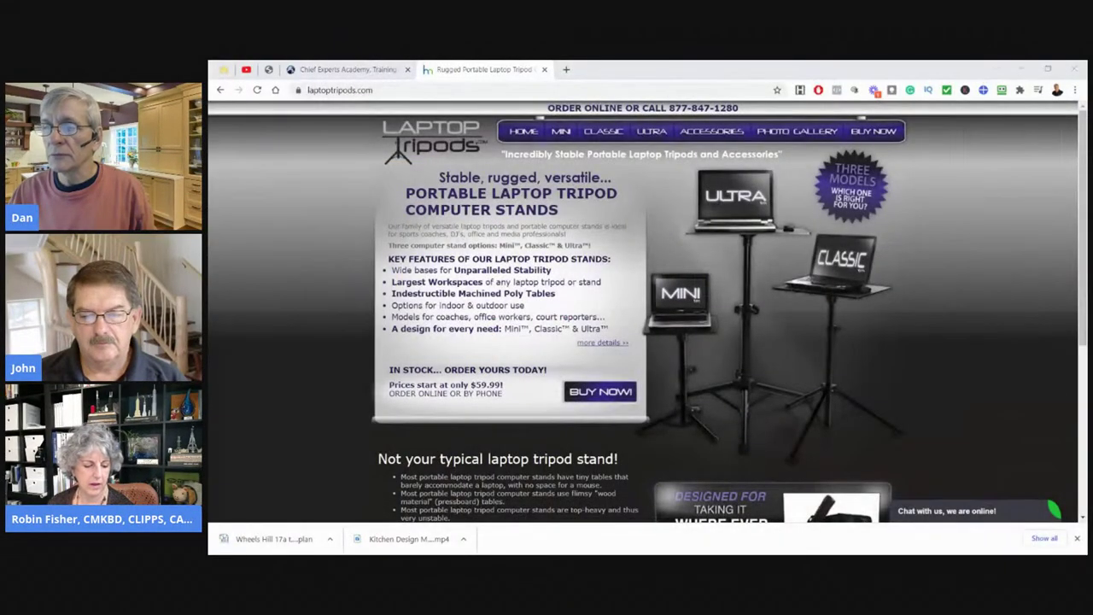
Step: Search Google for aftershokz in a new tab and open the Verizon headphones listing
click(566, 70)
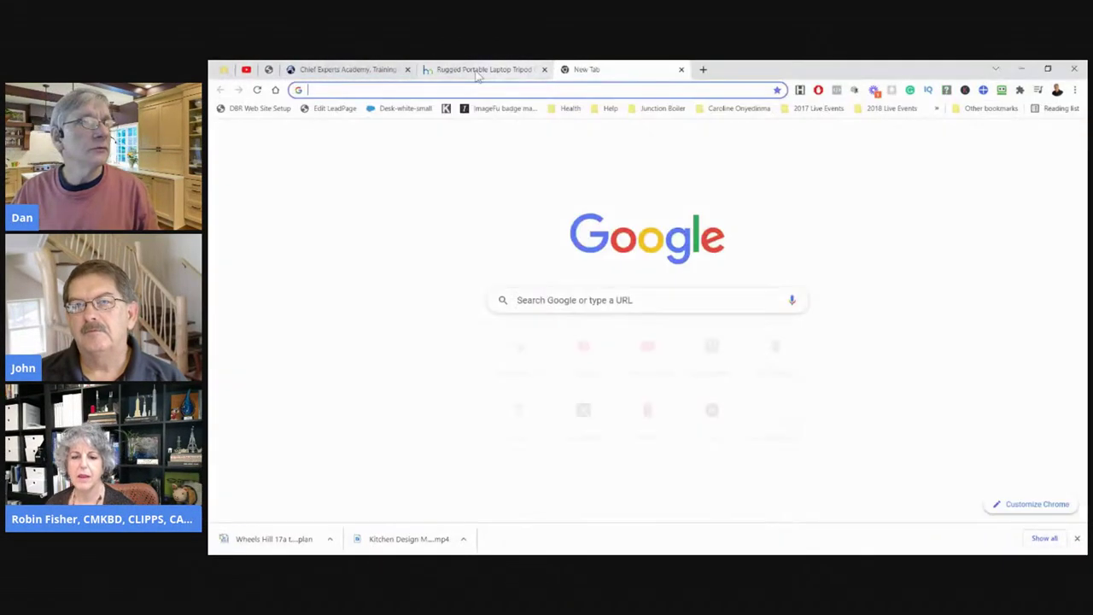
text(after)
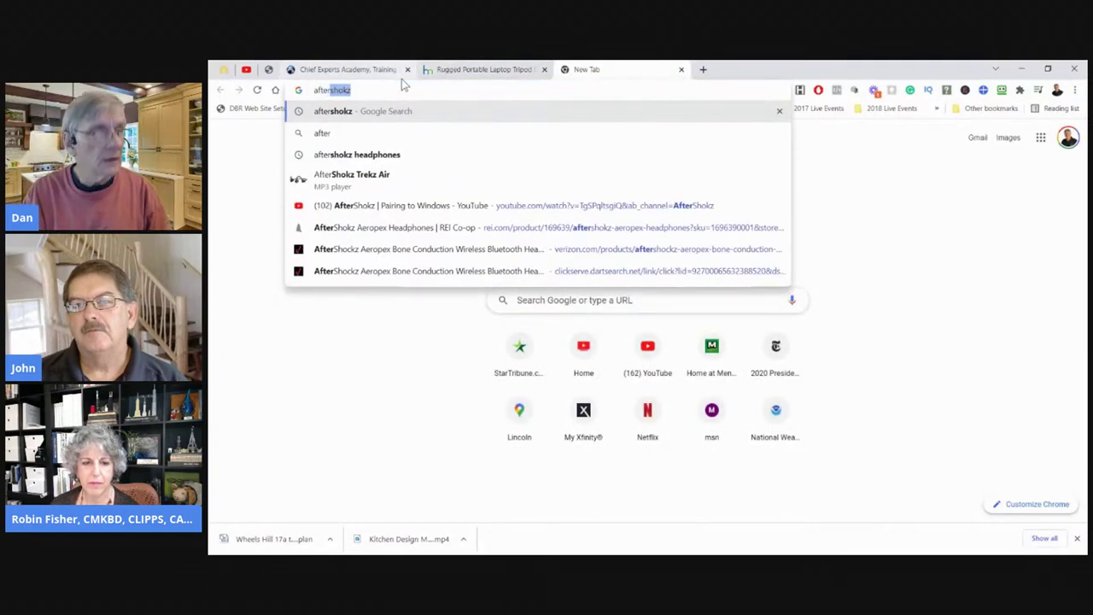
key(Return)
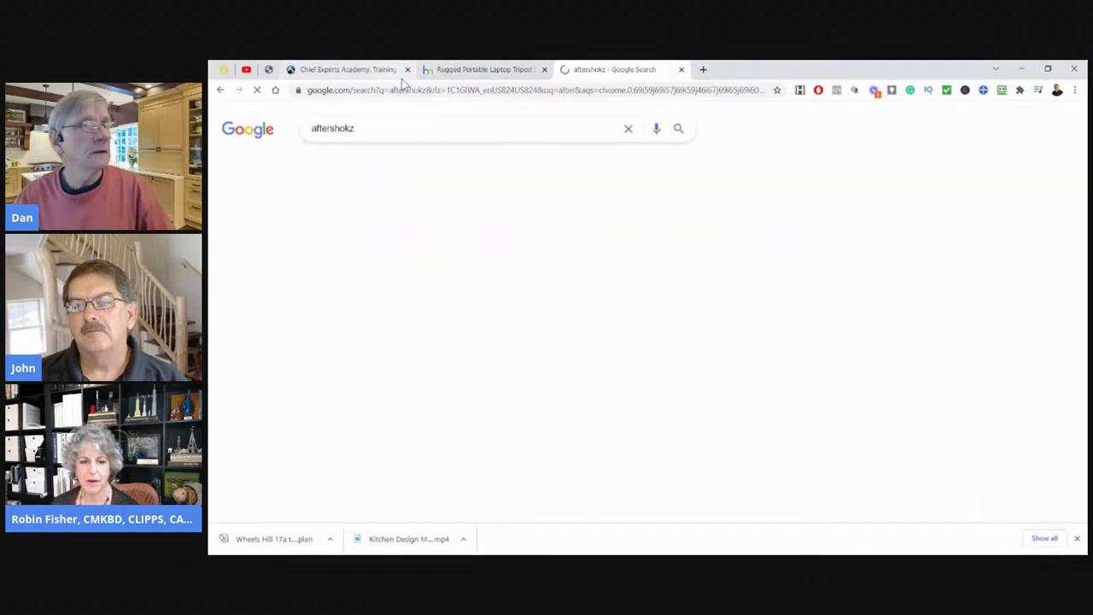
click(526, 273)
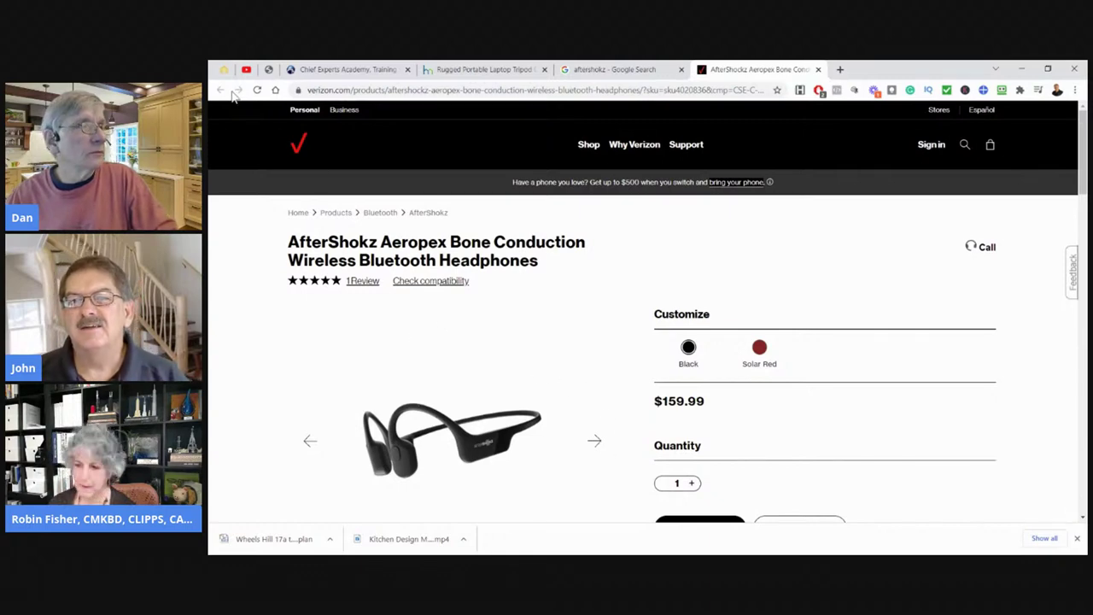
Step: View the next product image, go back to the aftershokz results, then close that tab
click(310, 441)
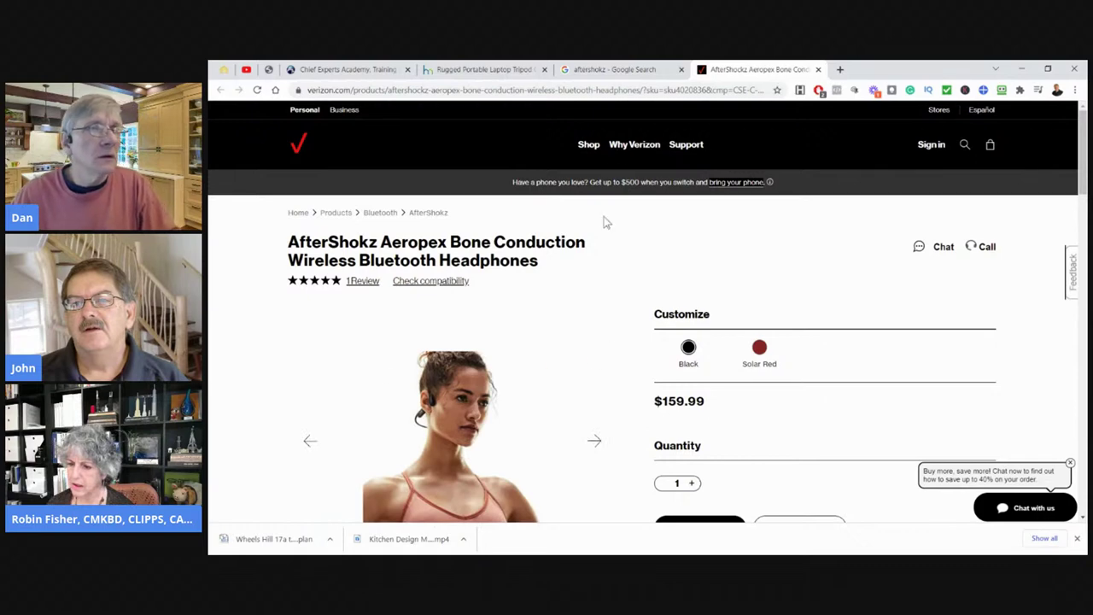
click(598, 66)
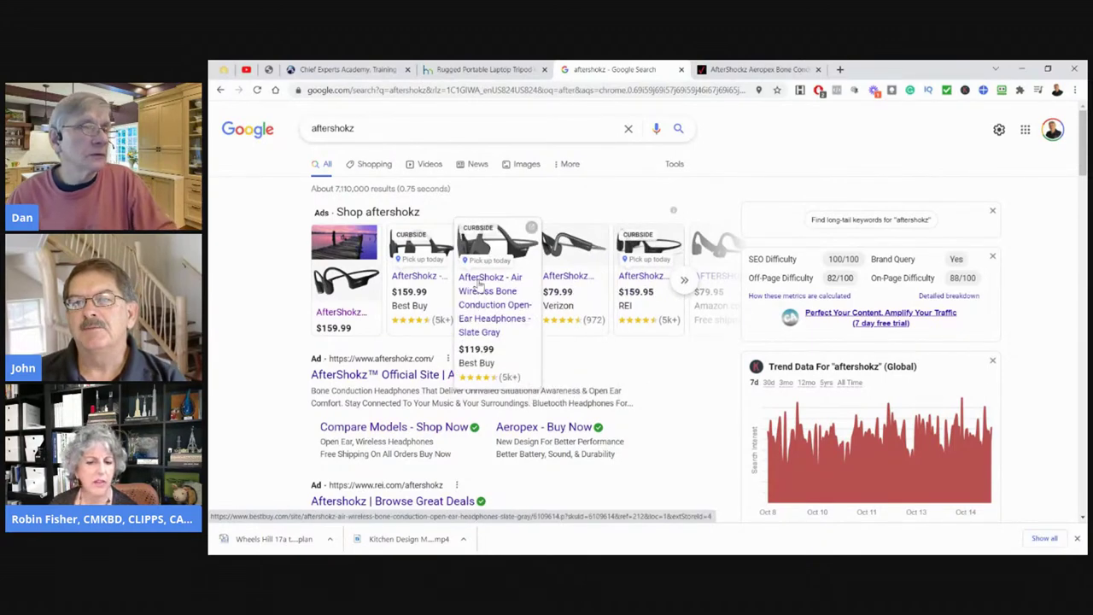
scroll(275, 352, down, 3)
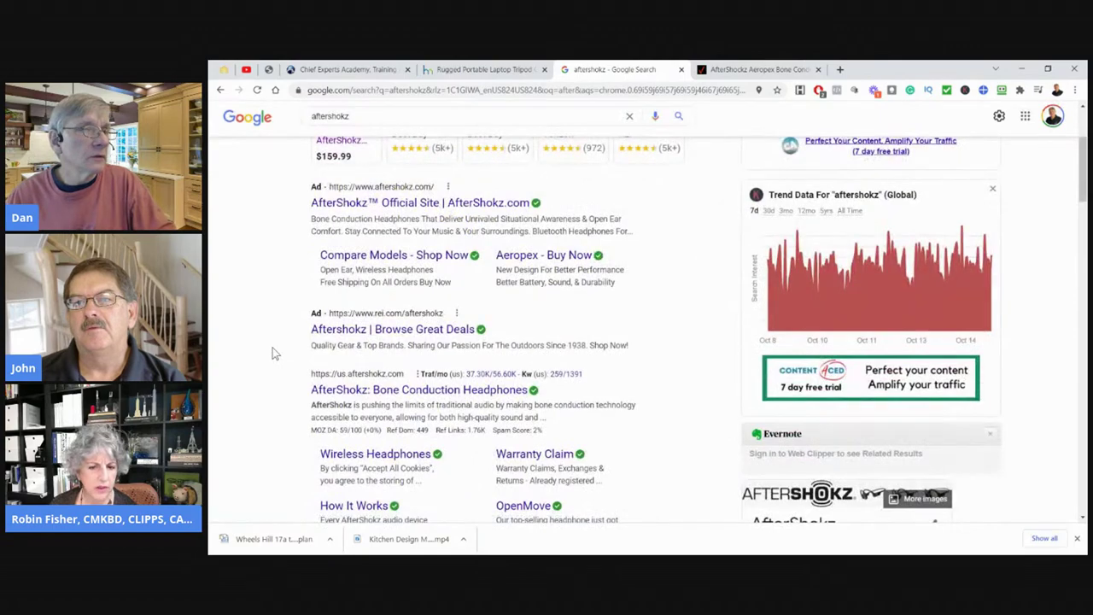
scroll(309, 337, up, 3)
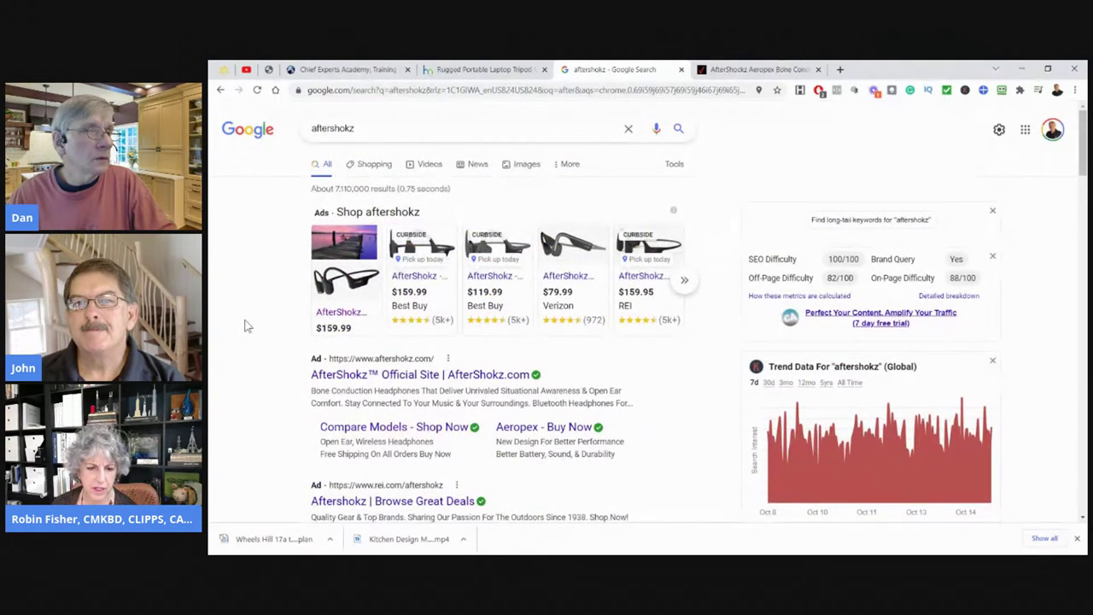
mouse_move(339, 320)
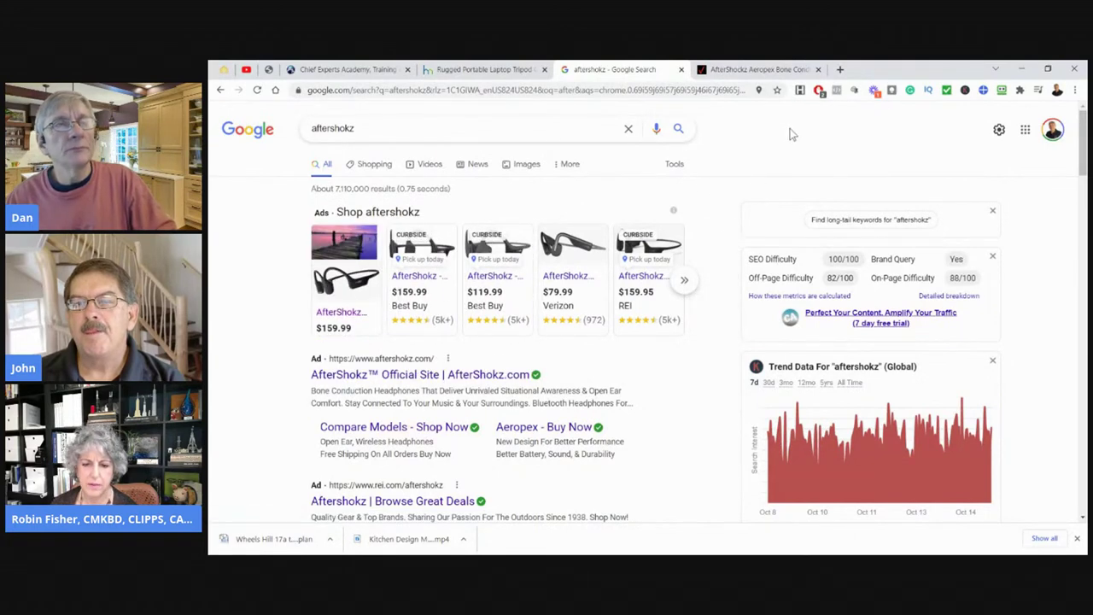
click(681, 69)
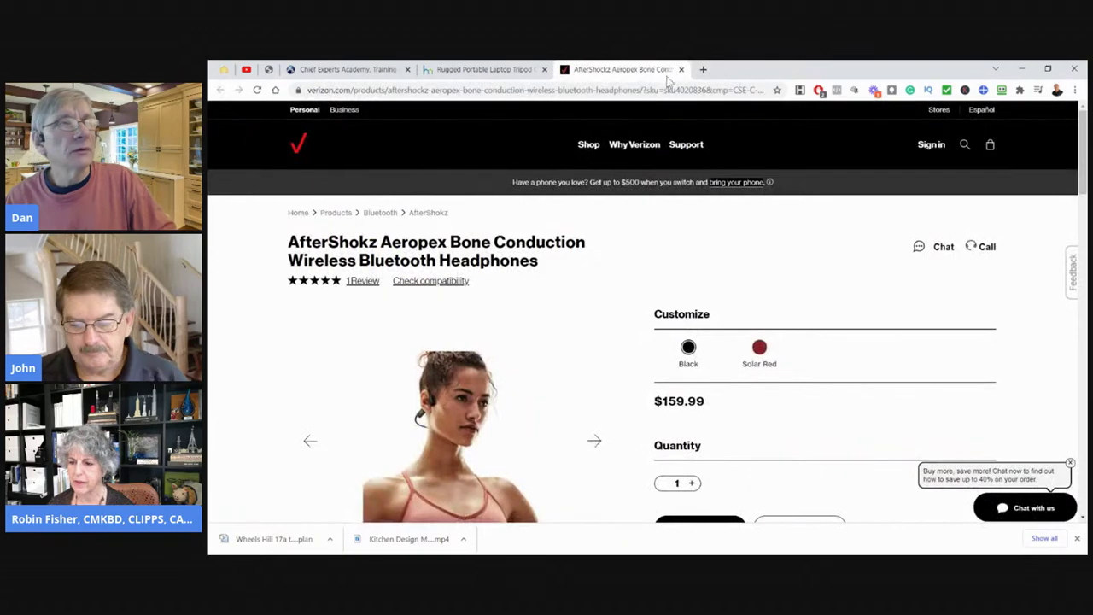
Step: Close the Verizon headphones tab to bring up the Chief Experts Academy page
click(680, 69)
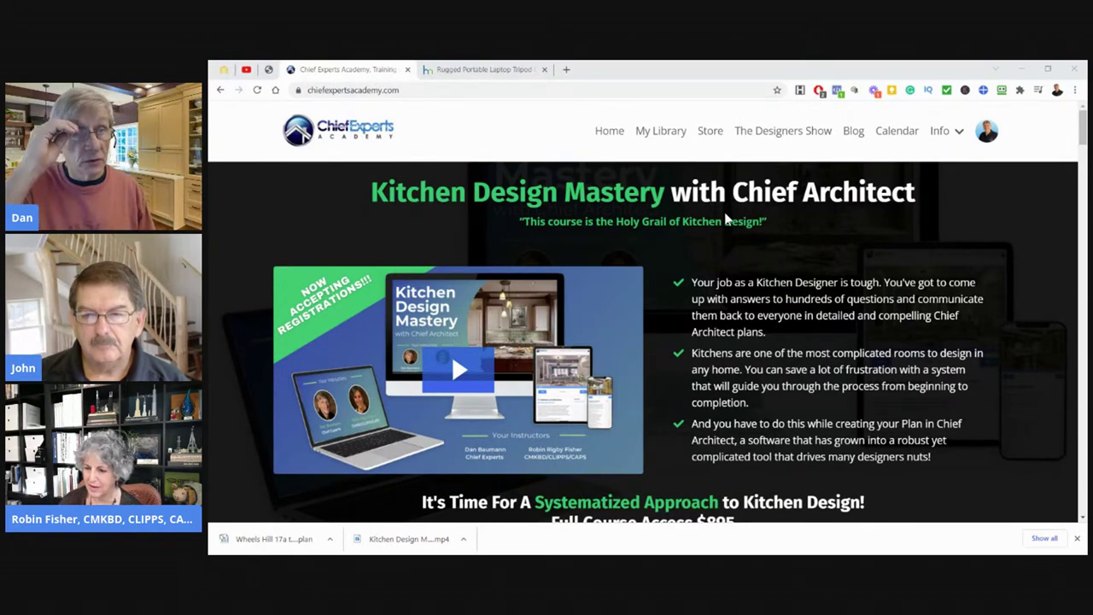
scroll(725, 219, down, 3)
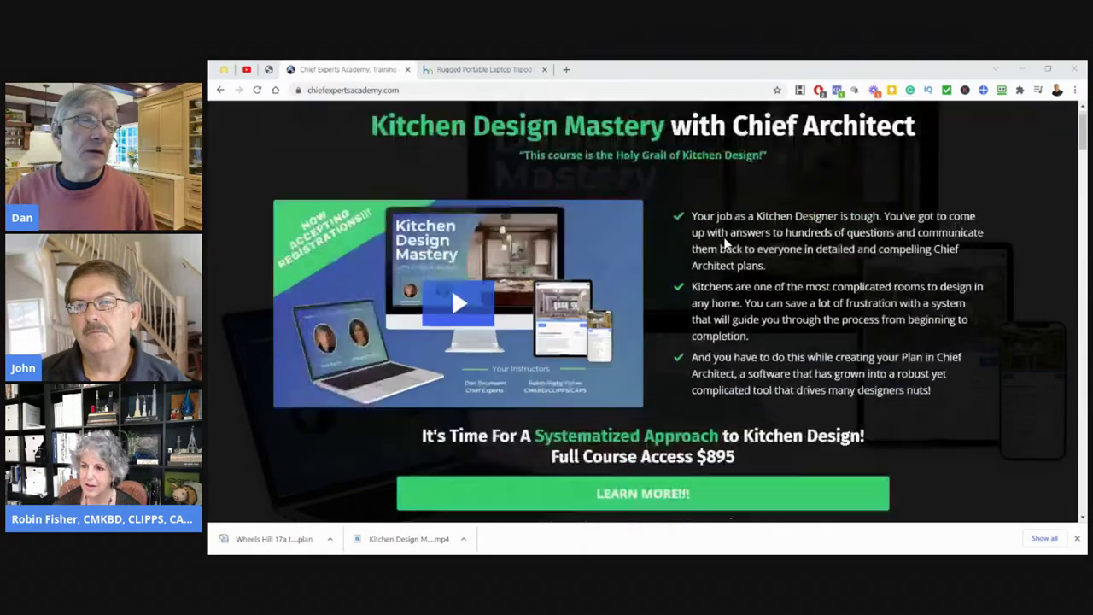
scroll(995, 363, up, 2)
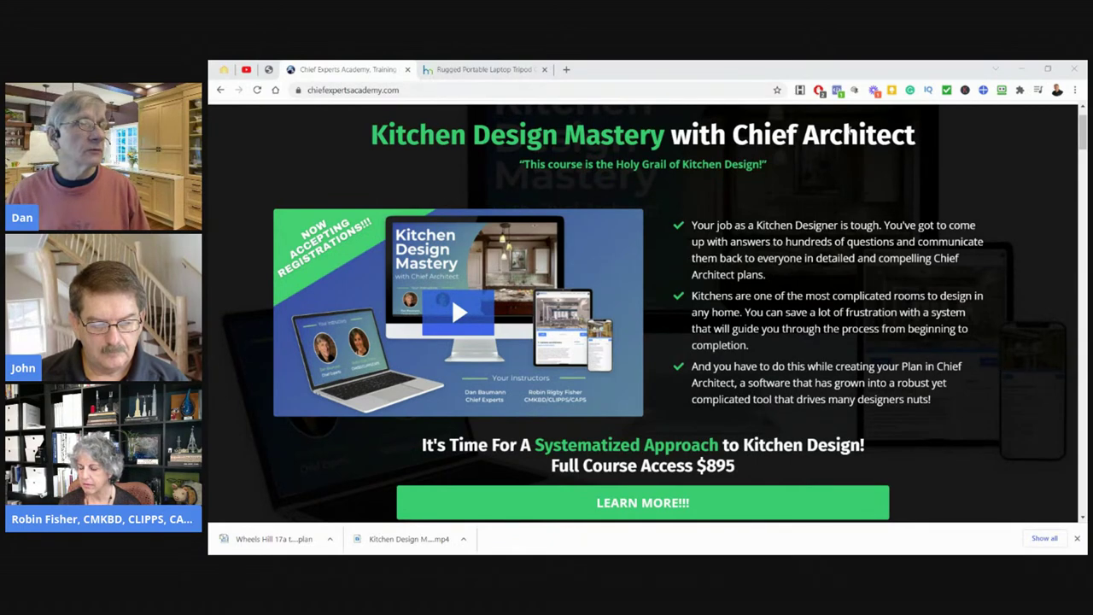
scroll(692, 197, down, 3)
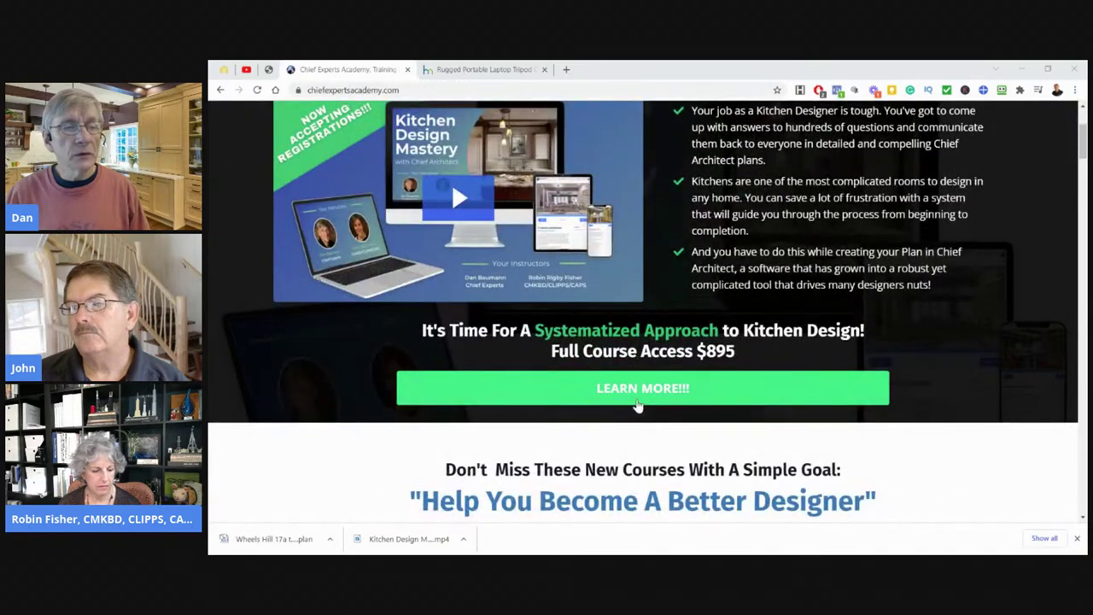
Step: Open the Kitchen Design Mastery details and scroll down to the Tuesday/Thursday 3:00–4:30PM CST schedule
click(676, 389)
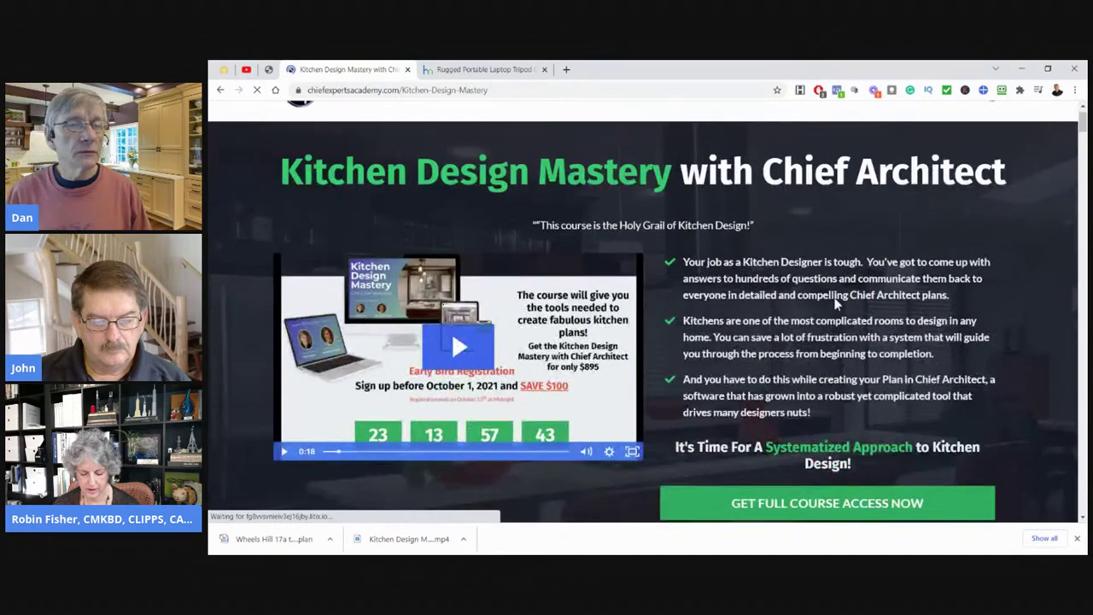
scroll(835, 299, down, 8)
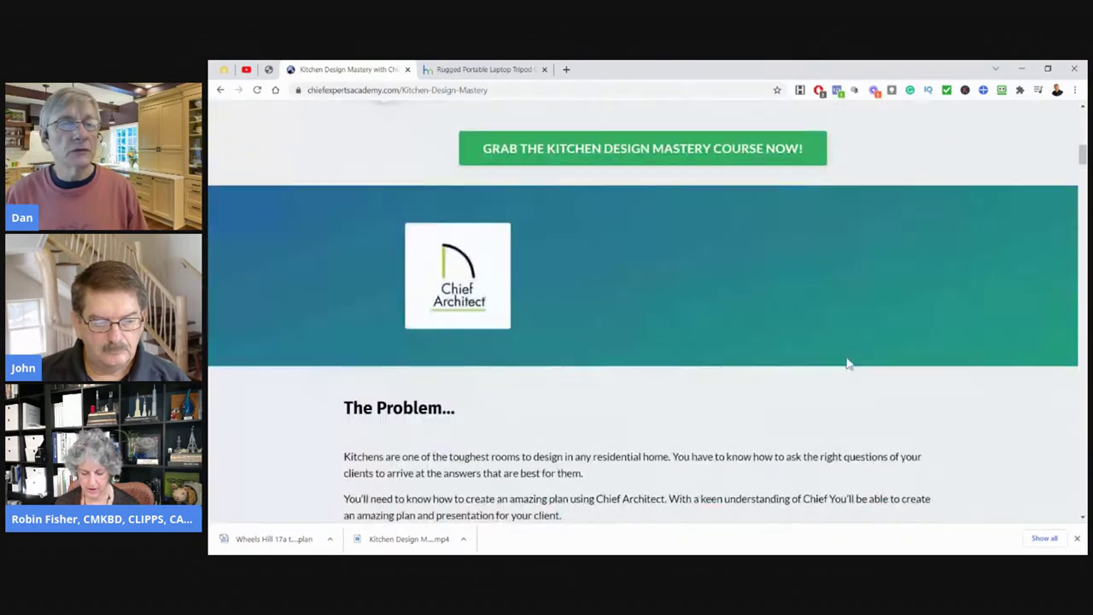
scroll(848, 363, down, 3)
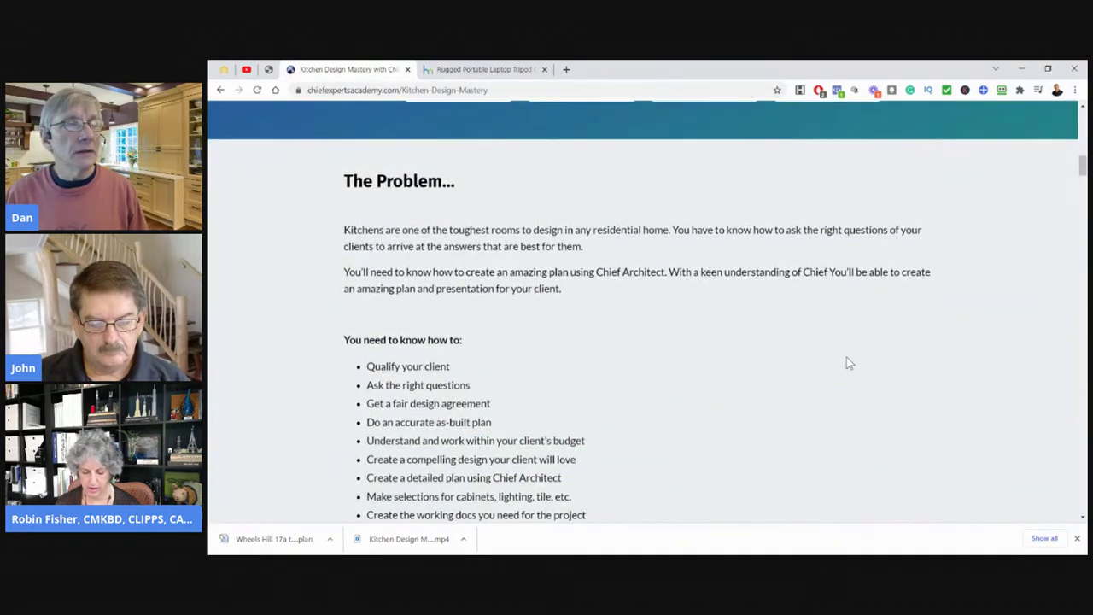
scroll(848, 359, up, 3)
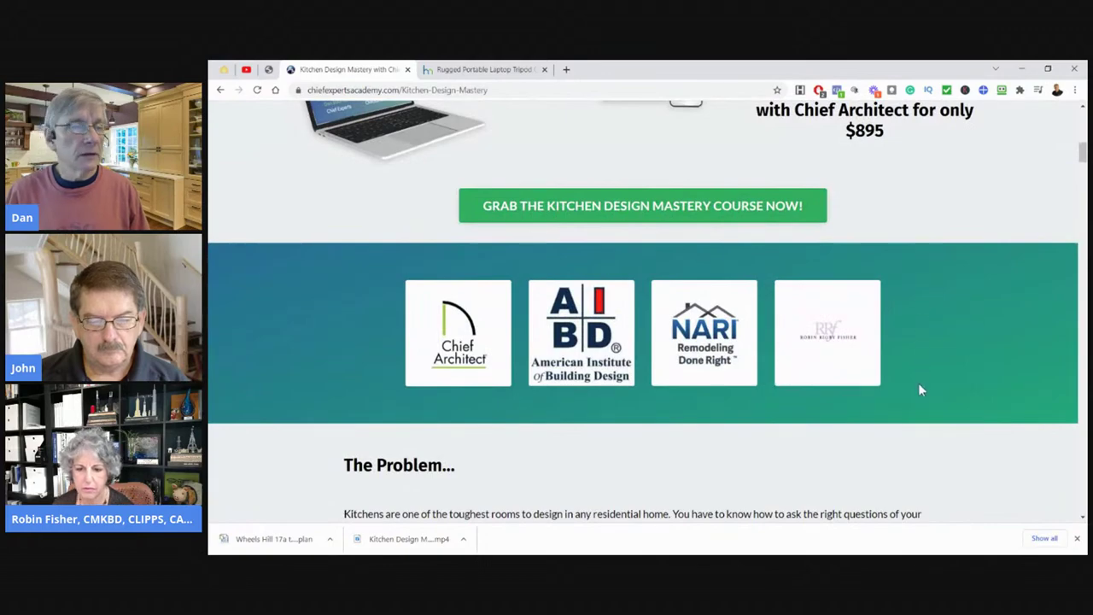
scroll(919, 389, down, 2)
scroll(916, 385, down, 2)
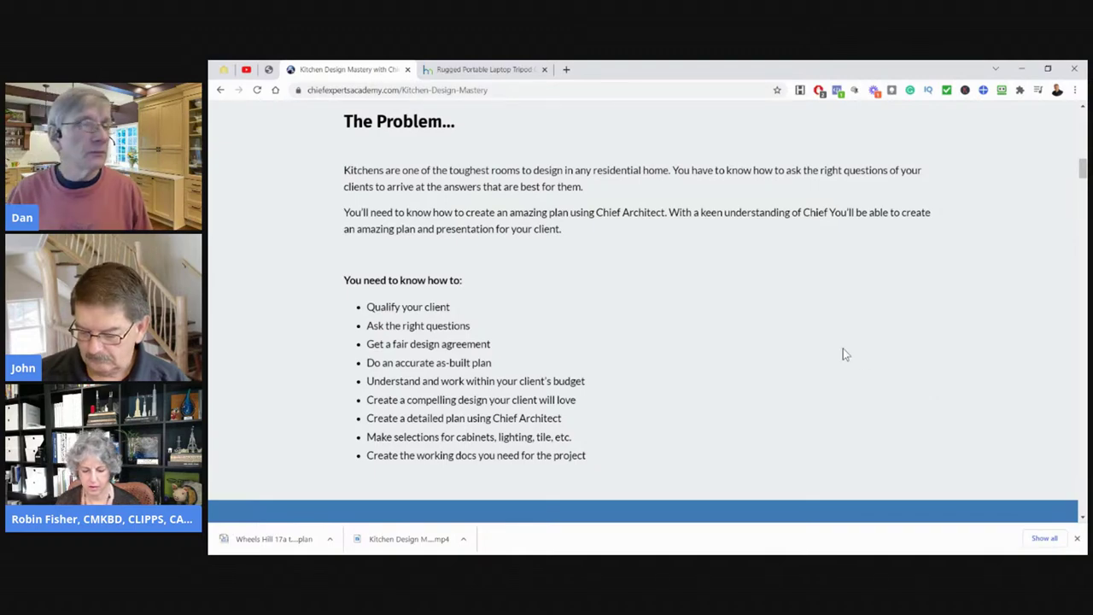
scroll(827, 423, down, 7)
scroll(827, 323, down, 18)
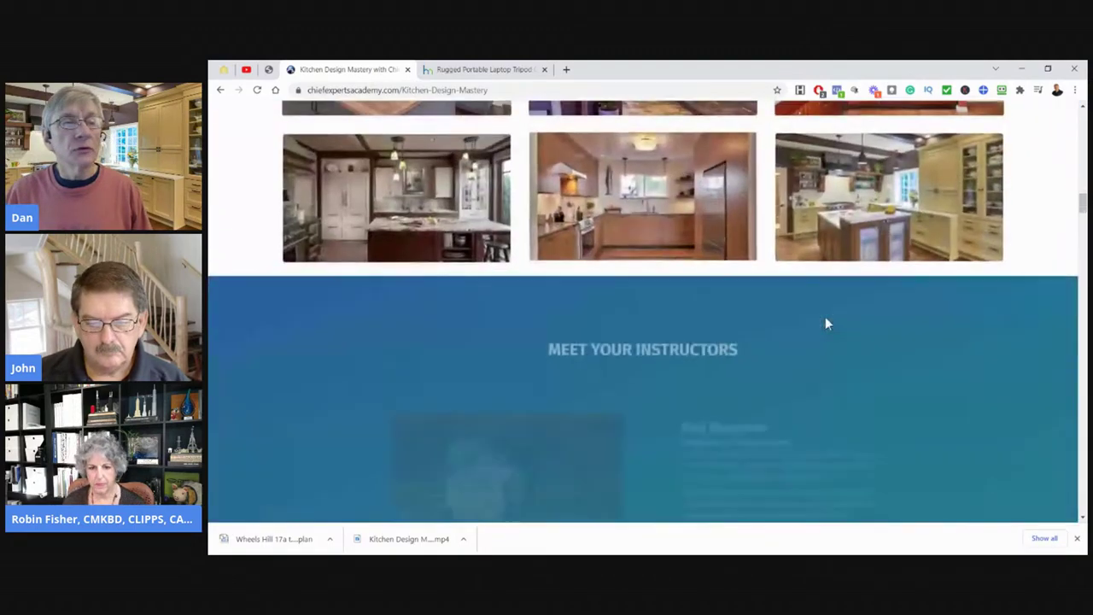
scroll(825, 323, down, 4)
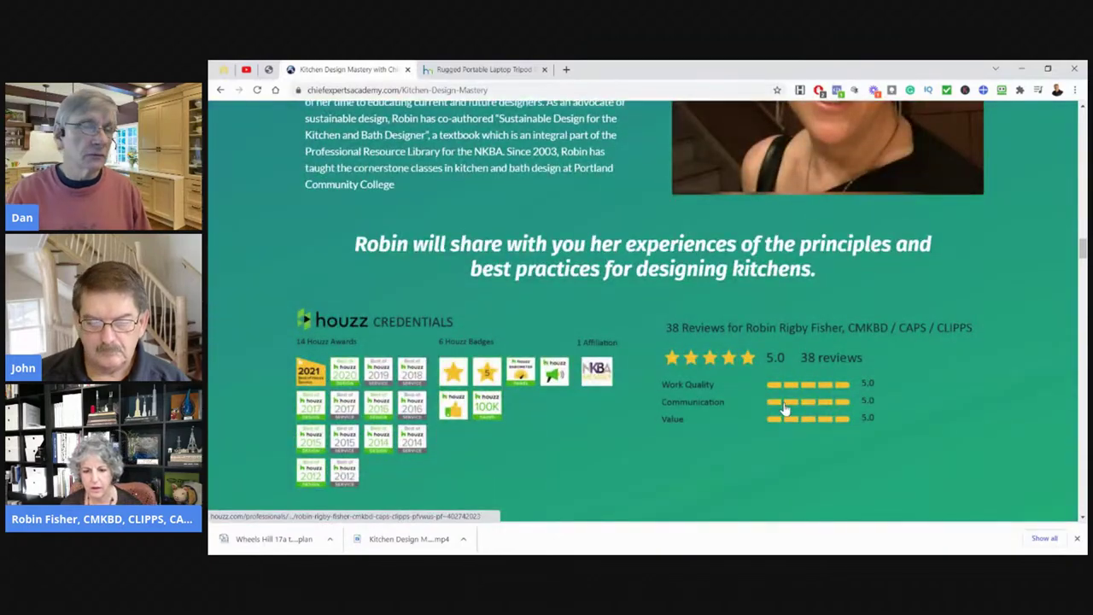
scroll(785, 409, down, 6)
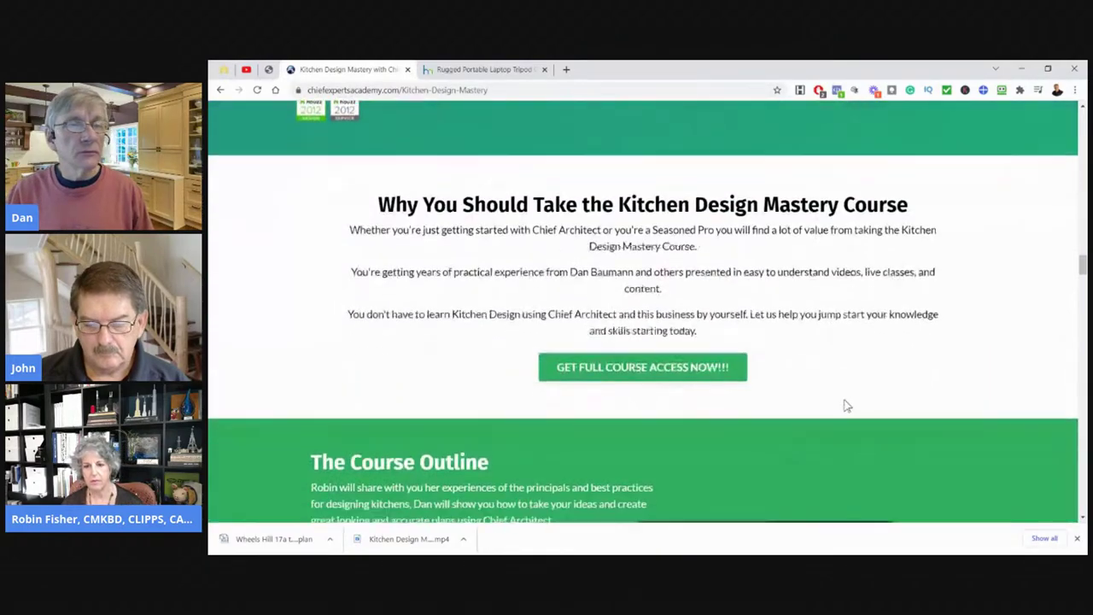
scroll(845, 405, down, 4)
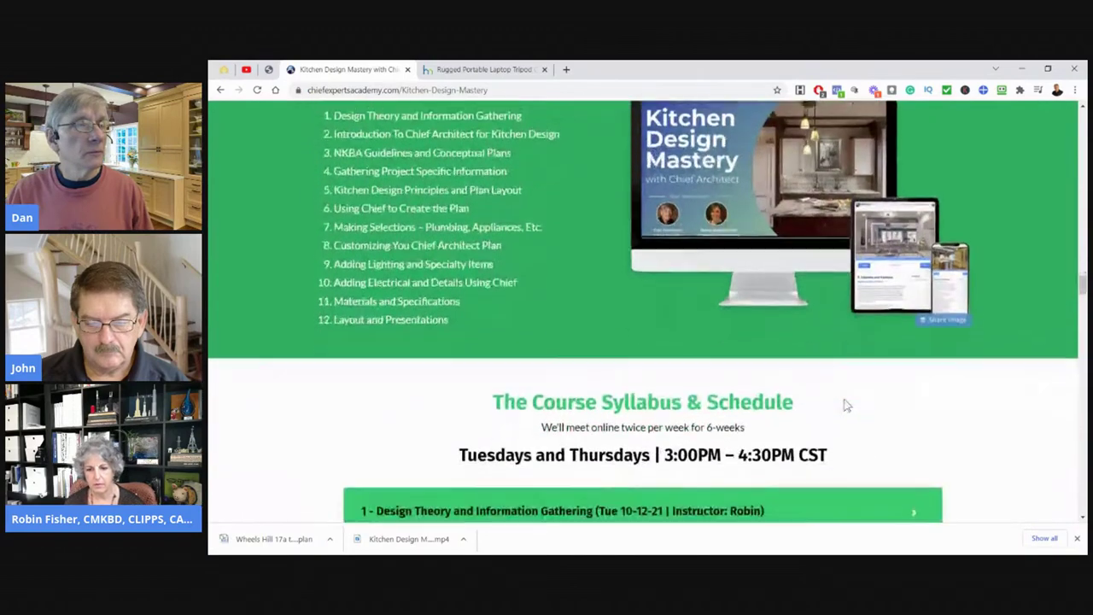
scroll(844, 403, down, 2)
scroll(845, 403, up, 3)
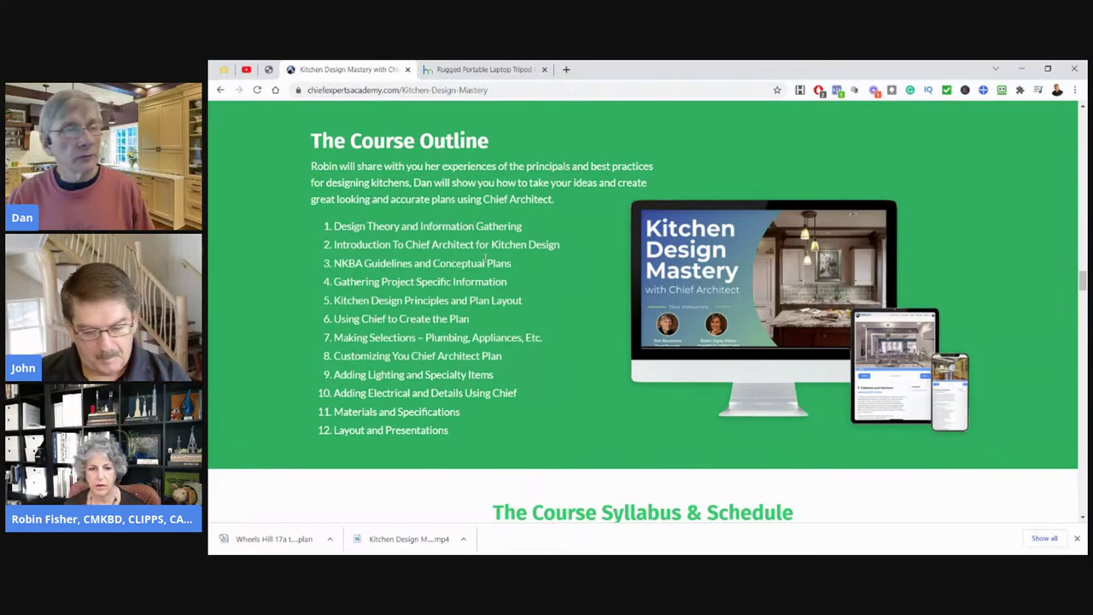
scroll(561, 365, down, 6)
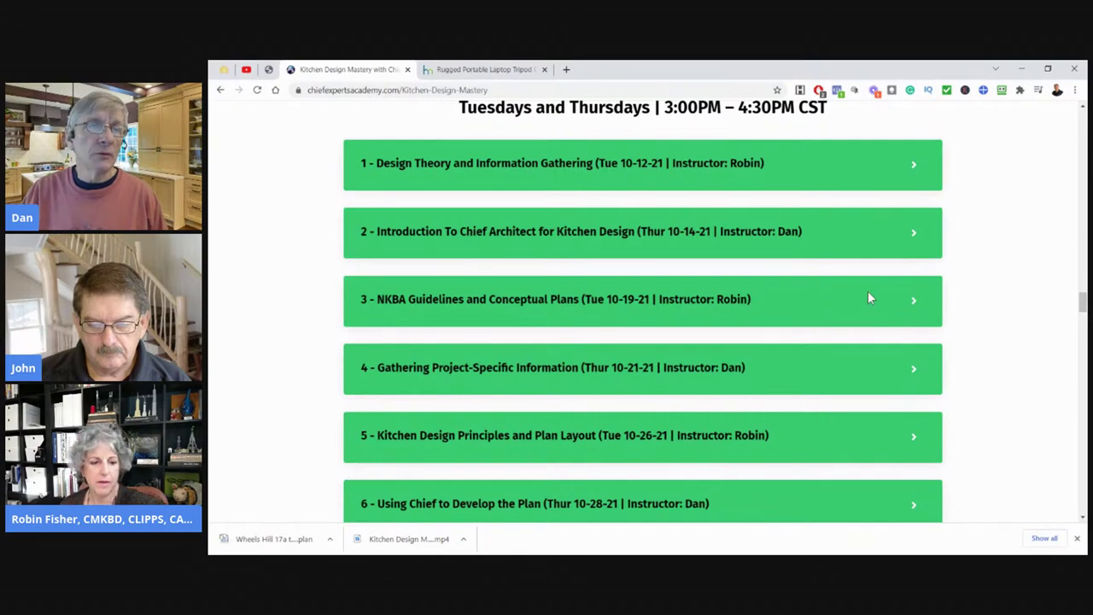
Step: Scroll to the $895 Full-Course Access pricing, then start a new Google tab
scroll(868, 298, down, 1)
scroll(867, 298, up, 1)
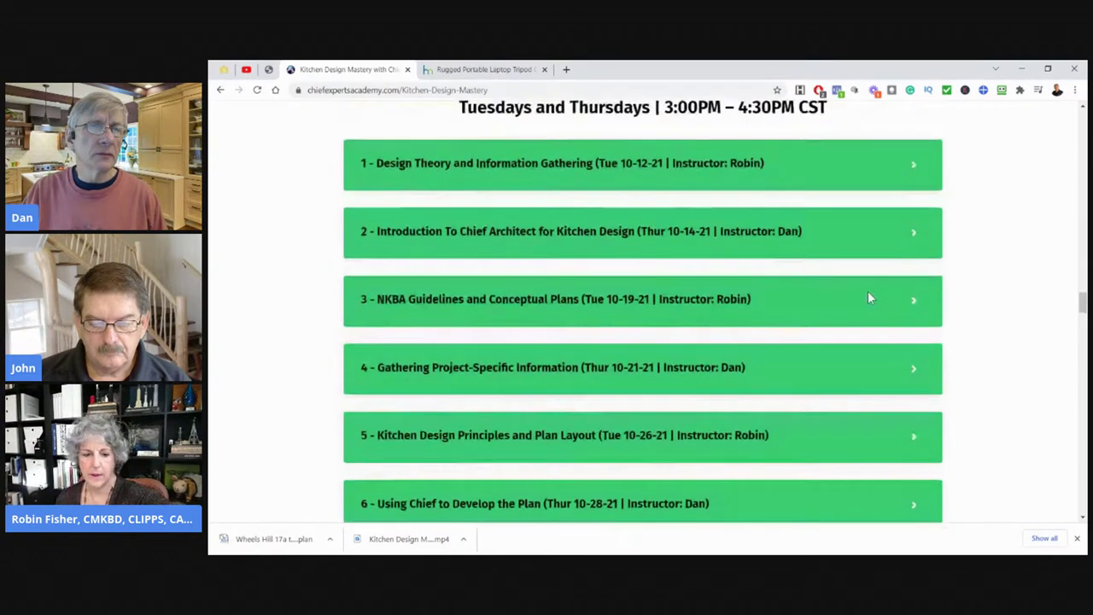
scroll(868, 298, down, 1)
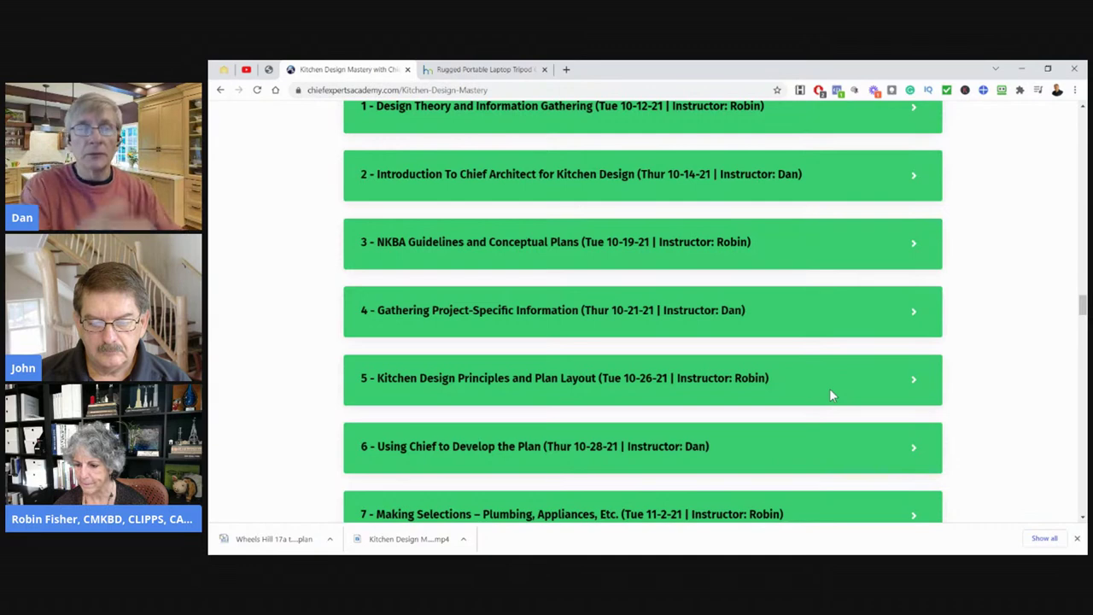
scroll(830, 390, down, 6)
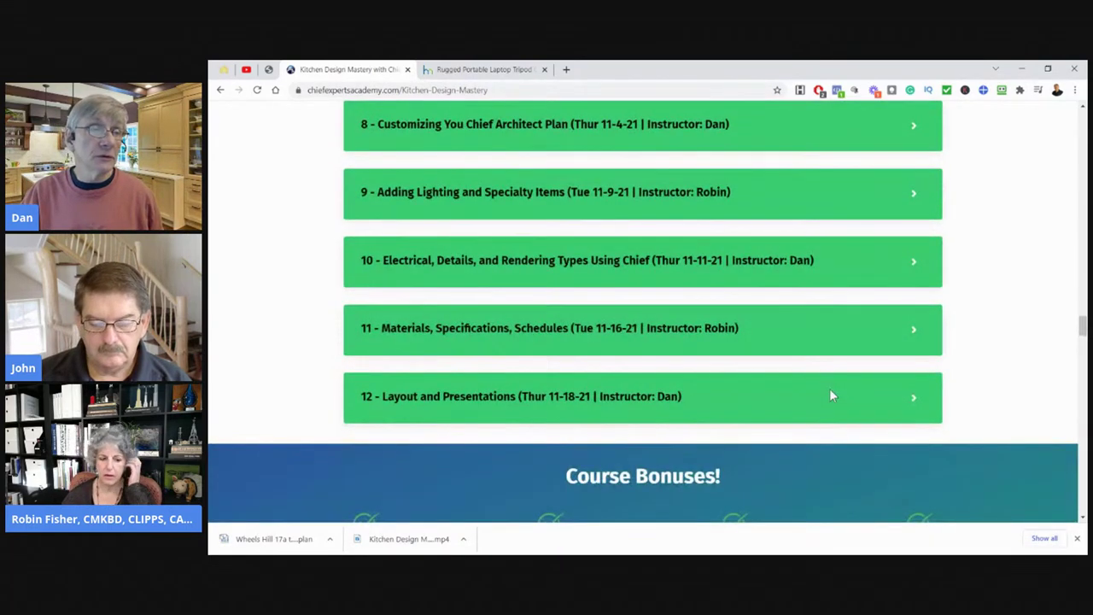
scroll(877, 455, down, 2)
scroll(876, 454, down, 1)
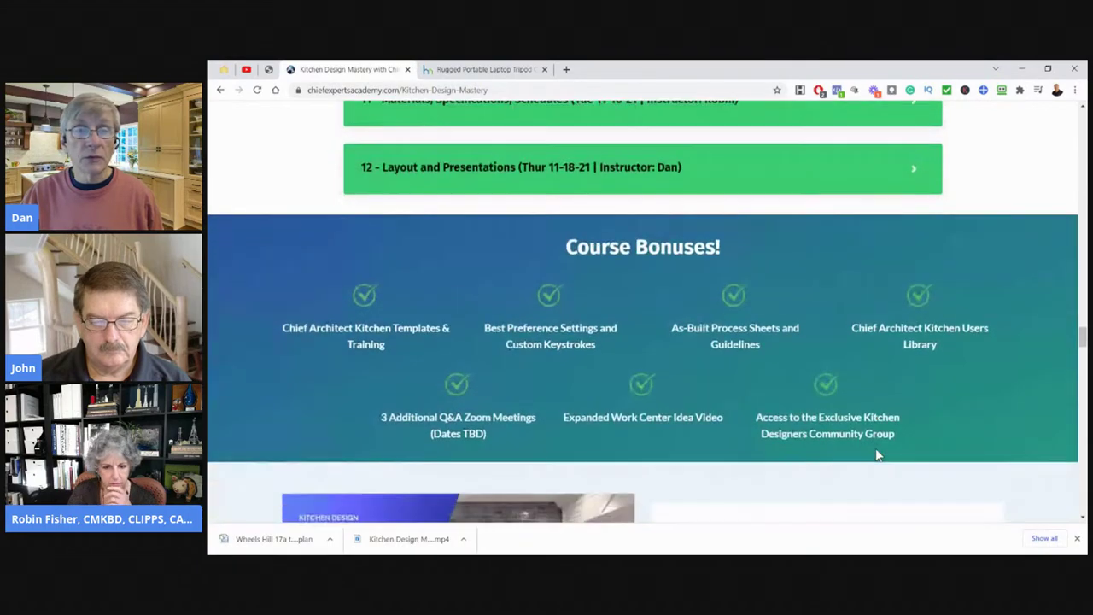
scroll(881, 453, down, 3)
scroll(657, 323, up, 3)
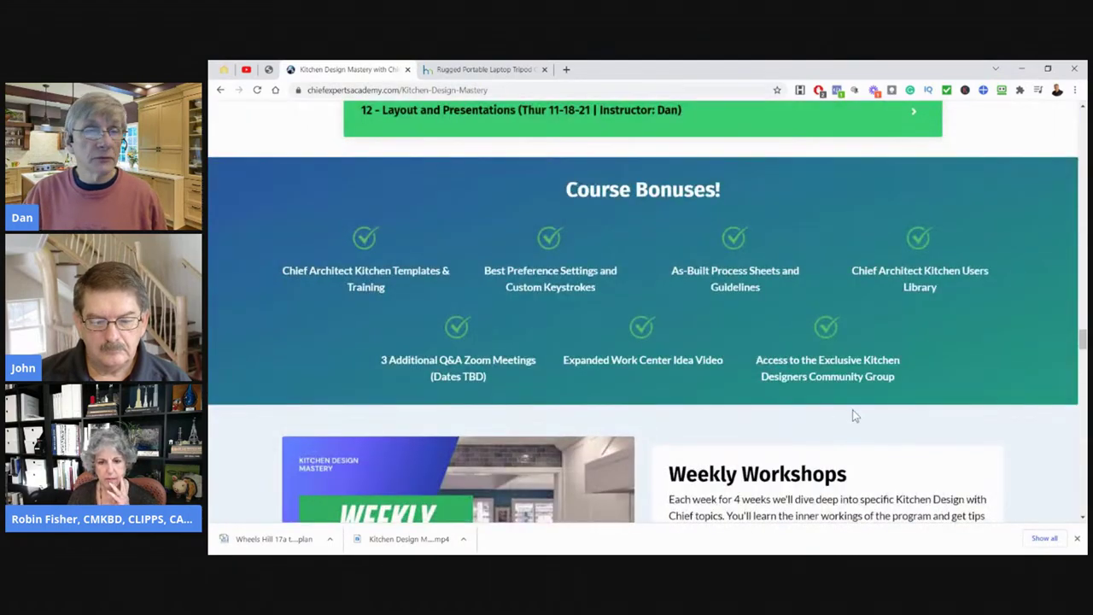
scroll(852, 416, down, 12)
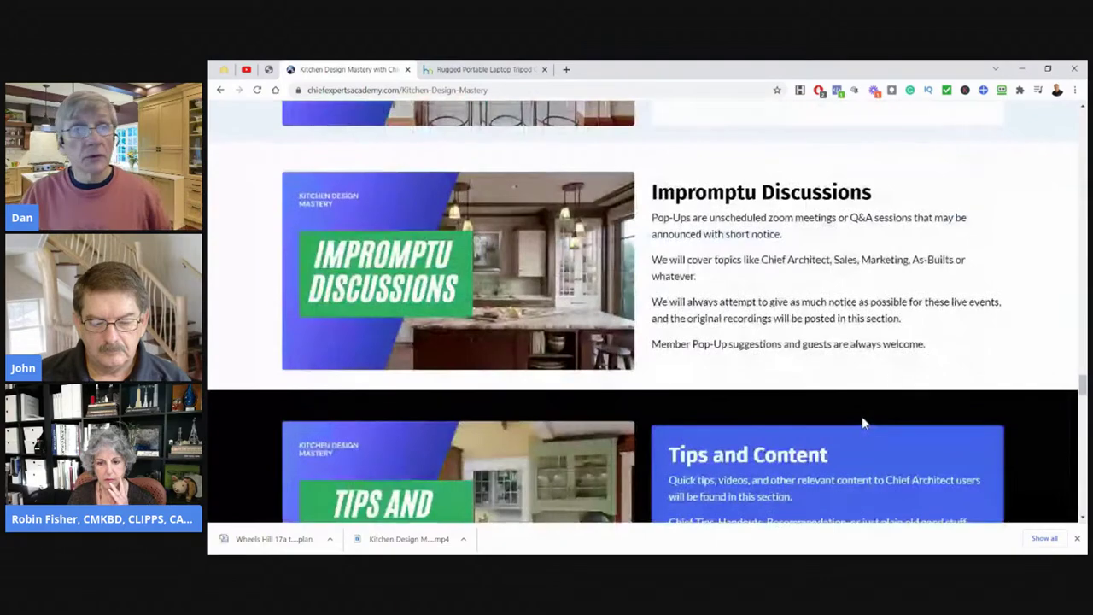
scroll(862, 423, down, 2)
scroll(912, 344, down, 2)
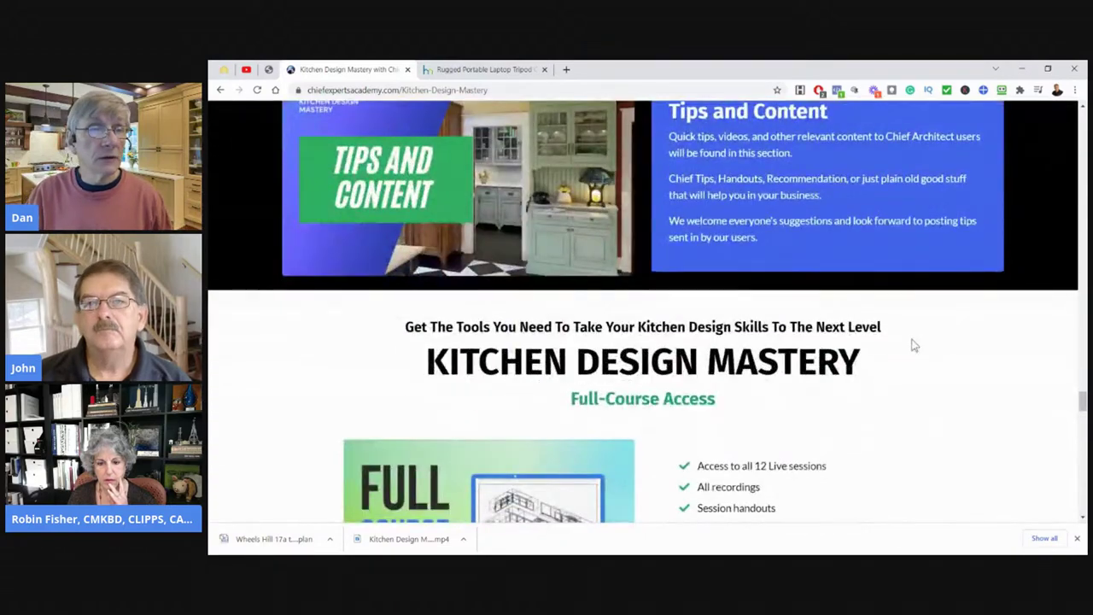
scroll(912, 344, up, 2)
scroll(911, 344, down, 2)
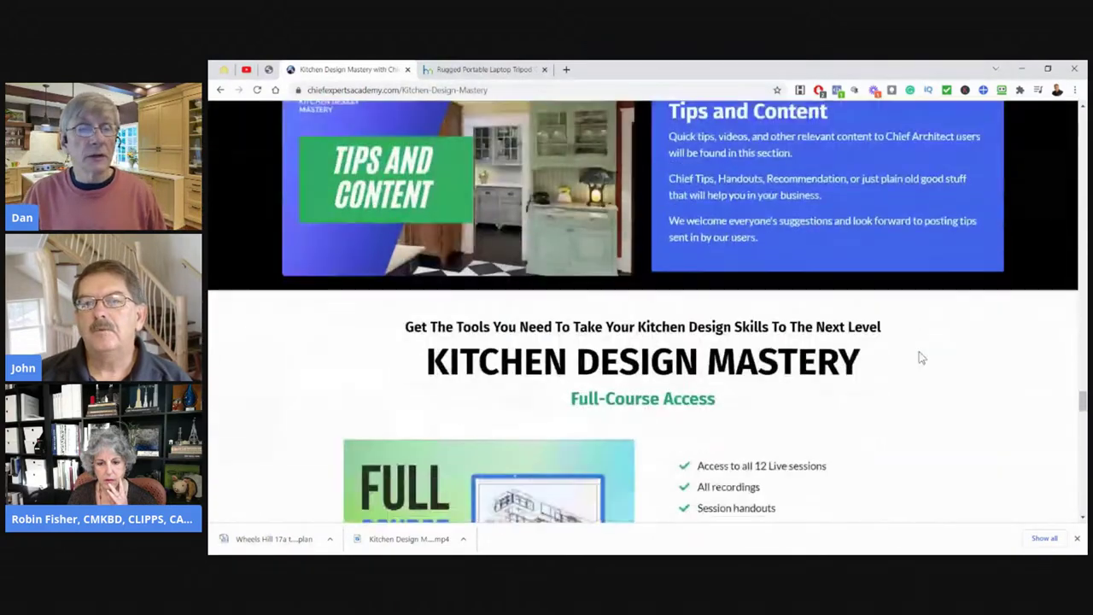
scroll(920, 358, down, 3)
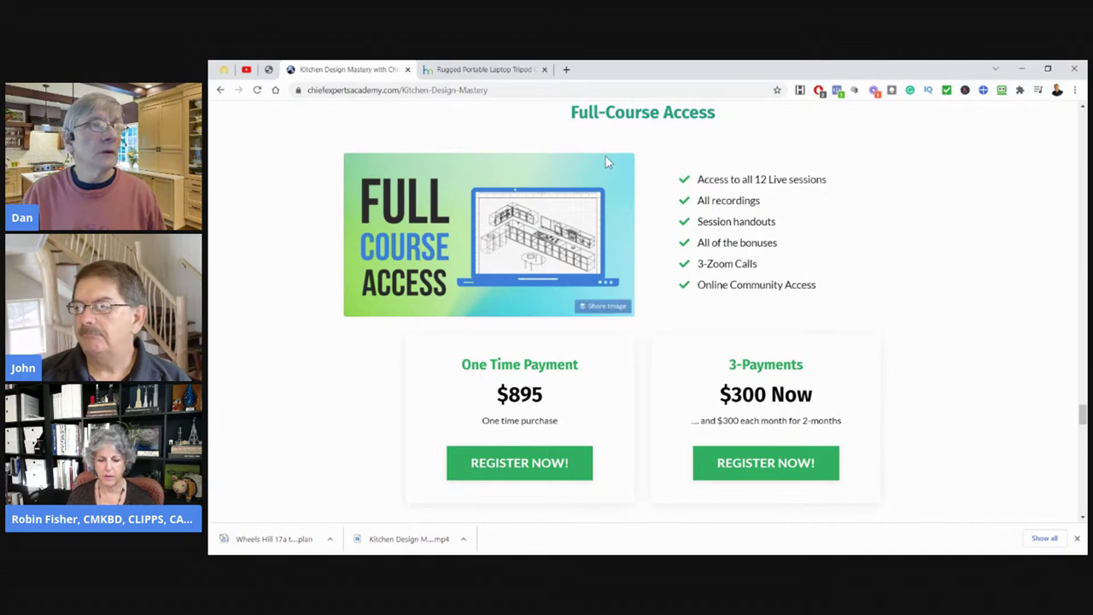
click(569, 70)
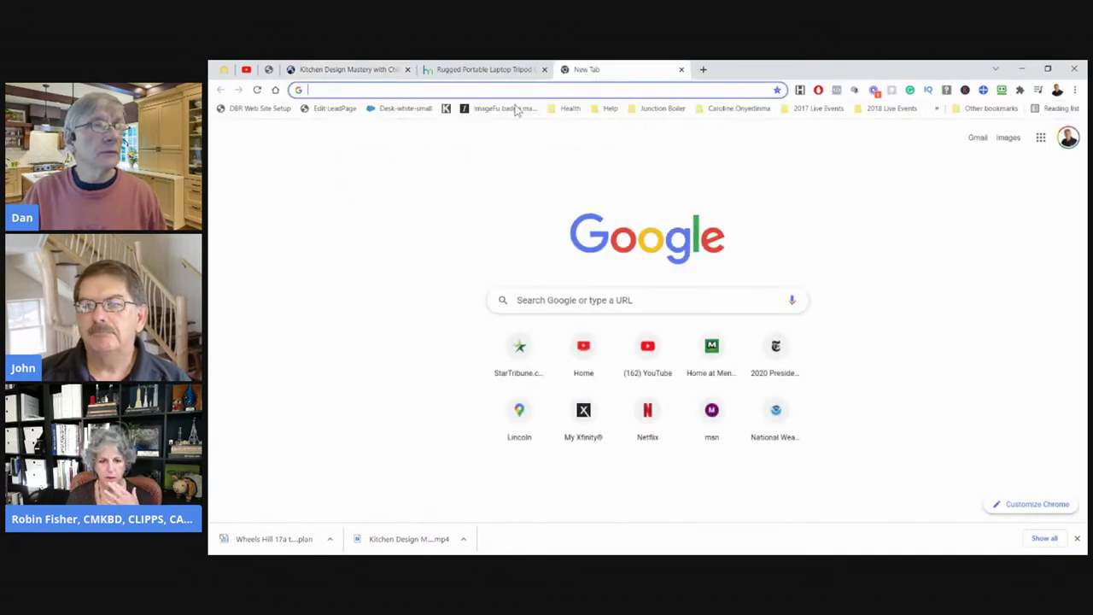
Step: Go to chiefexpertsacademy.com from the address bar
click(467, 91)
text(chiefe)
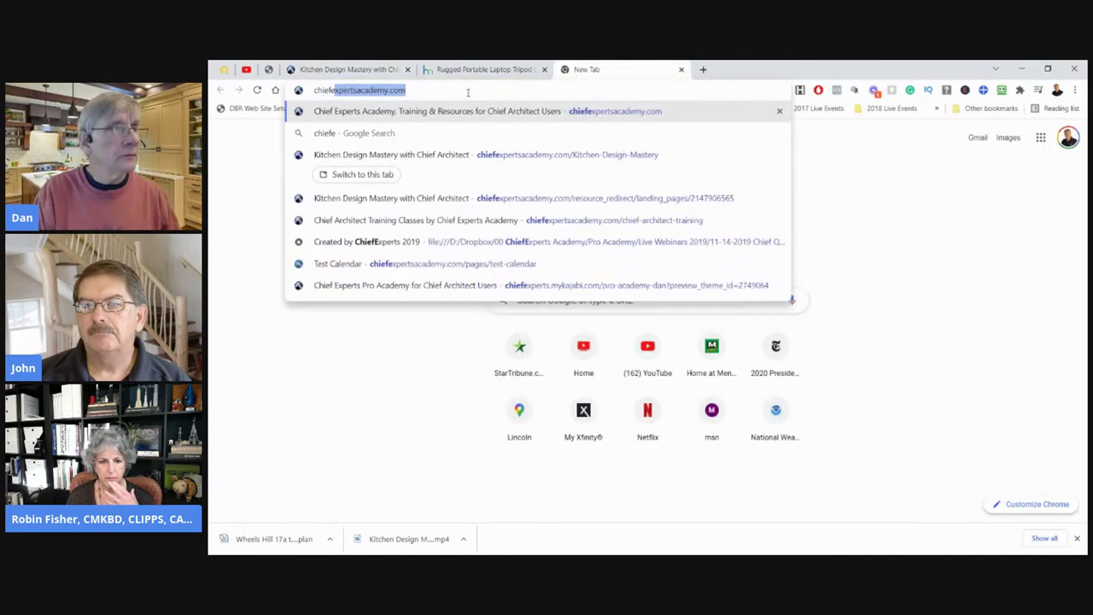
key(Return)
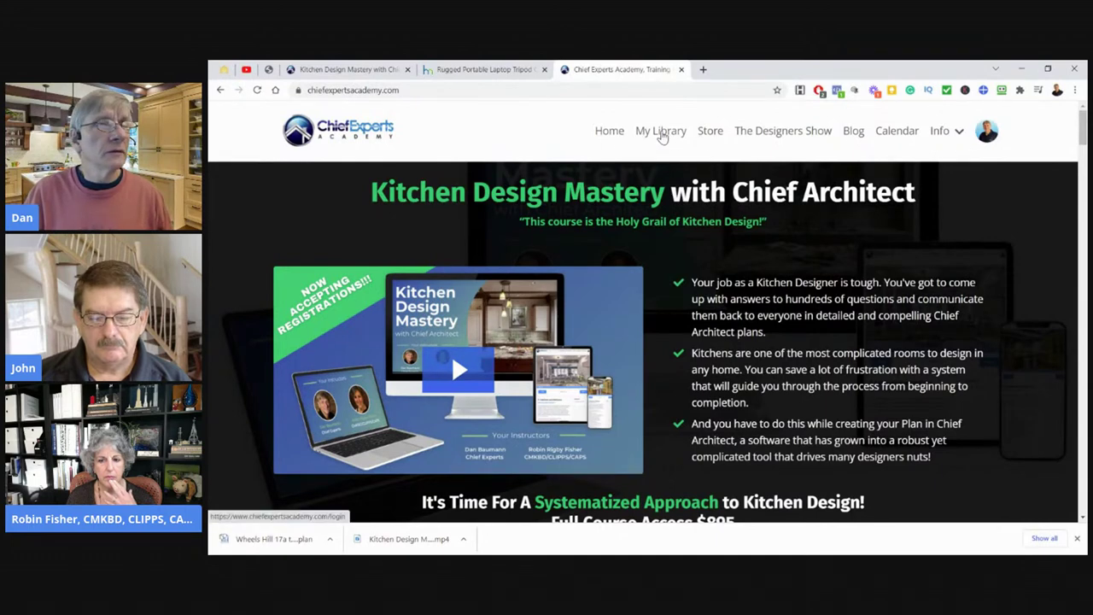
Step: Open the Kitchen Design Mastery course from My Library and view its Course Introduction lessons
click(661, 137)
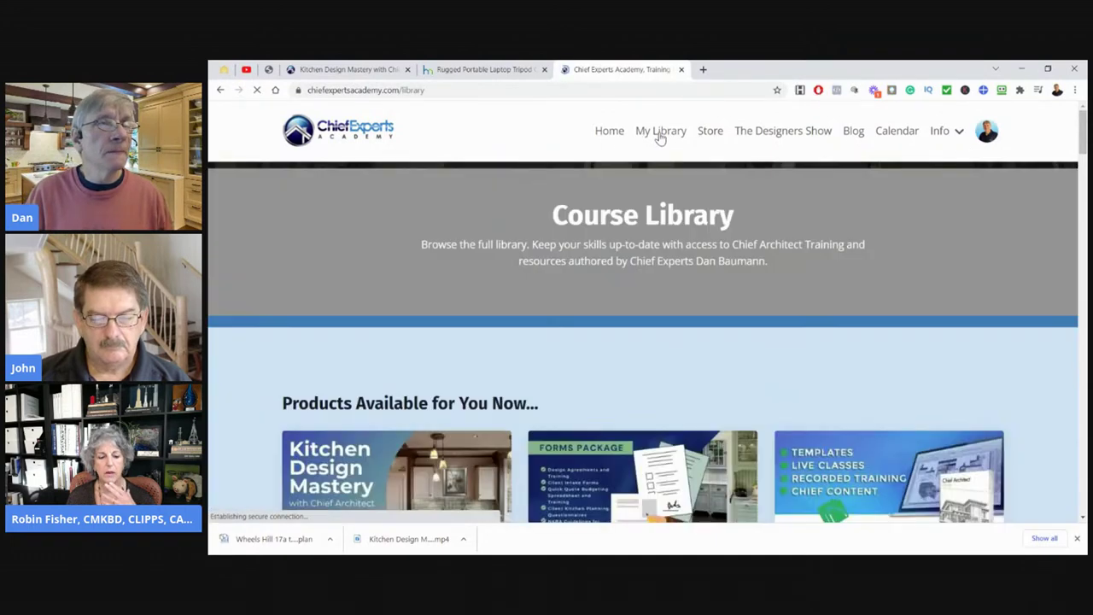
scroll(847, 222, down, 3)
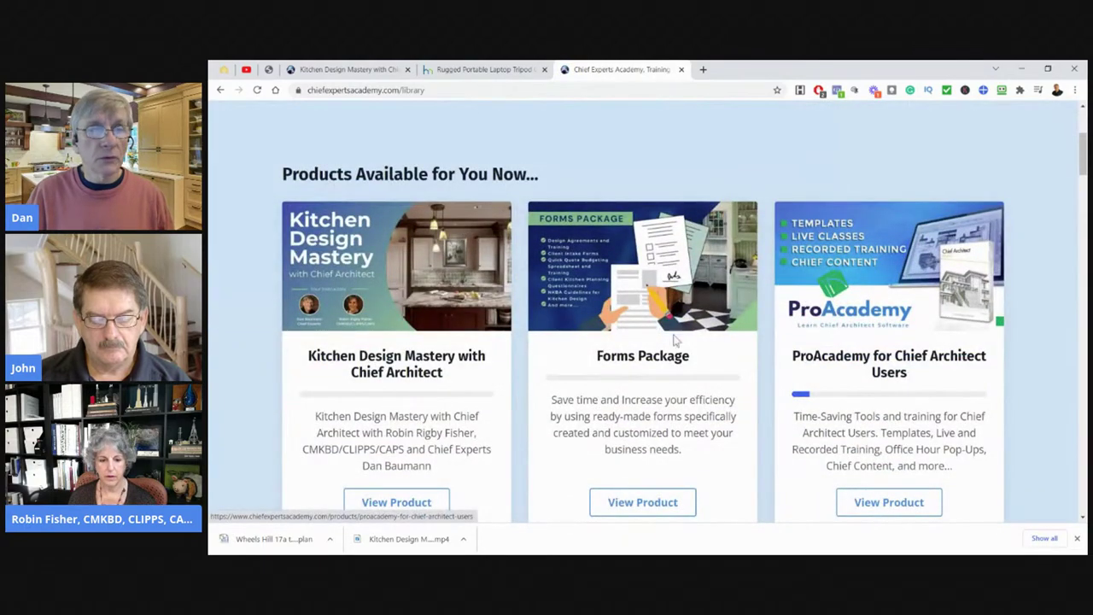
scroll(353, 389, down, 2)
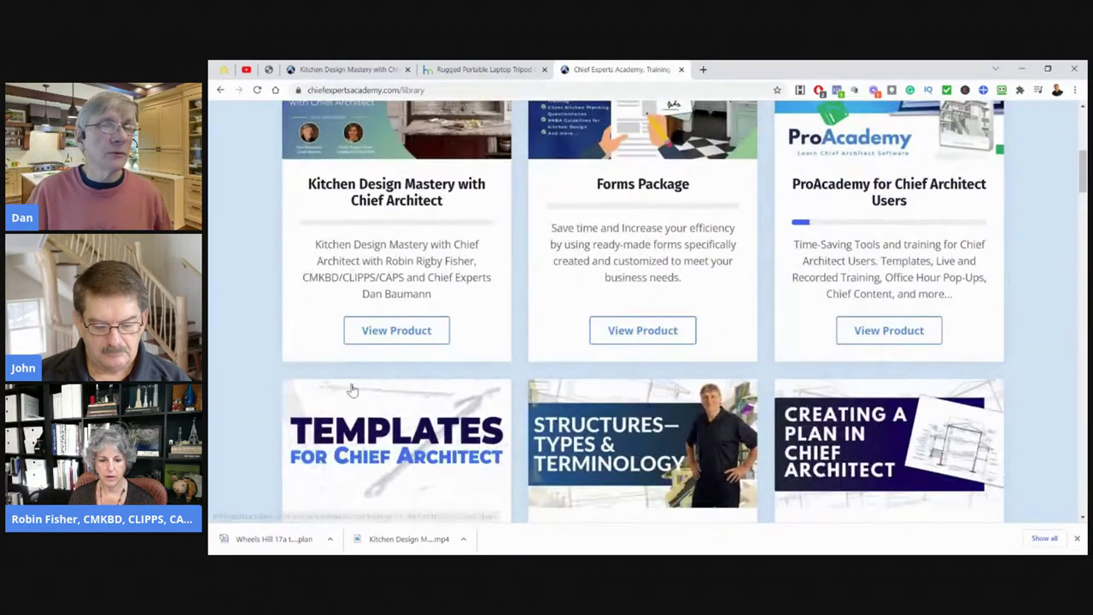
scroll(354, 390, up, 1)
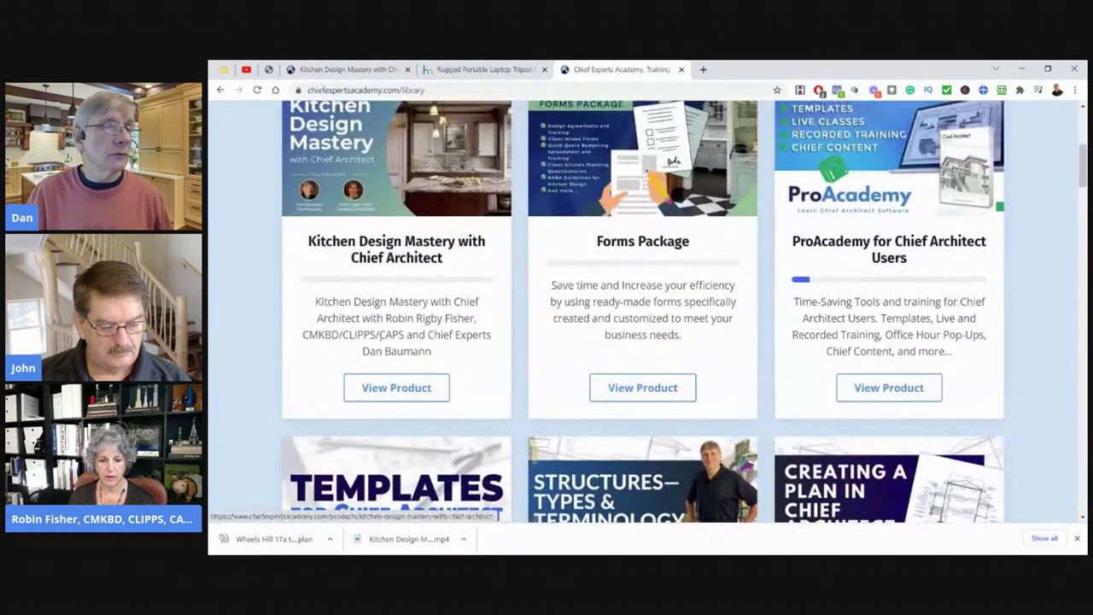
click(390, 388)
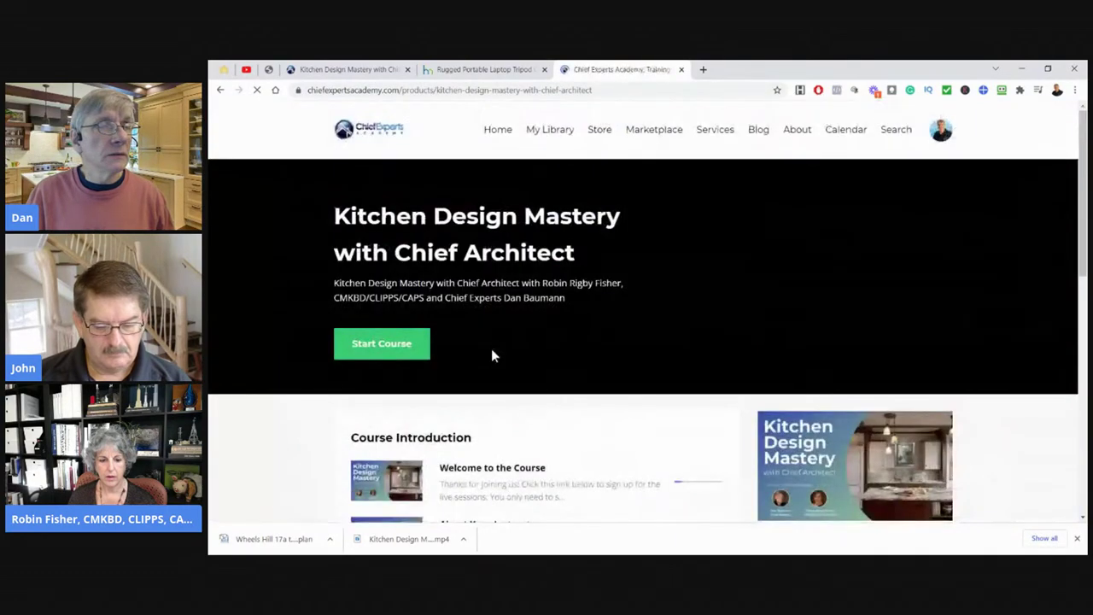
scroll(518, 248, down, 2)
scroll(508, 260, up, 2)
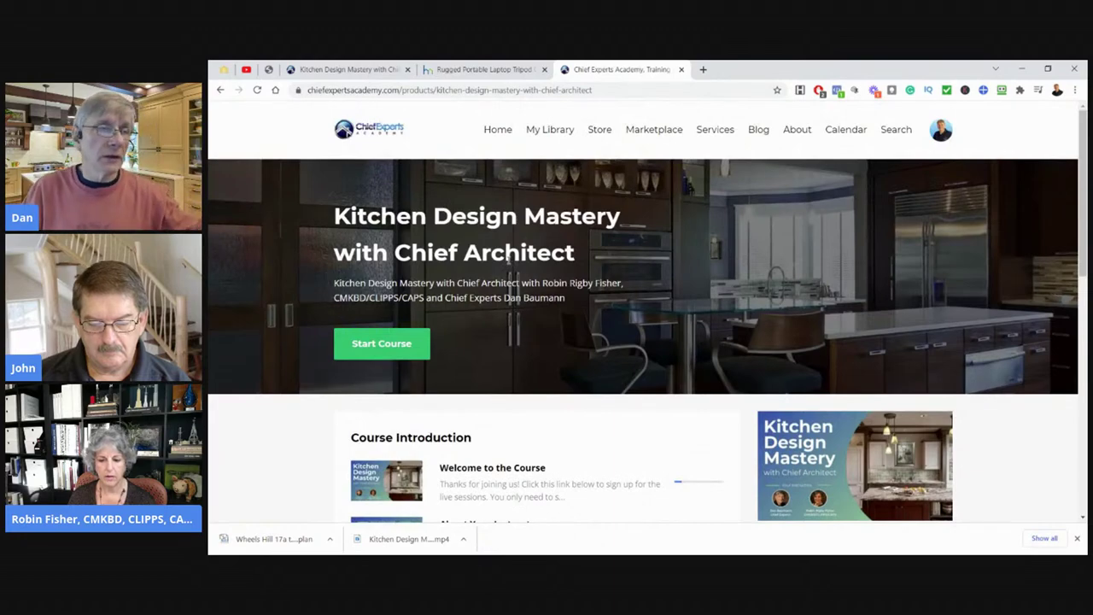
scroll(508, 260, down, 2)
scroll(658, 344, down, 1)
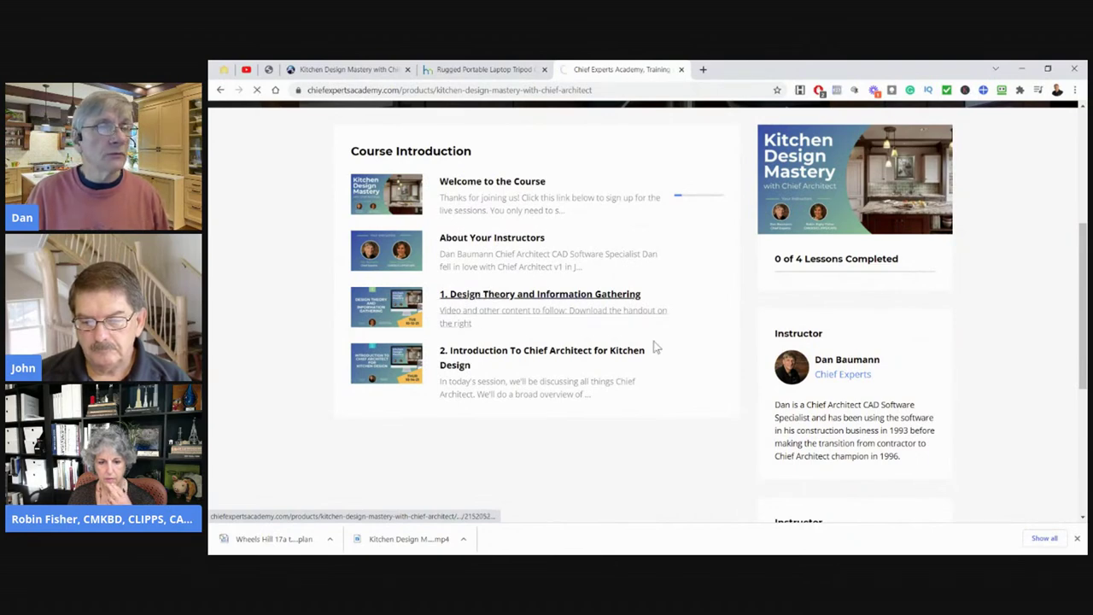
Step: Review the Week 1 handout in lesson 1, Design Theory and Information Gathering
scroll(655, 339, down, 1)
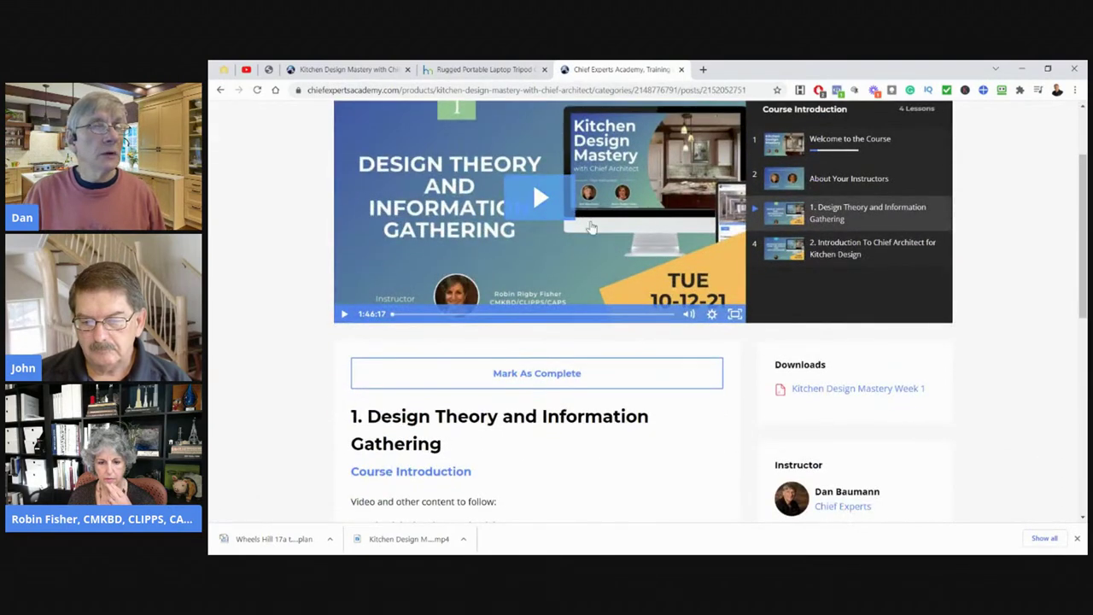
scroll(589, 284, down, 1)
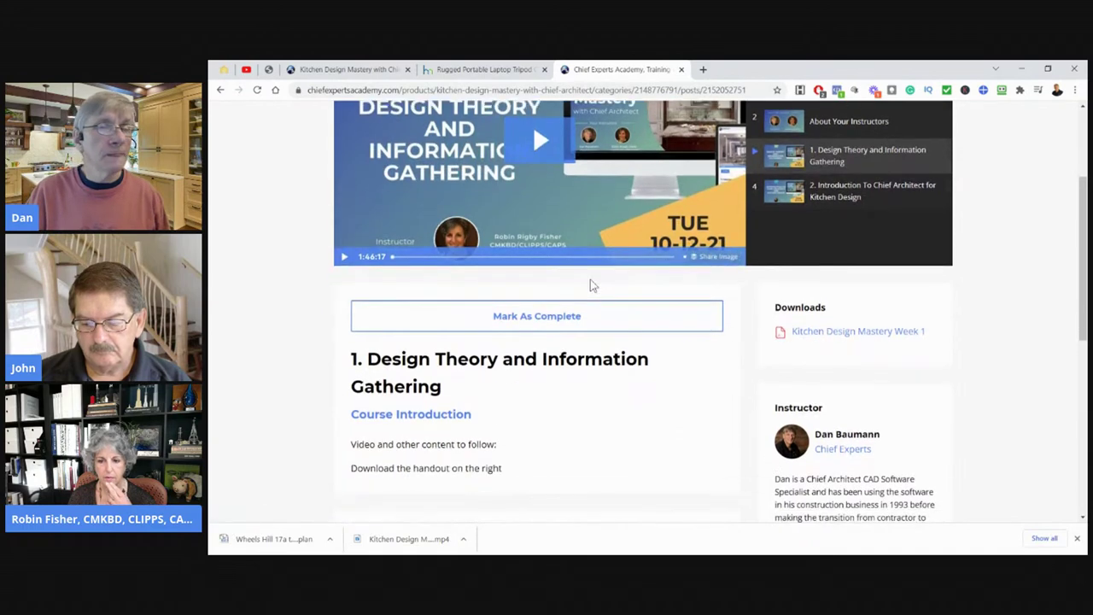
scroll(589, 284, up, 1)
scroll(589, 283, down, 2)
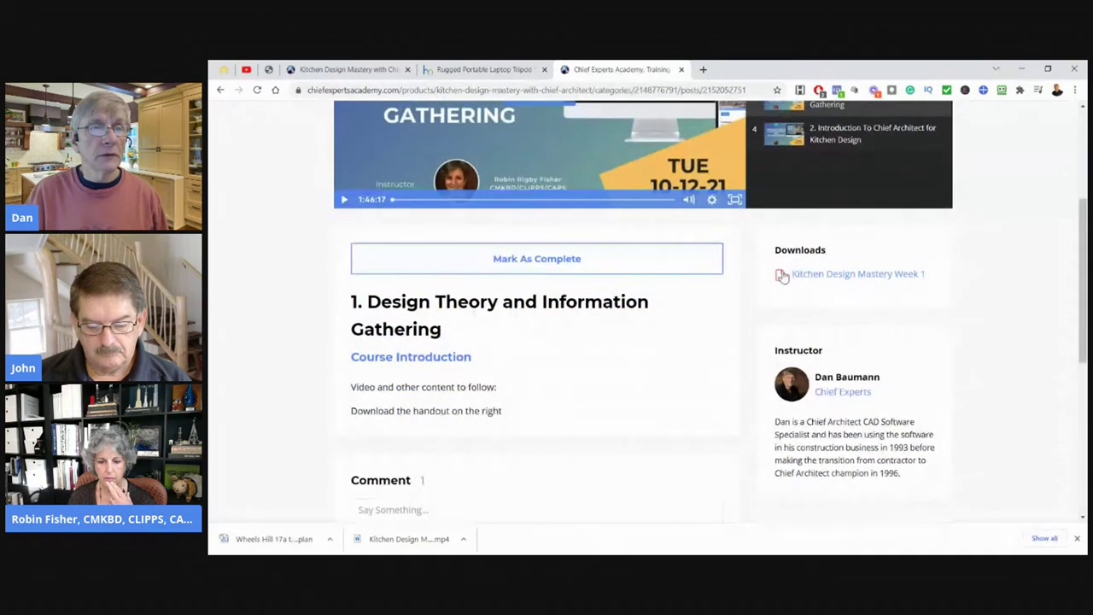
triple_click(946, 288)
click(706, 343)
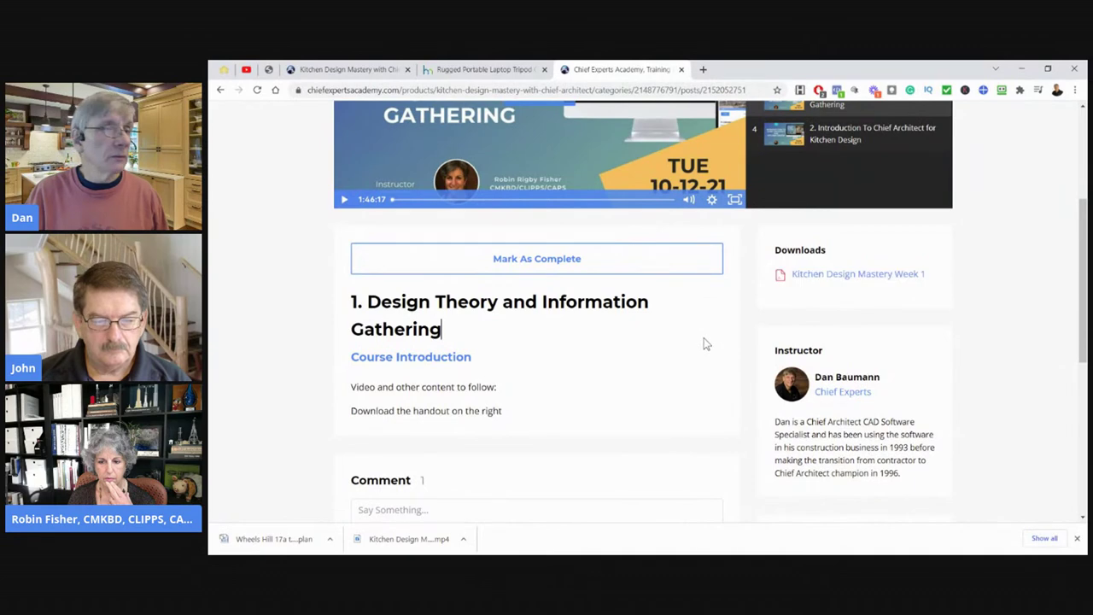
Step: Start playing the lesson 1 session video
scroll(715, 366, down, 1)
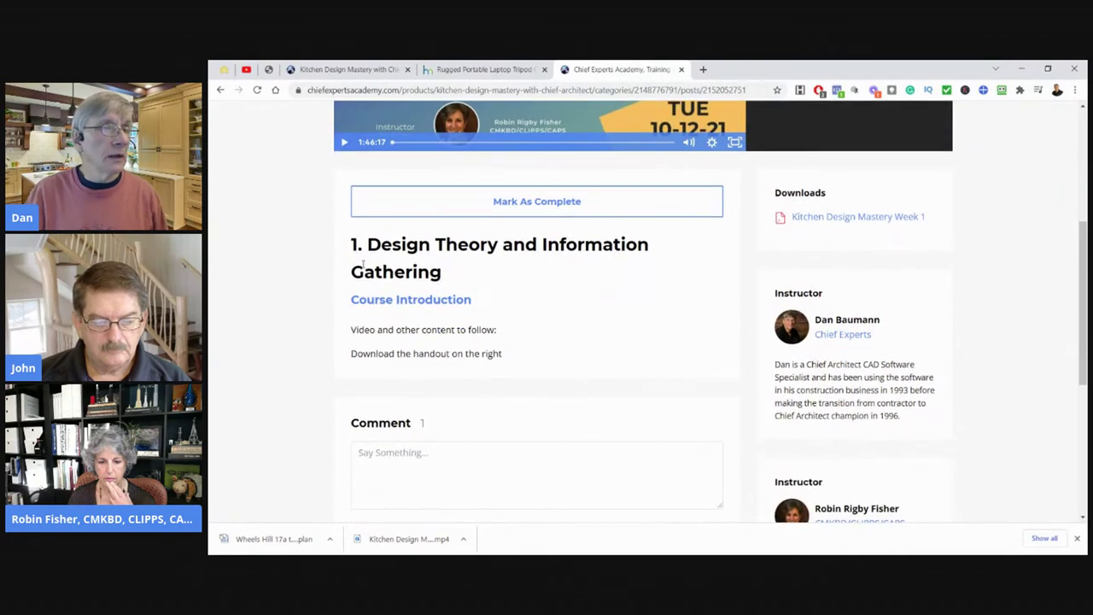
scroll(478, 285, up, 3)
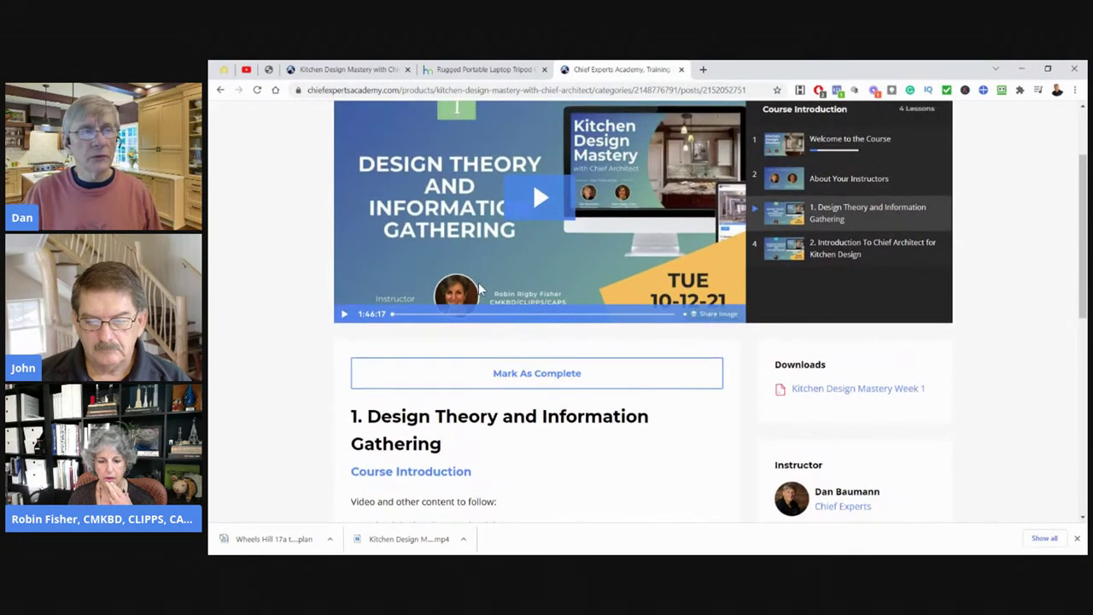
scroll(513, 333, down, 2)
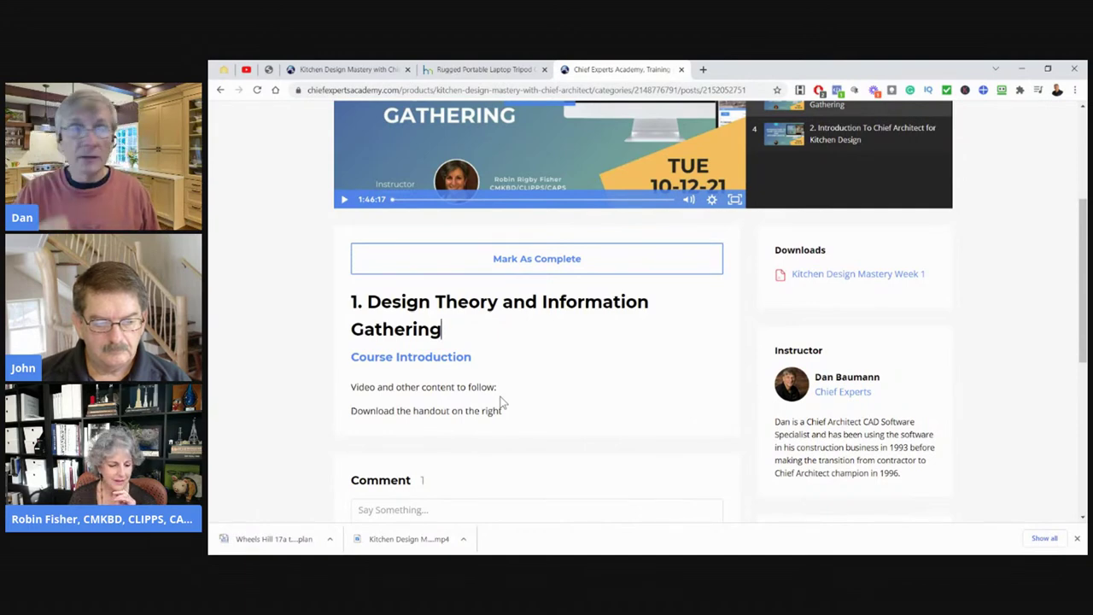
scroll(502, 403, up, 3)
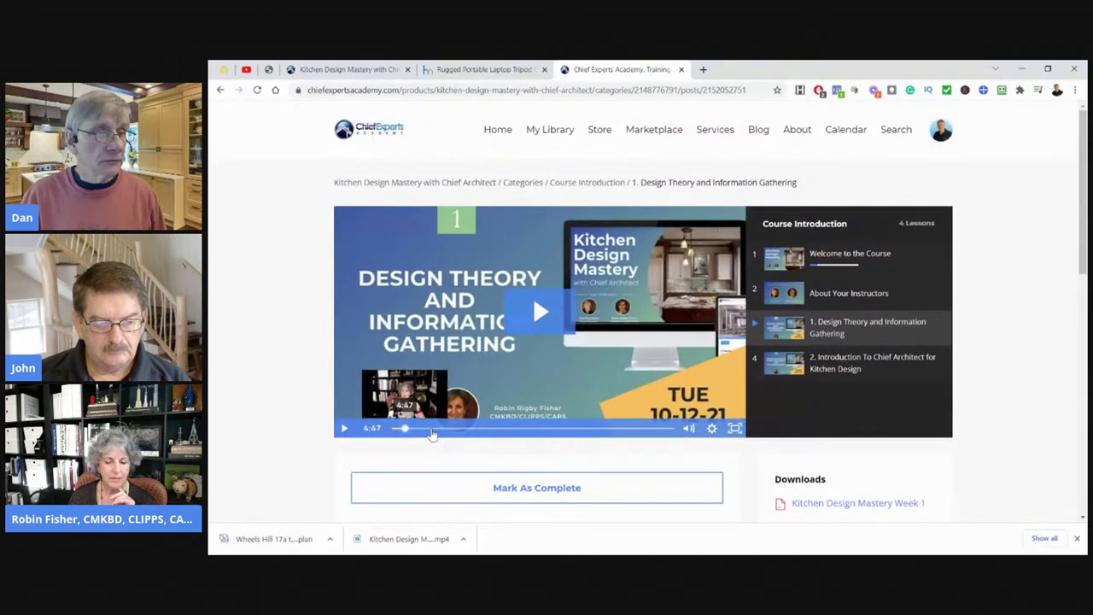
click(392, 429)
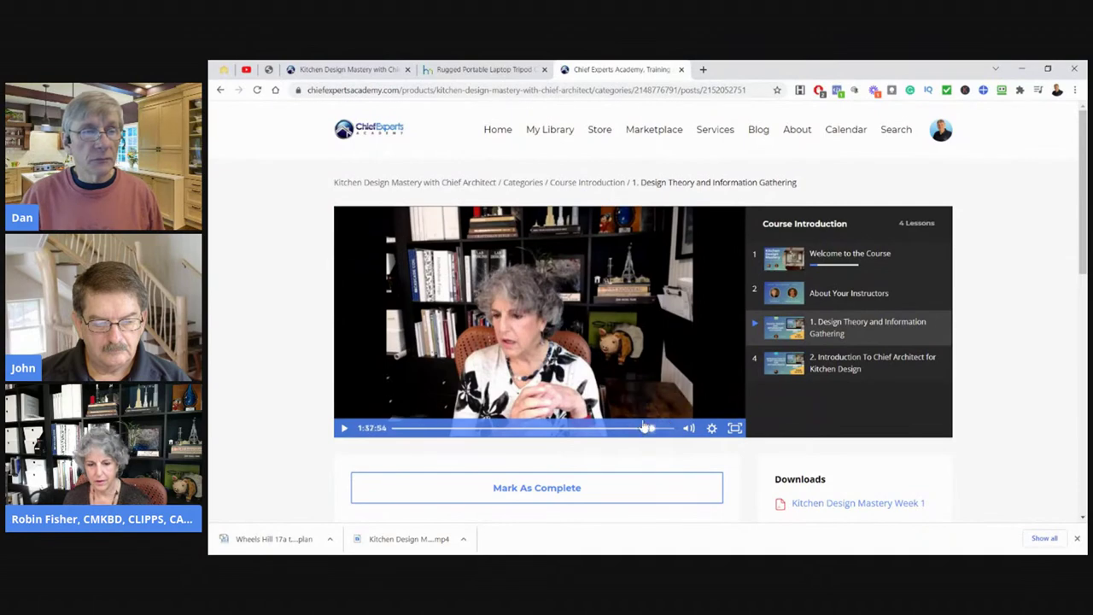
scroll(266, 318, down, 3)
scroll(362, 239, up, 2)
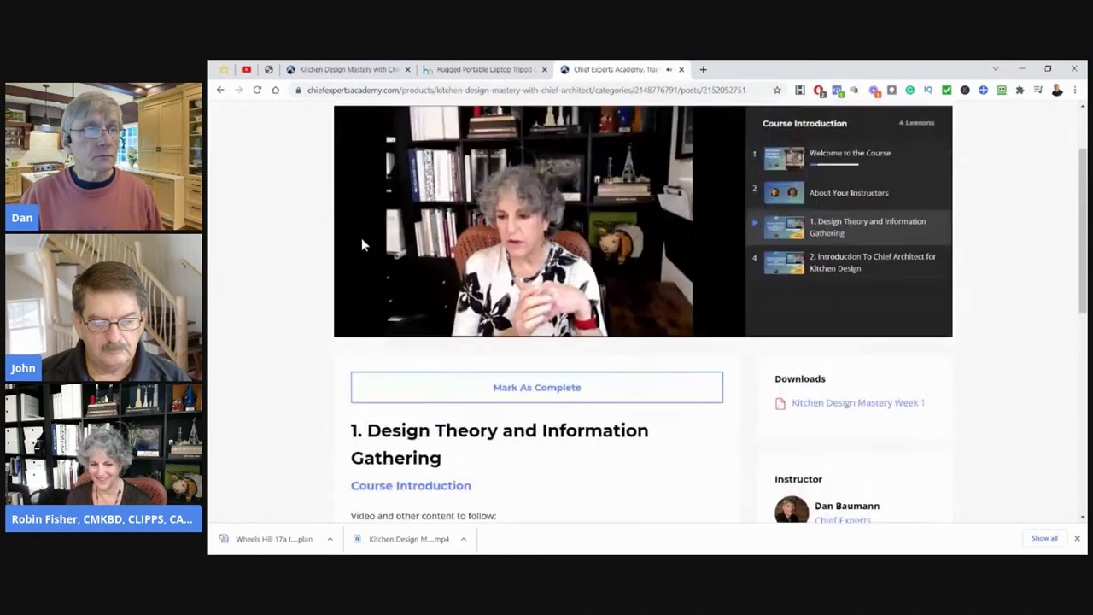
scroll(939, 138, down, 2)
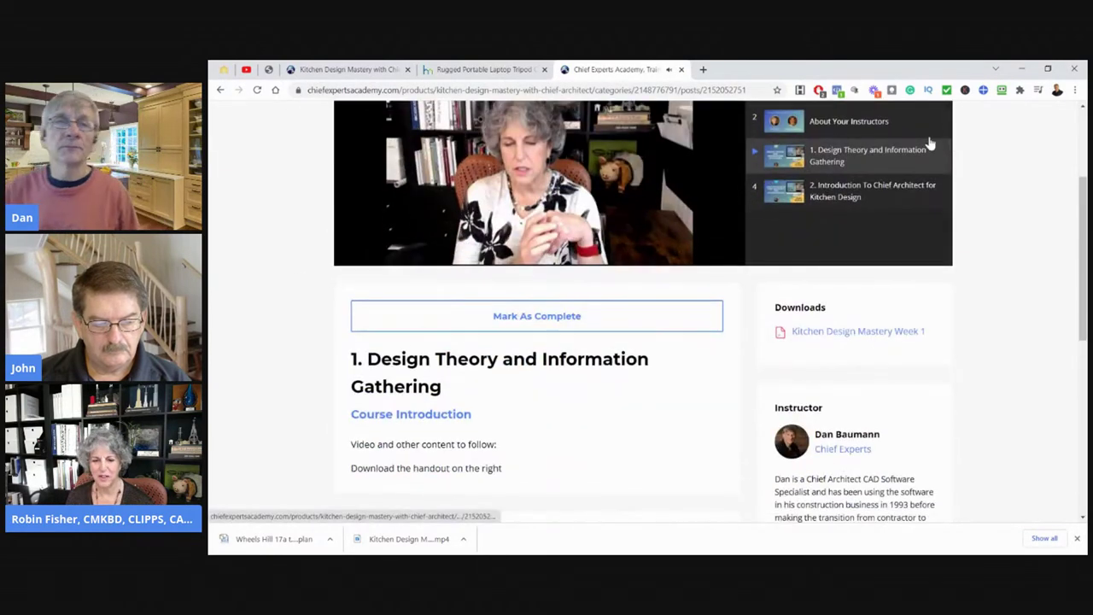
Step: Close the lesson tab and glance at the tripod tab before returning to Kitchen Design Mastery
click(681, 70)
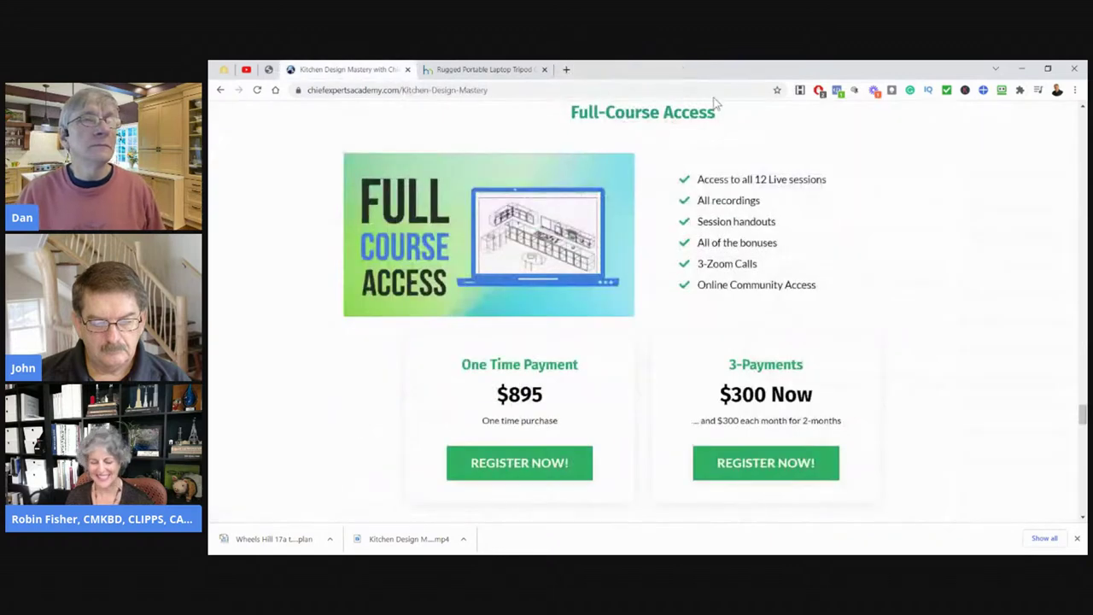
click(483, 70)
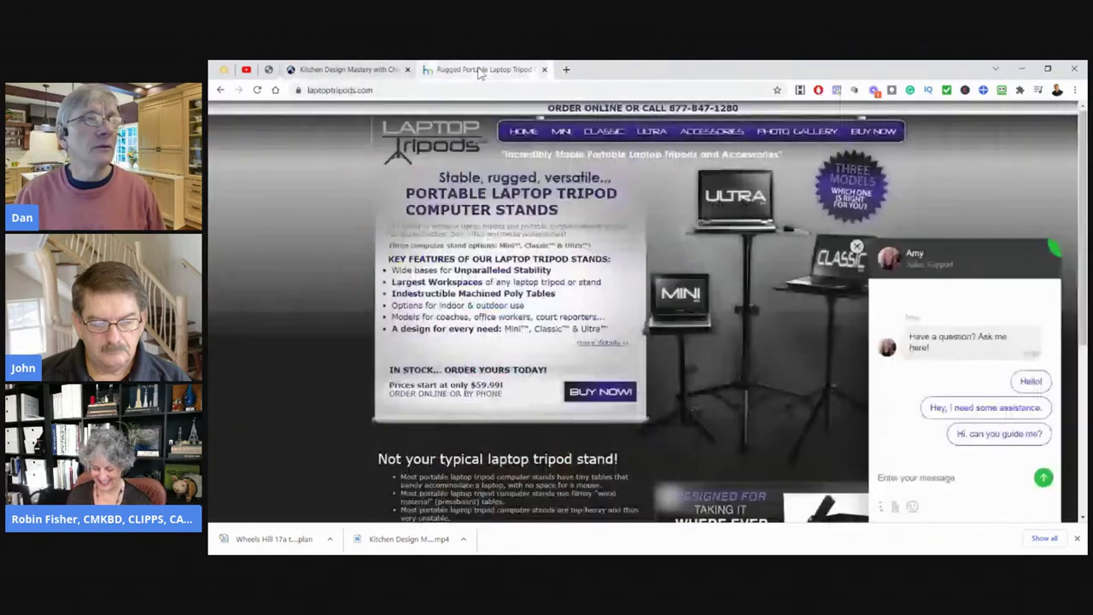
click(377, 68)
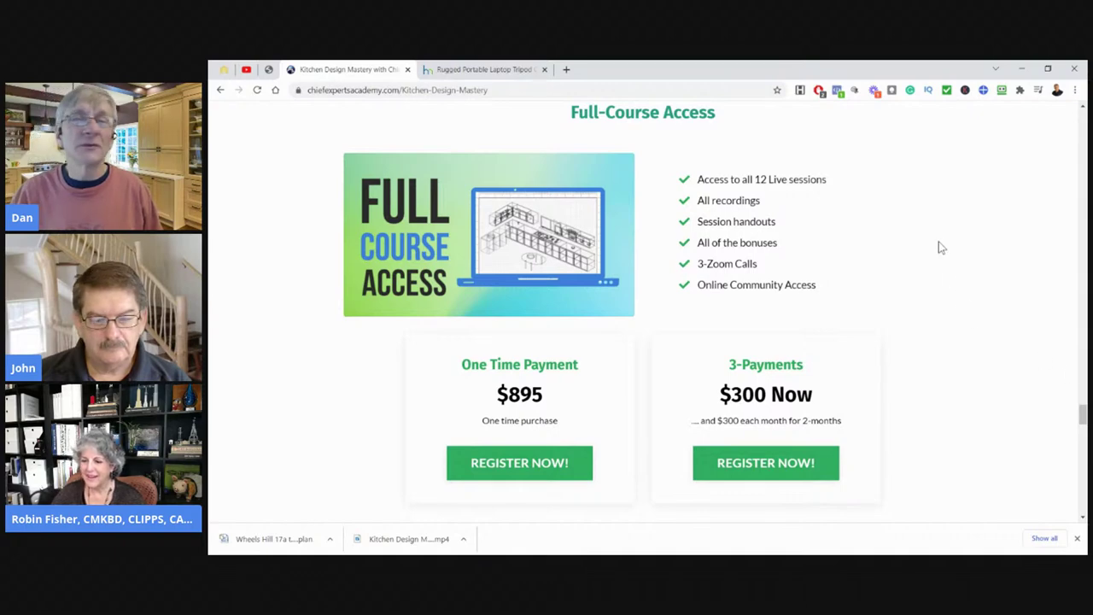
Step: Dismiss the open-tabs search and minimize Chrome to reveal the Chief Architect plan
click(996, 69)
click(944, 65)
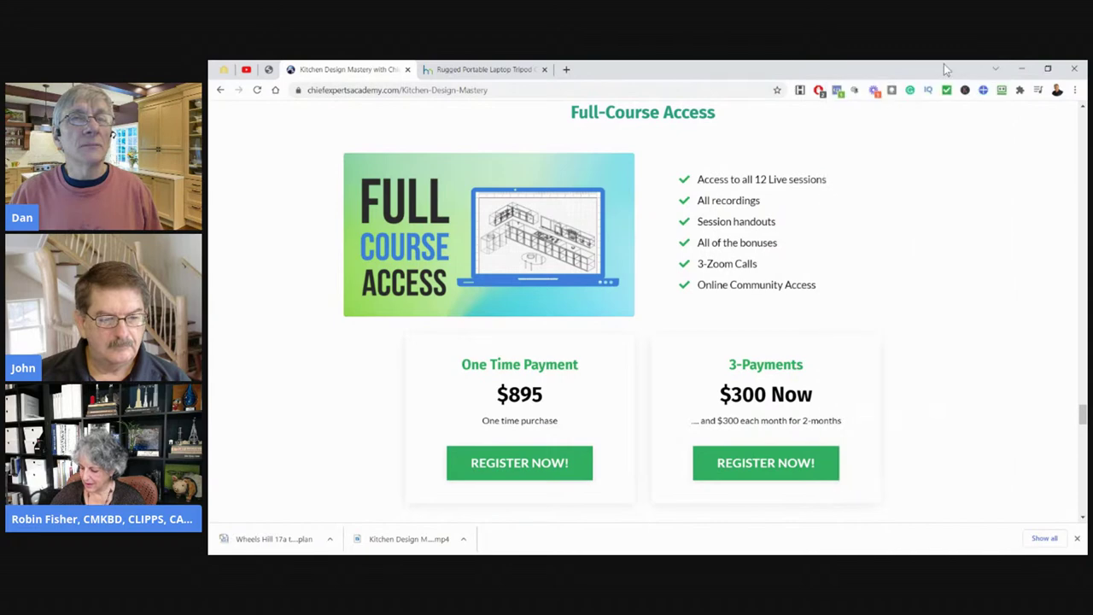
click(1029, 68)
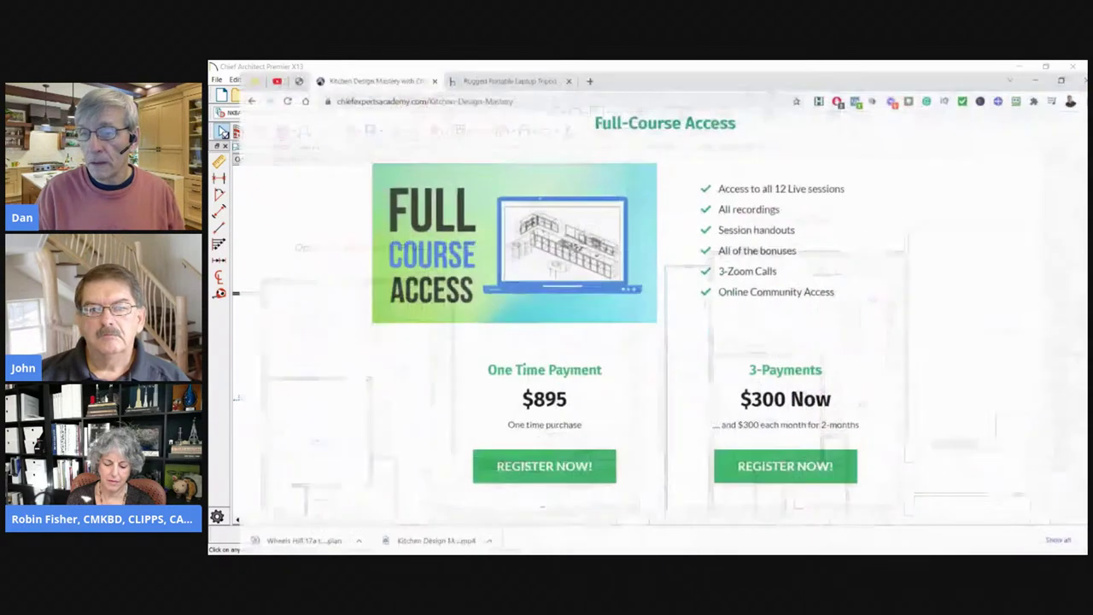
Step: Switch back to Chrome and show the laptoptripods.com Rugged Portable Laptop Tripod page
key(alt+Tab)
click(469, 67)
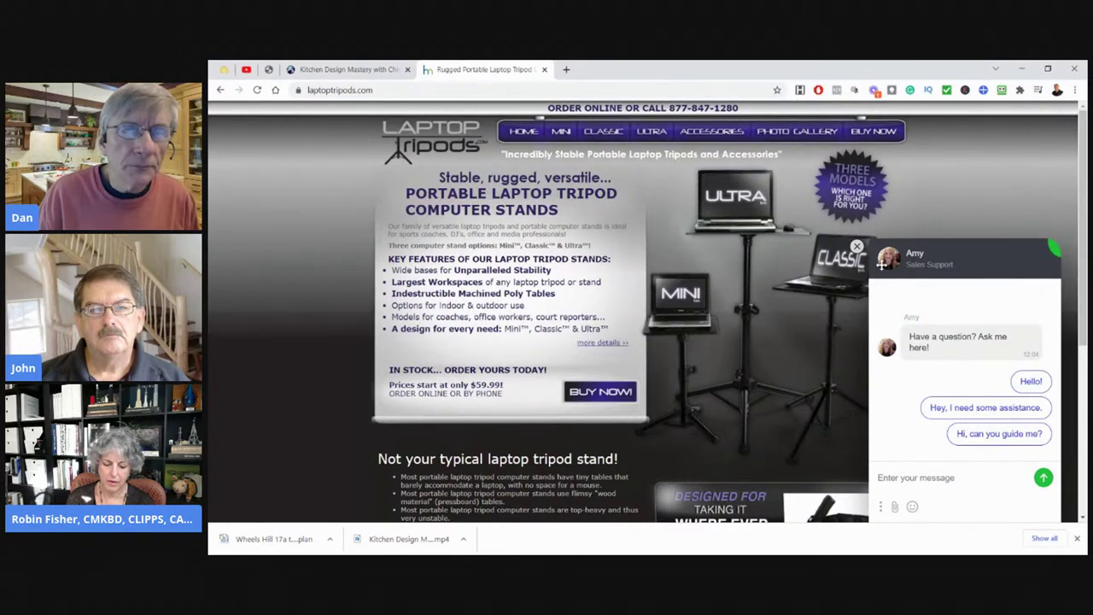
Step: Close the laptoptripods.com sales support chat panel
click(856, 246)
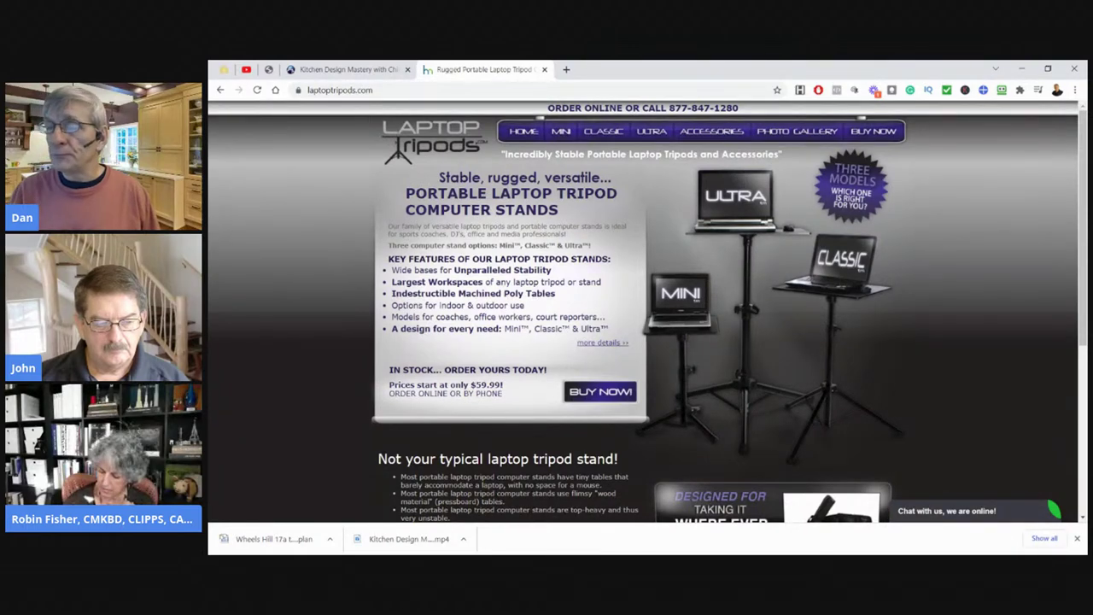
Step: Open canvas.io in a new tab via the canvas address-bar suggestion
click(565, 69)
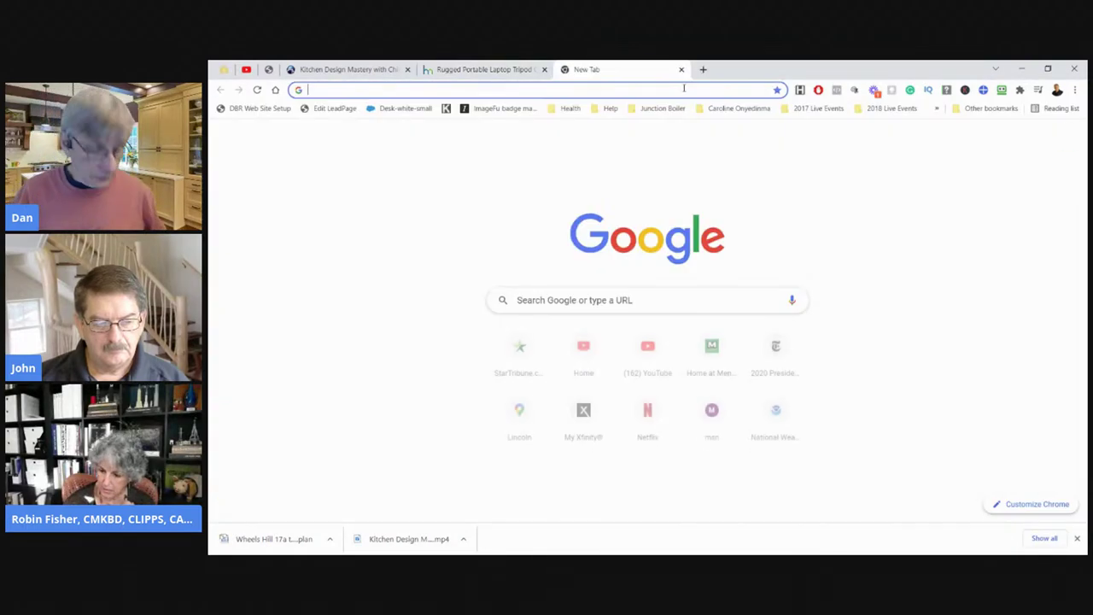
text(canvas.io)
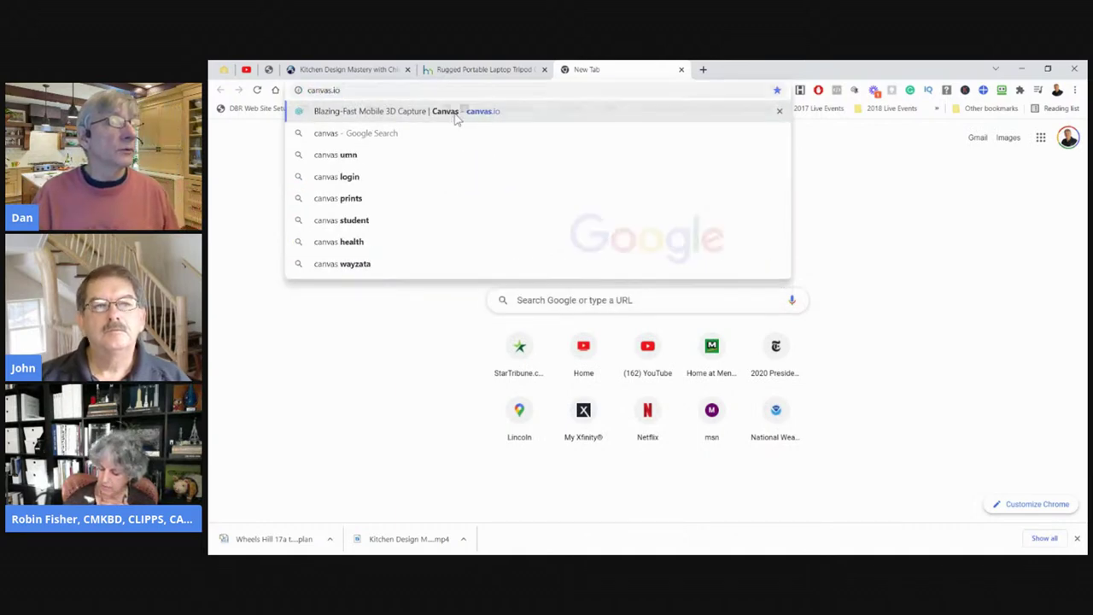
click(452, 119)
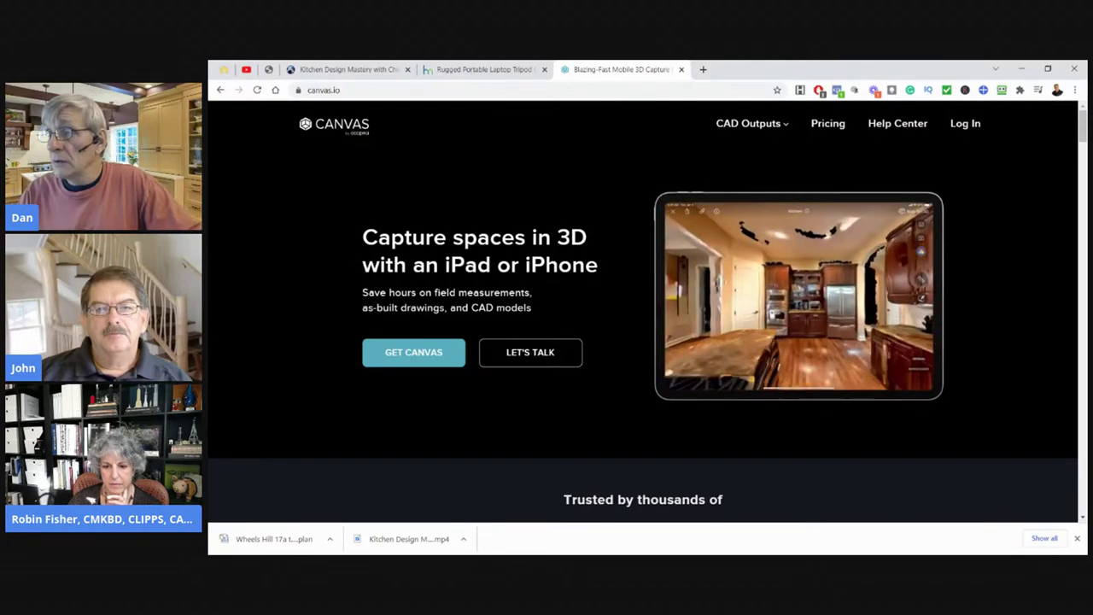
click(1022, 69)
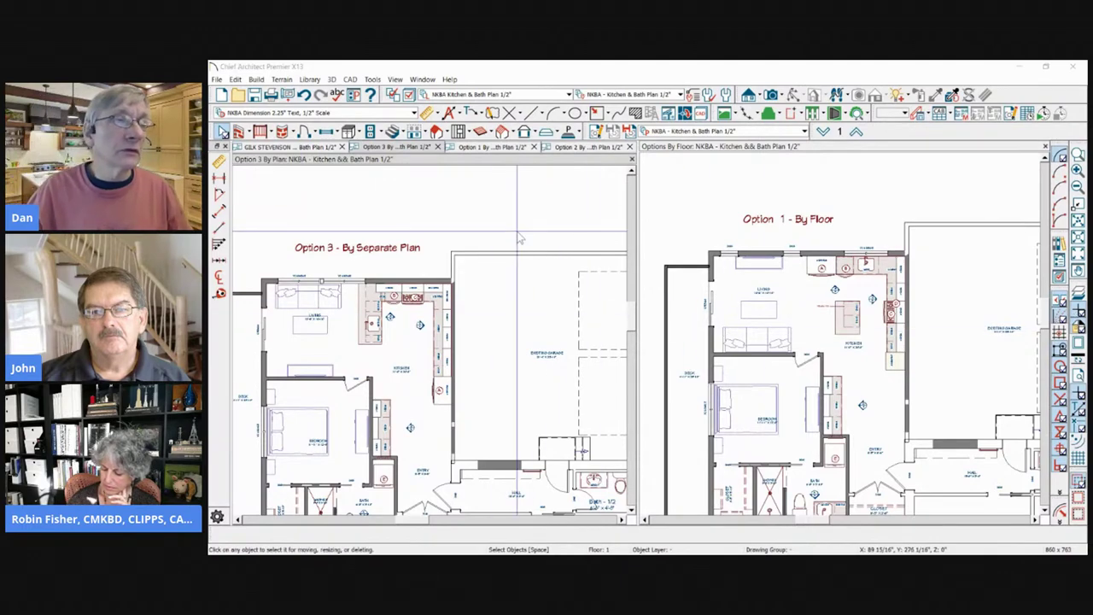
scroll(473, 194, down, 3)
scroll(863, 212, up, 1)
scroll(862, 205, down, 1)
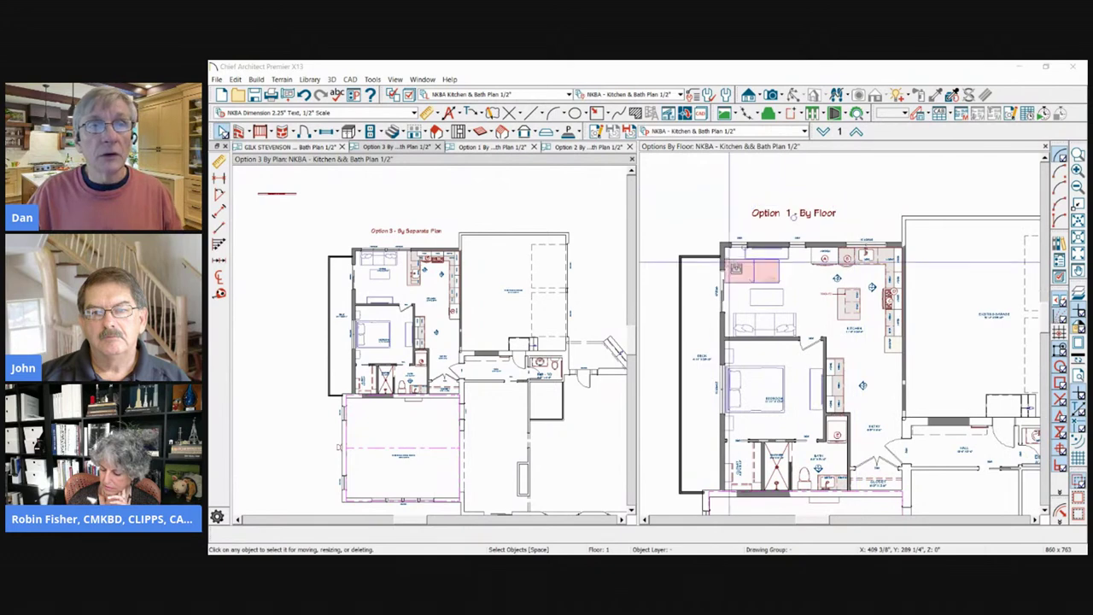
click(843, 68)
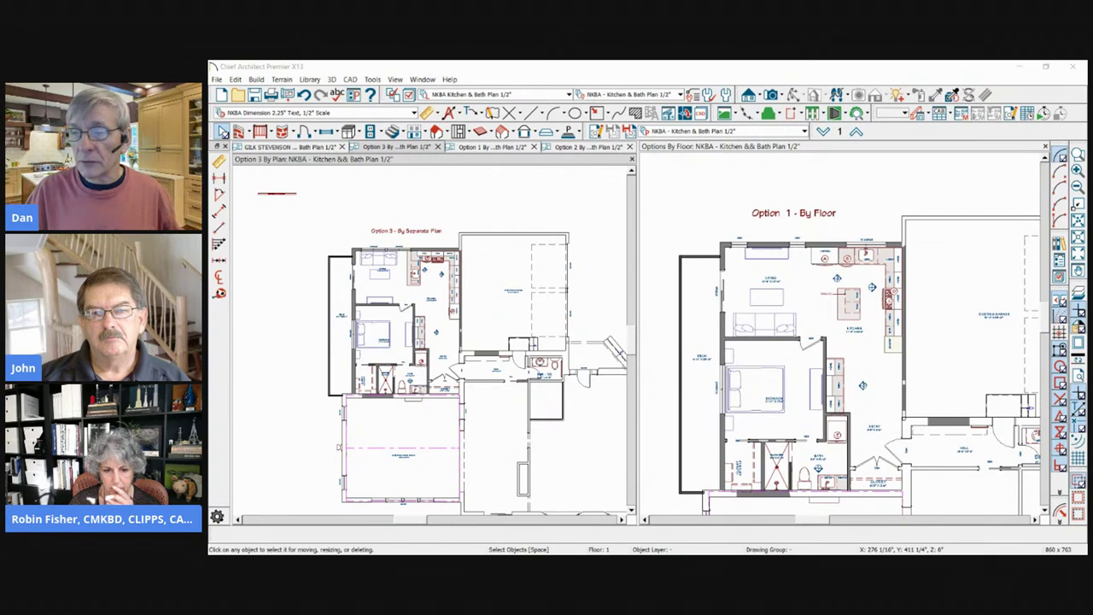
Step: Return to Chrome and go from the Kitchen Design Mastery page to the Chief Experts Academy home page
key(alt+Tab)
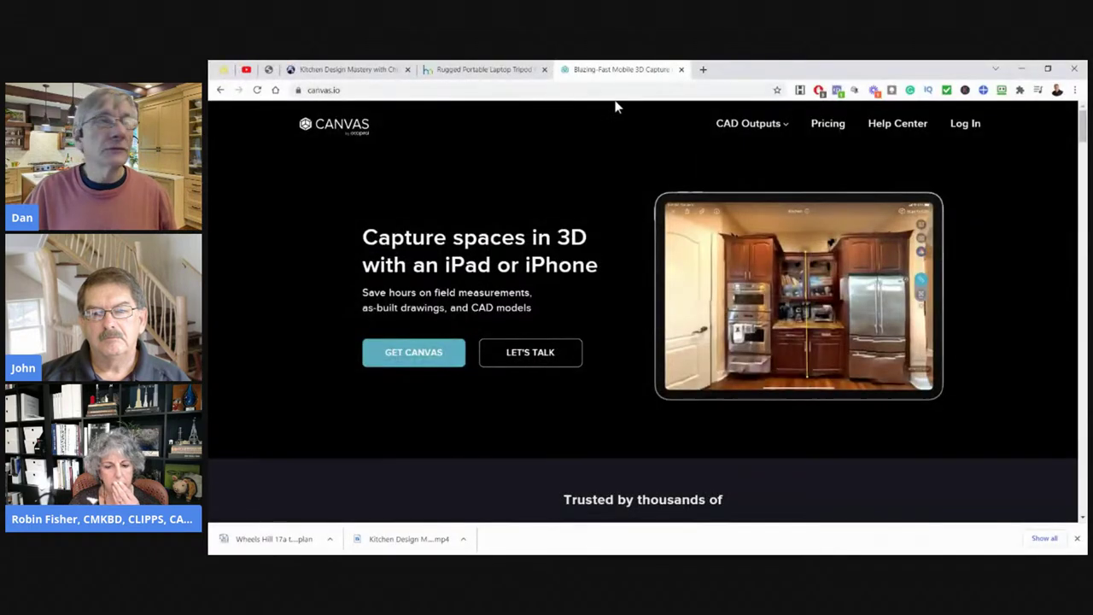
click(354, 70)
scroll(461, 154, up, 10)
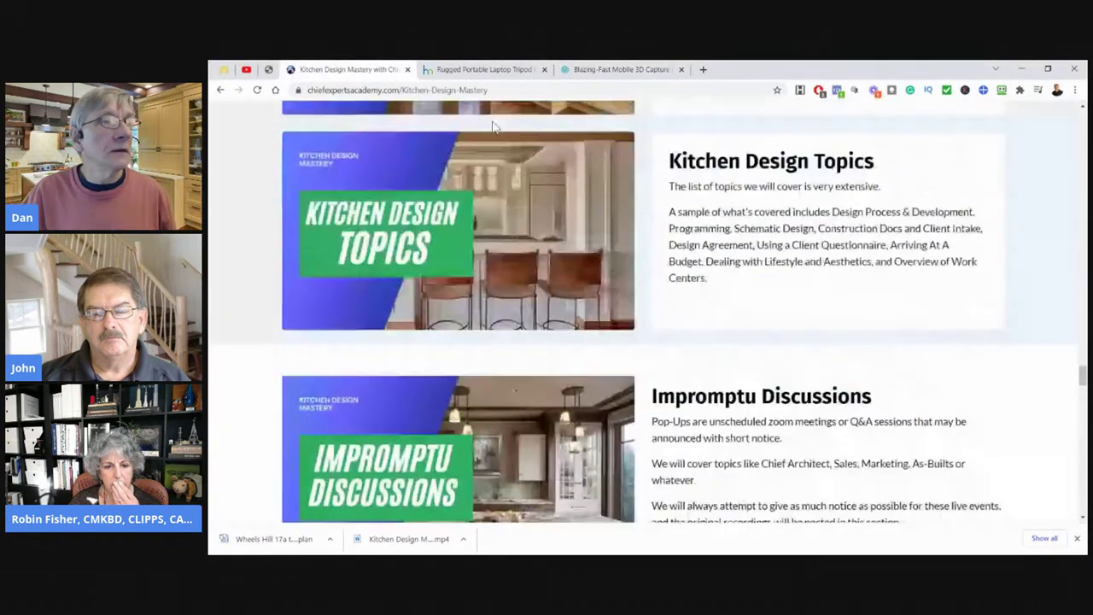
scroll(493, 127, up, 20)
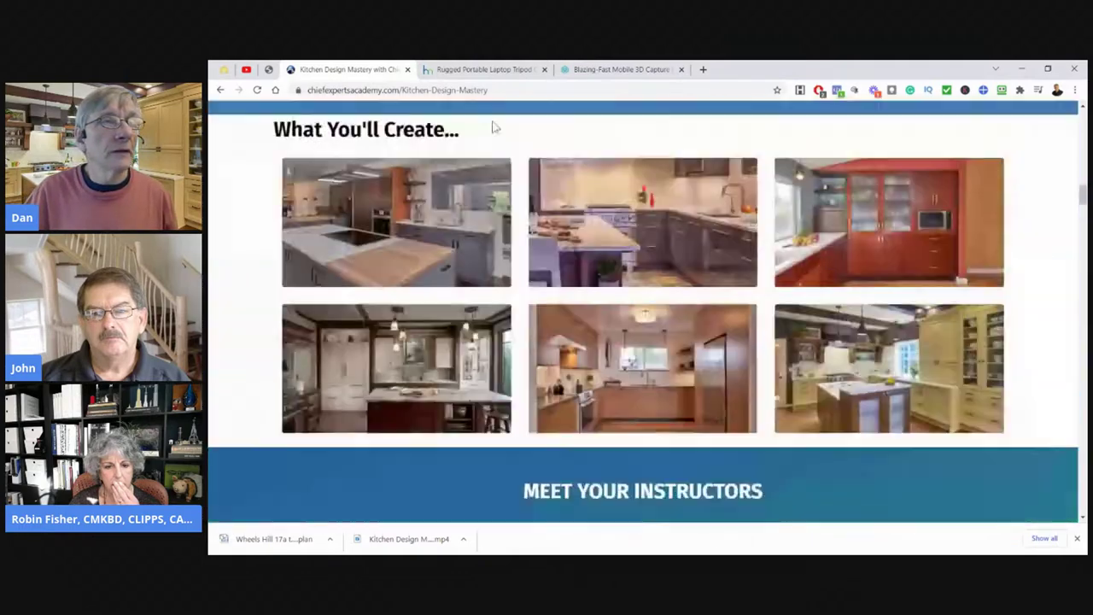
scroll(493, 126, up, 8)
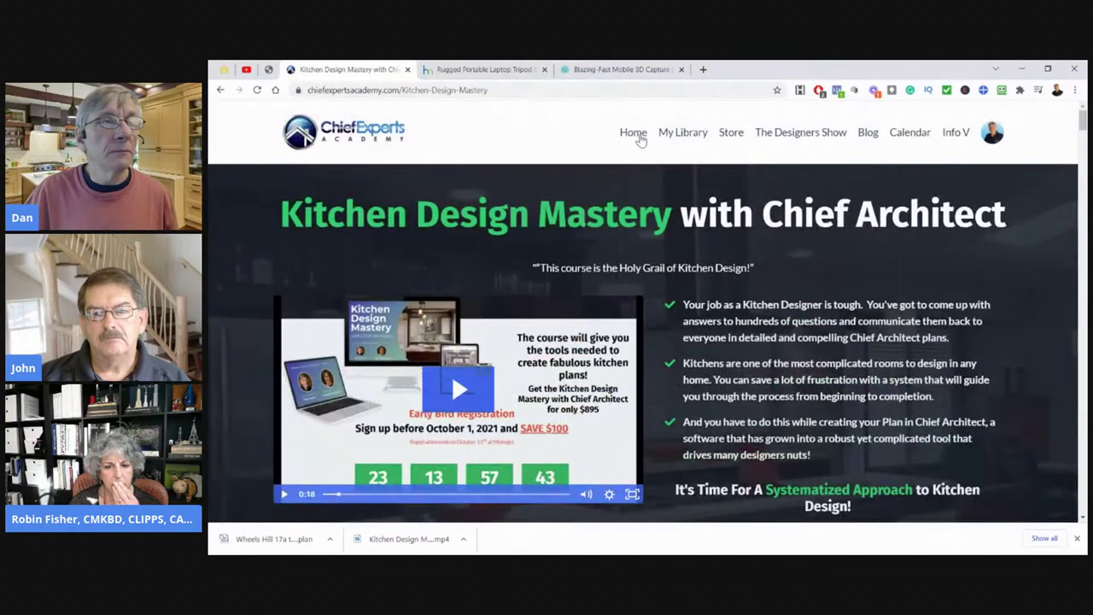
click(636, 135)
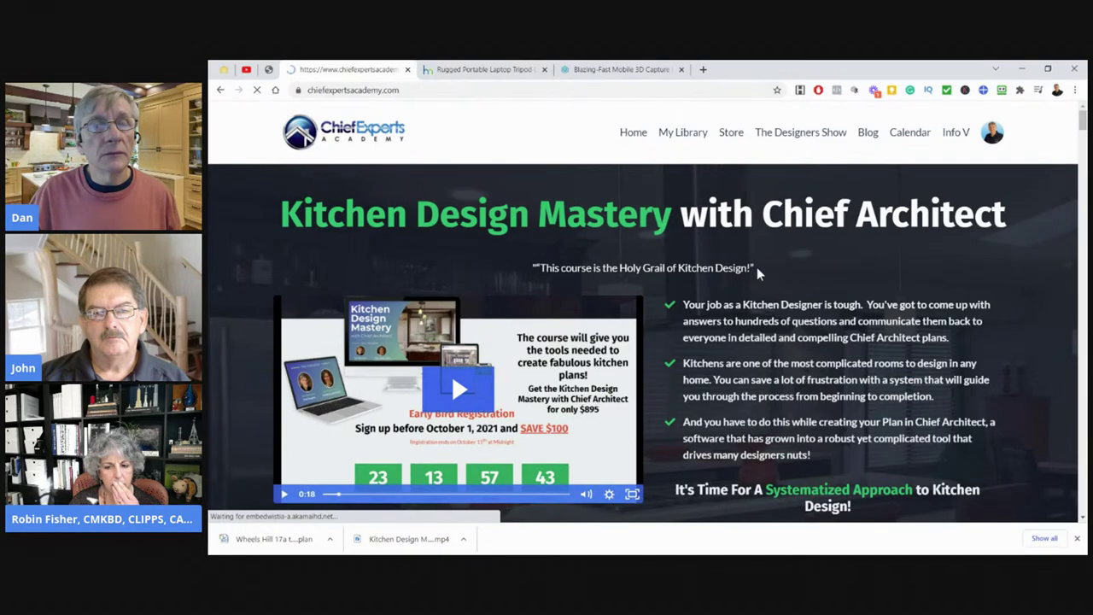
Step: Scroll past the free ebook and report offers until the Kitchen Design Mastery pop-up appears
scroll(757, 268, down, 8)
scroll(758, 271, down, 15)
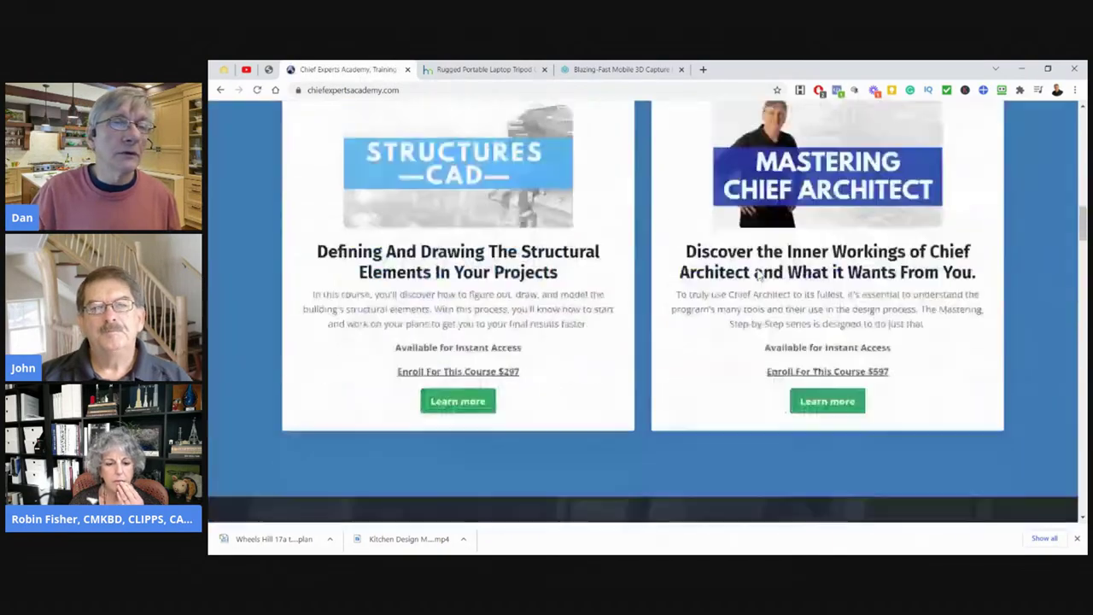
scroll(757, 274, down, 12)
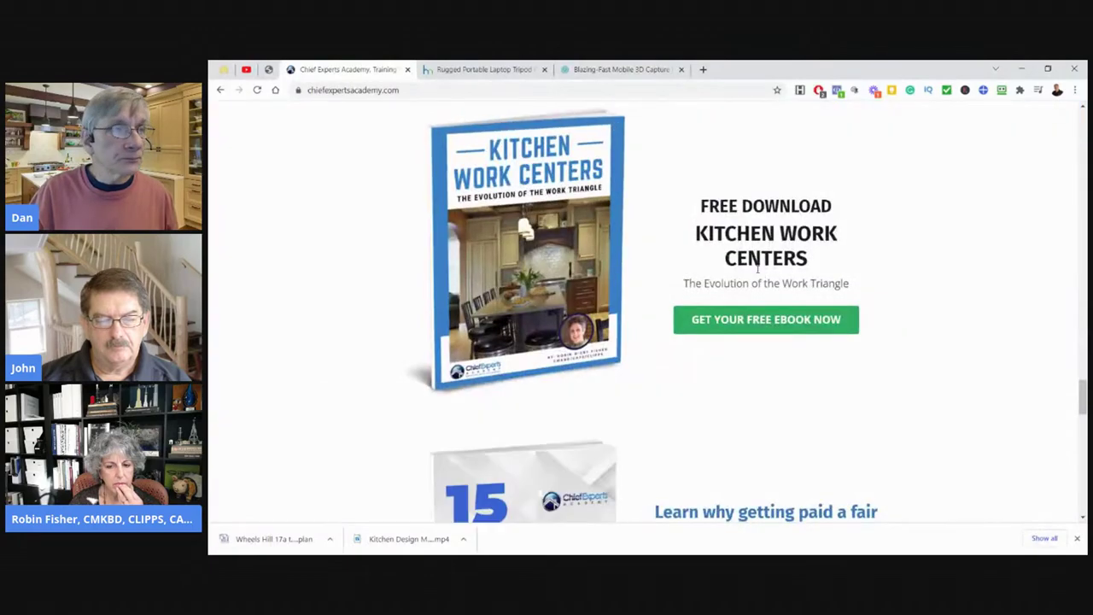
scroll(757, 274, down, 3)
scroll(632, 244, up, 3)
scroll(610, 371, down, 1)
scroll(610, 371, down, 3)
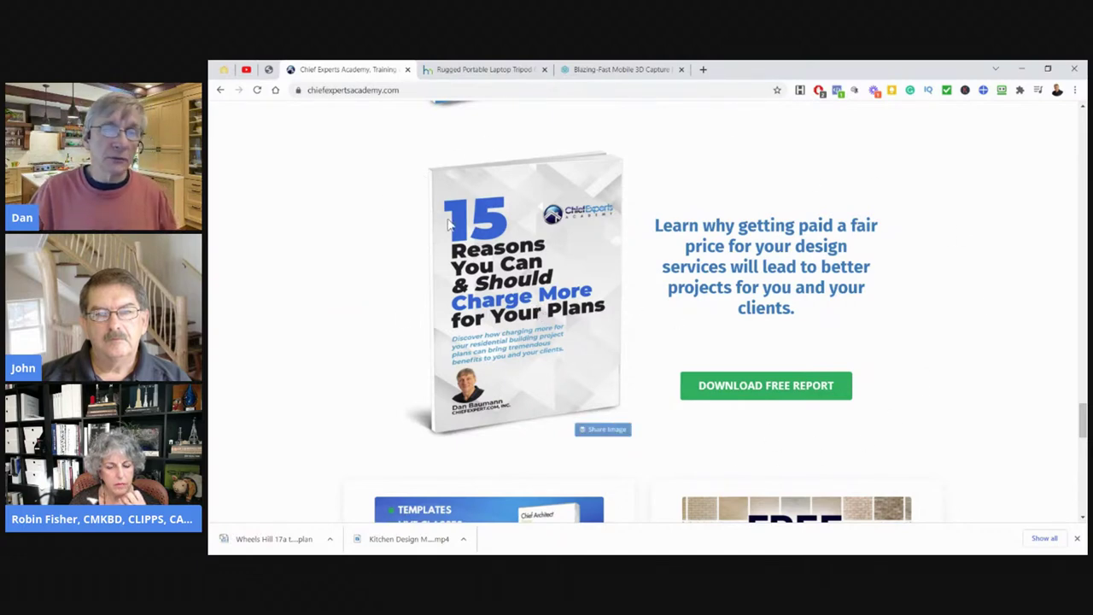
scroll(467, 242, up, 2)
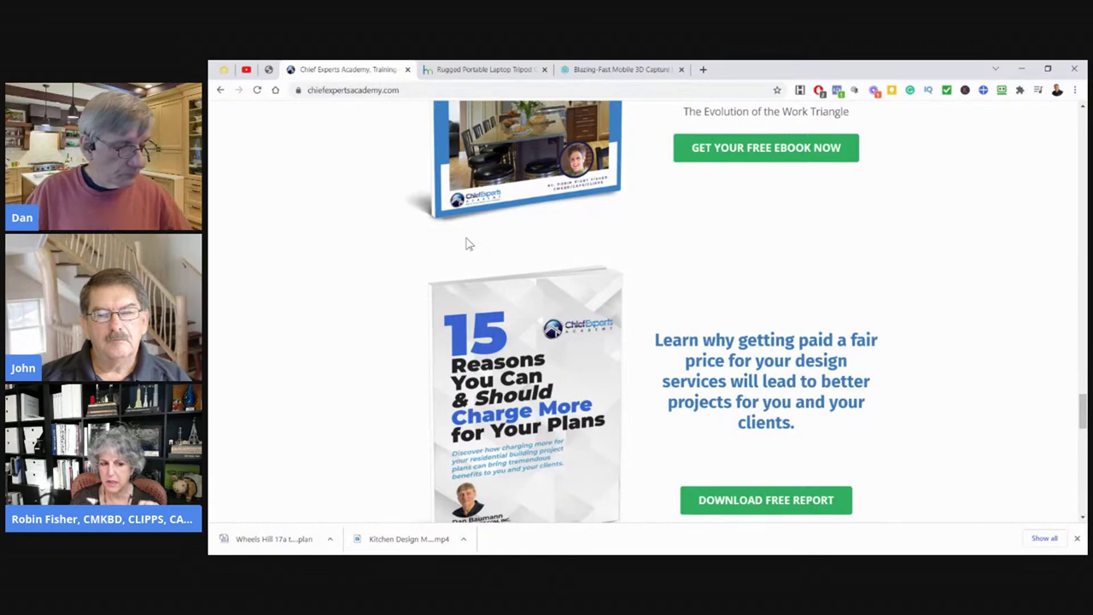
scroll(693, 324, down, 2)
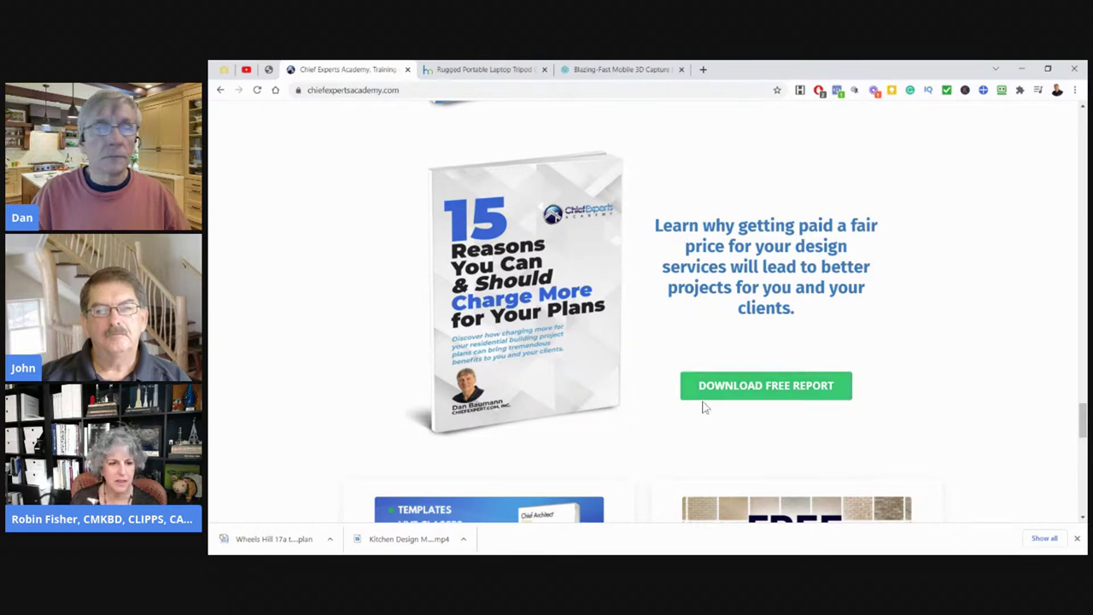
scroll(661, 439, up, 1)
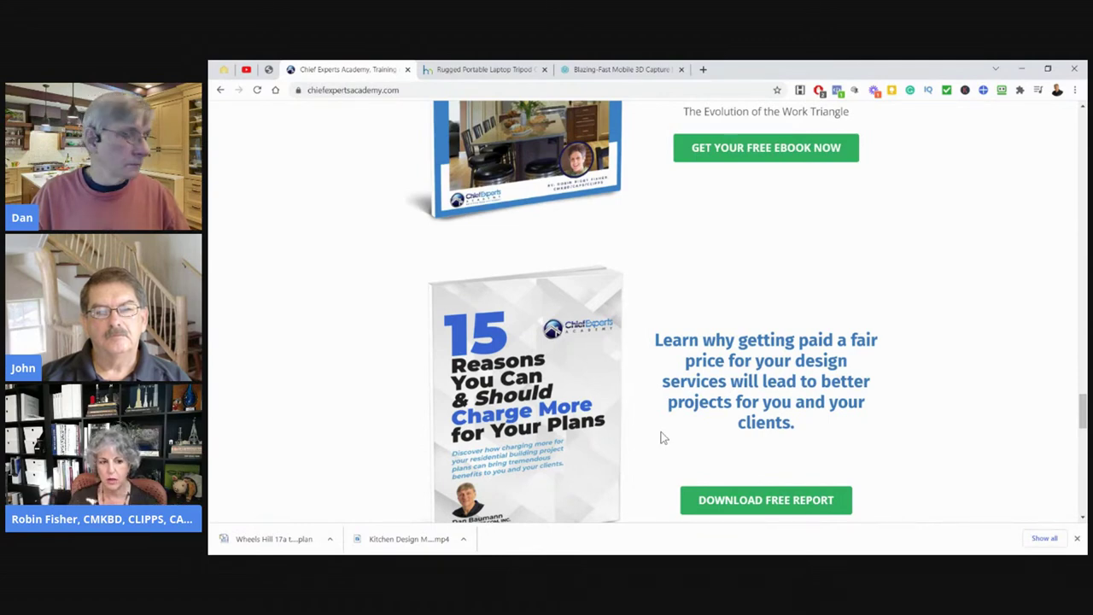
scroll(670, 436, up, 2)
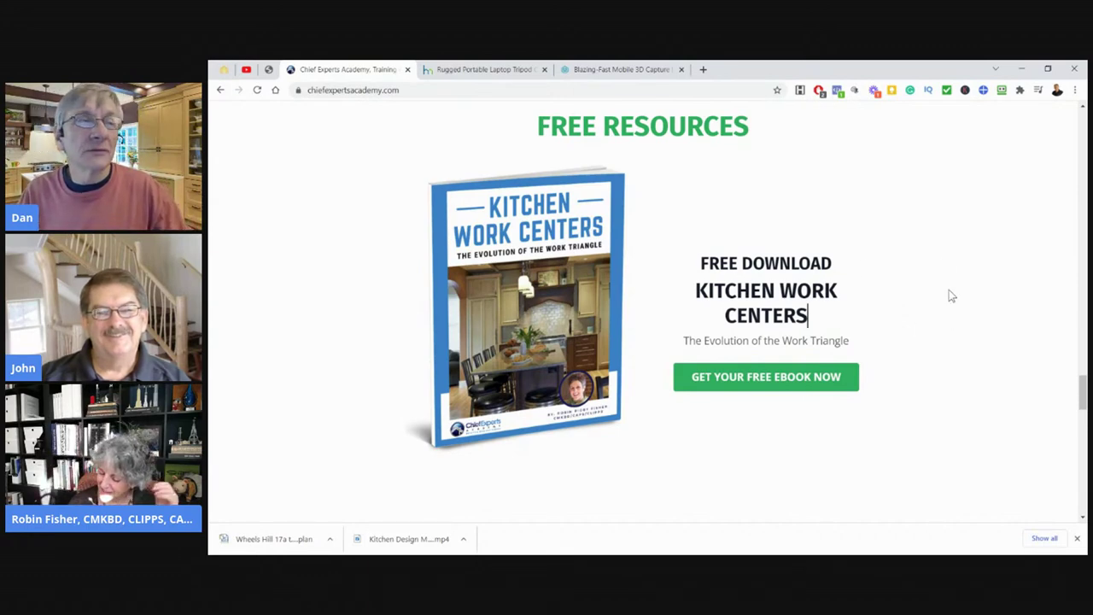
scroll(667, 256, down, 5)
scroll(683, 256, down, 2)
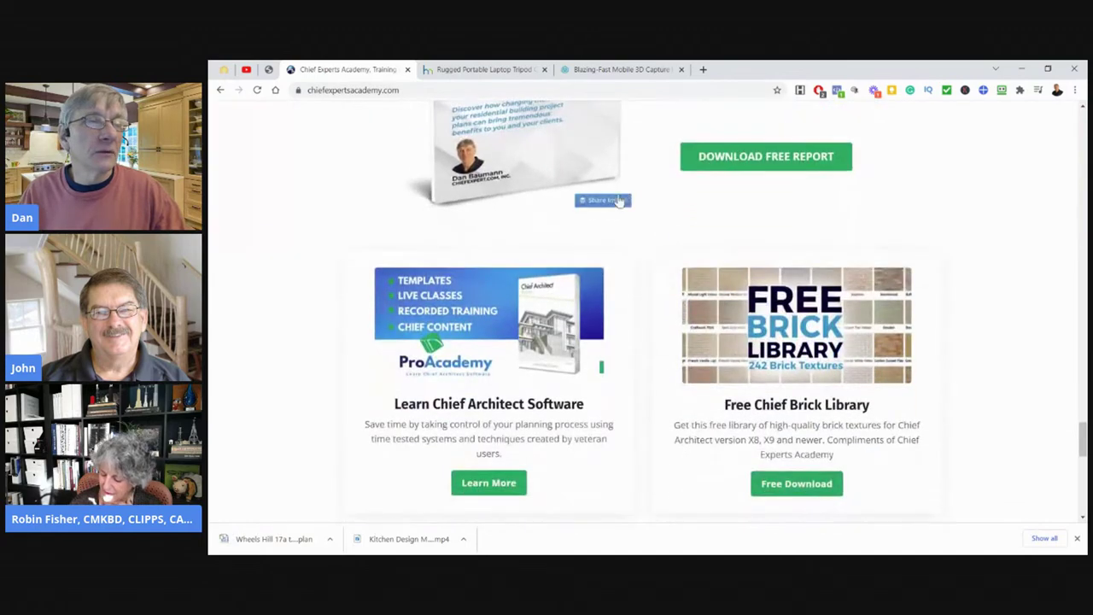
scroll(622, 198, up, 3)
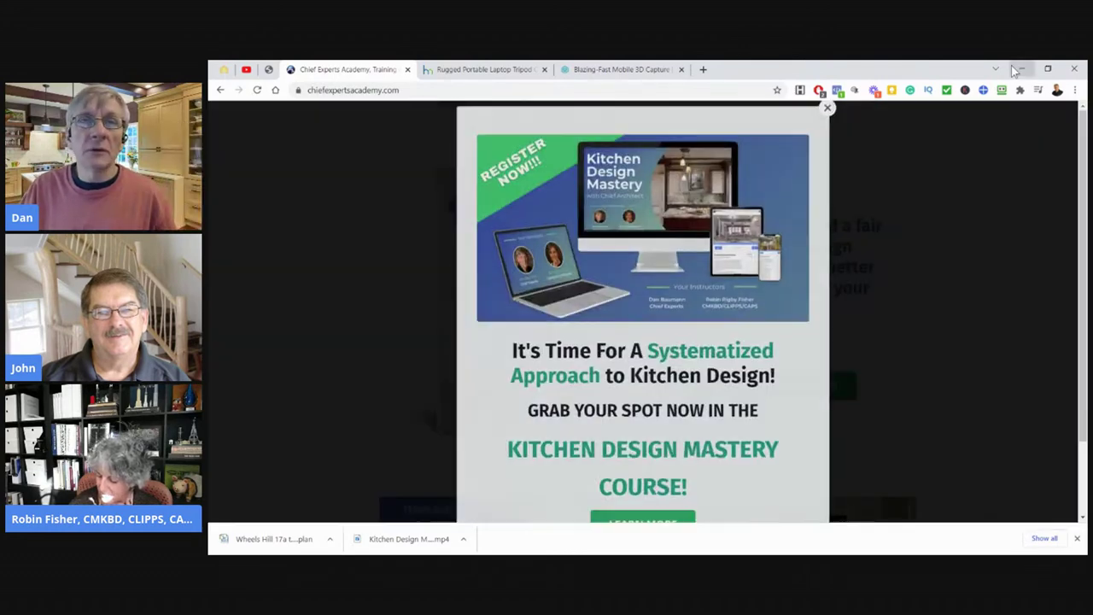
Step: Minimise Chrome, then try moving the pink cabinet above the Option 1 title and cancel
click(1023, 69)
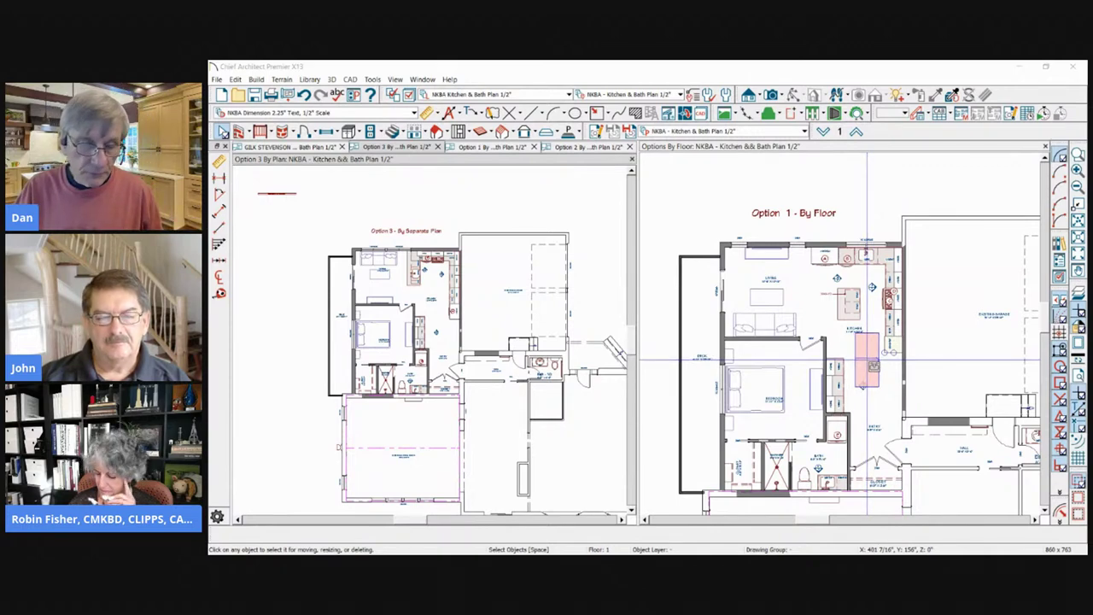
drag(867, 359, 925, 312)
scroll(925, 312, up, 2)
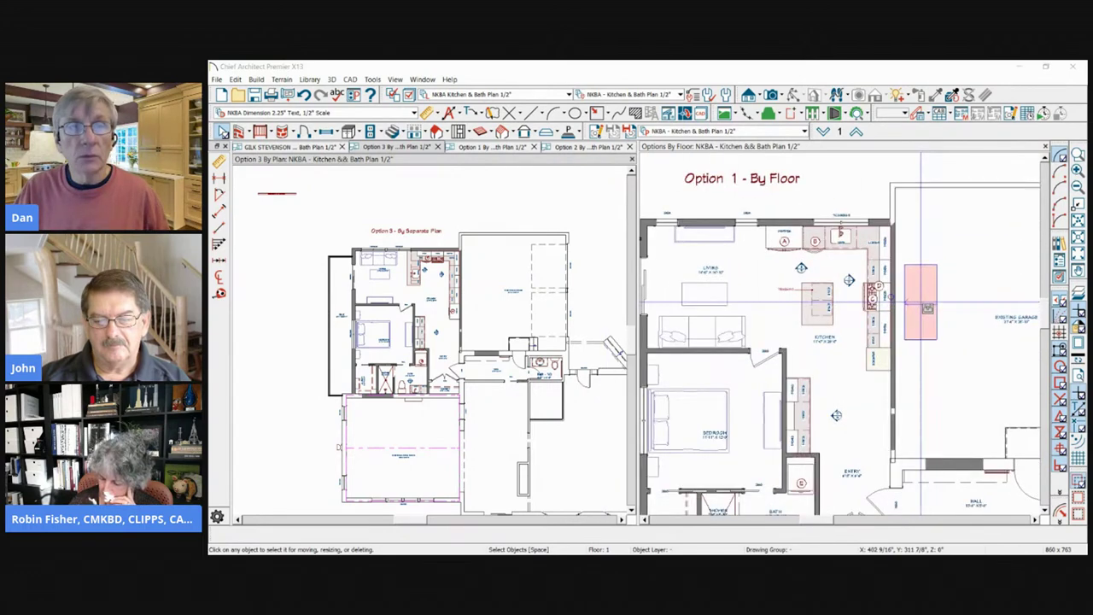
key(Escape)
Step: Start Place Interior Fixture, dismiss the plan's context menu, and maximise the Options By Floor view
click(666, 77)
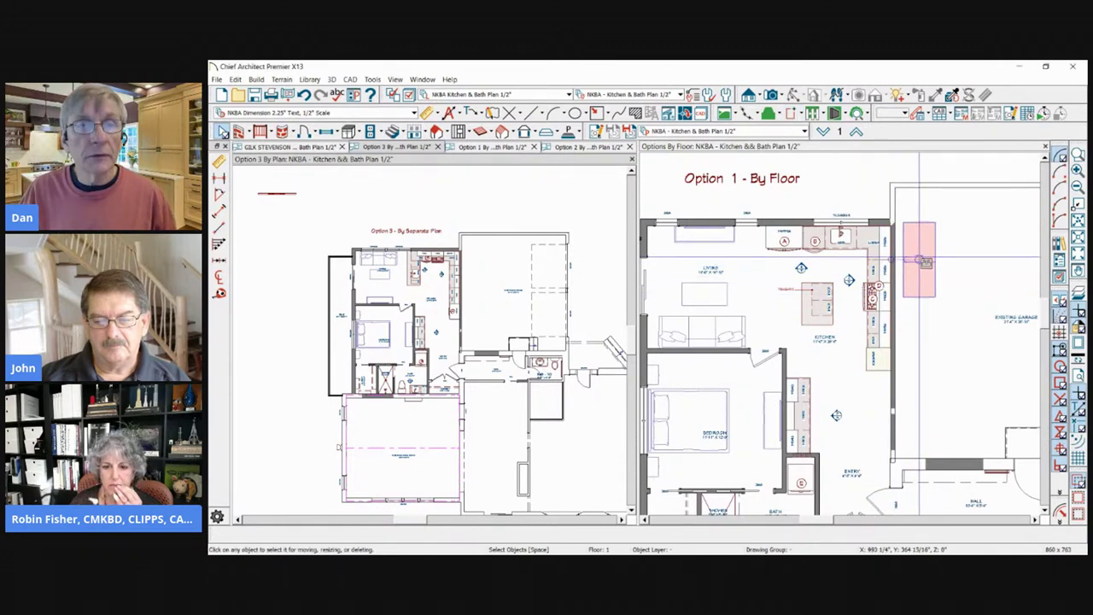
click(919, 94)
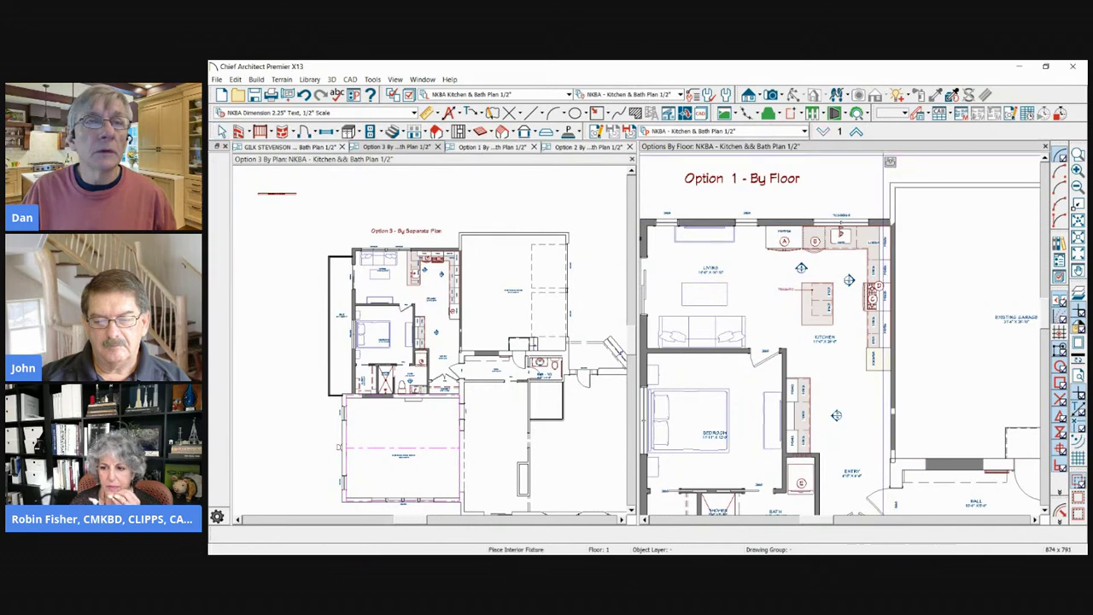
scroll(843, 231, down, 2)
right_click(854, 195)
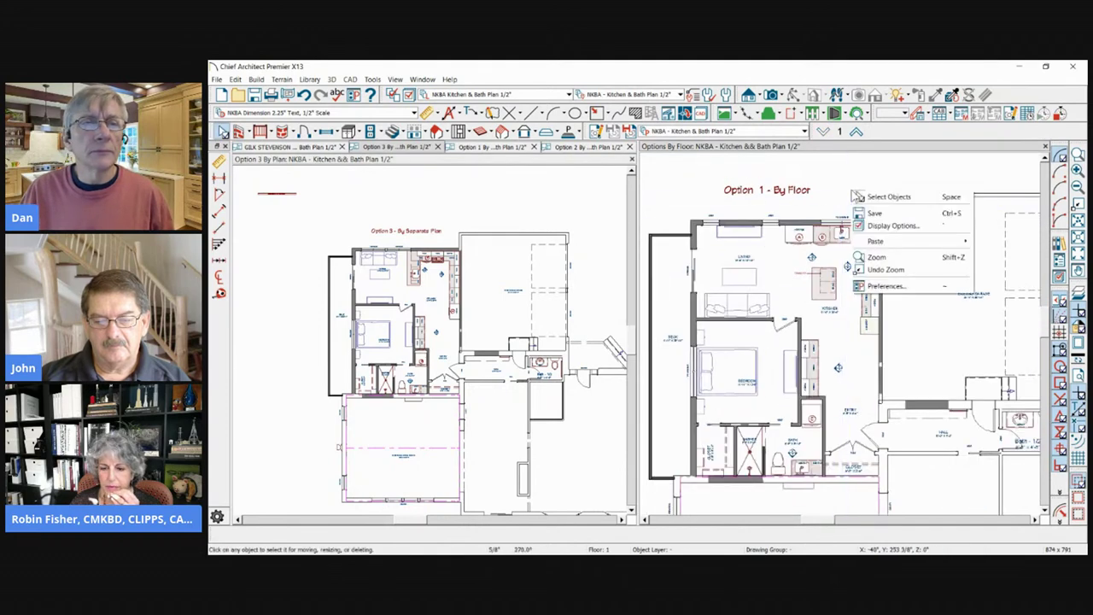
click(892, 152)
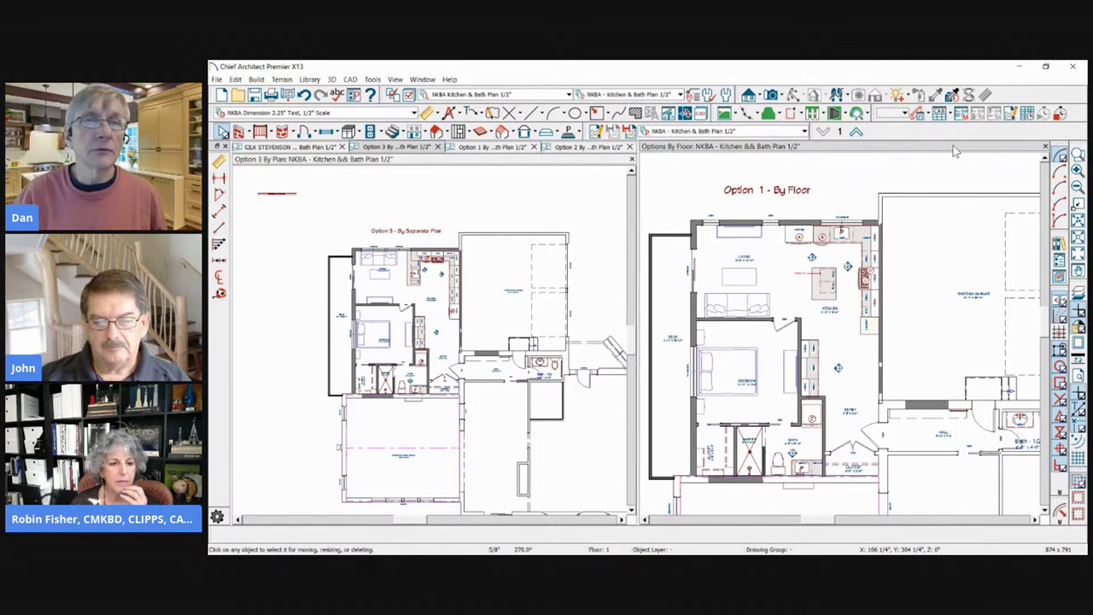
double_click(954, 147)
scroll(671, 209, down, 2)
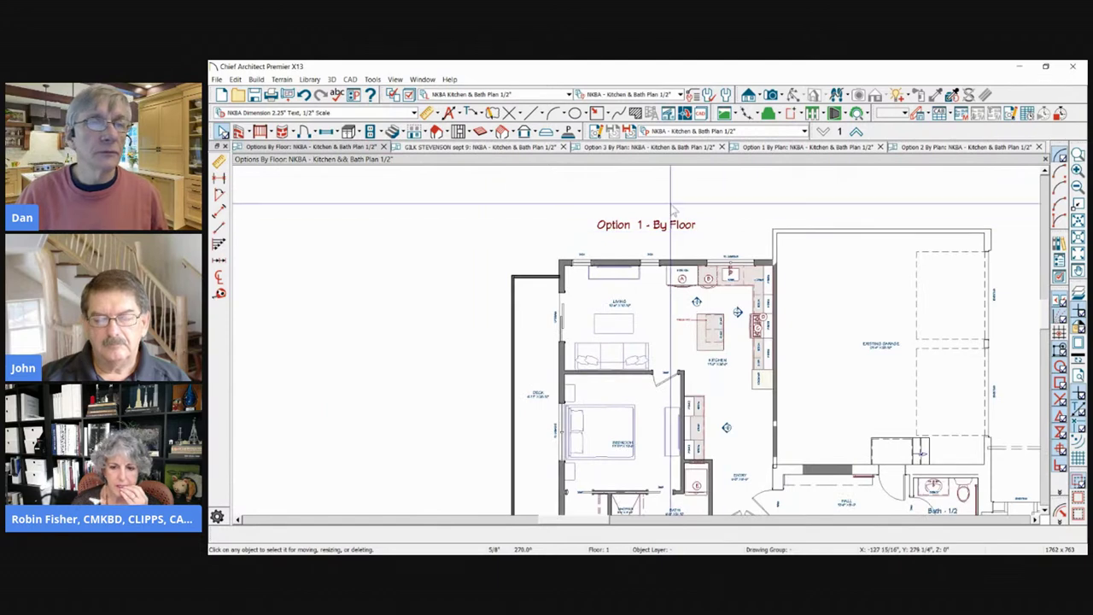
scroll(674, 209, up, 1)
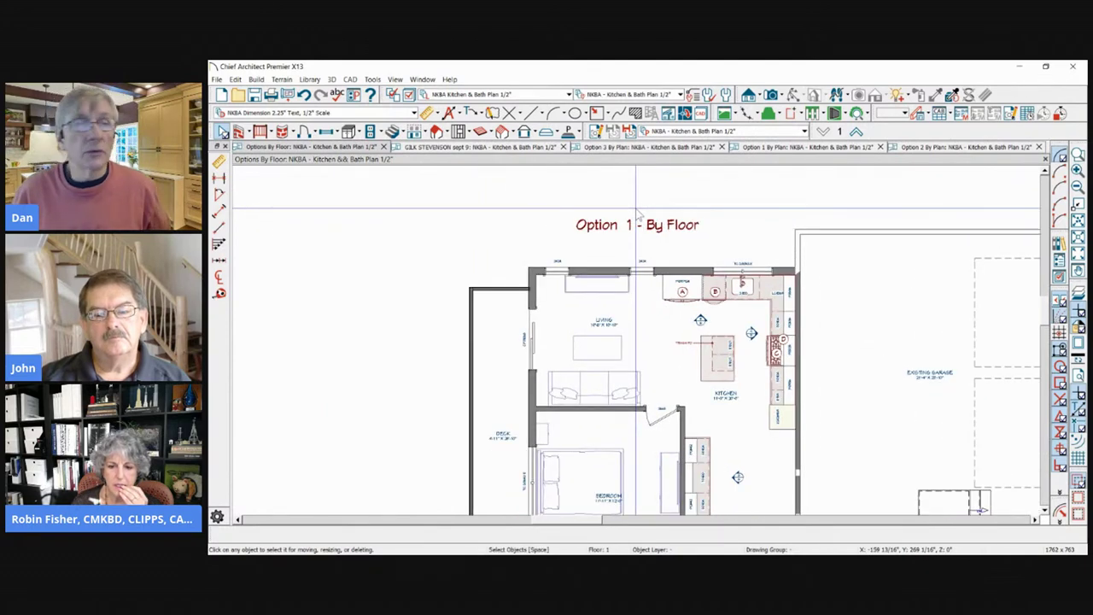
scroll(637, 215, down, 1)
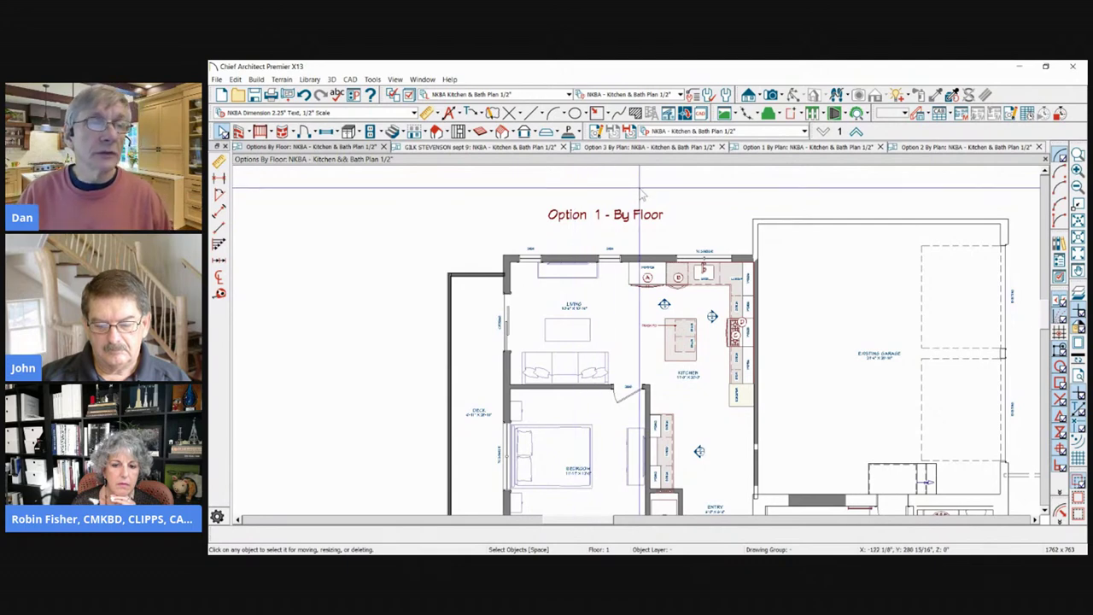
scroll(636, 195, down, 2)
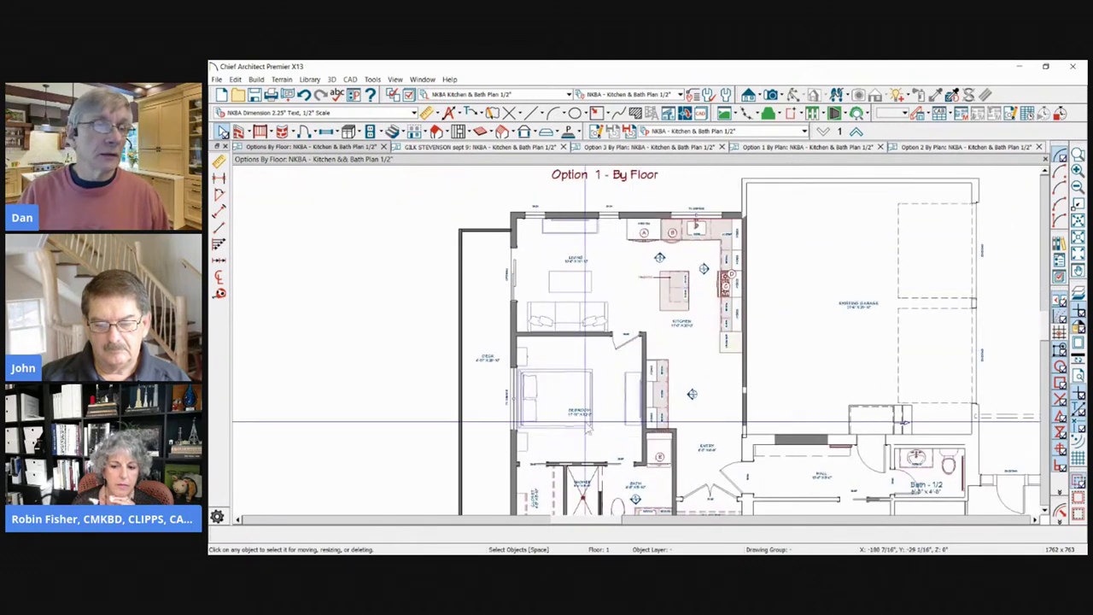
scroll(542, 214, down, 2)
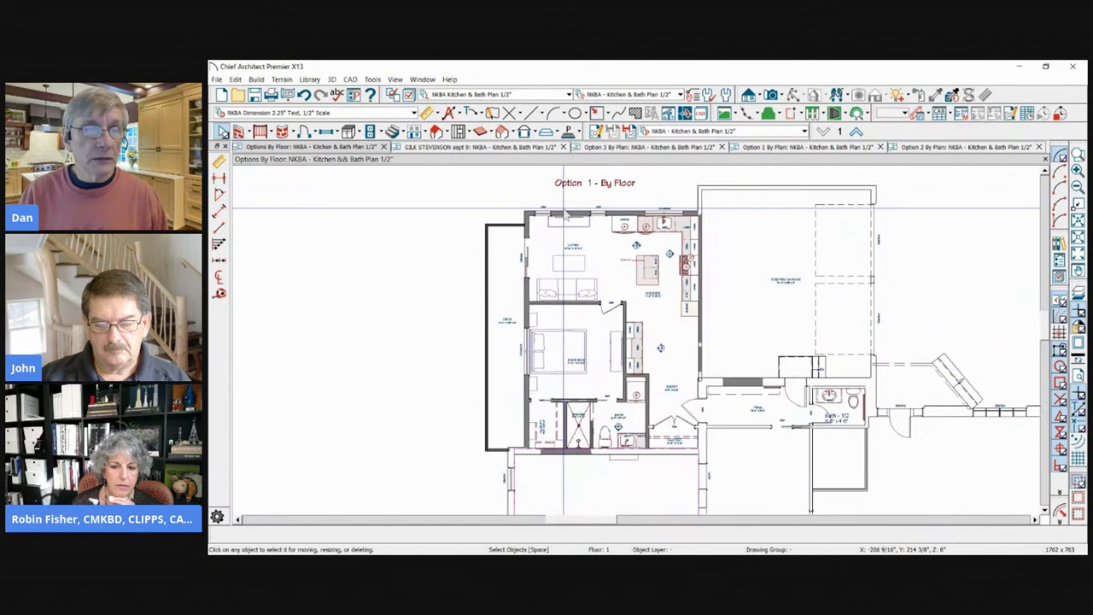
scroll(539, 209, up, 1)
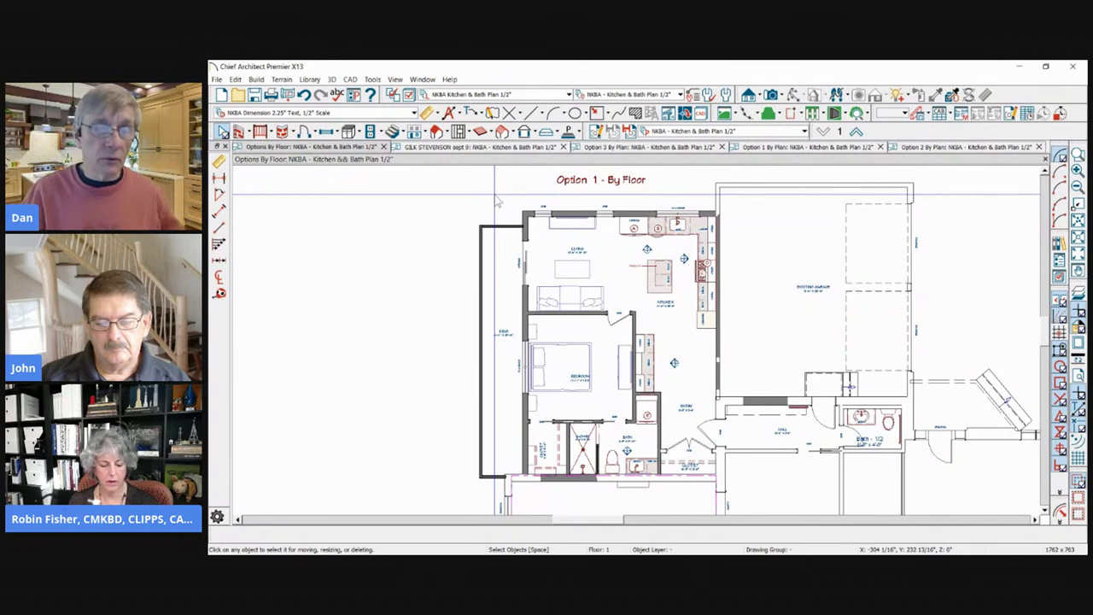
scroll(513, 235, down, 2)
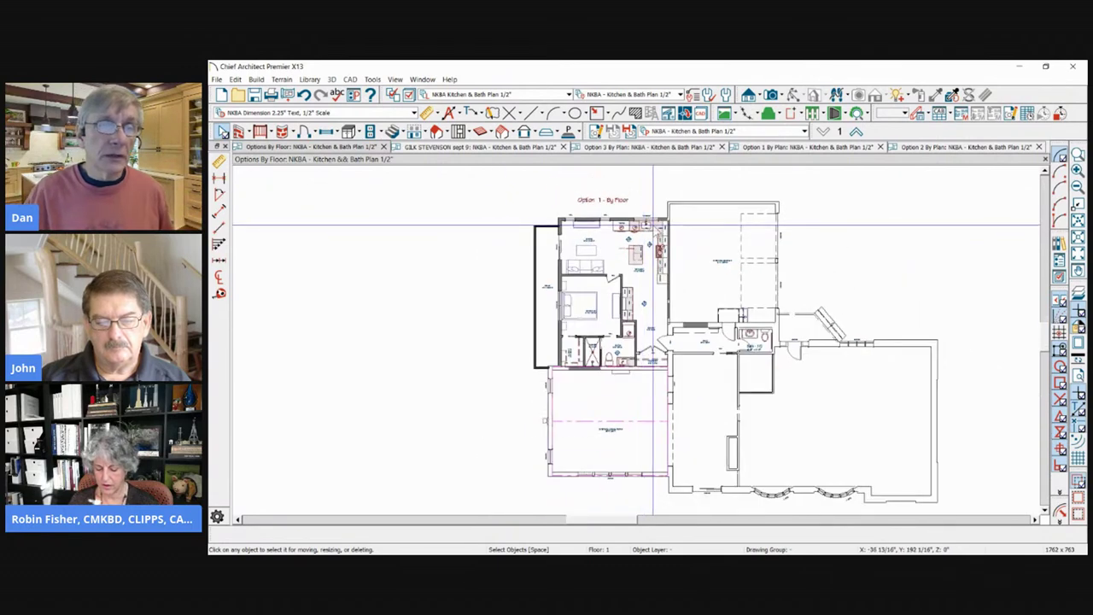
scroll(572, 220, up, 3)
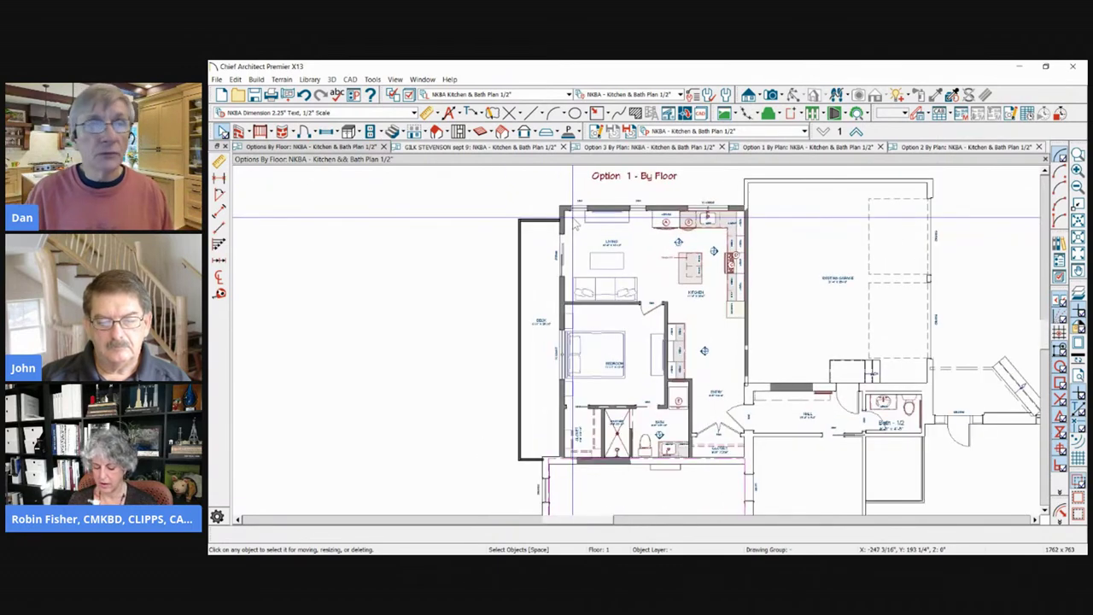
Step: Step through floors 1–3 with the Up and Down One Floor arrows, ending on floor 3
click(857, 131)
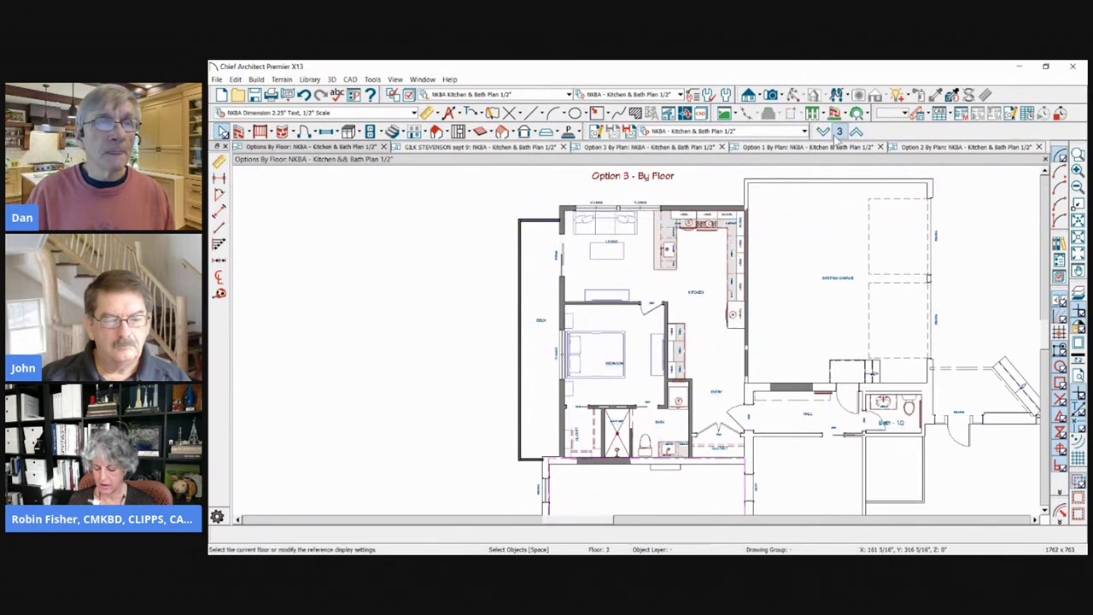
click(823, 131)
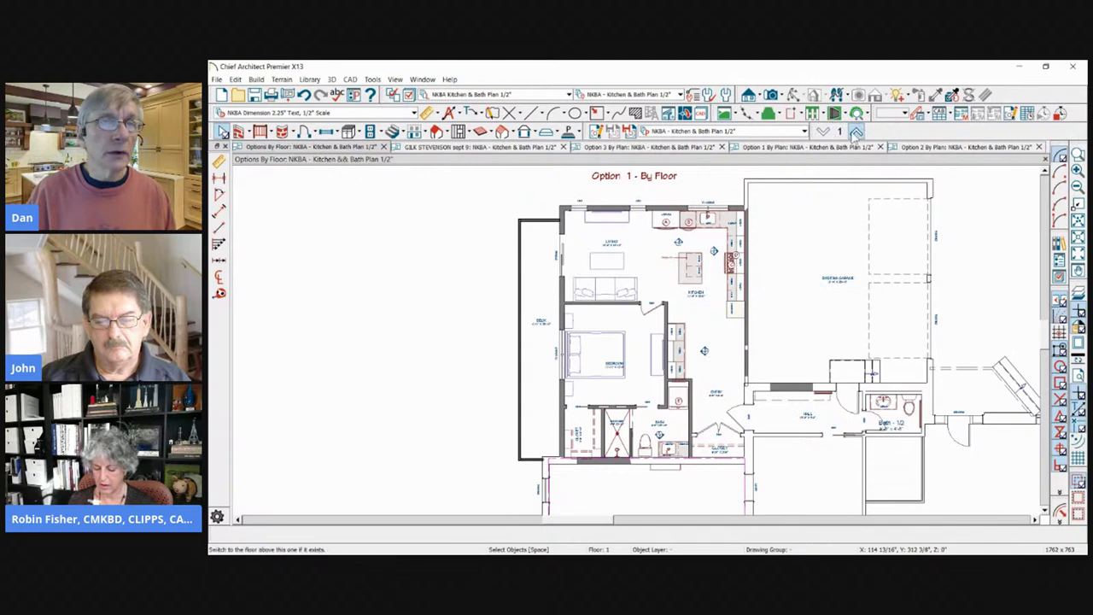
click(856, 131)
click(856, 131)
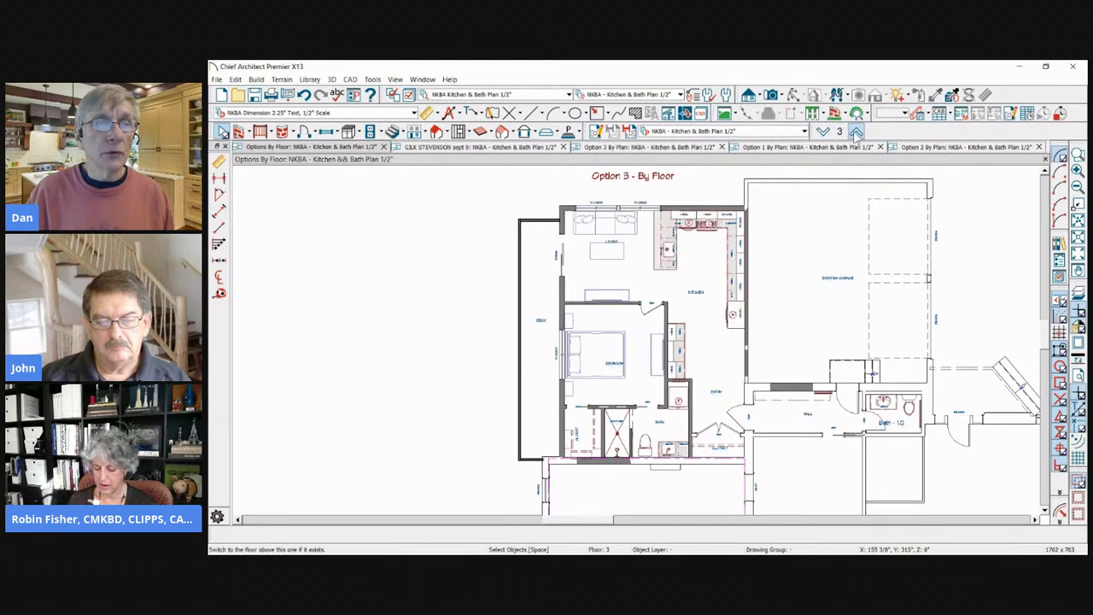
click(823, 131)
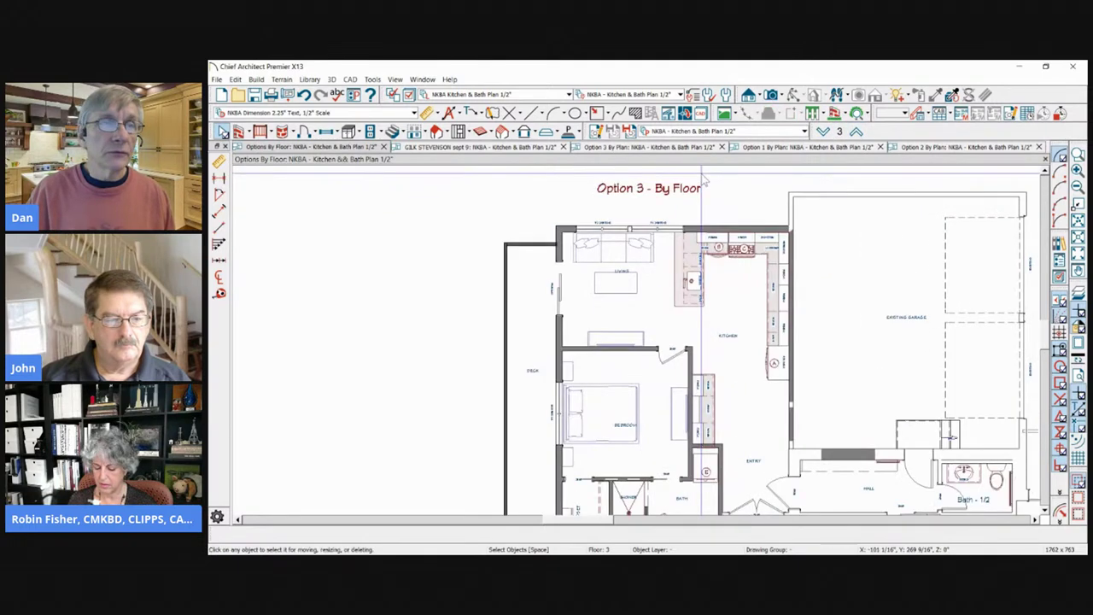
click(823, 132)
double_click(857, 131)
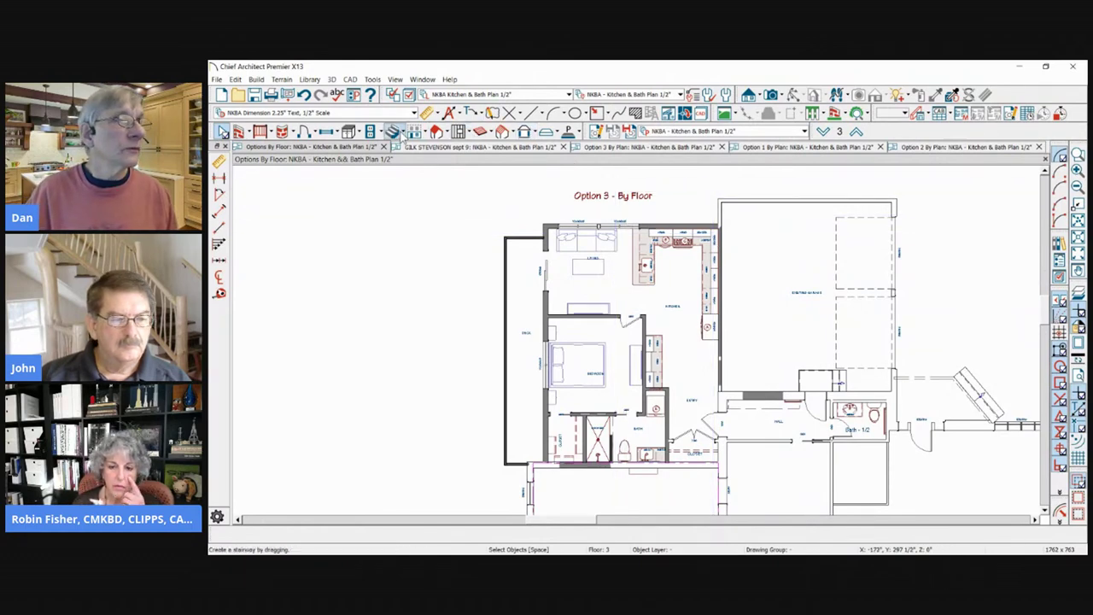
Step: Build a new blank 4th floor with Build New Floor, accepting the default floor heights
click(424, 137)
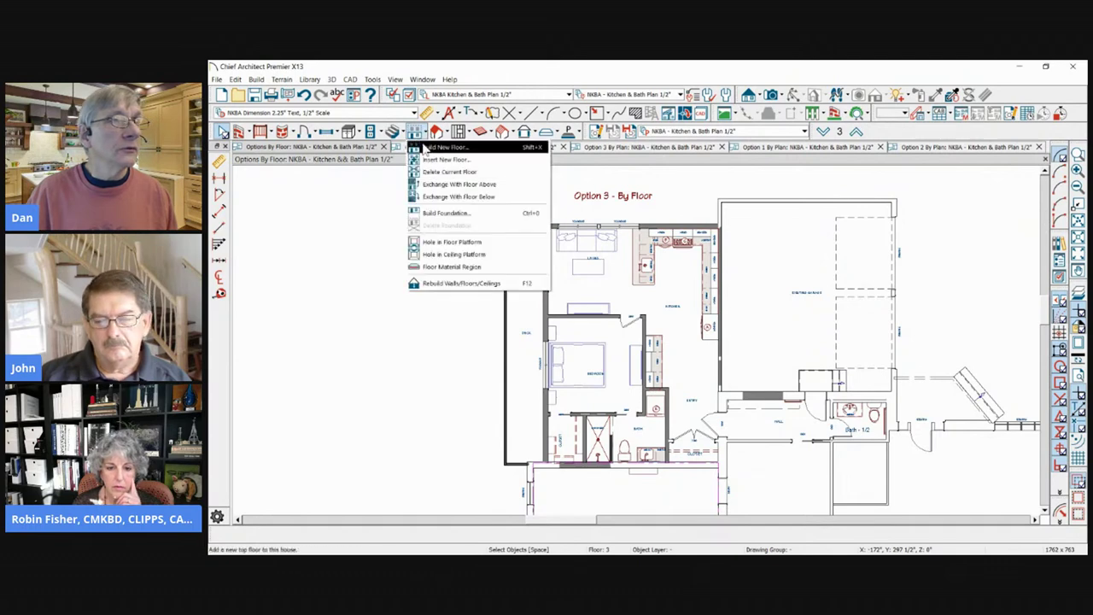
click(445, 149)
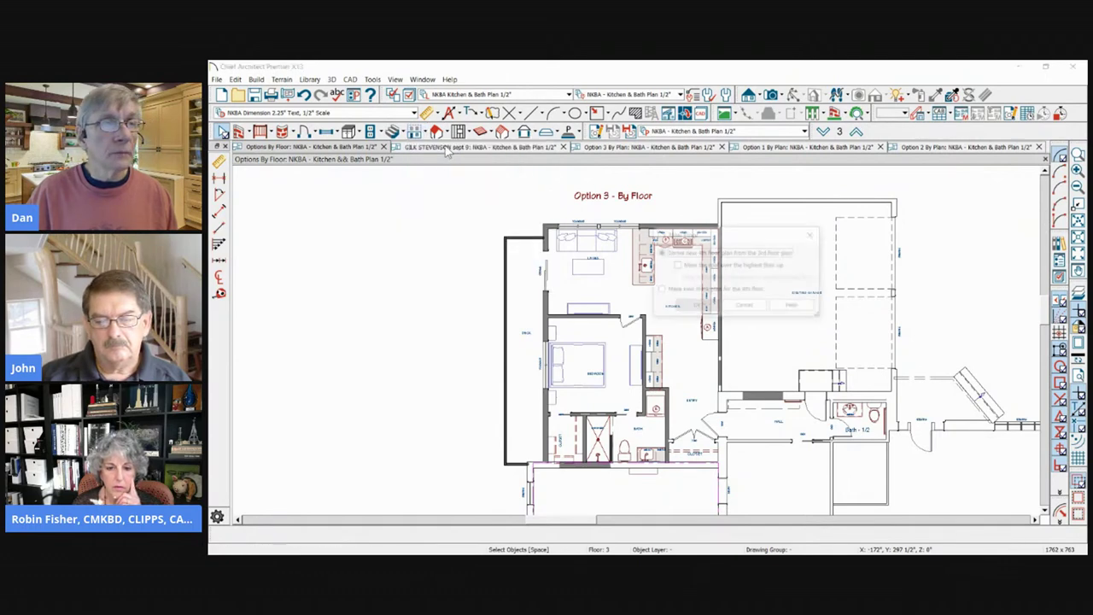
click(660, 289)
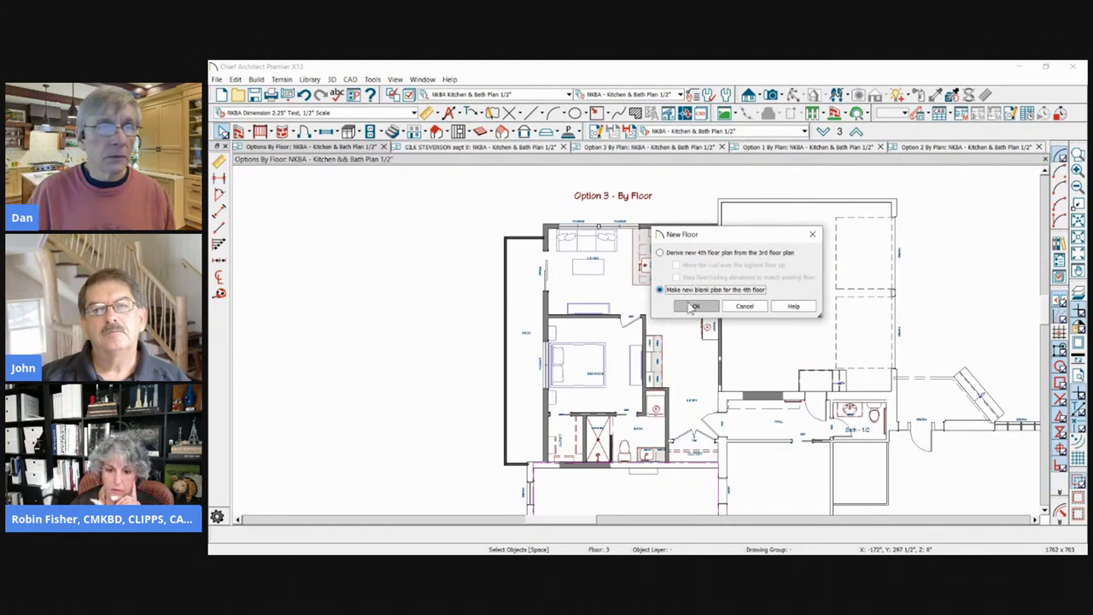
click(690, 307)
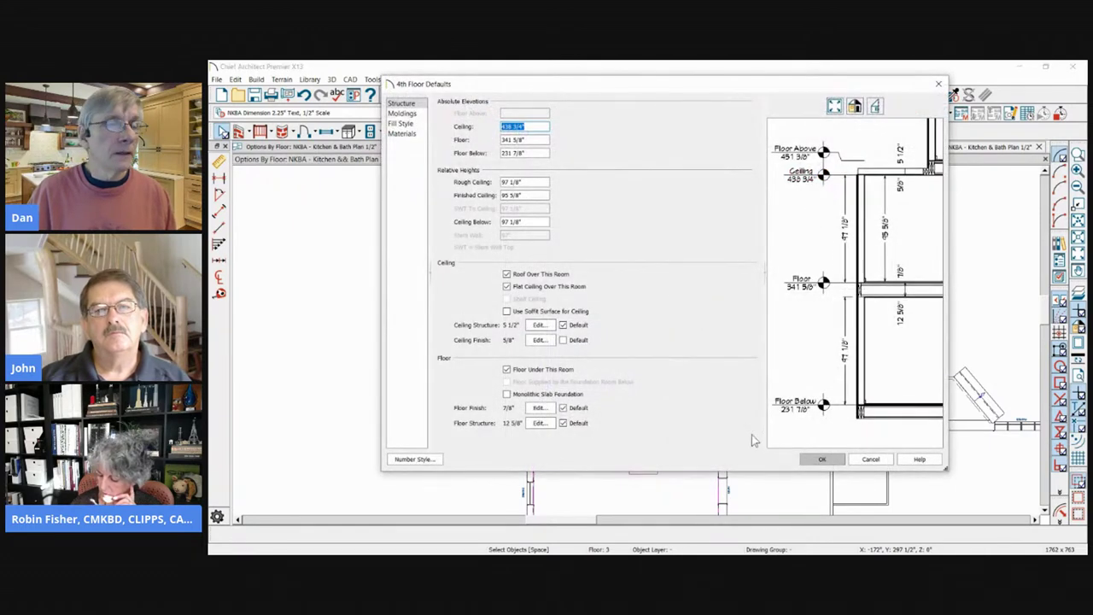
click(824, 460)
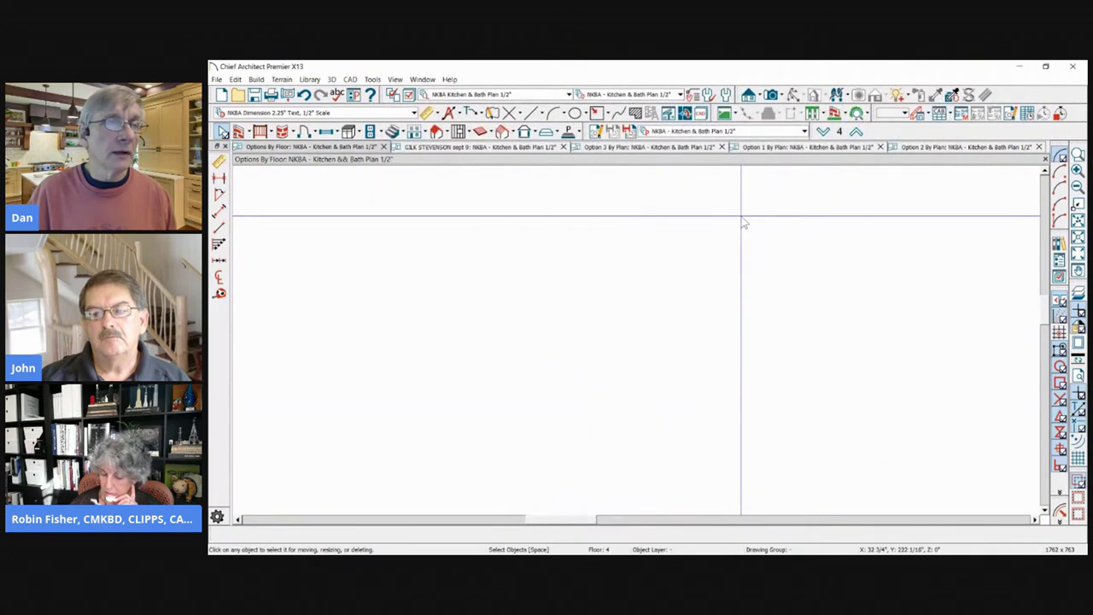
Step: Copy everything on floor 3 and Paste Hold Position onto the new floor 4
click(822, 132)
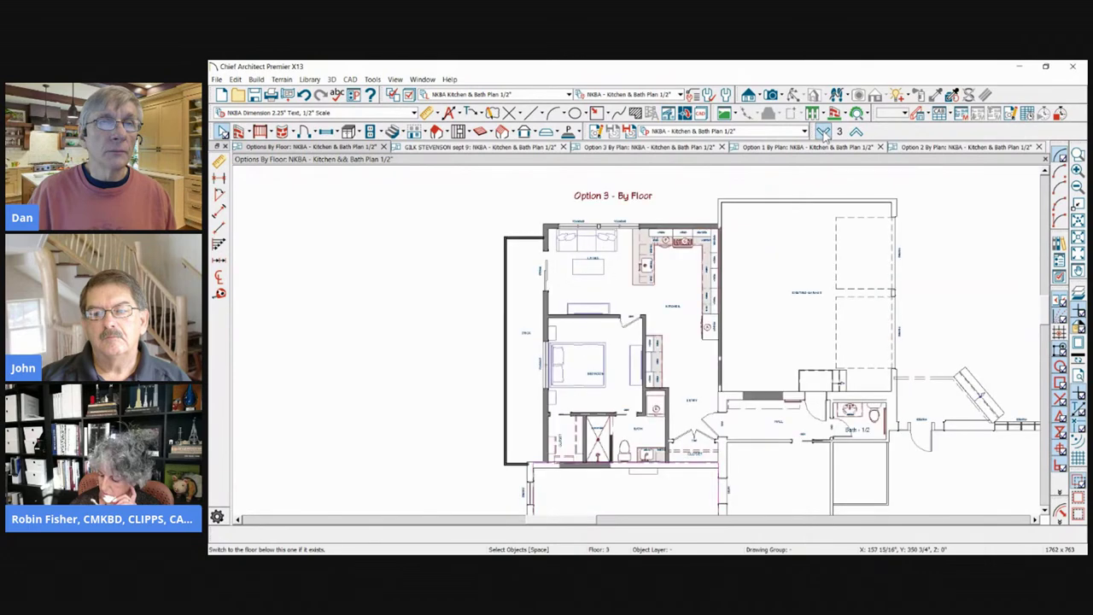
scroll(667, 256, down, 4)
drag(576, 191, 956, 468)
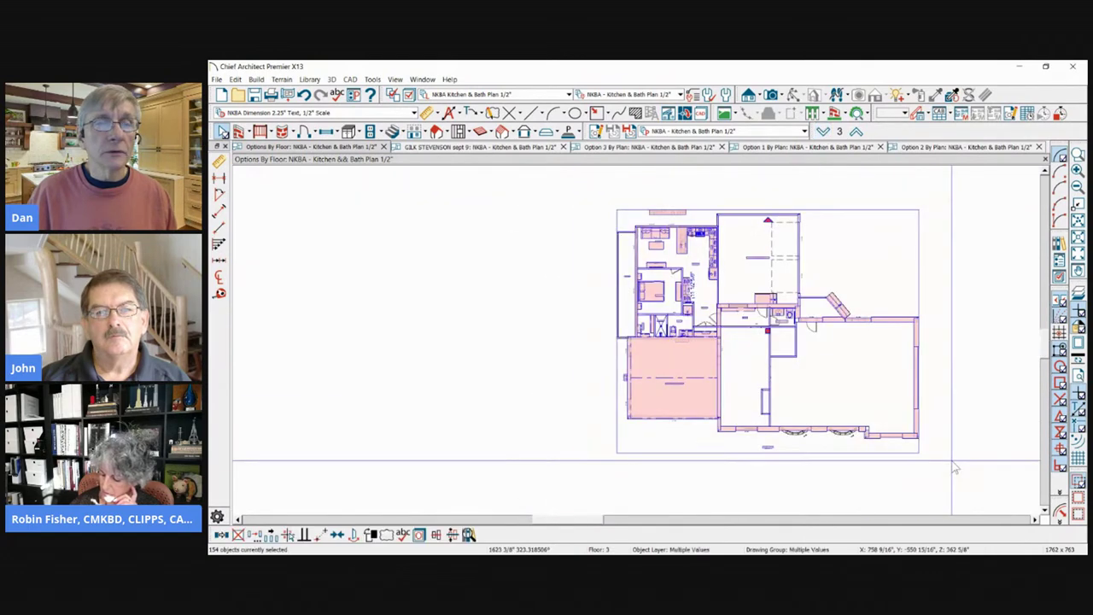
click(222, 533)
click(855, 132)
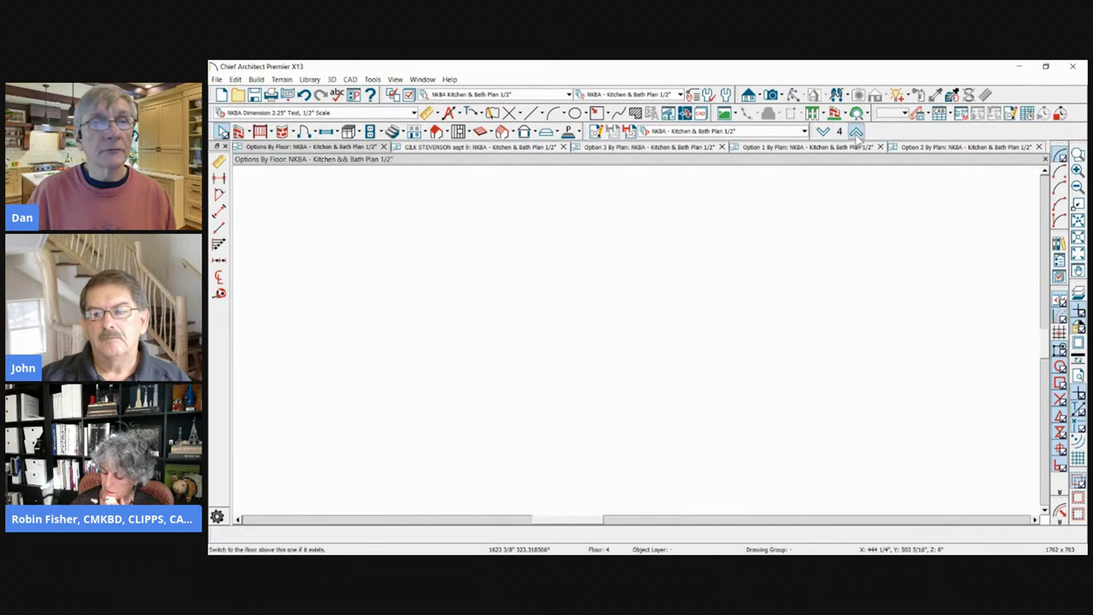
click(235, 79)
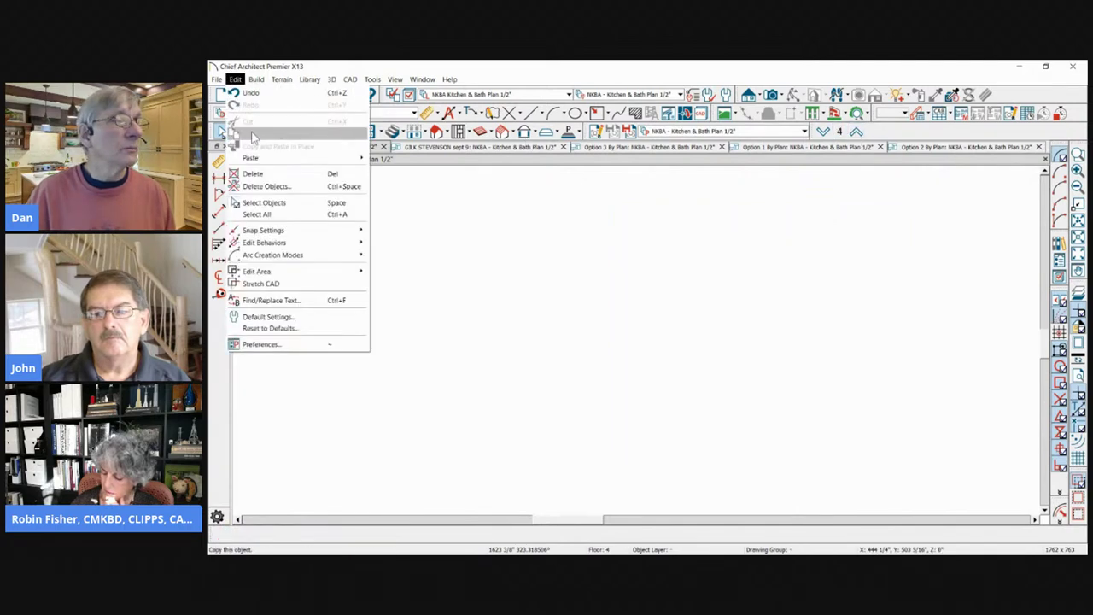
mouse_move(271, 162)
click(418, 172)
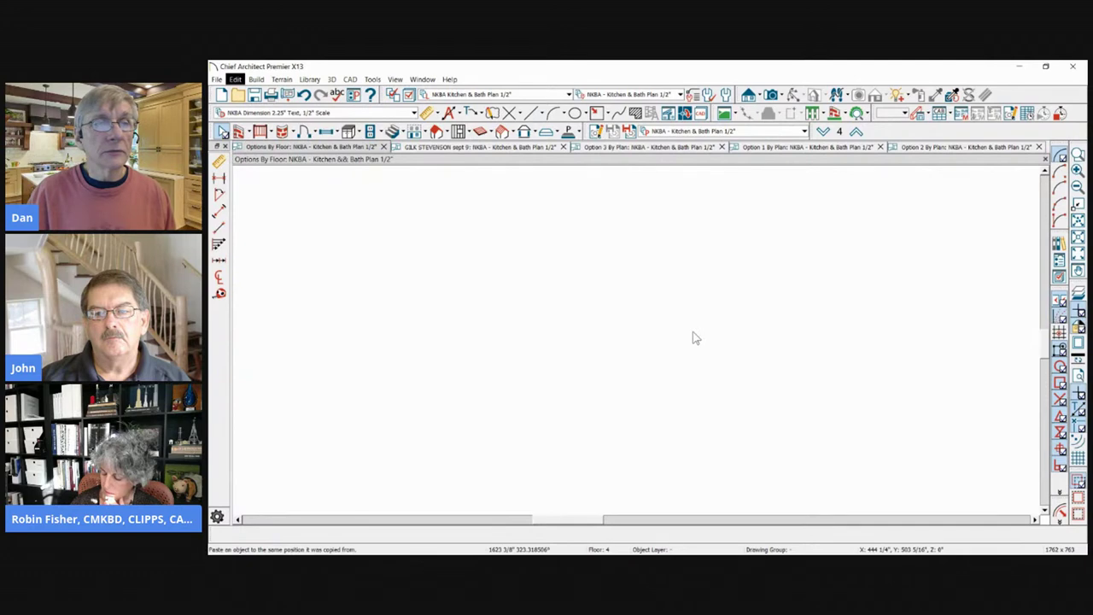
scroll(688, 234, up, 3)
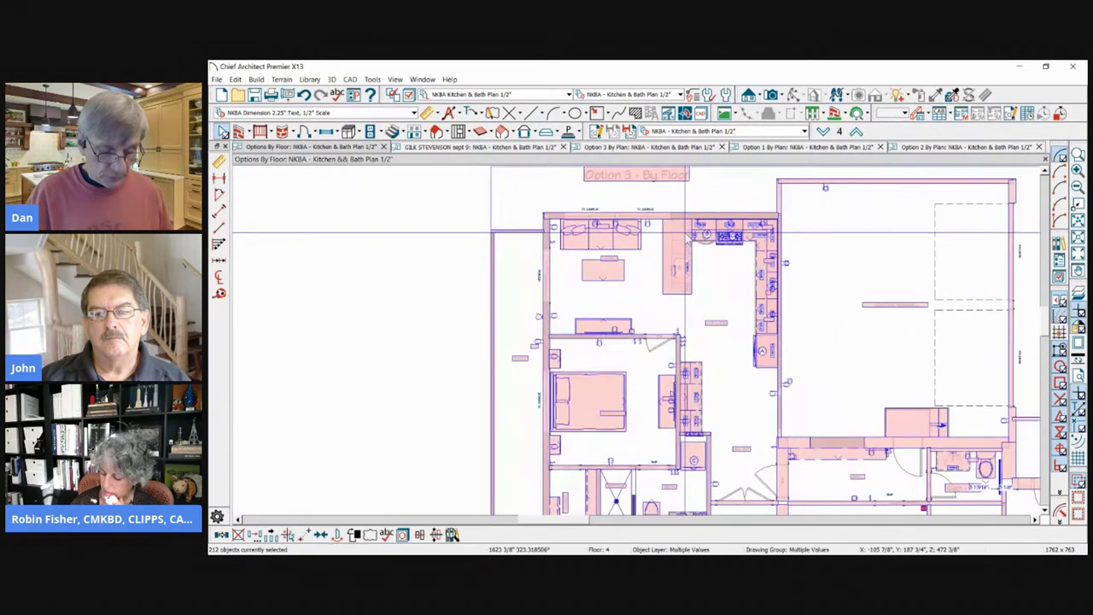
Step: Form a kitchen island on floor 4, move two cabinets into the living area, then show floor 2
click(685, 235)
scroll(683, 257, up, 1)
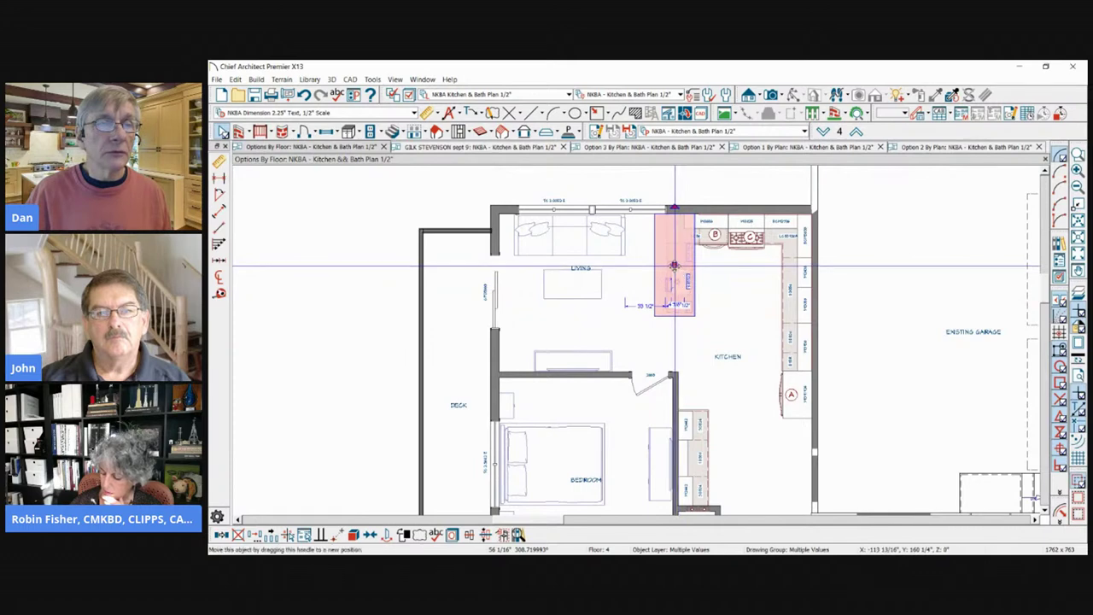
drag(675, 264, 725, 326)
click(802, 408)
click(801, 406)
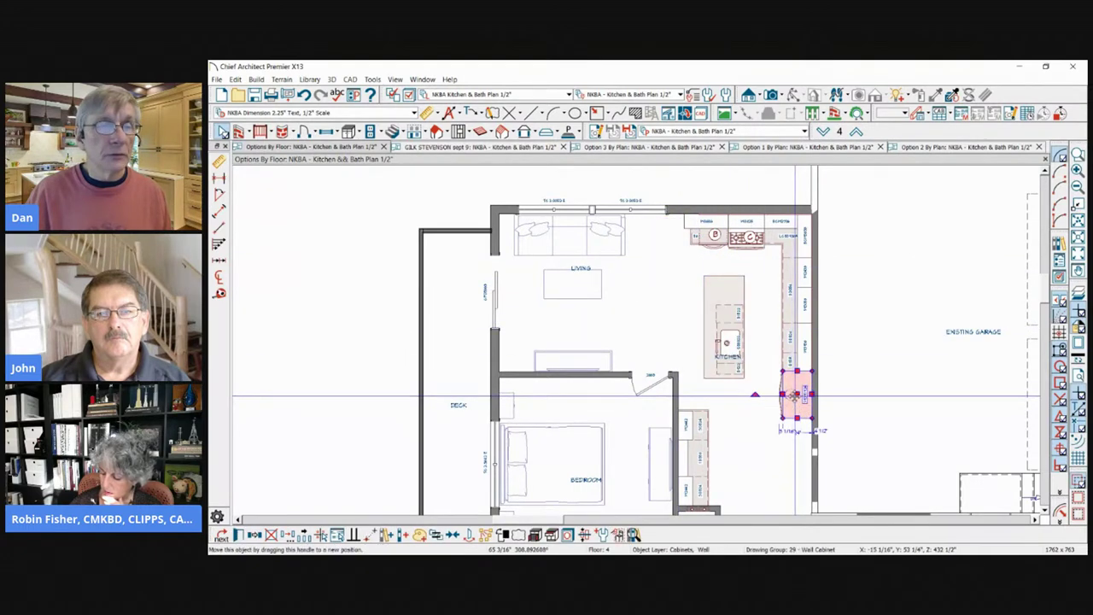
drag(801, 406, 552, 333)
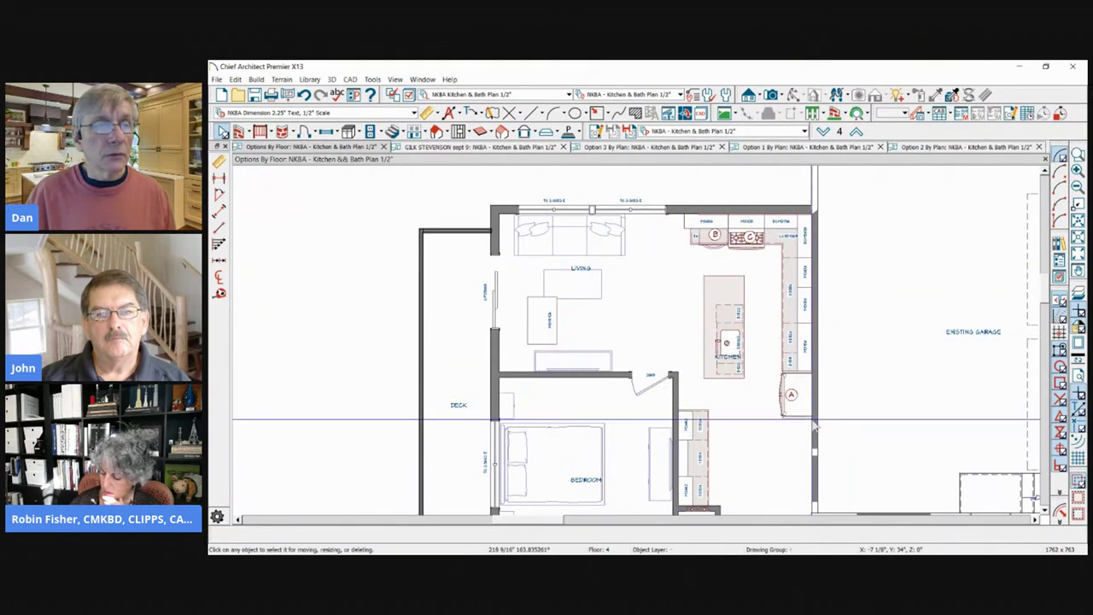
scroll(769, 342, up, 2)
scroll(786, 375, down, 2)
click(809, 395)
drag(792, 369, 557, 320)
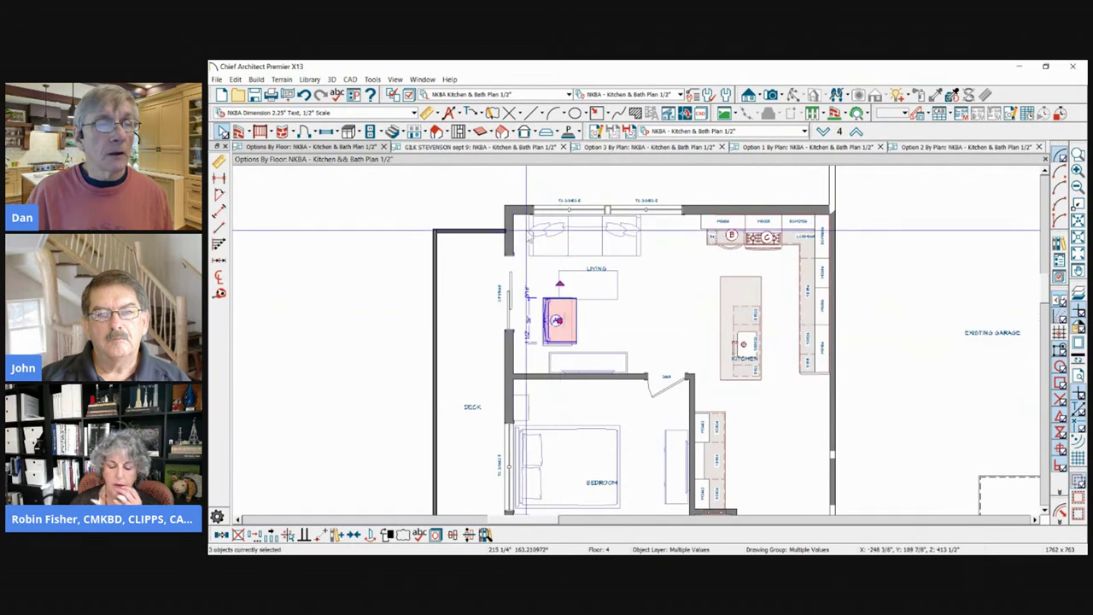
key(Escape)
click(822, 132)
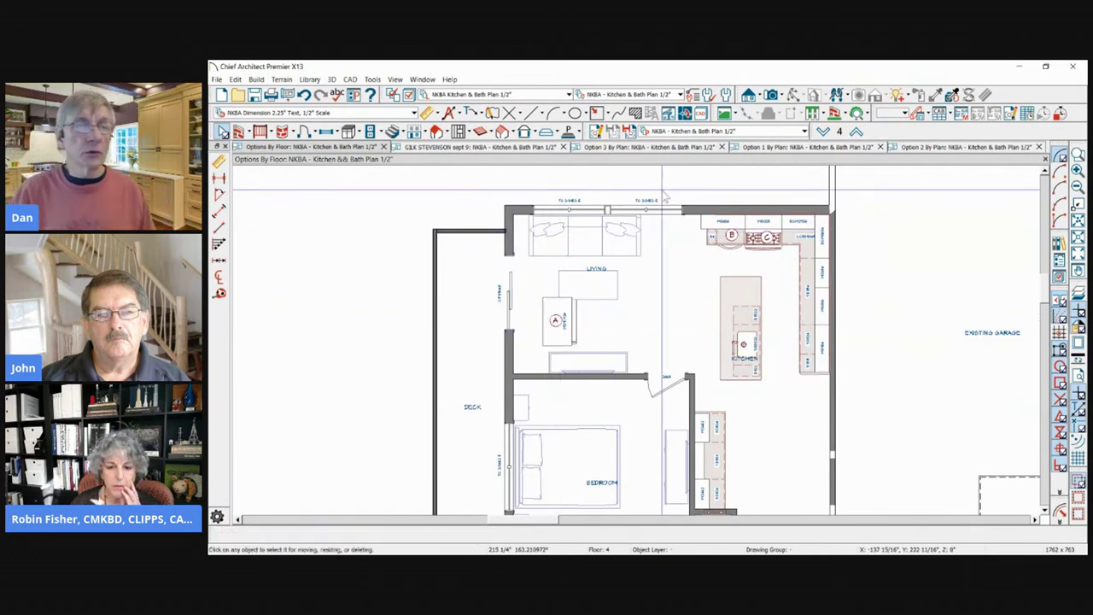
click(823, 131)
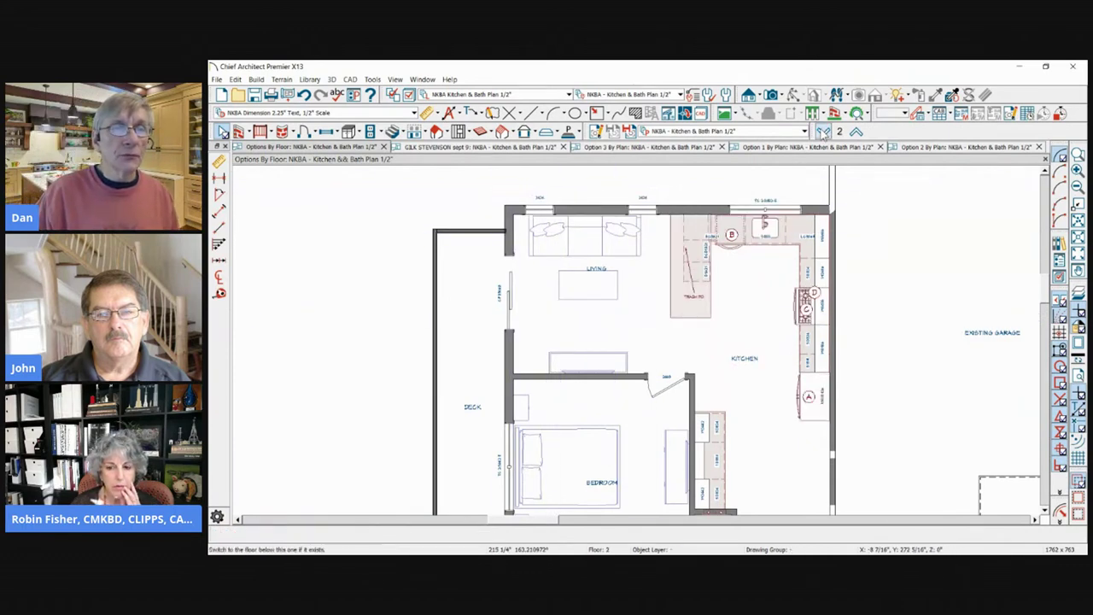
click(823, 132)
click(856, 131)
click(857, 132)
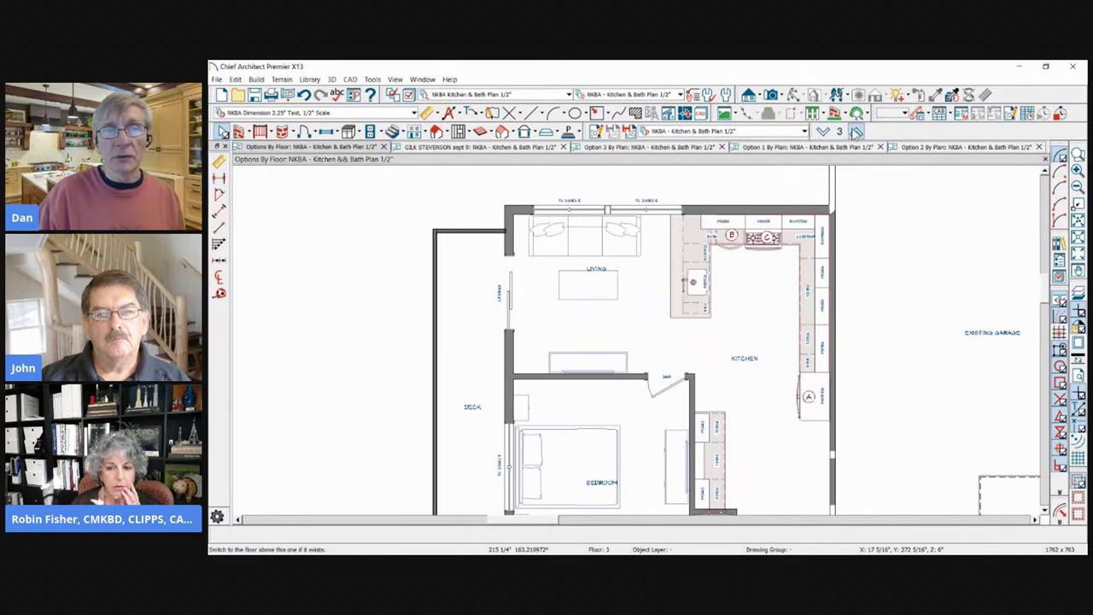
click(857, 132)
click(856, 131)
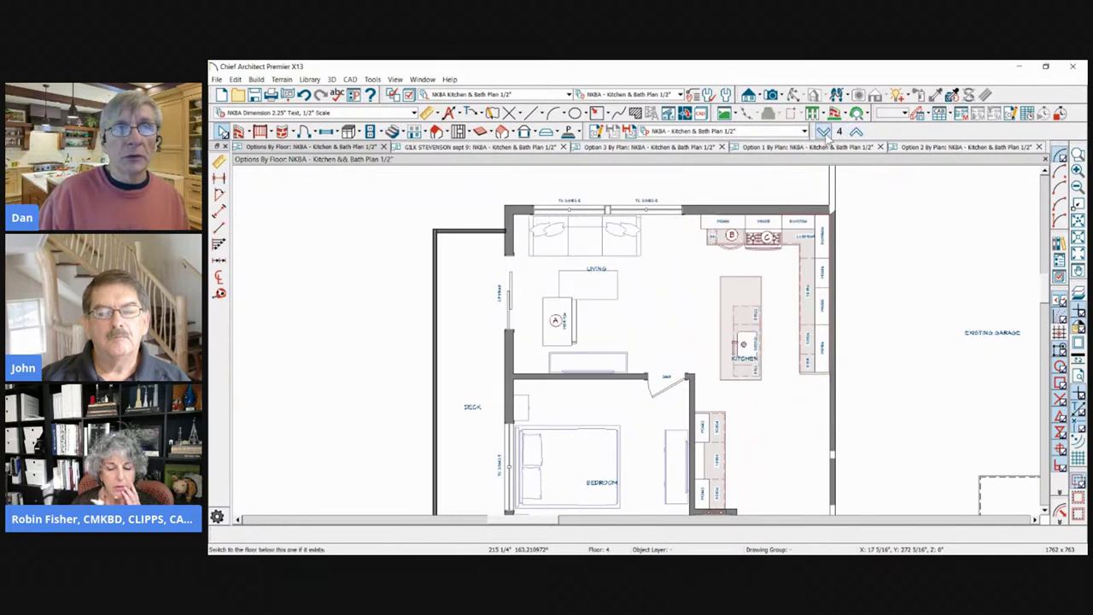
click(778, 96)
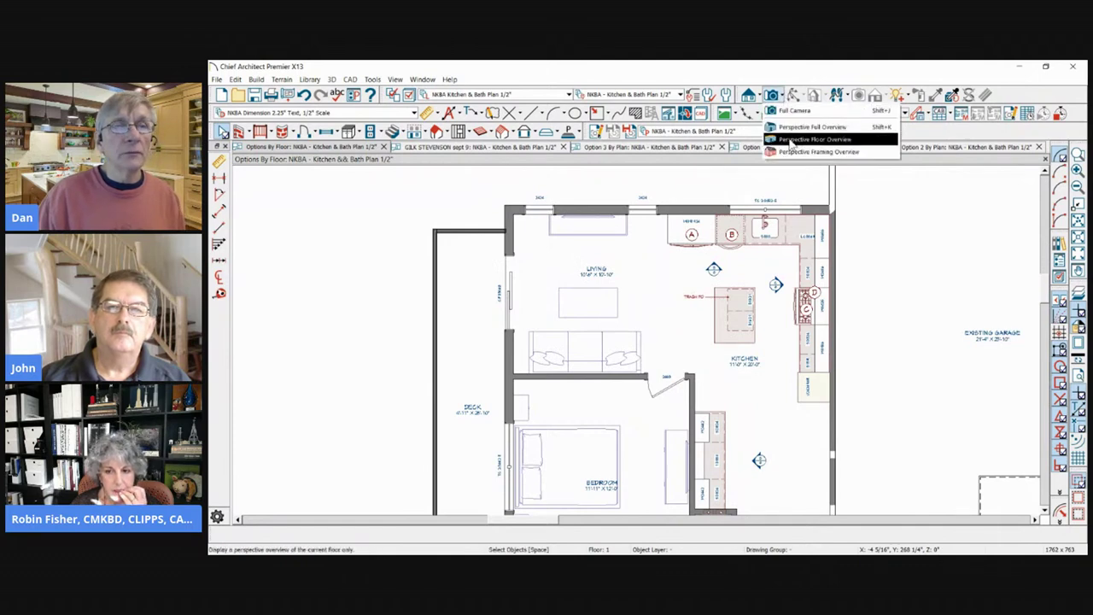
click(791, 140)
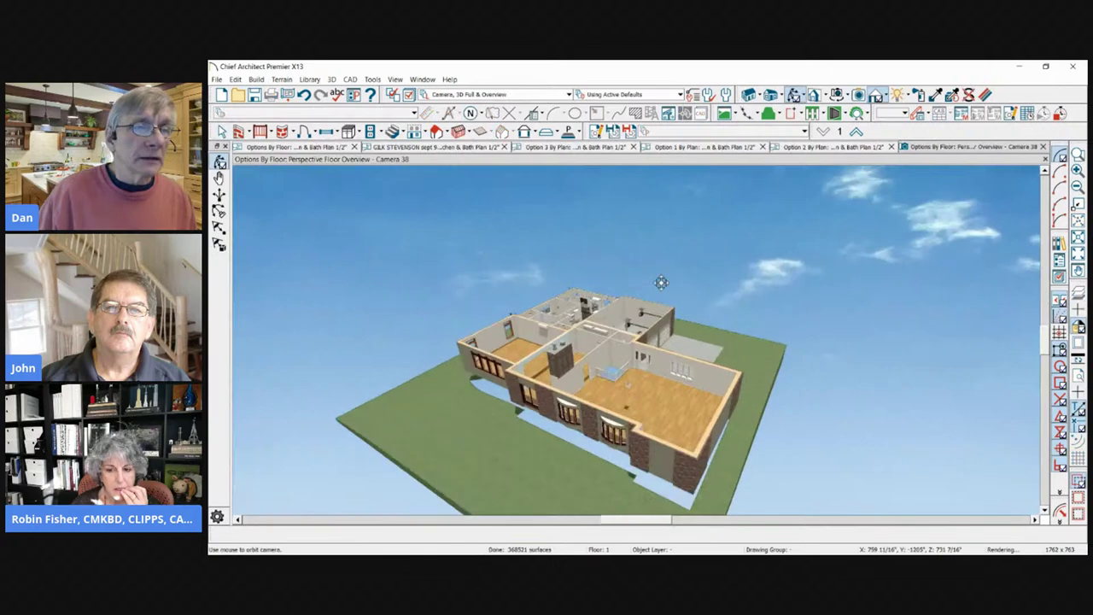
drag(598, 333, 522, 256)
click(840, 131)
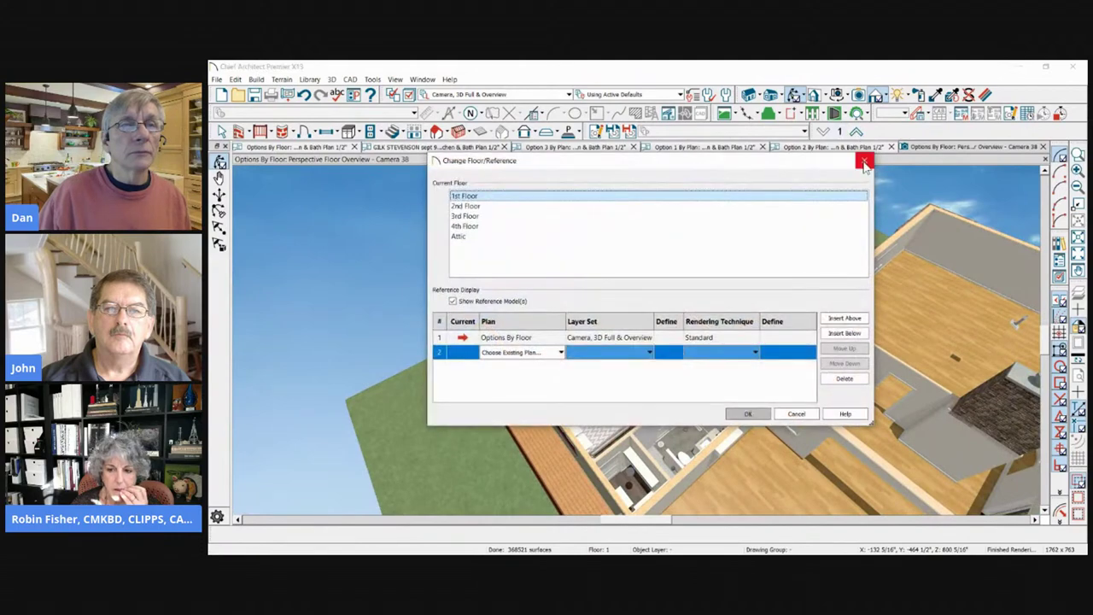
click(864, 162)
click(857, 133)
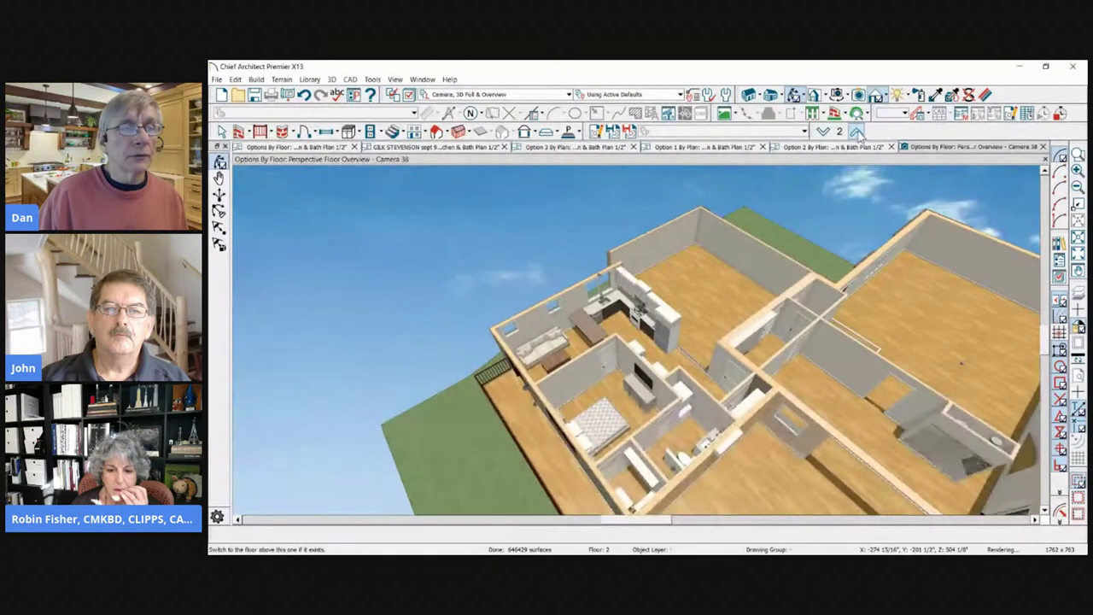
click(858, 132)
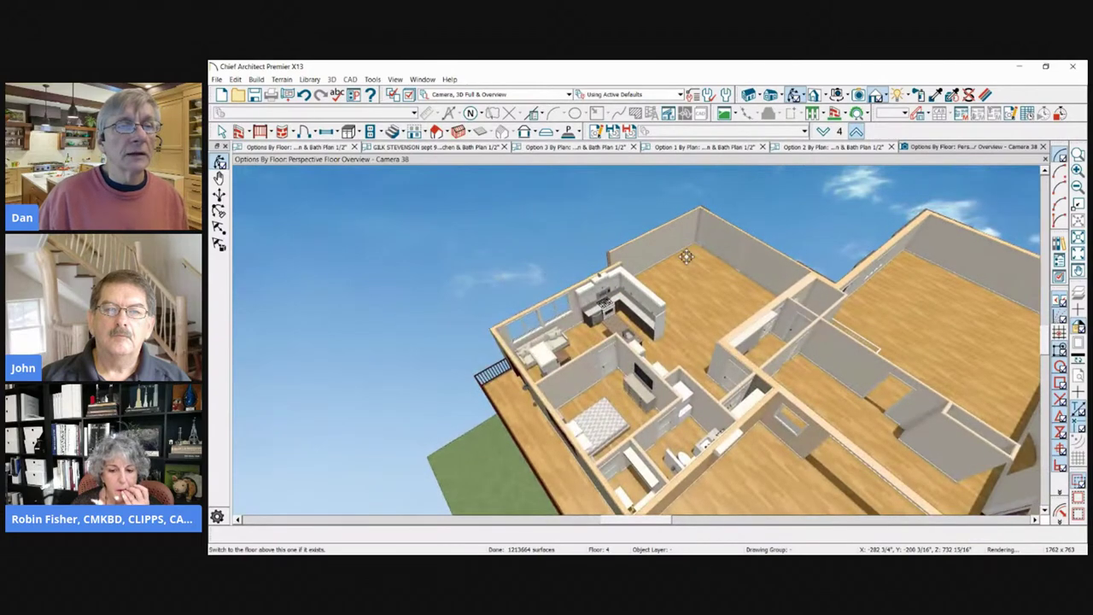
key(Page_Up)
drag(721, 348, 832, 342)
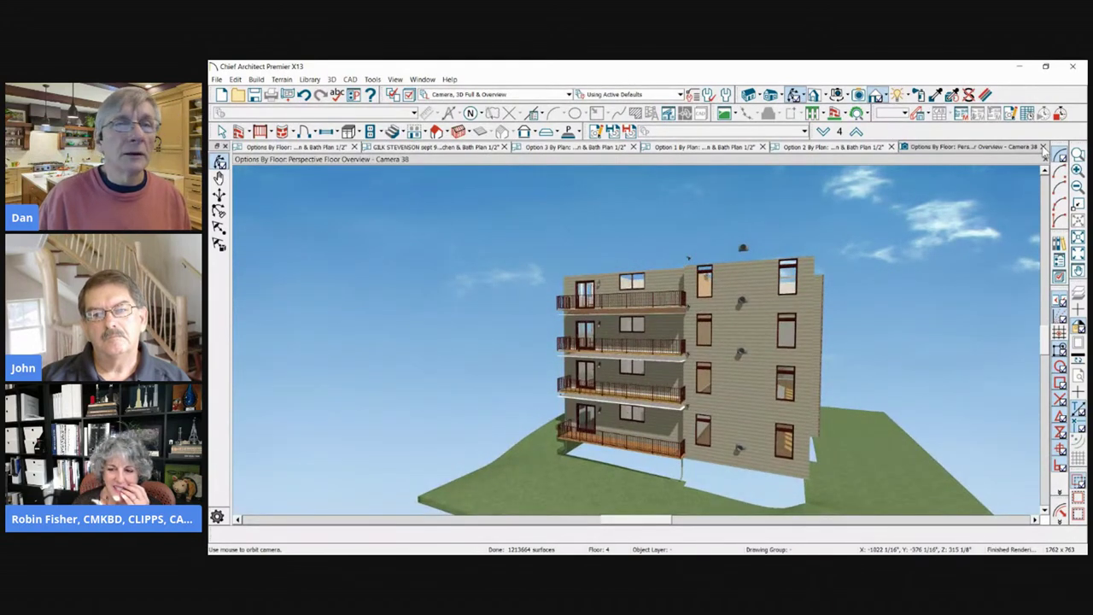
click(1043, 147)
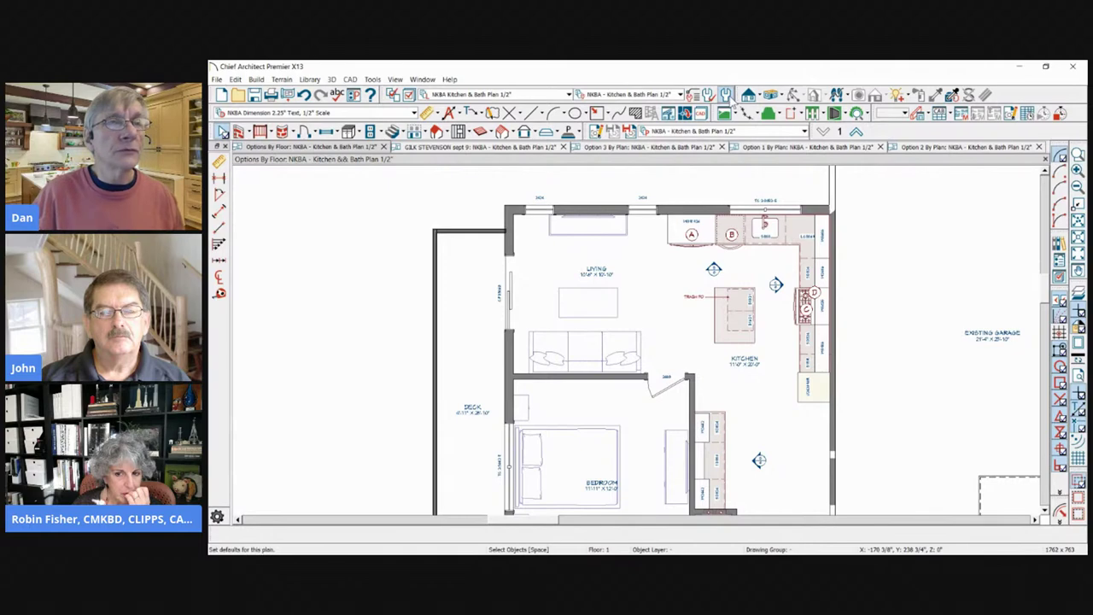
Step: Review the Perspective Floor Overview camera defaults, leaving Show Lower Floors off, and accept them
click(726, 94)
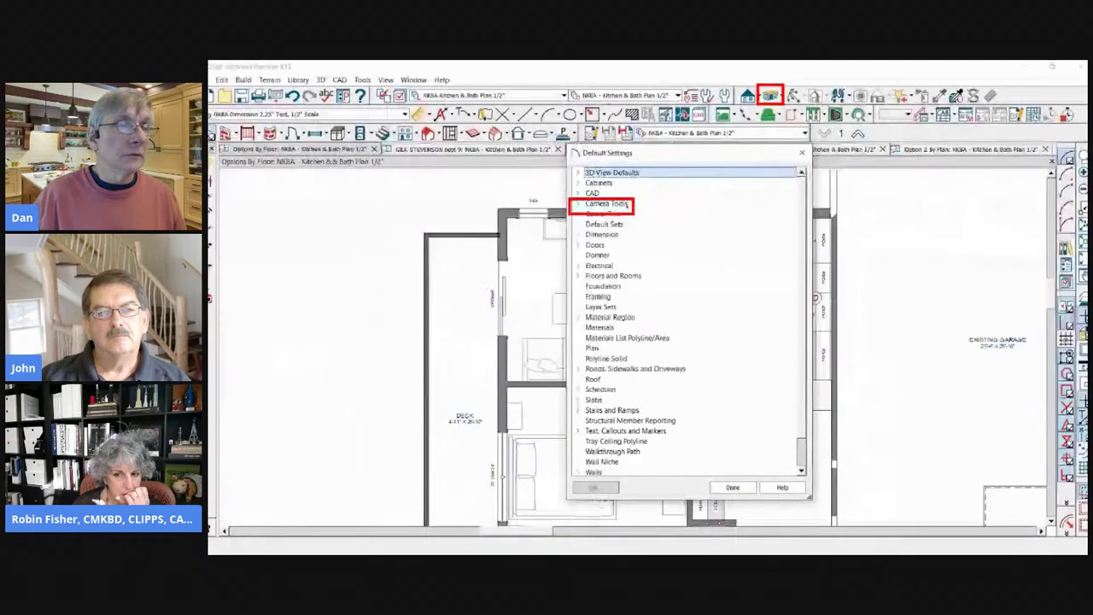
click(579, 204)
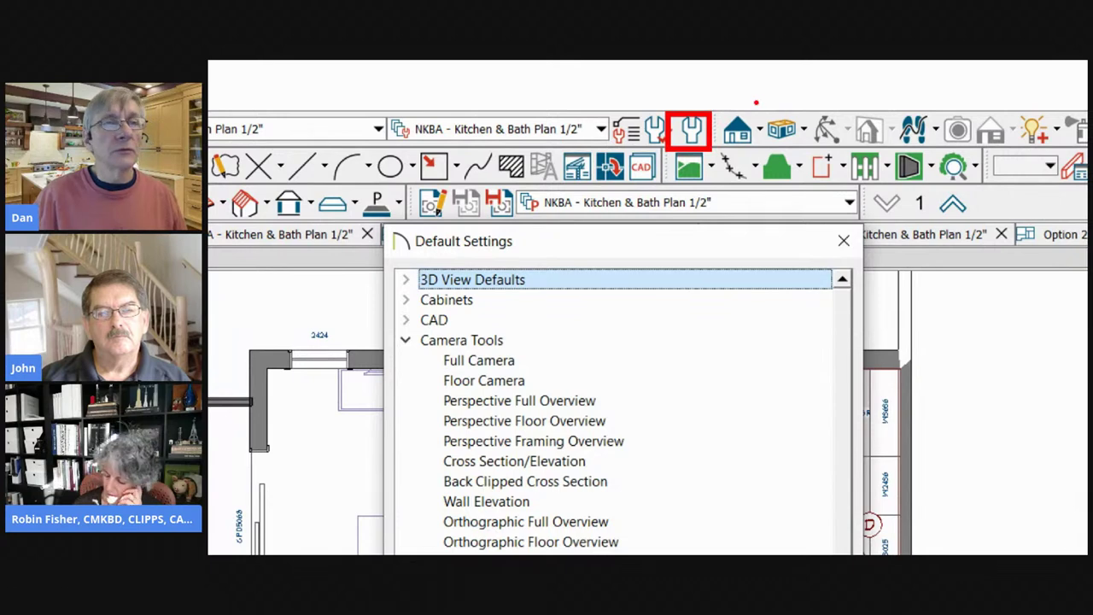
drag(756, 103, 812, 155)
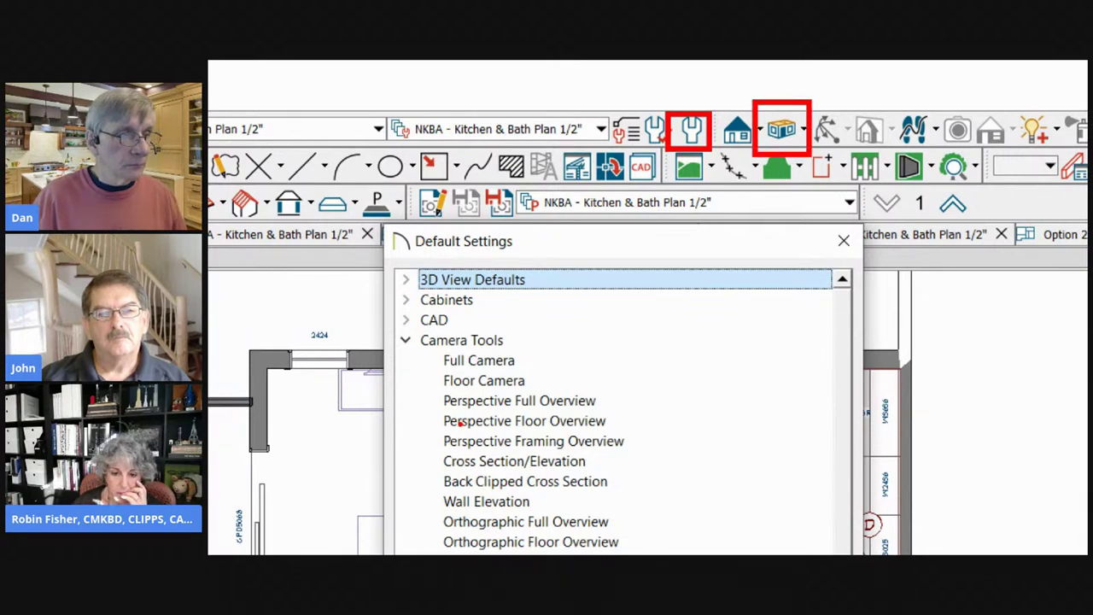
drag(428, 402, 583, 438)
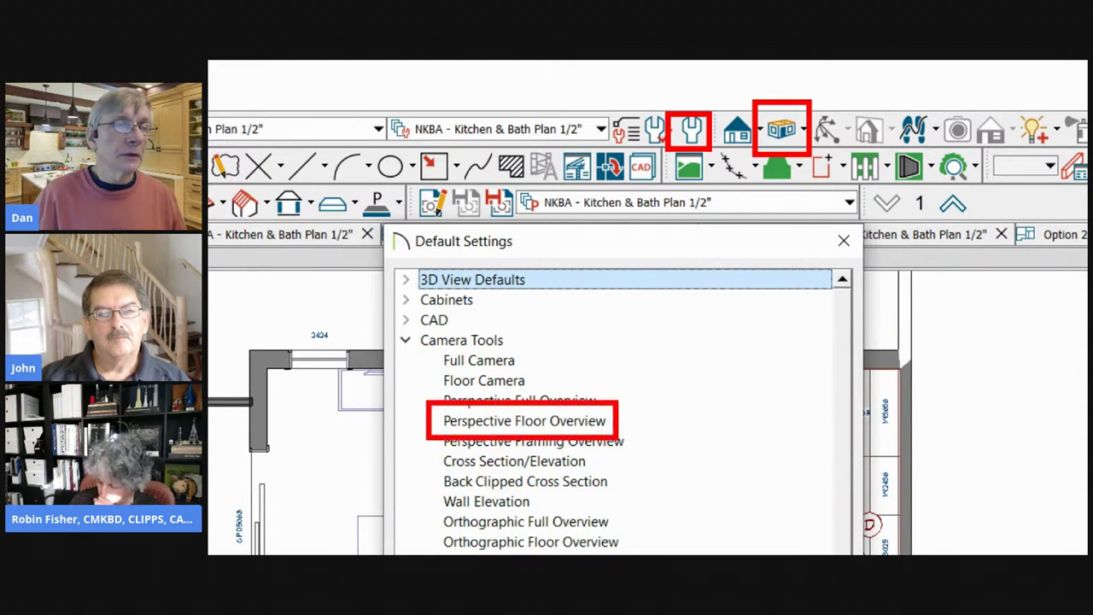
drag(683, 257, 572, 408)
key(Escape)
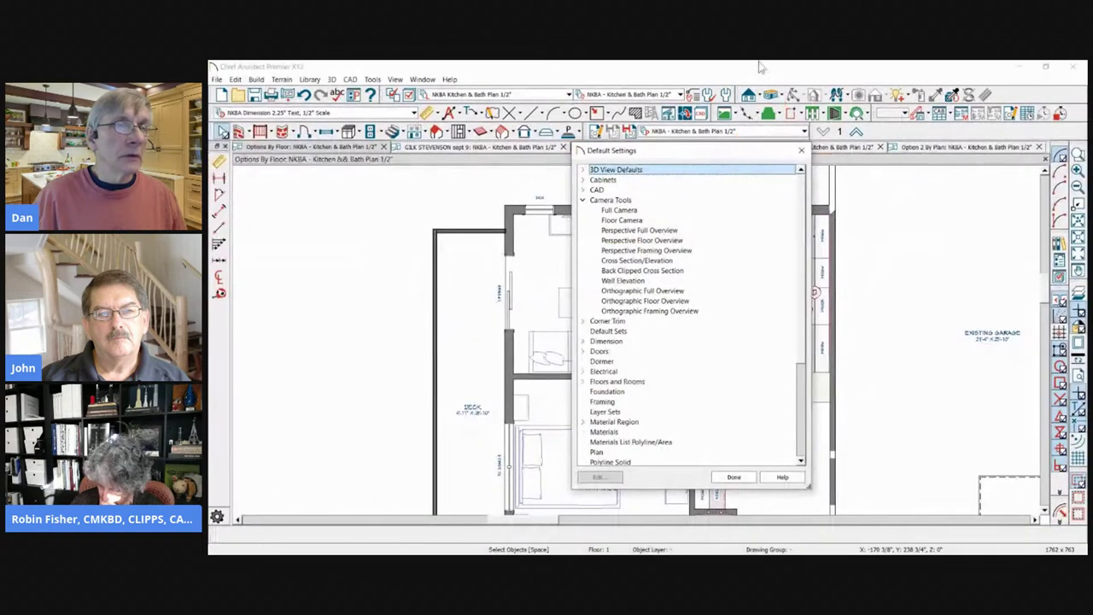
double_click(658, 244)
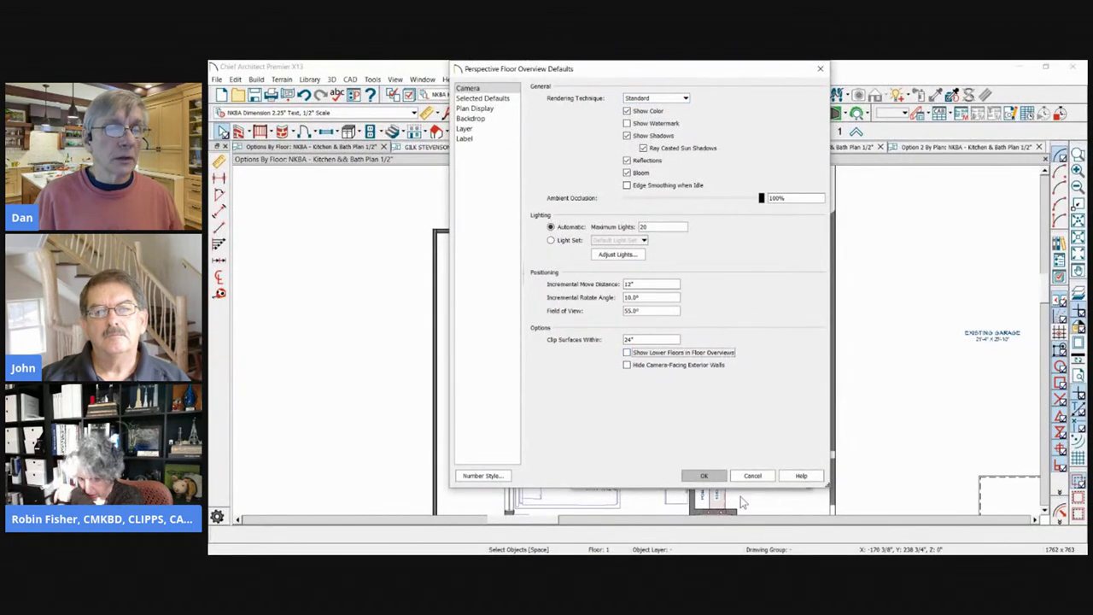
click(704, 475)
click(743, 475)
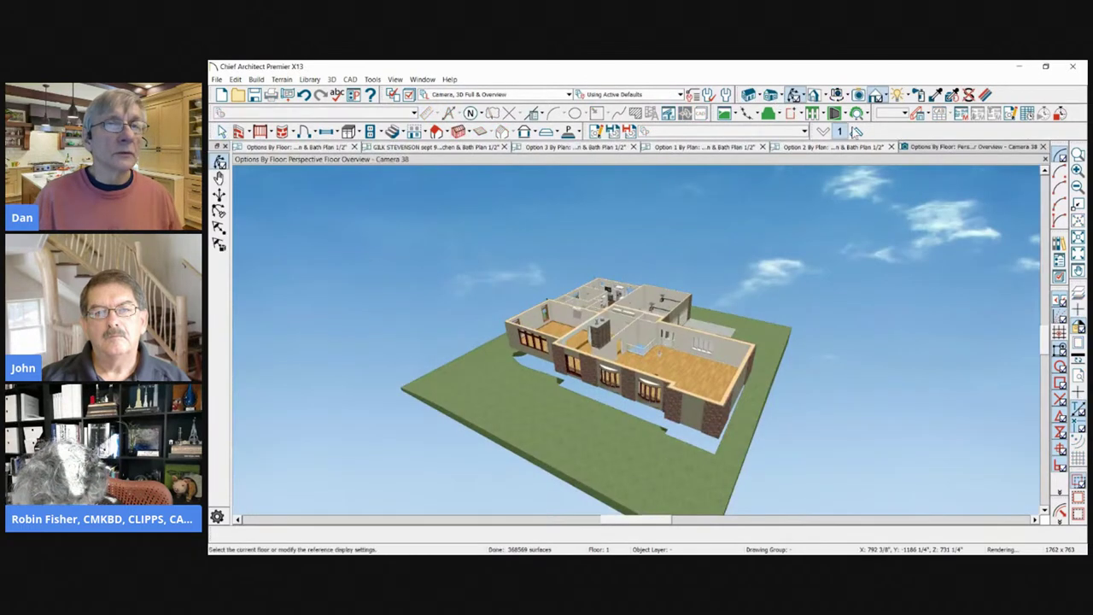
Step: Step the 3D floor overview up to floor 4, orbit it, return to floor 1, and close it
click(857, 132)
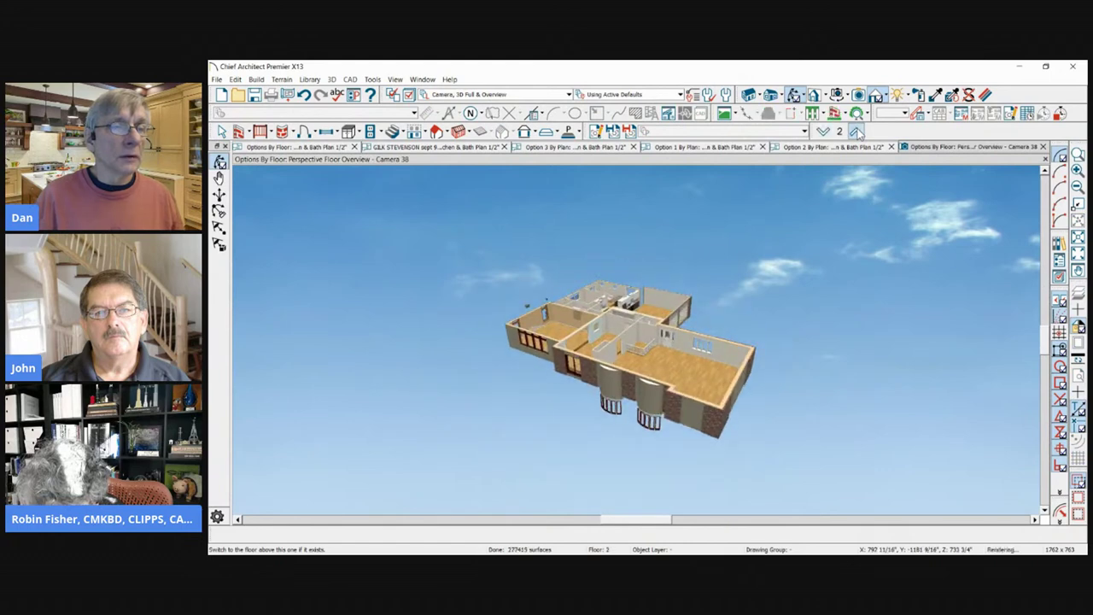
click(857, 133)
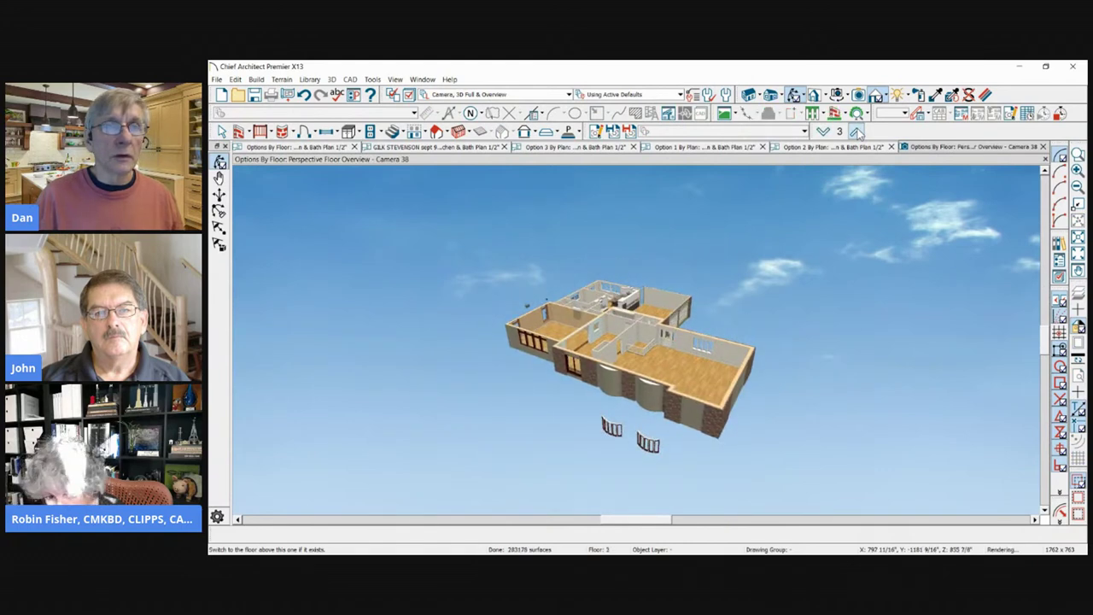
click(857, 132)
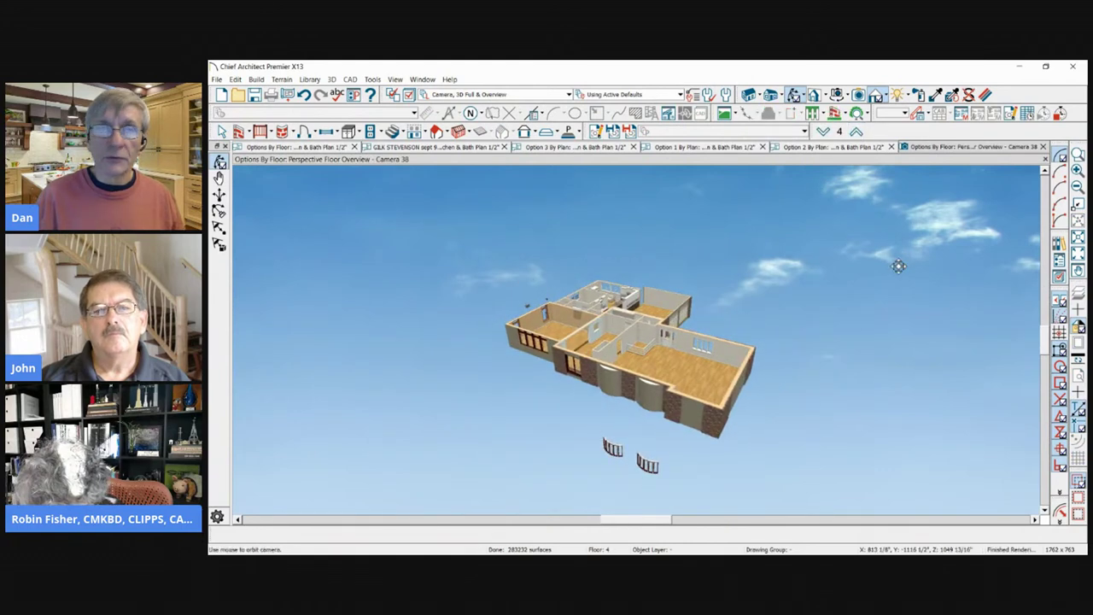
drag(959, 269, 726, 243)
scroll(726, 243, up, 10)
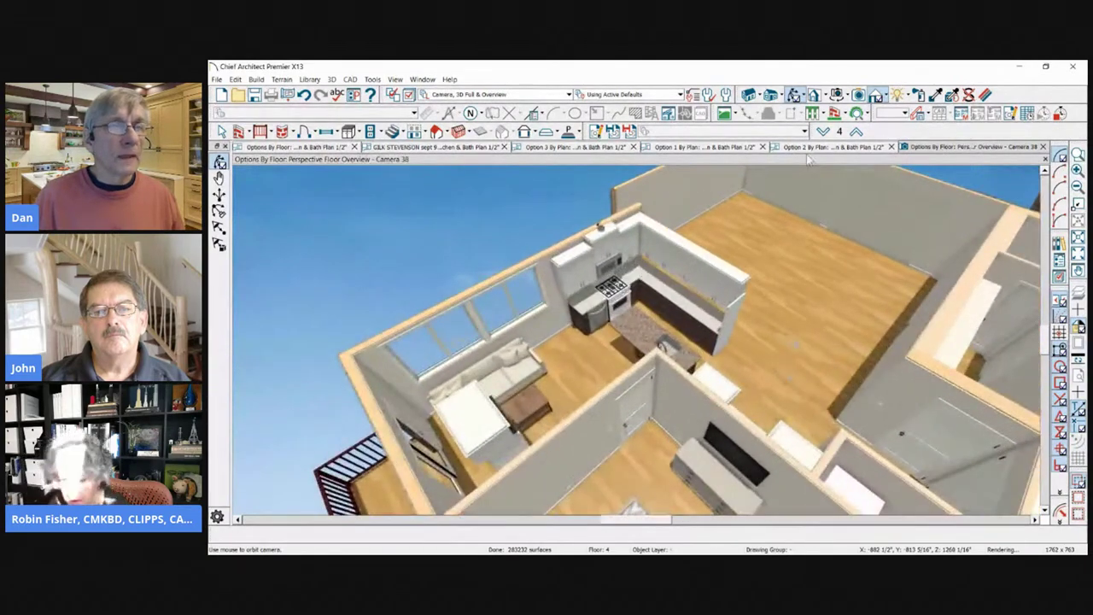
click(823, 132)
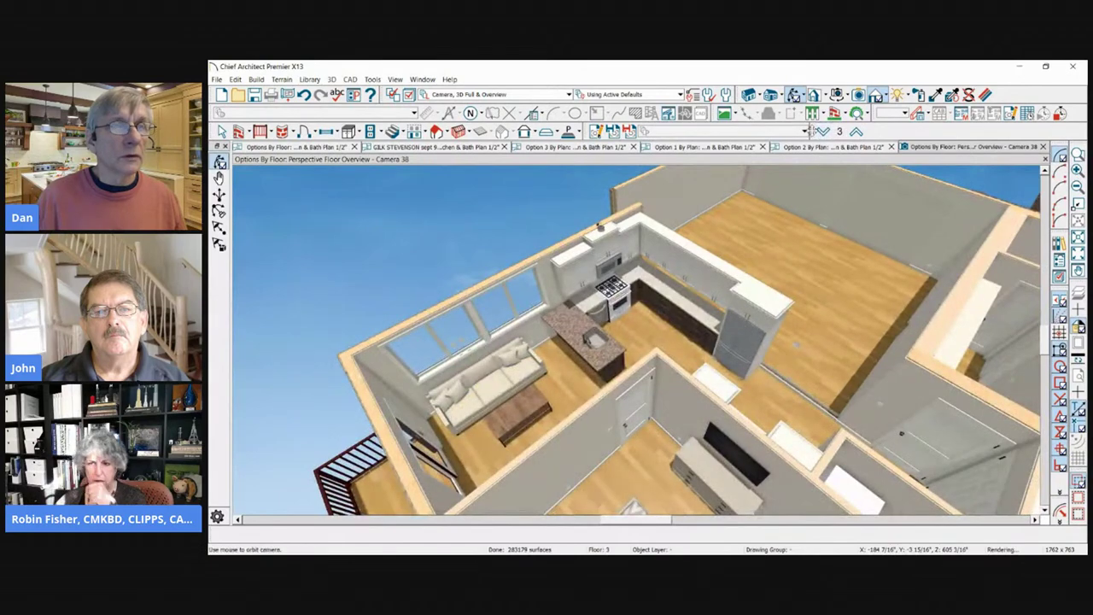
click(823, 132)
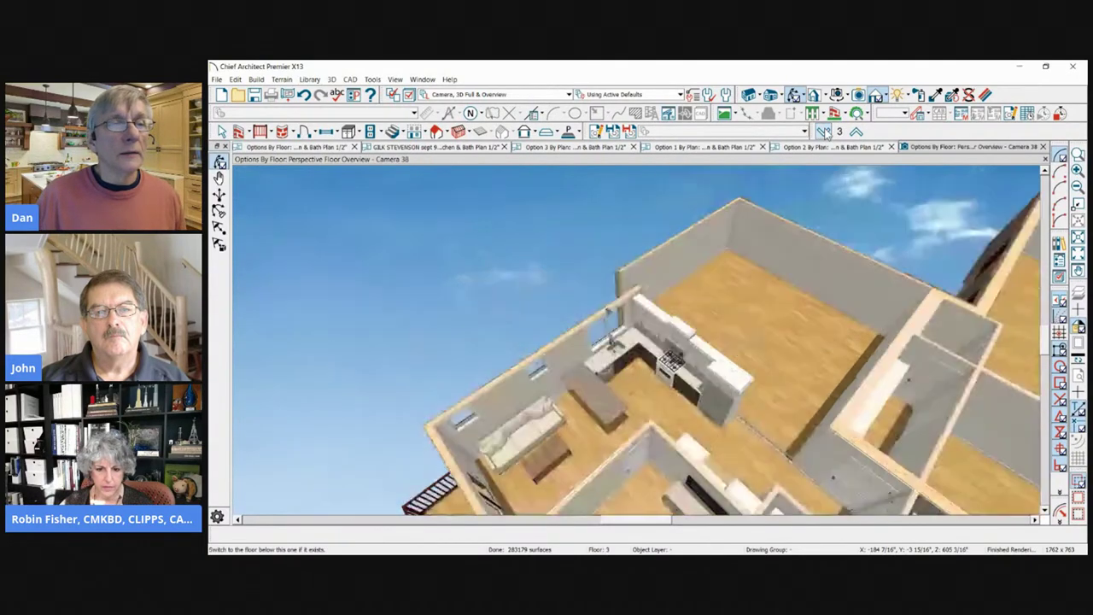
click(823, 132)
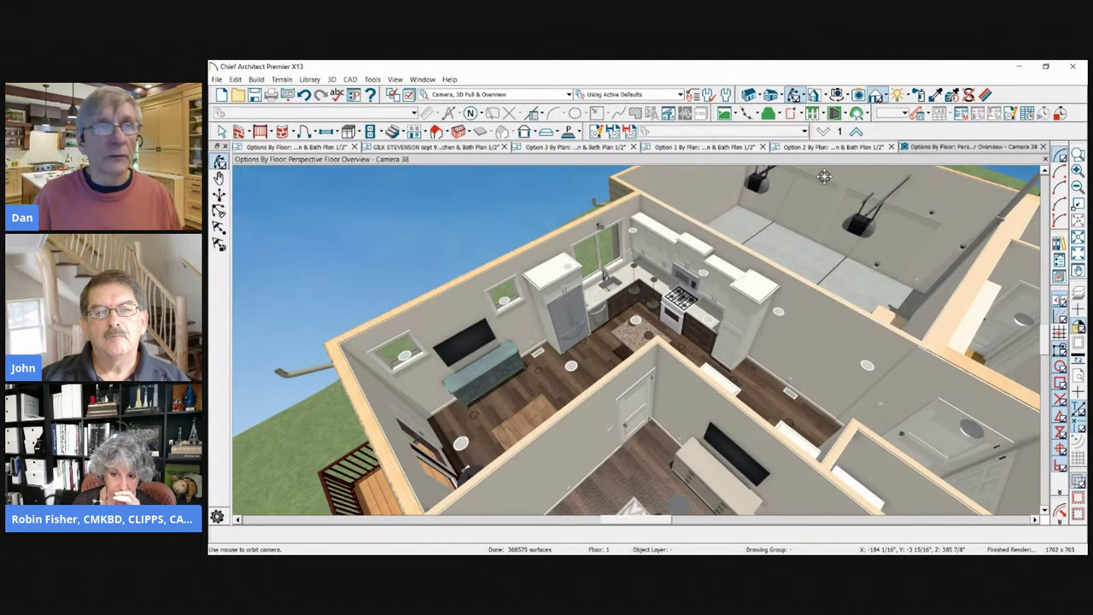
click(1043, 146)
scroll(561, 194, up, 3)
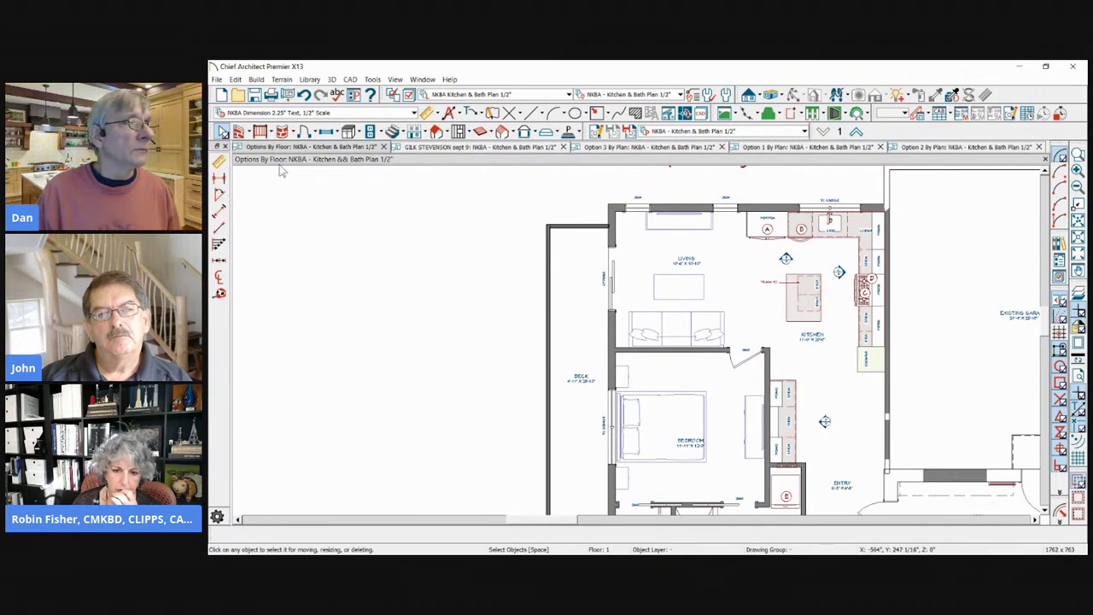
Step: Cancel fixture placement and close the client-named plan file
click(427, 148)
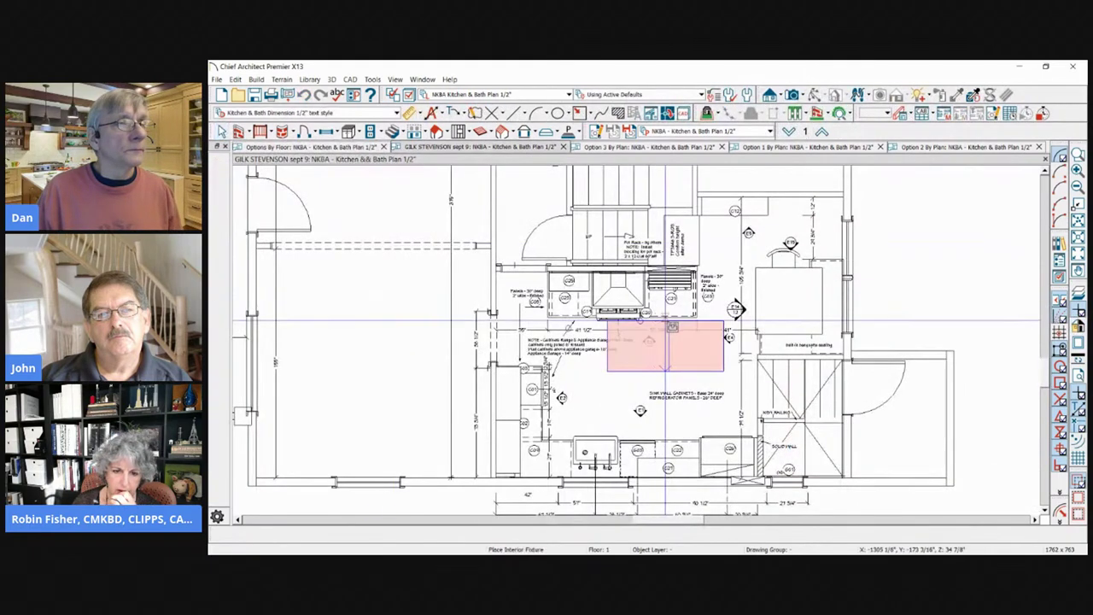
scroll(650, 367, down, 4)
scroll(632, 408, up, 3)
key(space)
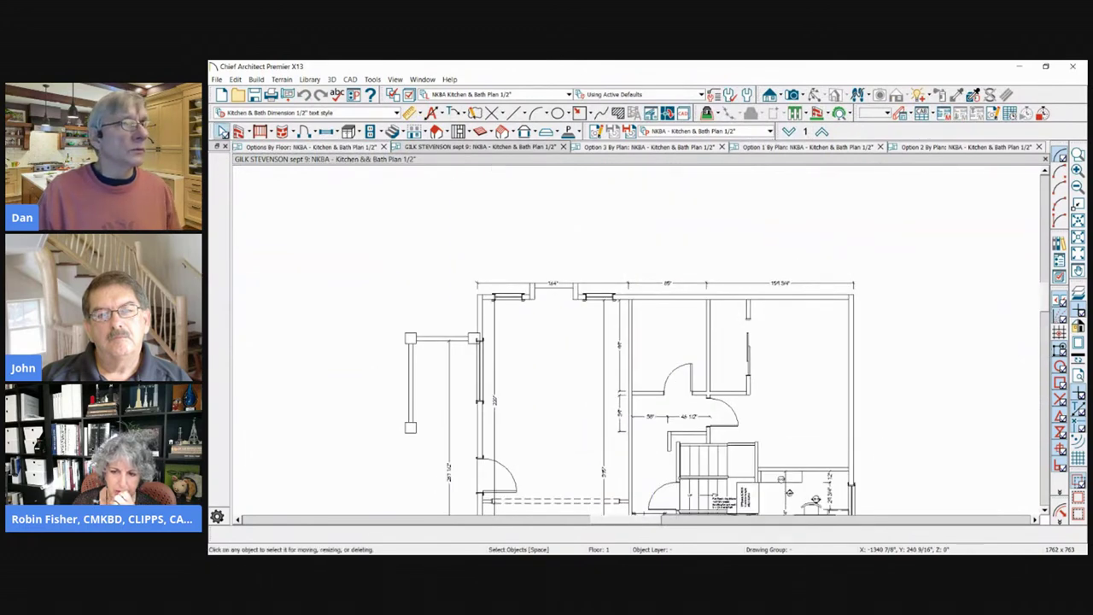
click(563, 148)
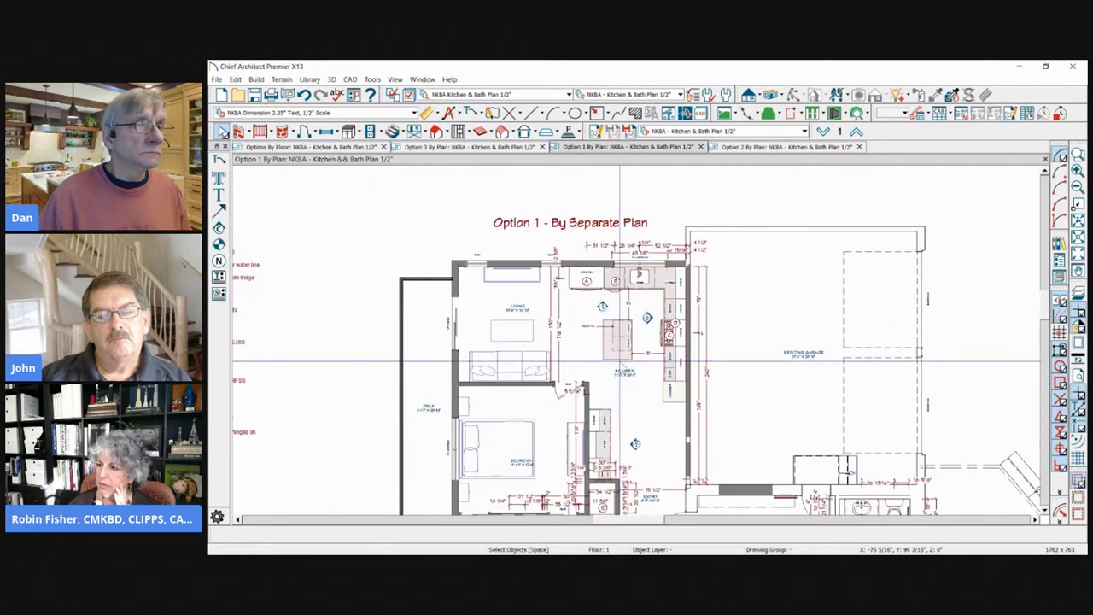
Step: Bring the Option 3 By Plan view to the front and check the floor below before returning
click(773, 147)
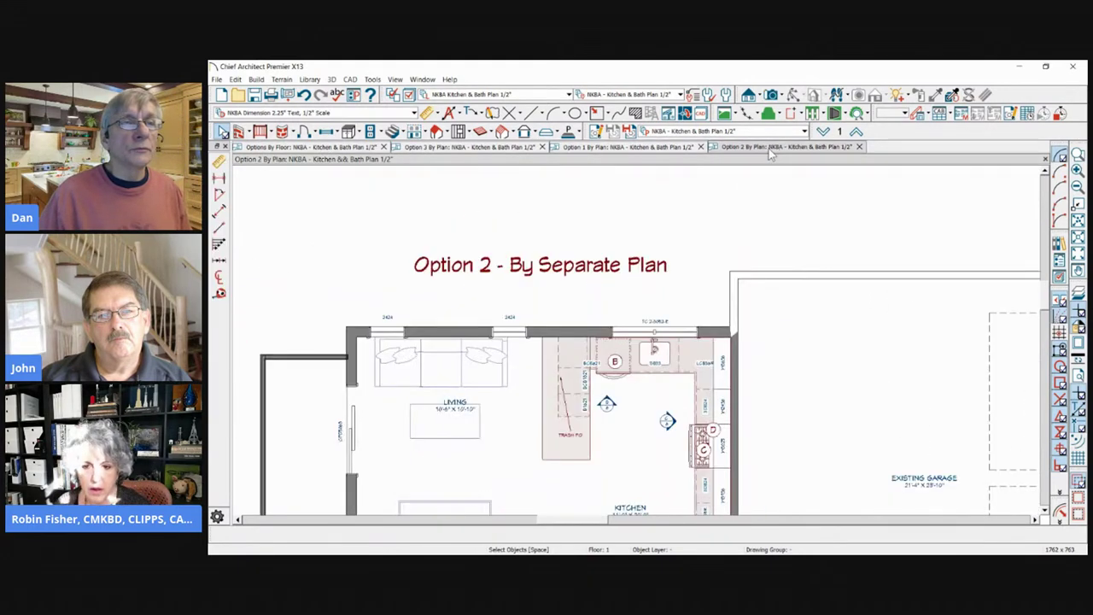
click(433, 148)
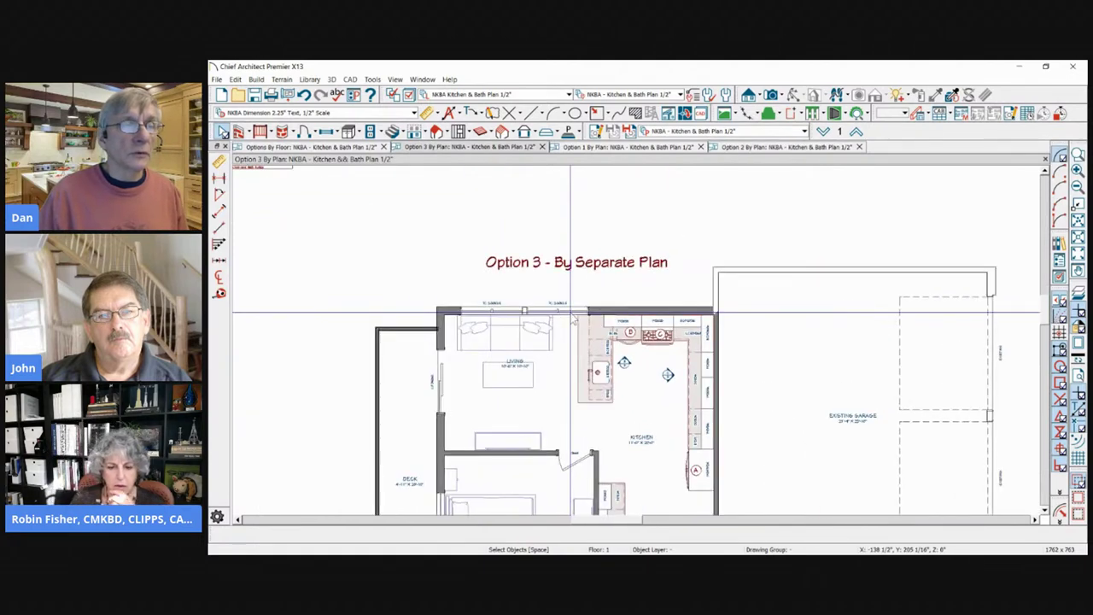
scroll(582, 212, down, 2)
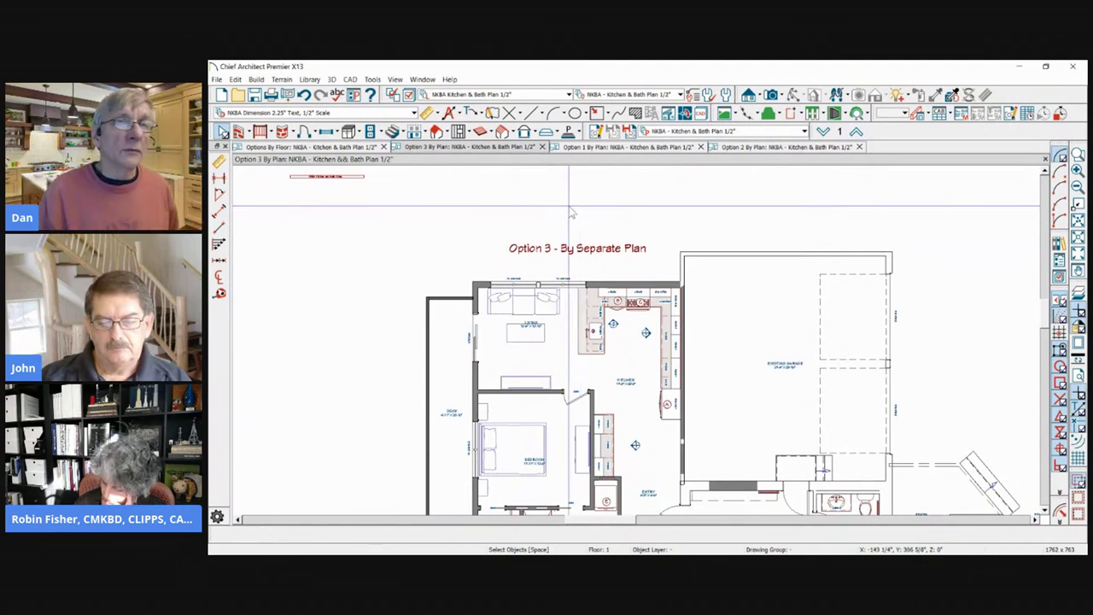
click(822, 132)
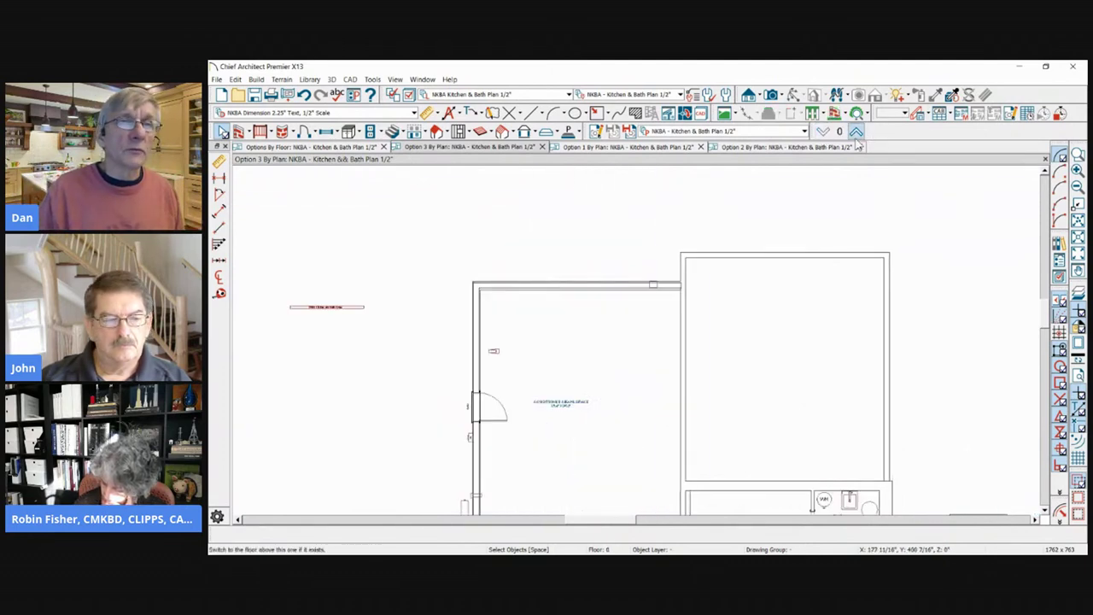
click(855, 132)
drag(782, 100, 786, 131)
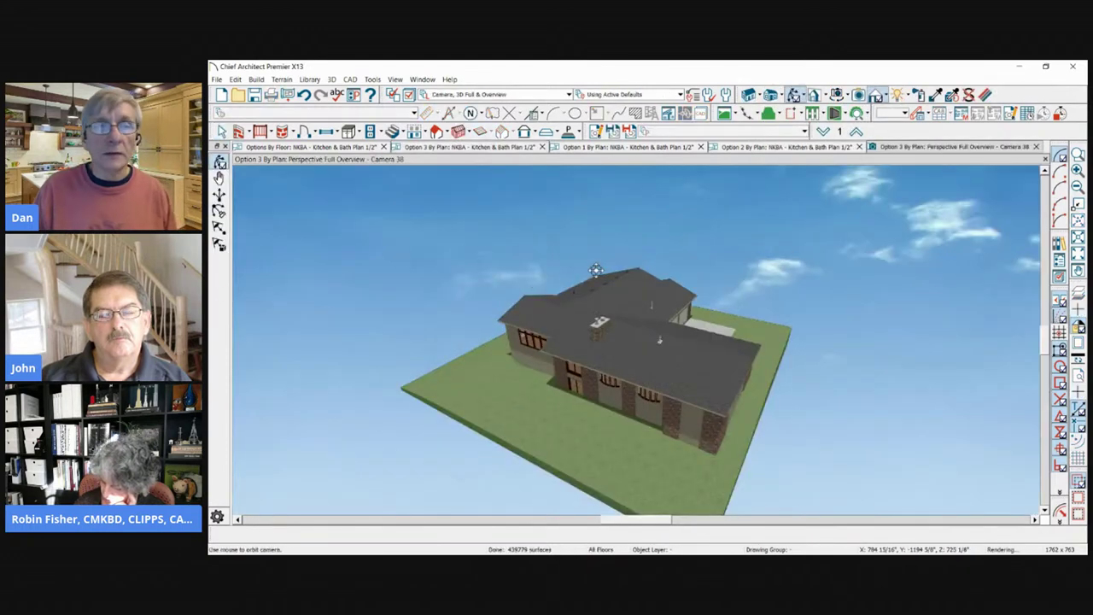
drag(787, 260, 637, 383)
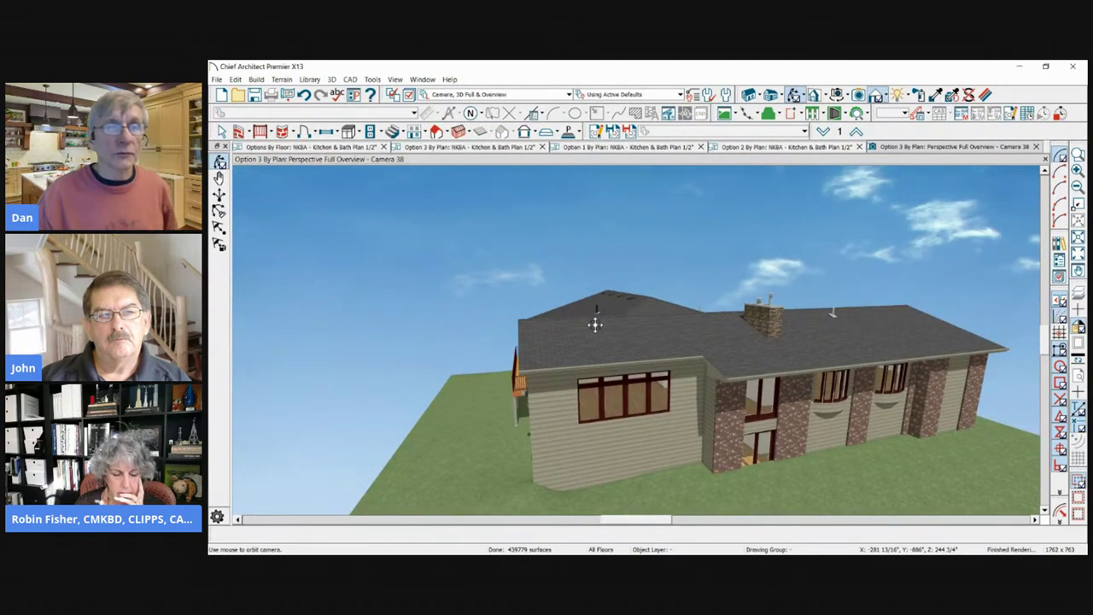
click(1036, 147)
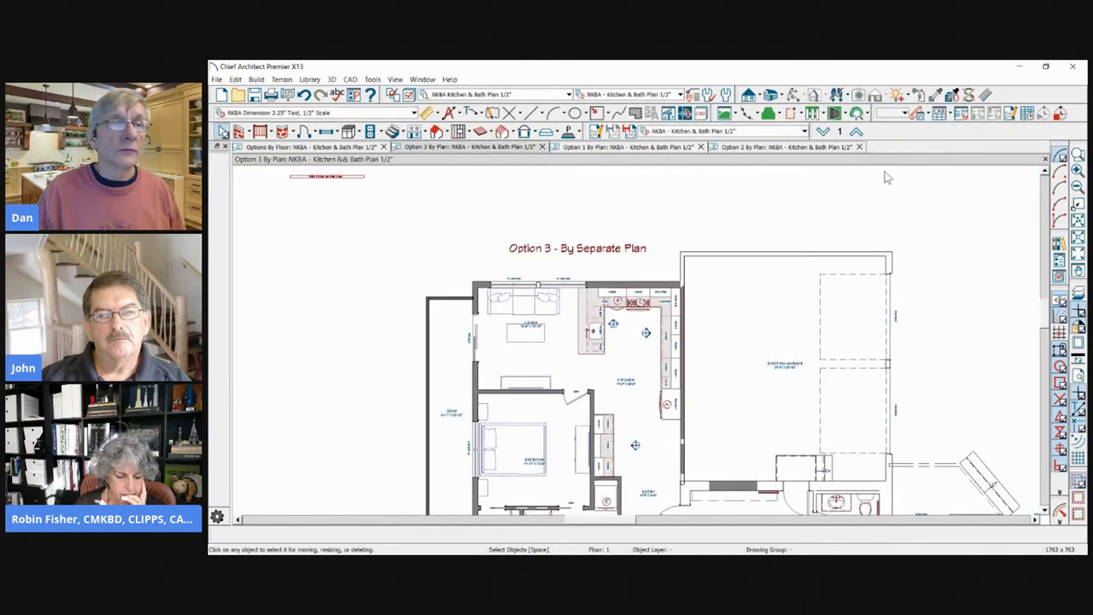
scroll(665, 327, up, 2)
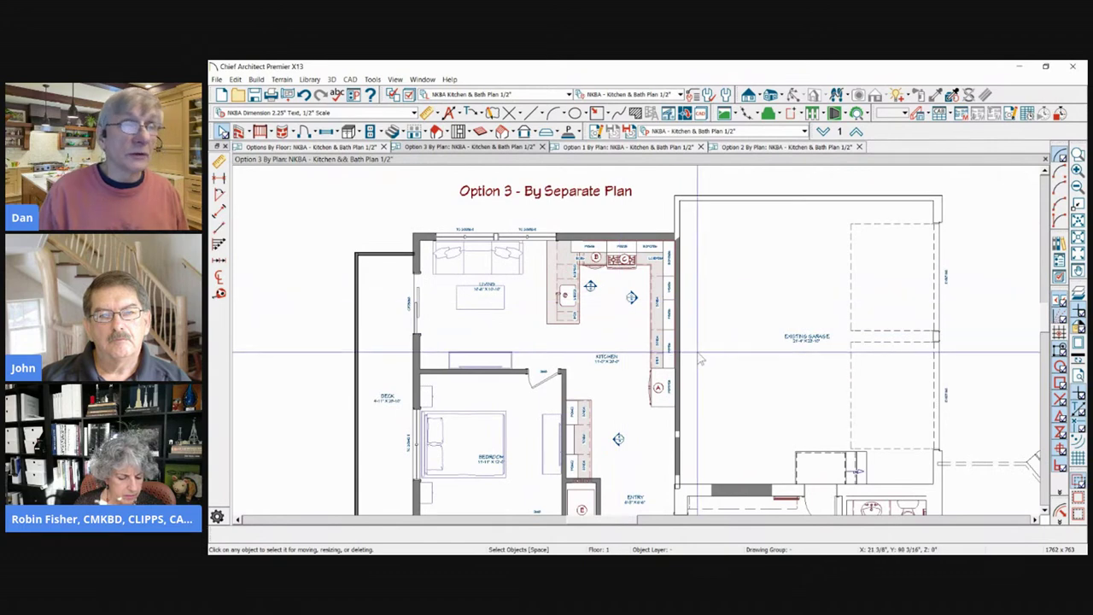
scroll(696, 355, down, 1)
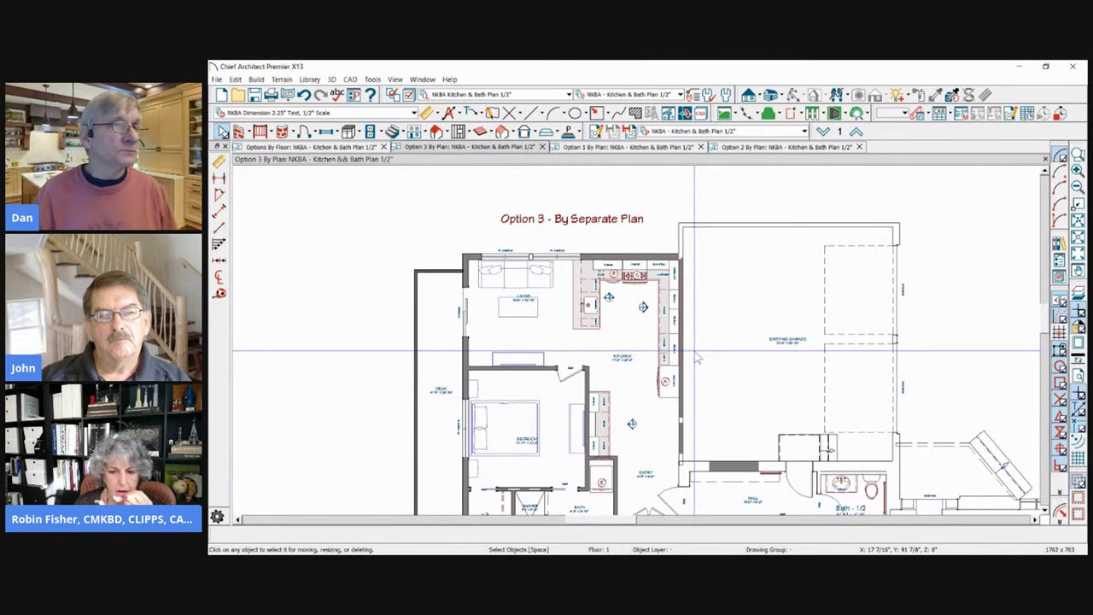
click(288, 94)
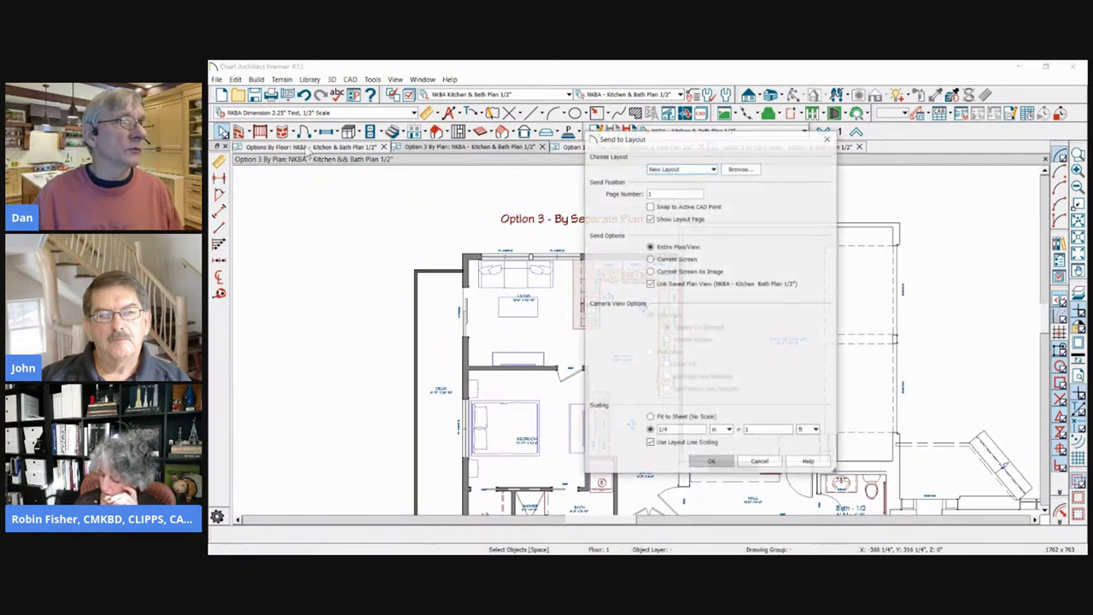
click(764, 461)
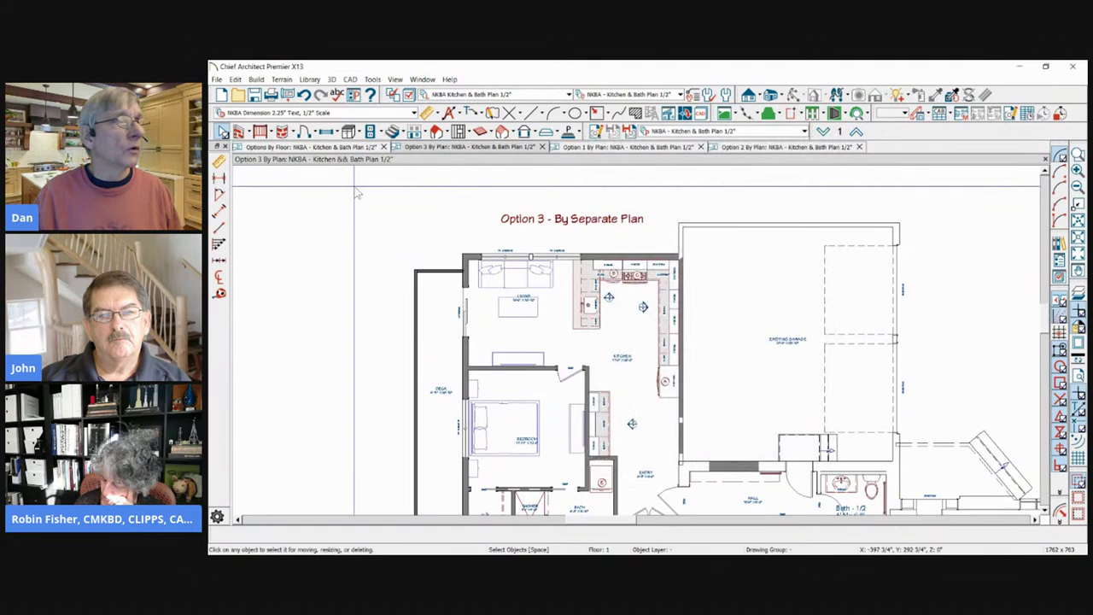
click(217, 78)
key(Escape)
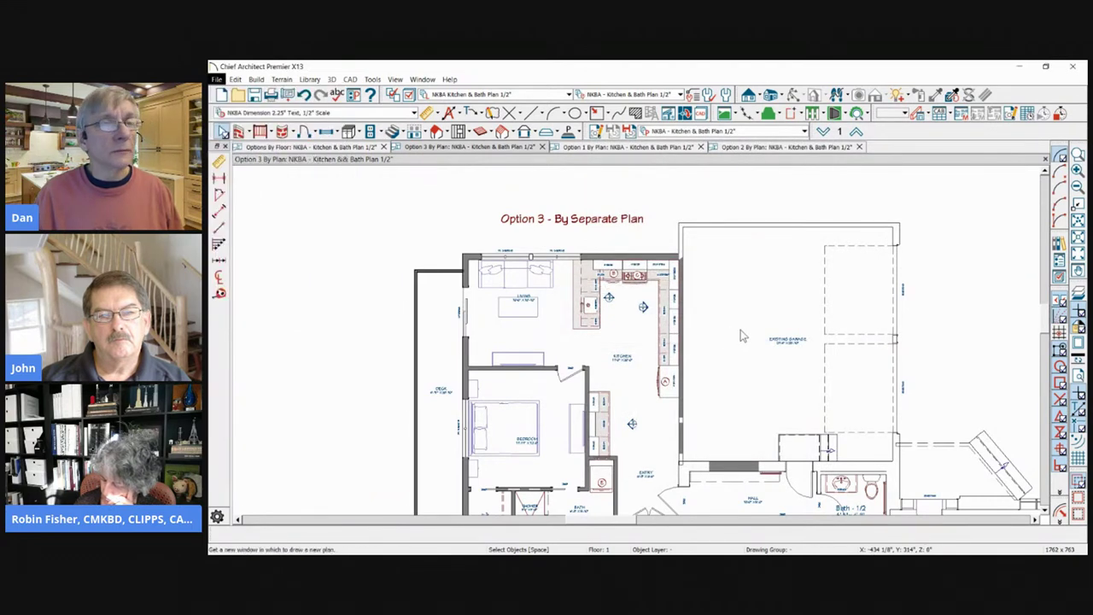
click(695, 133)
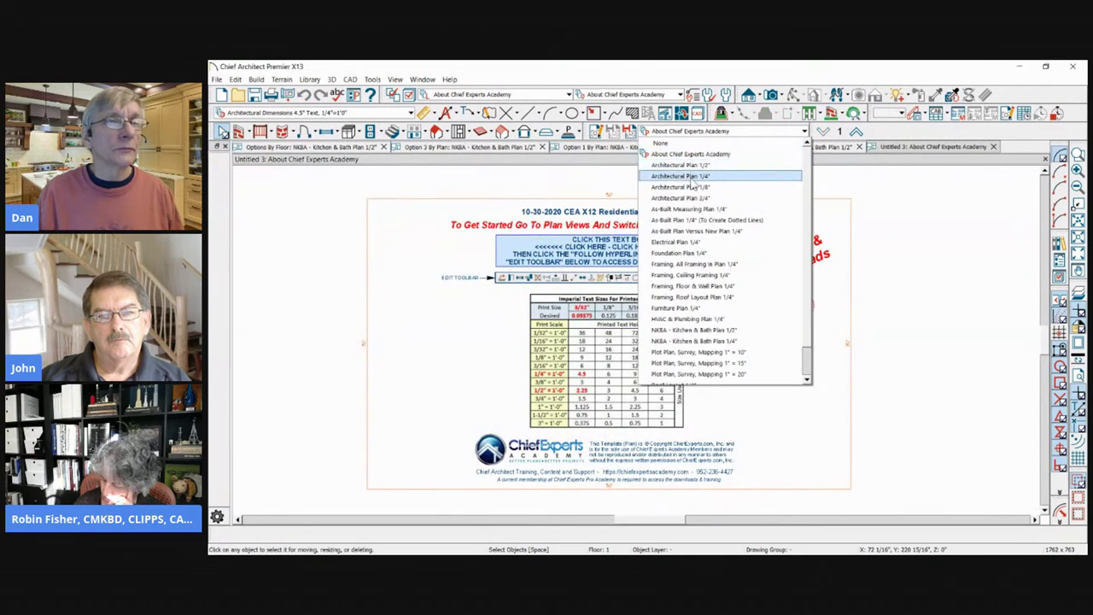
scroll(698, 372, down, 1)
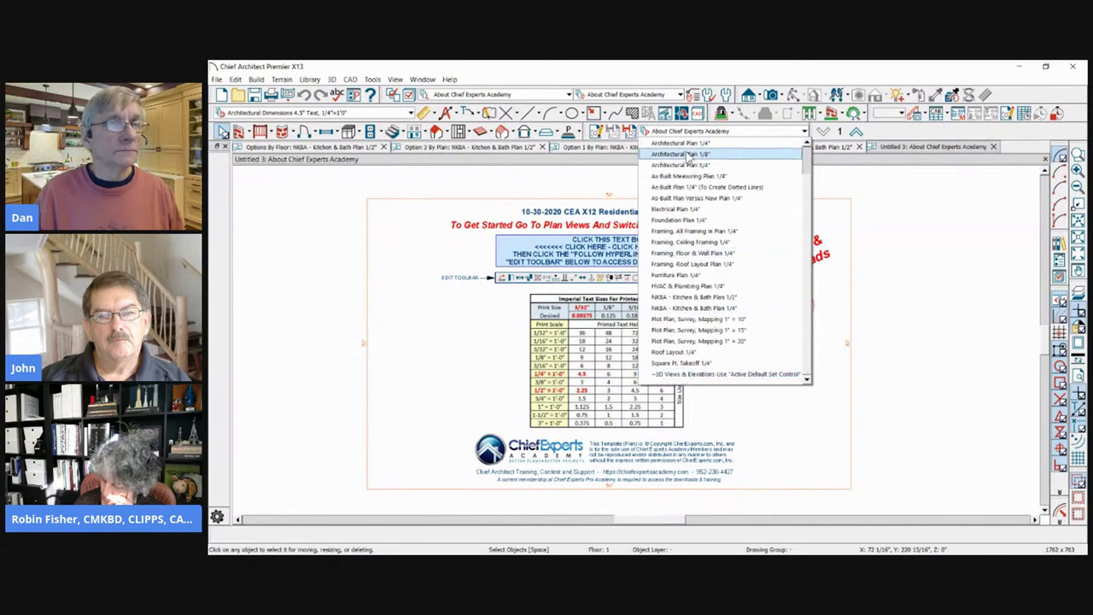
click(600, 166)
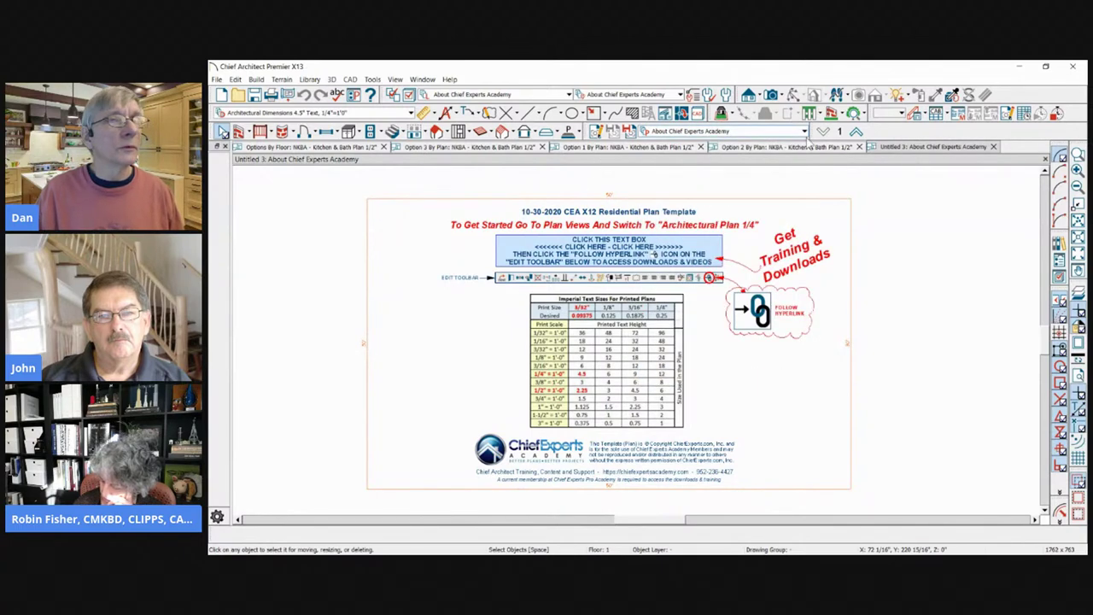
key(ctrl+w)
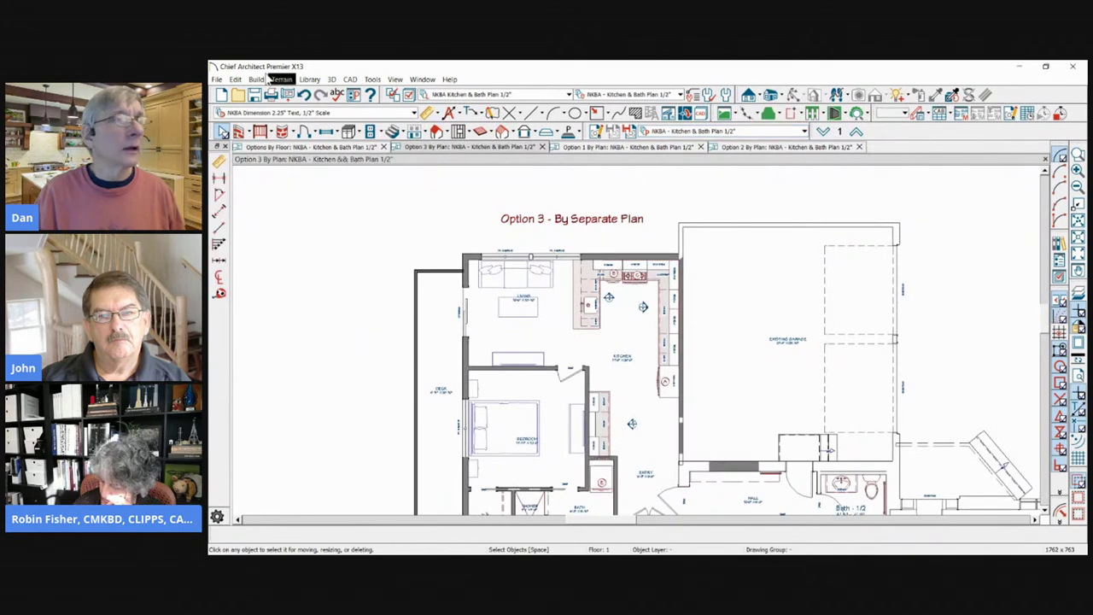
Step: Create a new layout with an ARCH D (24" x 36") sheet size
click(217, 78)
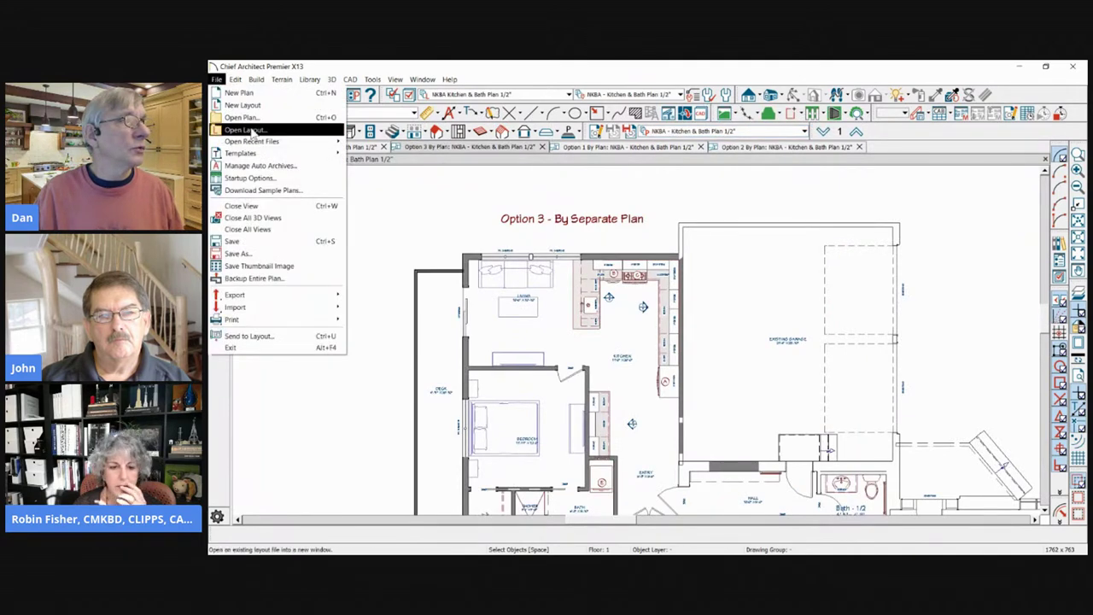
click(244, 105)
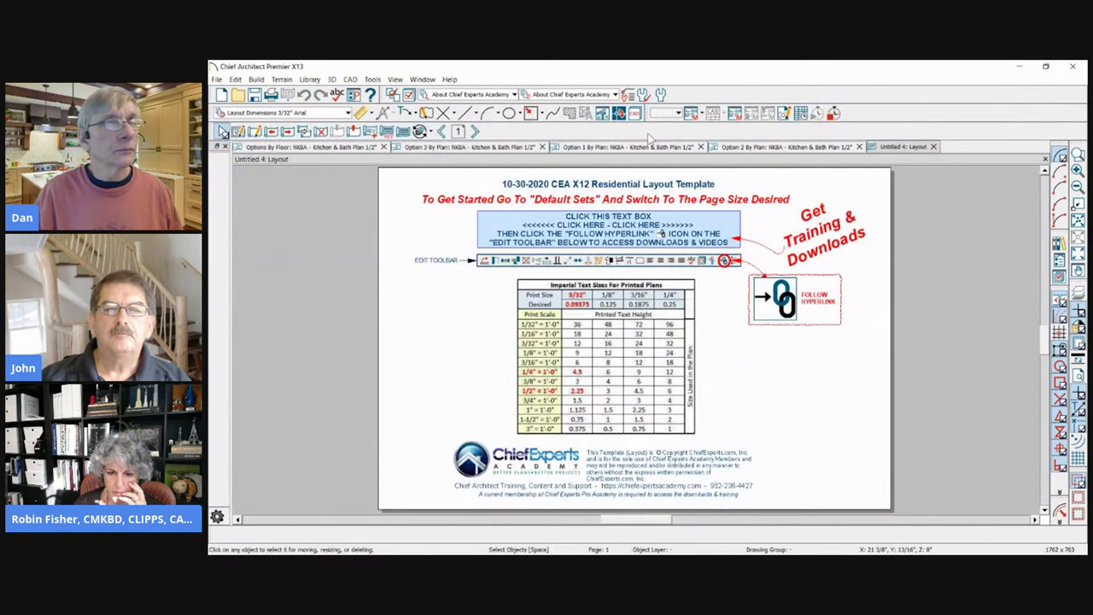
click(588, 95)
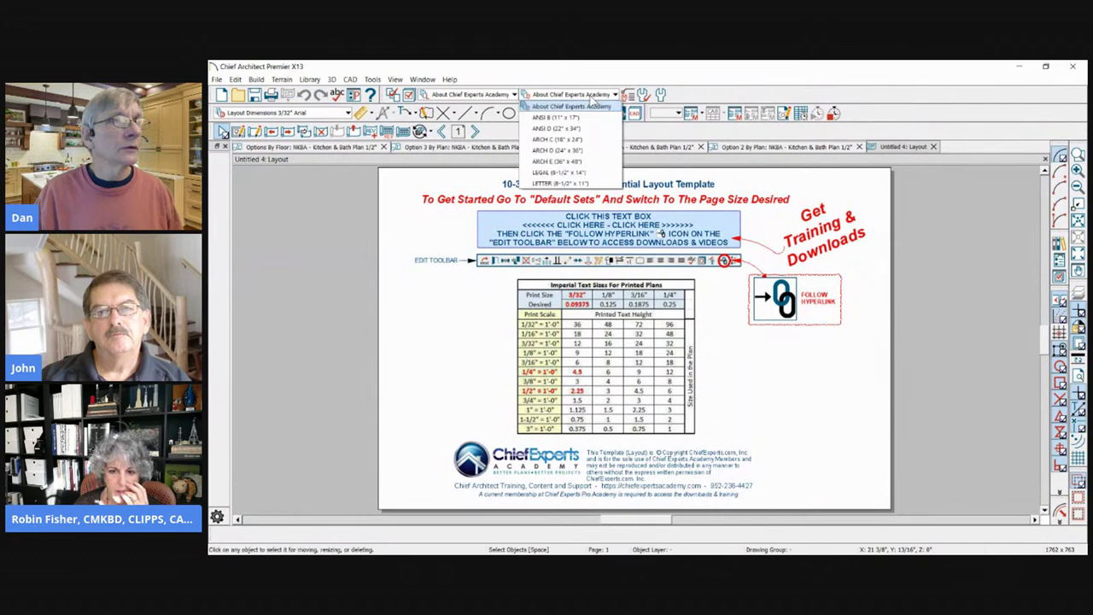
click(574, 151)
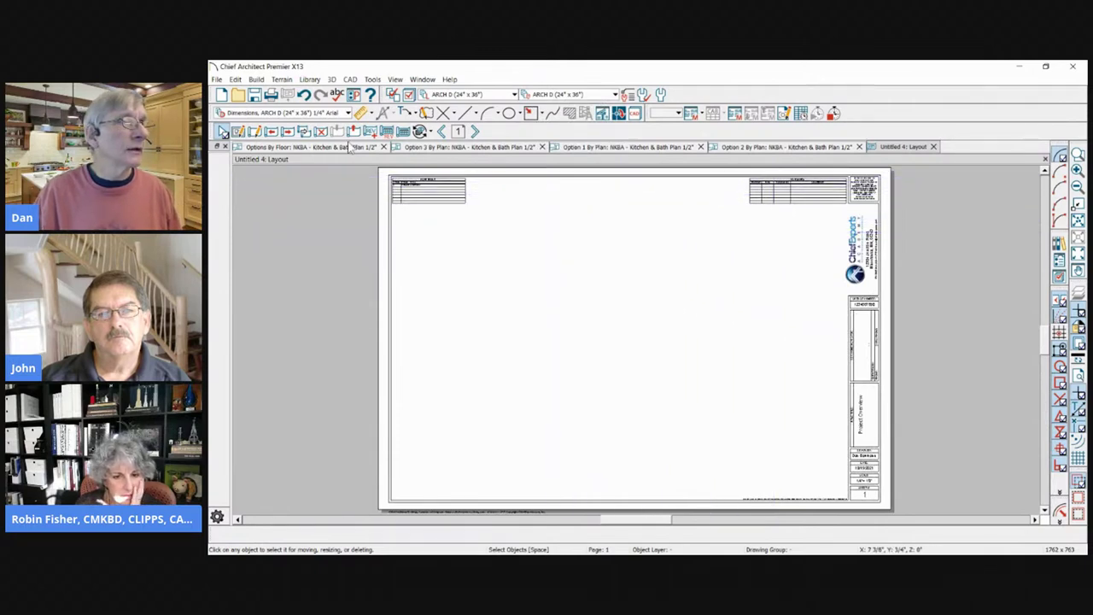
Step: Send the Option 1 By Plan floor plan to the new layout
click(597, 148)
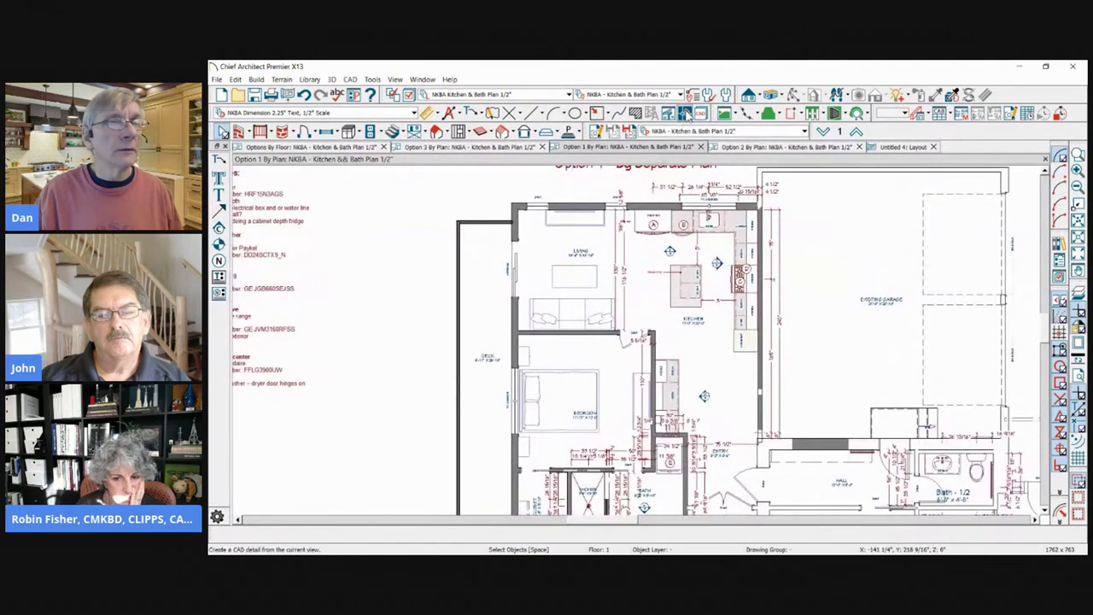
click(288, 94)
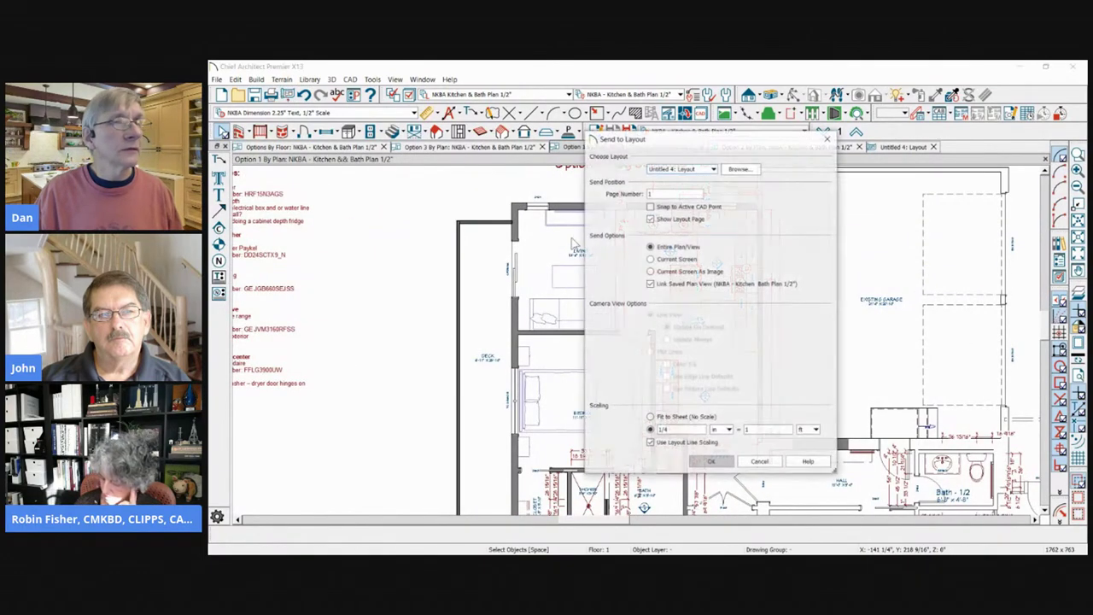
click(710, 462)
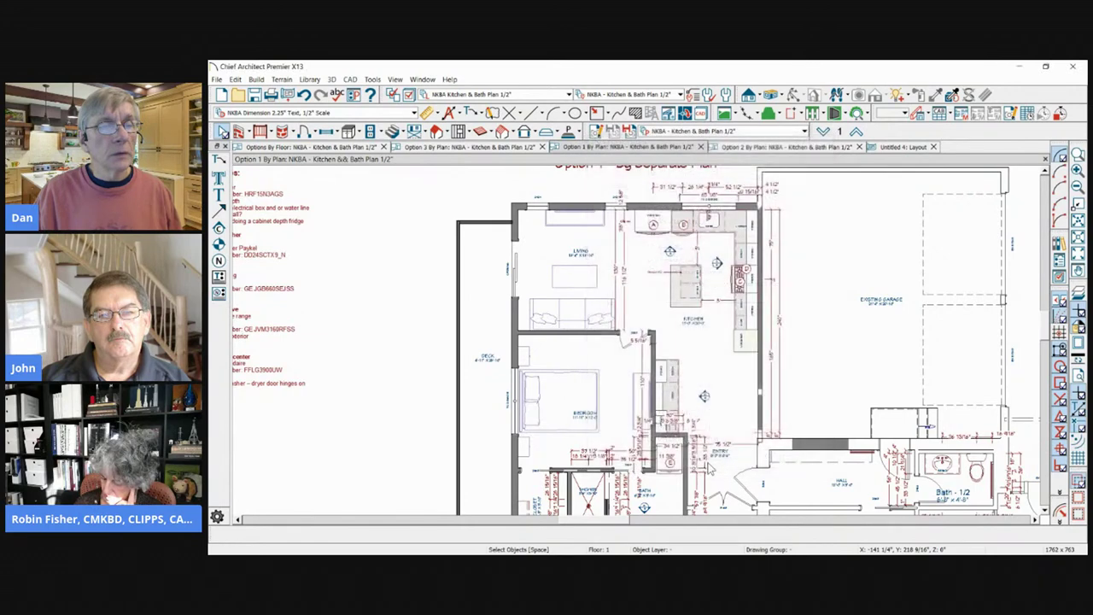
Step: Set the Option 1 plan view on the layout to 1/8 scale
click(670, 284)
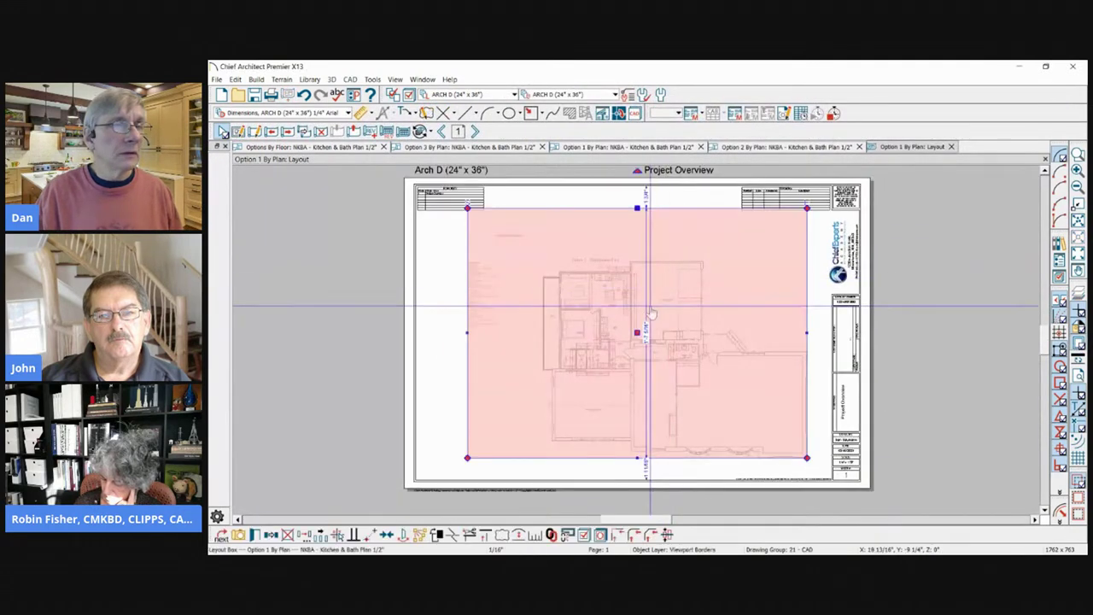
click(538, 538)
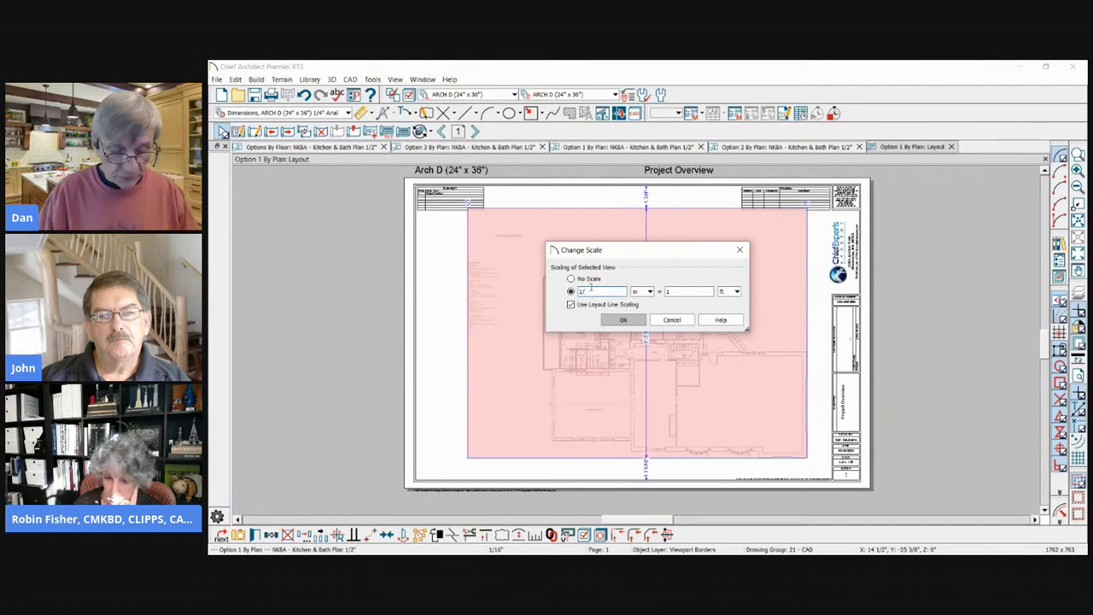
text(1/8)
click(622, 320)
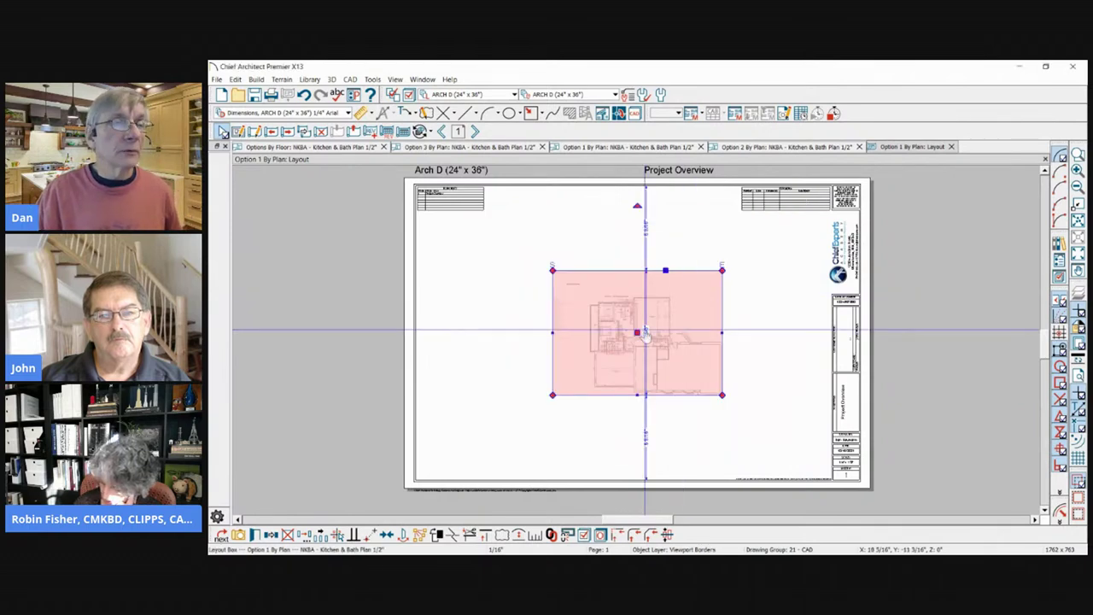
Step: Trim the plan view's top and left edges and move it to the sheet's upper-left corner
drag(666, 269, 666, 291)
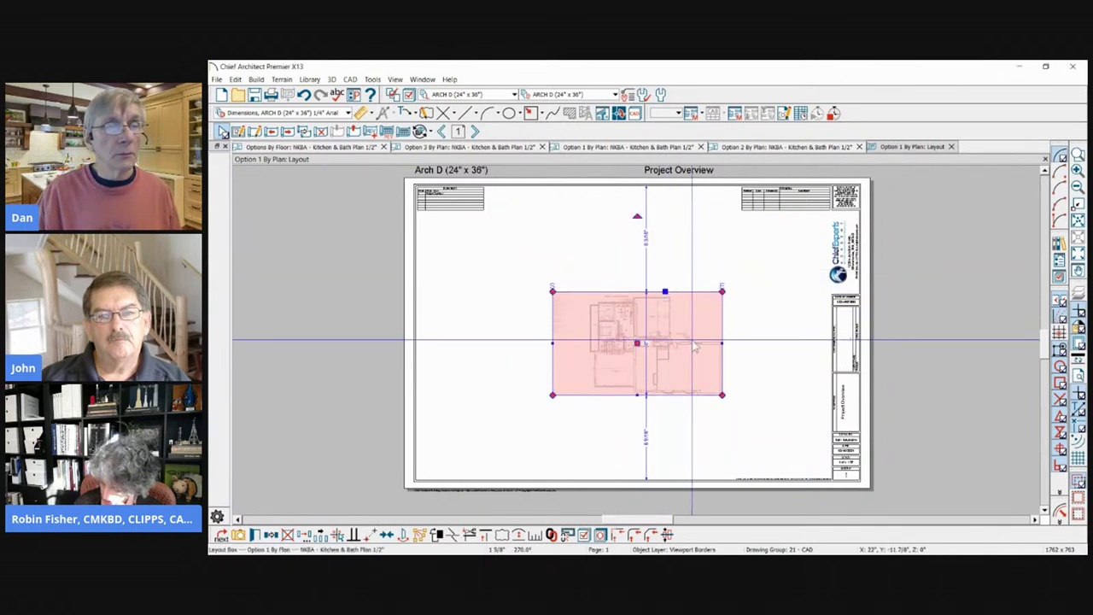
drag(556, 355, 584, 354)
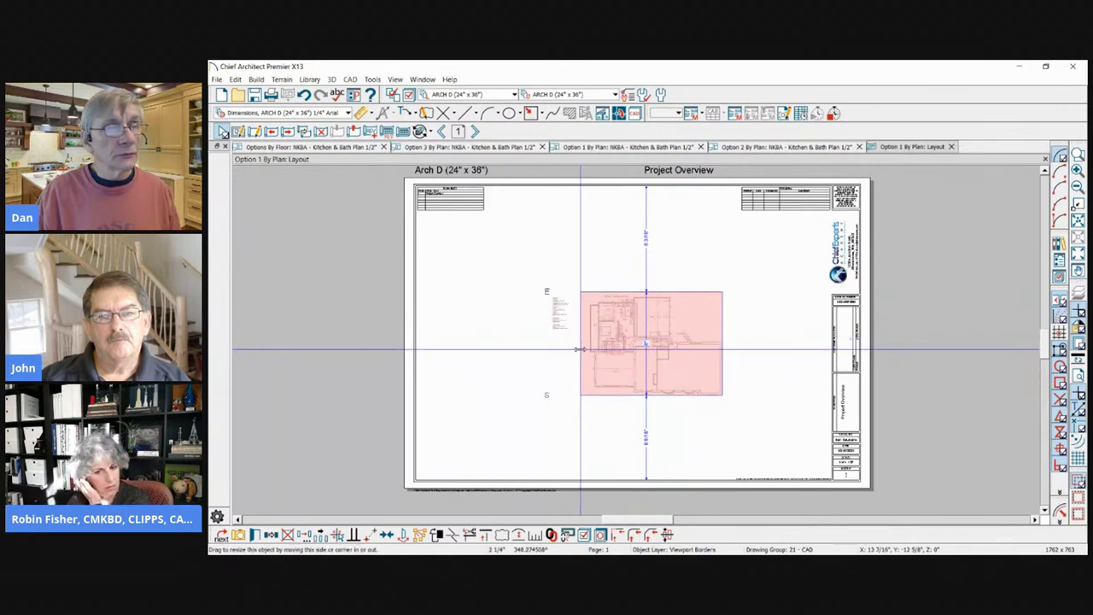
drag(655, 342, 493, 264)
key(Escape)
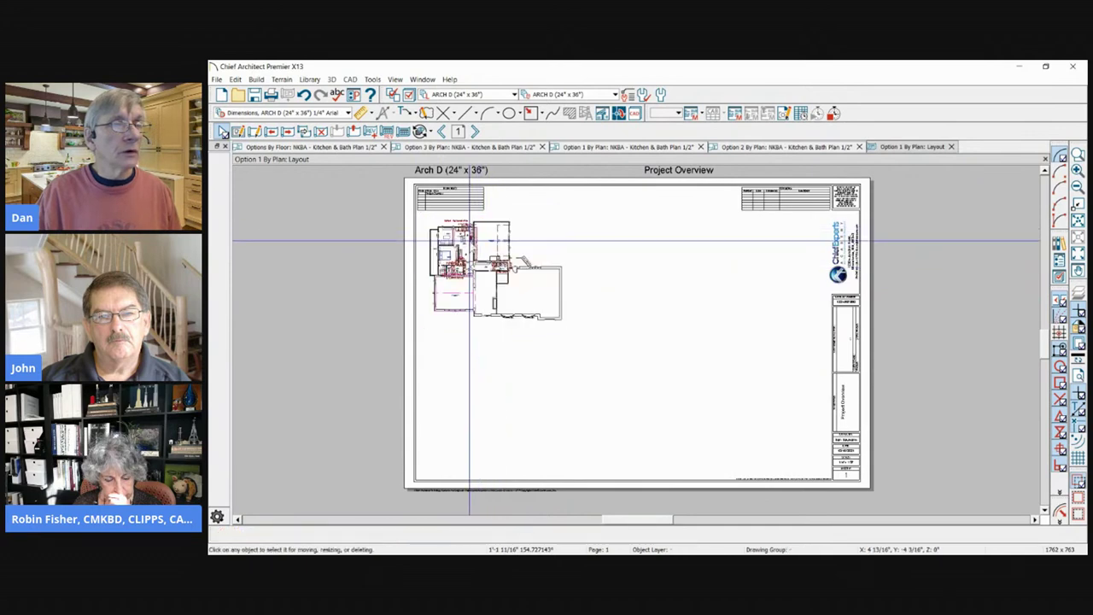
scroll(537, 175, up, 3)
scroll(543, 205, down, 1)
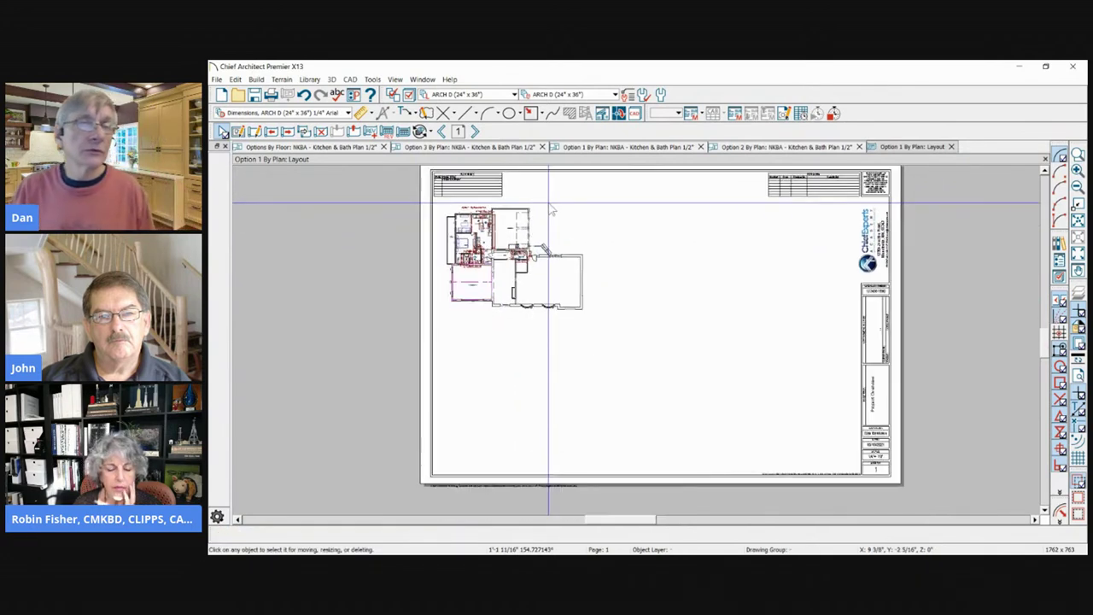
scroll(556, 210, up, 2)
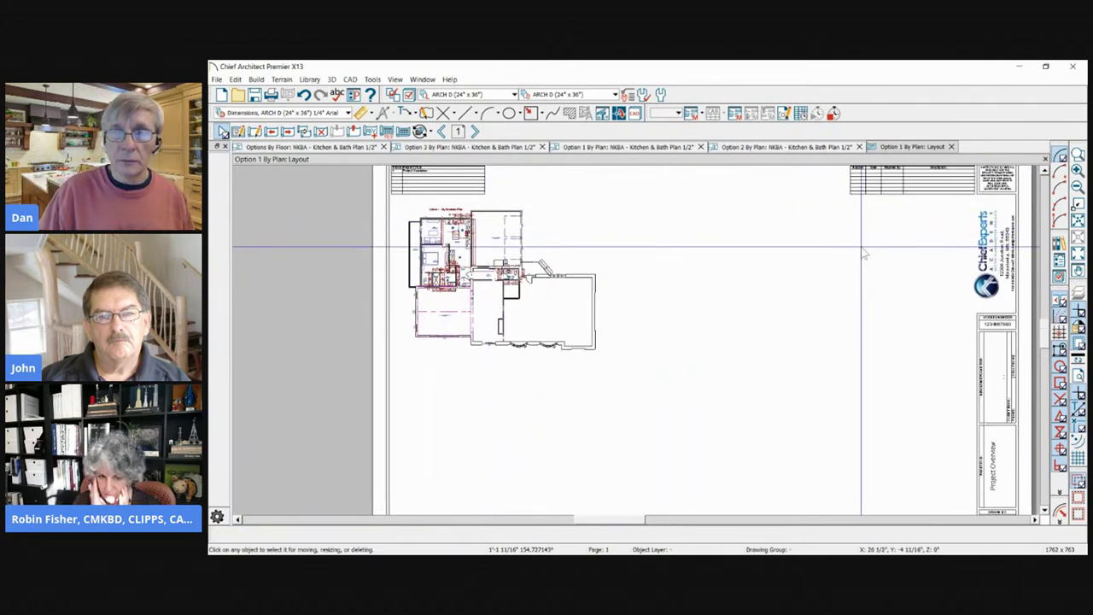
scroll(862, 253, down, 2)
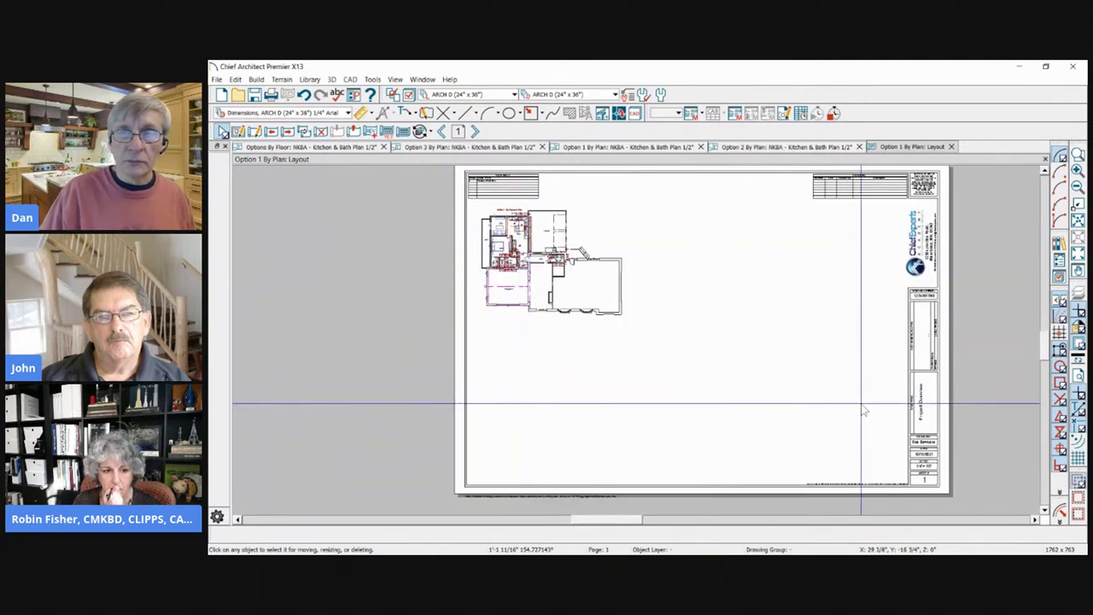
Step: Multiple-copy the Option 1 plan view across the sheet to form a row of three
click(549, 259)
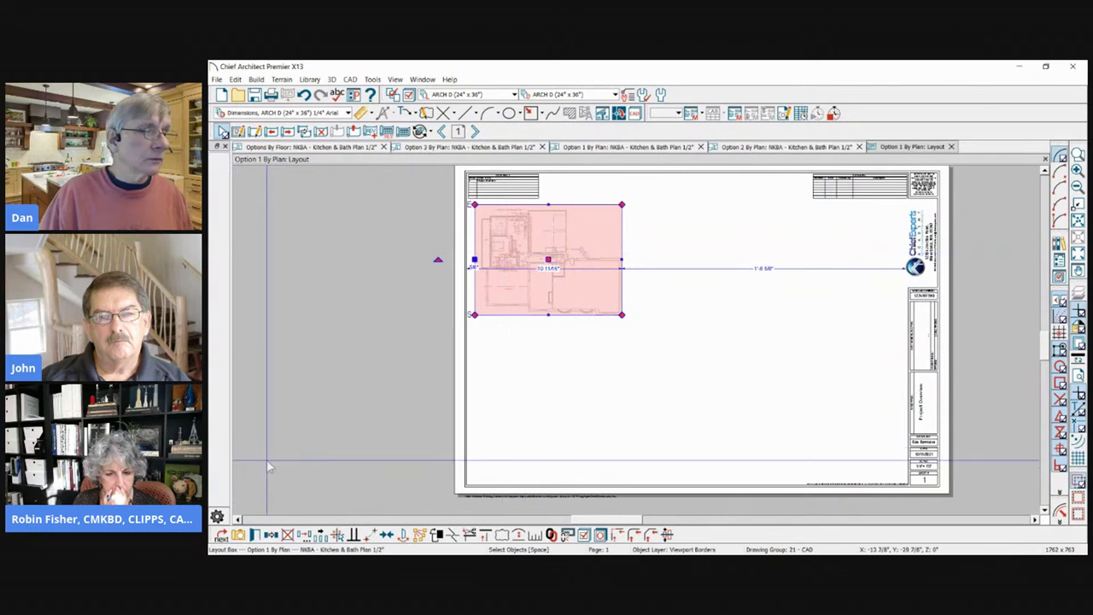
click(270, 536)
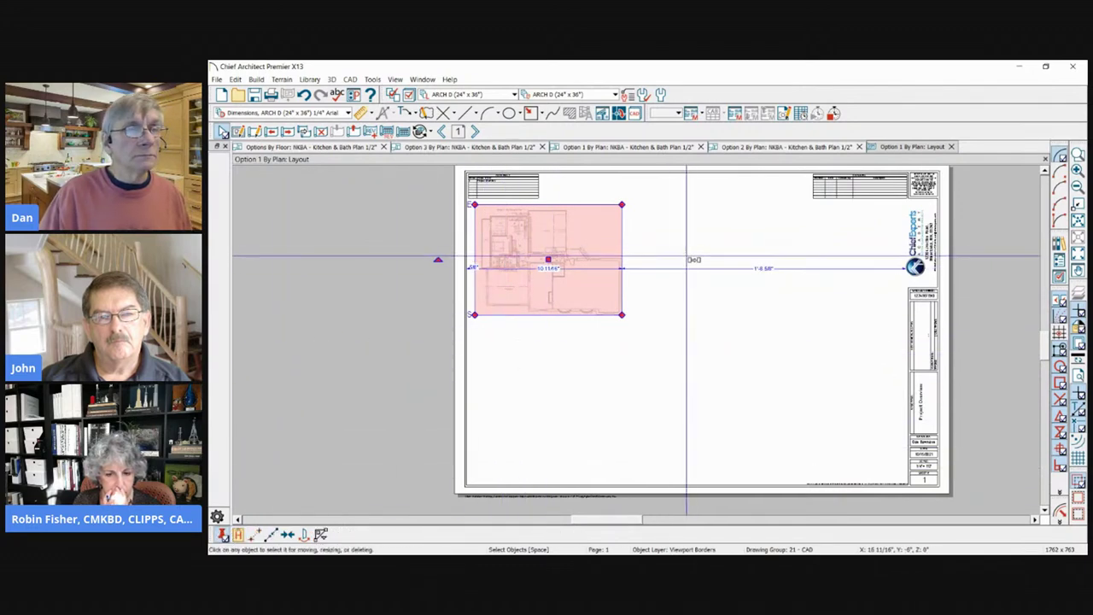
key(Escape)
click(611, 272)
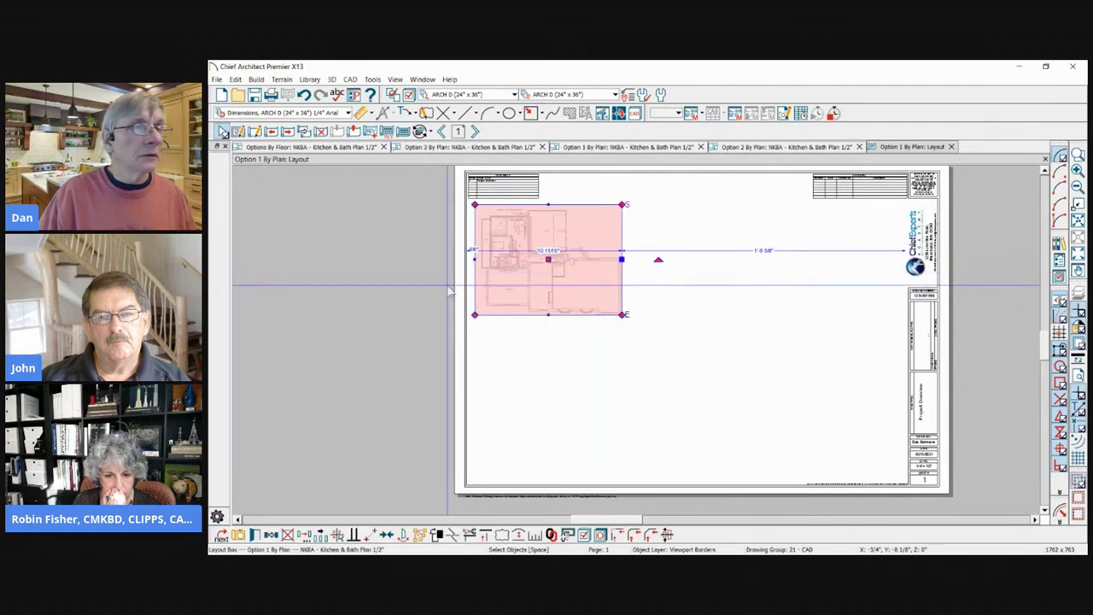
click(270, 535)
click(238, 535)
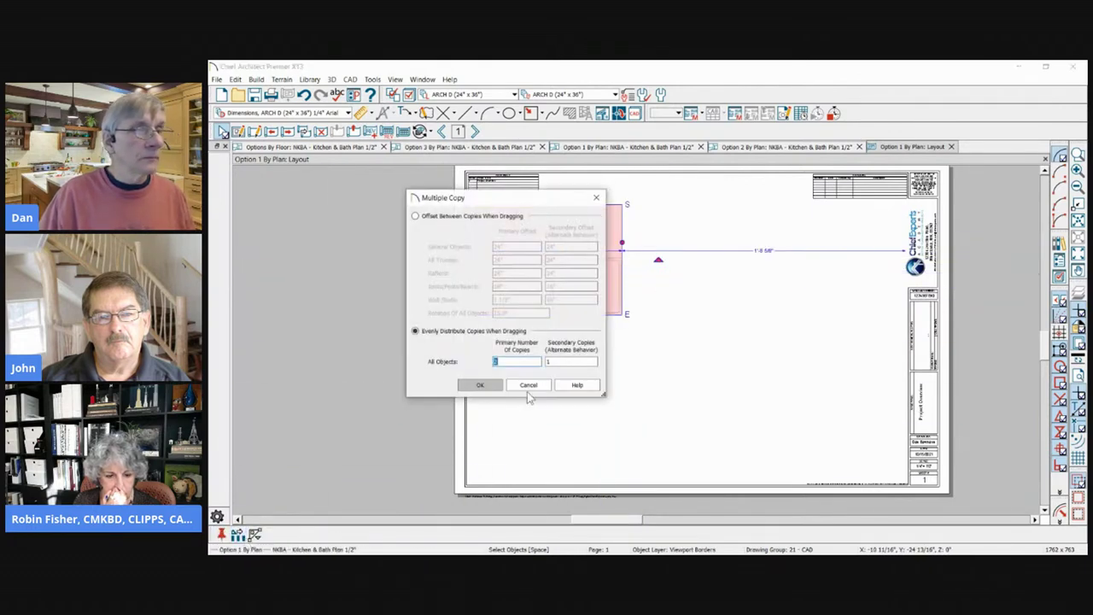
click(480, 385)
drag(549, 244, 857, 241)
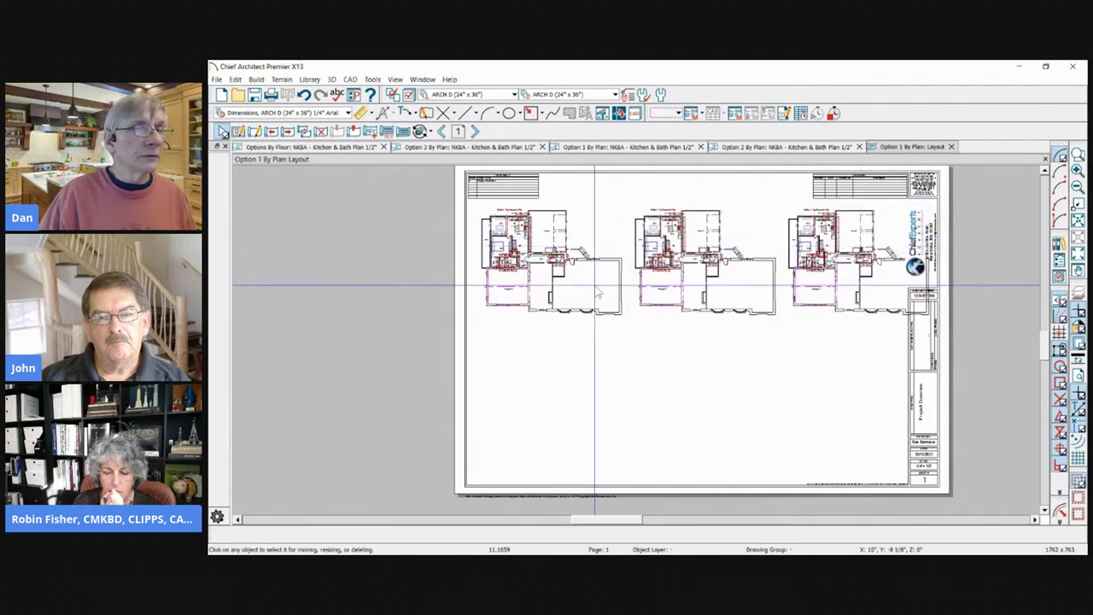
Step: Copy the row of three views downward, then delete the extra third row
scroll(555, 223, down, 1)
click(549, 256)
shift+click(802, 252)
shift+click(675, 249)
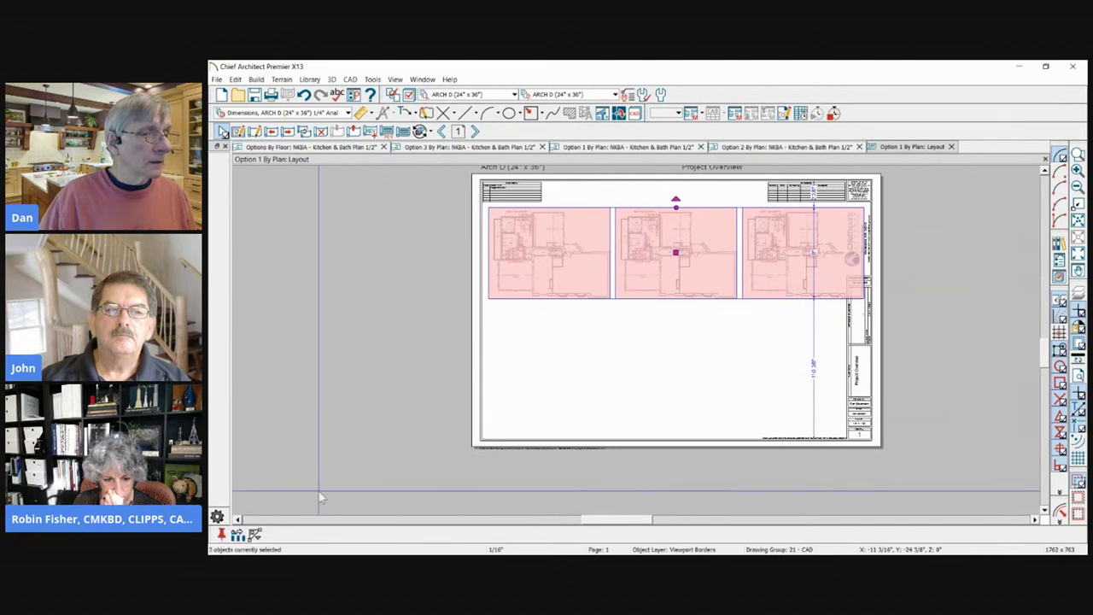
scroll(447, 244, down, 1)
scroll(447, 243, down, 1)
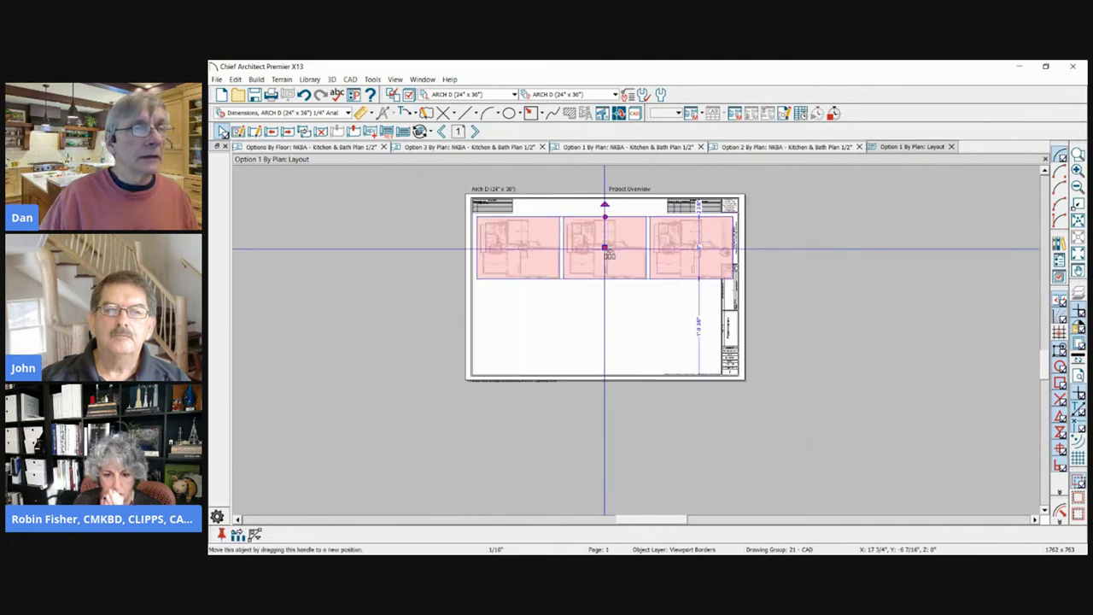
drag(604, 250, 610, 353)
drag(587, 433, 605, 395)
drag(500, 425, 759, 429)
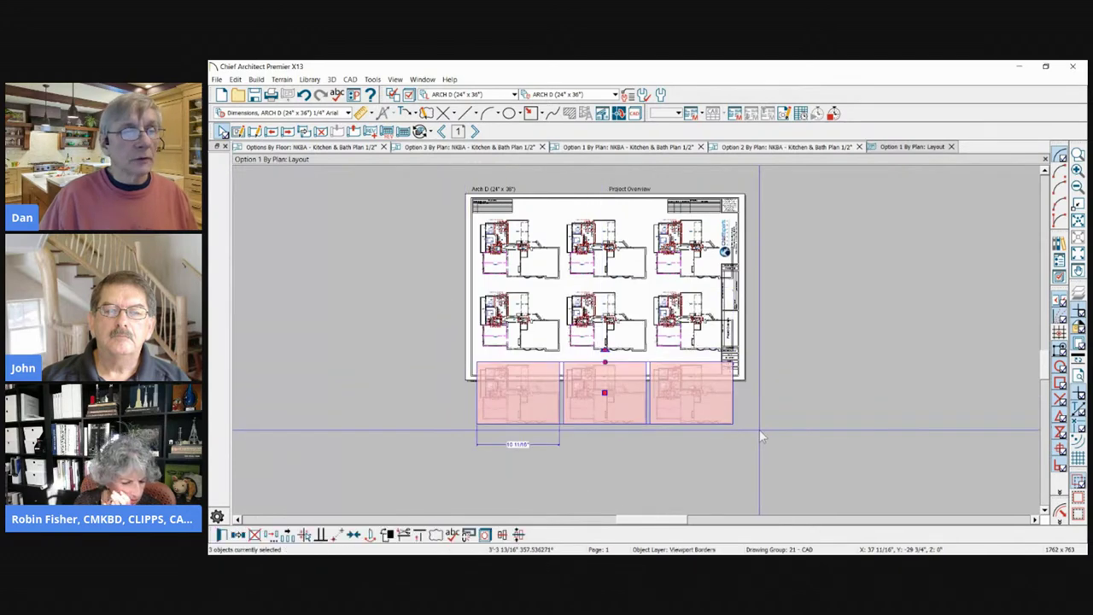
key(Delete)
scroll(675, 315, up, 1)
scroll(675, 315, up, 1)
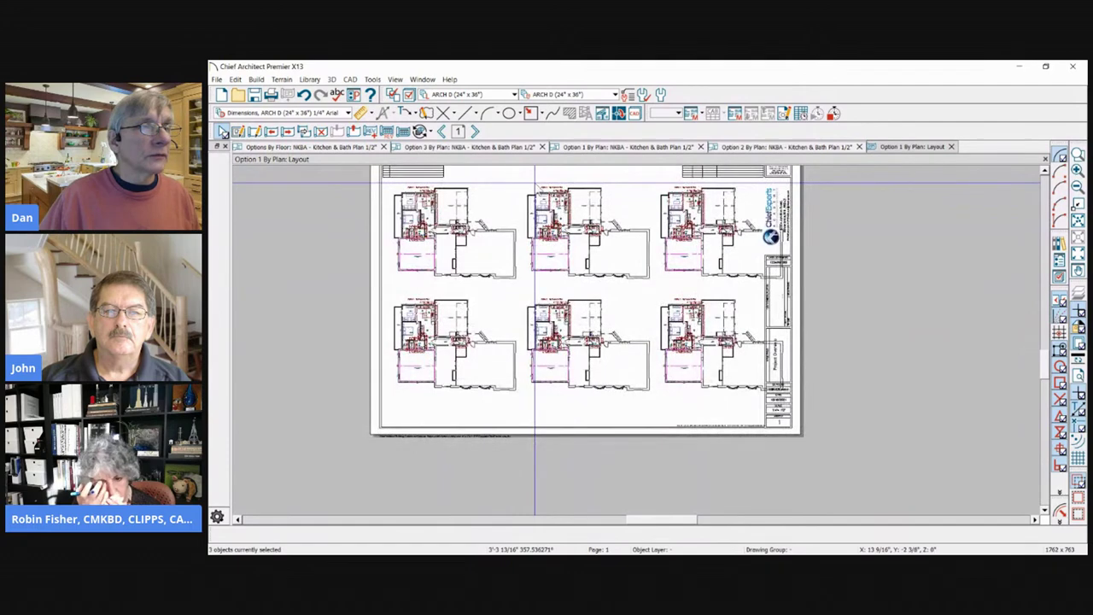
scroll(536, 182, up, 1)
click(439, 231)
click(588, 231)
click(724, 236)
scroll(725, 235, up, 1)
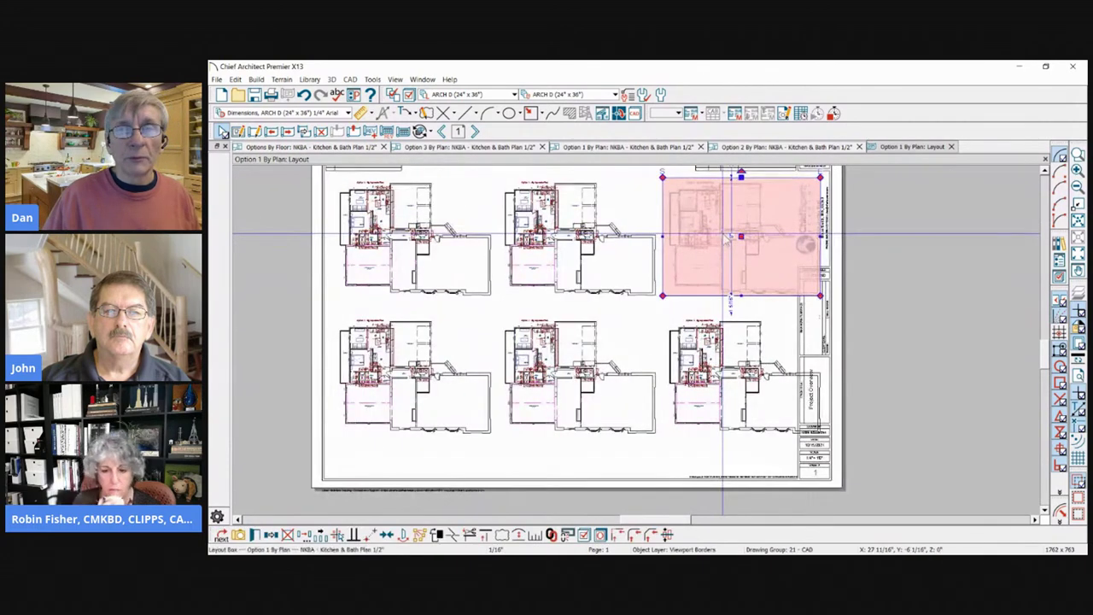
click(458, 376)
key(Escape)
click(720, 391)
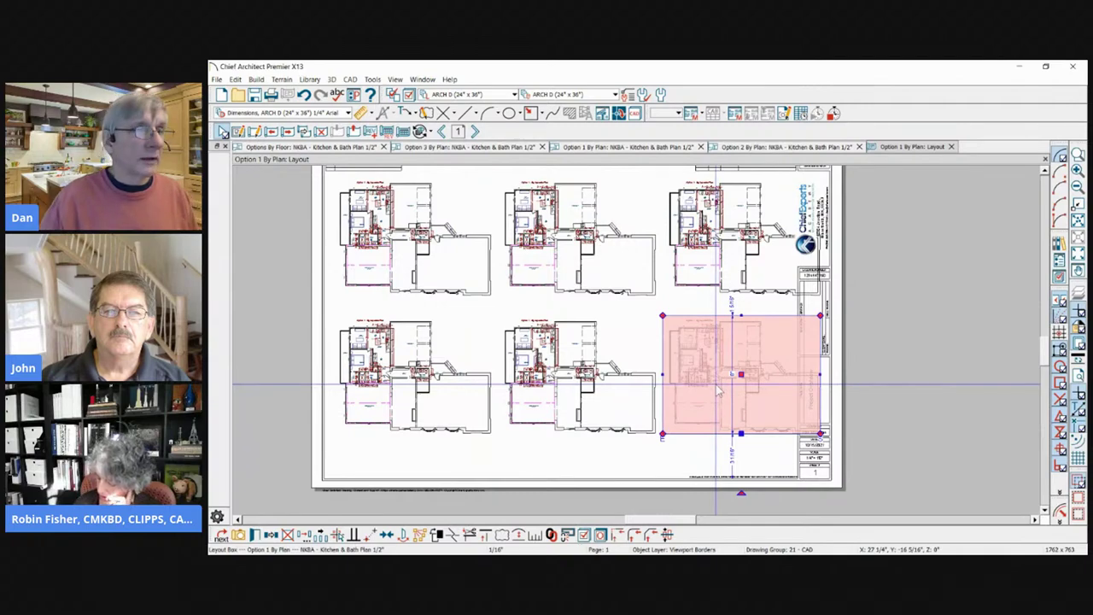
click(370, 188)
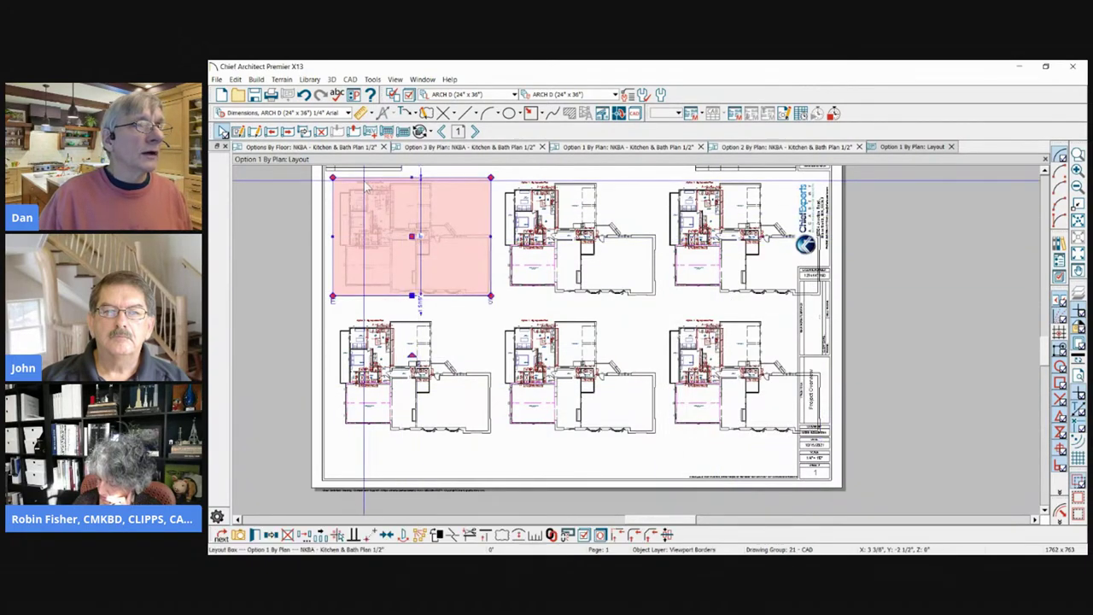
scroll(368, 188, up, 3)
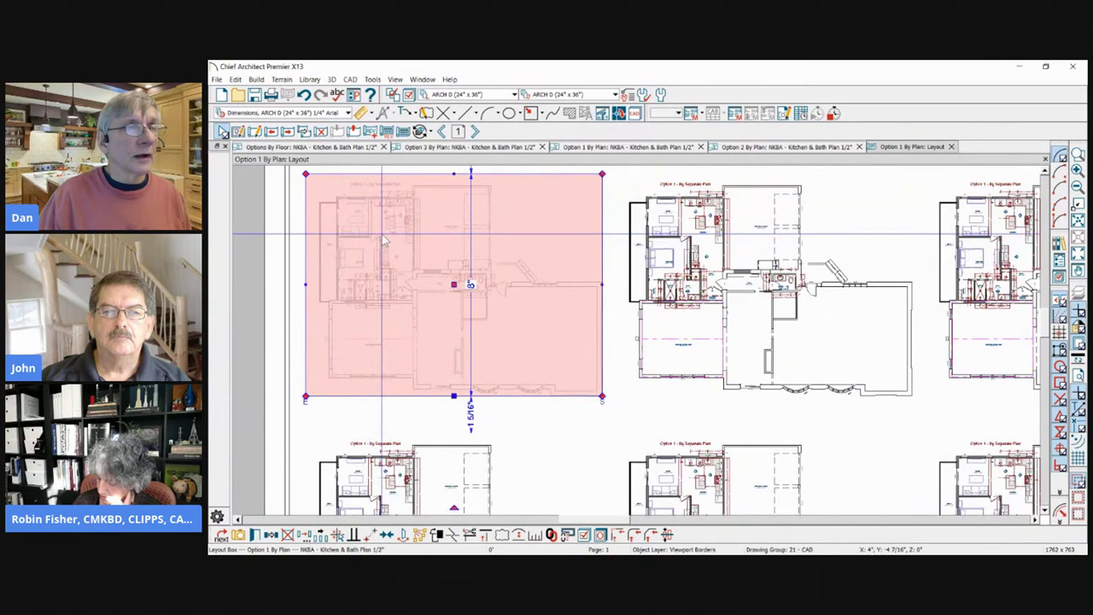
scroll(384, 242, down, 2)
click(565, 198)
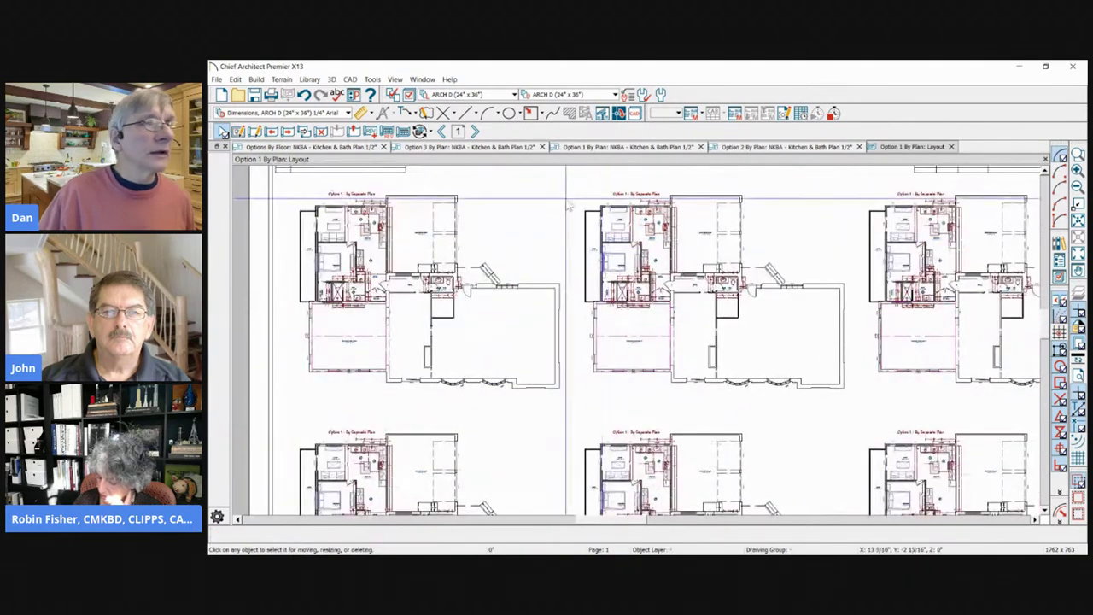
scroll(598, 205, up, 2)
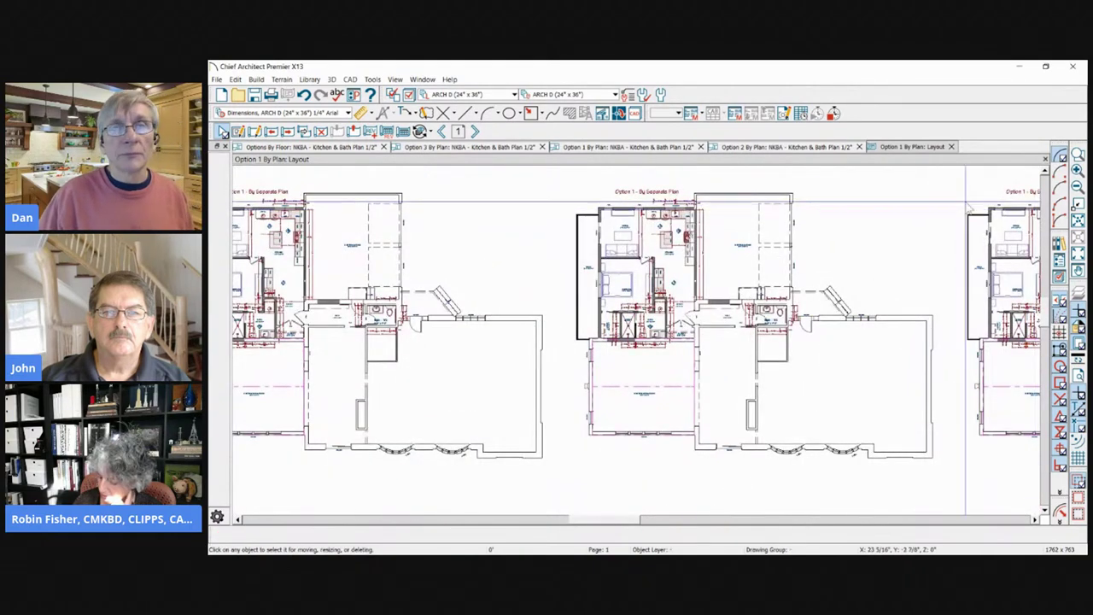
click(580, 222)
scroll(568, 218, down, 2)
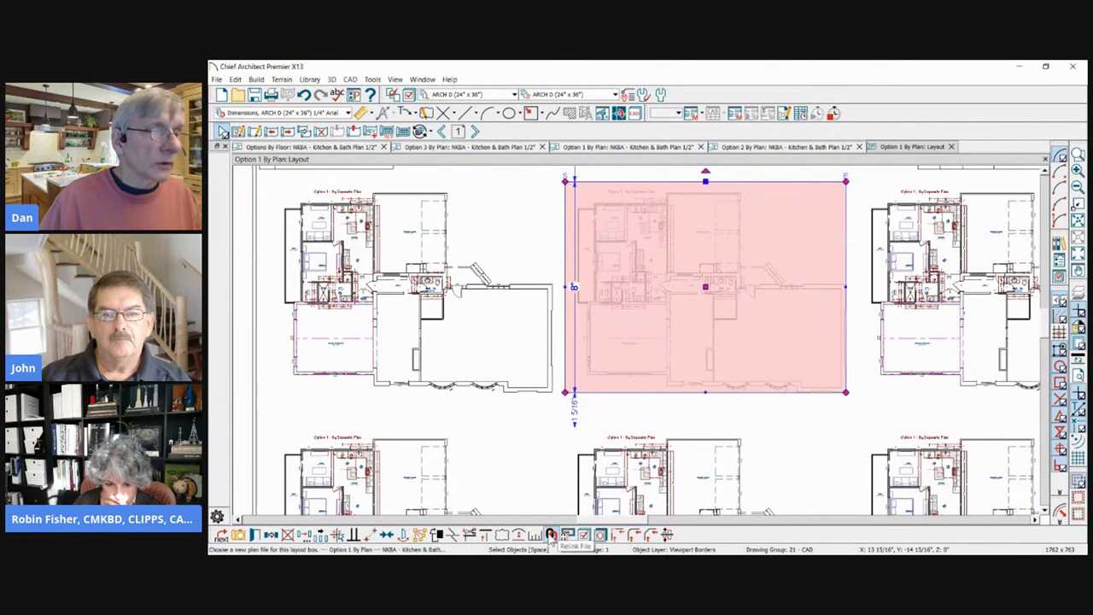
Step: Relink the top-middle view to Option 2 By Plan.plan
click(567, 535)
drag(557, 84, 661, 287)
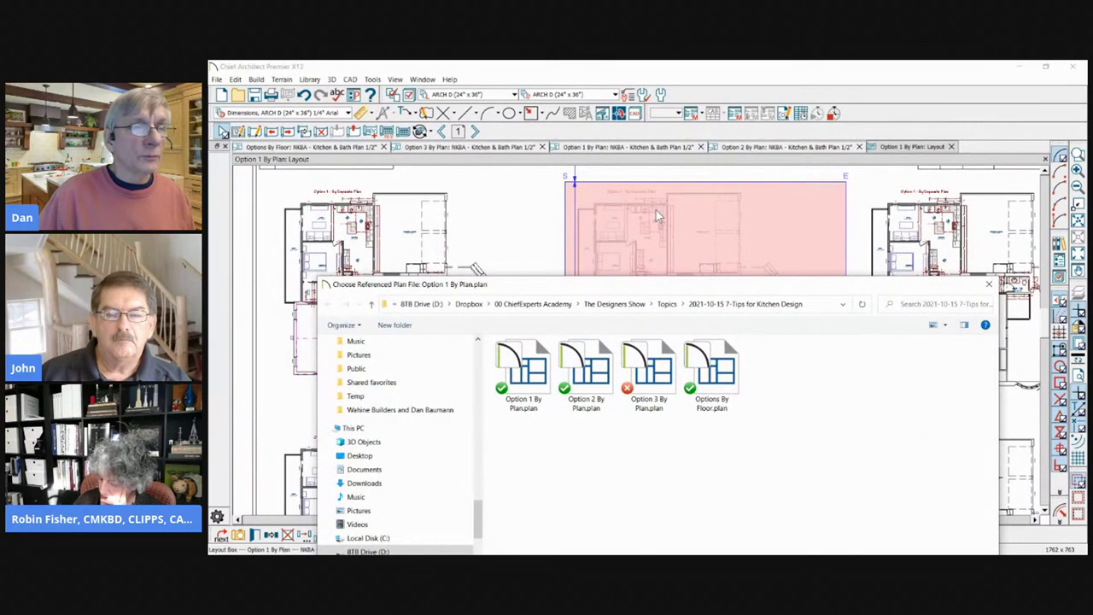
drag(656, 210, 650, 220)
click(589, 303)
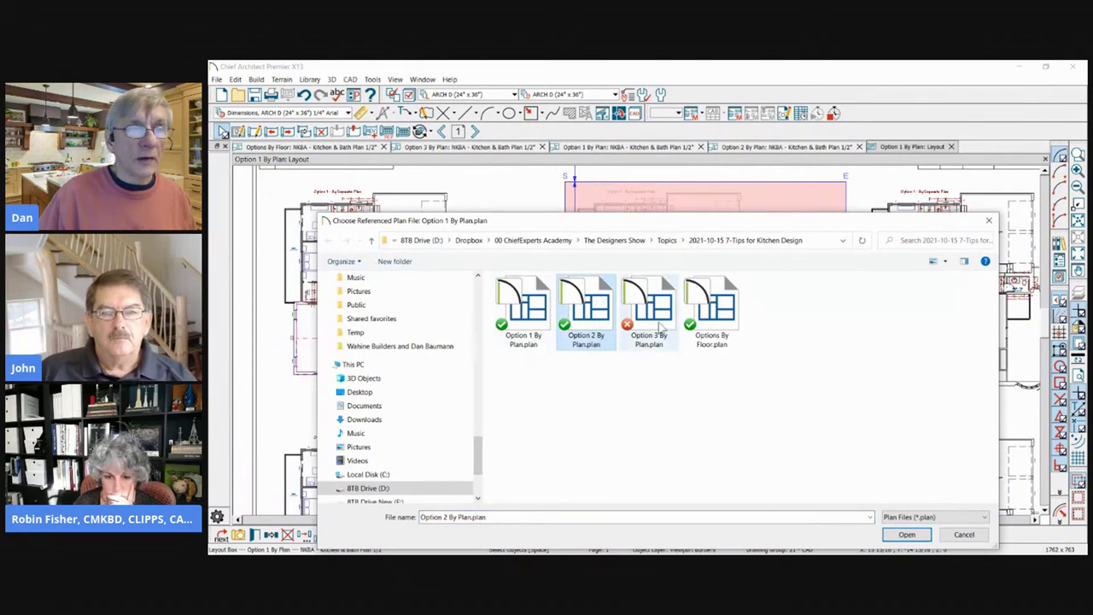
click(904, 533)
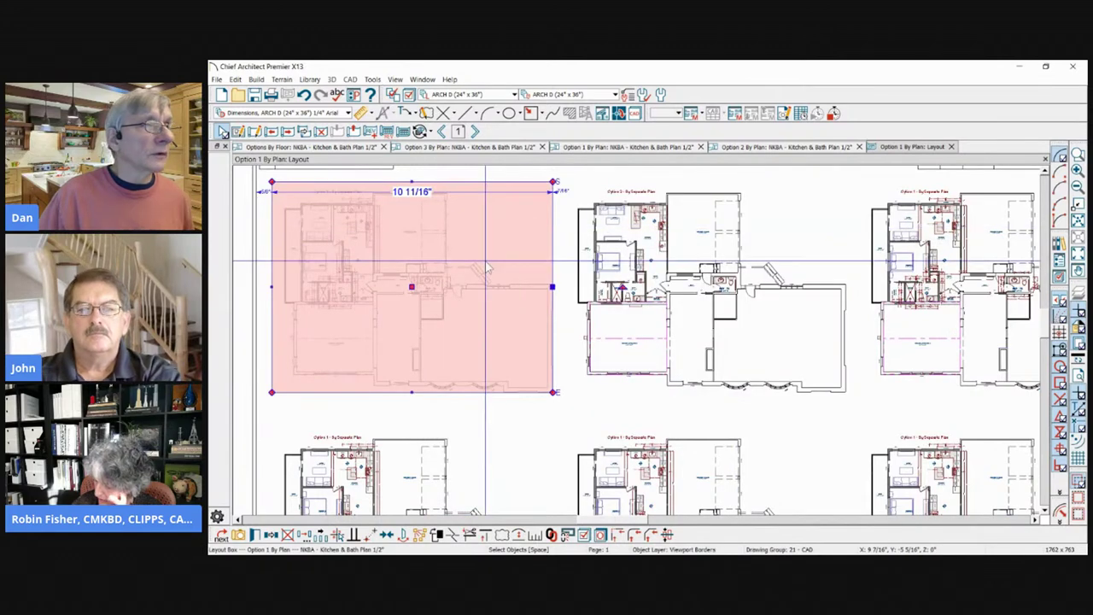
key(Escape)
Step: Relink the top-right view to Option 3 By Plan.plan
click(948, 282)
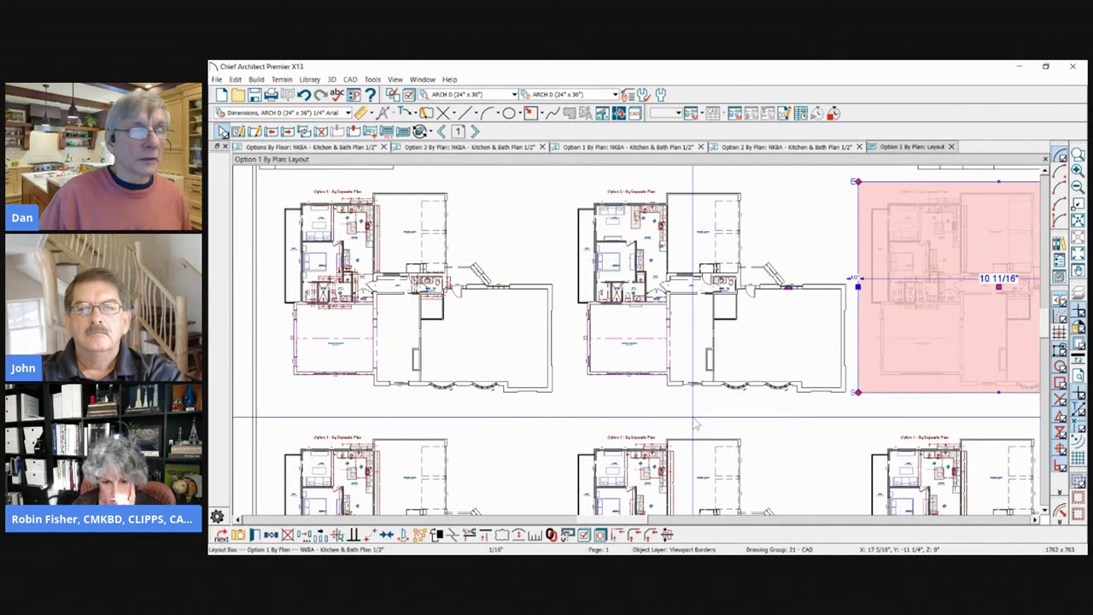
click(552, 535)
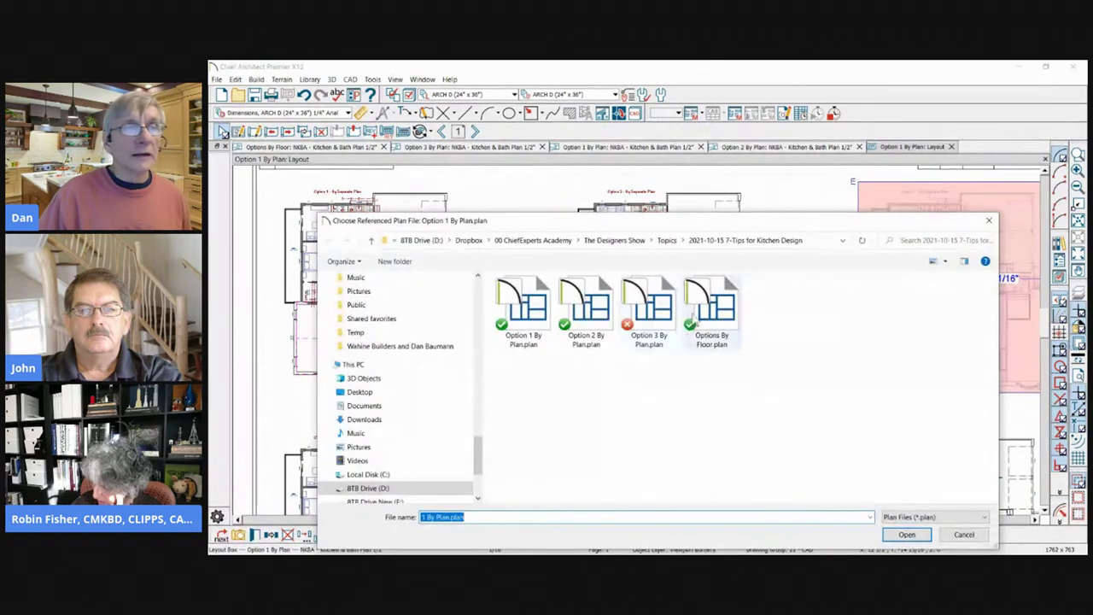
click(639, 307)
click(906, 535)
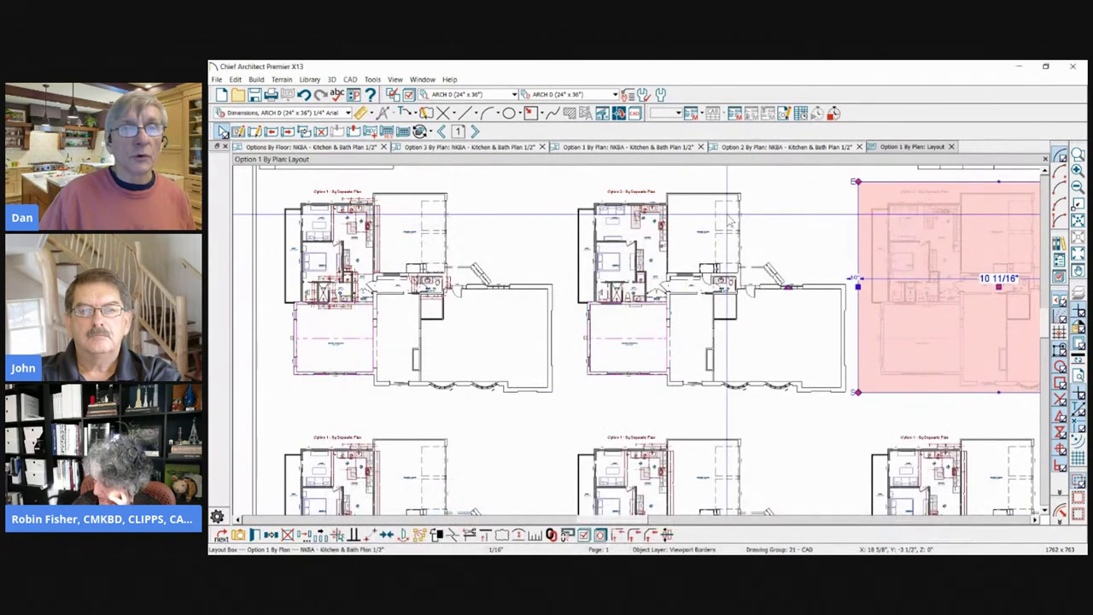
scroll(758, 225, down, 2)
scroll(758, 225, down, 1)
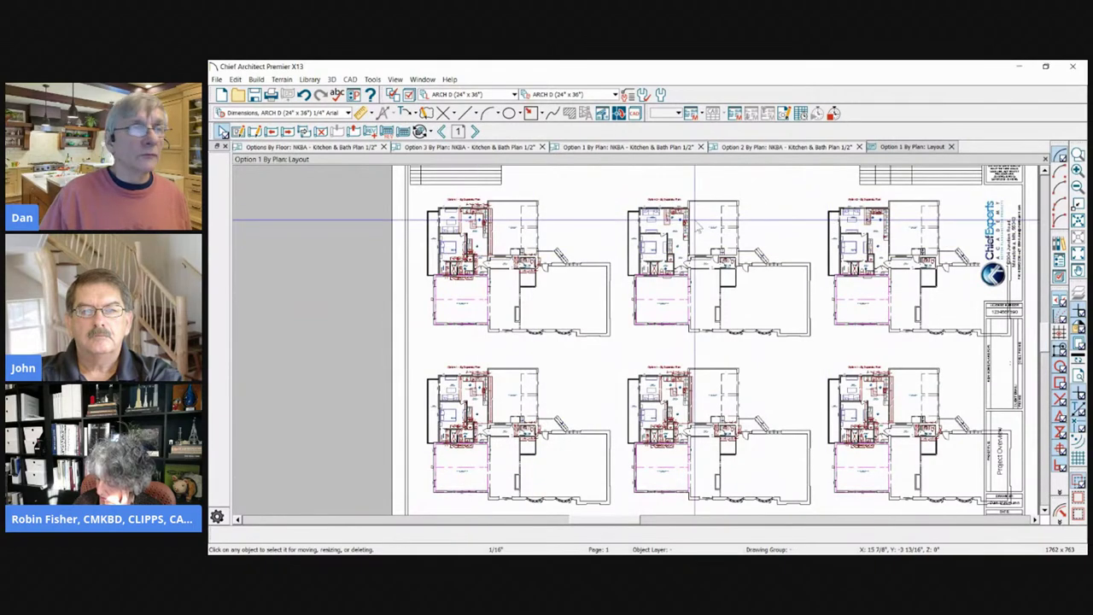
Step: Relink the bottom-left view to Options By Floor.plan so it shows Option 1 - By Floor
scroll(621, 418, down, 2)
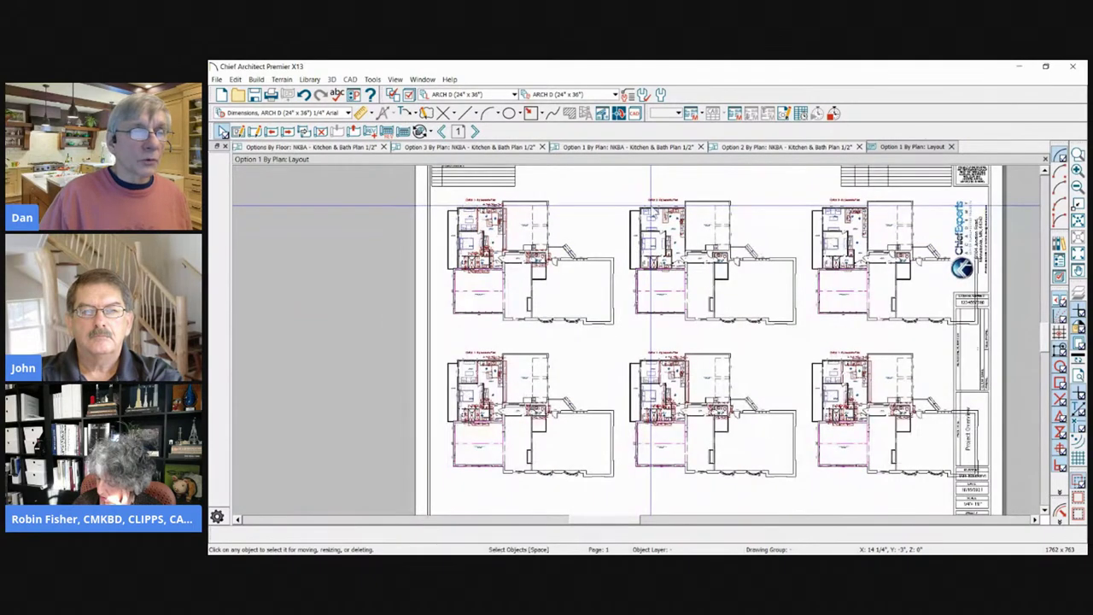
scroll(621, 418, up, 2)
scroll(610, 417, up, 1)
click(472, 372)
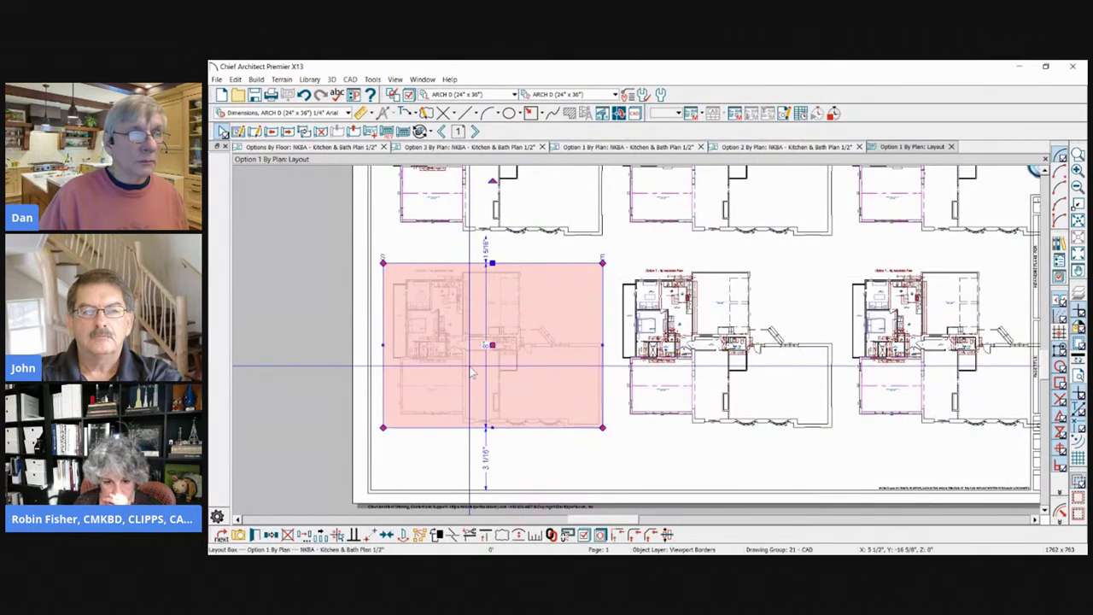
click(550, 536)
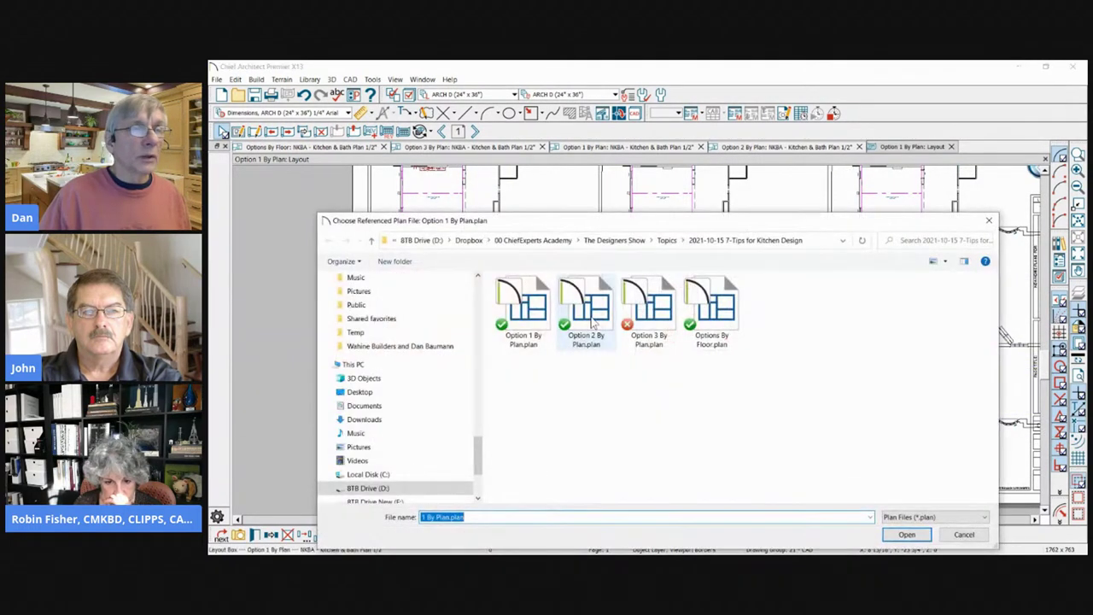
click(717, 341)
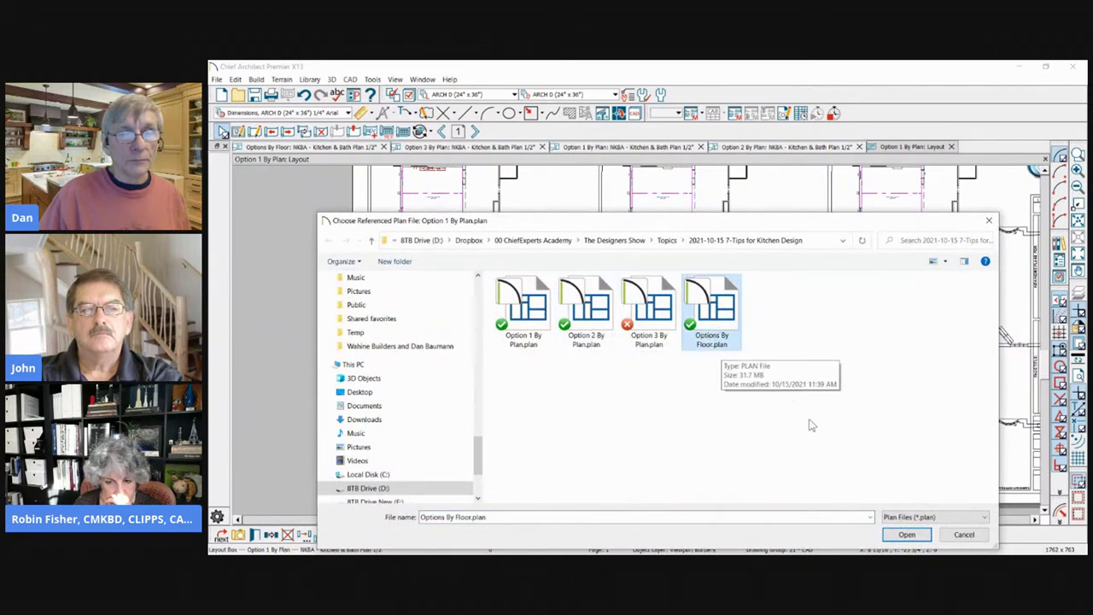
click(901, 534)
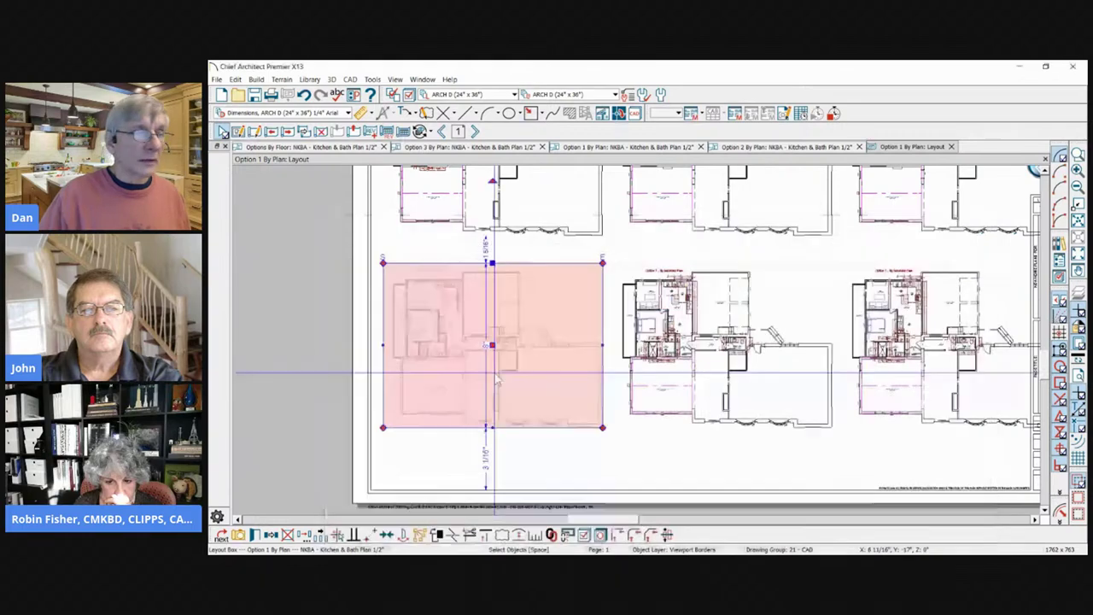
click(488, 317)
scroll(398, 333, up, 4)
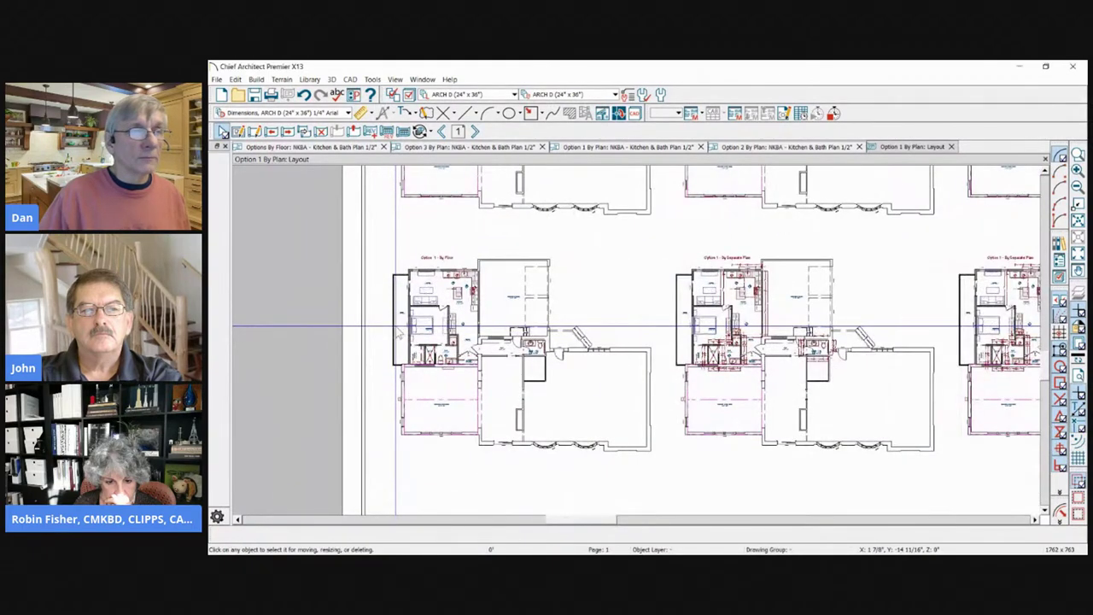
scroll(466, 260, down, 3)
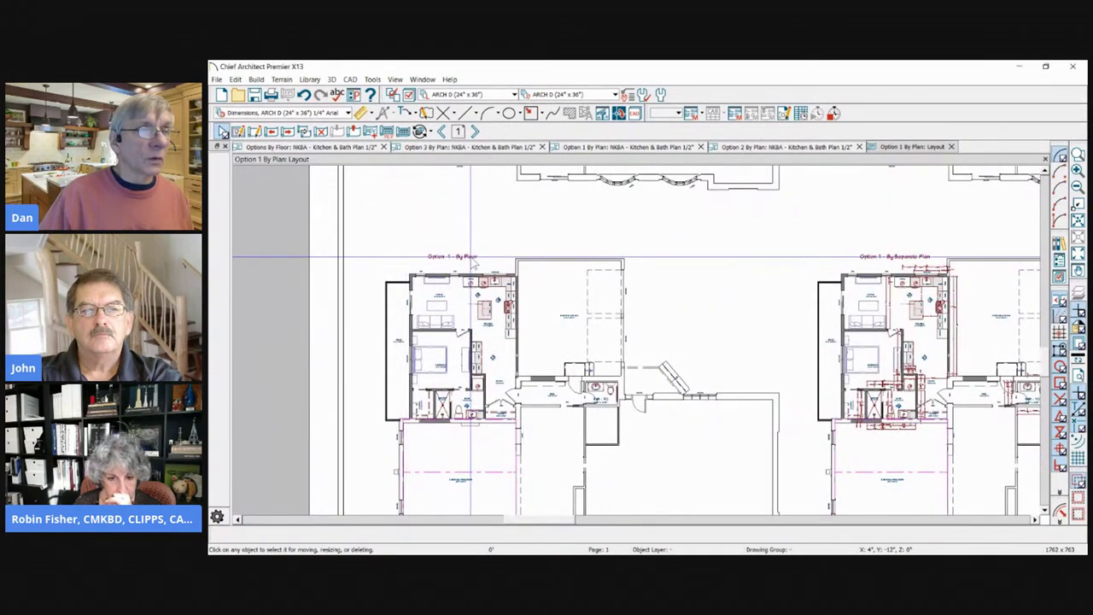
click(846, 362)
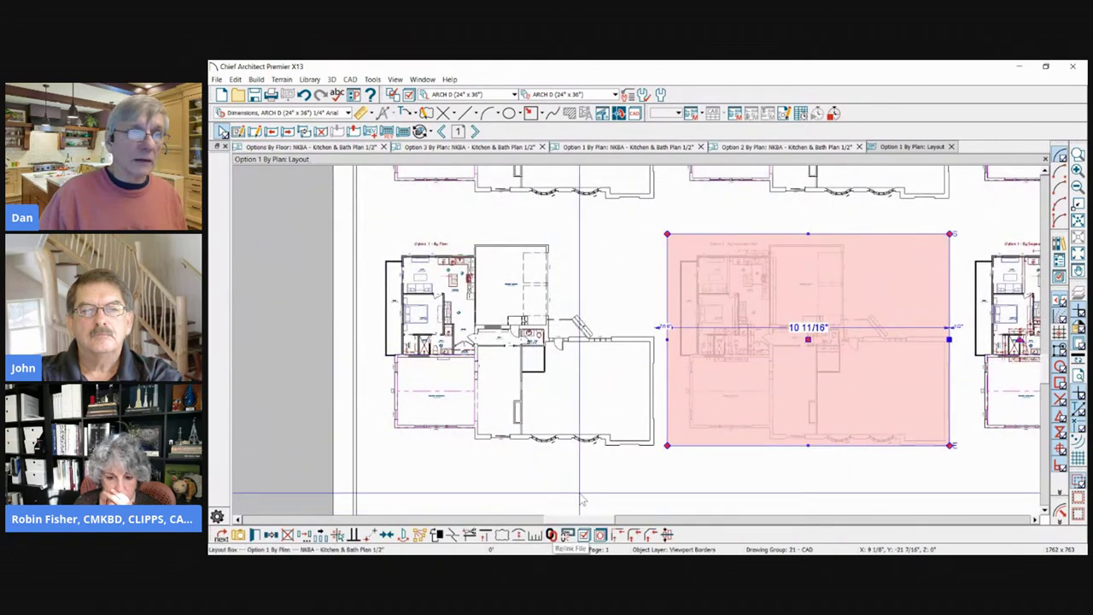
Step: In Layout Box Specification, keep the view's Current Floor at 1st Floor and confirm
click(254, 535)
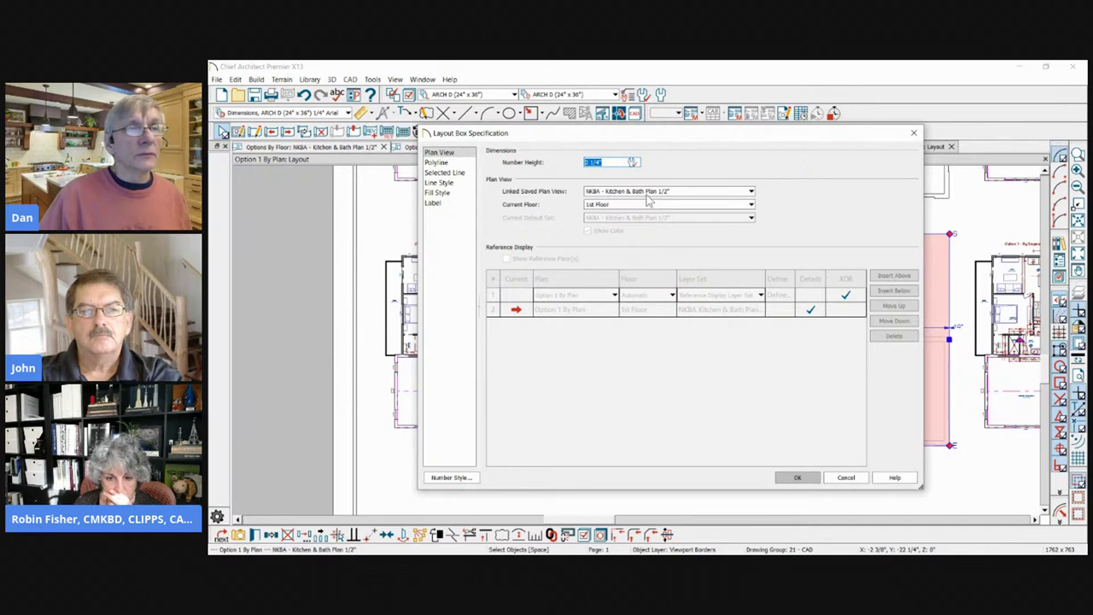
click(610, 207)
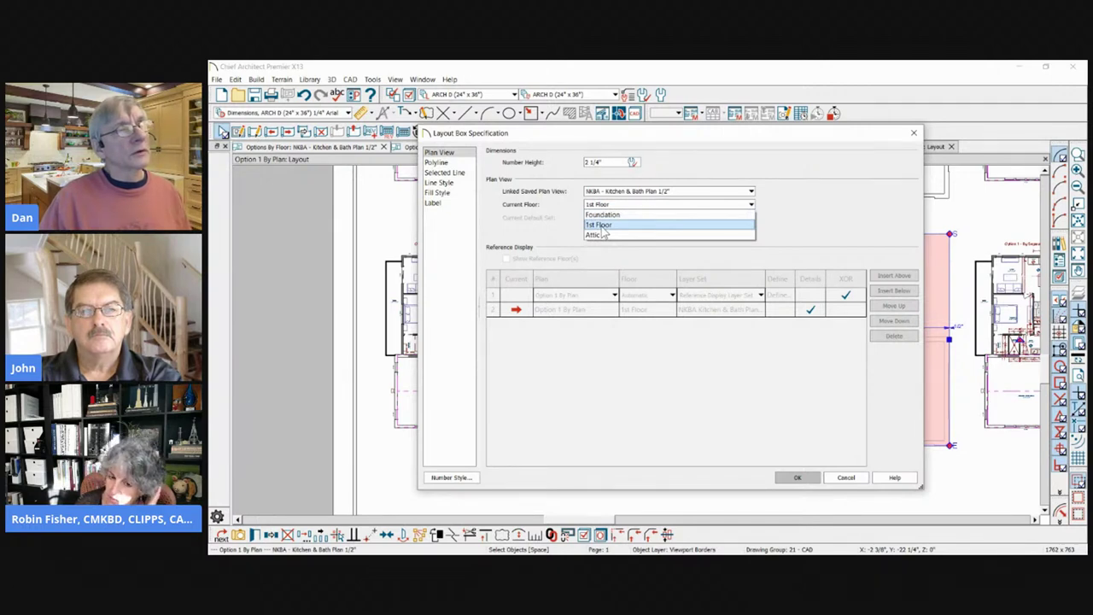
click(601, 225)
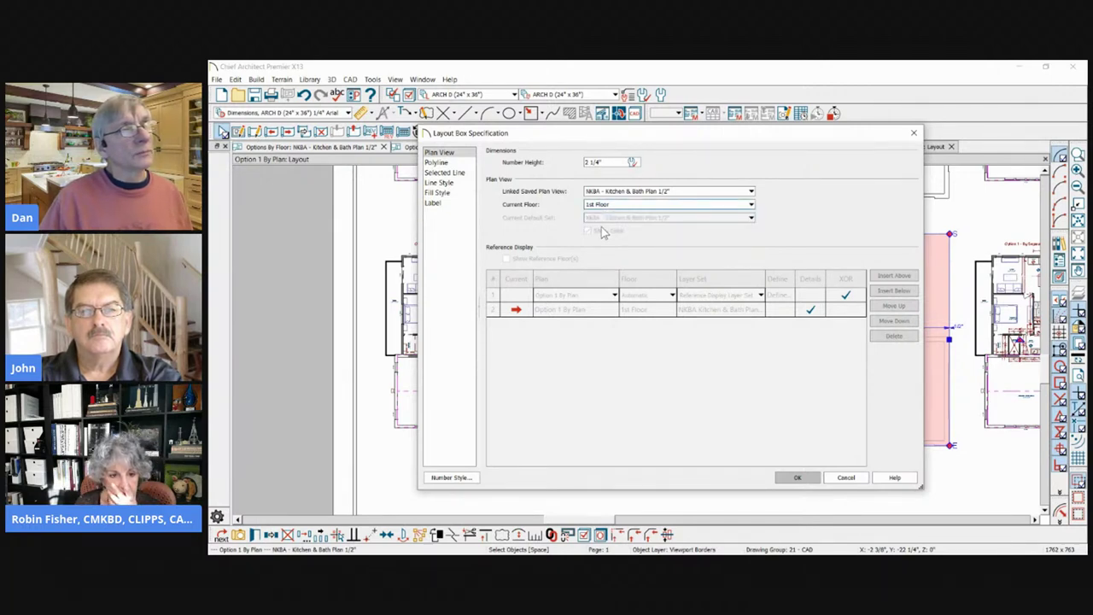
click(833, 479)
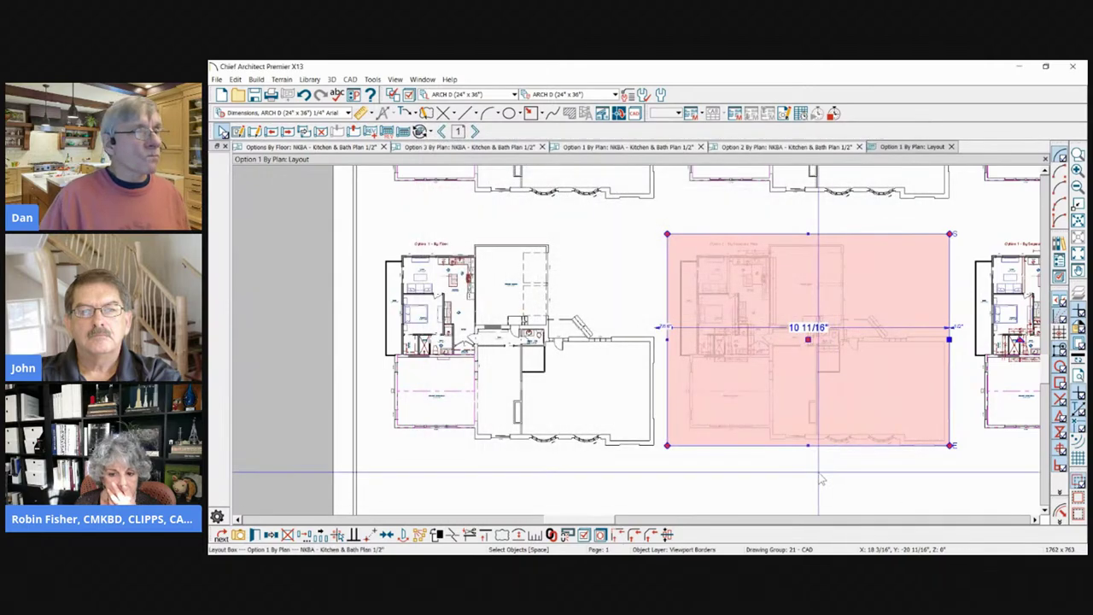
click(497, 309)
key(Tab)
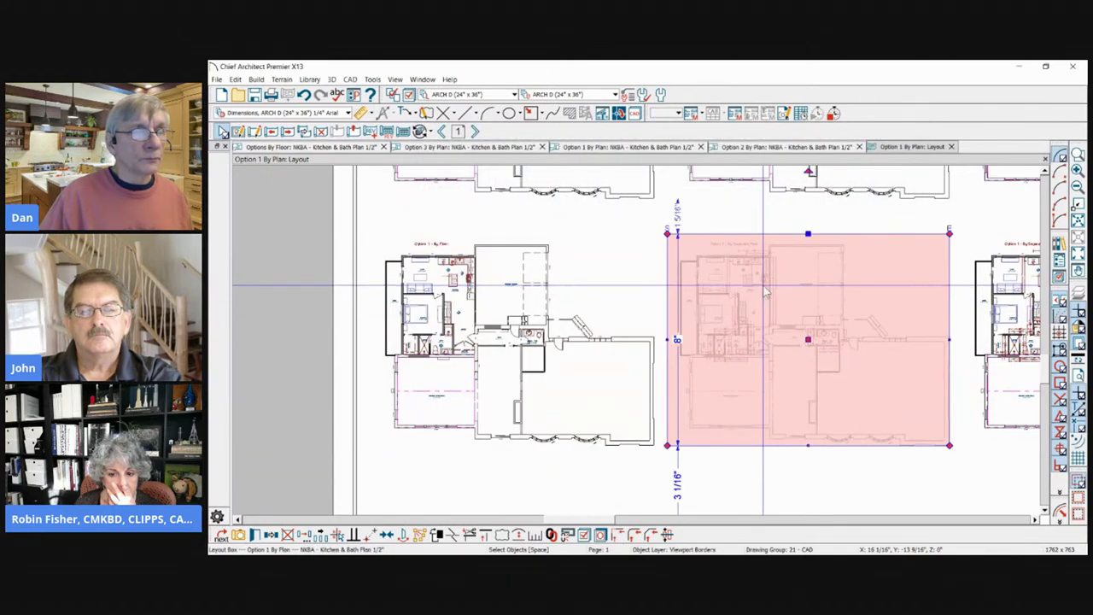
Step: Delete the two right bottom-row views and copy the bottom-left Options By Floor view into both slots
scroll(475, 277, down, 8)
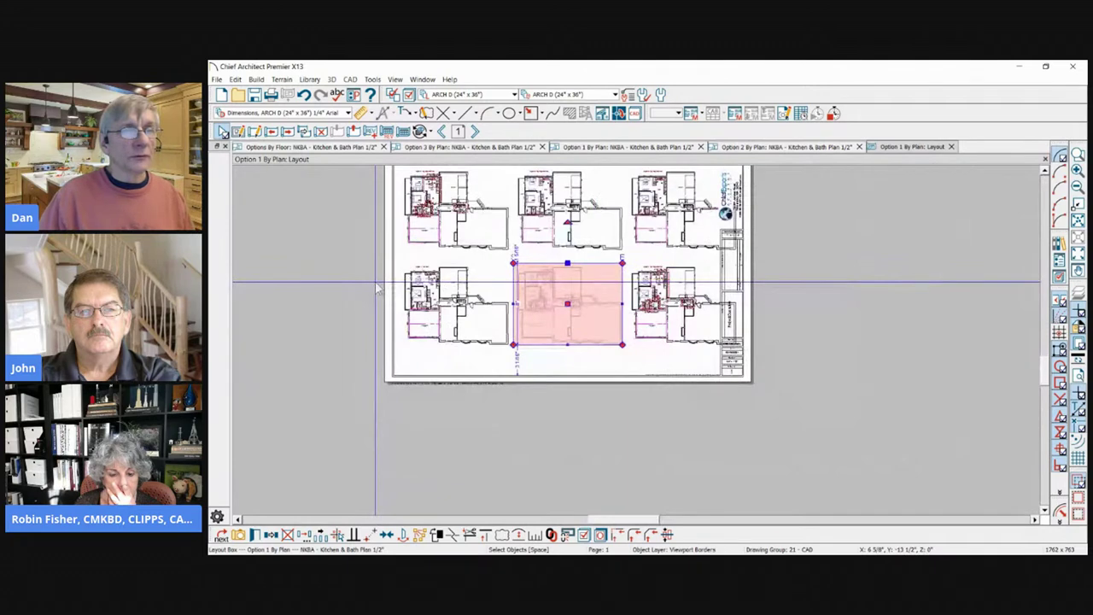
key(Escape)
click(631, 295)
key(Delete)
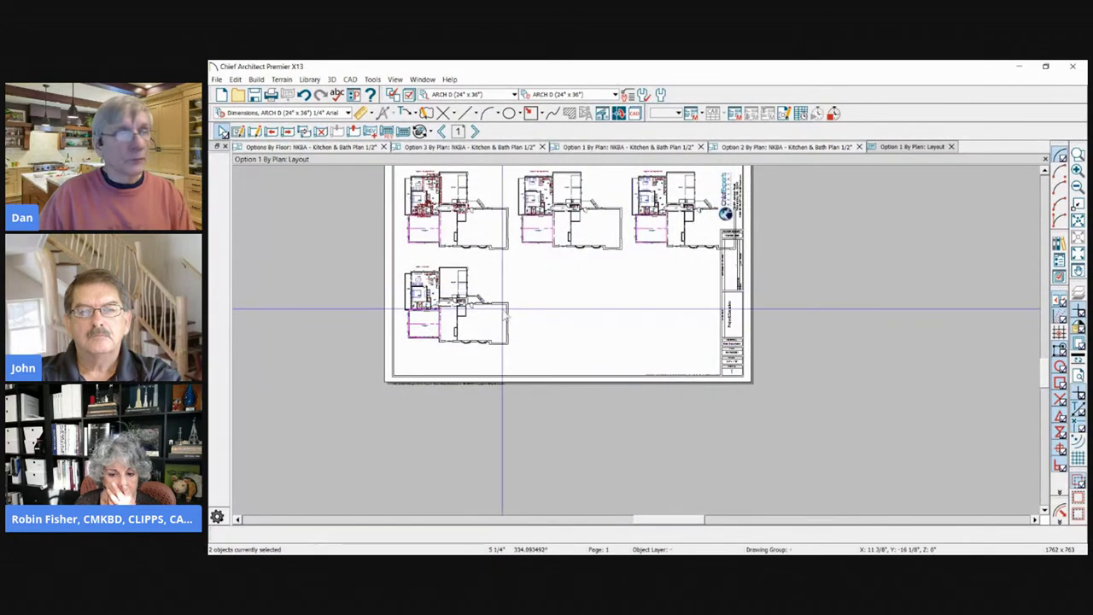
click(461, 339)
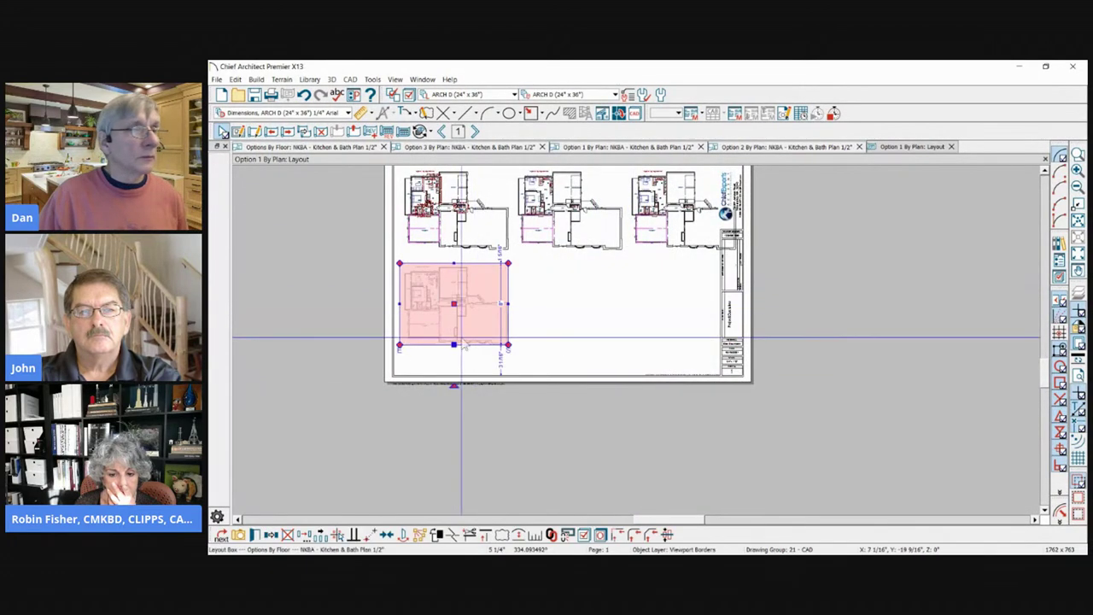
click(320, 534)
drag(453, 304, 692, 312)
scroll(573, 302, up, 2)
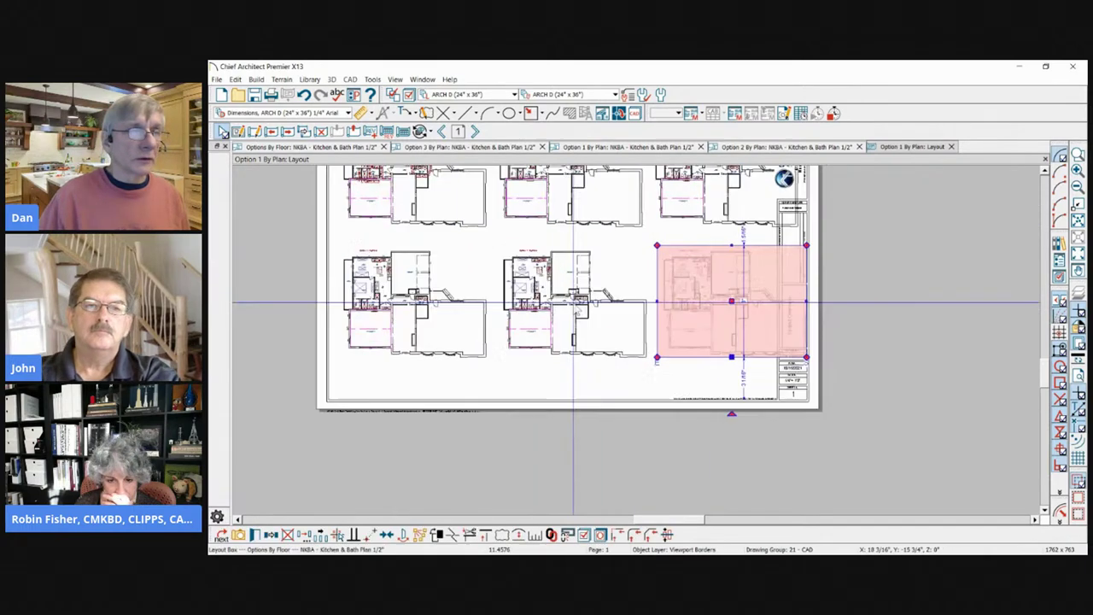
click(573, 301)
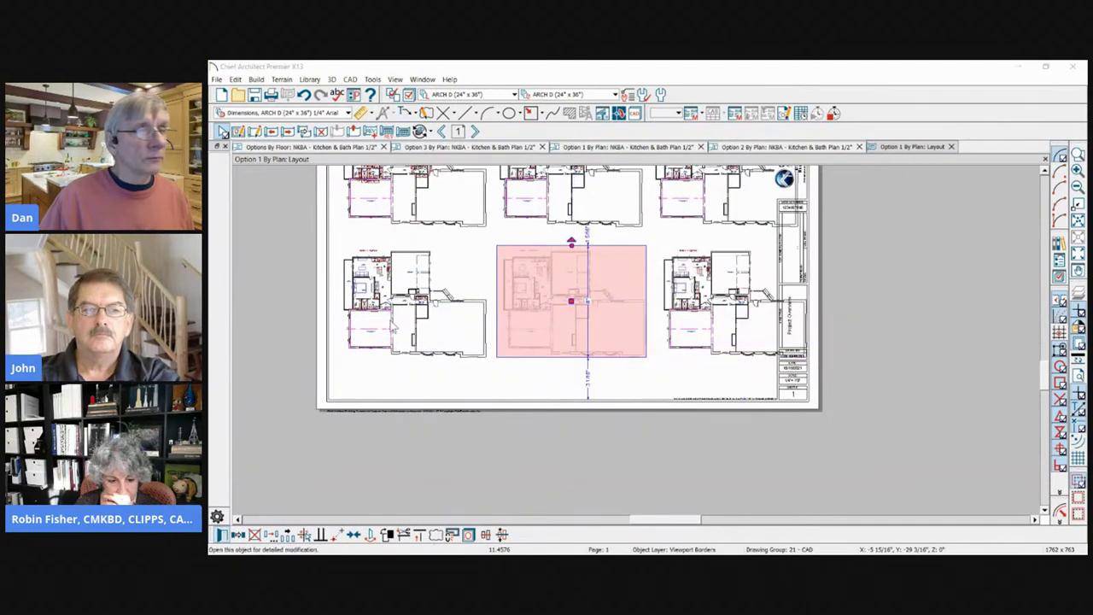
Step: Set the bottom-middle view's Current Floor to 2nd Floor
click(238, 535)
click(600, 185)
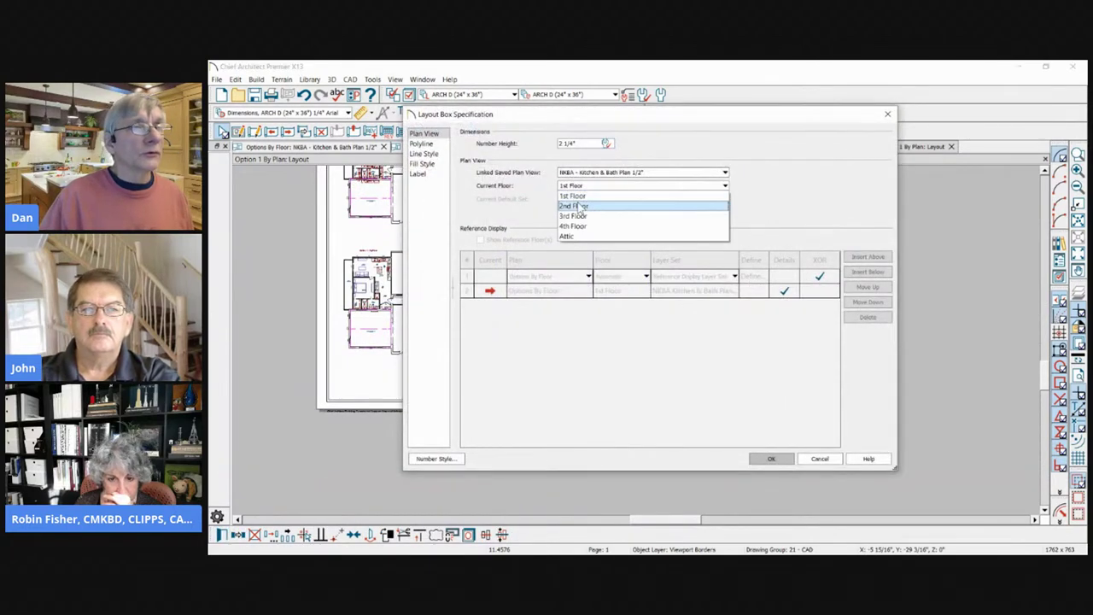
click(580, 207)
click(758, 461)
Step: Set the bottom-right view's Current Floor to 3rd Floor
click(734, 333)
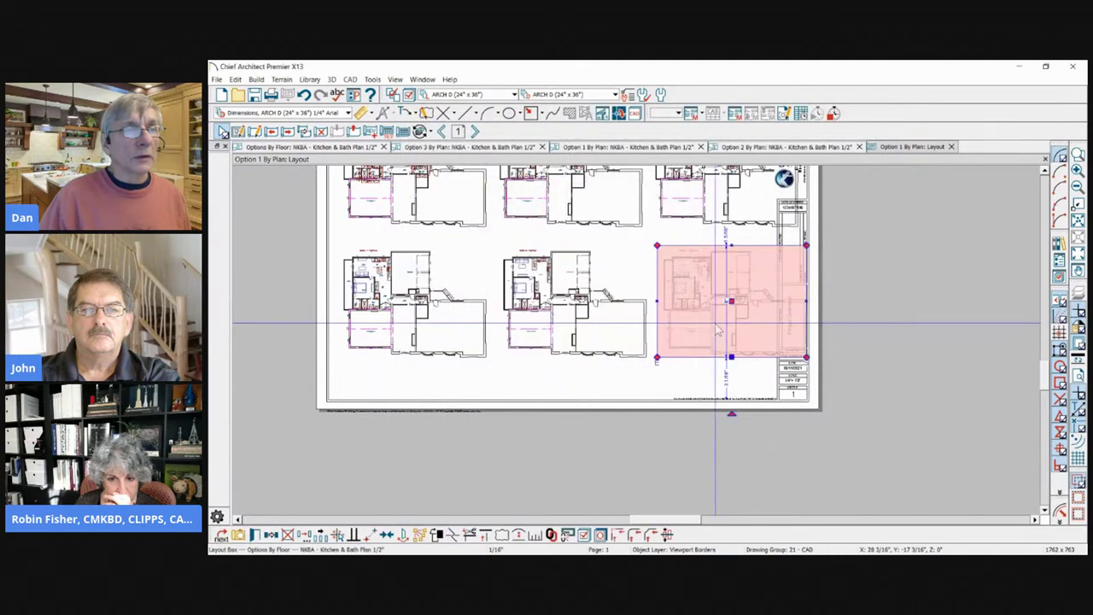
click(254, 534)
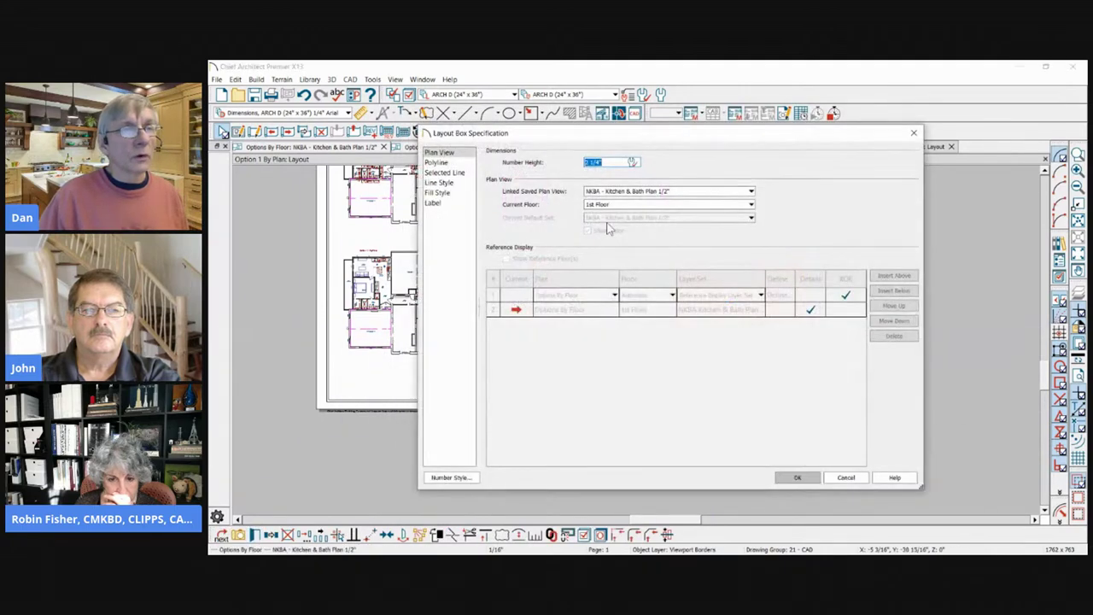
click(615, 204)
click(620, 235)
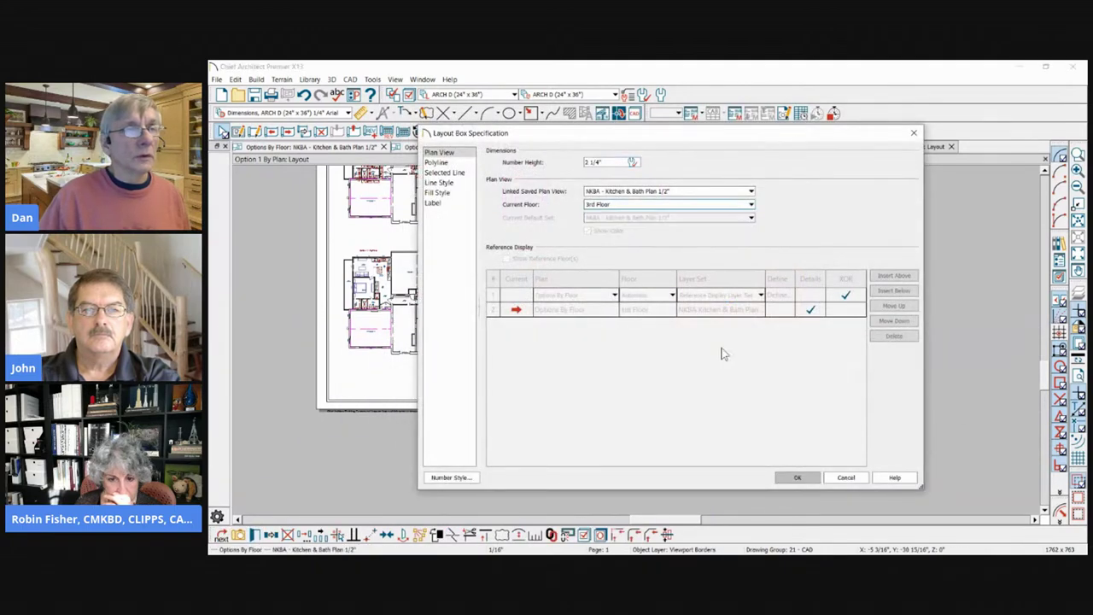
click(796, 478)
scroll(724, 316, up, 4)
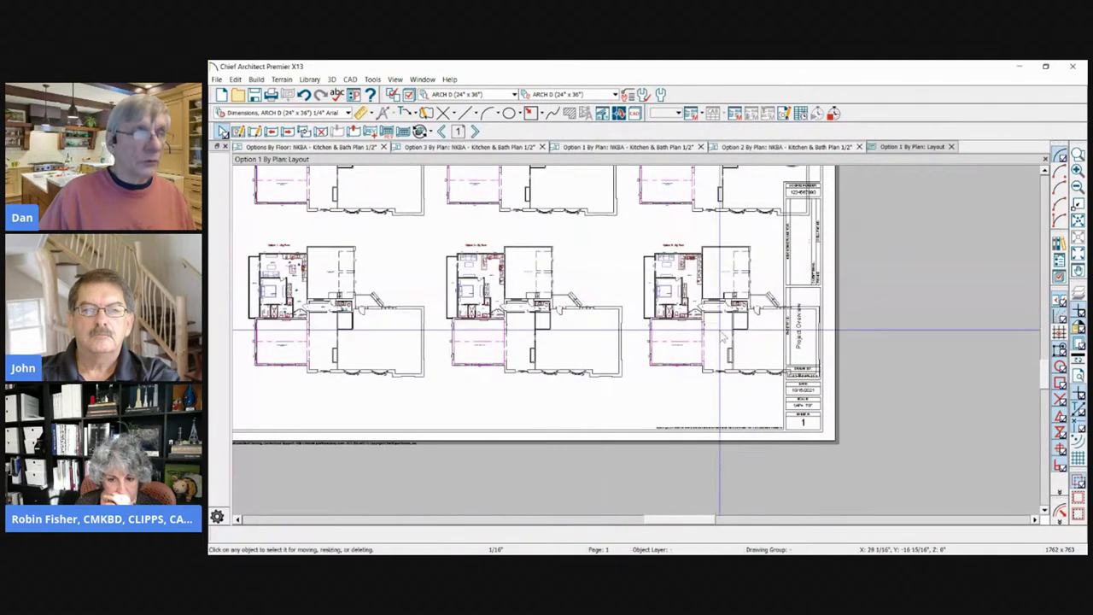
scroll(722, 337, down, 1)
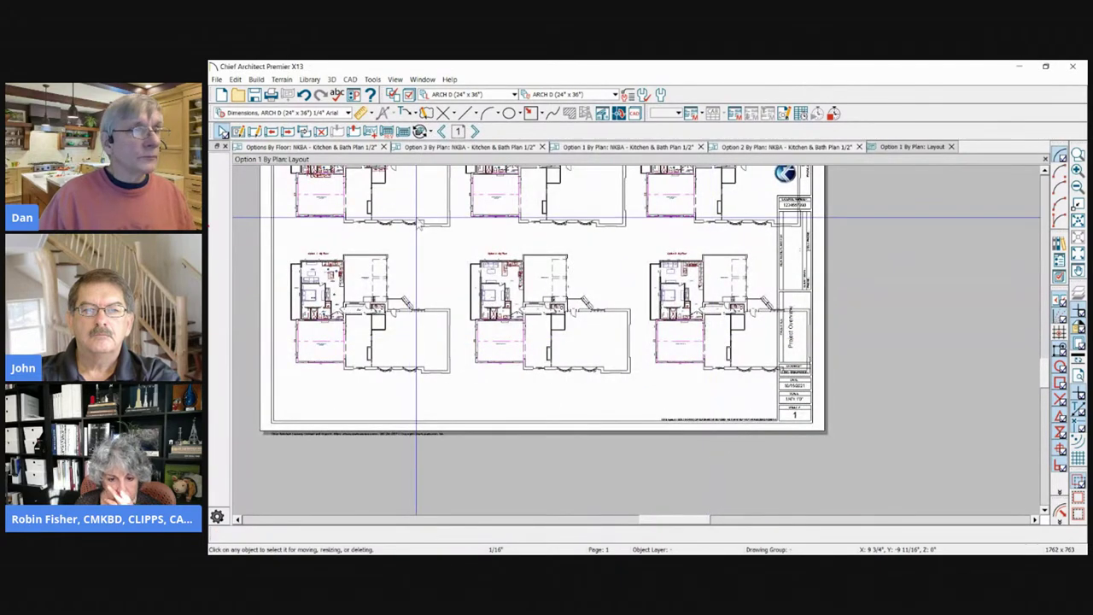
mouse_move(289, 241)
mouse_down()
mouse_move(708, 390)
mouse_move(794, 398)
mouse_up()
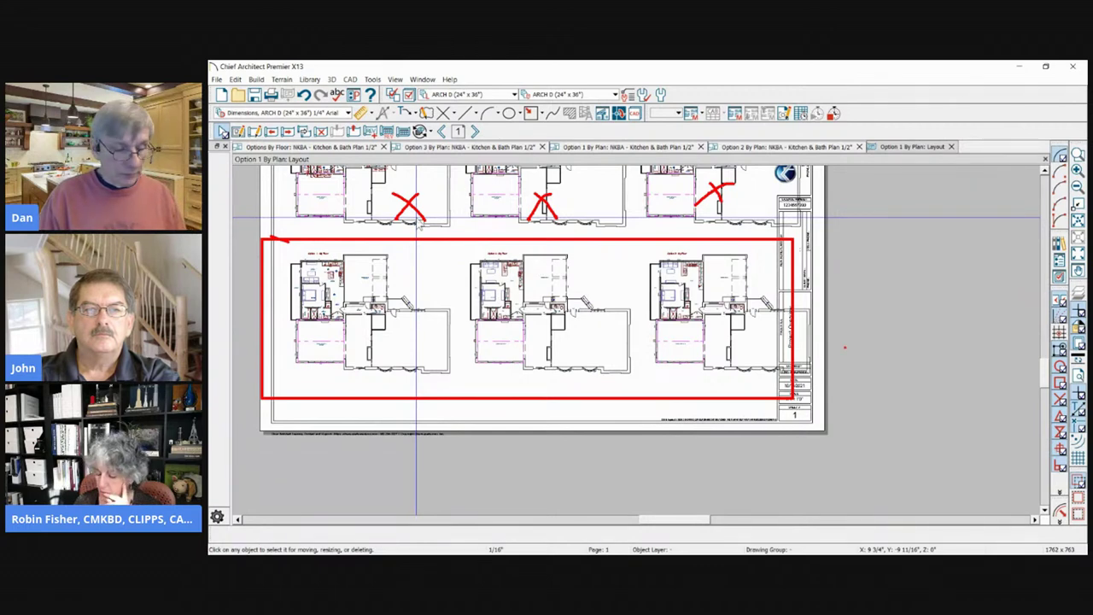
scroll(417, 223, down, 4)
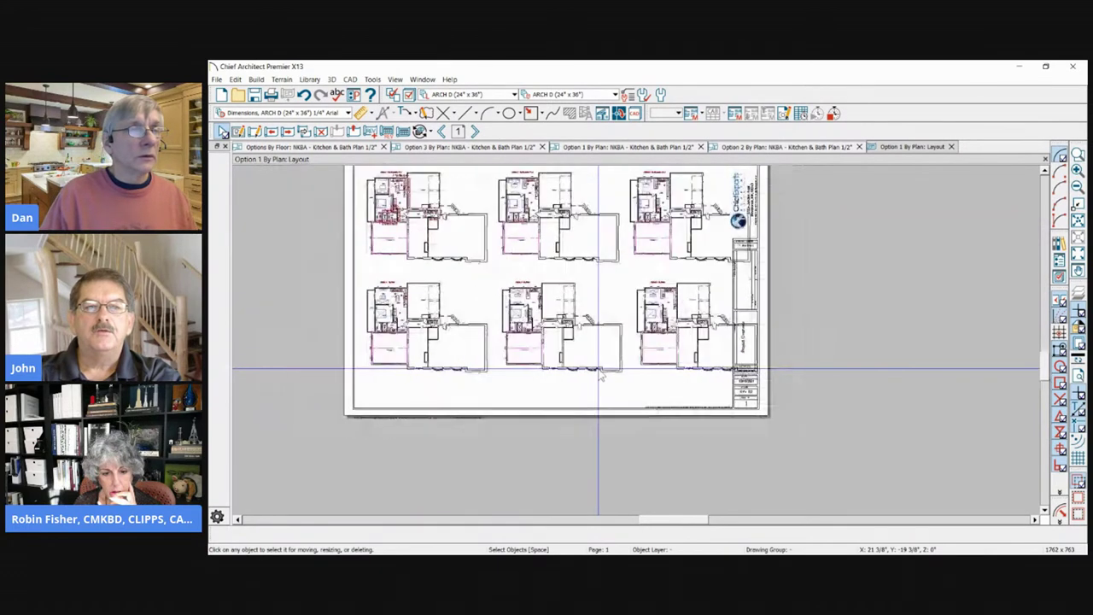
scroll(375, 190, up, 2)
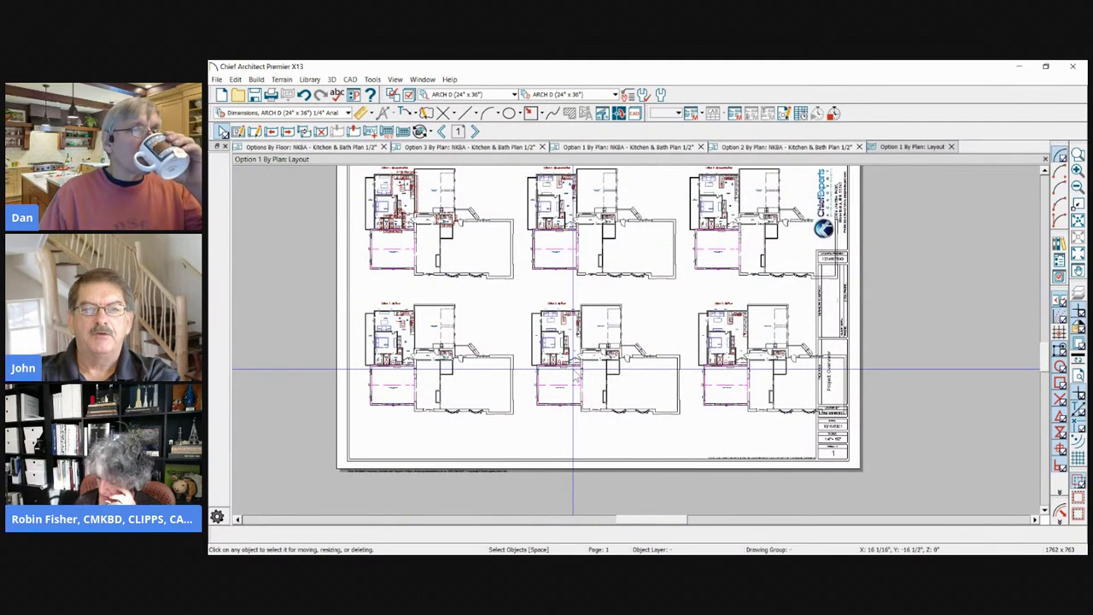
click(598, 221)
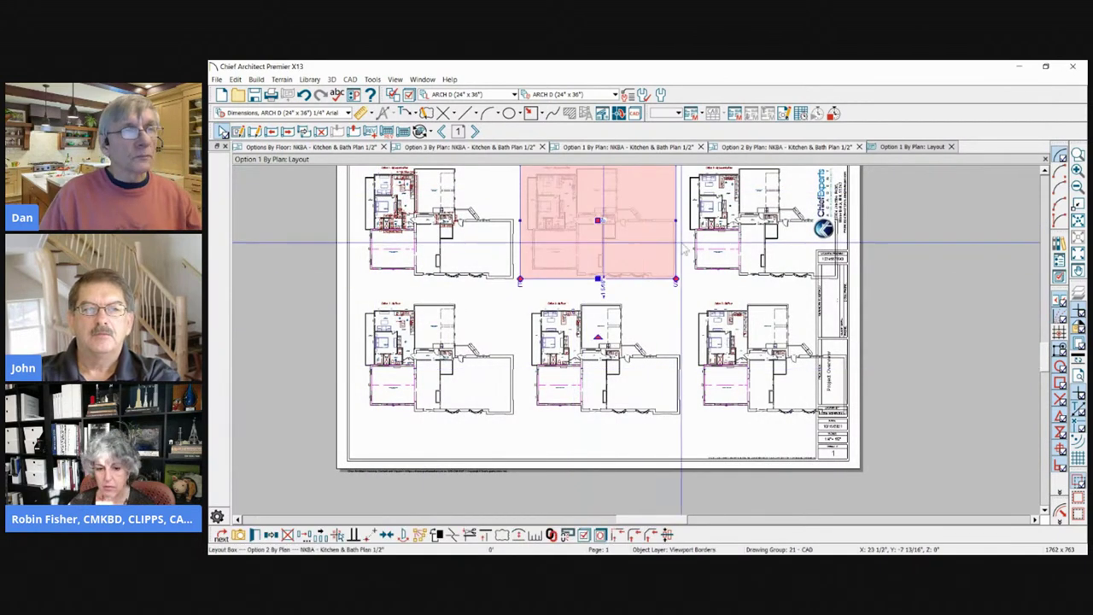
click(696, 220)
click(450, 242)
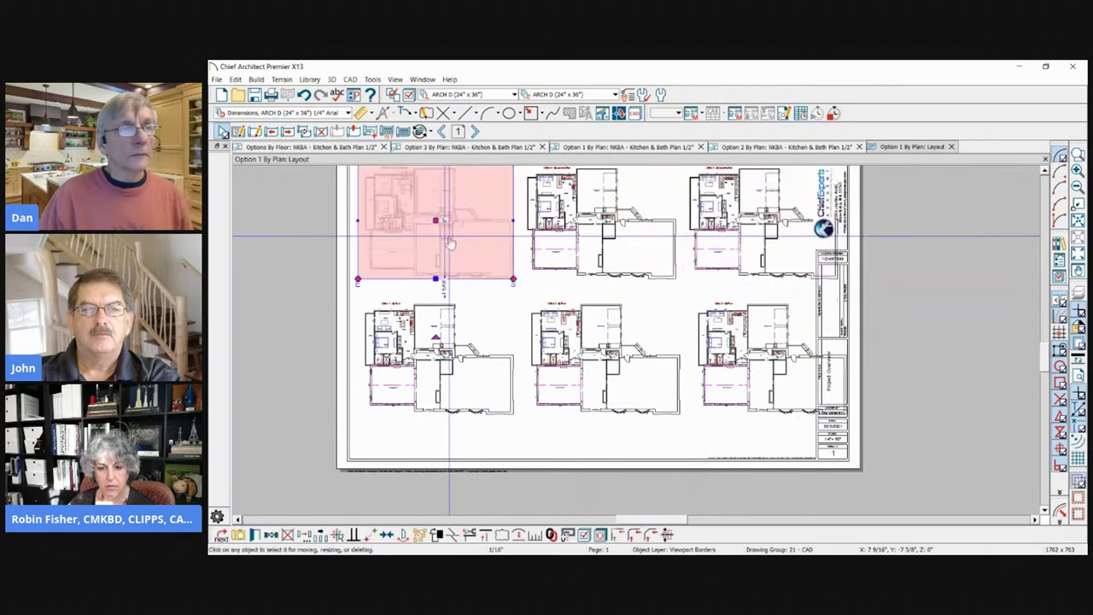
click(254, 535)
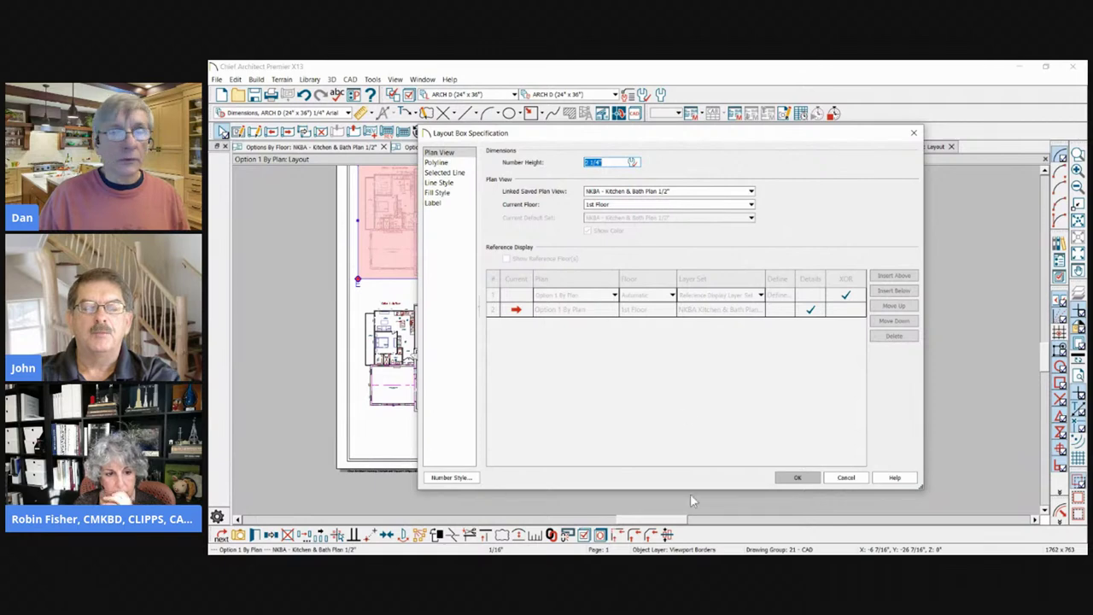
click(859, 479)
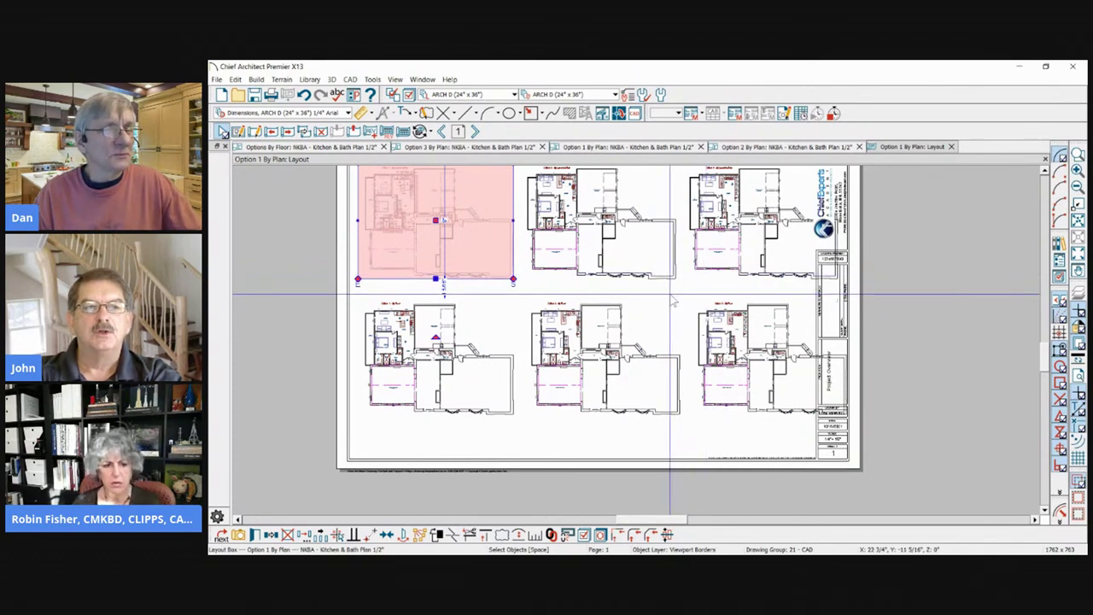
Step: Bring up the Tools > Layout submenu with the Referenced Plan Files command
click(369, 80)
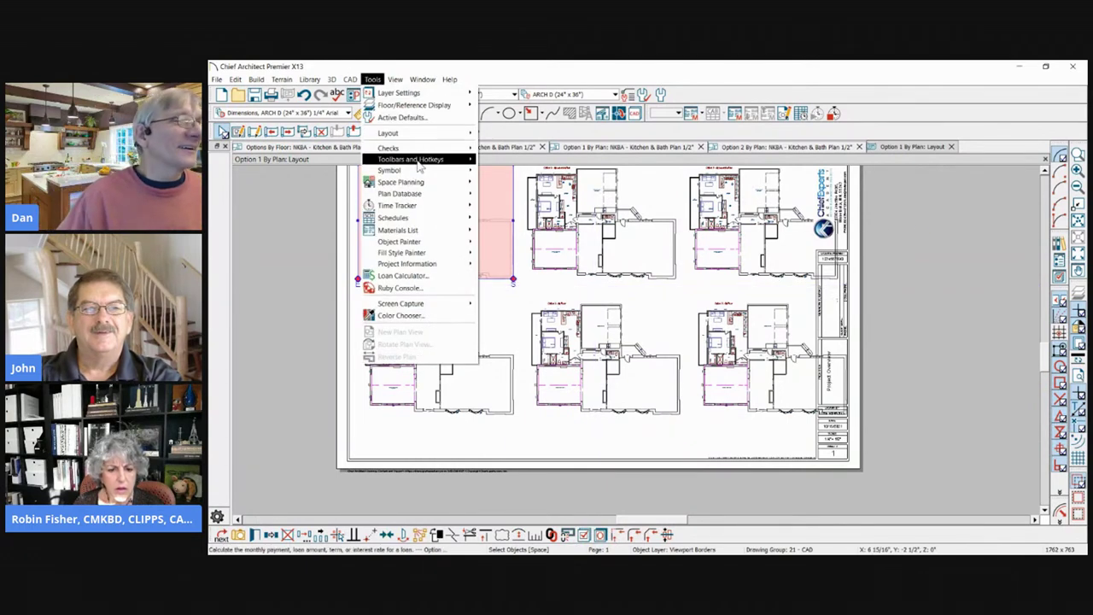
mouse_move(444, 135)
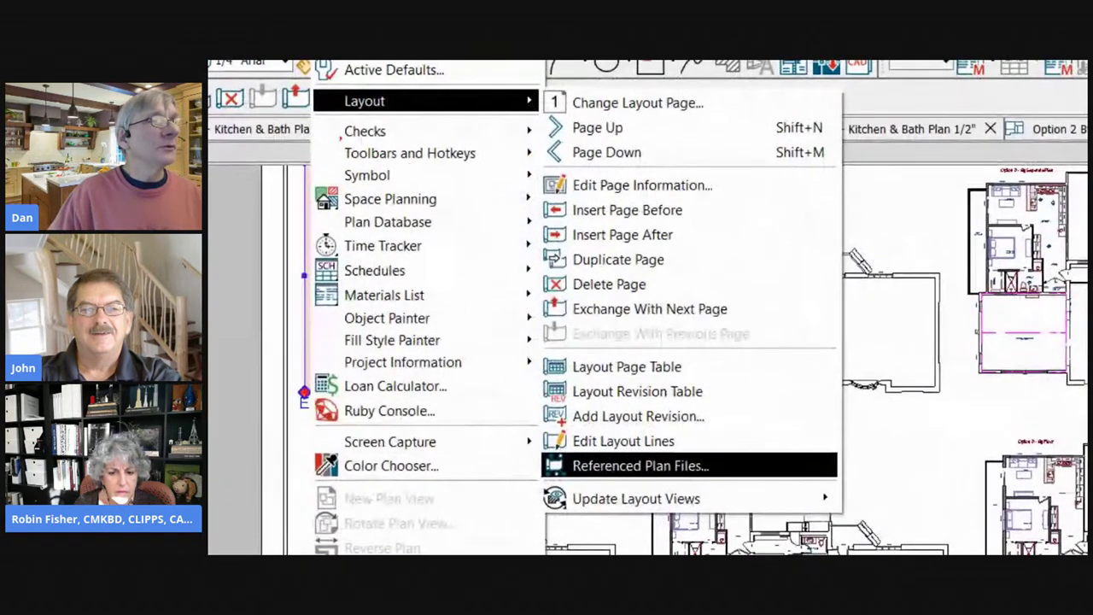
drag(298, 104, 347, 100)
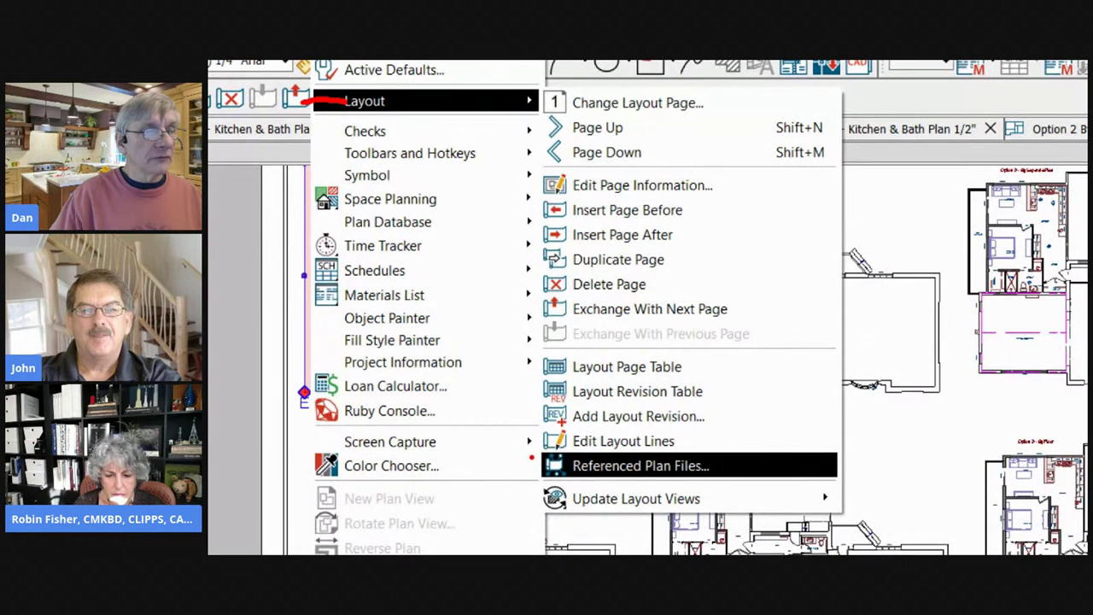
drag(533, 443, 748, 487)
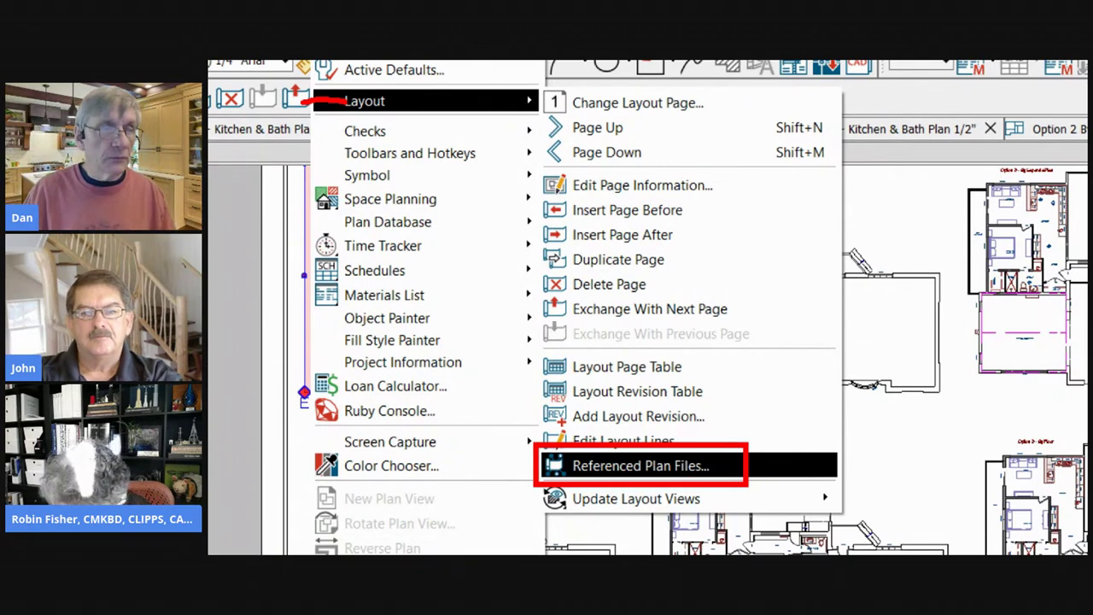
key(Escape)
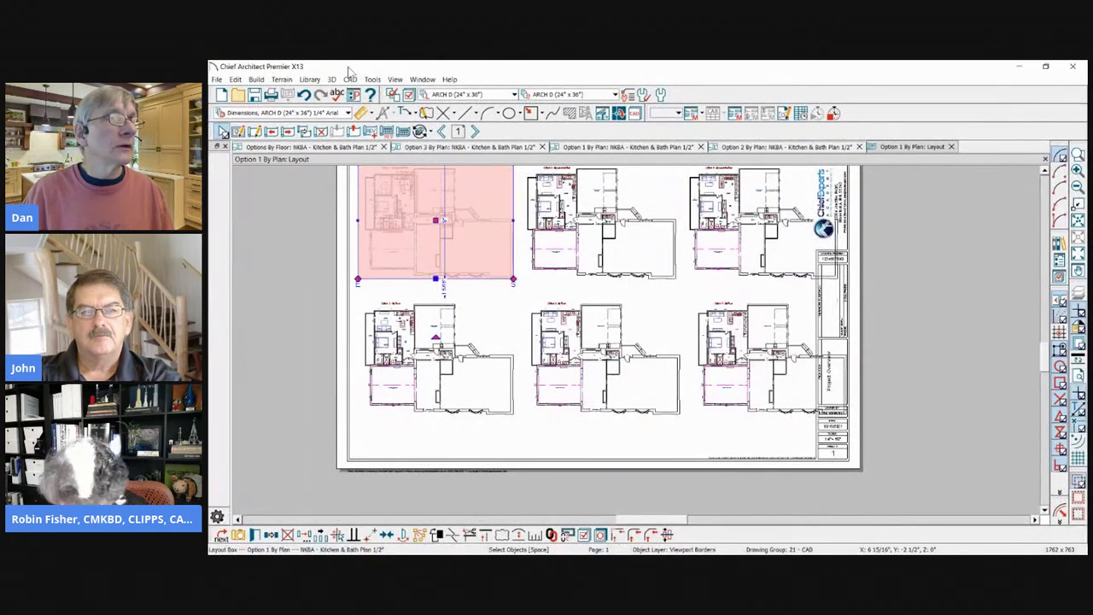
click(372, 79)
mouse_move(410, 133)
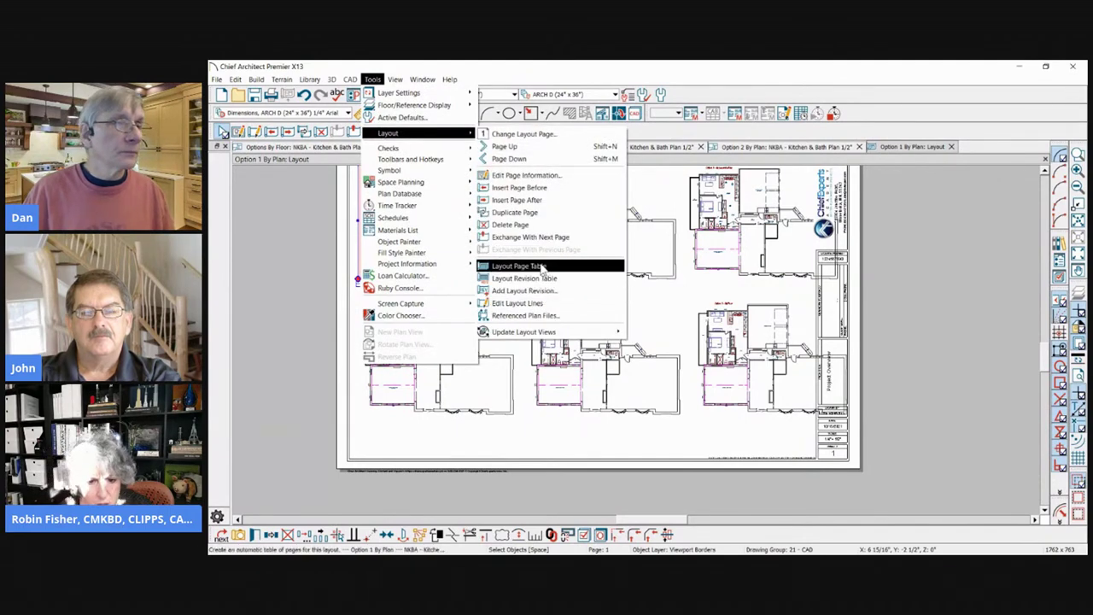
Step: Review Referenced Plan Files, marking Option 1, 2, 3 as feeding the top views, then cancel
click(524, 316)
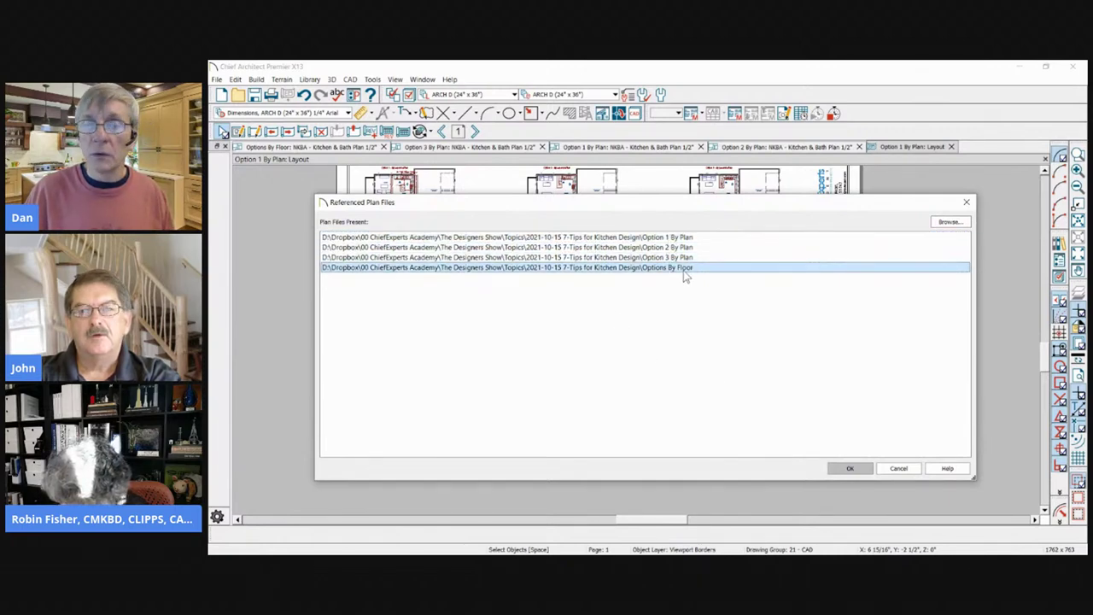
drag(683, 205, 749, 401)
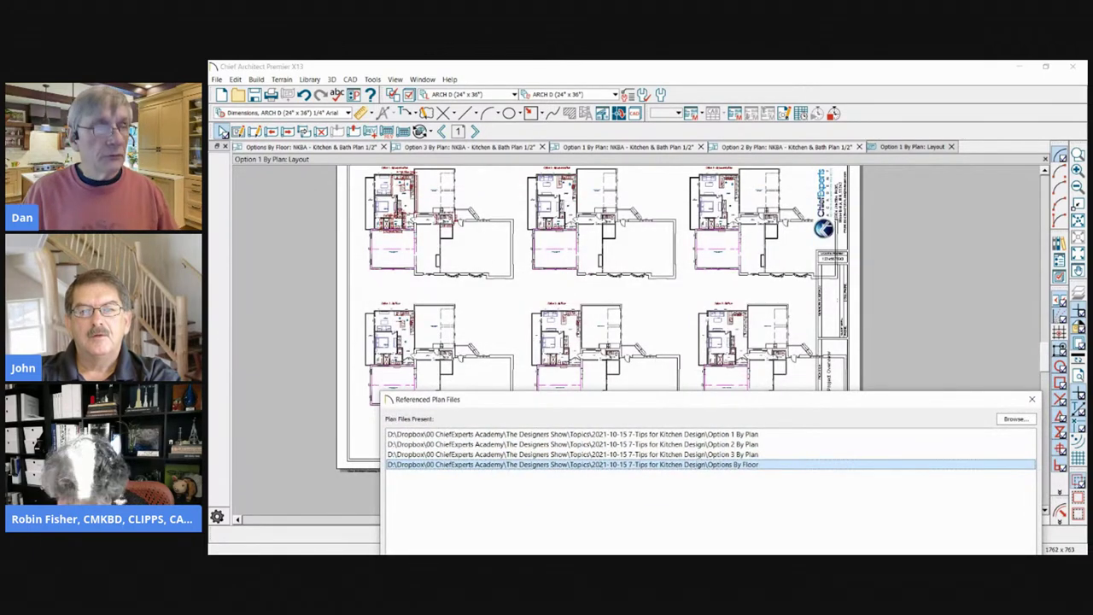
mouse_move(321, 295)
mouse_down()
mouse_move(488, 344)
mouse_move(791, 379)
mouse_up()
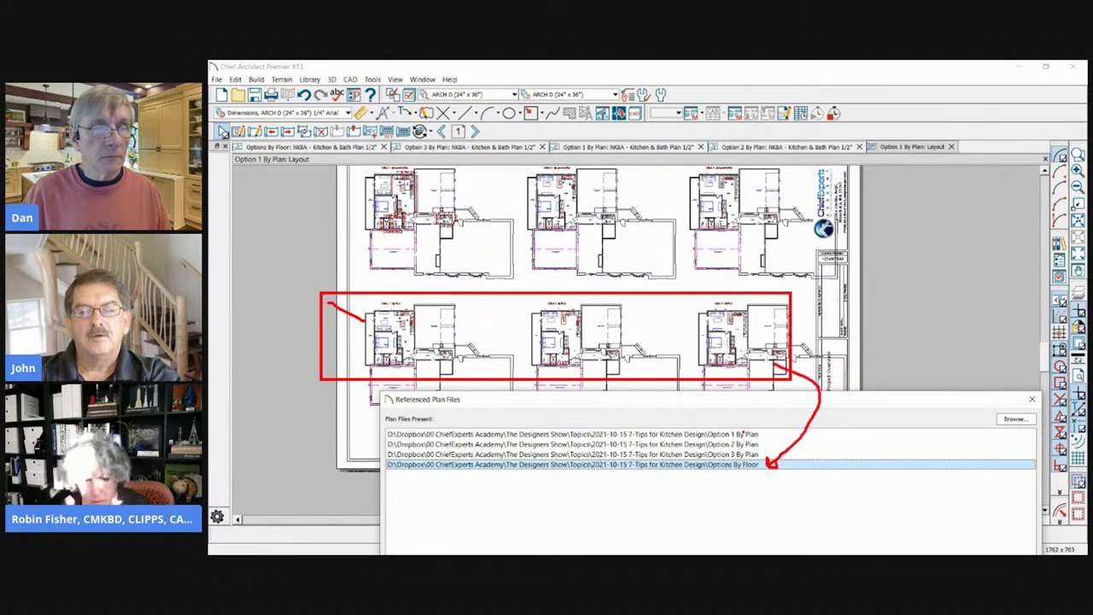
mouse_move(724, 434)
mouse_down()
mouse_move(474, 227)
mouse_move(492, 260)
mouse_up()
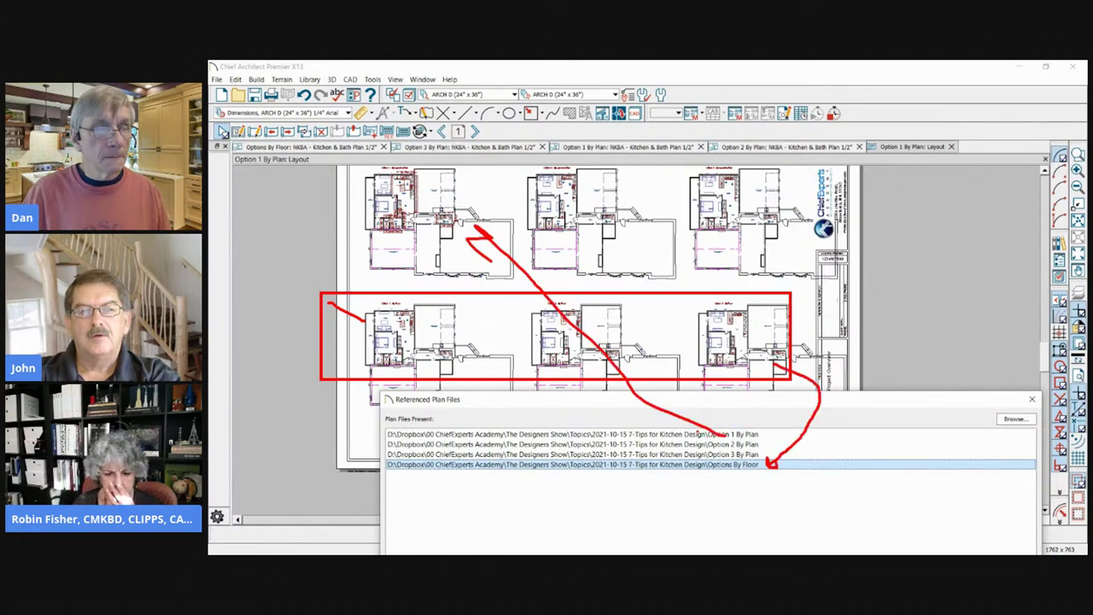
mouse_move(690, 432)
mouse_down()
mouse_move(632, 252)
mouse_move(611, 264)
mouse_up()
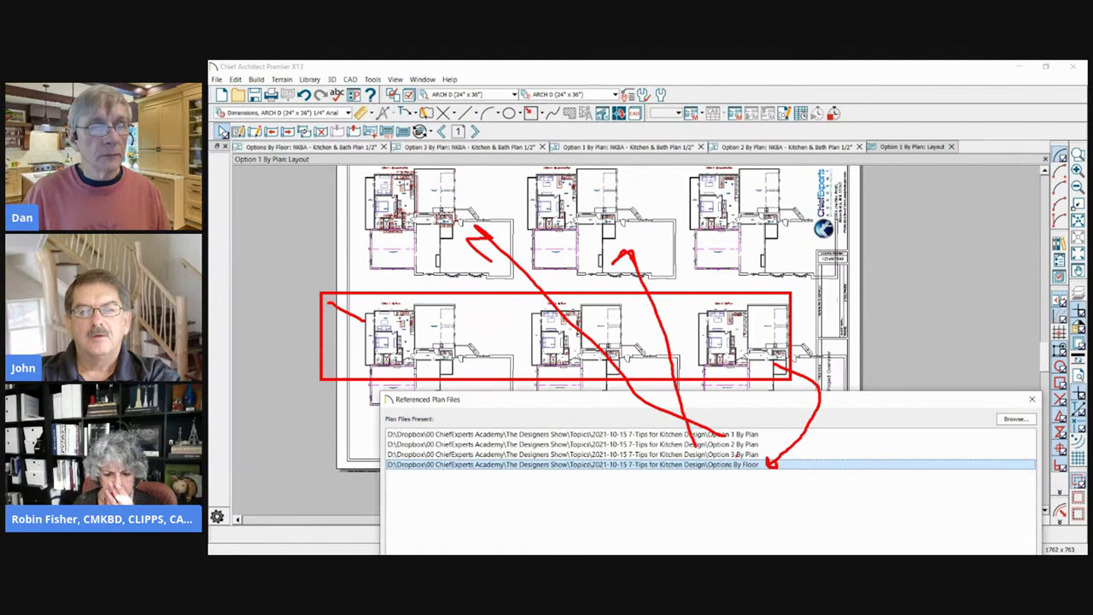
drag(736, 454, 766, 242)
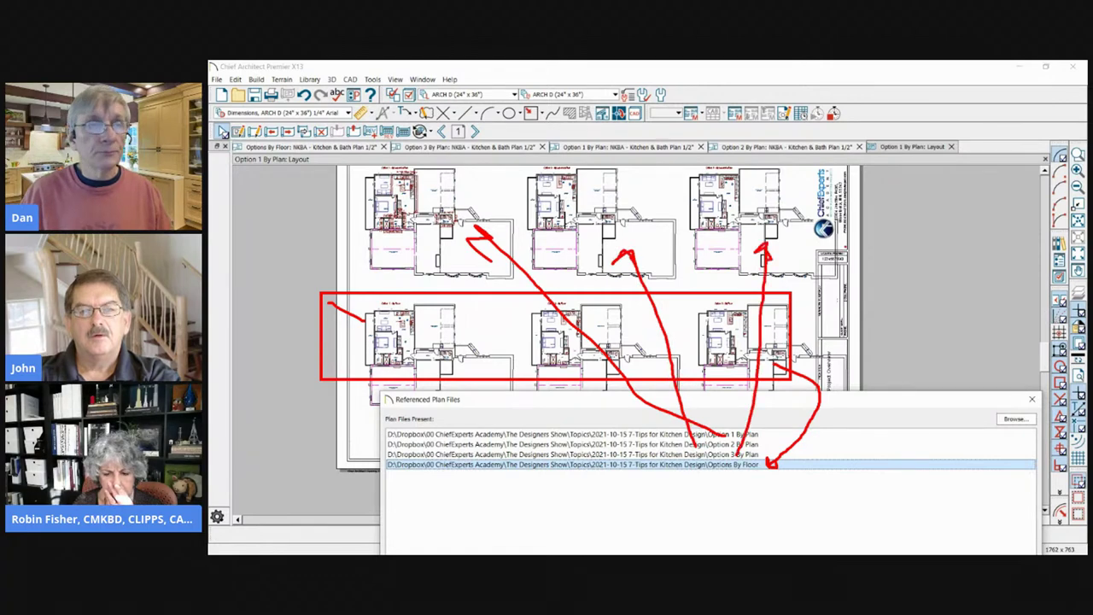
key(Escape)
mouse_move(963, 402)
mouse_down()
mouse_move(767, 247)
mouse_move(798, 170)
mouse_up()
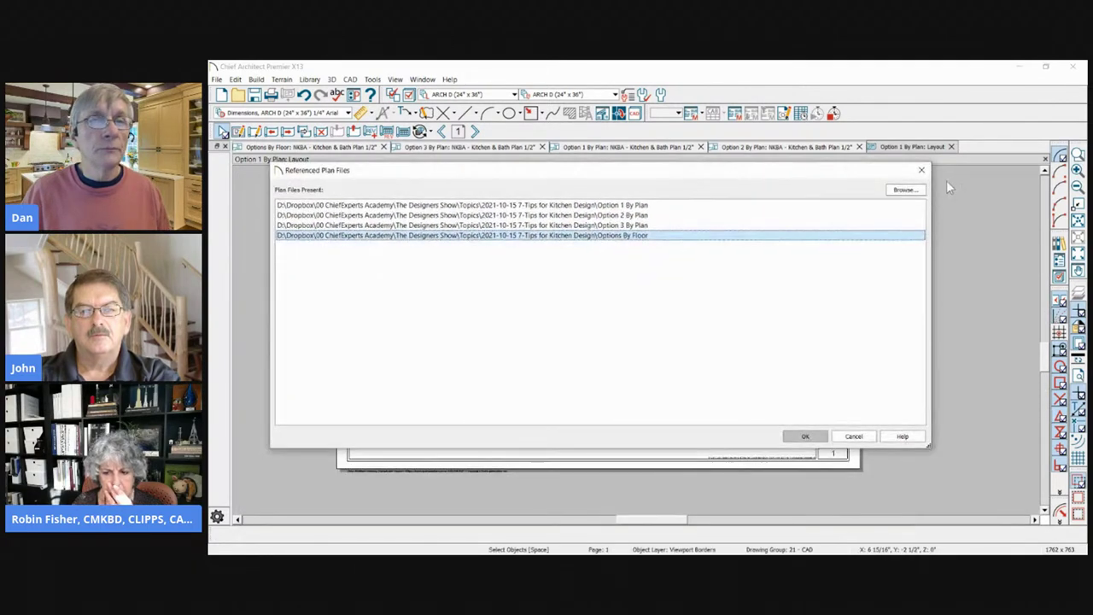
click(854, 437)
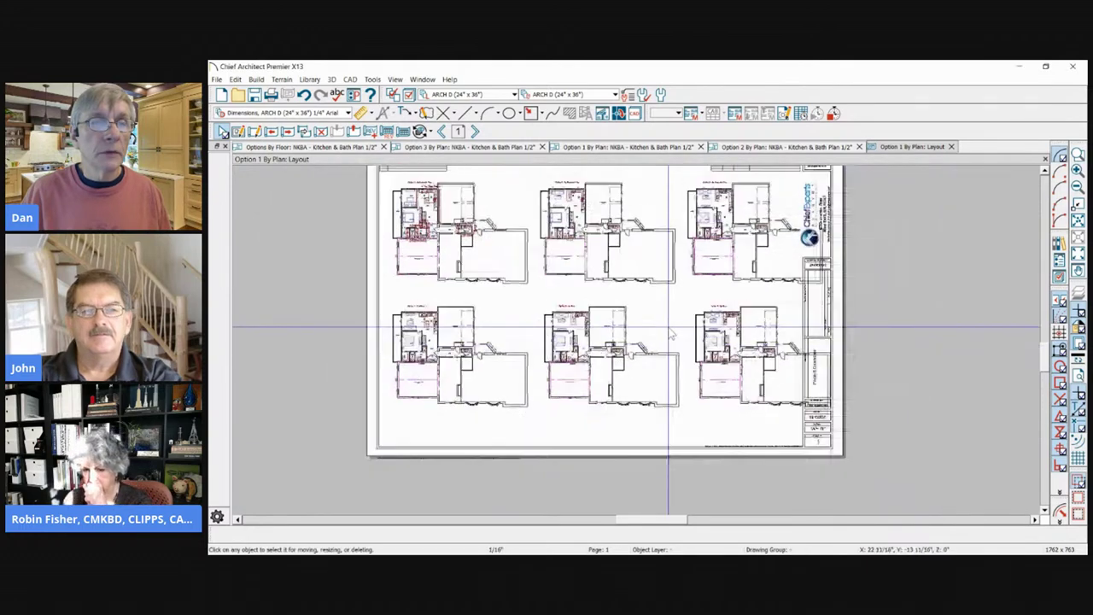
Step: Check the source plans of the top-right, bottom-middle and top-left views, then close the layout, saving it
click(949, 146)
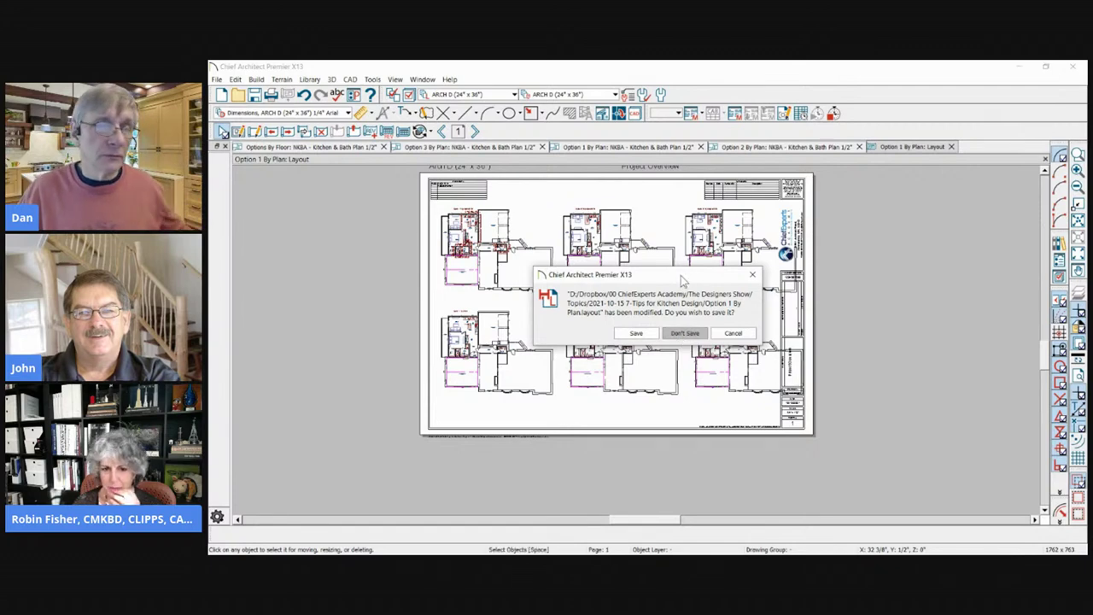
click(732, 333)
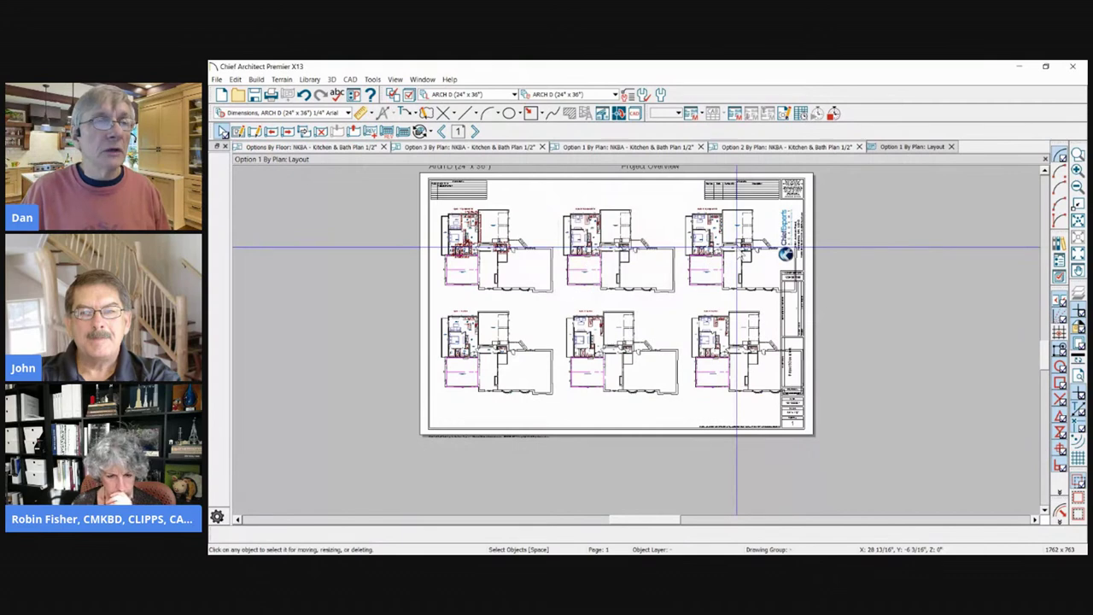
click(737, 249)
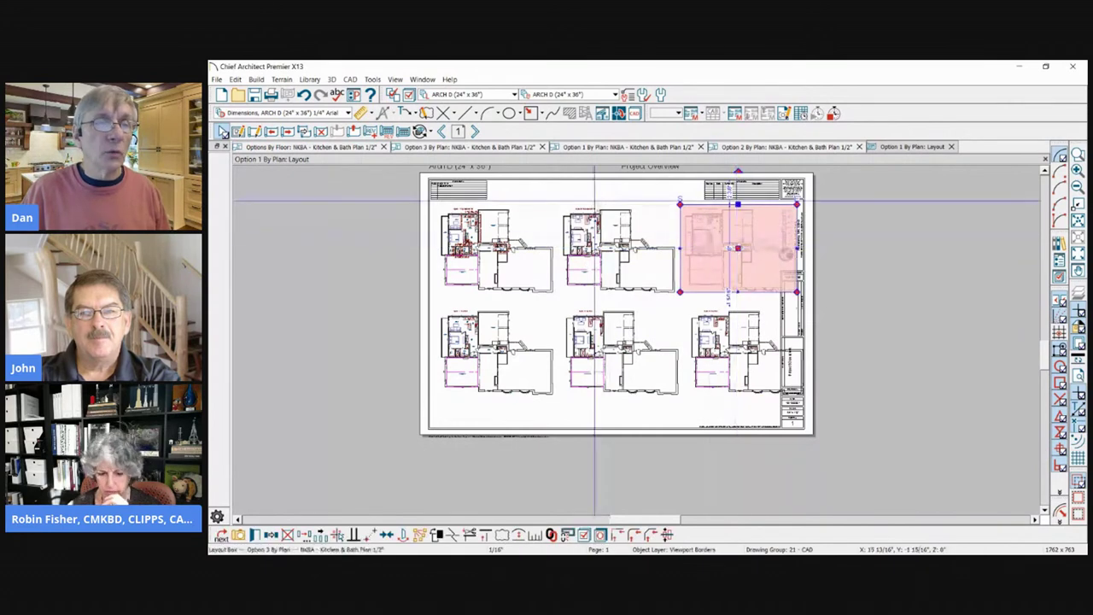
scroll(595, 202, up, 3)
drag(707, 248, 547, 395)
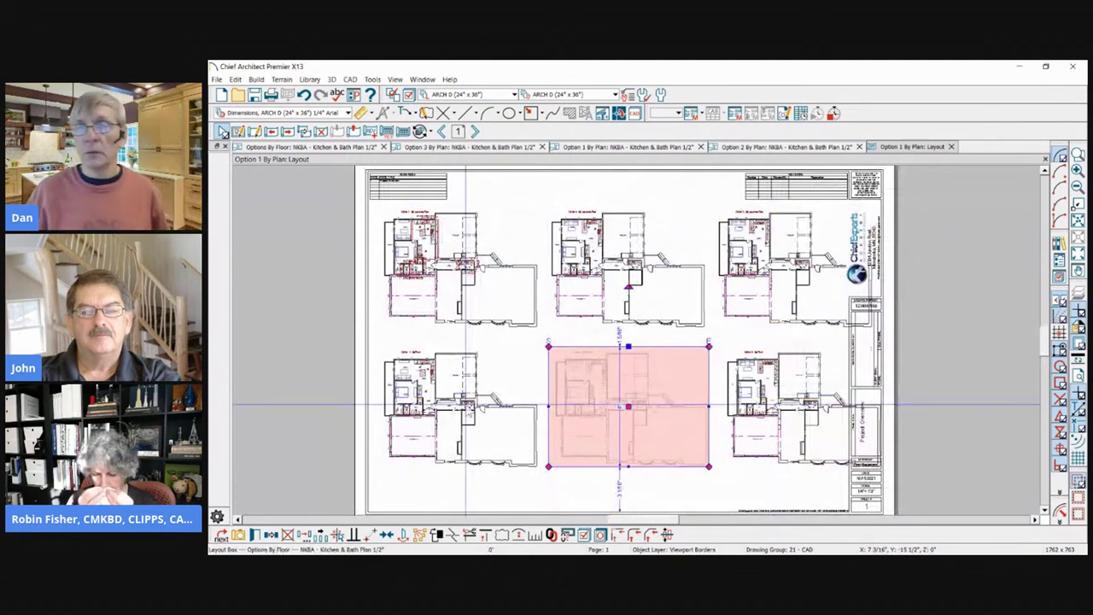
click(457, 307)
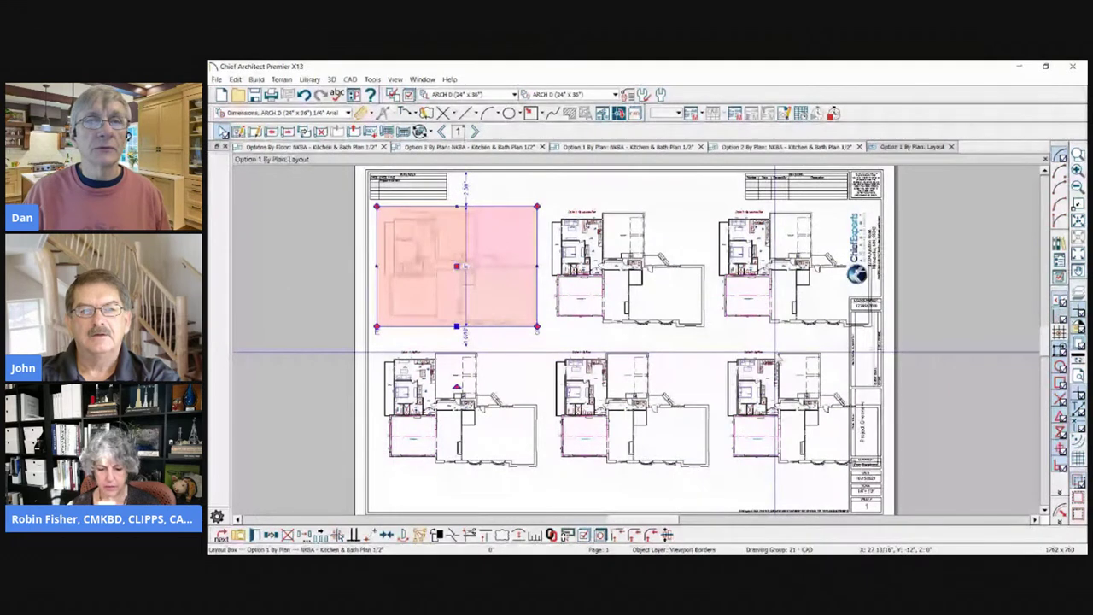
click(951, 147)
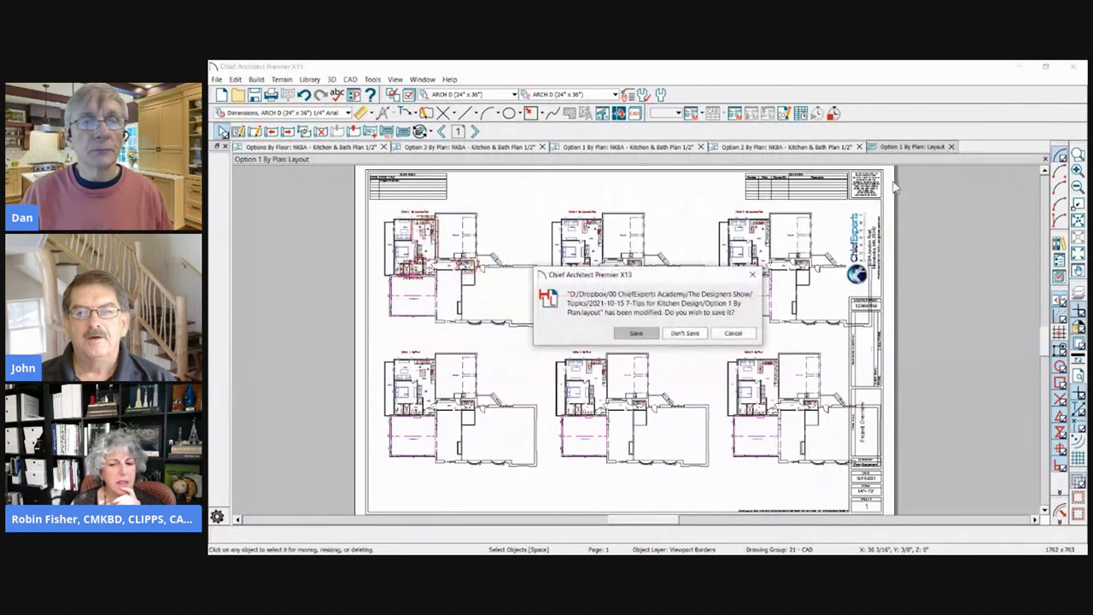
click(649, 334)
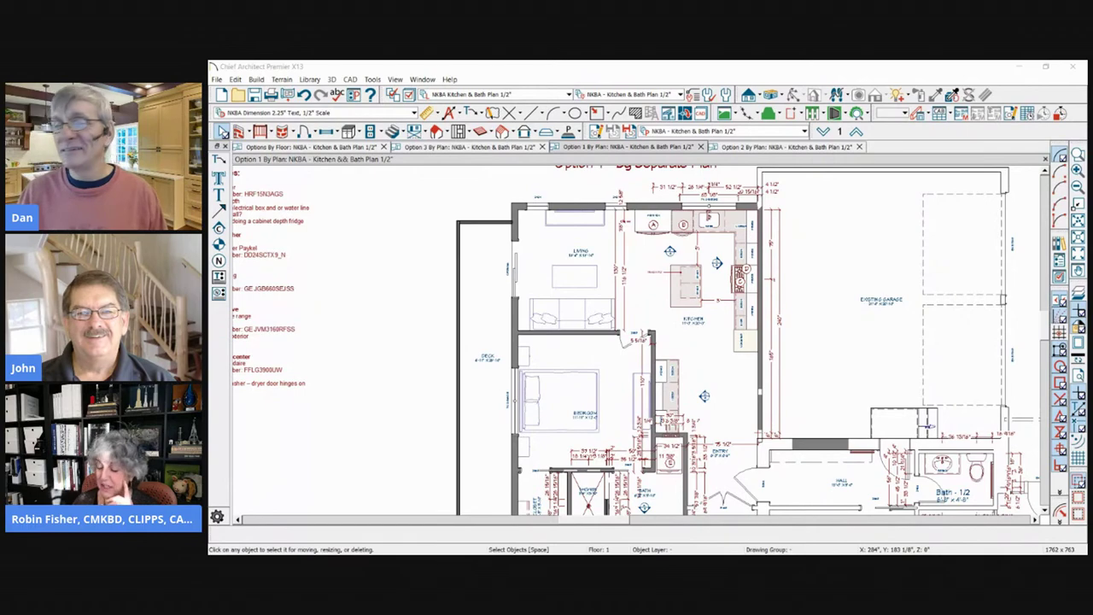
Step: Close the Option 1–3 By Plan and Options By Floor windows, then start a new plan
scroll(415, 208, down, 2)
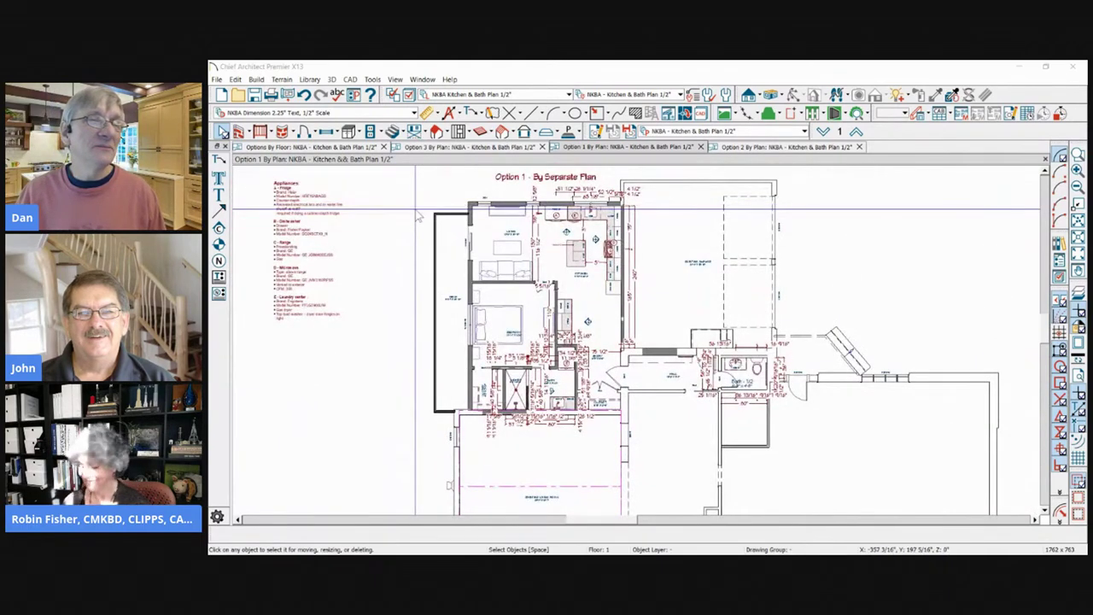
scroll(418, 215, up, 2)
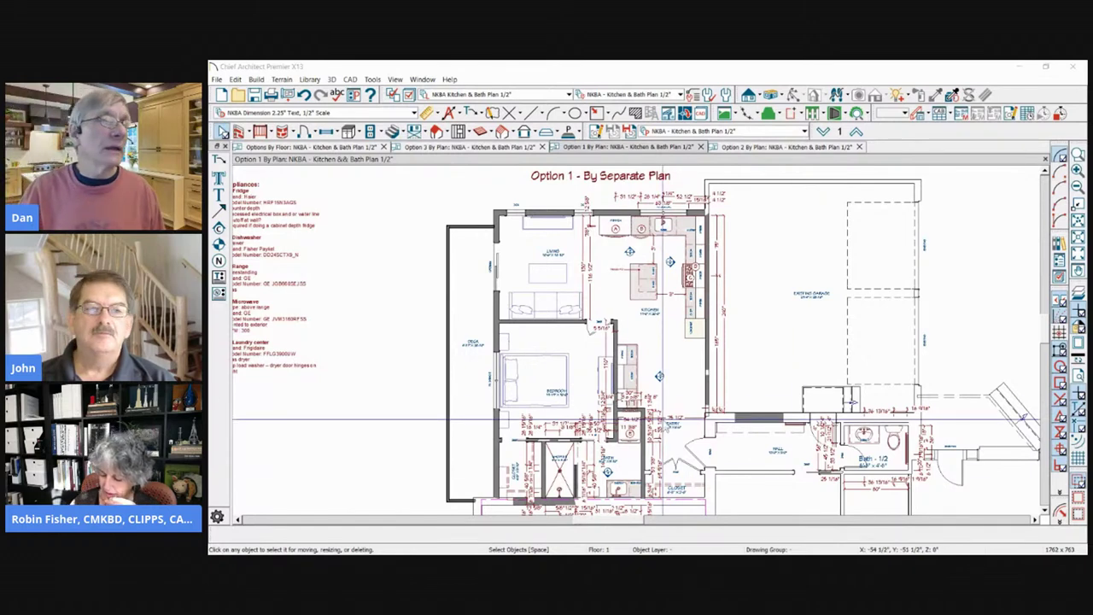
click(700, 147)
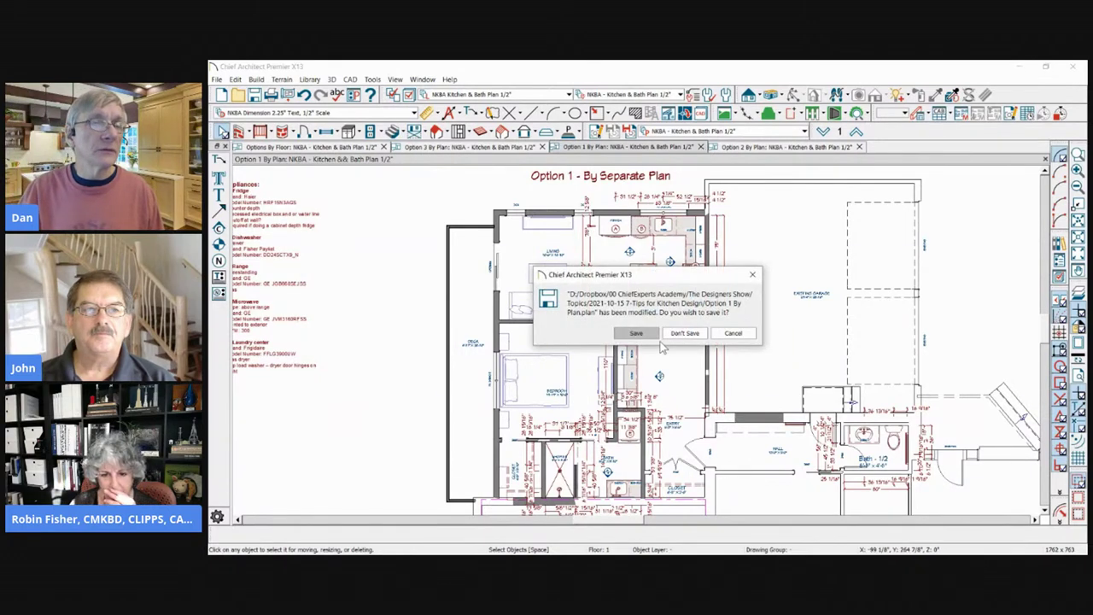
key(Escape)
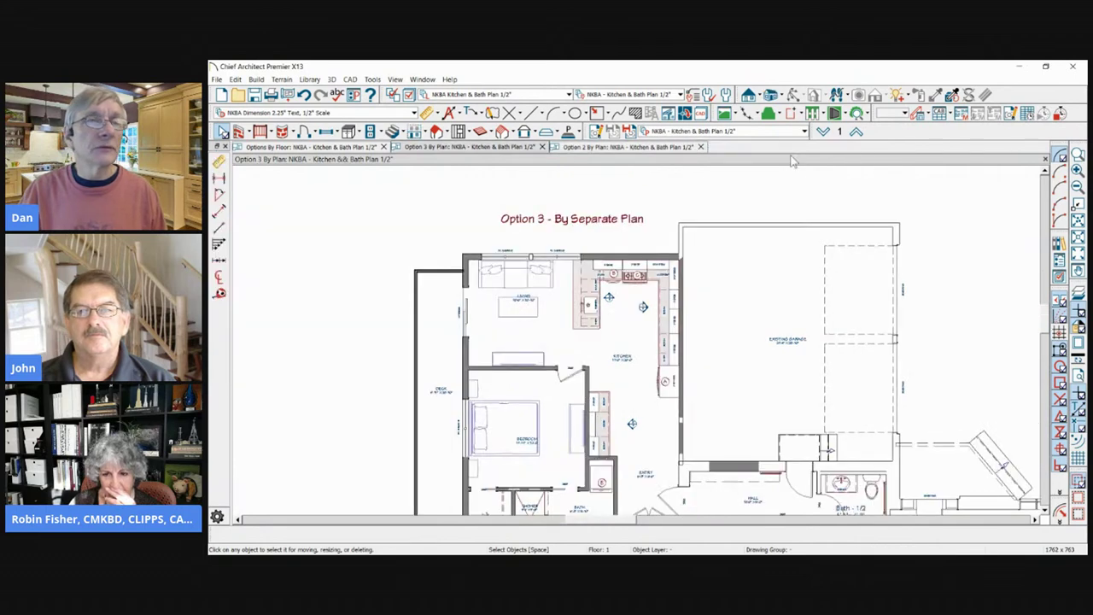
click(700, 147)
click(666, 335)
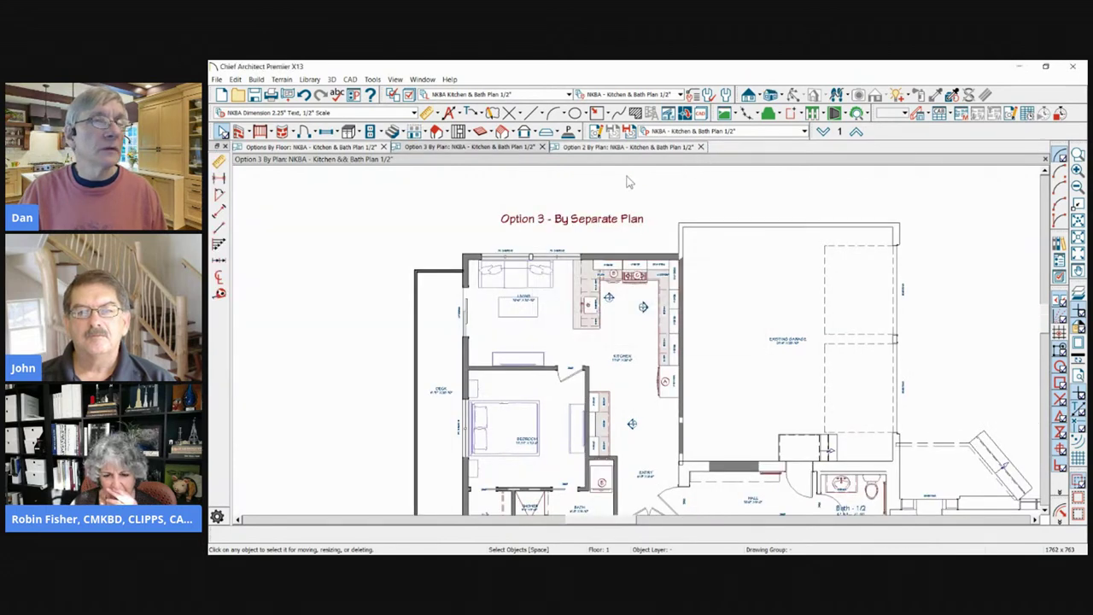
click(542, 147)
key(Escape)
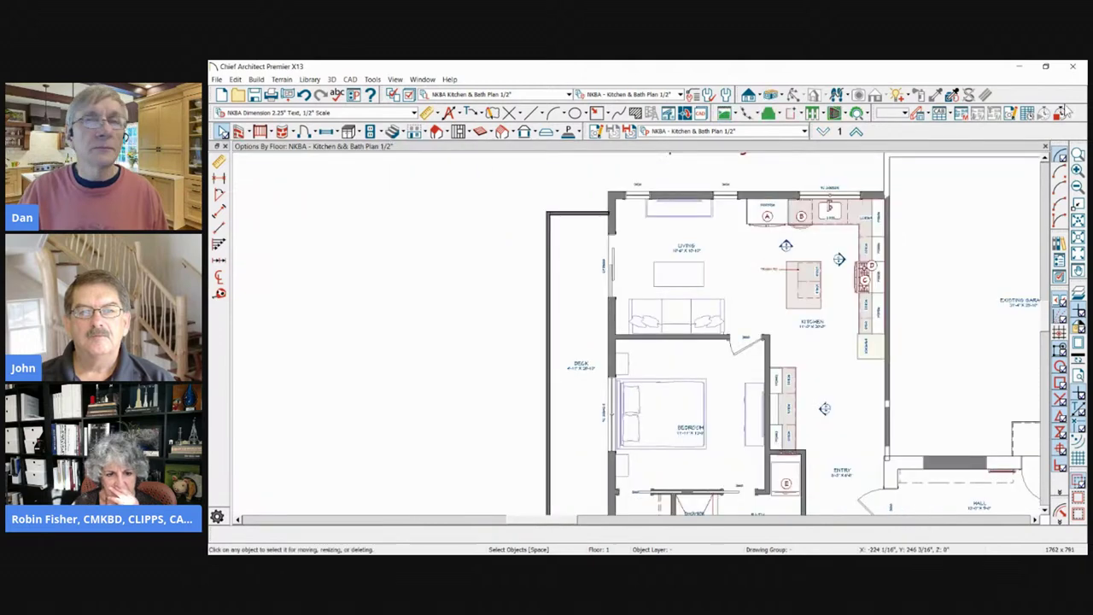
click(1044, 150)
key(Escape)
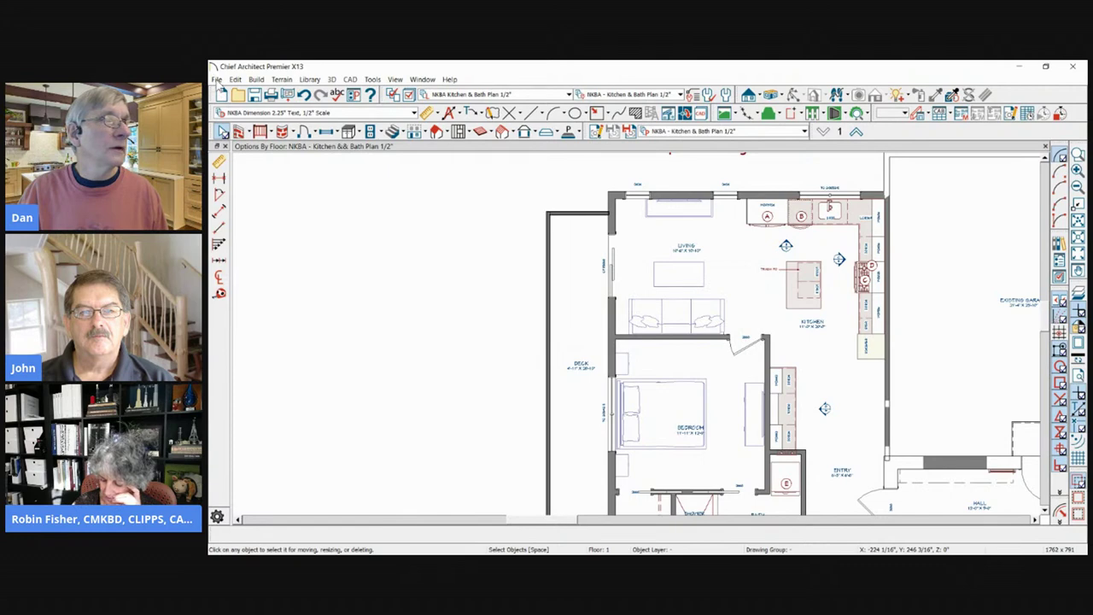
click(217, 79)
click(238, 92)
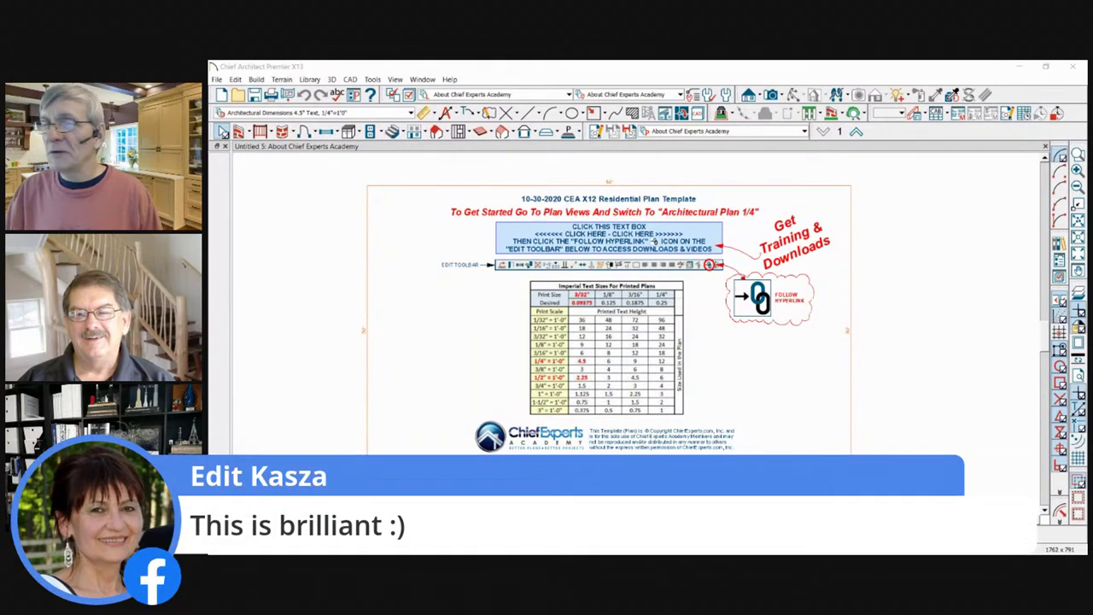
Step: Switch the new plan to the Architectural Plan 1/4" saved plan view
click(582, 168)
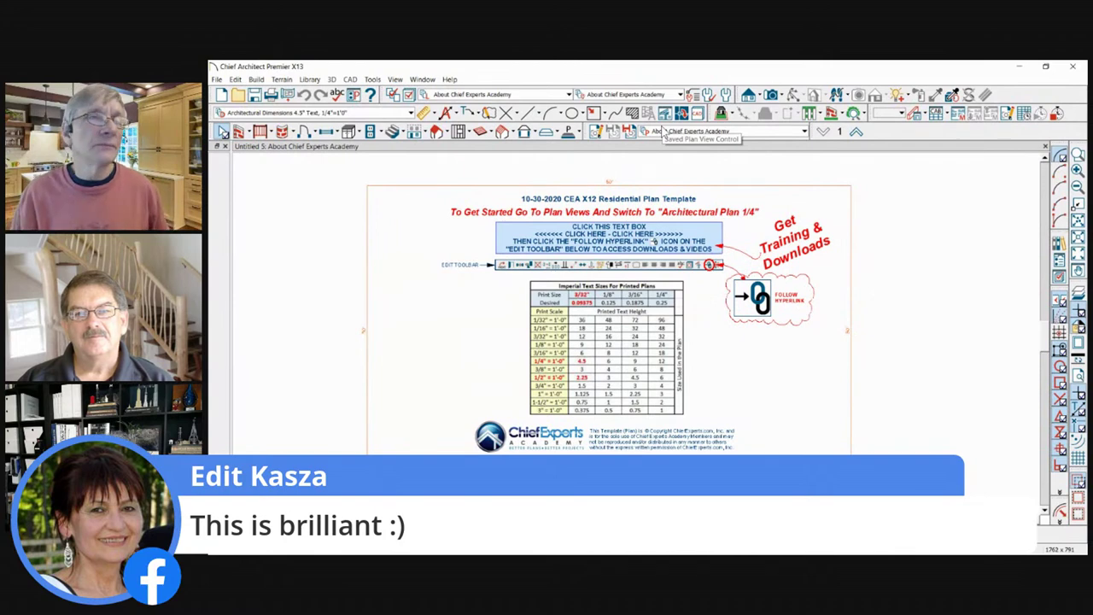
click(804, 132)
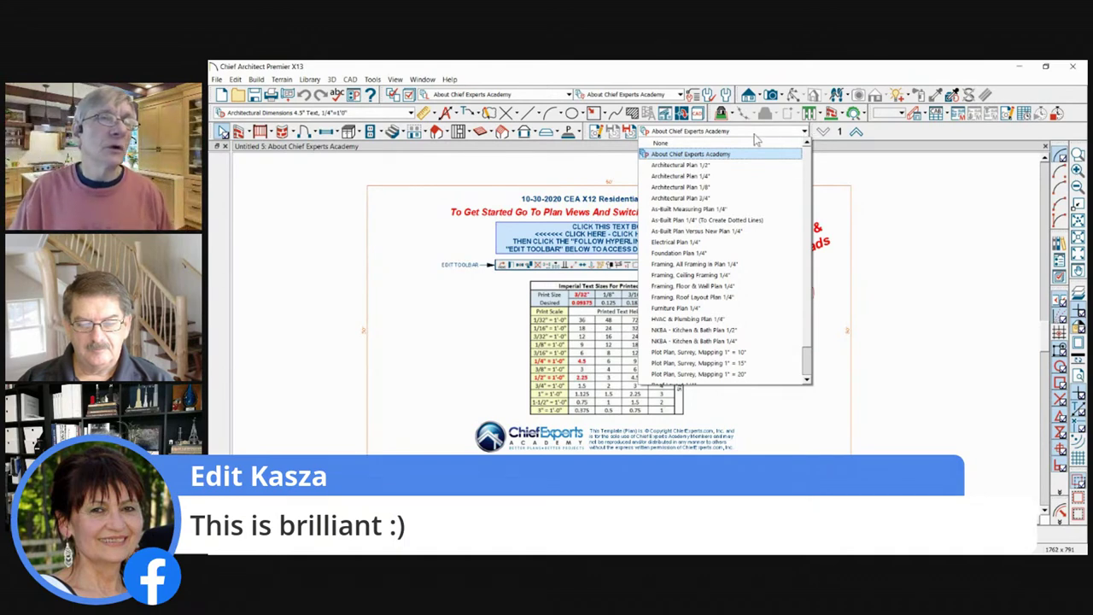
click(680, 176)
Step: Draw straight walls forming a closed rectangular room
click(240, 131)
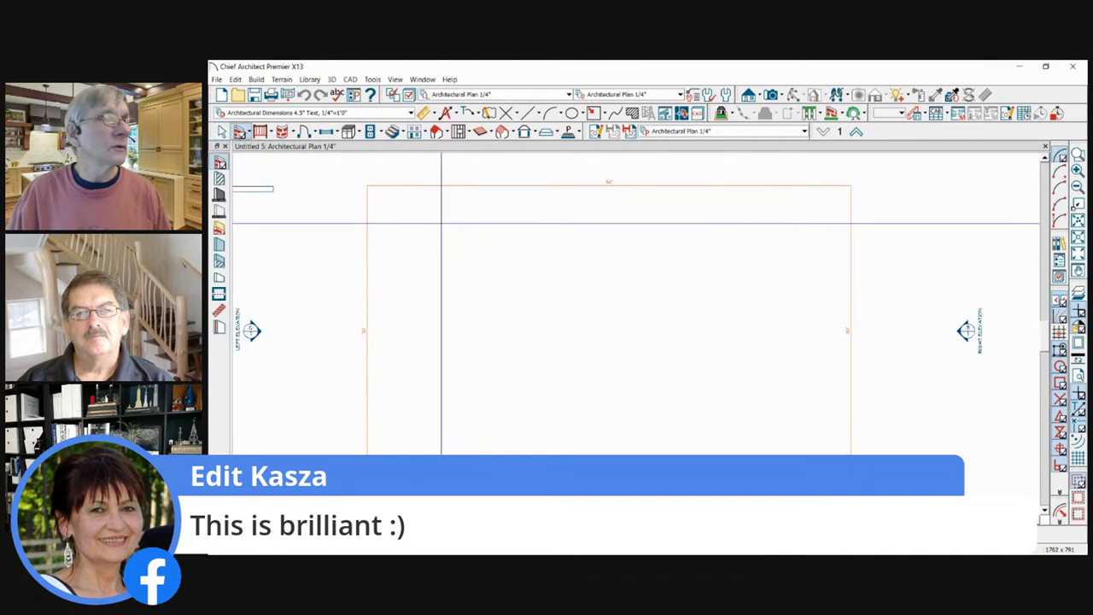
drag(450, 223, 783, 223)
mouse_move(783, 223)
mouse_down()
mouse_move(784, 447)
mouse_move(597, 446)
mouse_move(447, 423)
mouse_move(459, 424)
mouse_move(454, 445)
mouse_move(464, 220)
mouse_up()
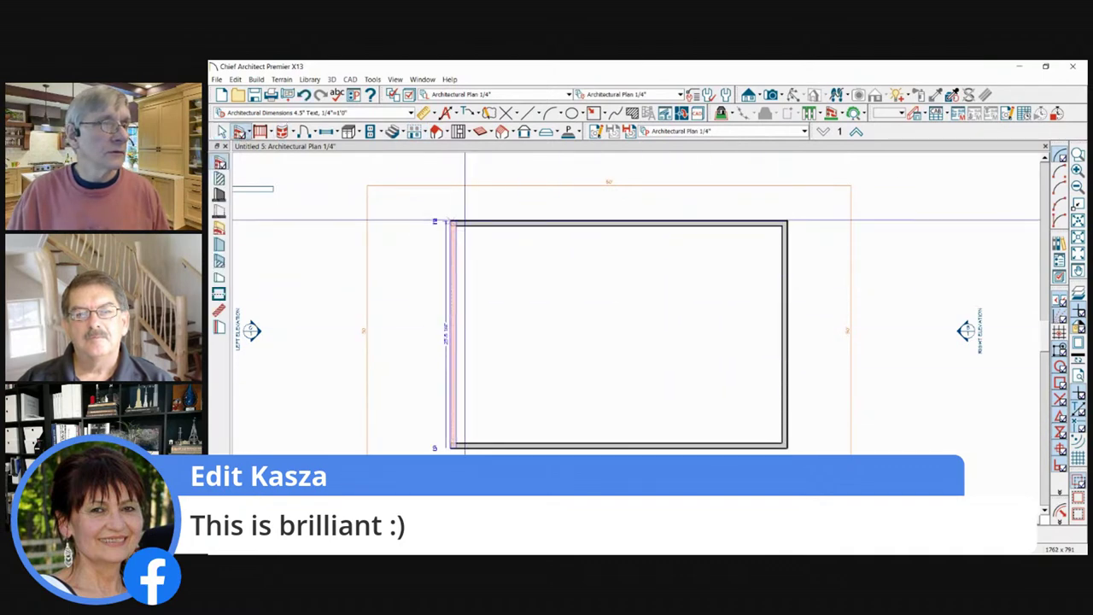
scroll(535, 222, down, 2)
scroll(642, 223, up, 3)
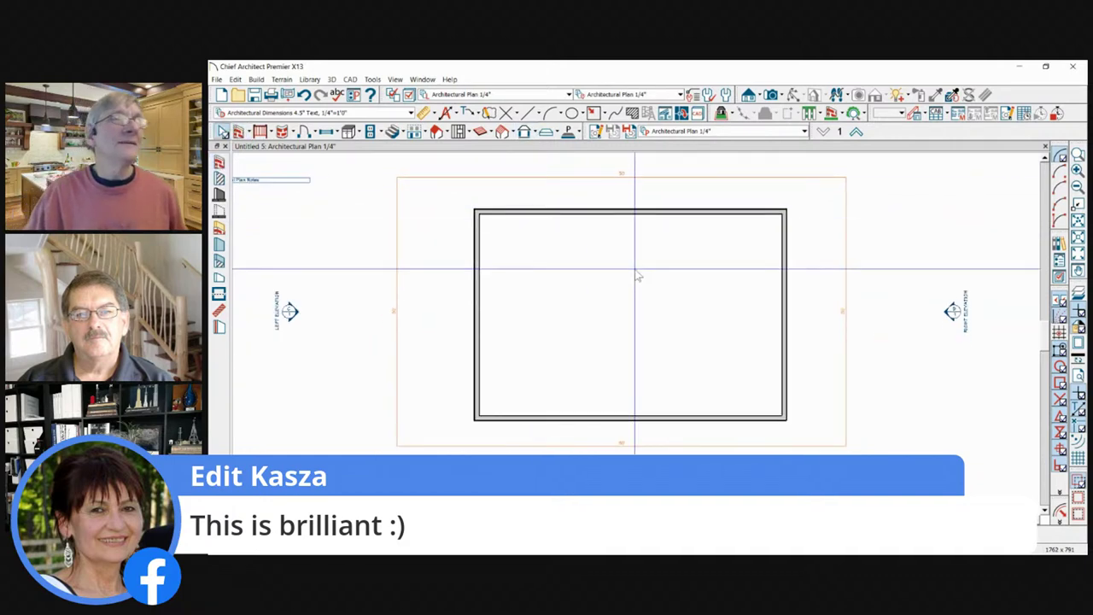
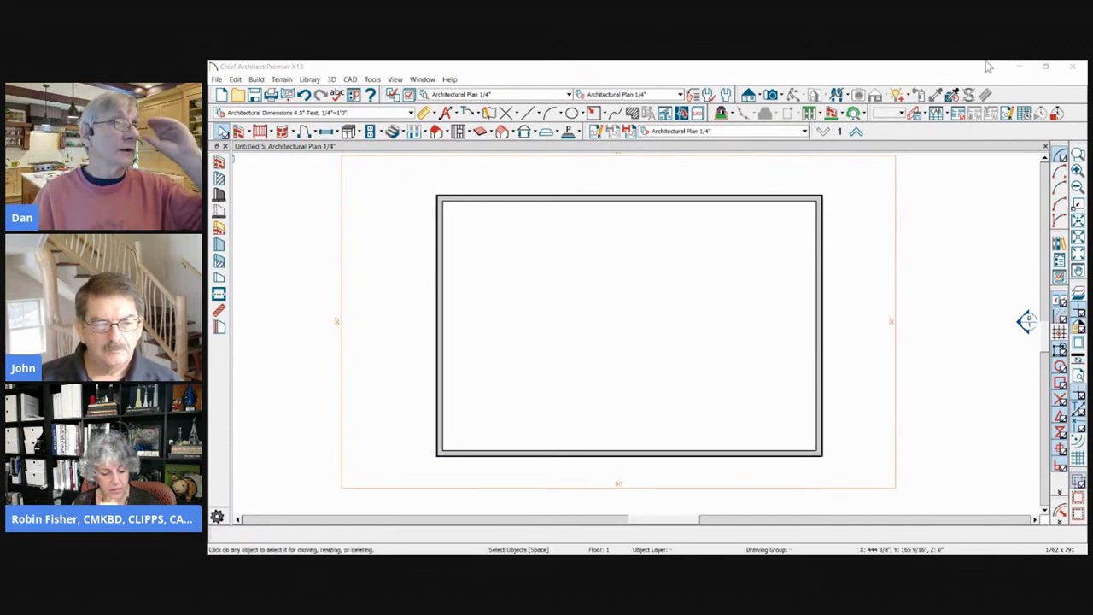
Step: Draw a custom countertop rectangle from the room's top-left inner corner, 12'-4 3/4" deep
click(349, 131)
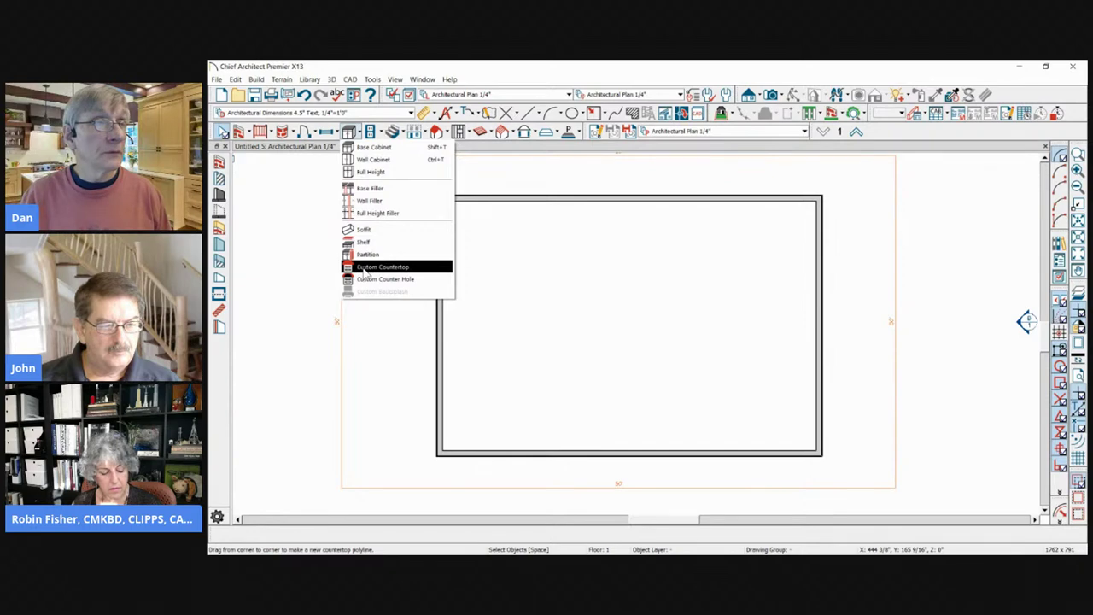
click(365, 267)
scroll(419, 209, up, 2)
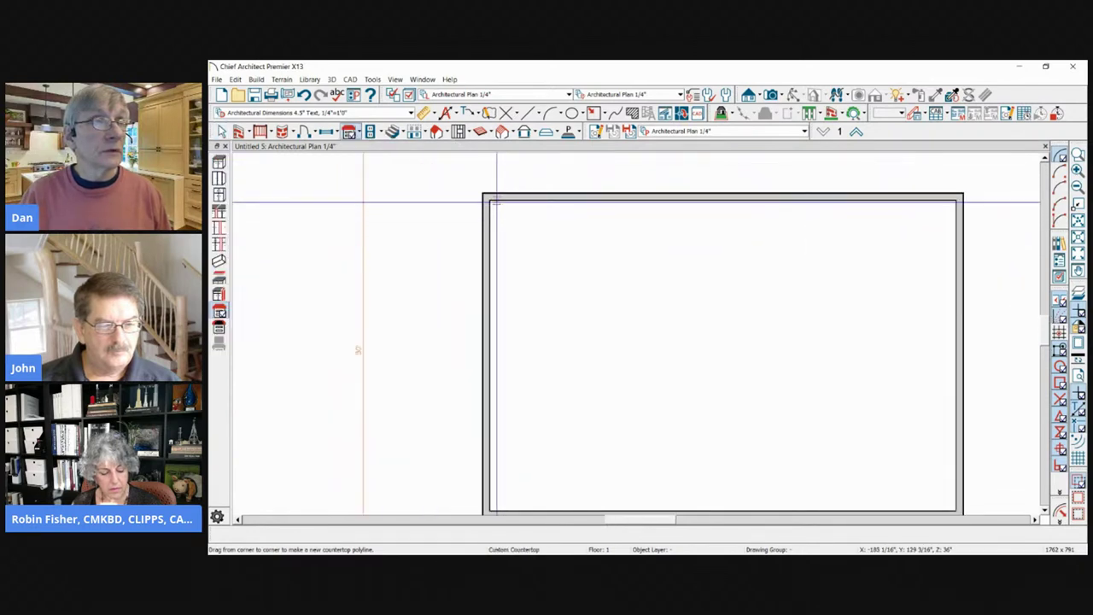
drag(489, 201, 757, 372)
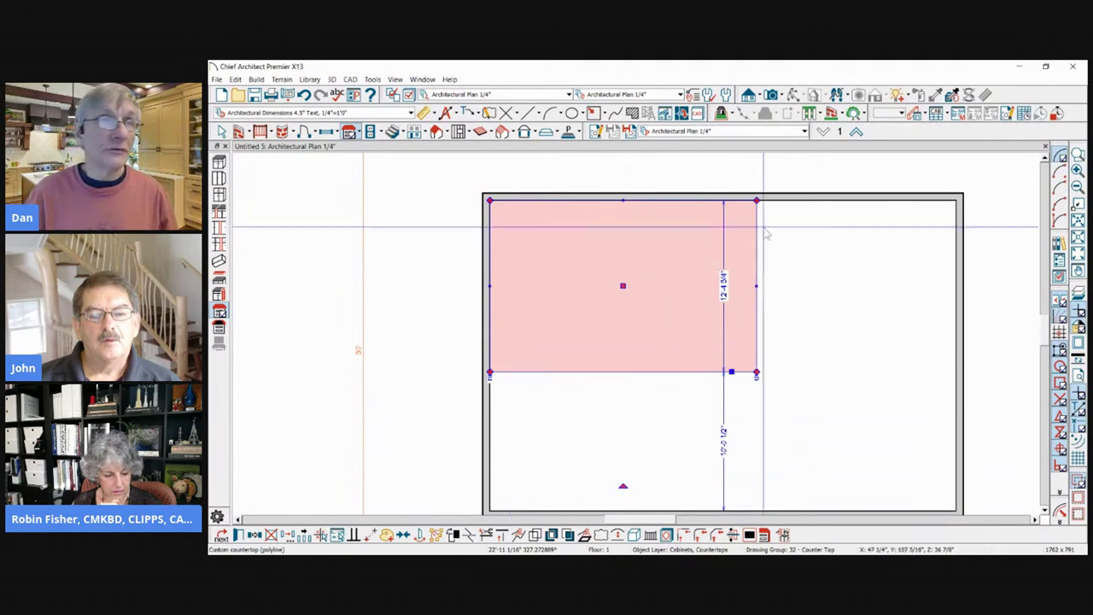
Step: Dock a Perspective Floor Overview 3D view beside the plan and zoom in on the countertop
click(786, 96)
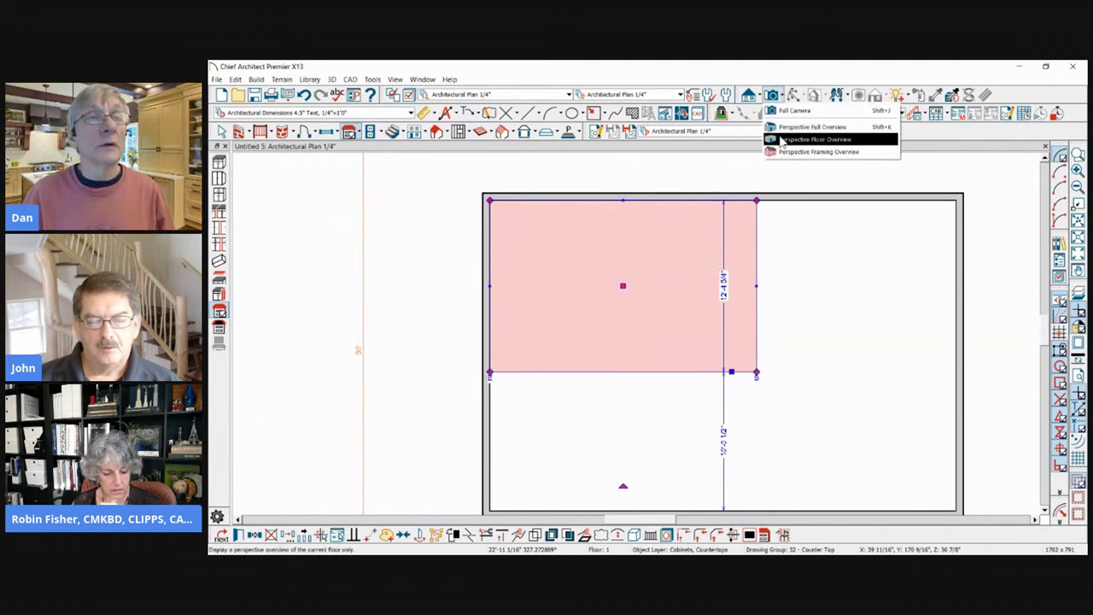
click(822, 137)
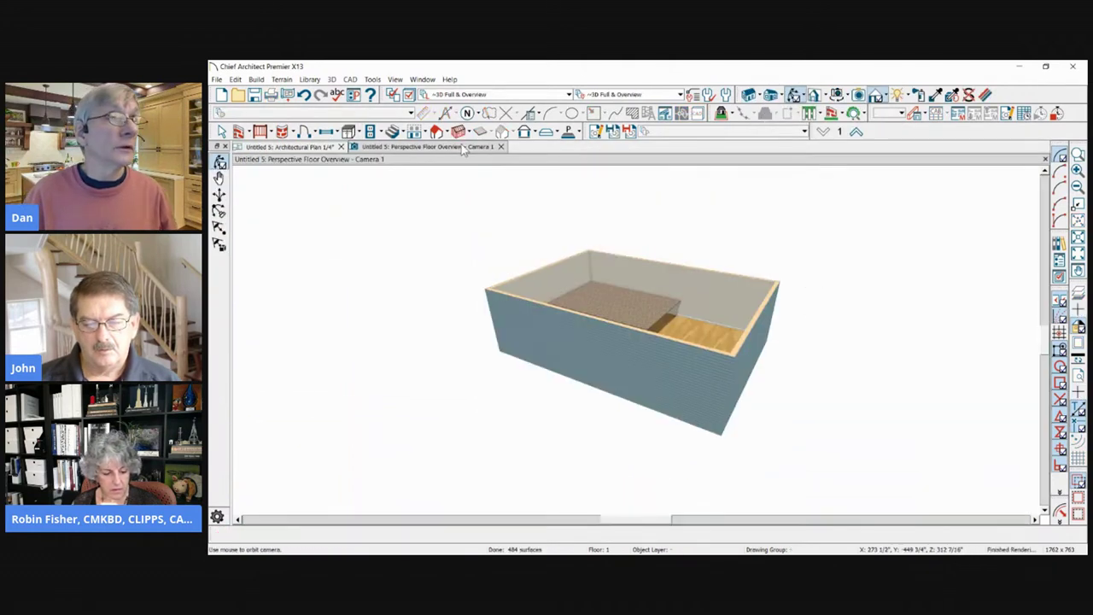
drag(452, 151, 886, 324)
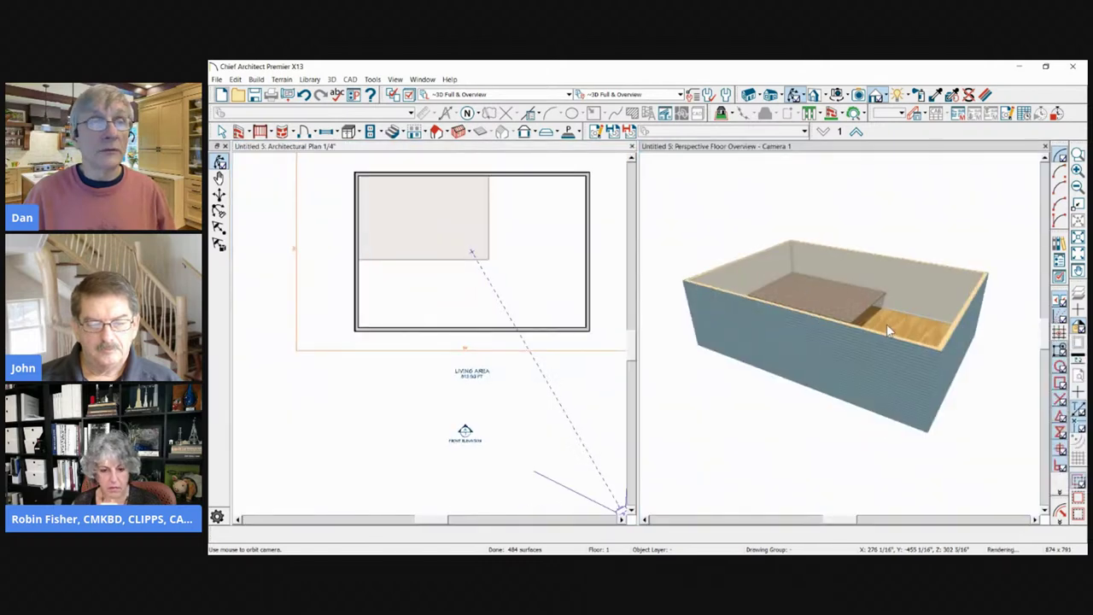
scroll(772, 256, up, 3)
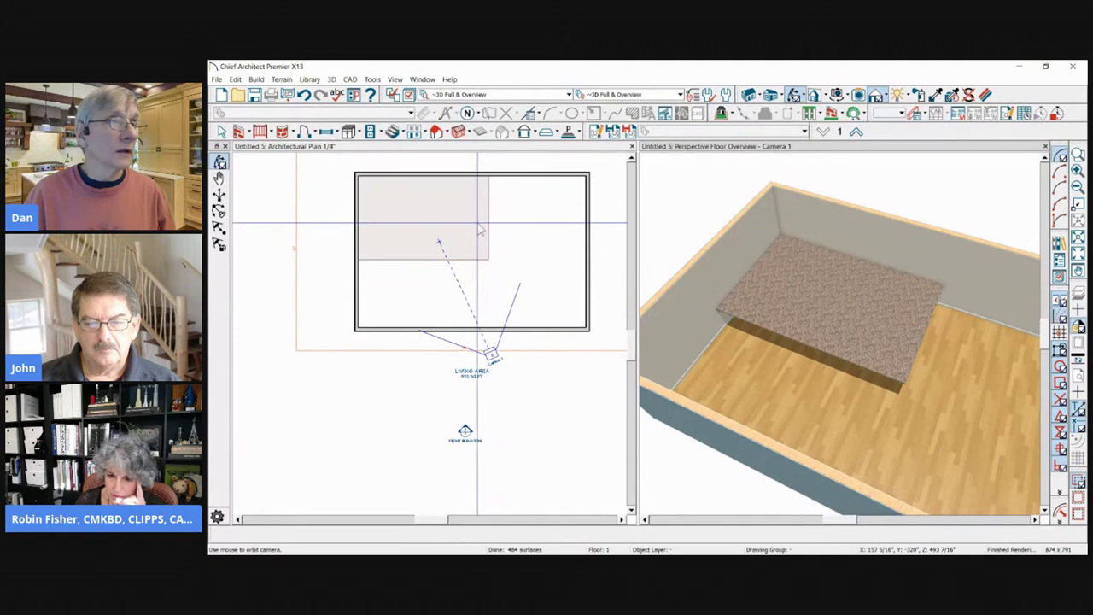
Step: Select the custom countertop in the plan, cancelling an accidental move along the way
right_click(479, 181)
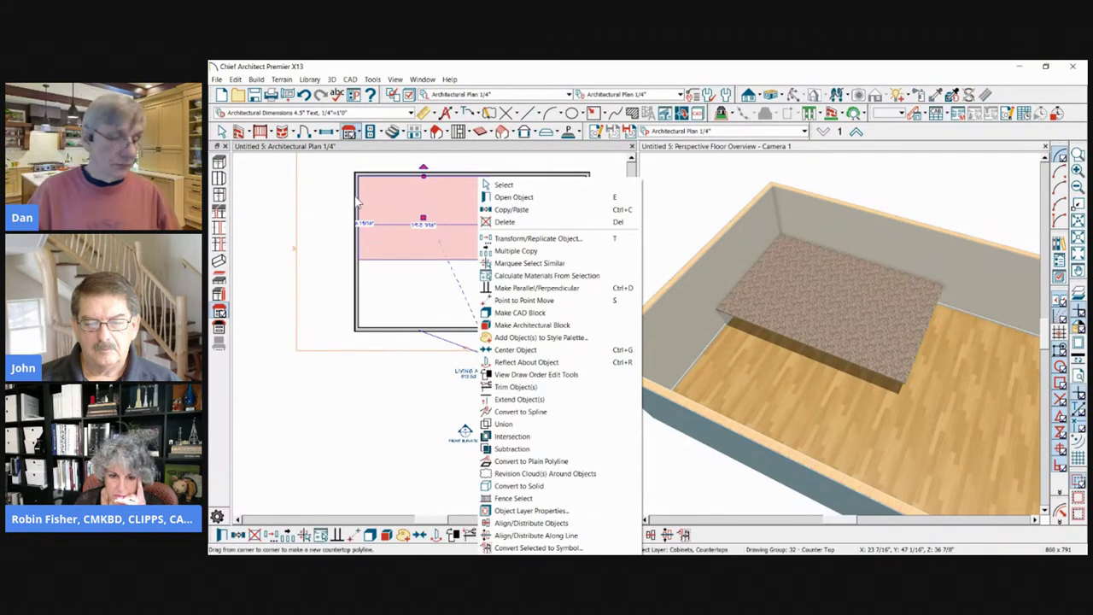
key(Escape)
scroll(388, 202, up, 2)
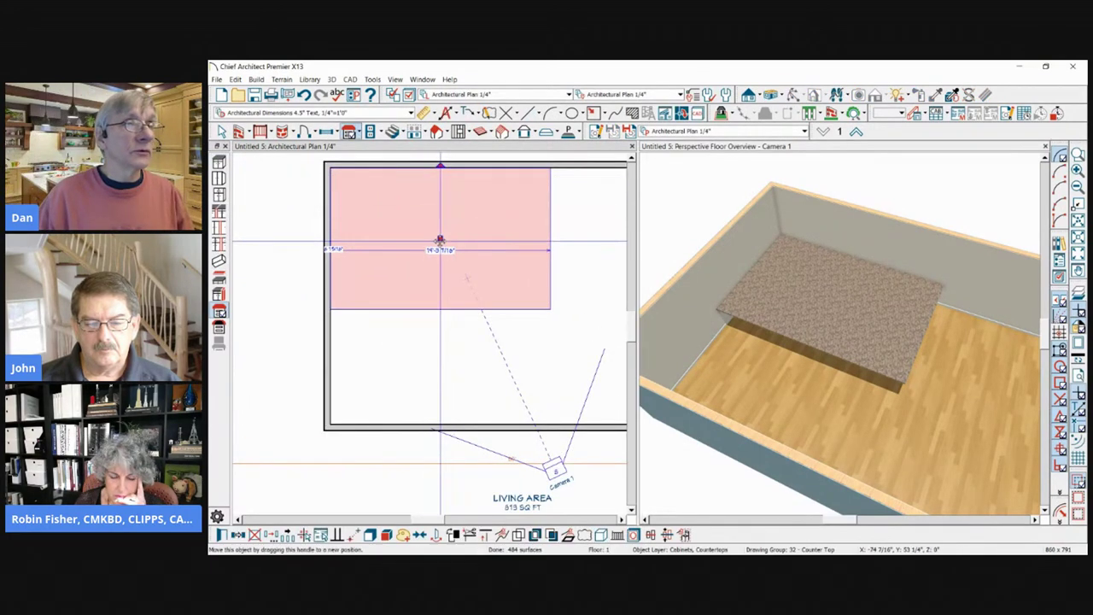
click(478, 256)
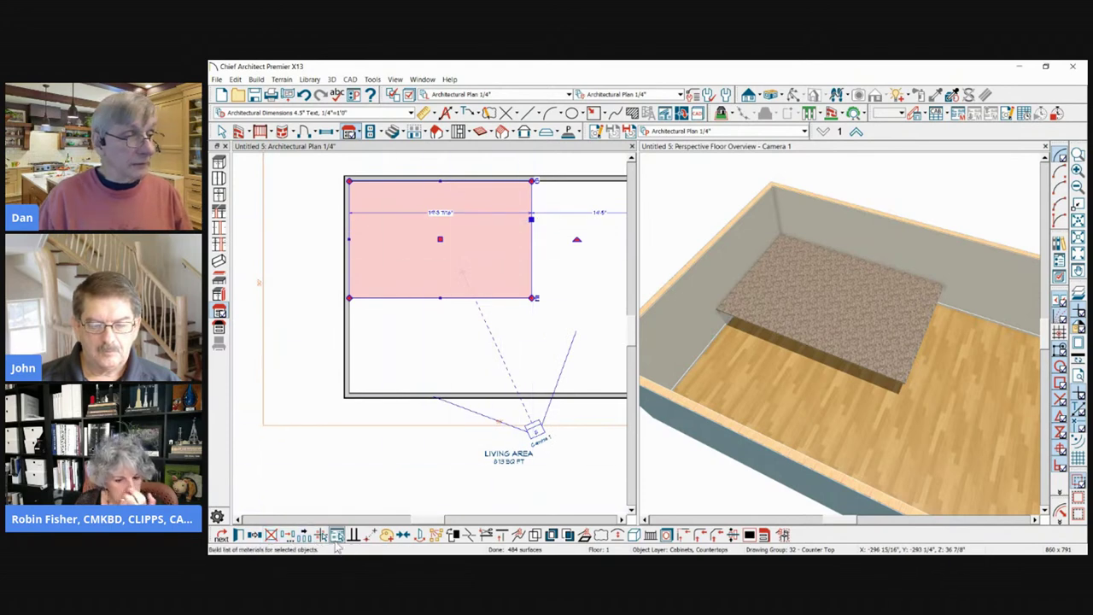
click(401, 535)
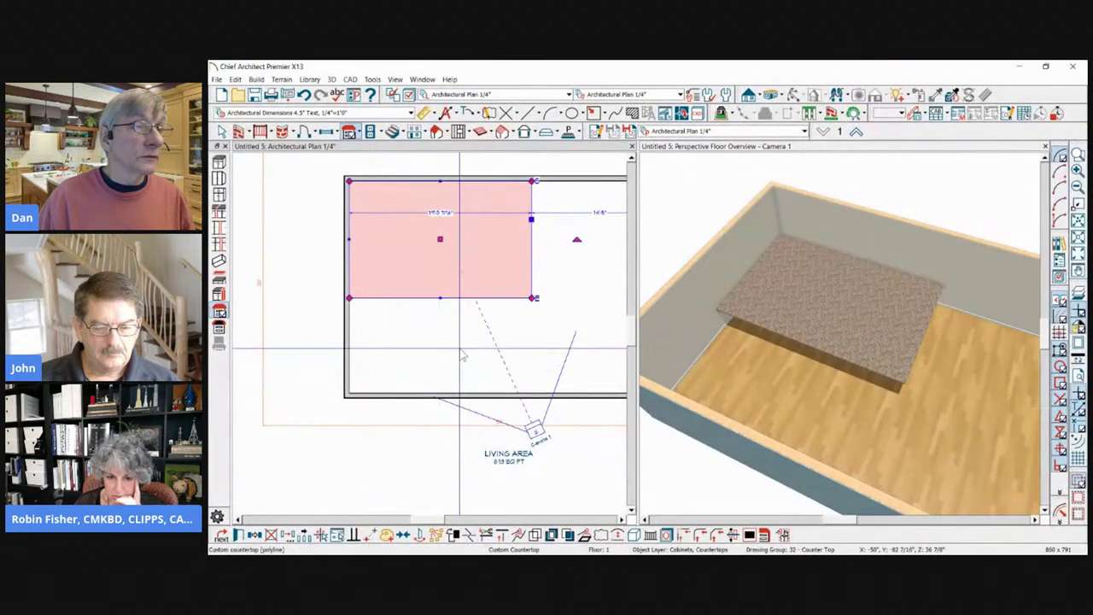
key(Escape)
click(468, 269)
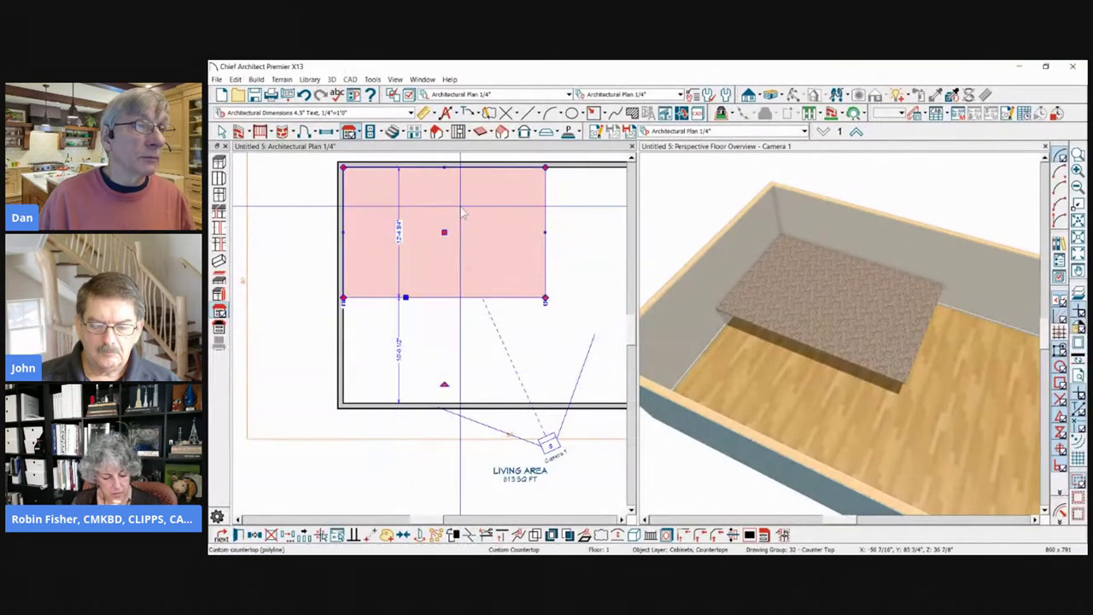
Step: Break the countertop's bottom edge, pull it up into an L, and set both run depths to 25"
click(425, 298)
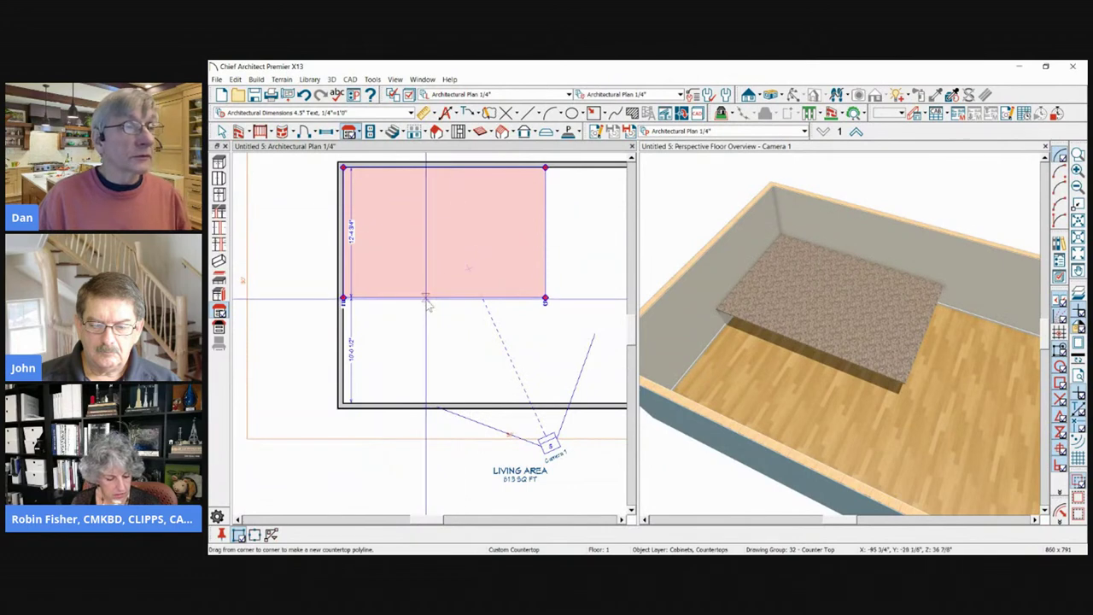
drag(463, 298, 466, 205)
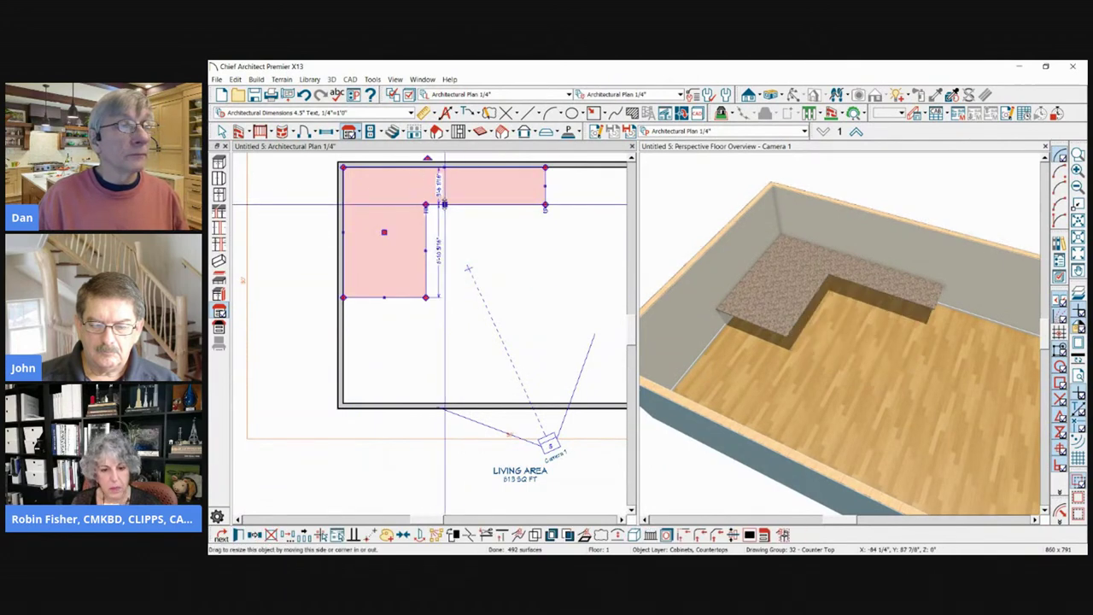
scroll(425, 173, up, 3)
click(458, 202)
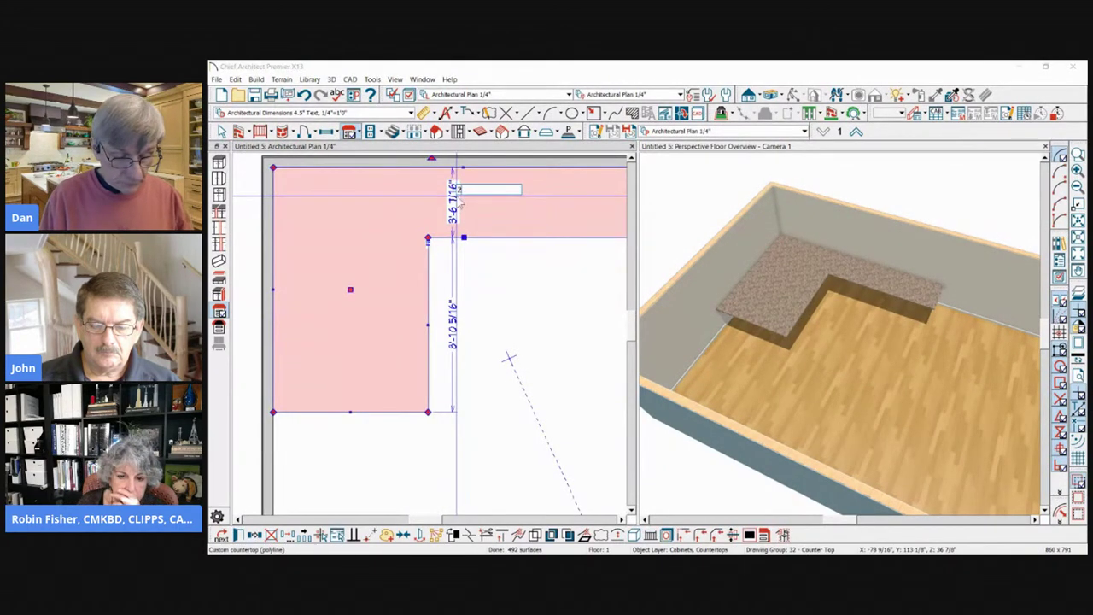
text(25)
key(Return)
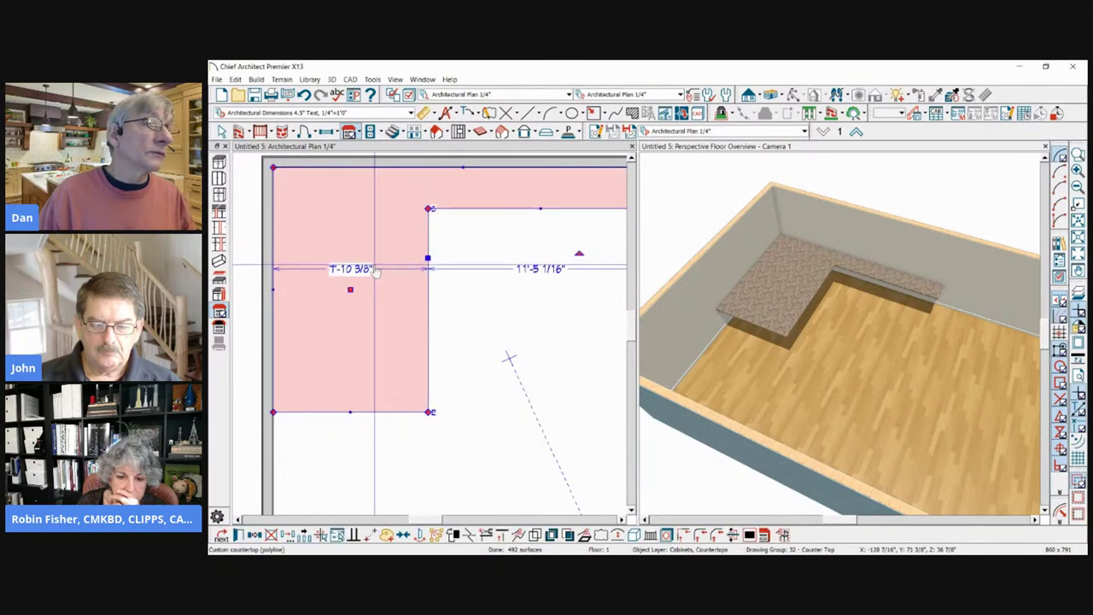
click(367, 272)
text(25)
key(Return)
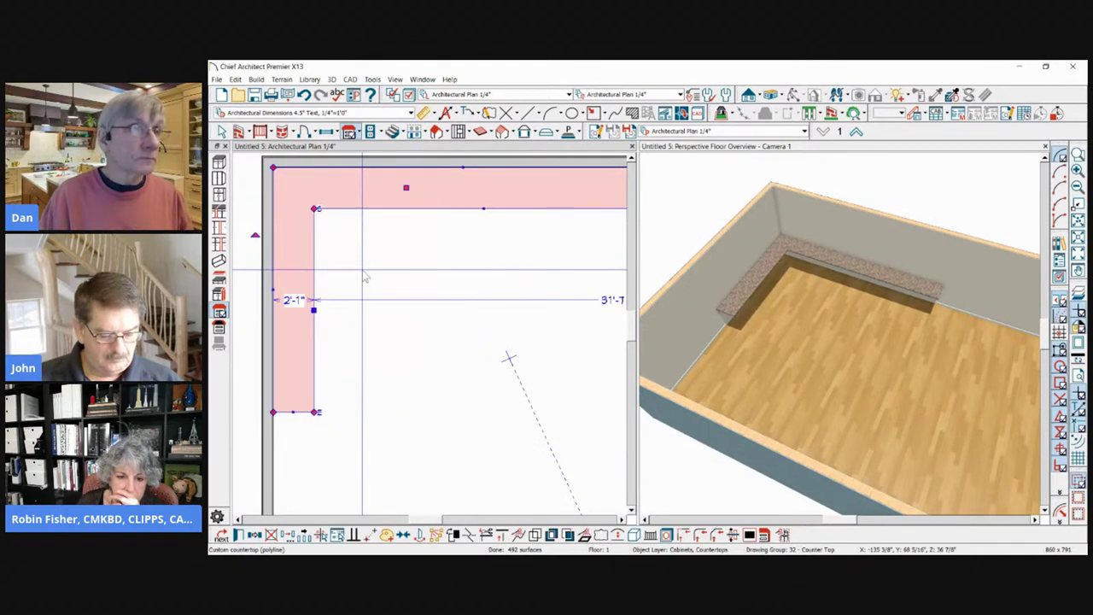
Step: Reshape the top run's right end and set the opening between the runs to 6'
scroll(427, 257, down, 3)
drag(530, 226, 431, 308)
scroll(382, 204, up, 1)
scroll(458, 309, up, 1)
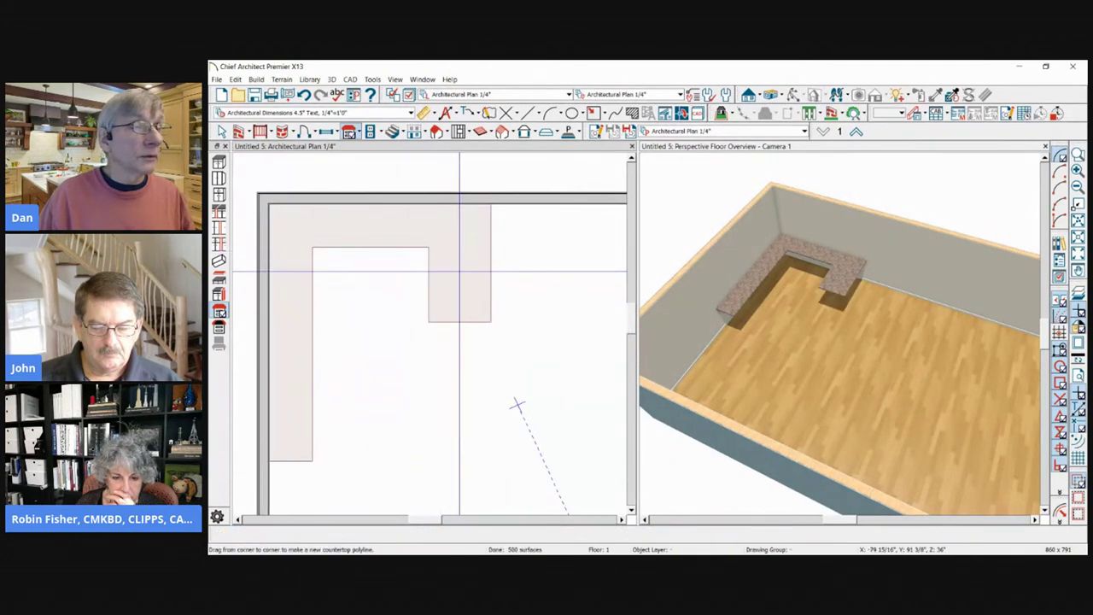
right_click(433, 304)
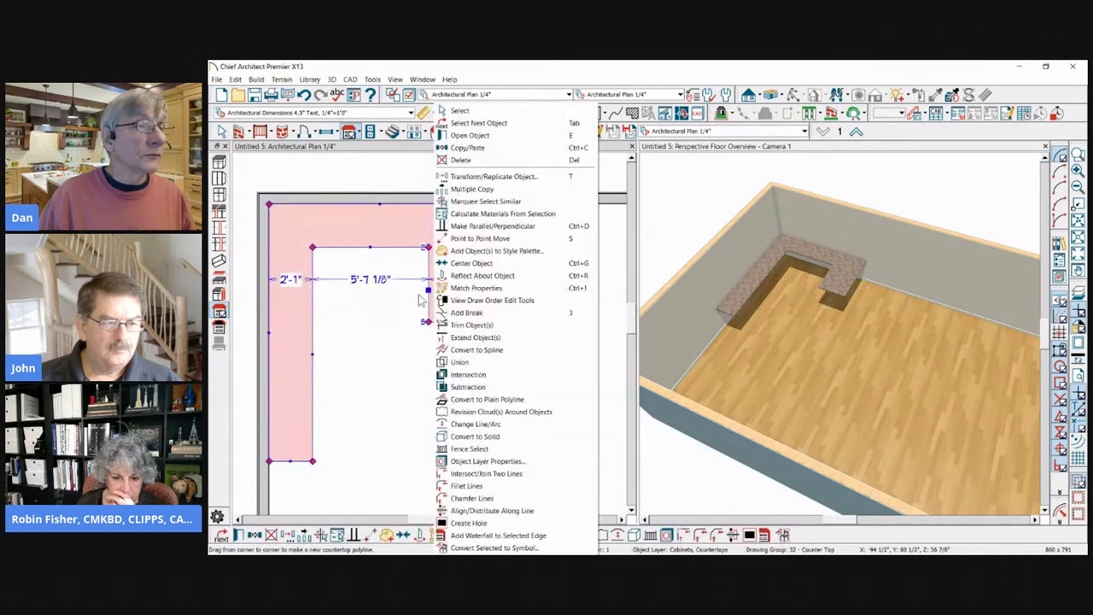
click(378, 277)
key(Escape)
click(376, 276)
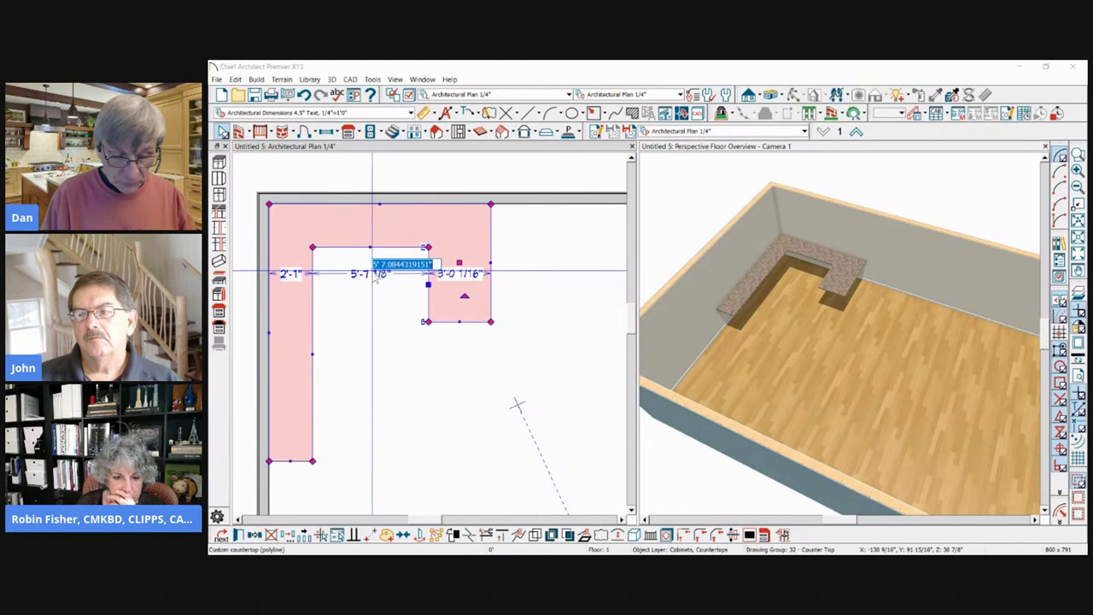
click(377, 274)
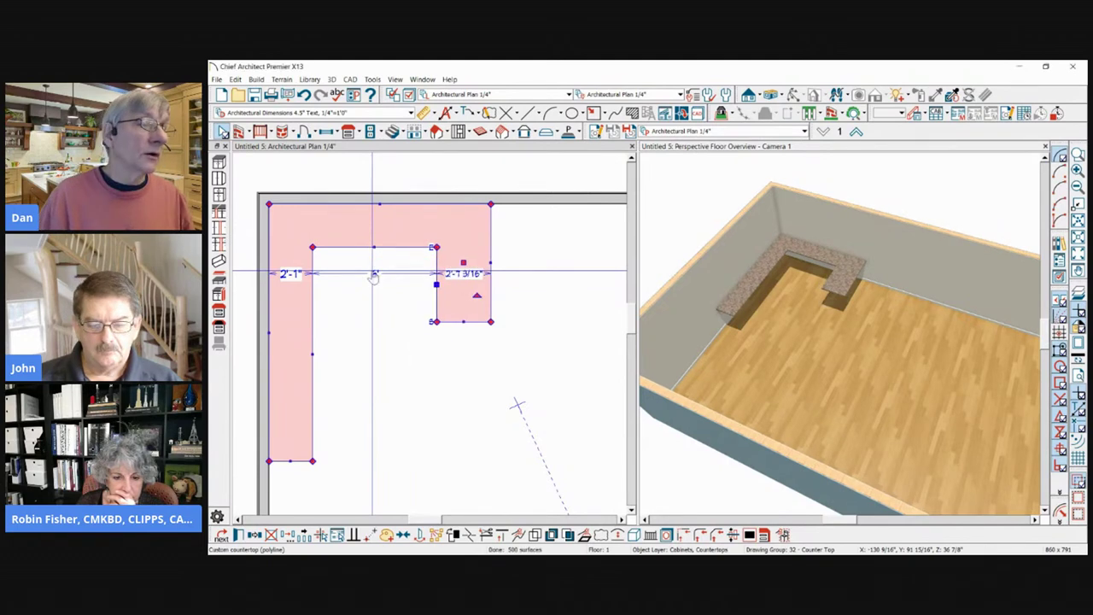
text(6')
key(Return)
Step: Set the right return width to 2' to complete the U-shaped countertop
click(462, 309)
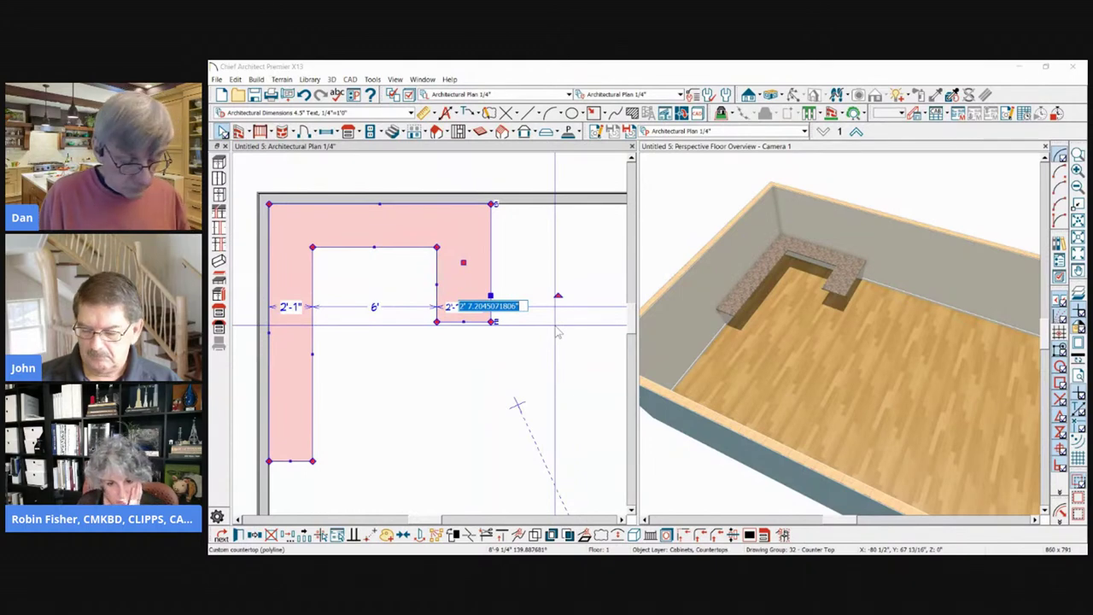
text(2')
key(Return)
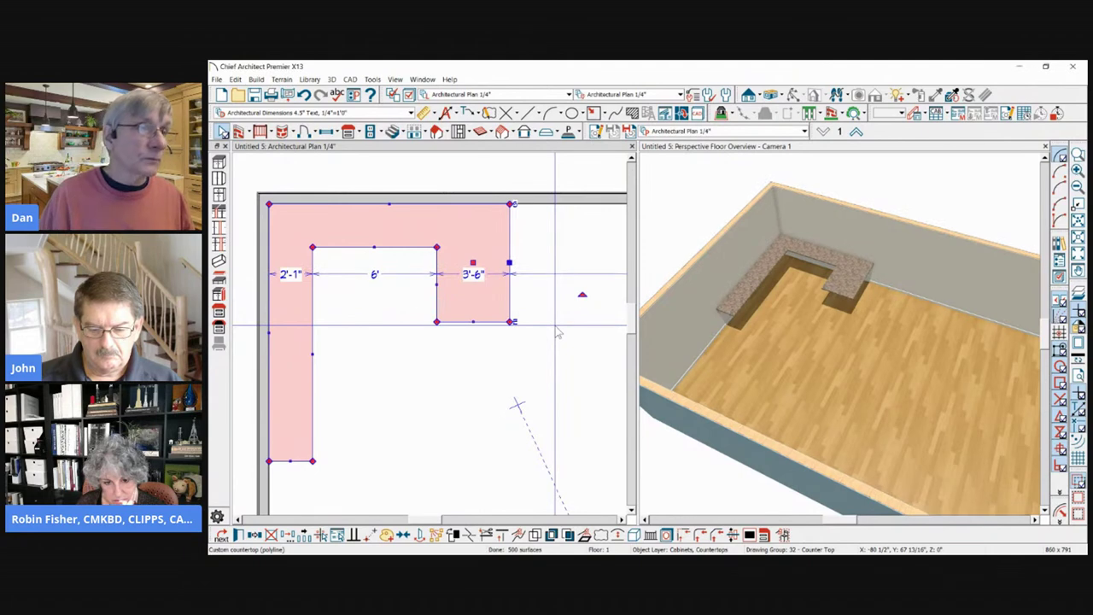
key(Escape)
scroll(507, 283, up, 4)
click(524, 244)
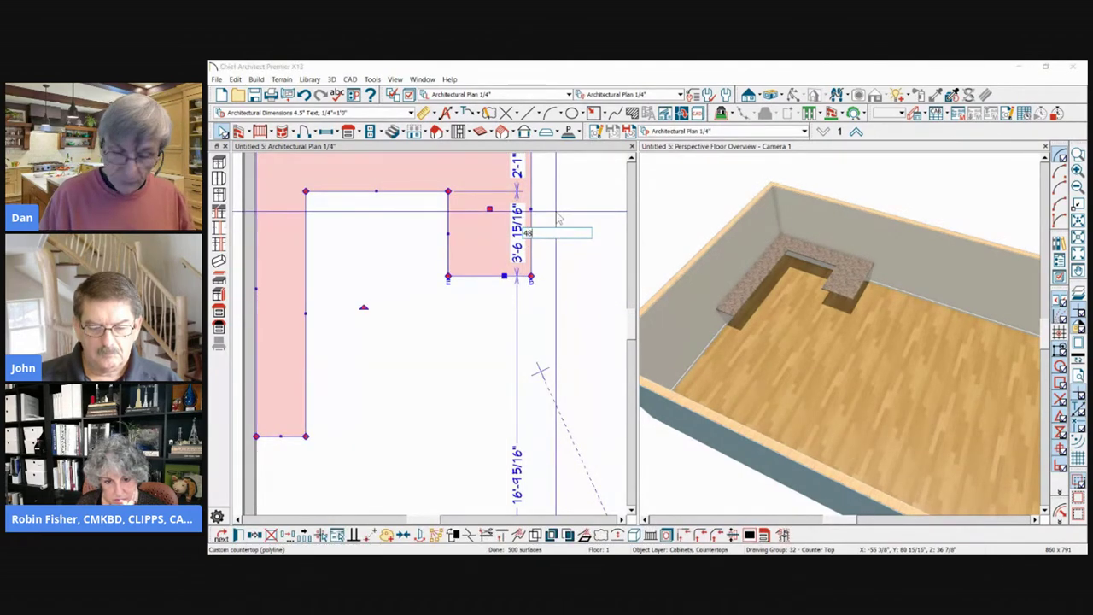
click(529, 114)
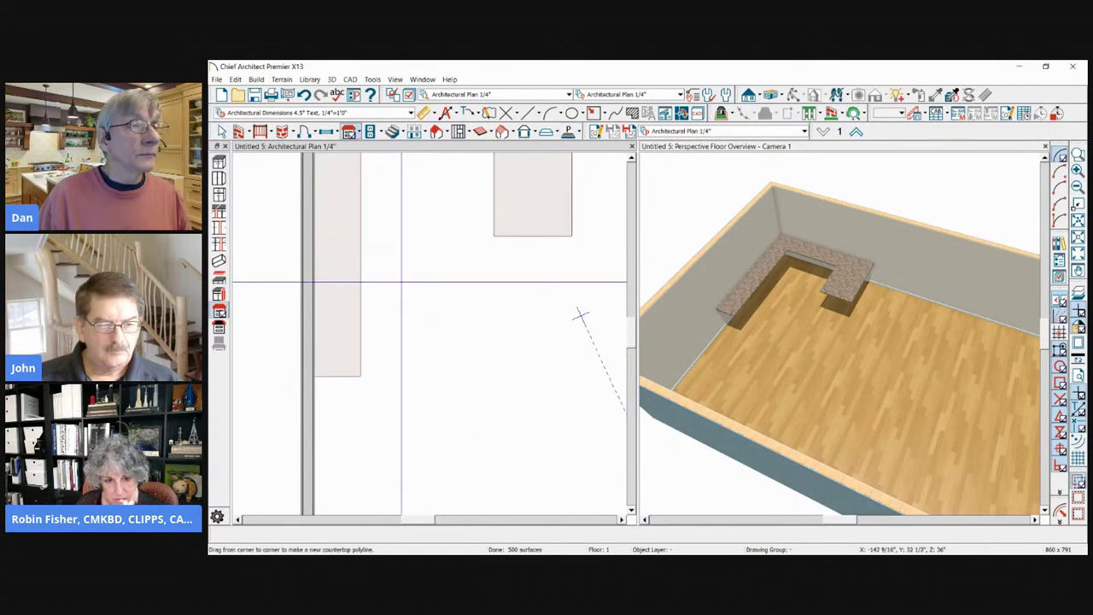
Step: Draw a square island countertop inside the room and select it
drag(413, 273, 501, 361)
click(487, 272)
scroll(488, 272, up, 2)
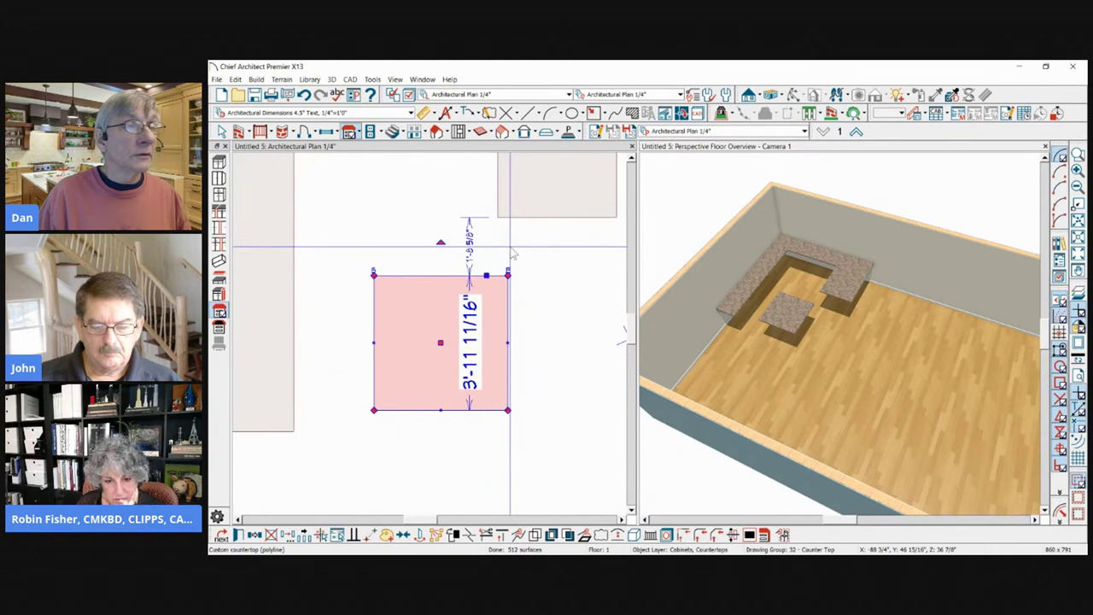
Step: Browse the door, dimension and outlet tools, then bring up the plan's Default Settings
click(304, 131)
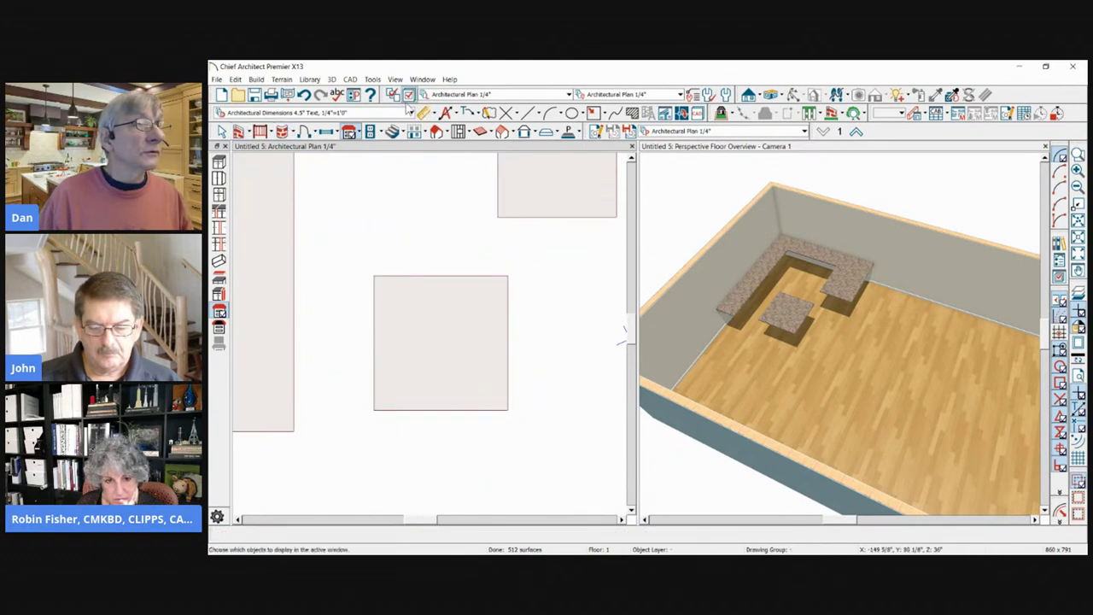
click(423, 114)
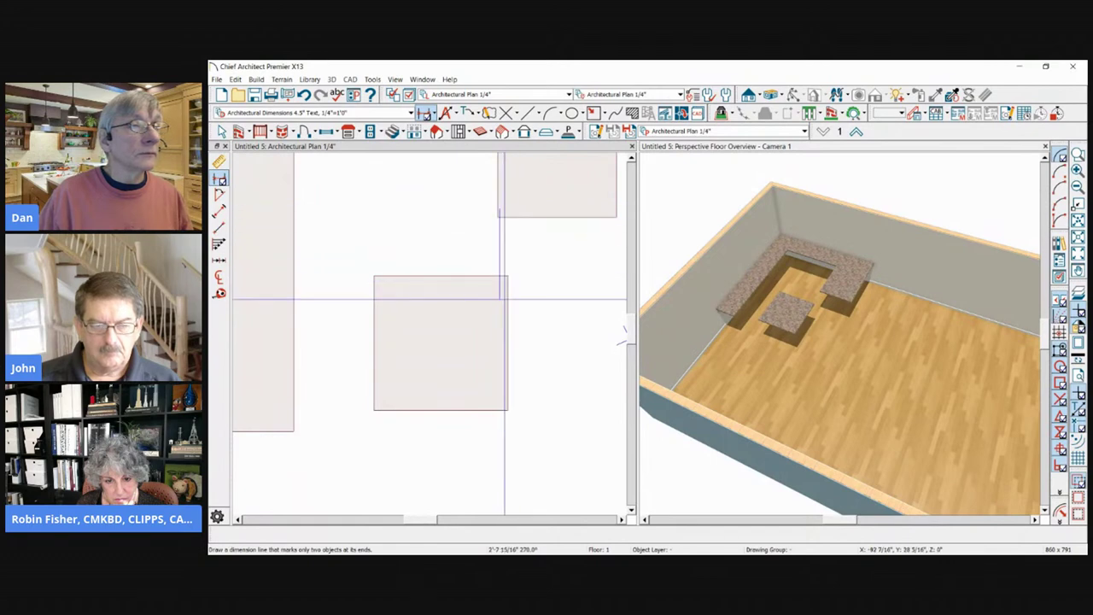
click(372, 130)
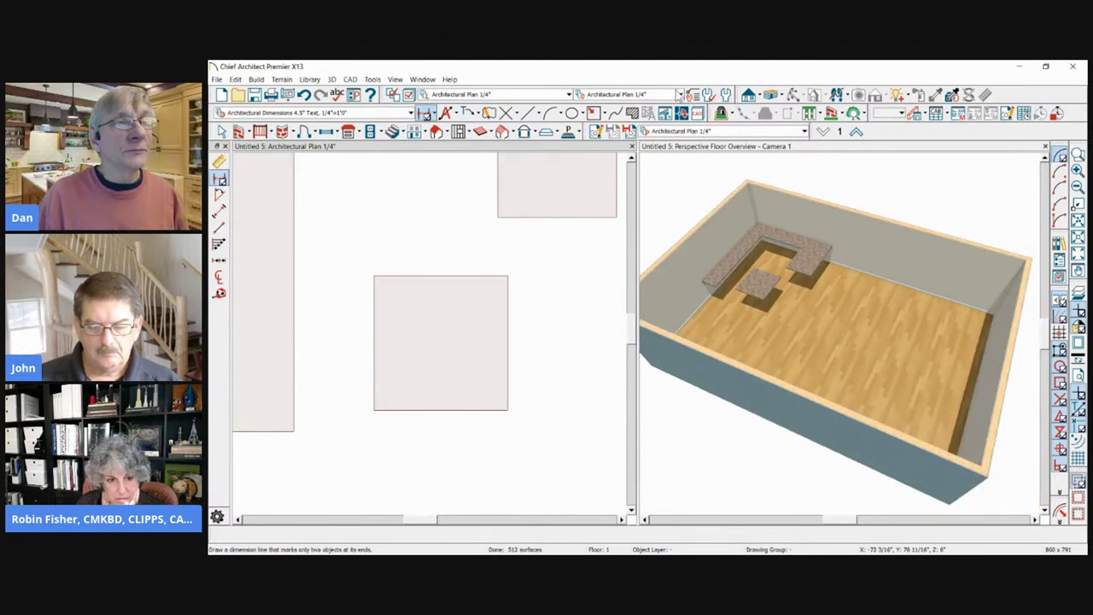
click(726, 96)
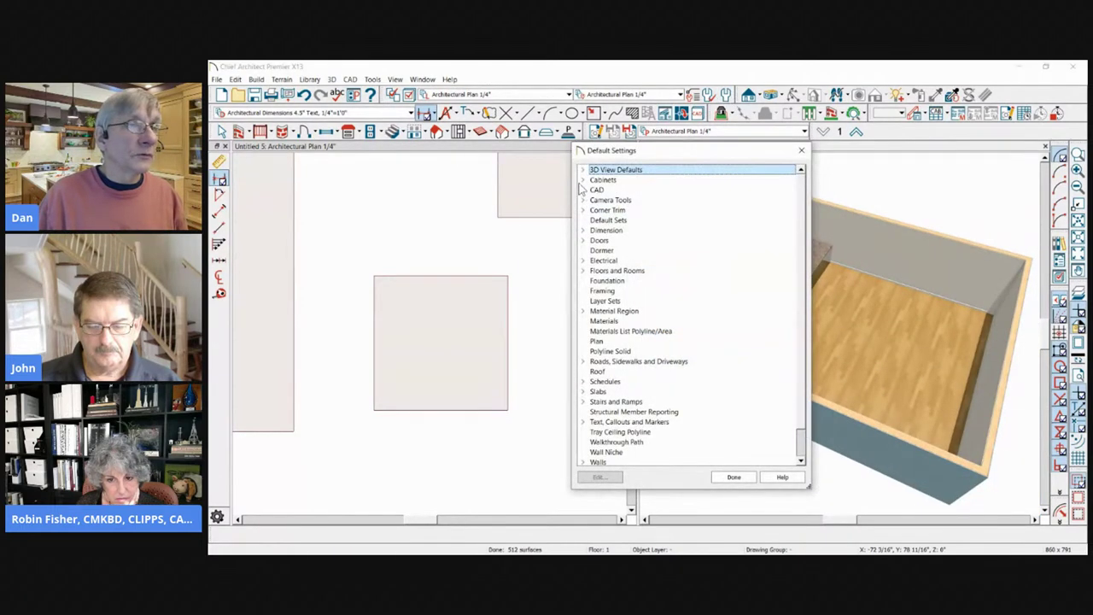
Step: Close Default Settings and enable Cabinets > Countertop under Locate Manual in the dimension defaults
click(583, 170)
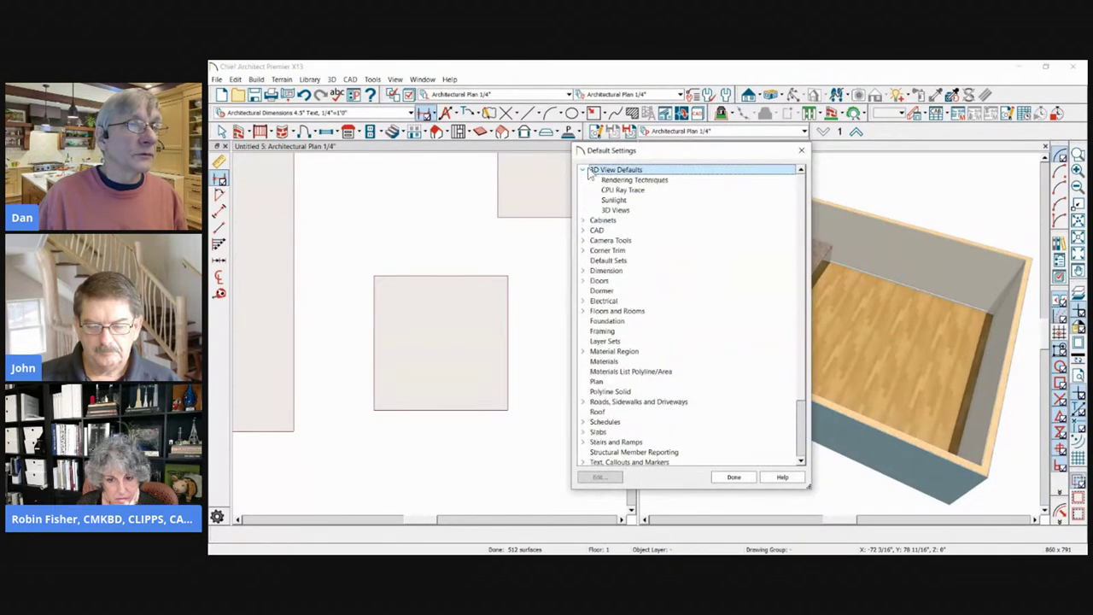
click(802, 151)
double_click(424, 115)
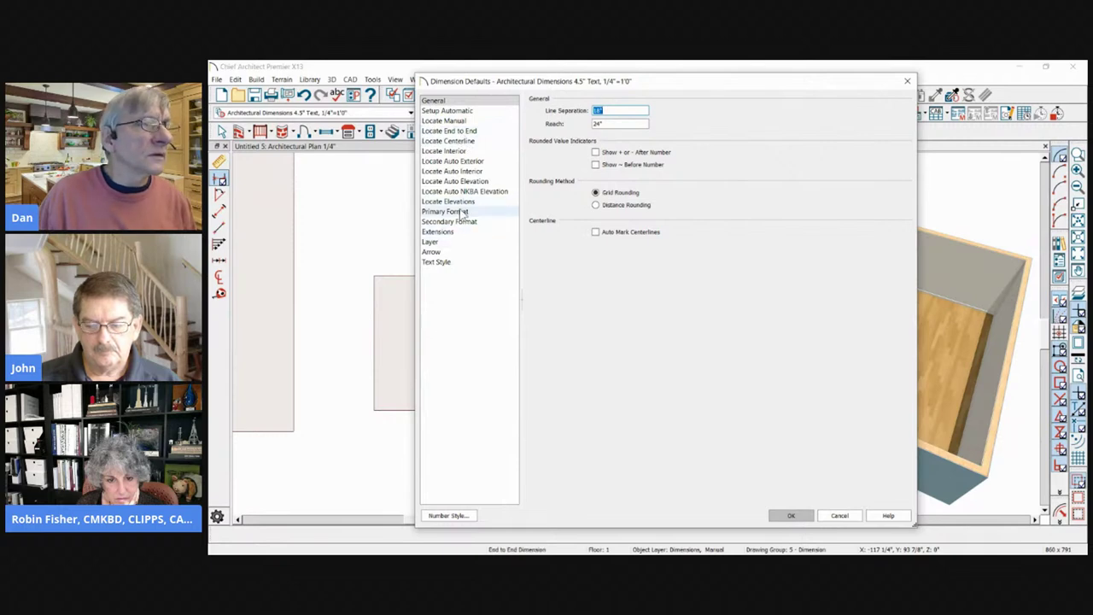
click(444, 120)
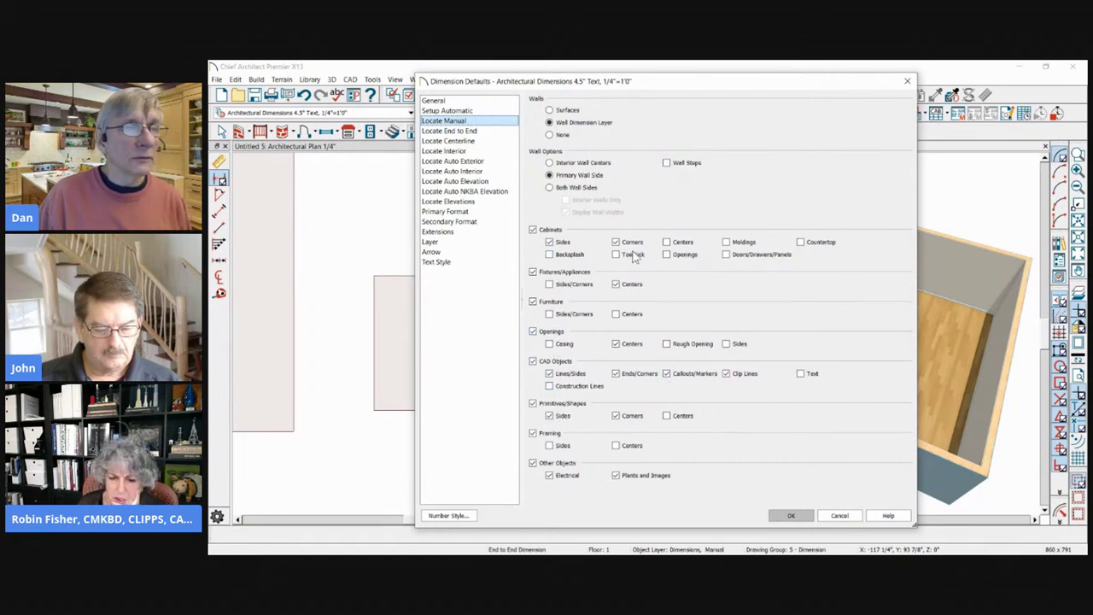
click(804, 243)
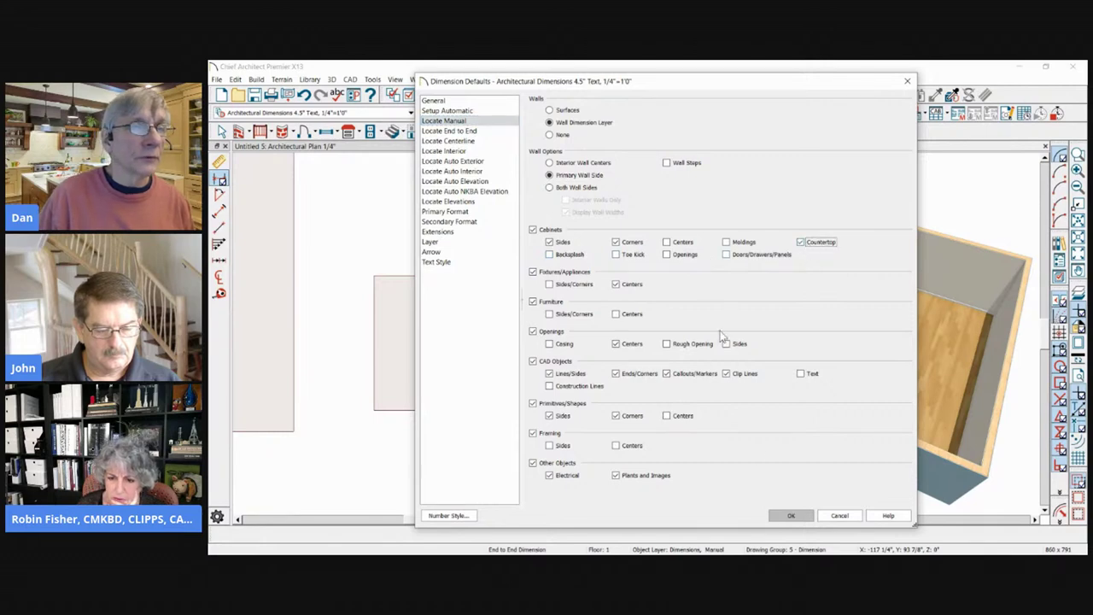
click(787, 515)
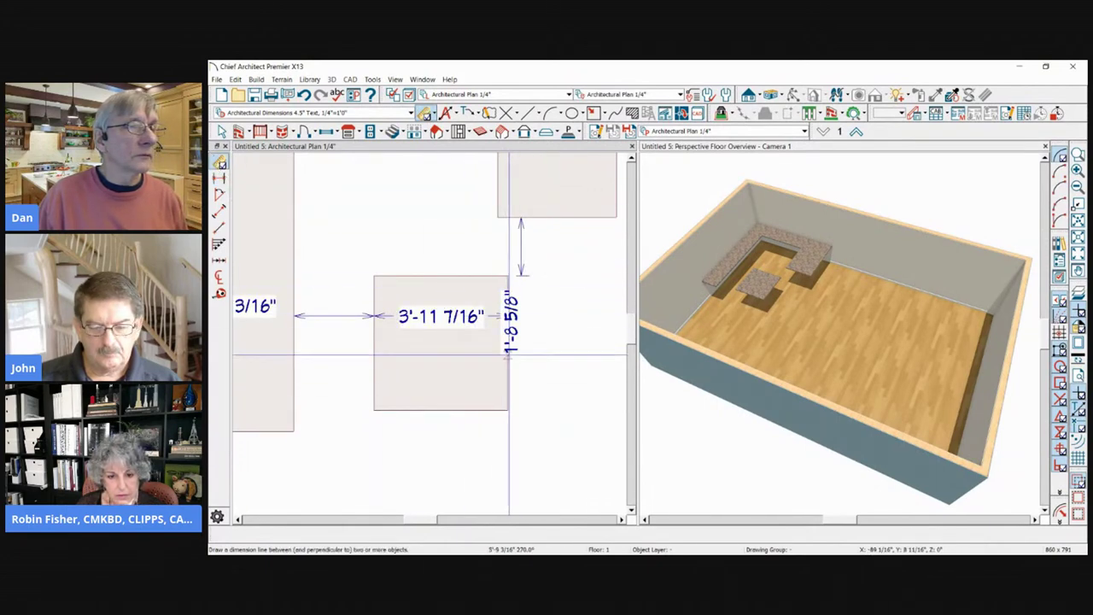
Step: Position the island countertop 41" (3'-5") from the left counter
scroll(419, 299, down, 1)
scroll(419, 318, up, 1)
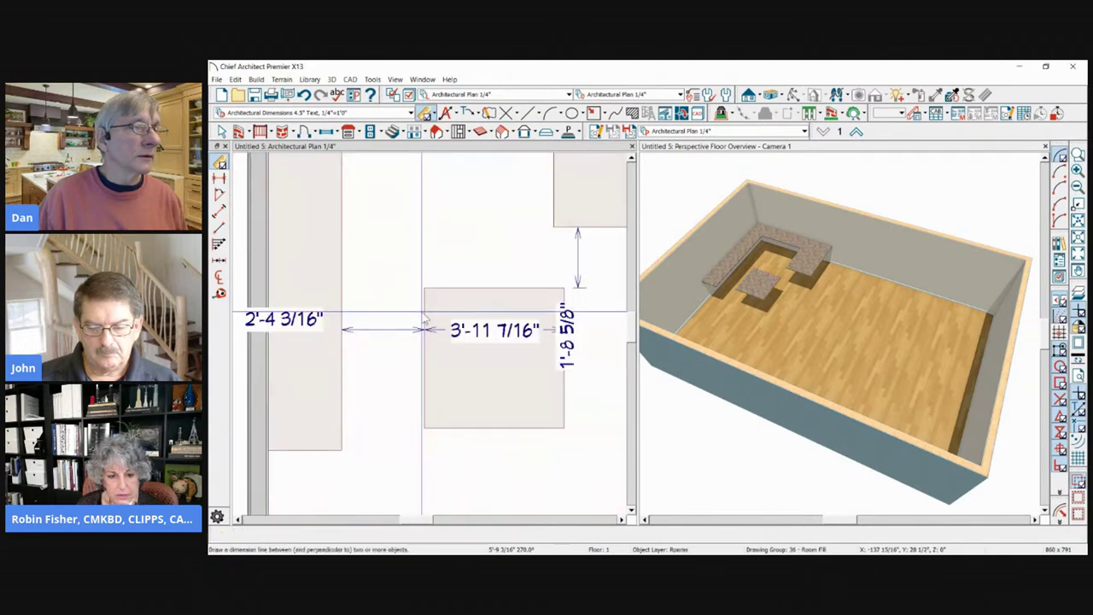
click(425, 320)
text(4)
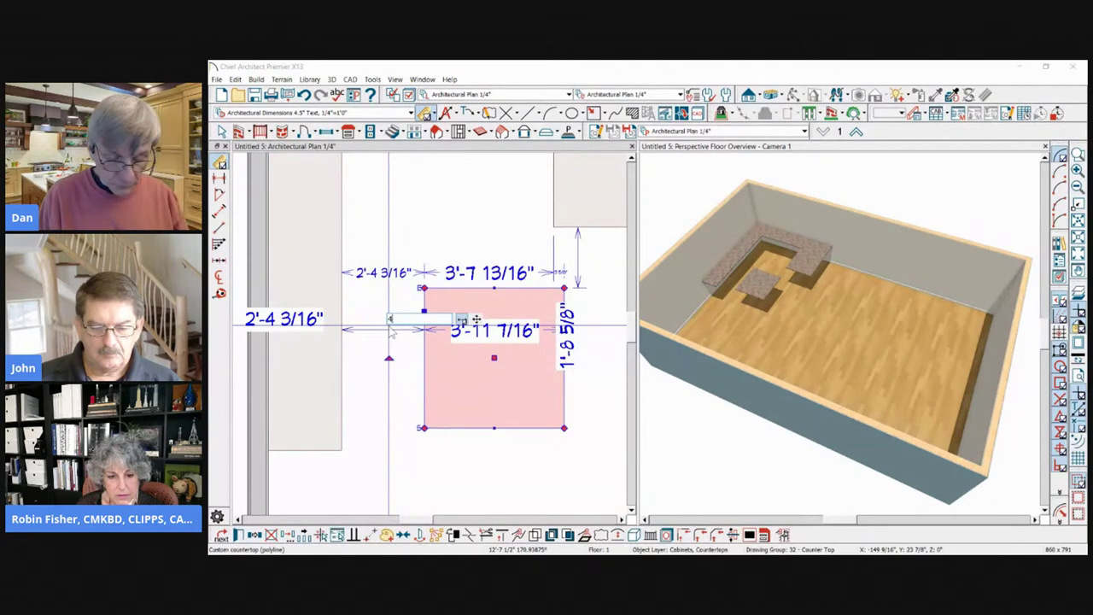
text(1)
key(Return)
key(Escape)
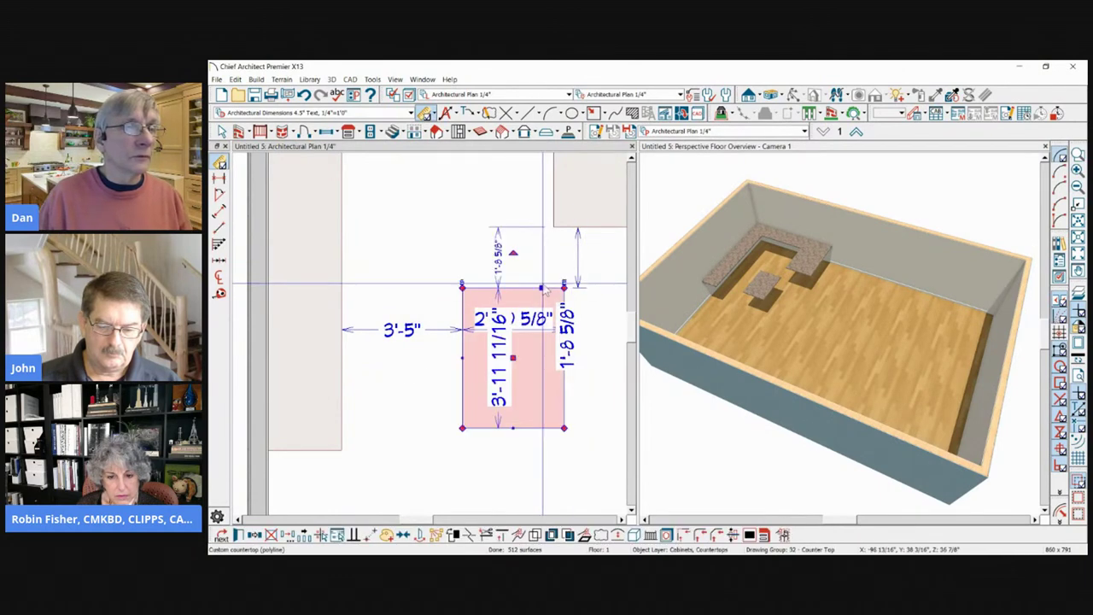
Step: Set the island's gap to the upper counter at 3'-6"
click(547, 289)
click(577, 256)
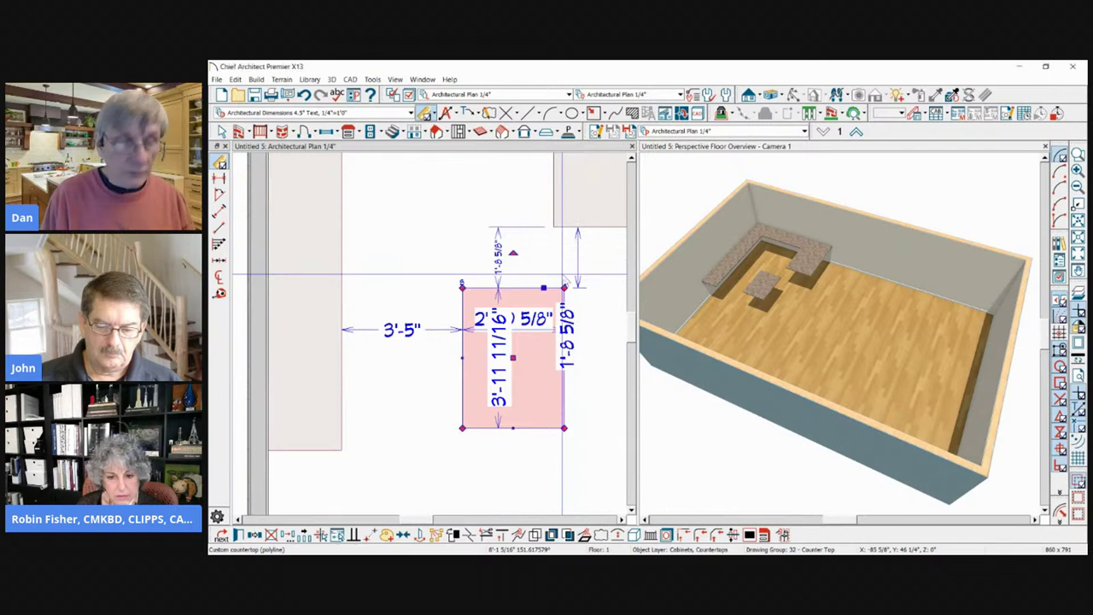
key(Escape)
scroll(508, 275, down, 3)
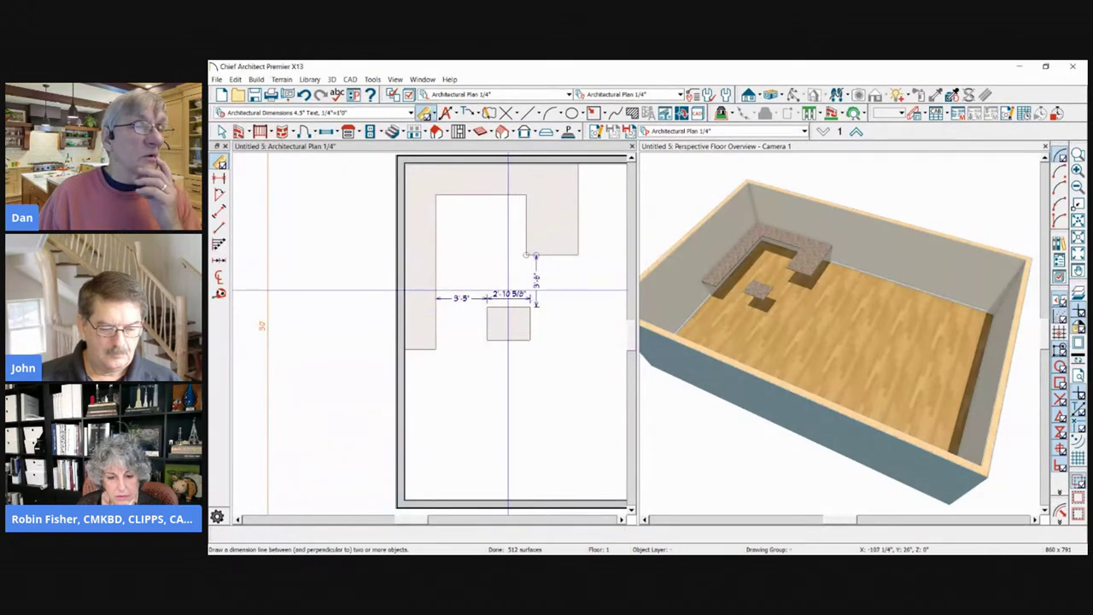
scroll(505, 335, up, 1)
Step: Widen the island countertop to 5'-1 15/16" by dragging its right edge
click(510, 337)
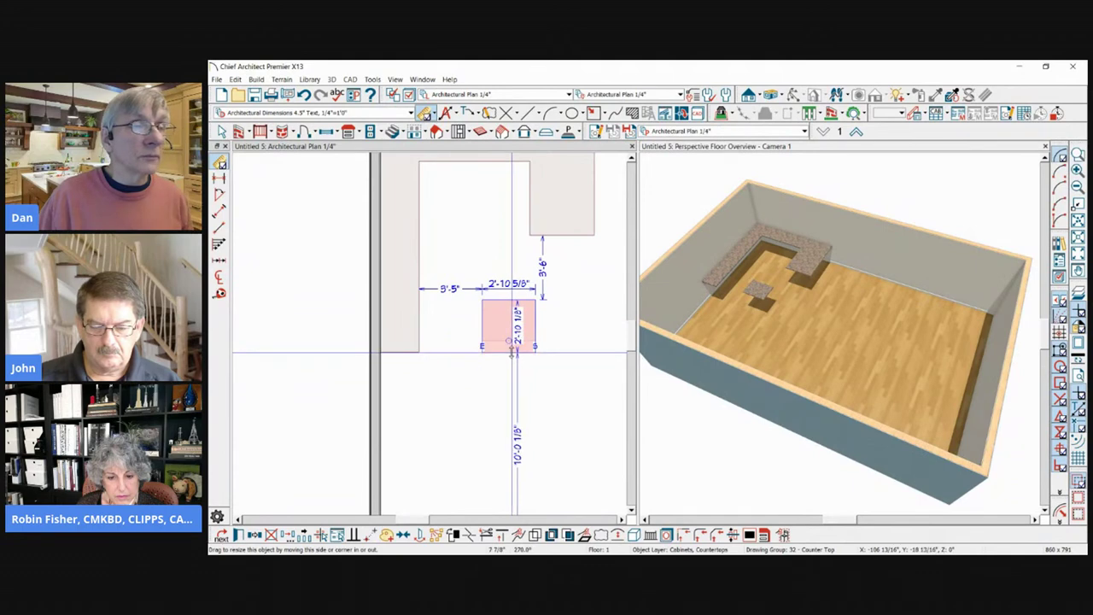
drag(536, 326, 578, 327)
scroll(566, 350, up, 1)
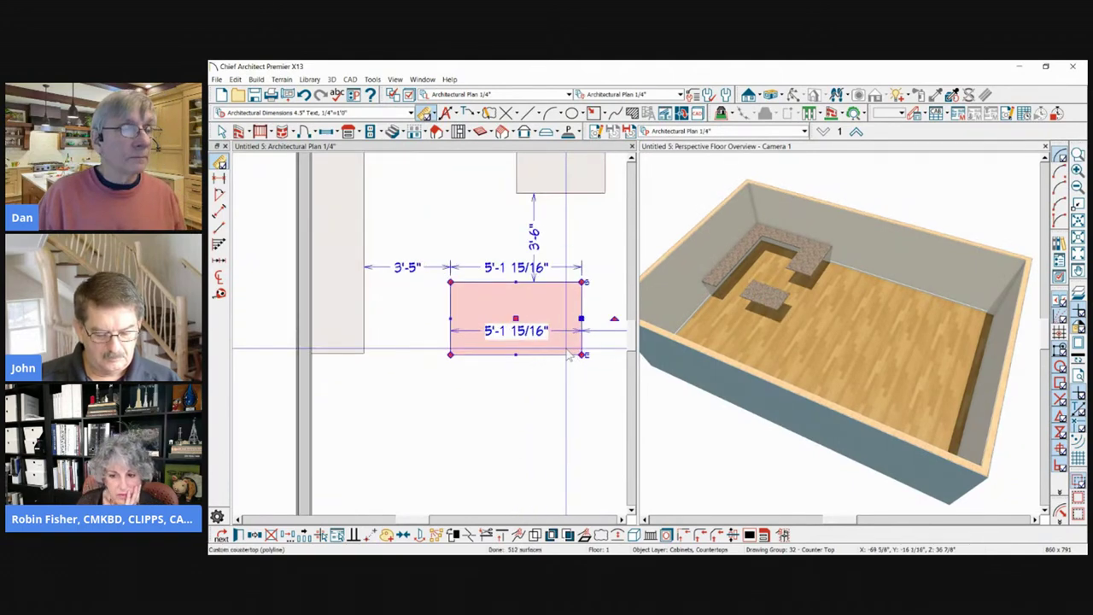
click(512, 369)
click(482, 323)
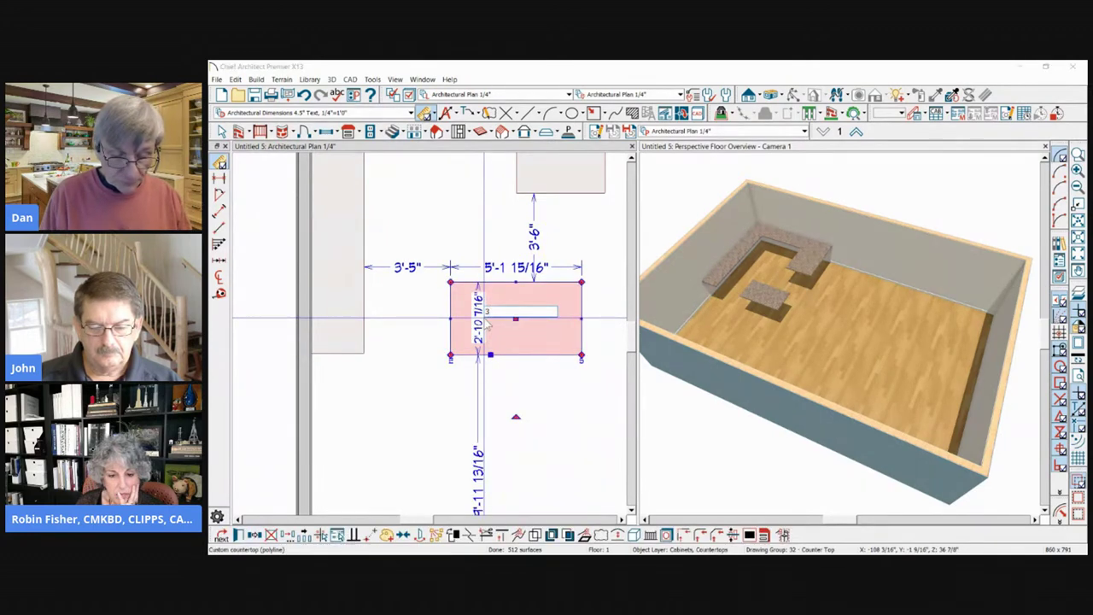
key(Escape)
scroll(583, 299, up, 1)
scroll(567, 350, down, 2)
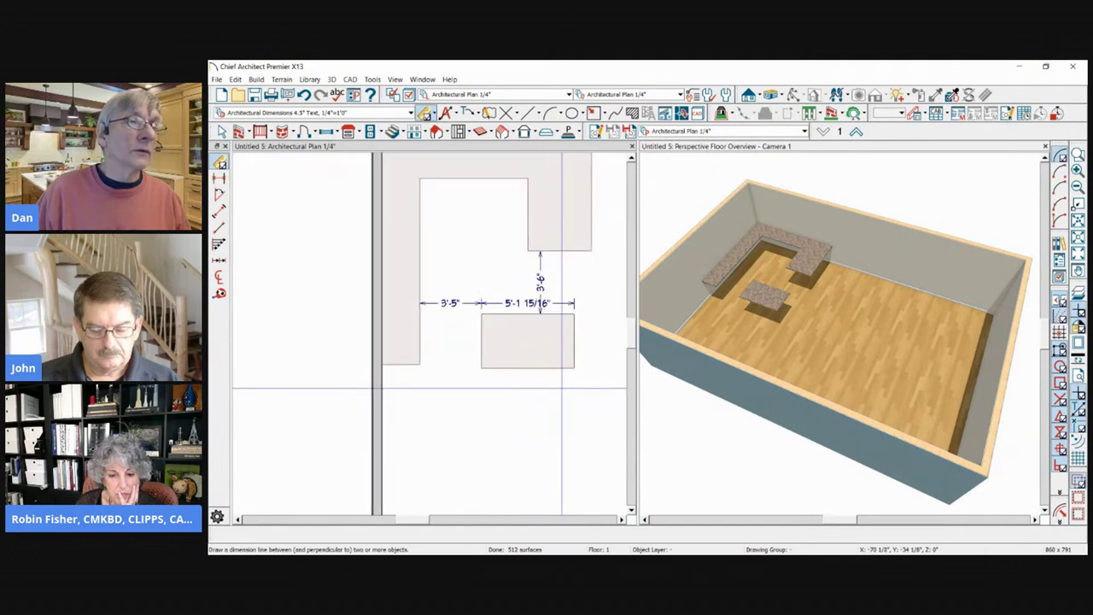
scroll(561, 388, down, 1)
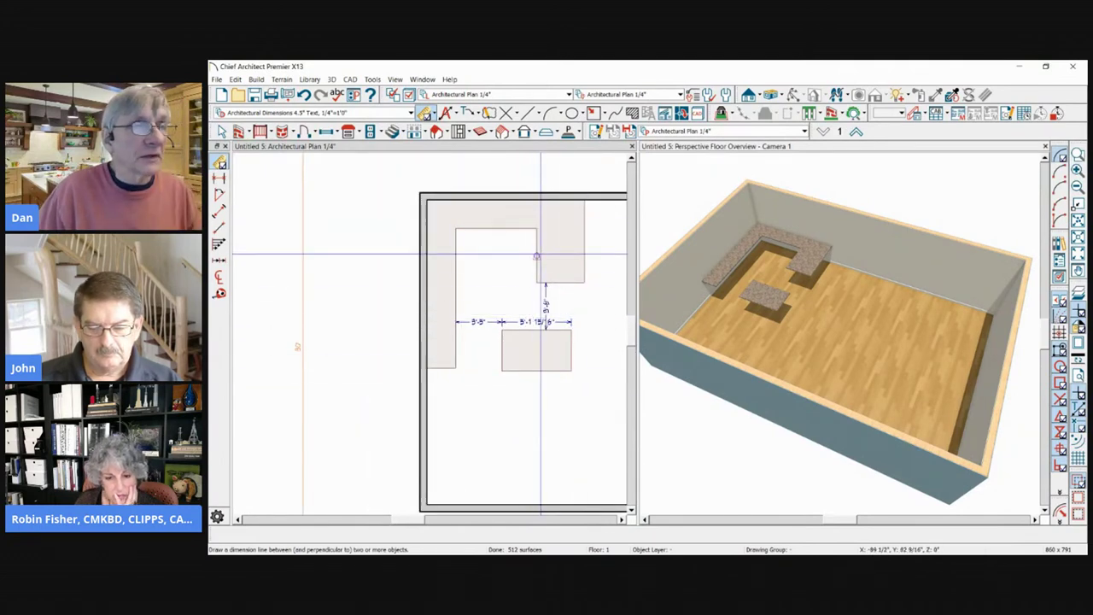
key(space)
click(811, 265)
double_click(812, 265)
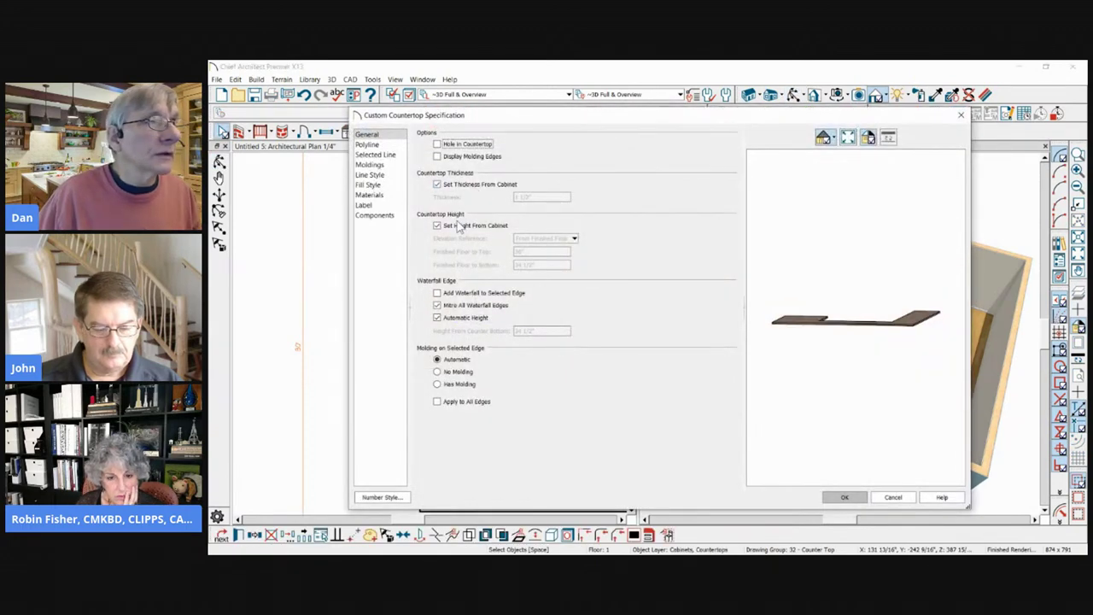
key(Return)
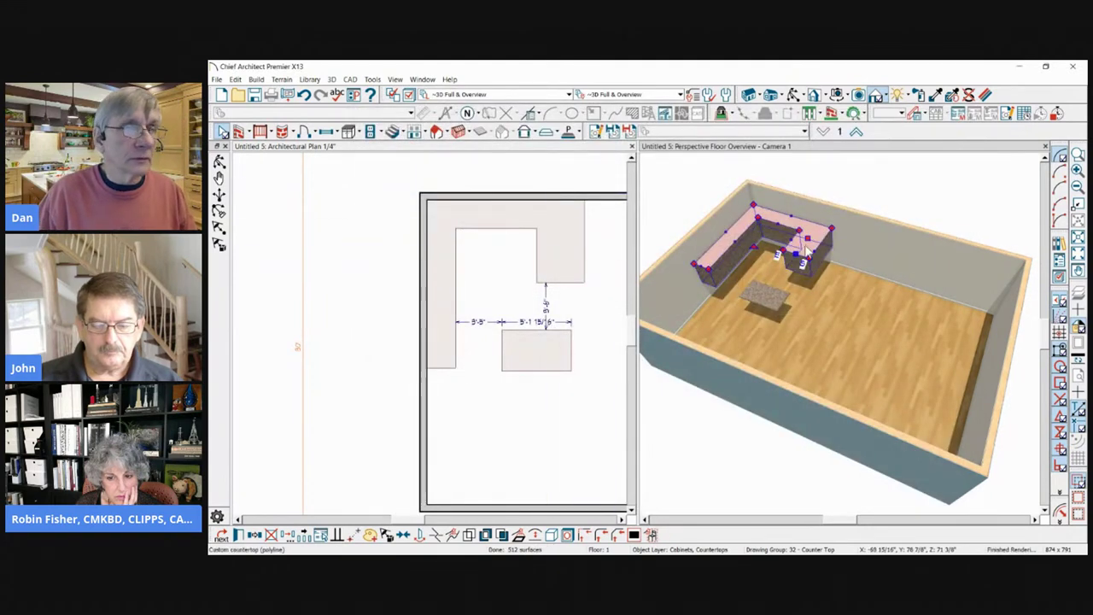
key(ctrl+z)
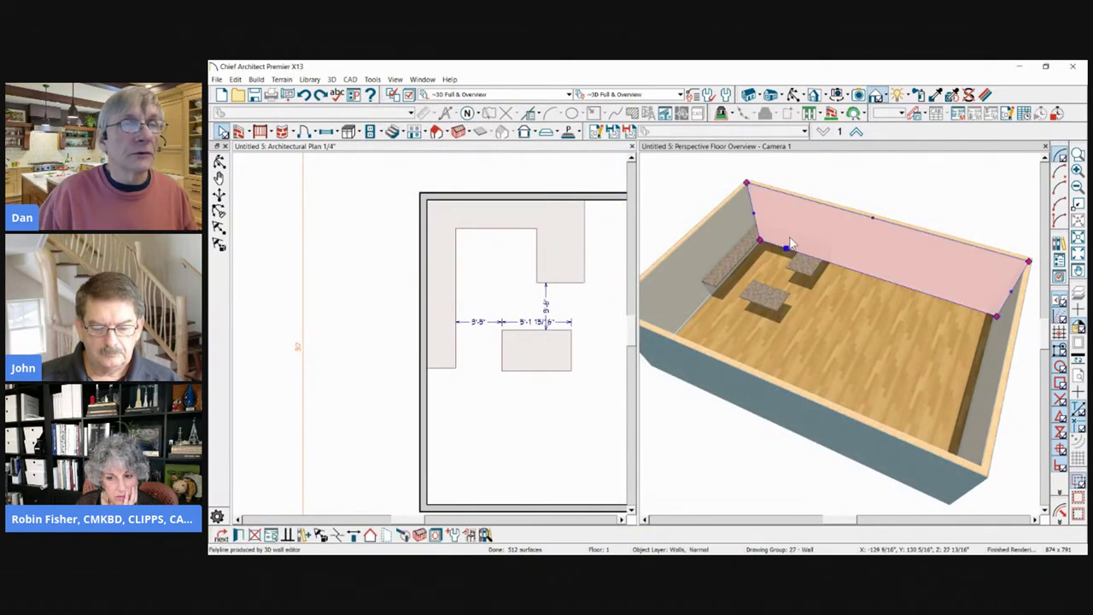
click(791, 246)
double_click(793, 243)
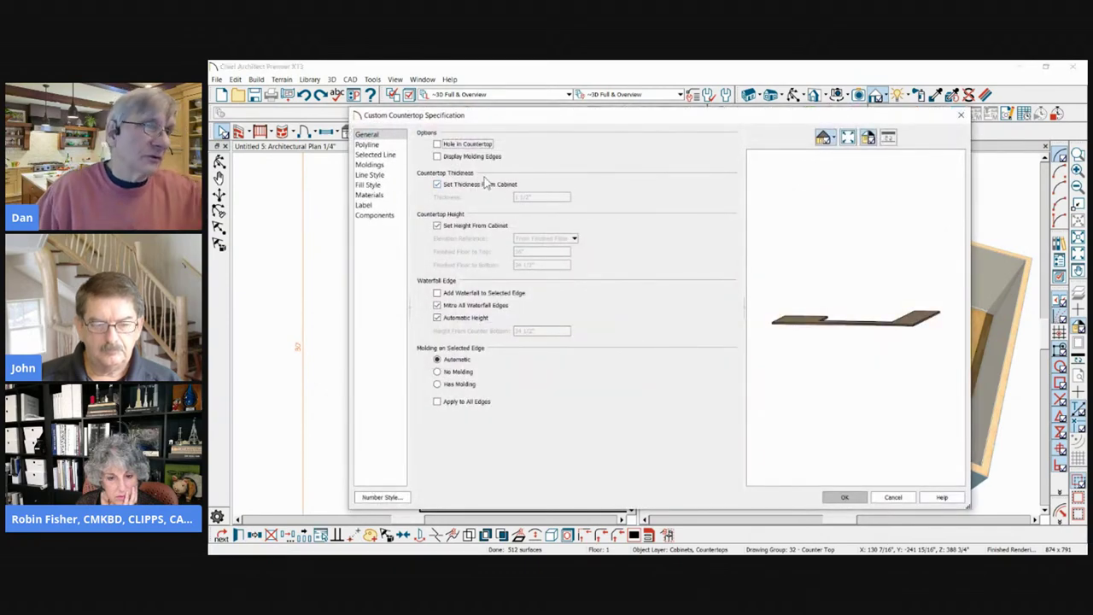
click(898, 499)
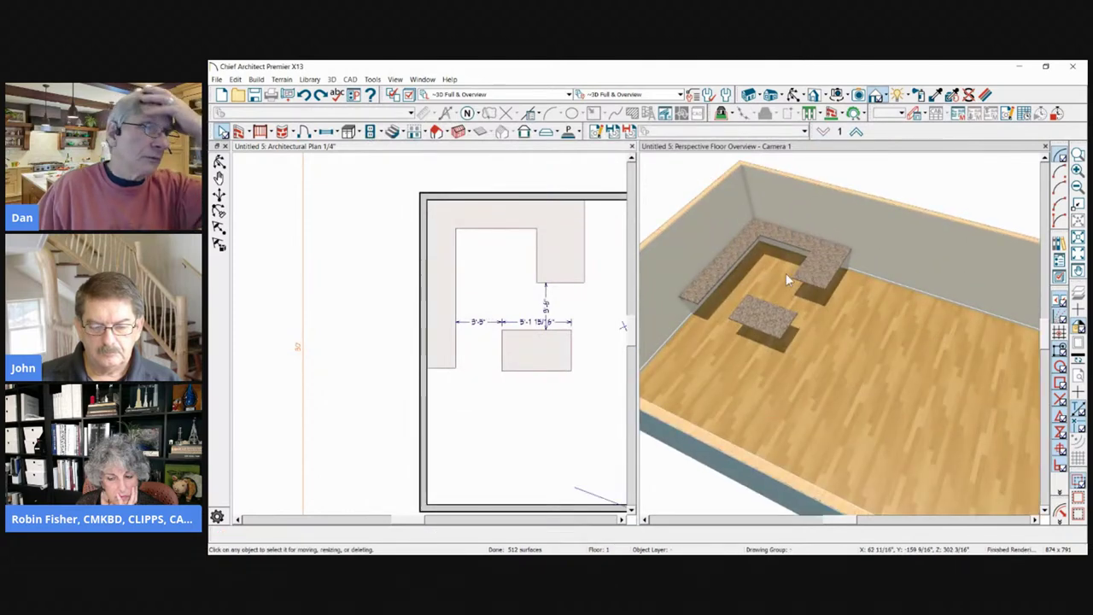
scroll(511, 312, down, 3)
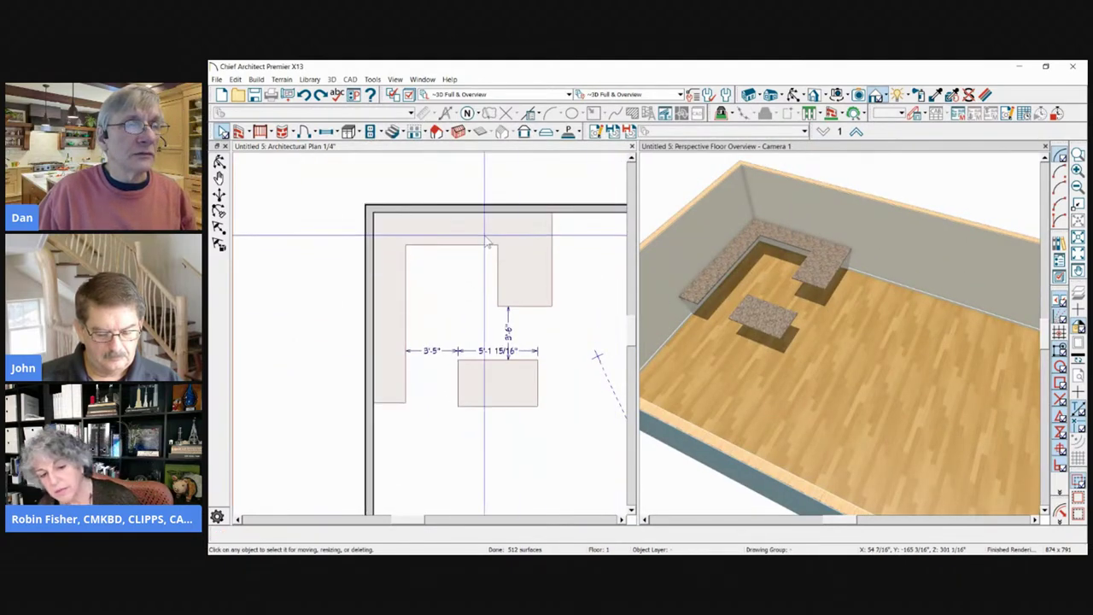
Step: Select the island countertop, clearing an accidental room selection first
scroll(434, 321, up, 1)
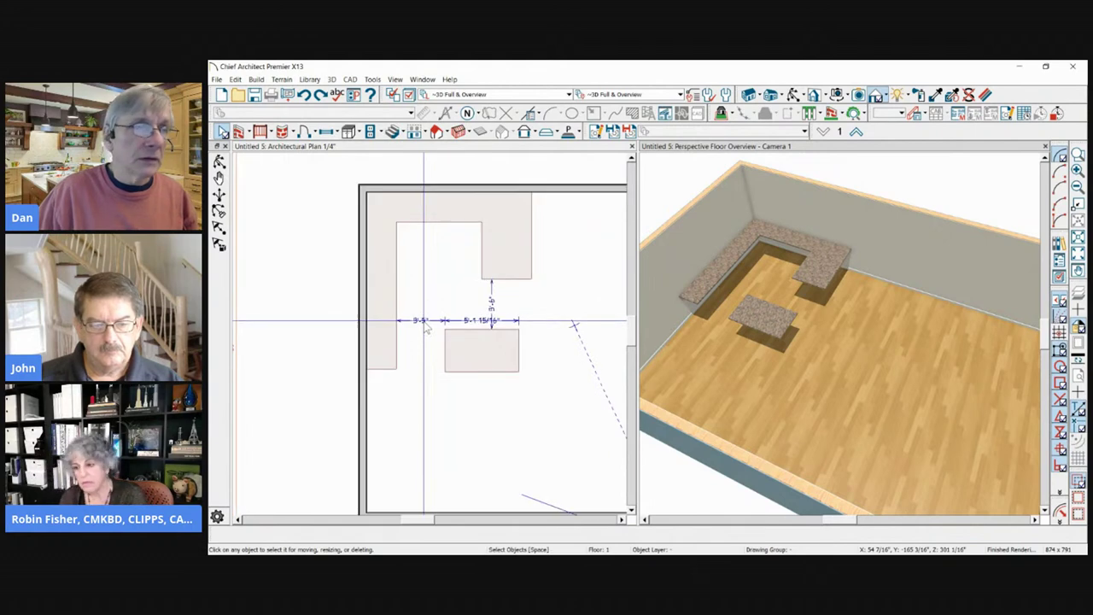
right_click(399, 277)
click(431, 286)
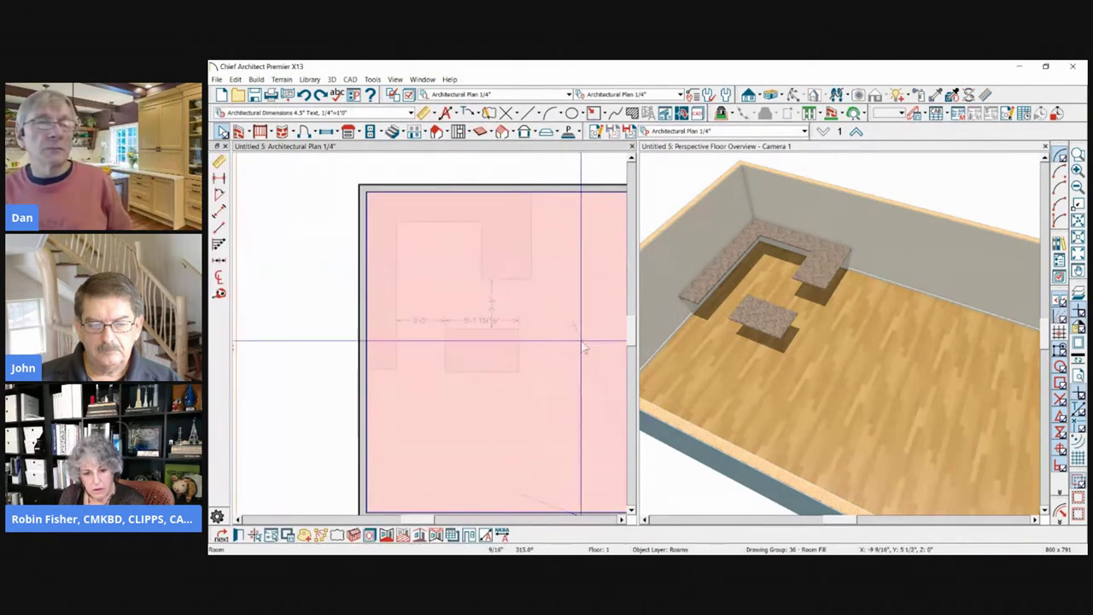
key(Escape)
scroll(547, 350, up, 4)
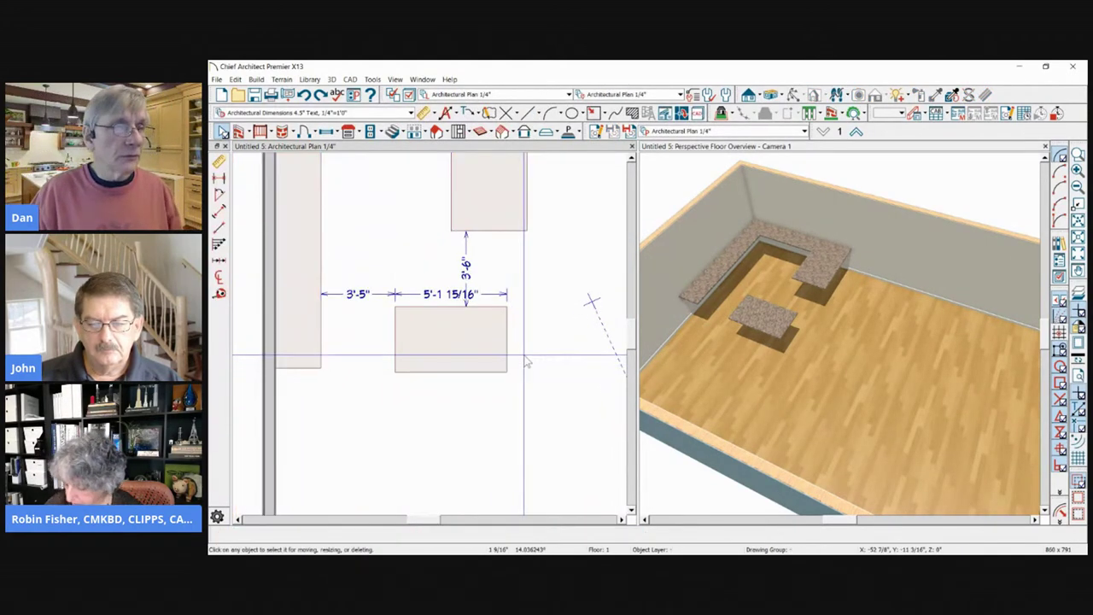
click(451, 363)
scroll(455, 374, up, 1)
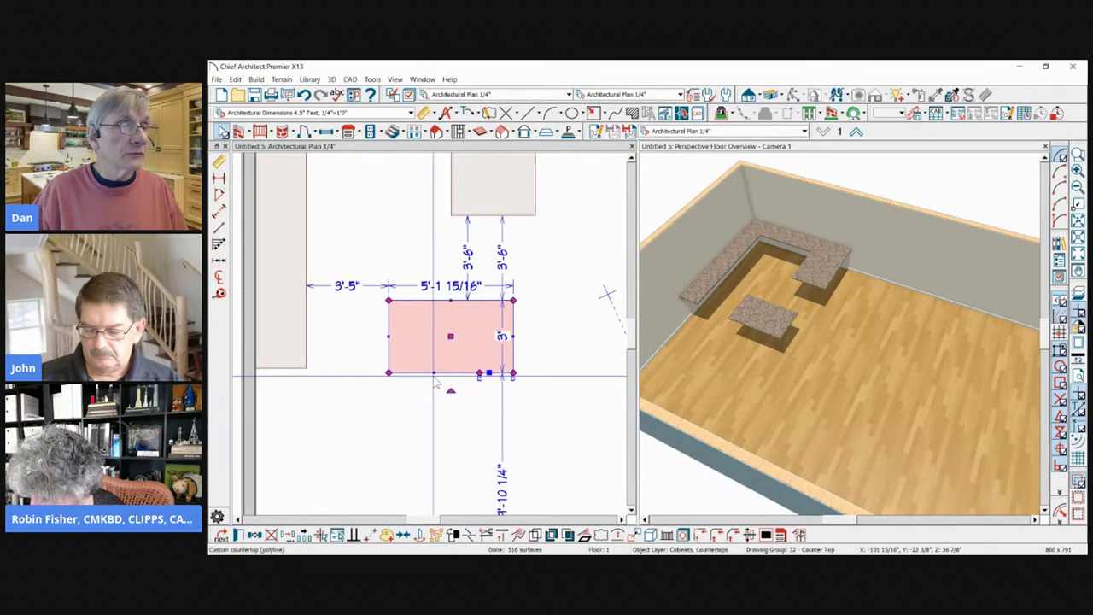
key(Escape)
click(426, 379)
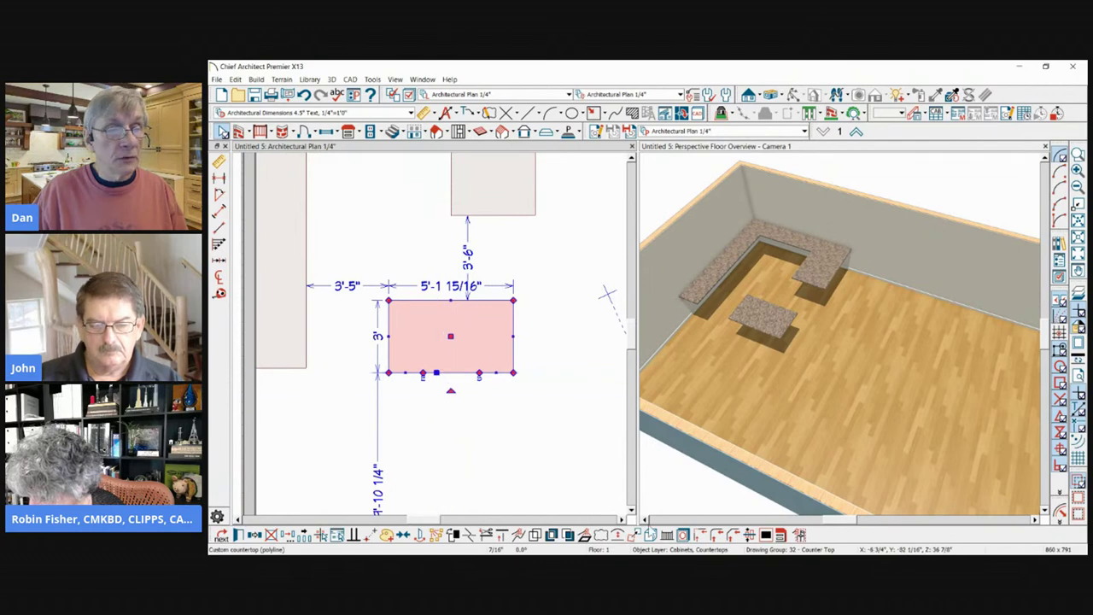
Step: Curve the island's bottom edge into an arc and drag it to bulge deeper
click(618, 537)
scroll(427, 396, up, 3)
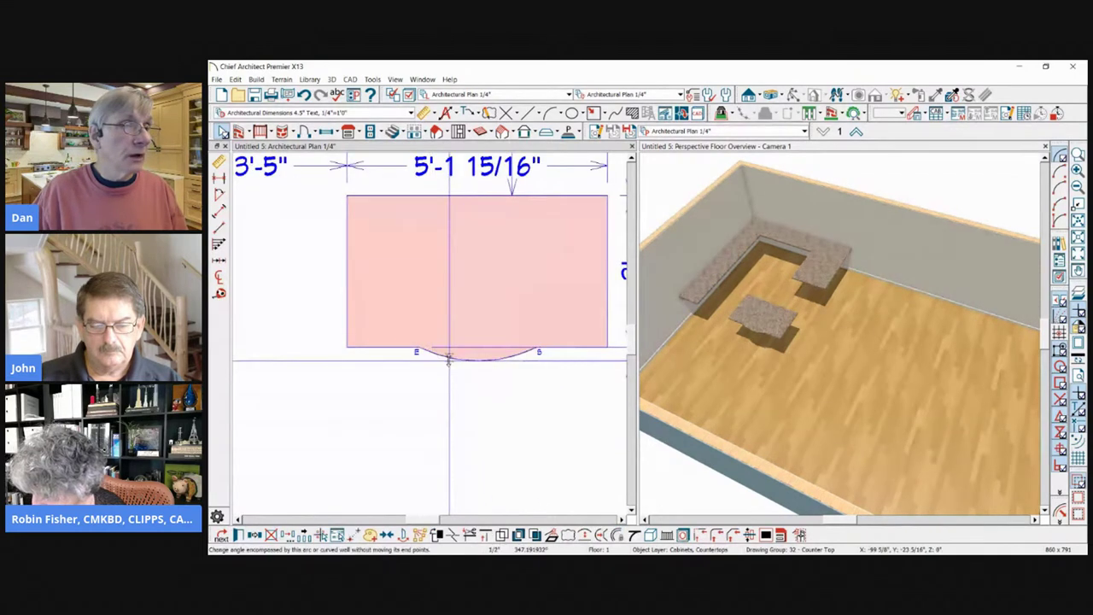
drag(448, 360, 449, 371)
key(Escape)
scroll(519, 194, down, 2)
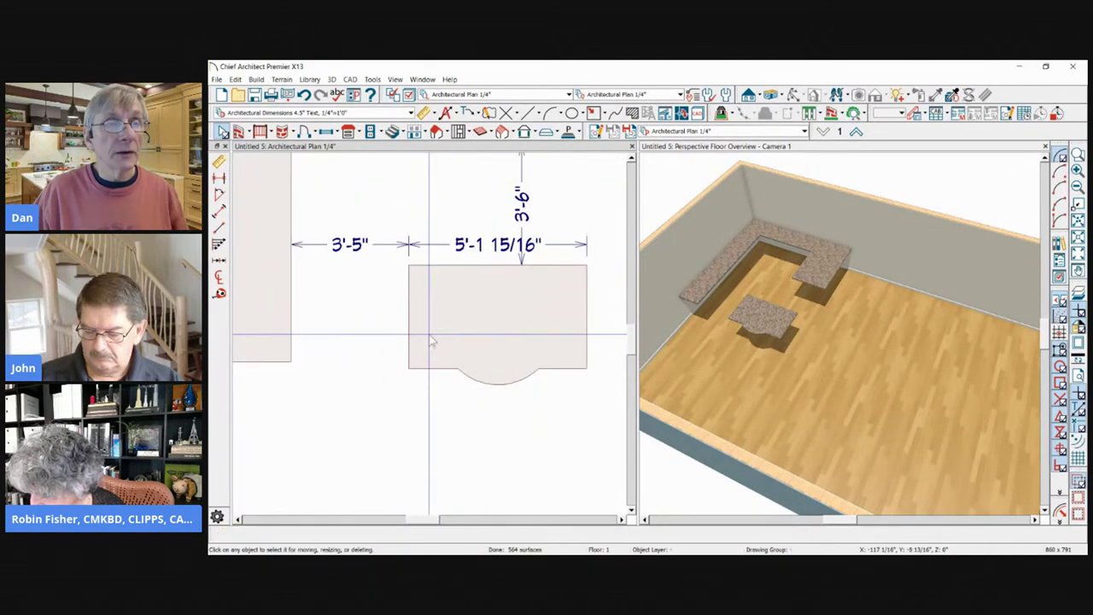
scroll(422, 228, down, 4)
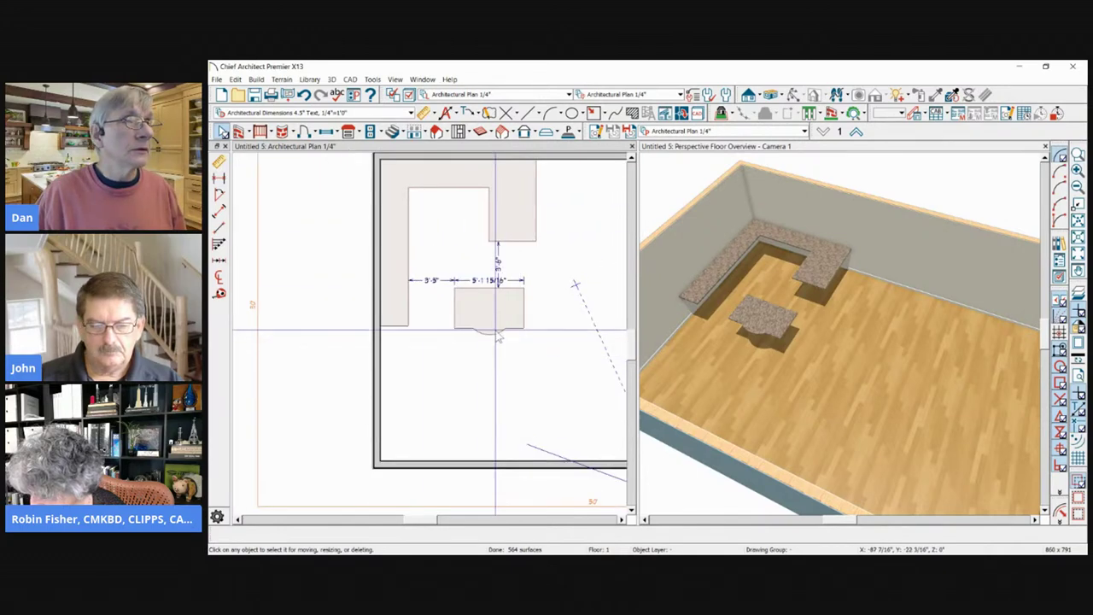
scroll(405, 193, up, 2)
click(349, 130)
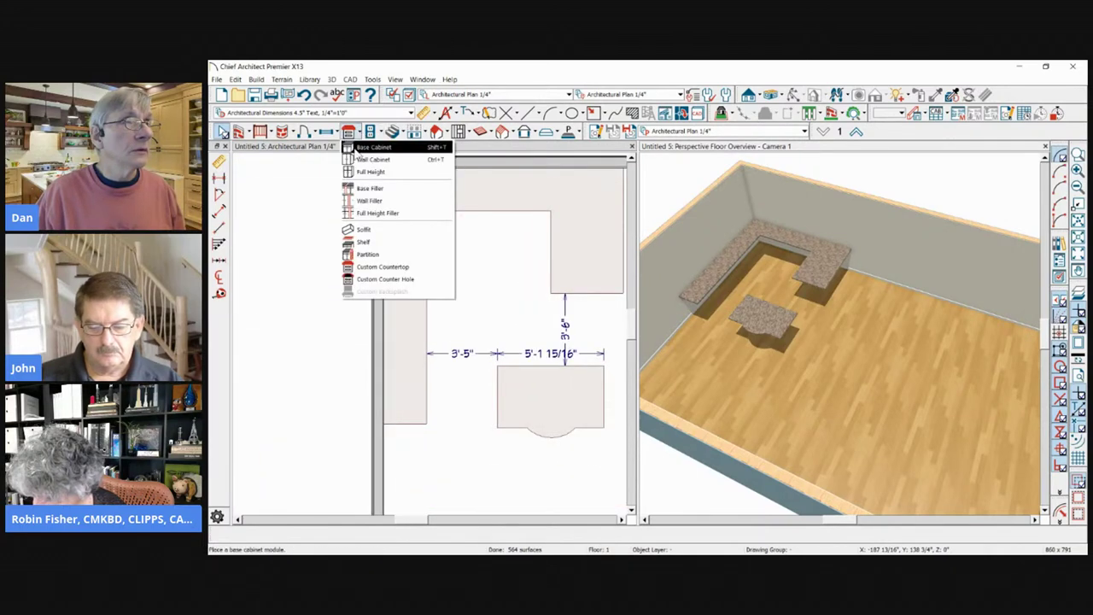
Step: Place a 5'-1" B61 base cabinet on the top wall and a B57 along the left wall
click(380, 146)
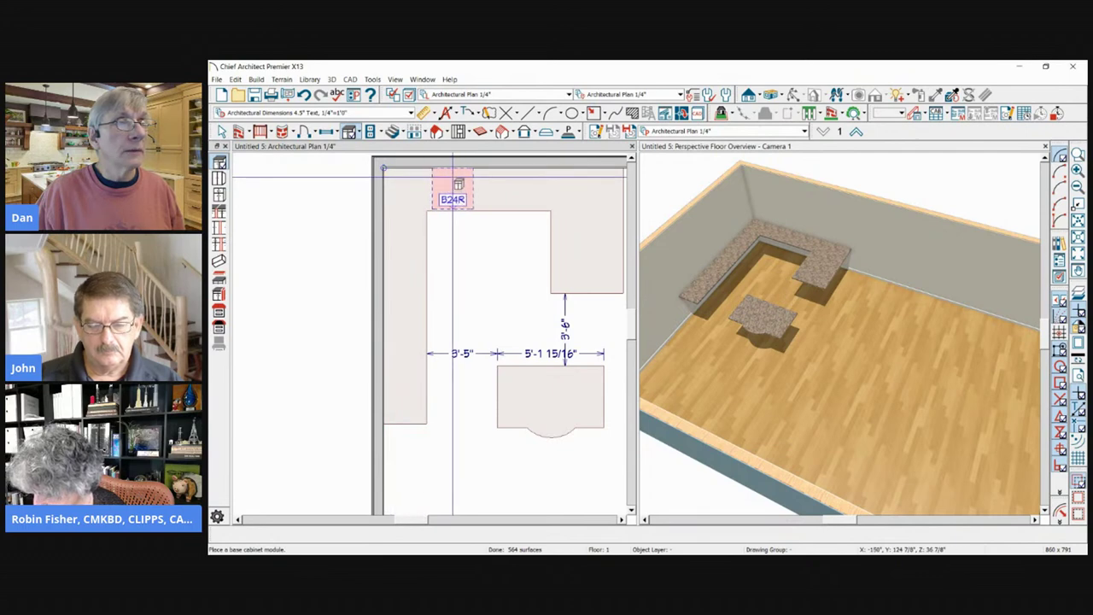
click(453, 190)
drag(474, 187, 538, 188)
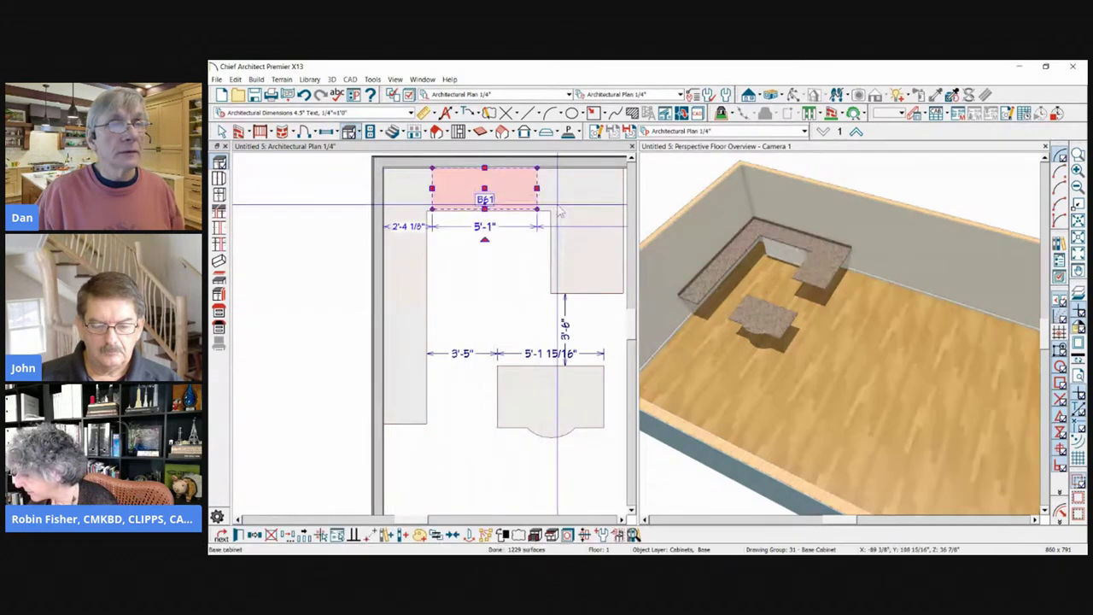
click(405, 253)
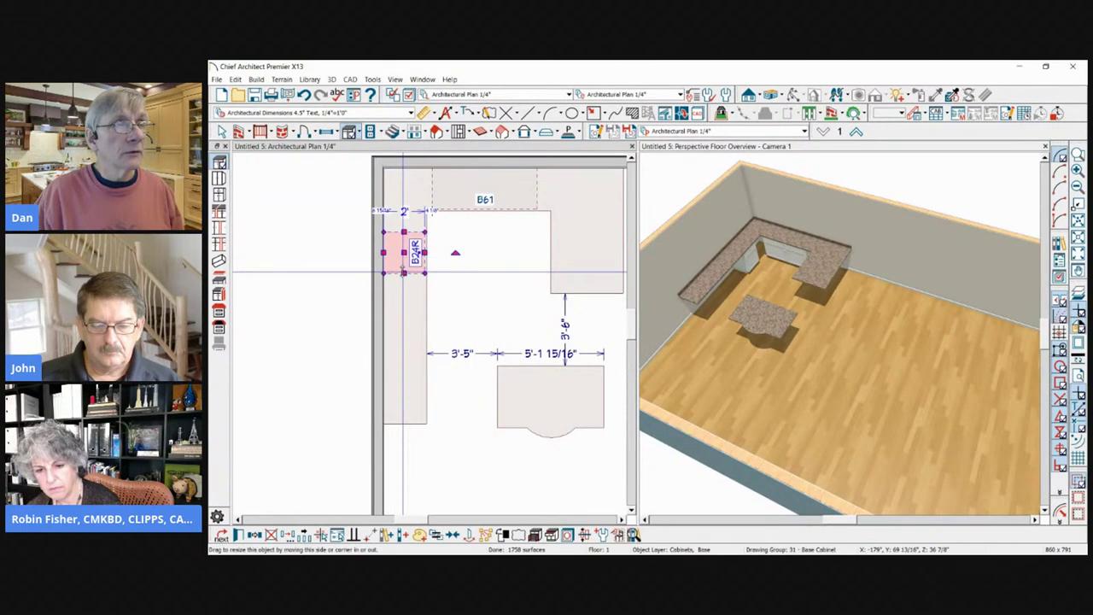
drag(405, 273, 405, 330)
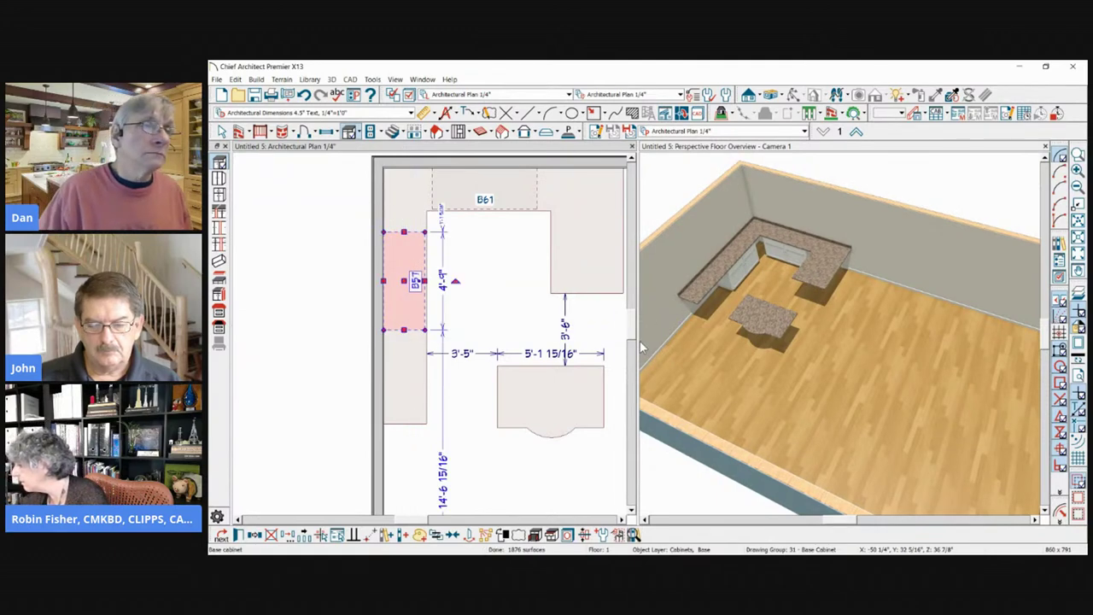
click(458, 131)
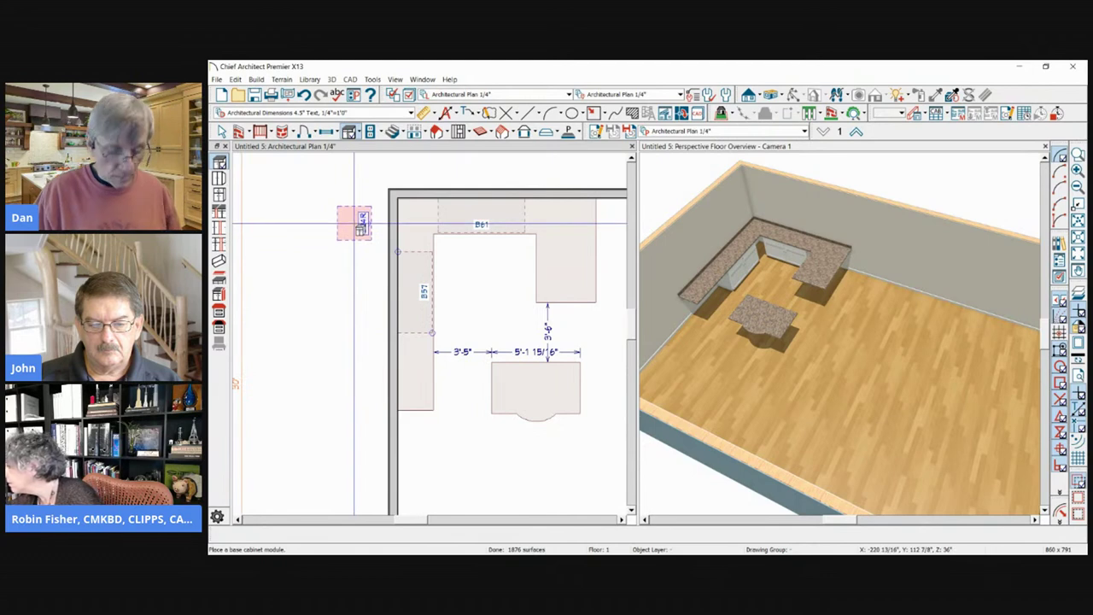
key(Escape)
scroll(369, 238, down, 2)
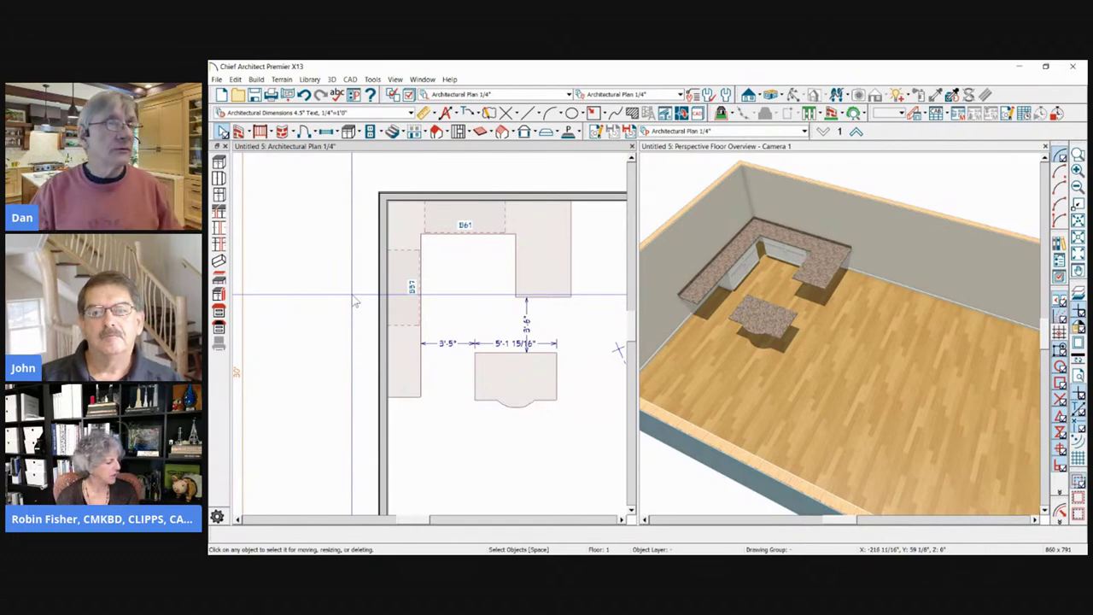
Step: Select the room and drop a copy of it to the right of the original
scroll(337, 200, down, 3)
scroll(421, 207, up, 1)
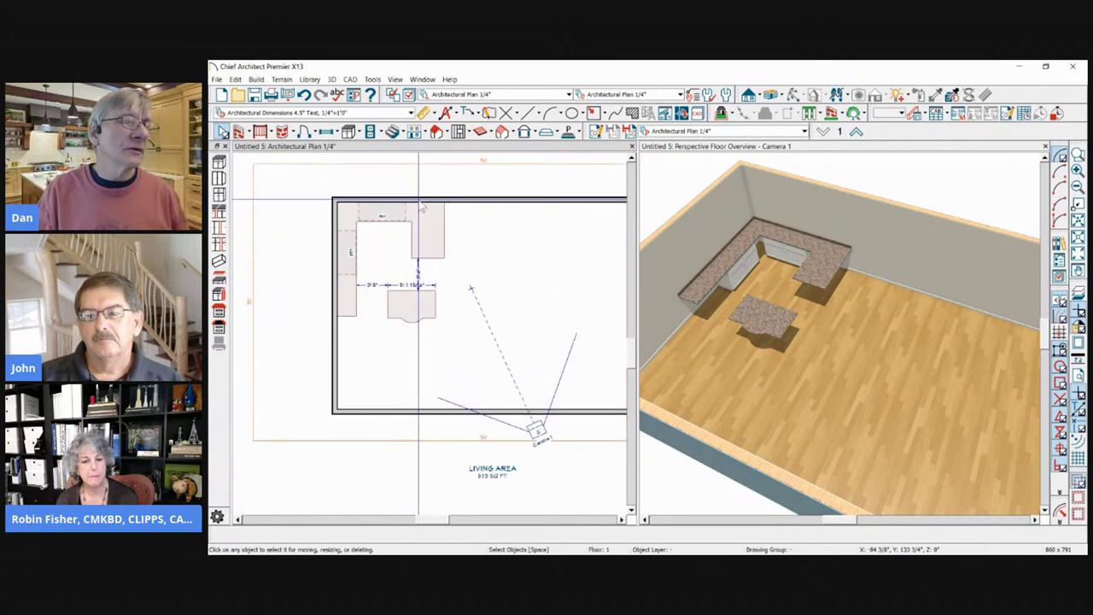
scroll(342, 248, down, 1)
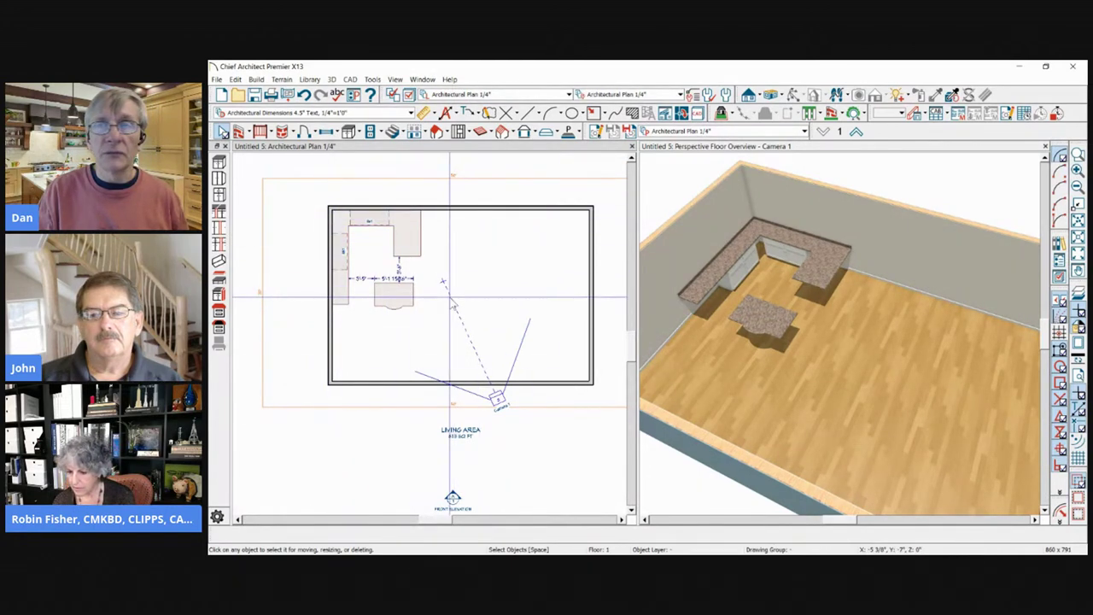
scroll(453, 305, down, 2)
click(529, 346)
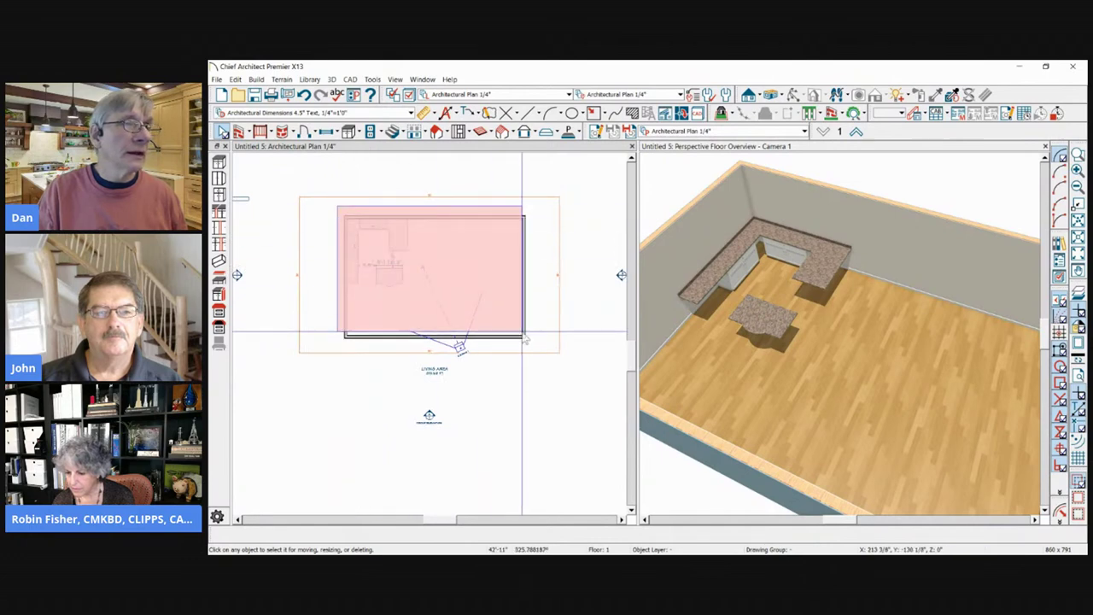
scroll(410, 268, down, 2)
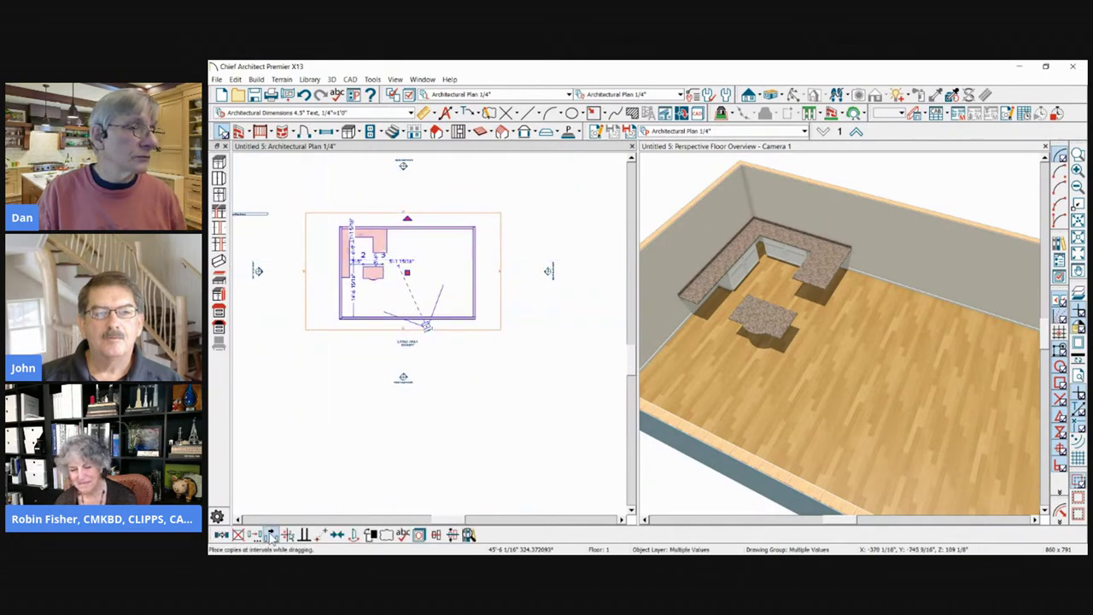
click(220, 534)
drag(406, 273, 619, 271)
click(444, 319)
Step: Box-select everything in the right-hand room copy
scroll(533, 244, up, 3)
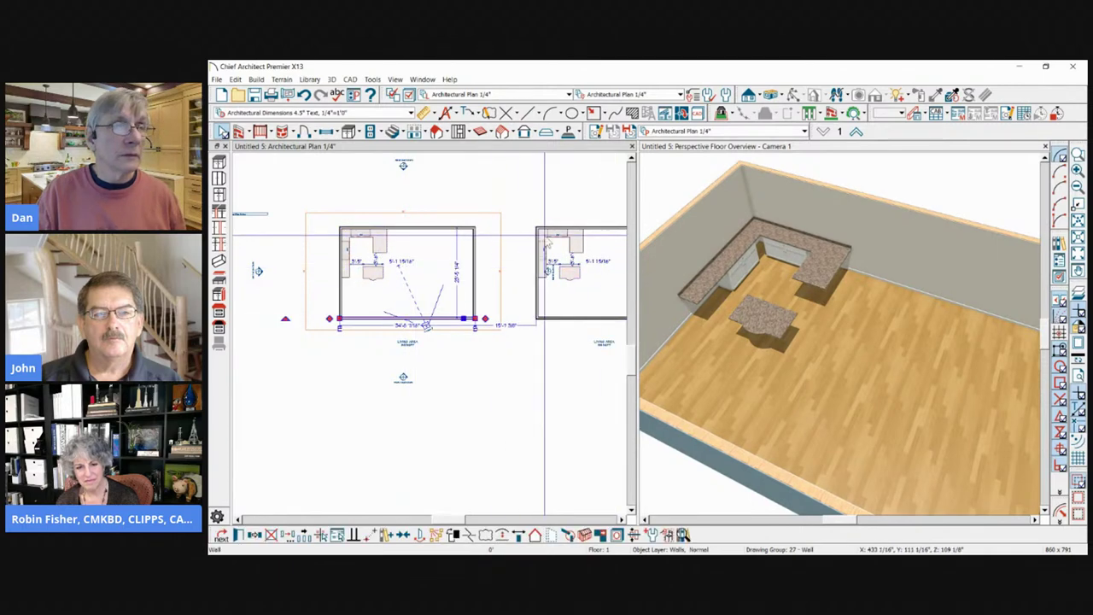
scroll(532, 243, up, 1)
scroll(399, 295, down, 3)
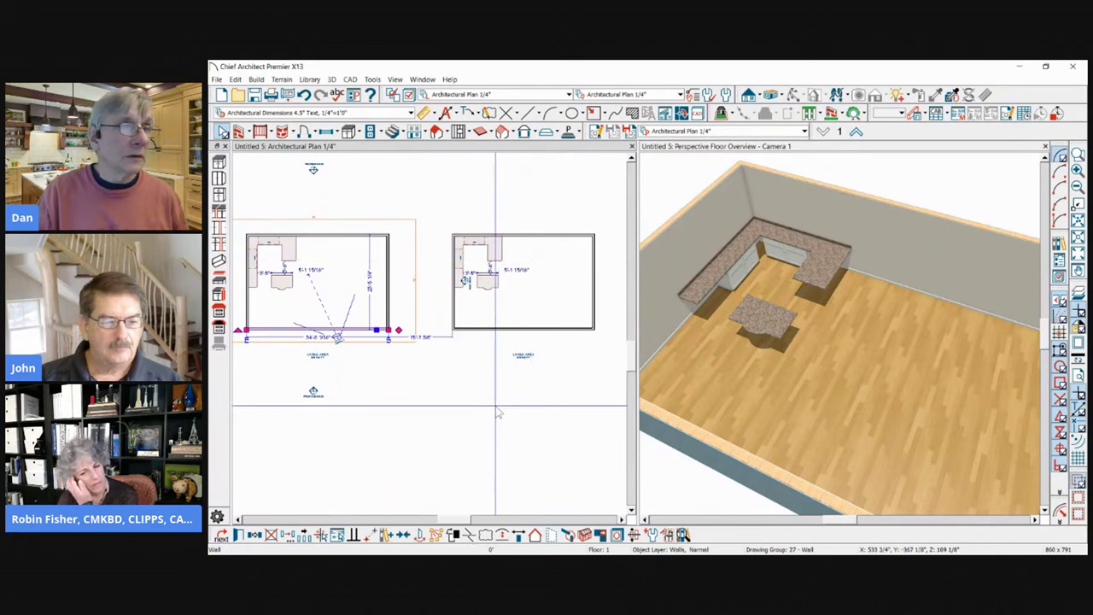
drag(443, 221, 616, 342)
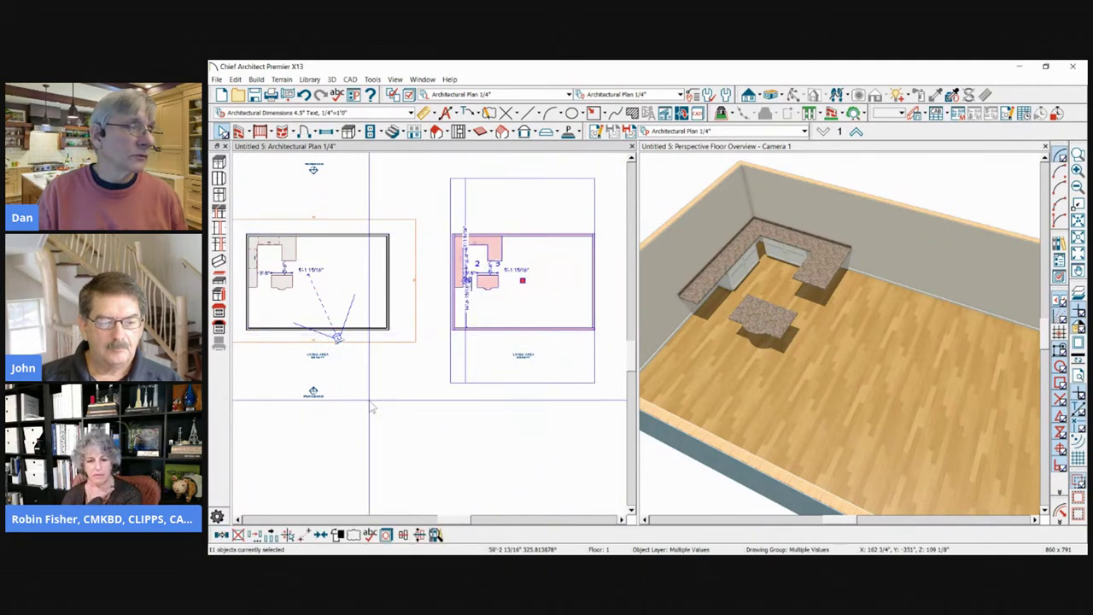
Step: Decline the delete prompt and drag a copy of the right-hand room below it
click(238, 535)
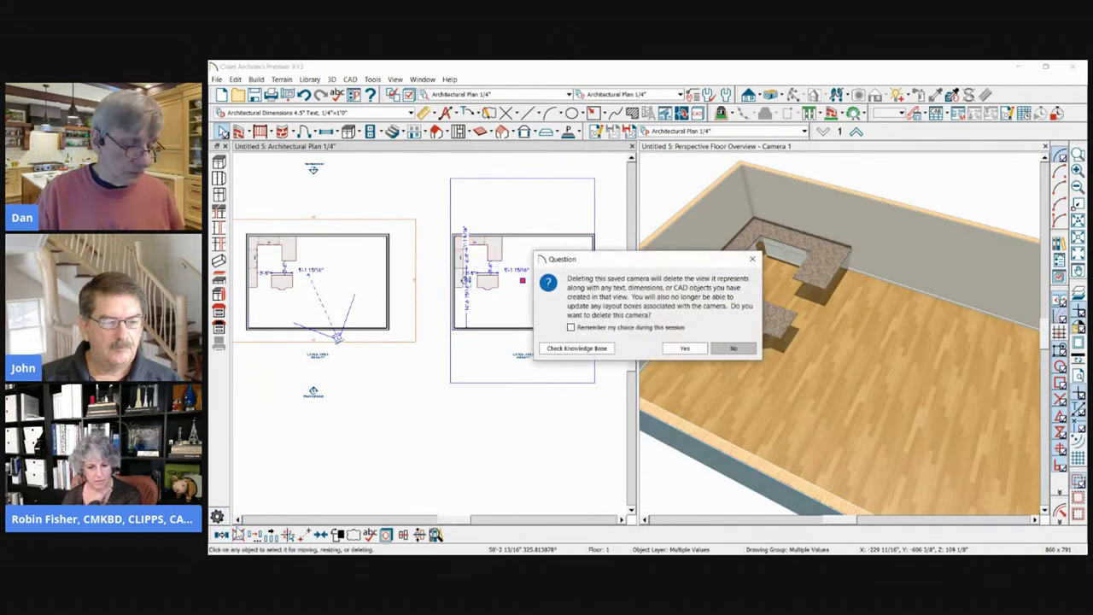
key(Escape)
click(221, 535)
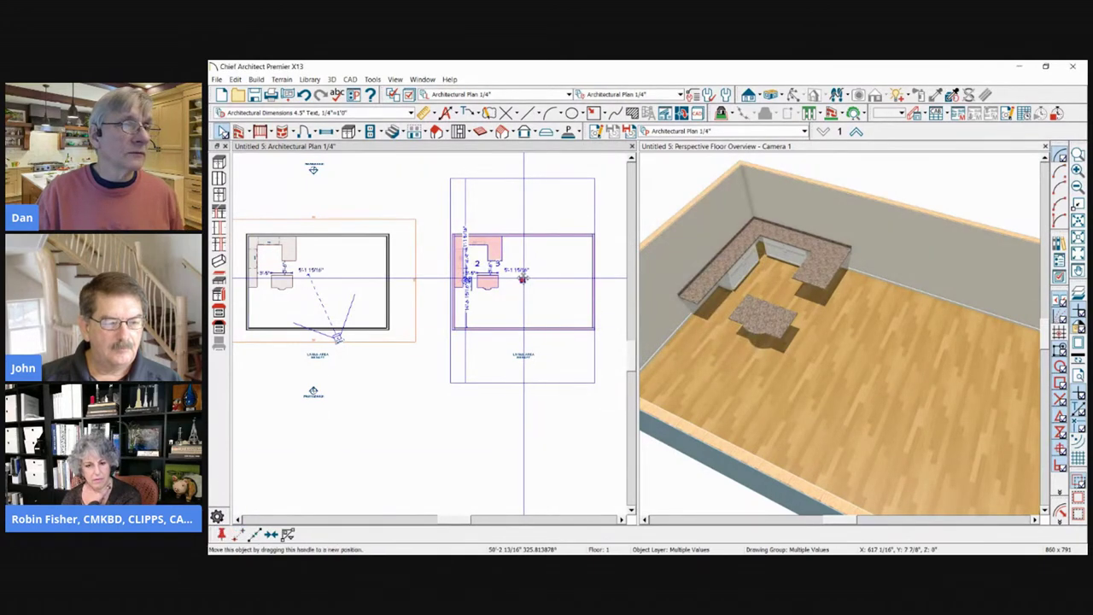
drag(522, 280, 517, 419)
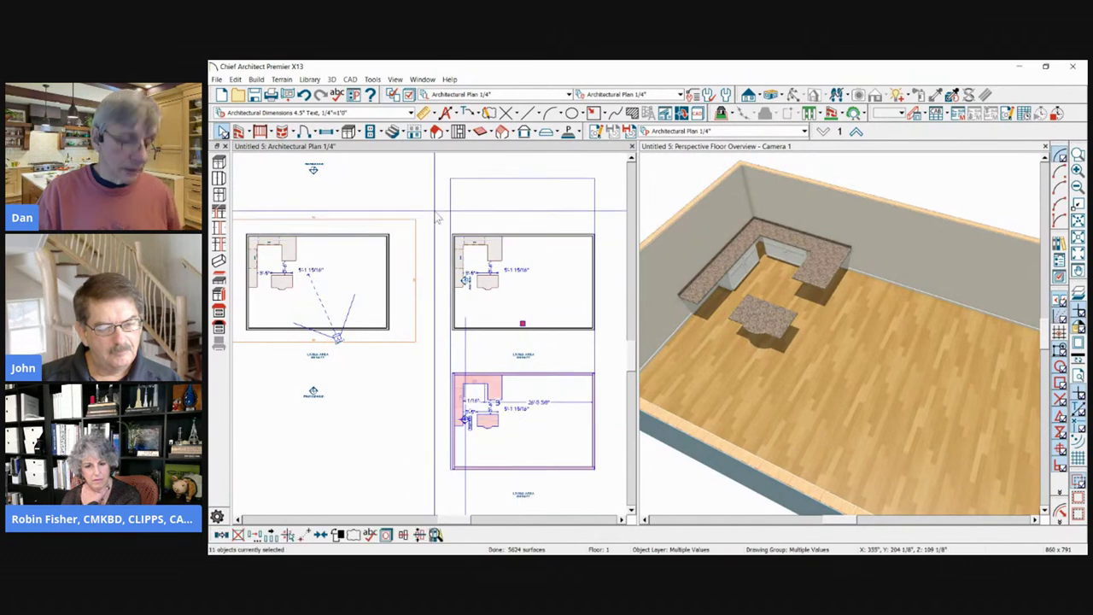
key(Escape)
Step: Select the upper-right room copy, clear the selection, and zoom to review the copies
scroll(526, 318, up, 1)
scroll(526, 318, down, 1)
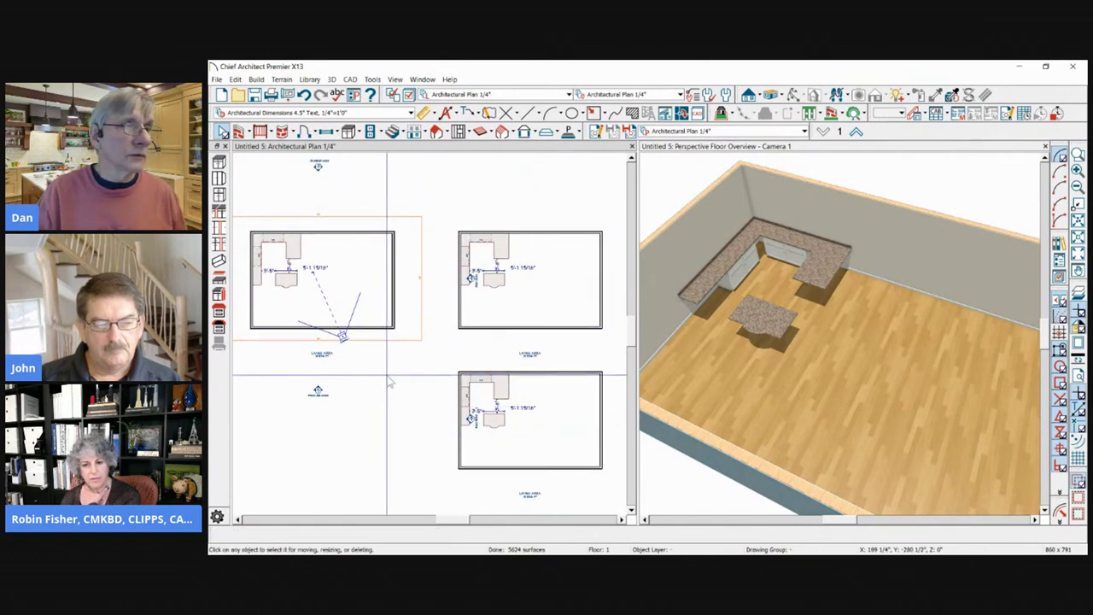
drag(439, 215, 606, 332)
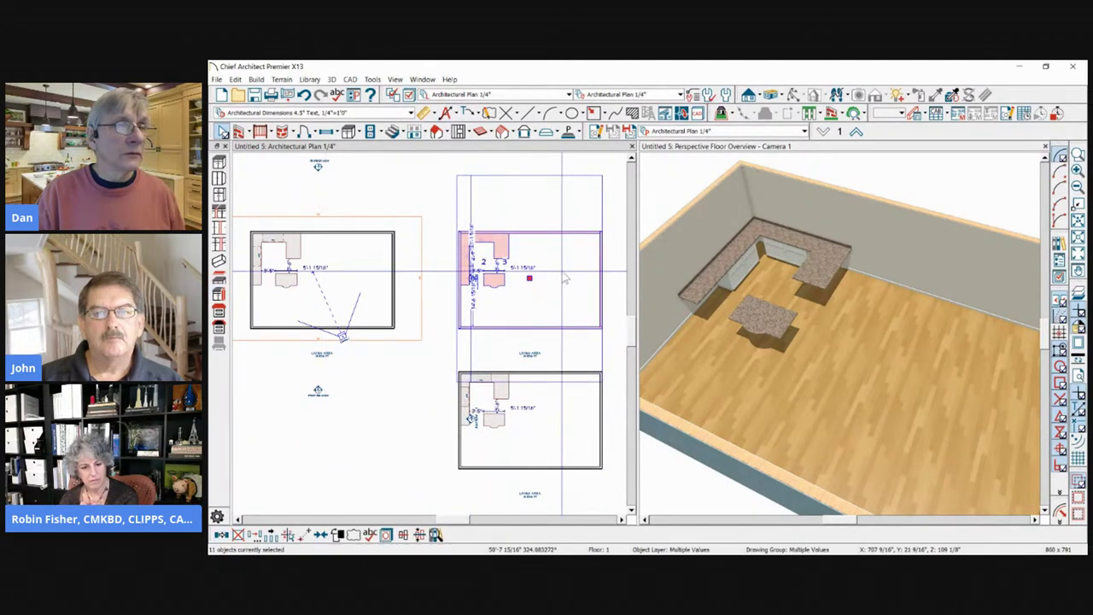
click(392, 394)
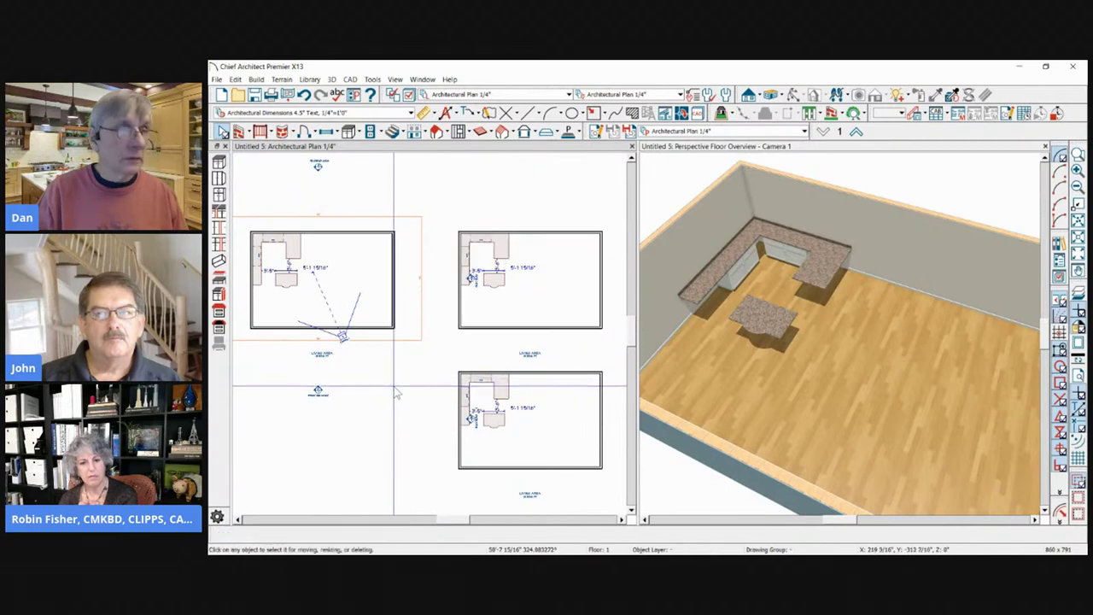
scroll(386, 239, down, 2)
scroll(380, 235, up, 1)
scroll(380, 236, up, 1)
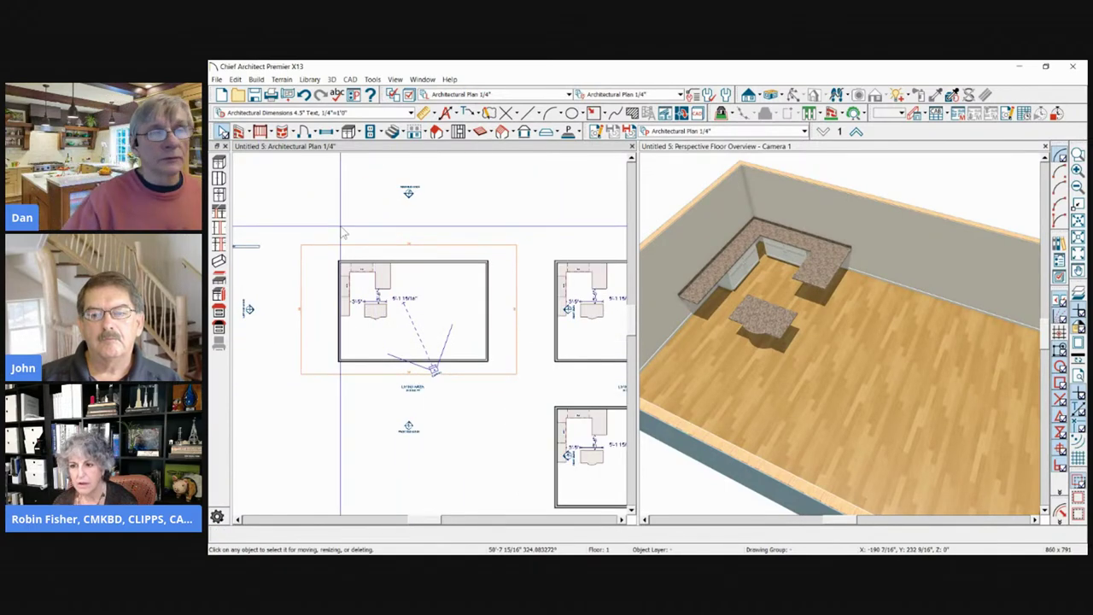
scroll(432, 258, down, 2)
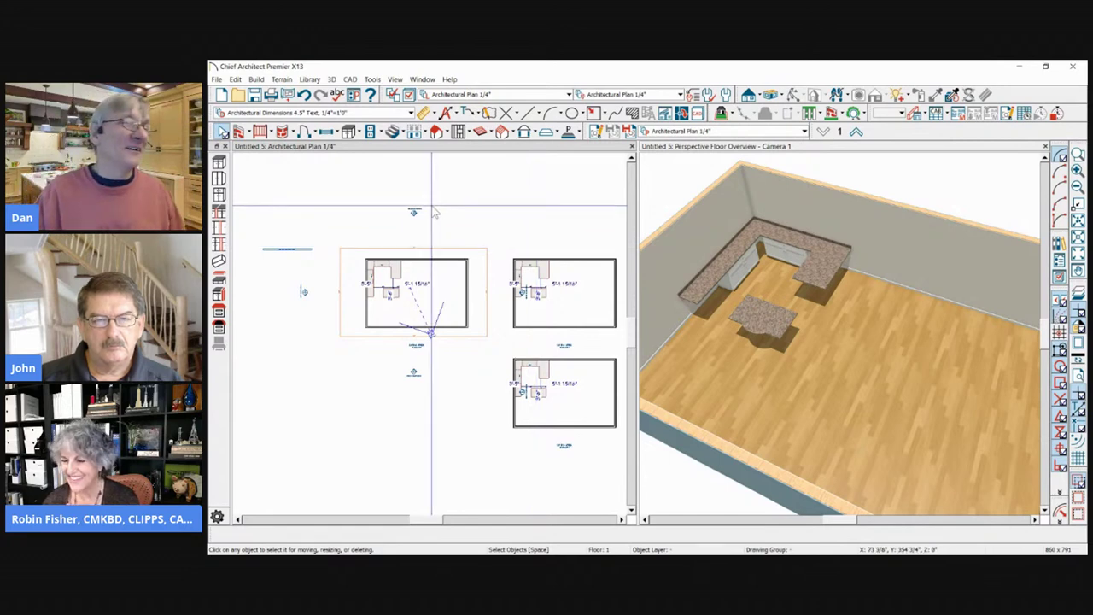
scroll(530, 265, up, 4)
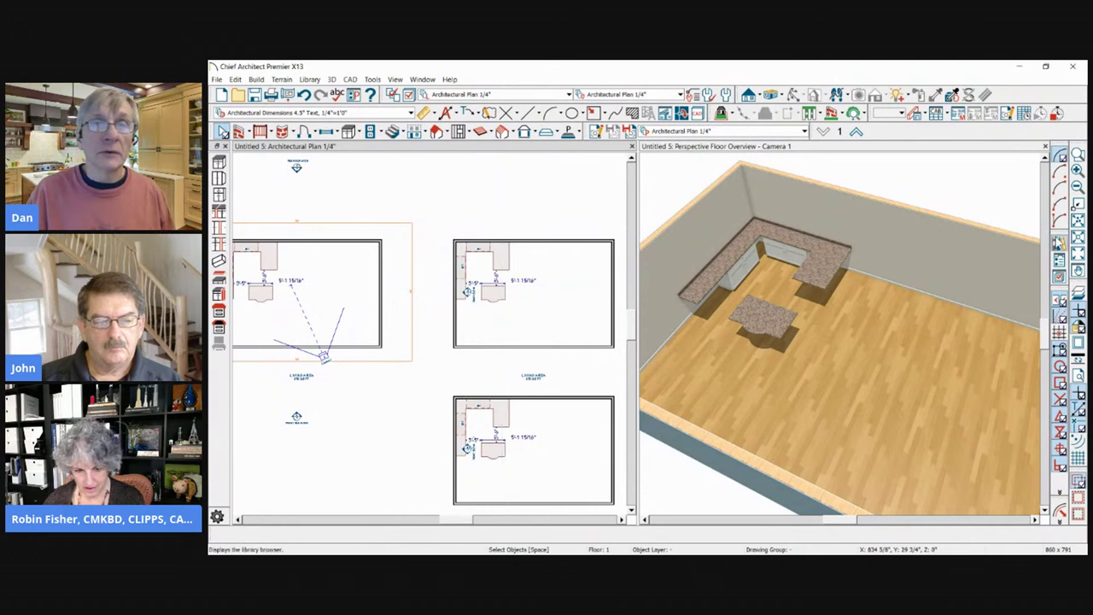
Step: Place the 2D CAD Room Boxes block from the CEA Room Layout Boxes library folder
click(1059, 244)
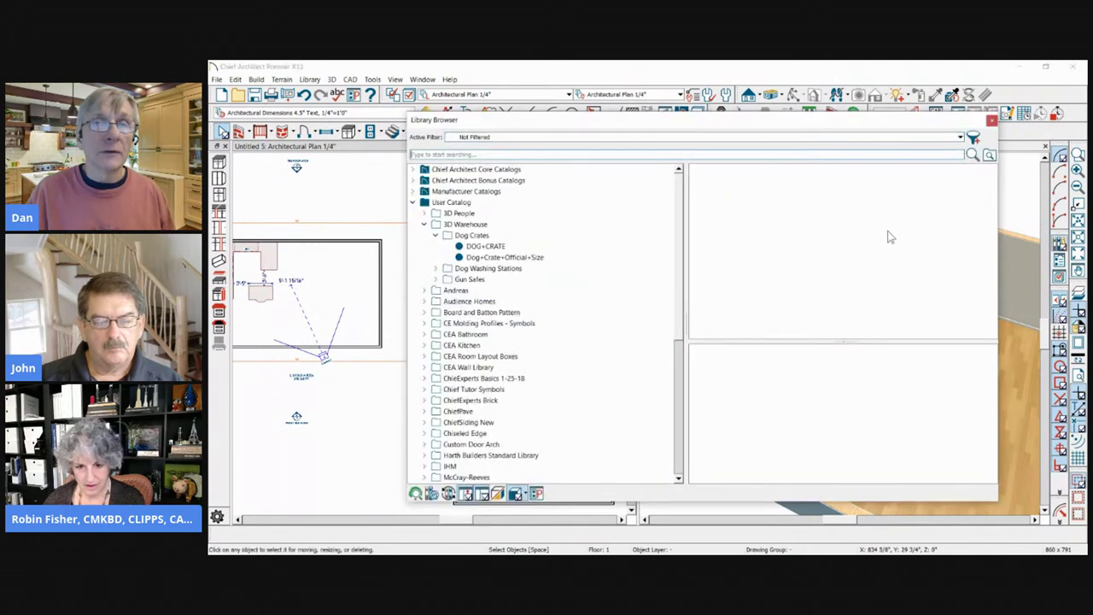
click(413, 203)
click(413, 202)
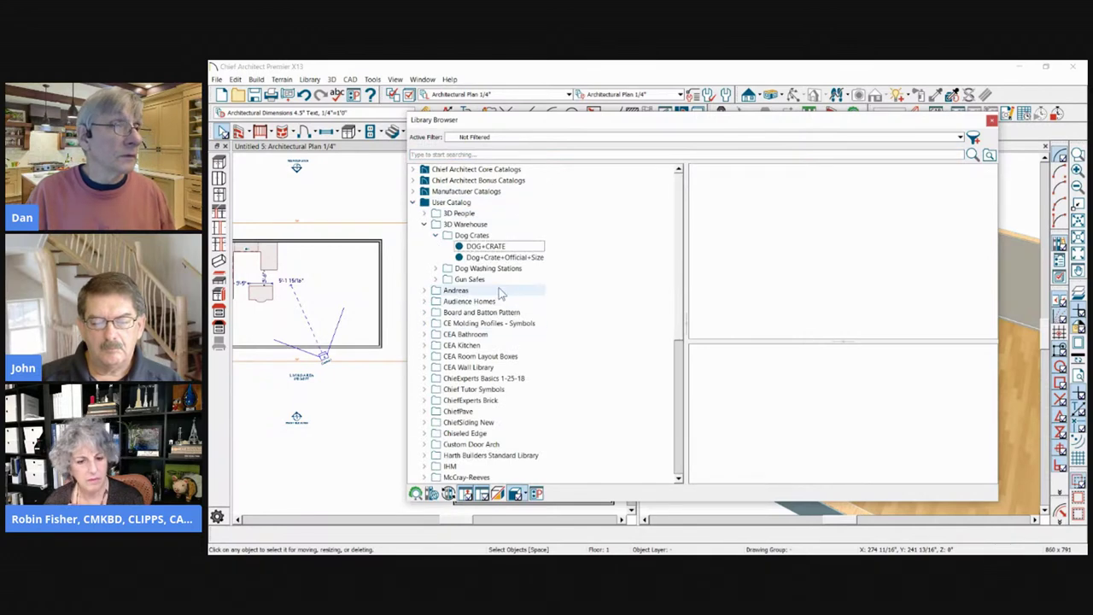
click(517, 354)
click(741, 205)
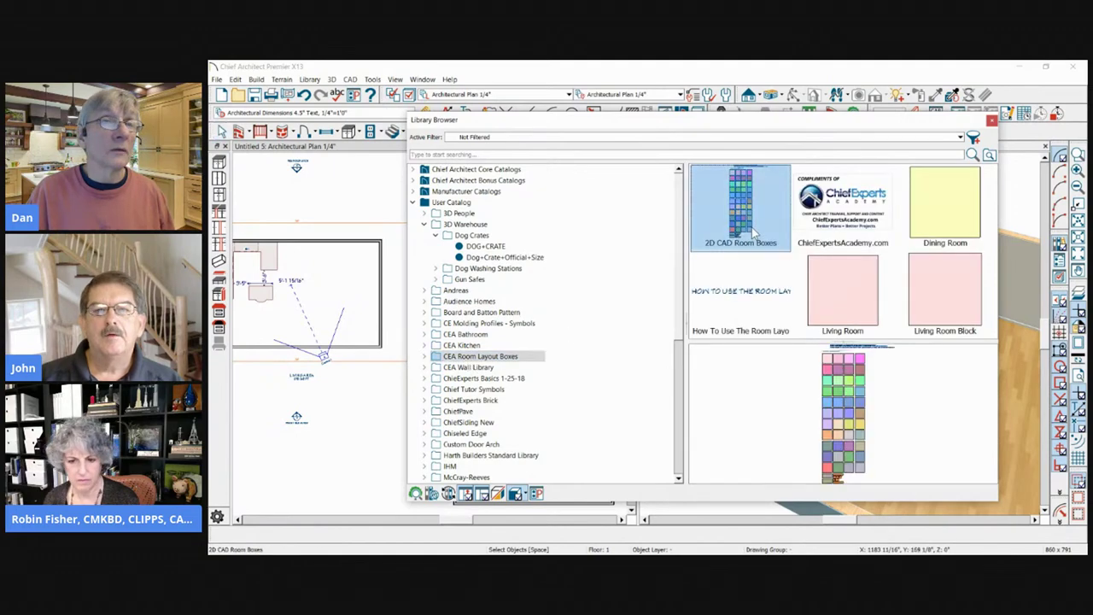
click(341, 398)
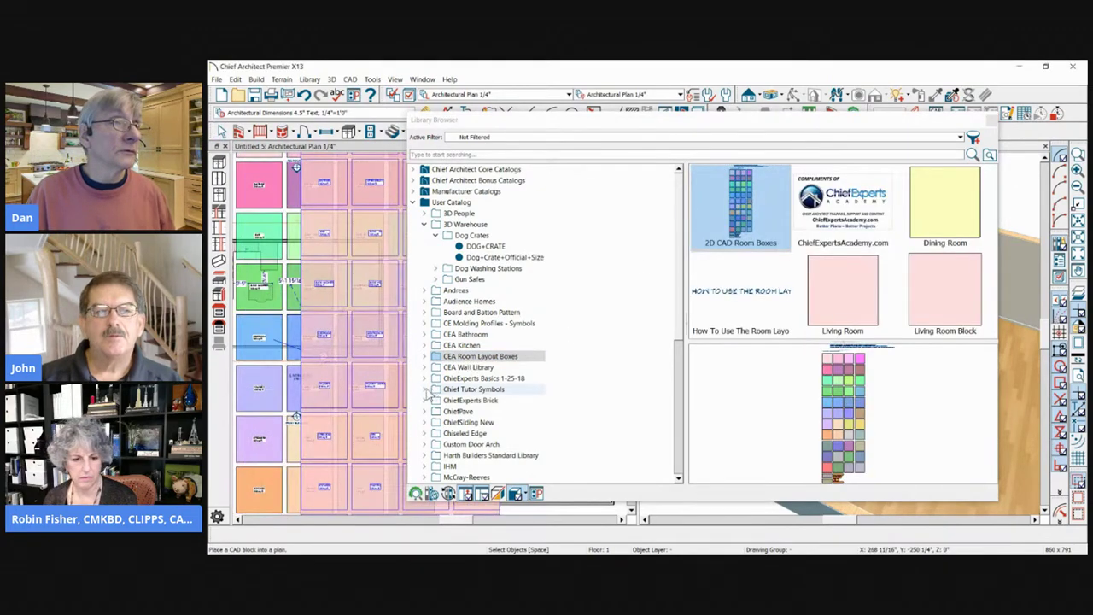
Step: Dock the Library Browser and move the room-box block left, clear of the rooms
drag(875, 134, 1059, 137)
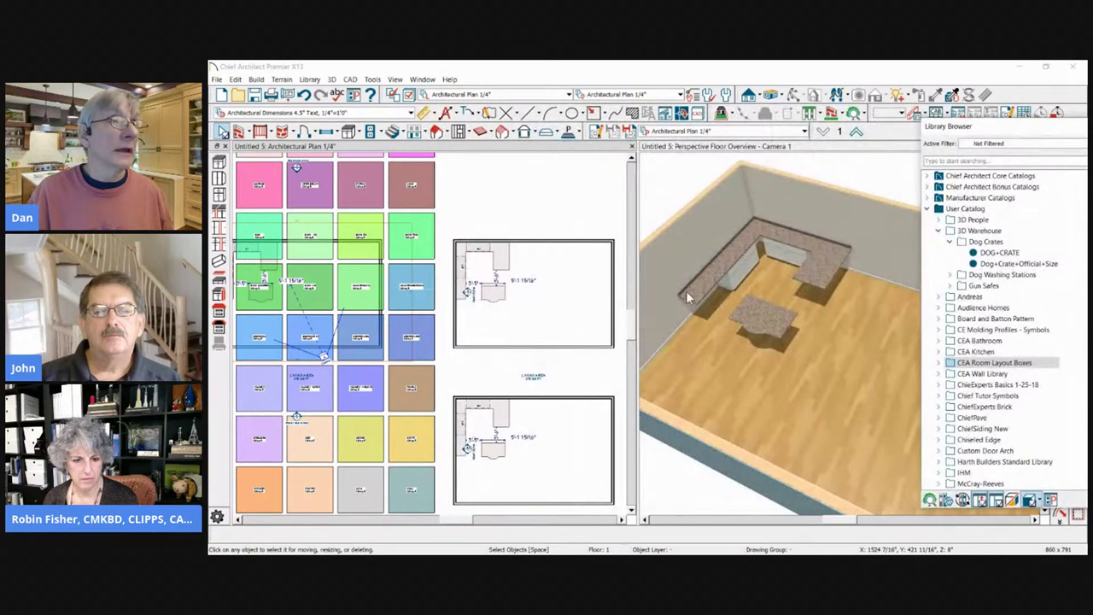
key(F6)
click(514, 327)
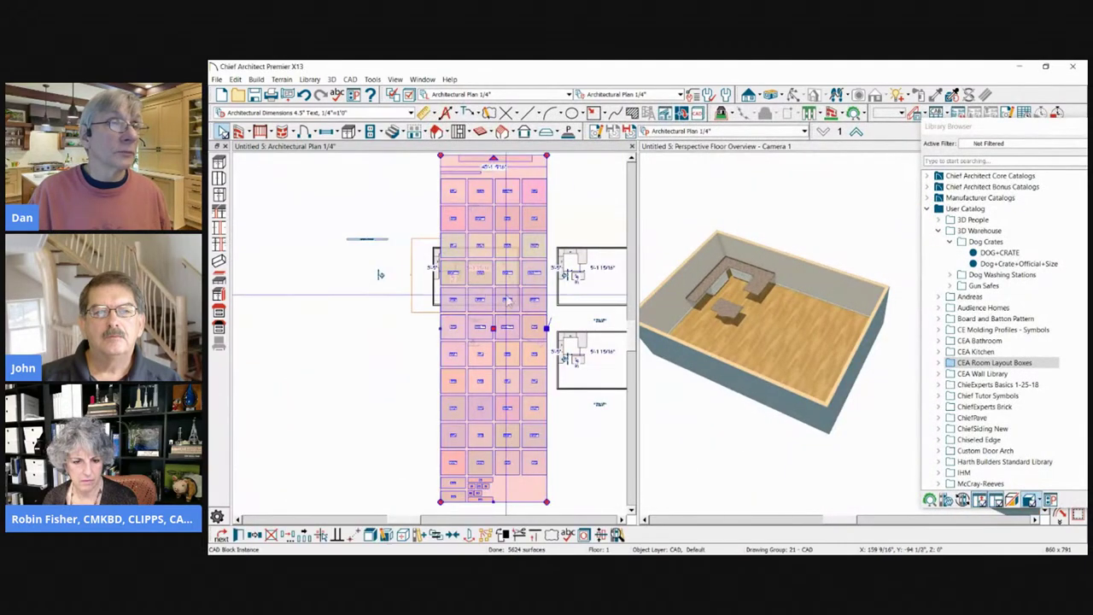
drag(517, 318, 267, 322)
scroll(429, 208, up, 3)
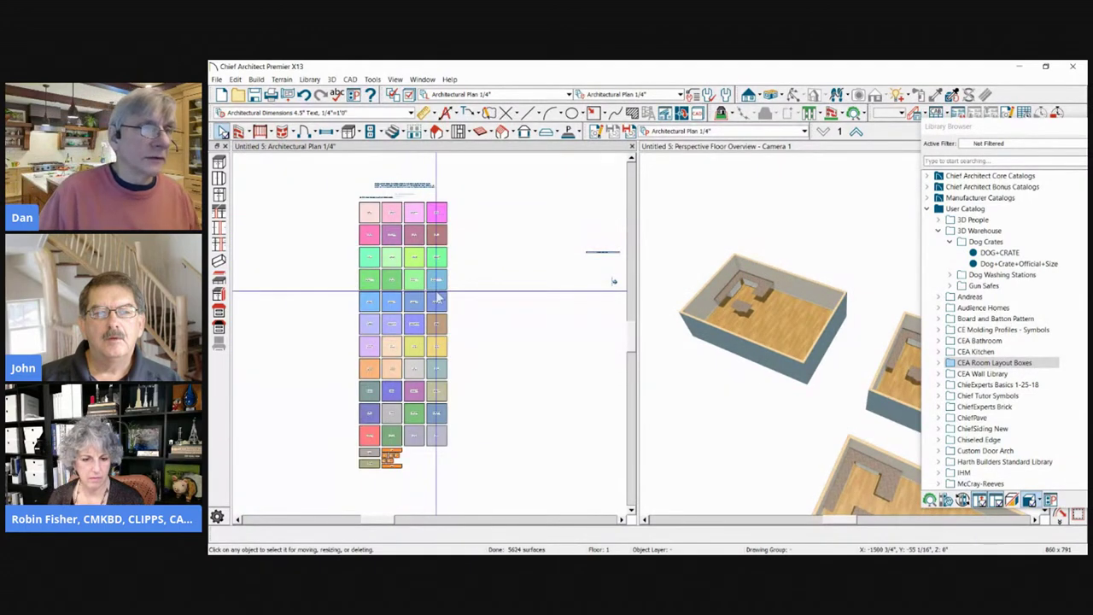
scroll(400, 224, up, 2)
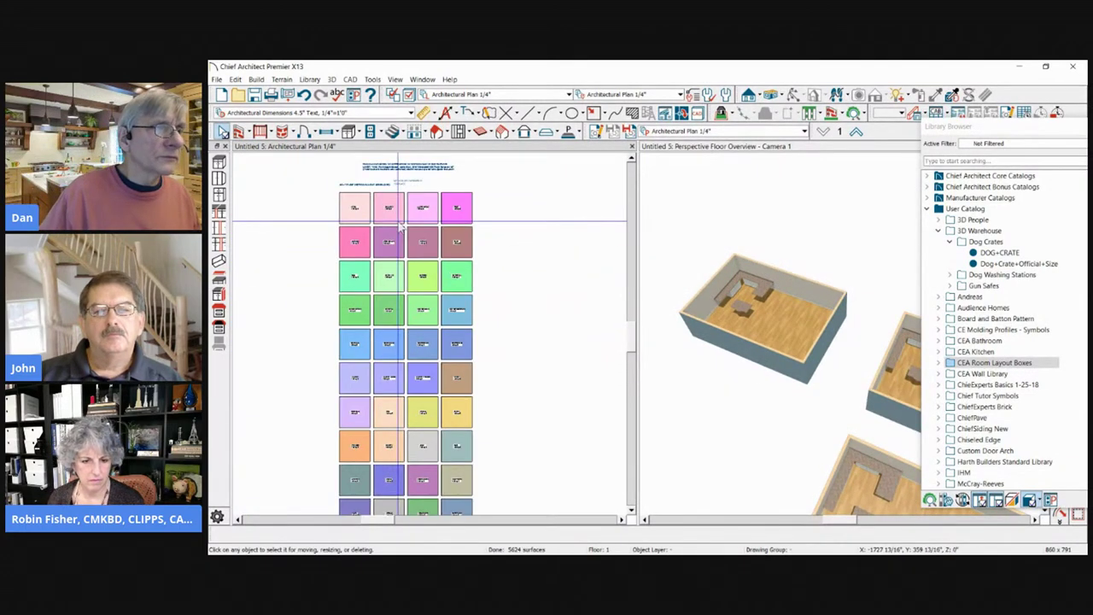
scroll(400, 225, up, 2)
scroll(367, 193, up, 1)
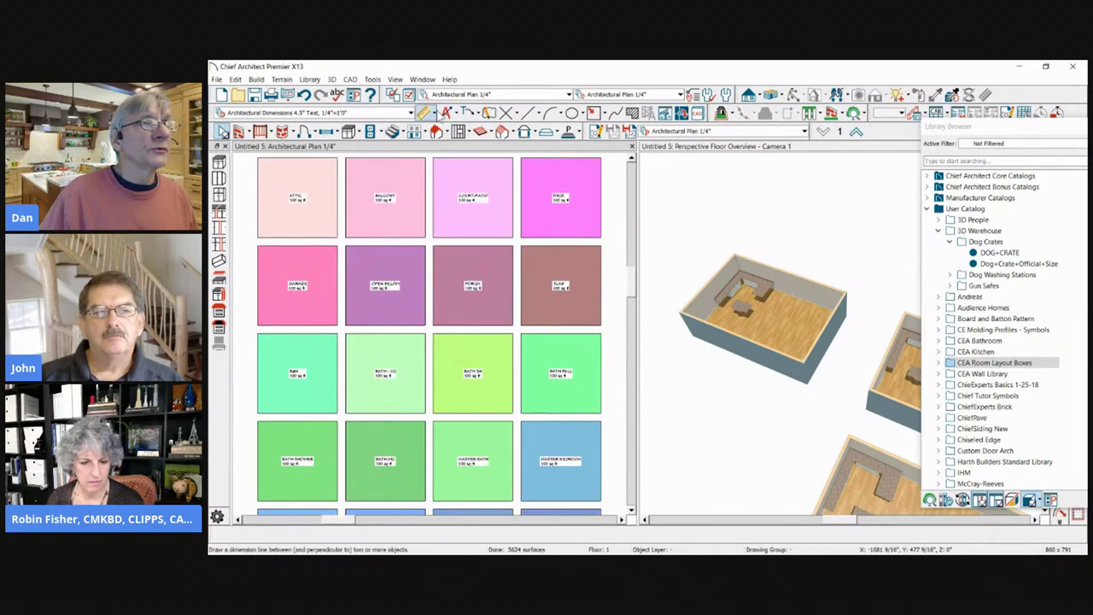
right_click(450, 115)
mouse_move(556, 196)
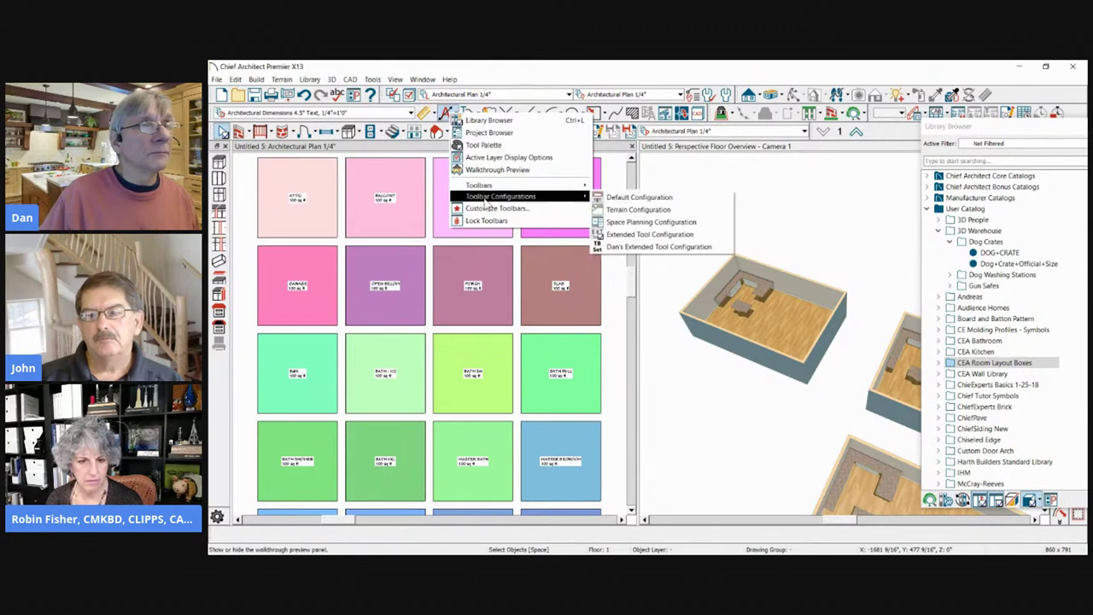
click(632, 223)
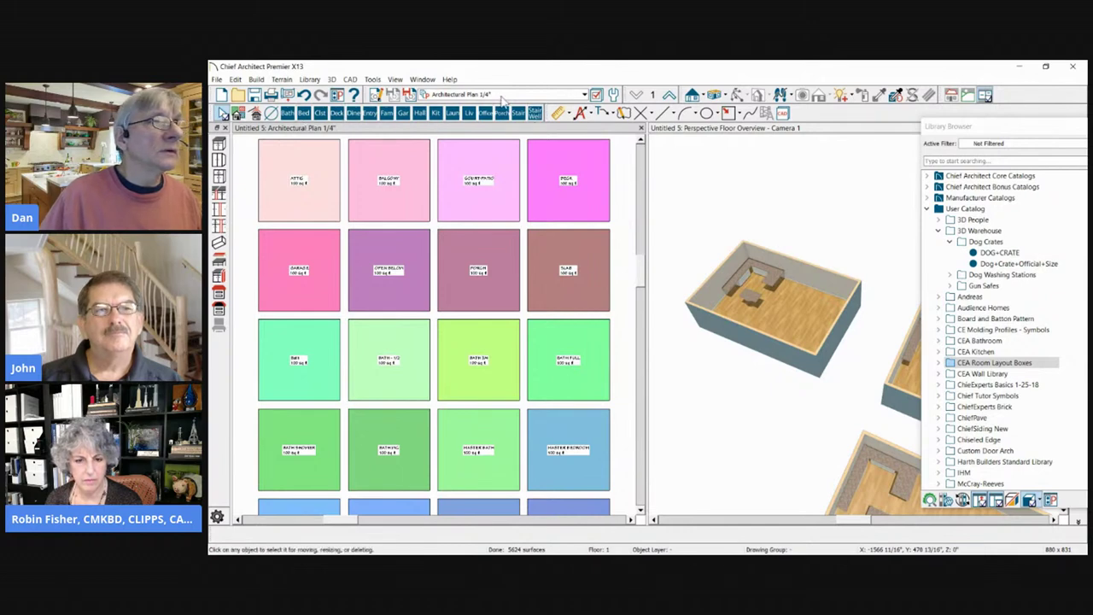
click(534, 114)
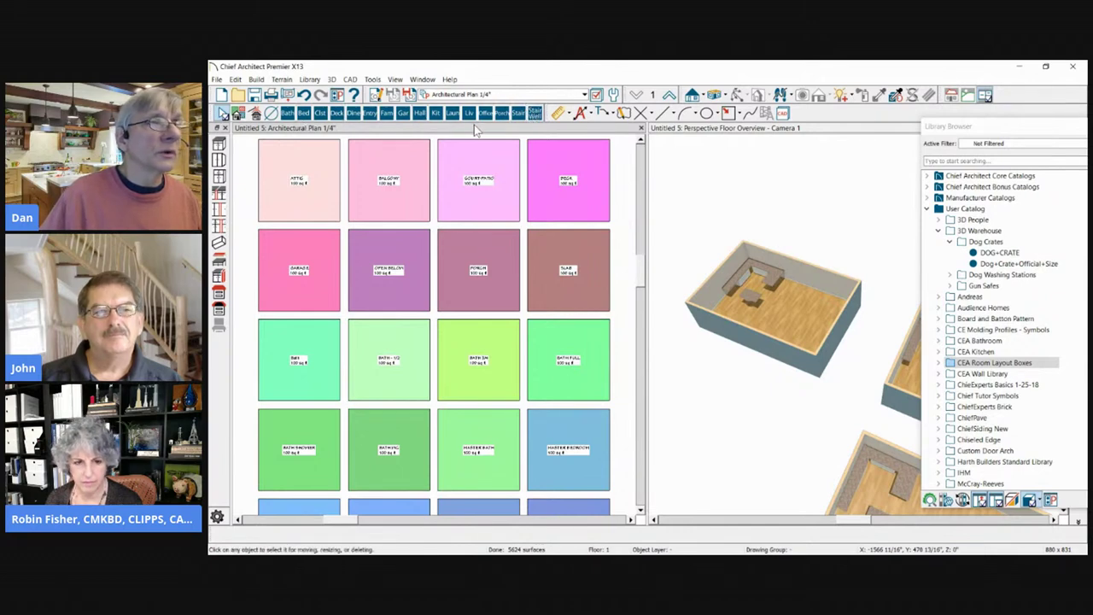
scroll(512, 141, down, 2)
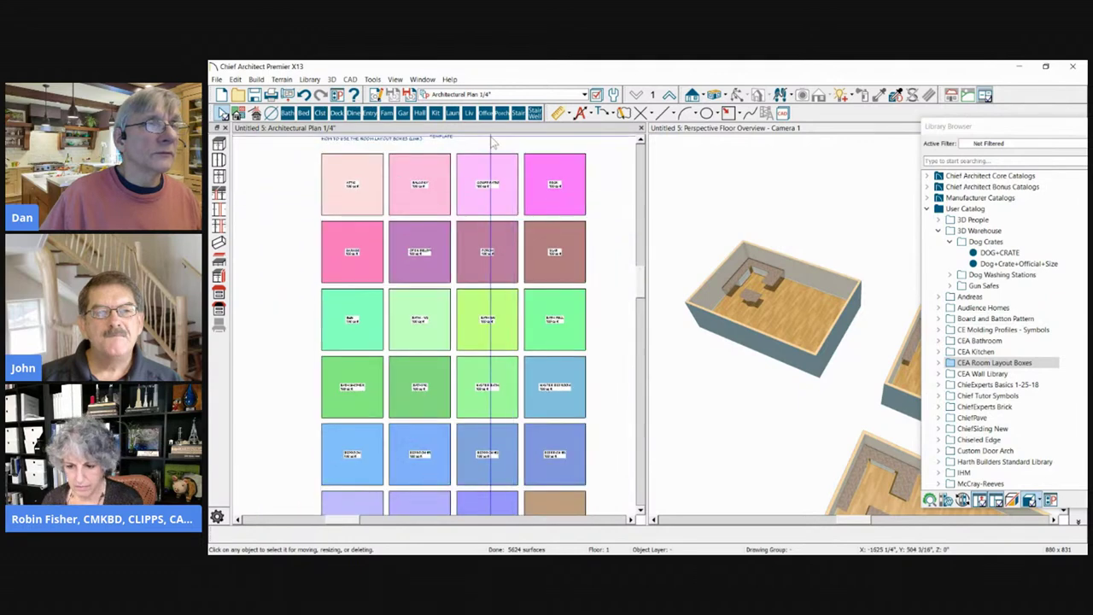
scroll(486, 171, up, 2)
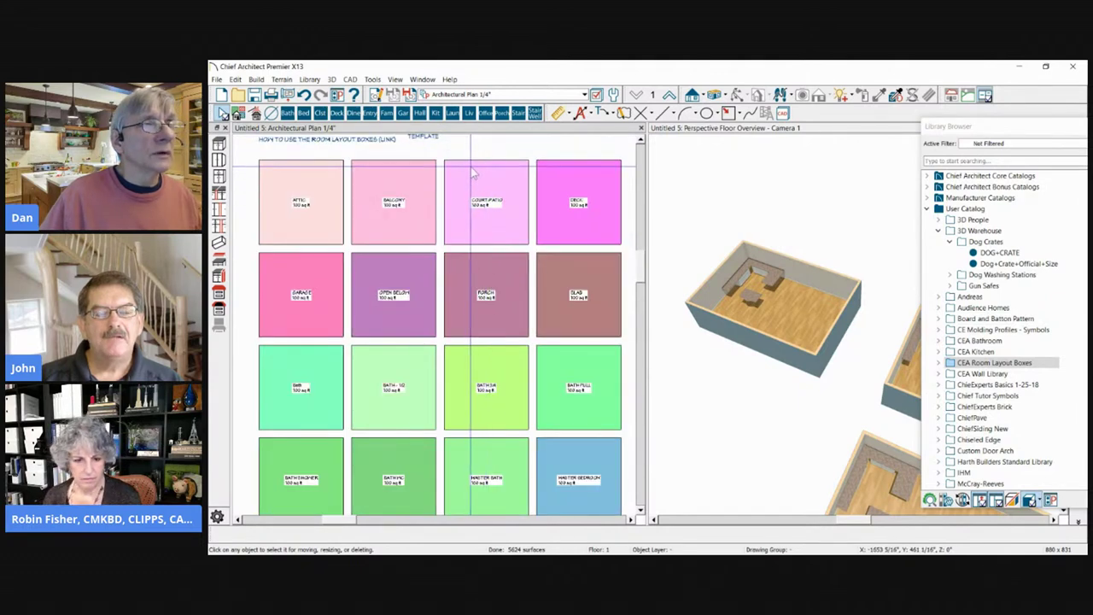
click(472, 138)
right_click(487, 112)
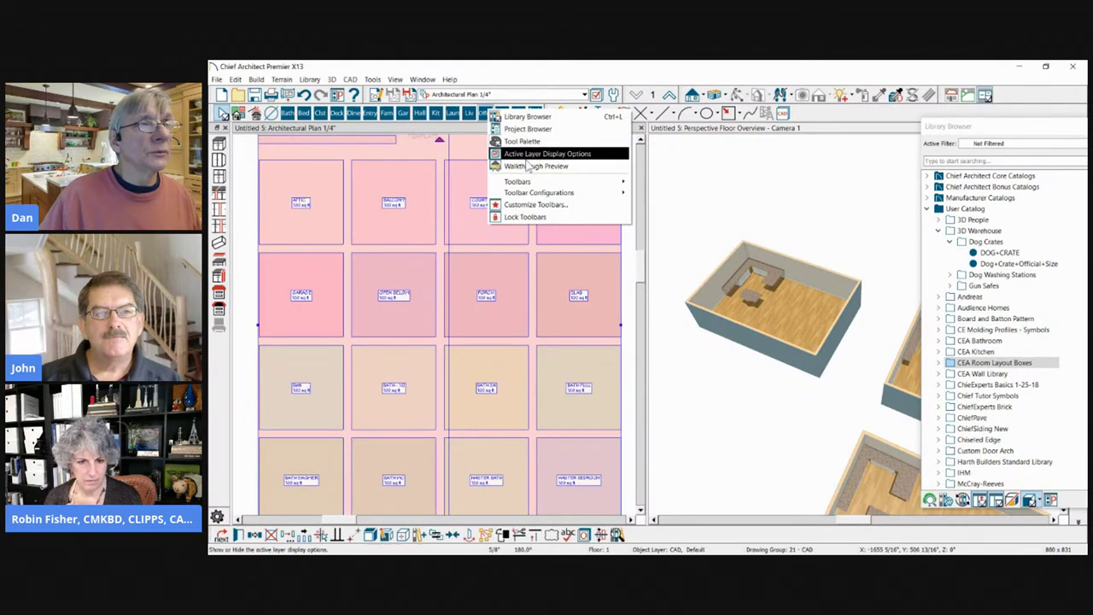
mouse_move(555, 192)
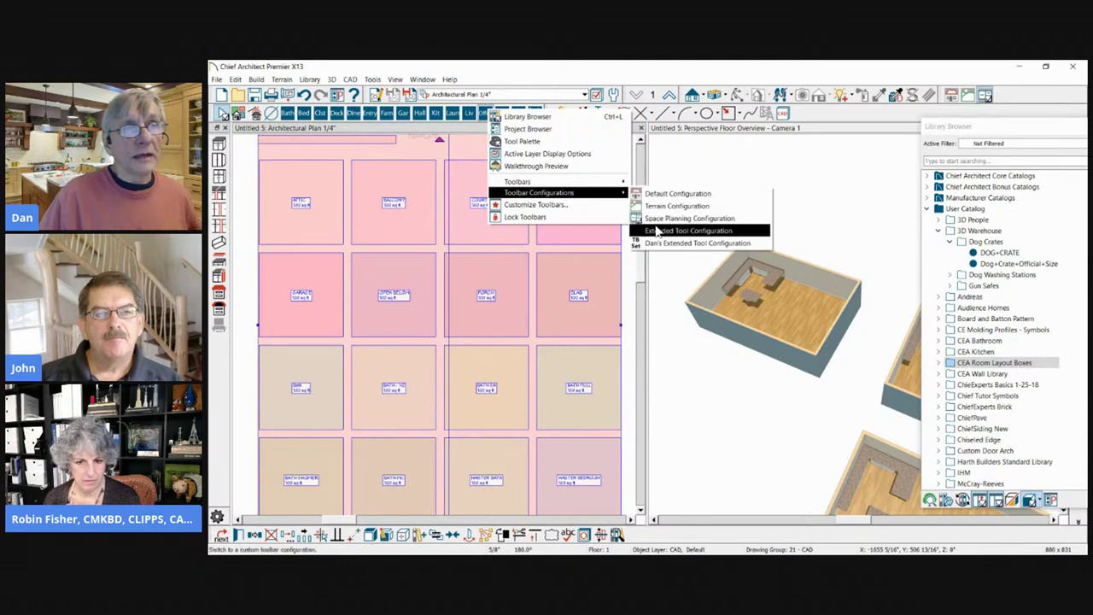
click(655, 230)
scroll(431, 329, down, 5)
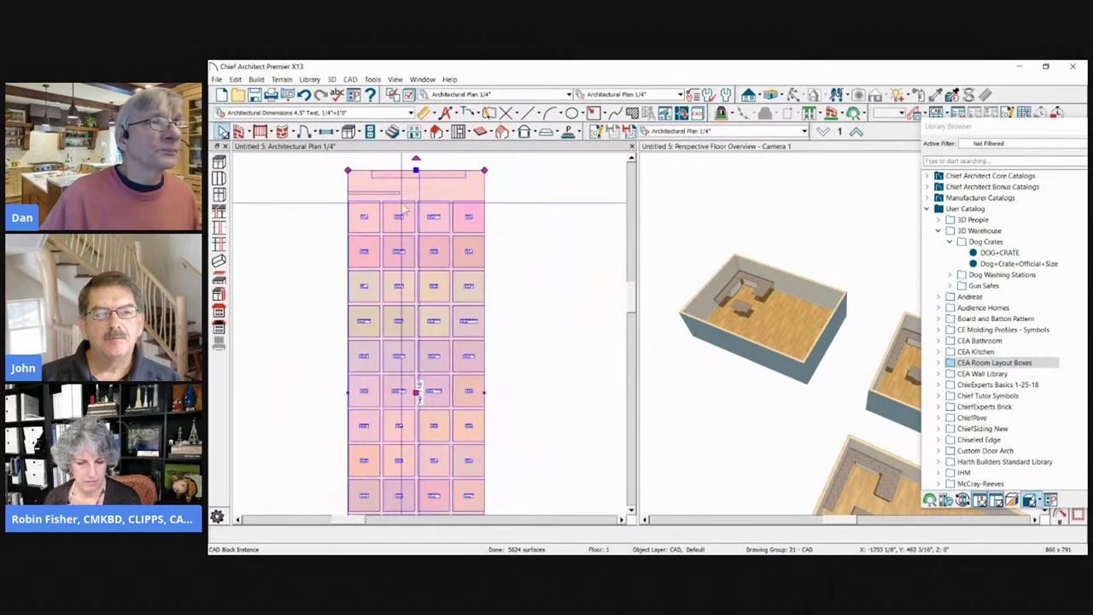
click(431, 339)
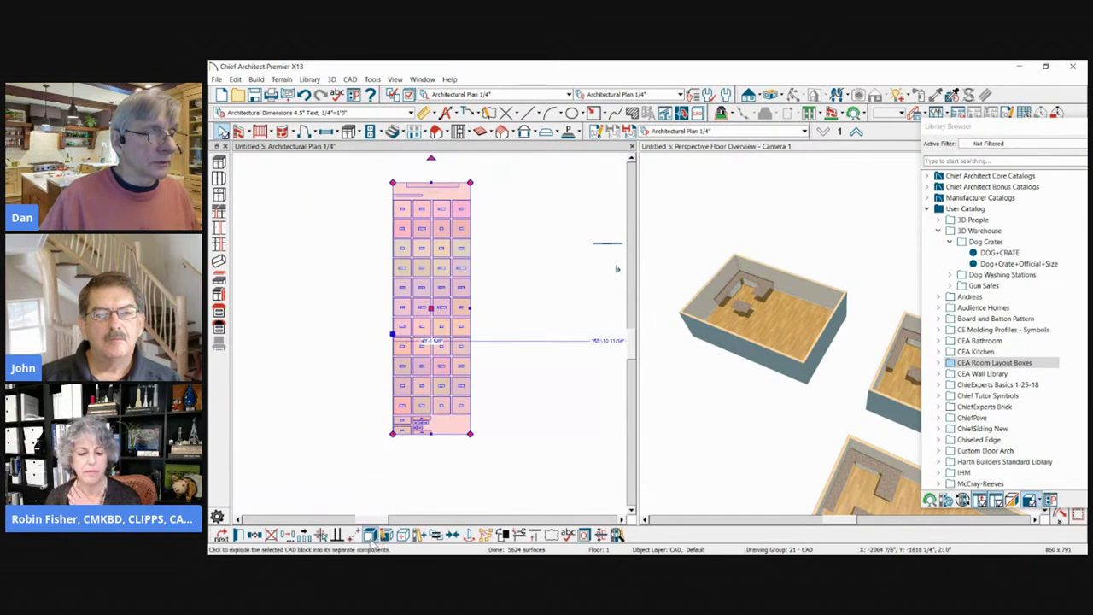
Step: Explode the room-box block and pull two room boxes out of the grid
click(372, 533)
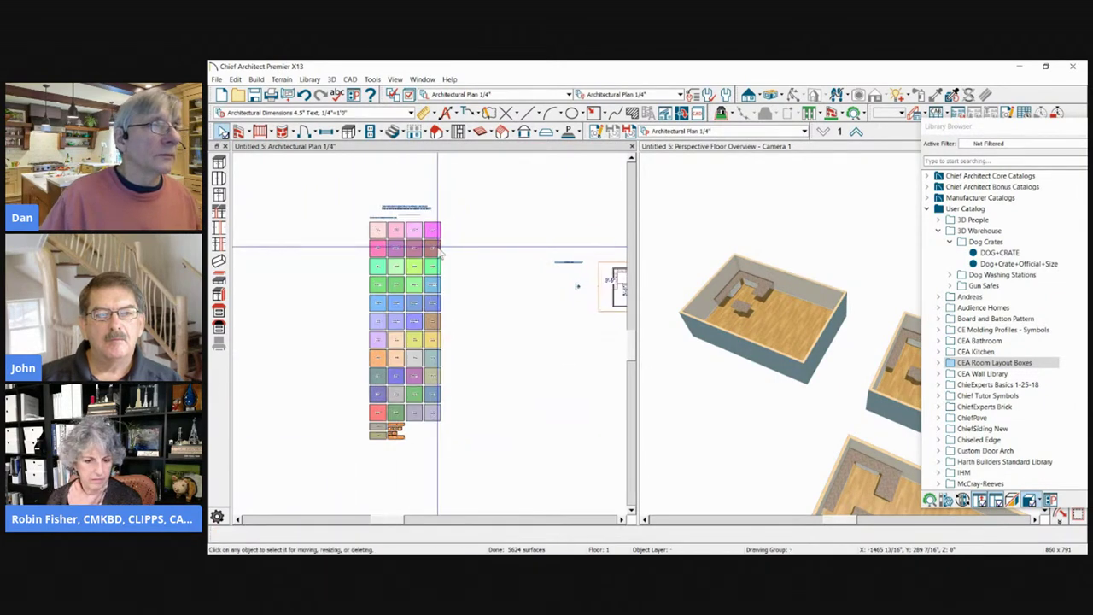
click(431, 247)
drag(431, 248, 564, 190)
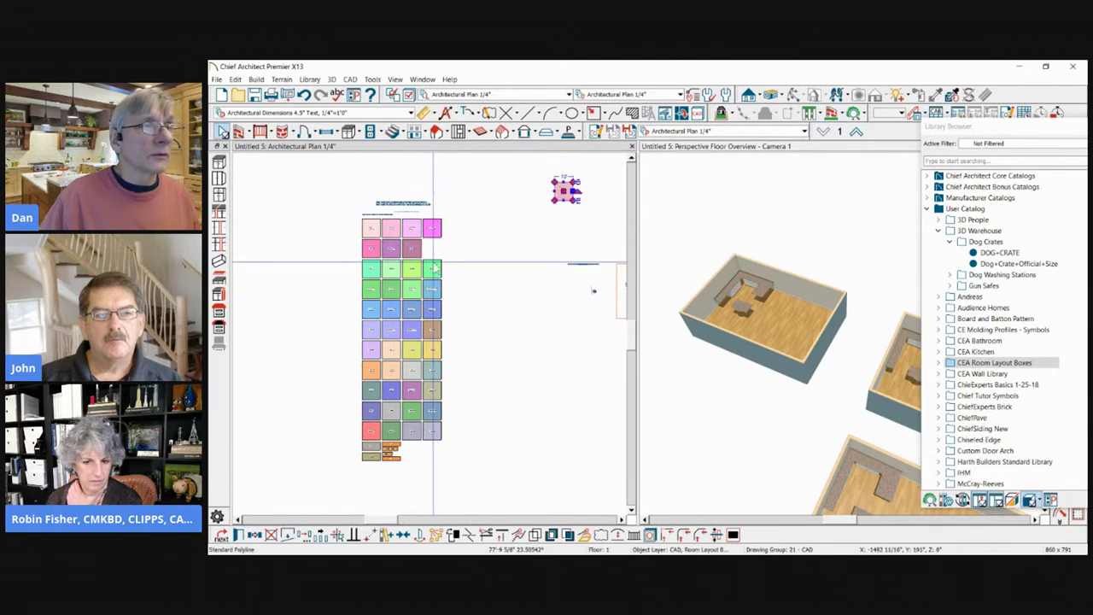
click(429, 263)
drag(431, 268, 523, 218)
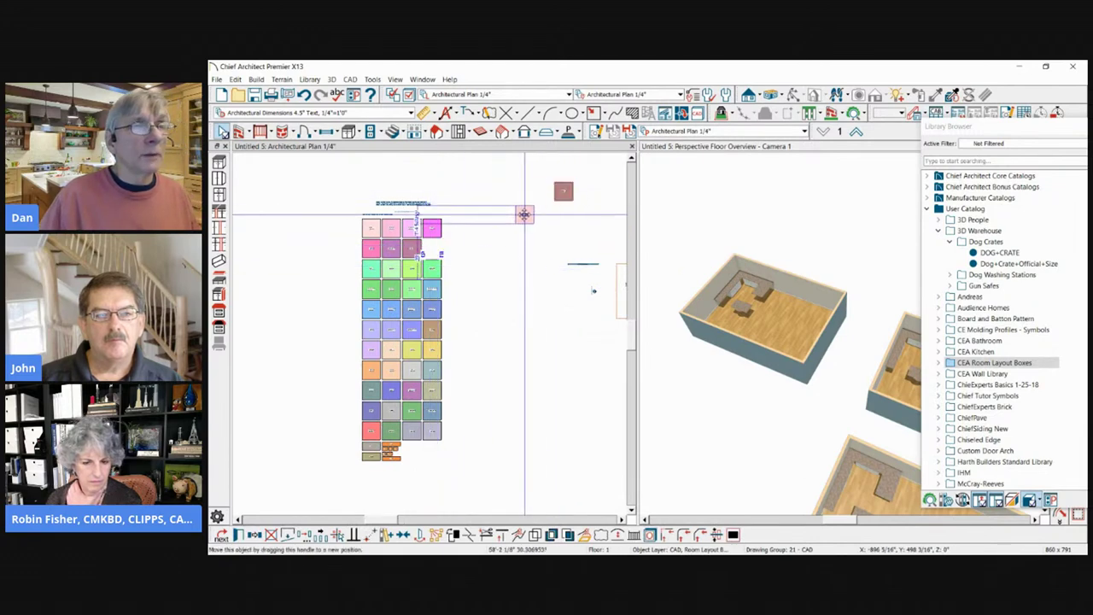
scroll(512, 218, up, 4)
click(512, 218)
Step: Widen the red room box by stretching its left edge outward
click(484, 321)
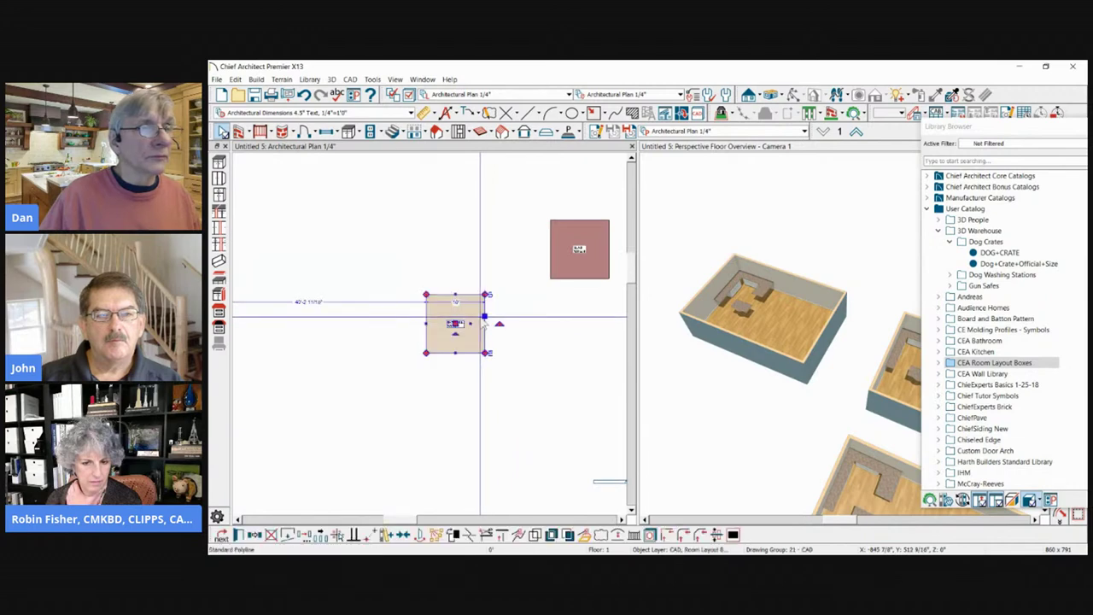
click(529, 273)
click(554, 241)
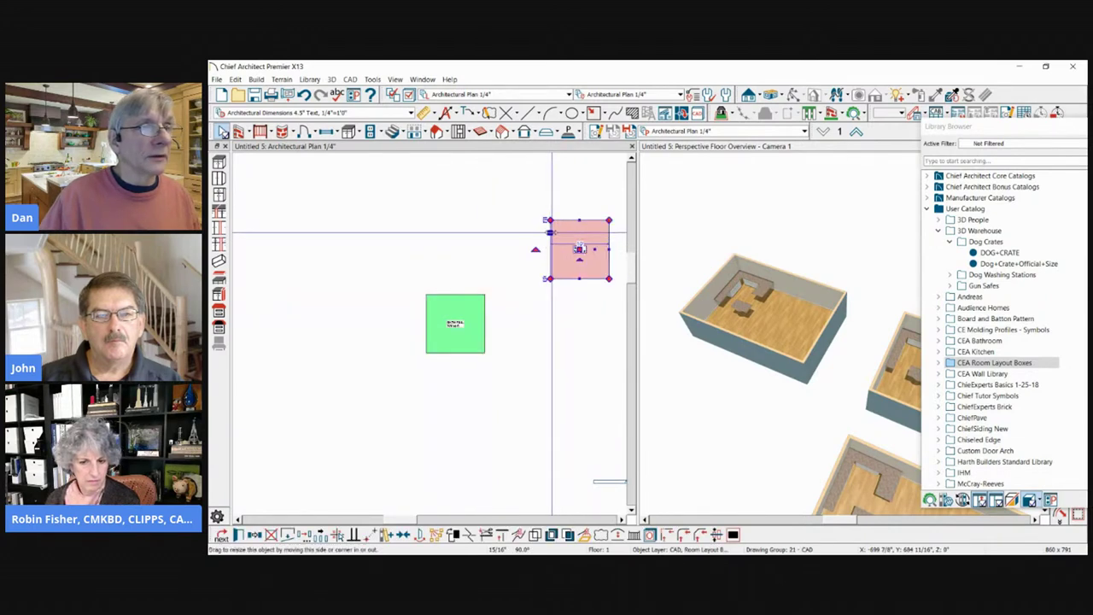
drag(549, 248, 501, 254)
scroll(500, 253, down, 4)
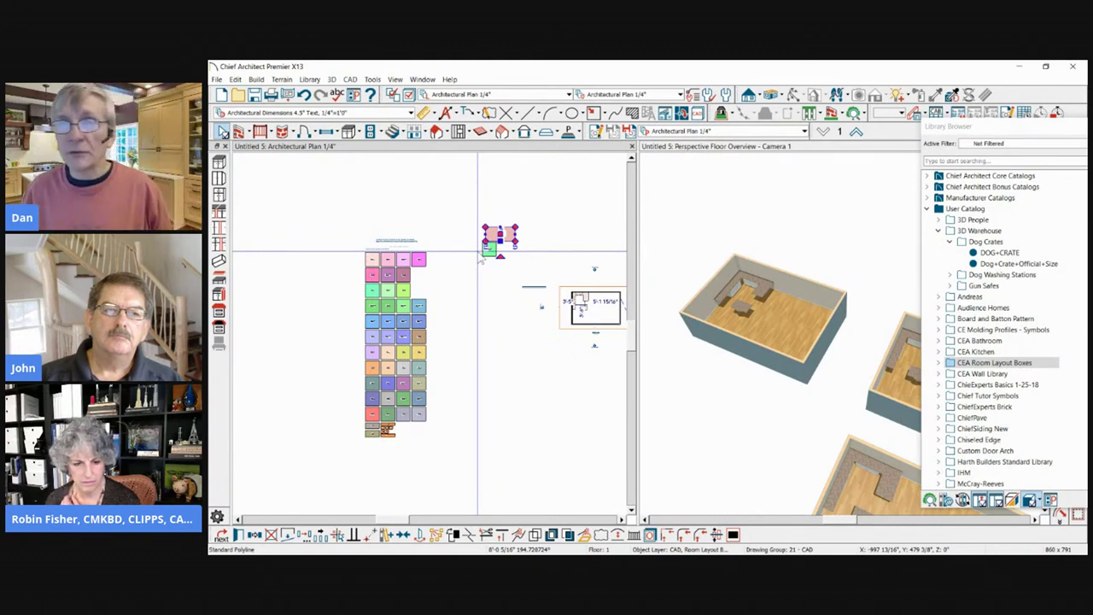
click(453, 225)
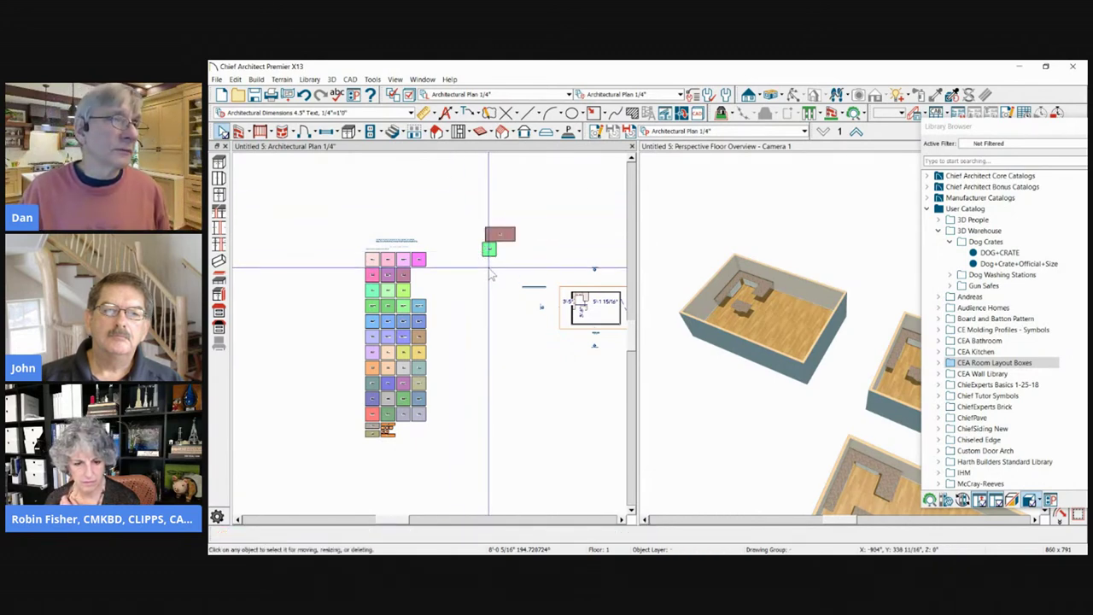
scroll(487, 236, up, 1)
scroll(487, 236, up, 1)
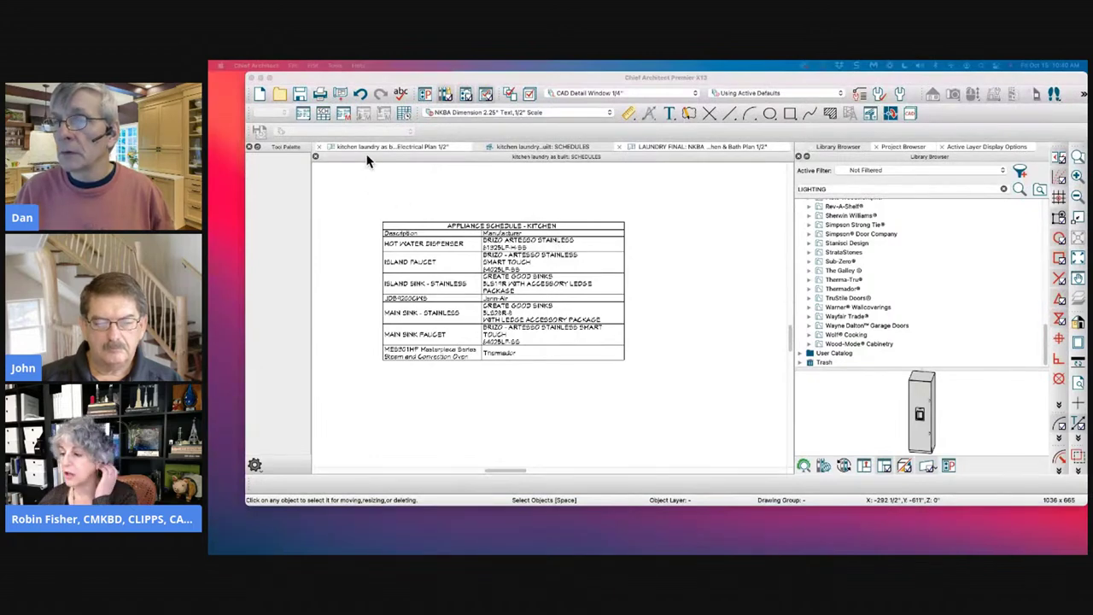
Step: Switch to the Electrical Plan 1/2", cancel the fixture tool, zoom in, and show the Project Browser
scroll(473, 204, down, 1)
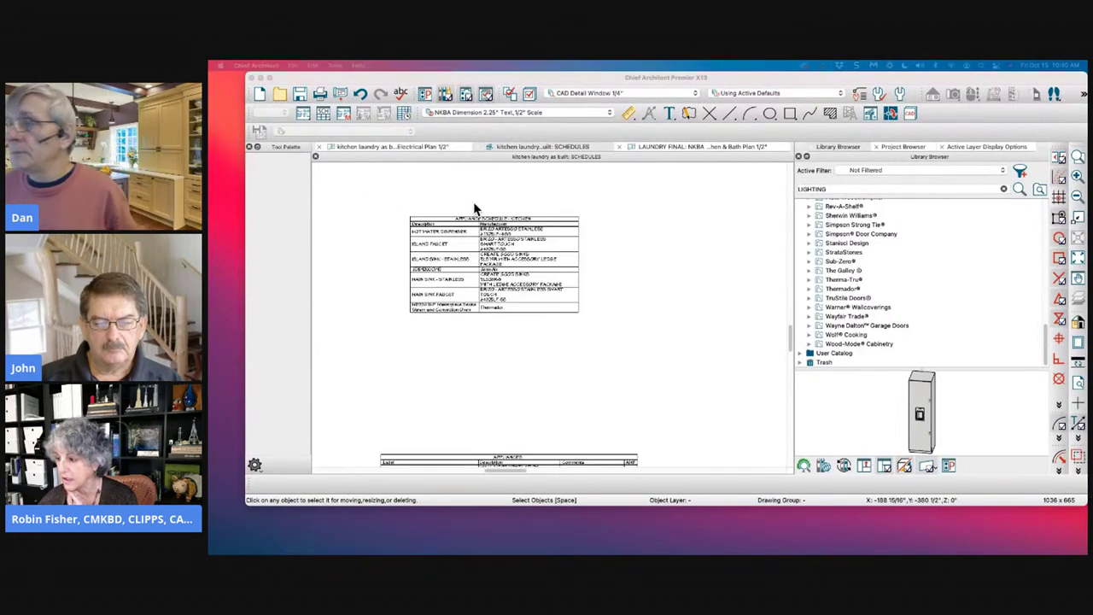
click(391, 150)
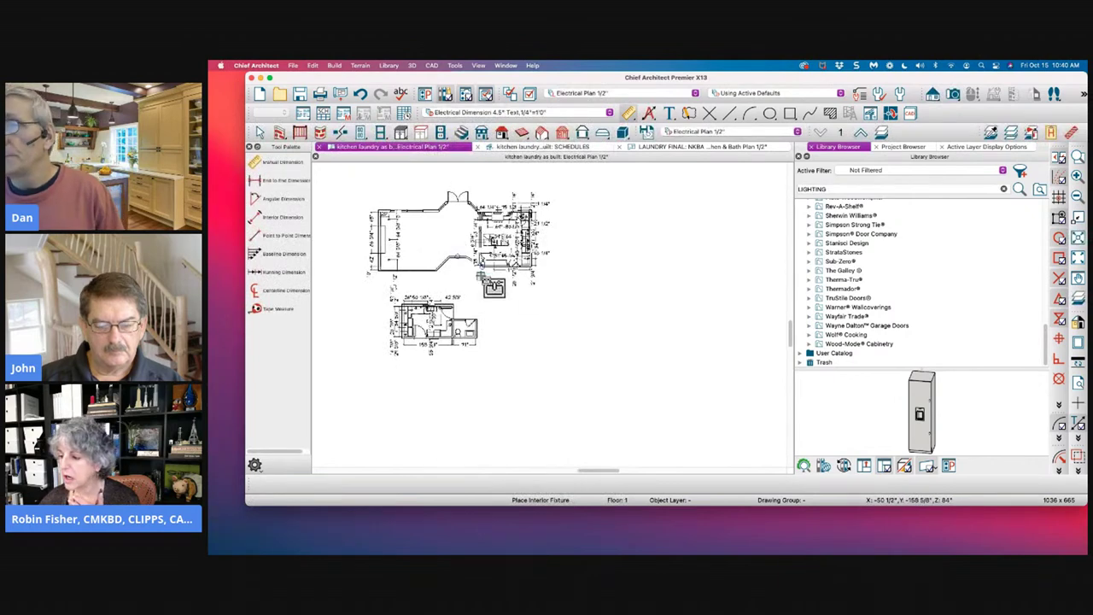
key(space)
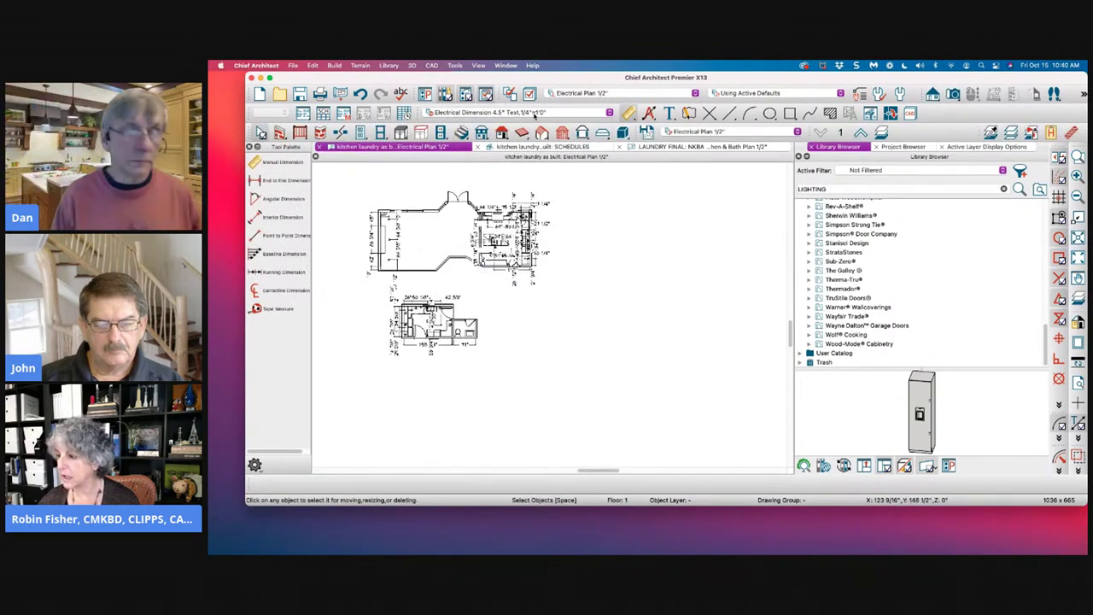
scroll(645, 219, up, 2)
scroll(700, 293, left, 3)
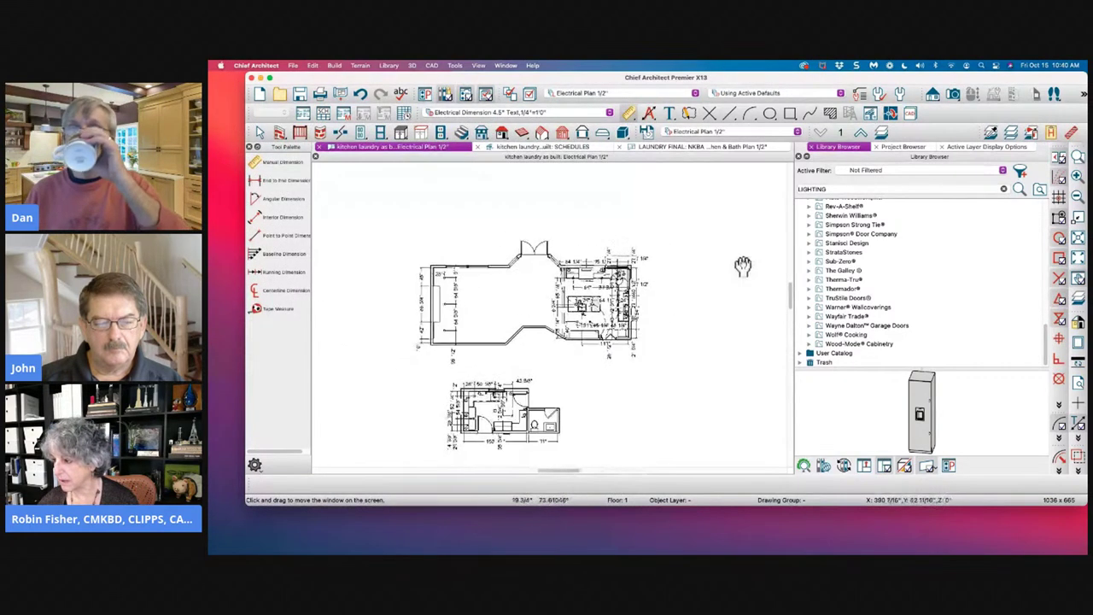
scroll(584, 238, up, 4)
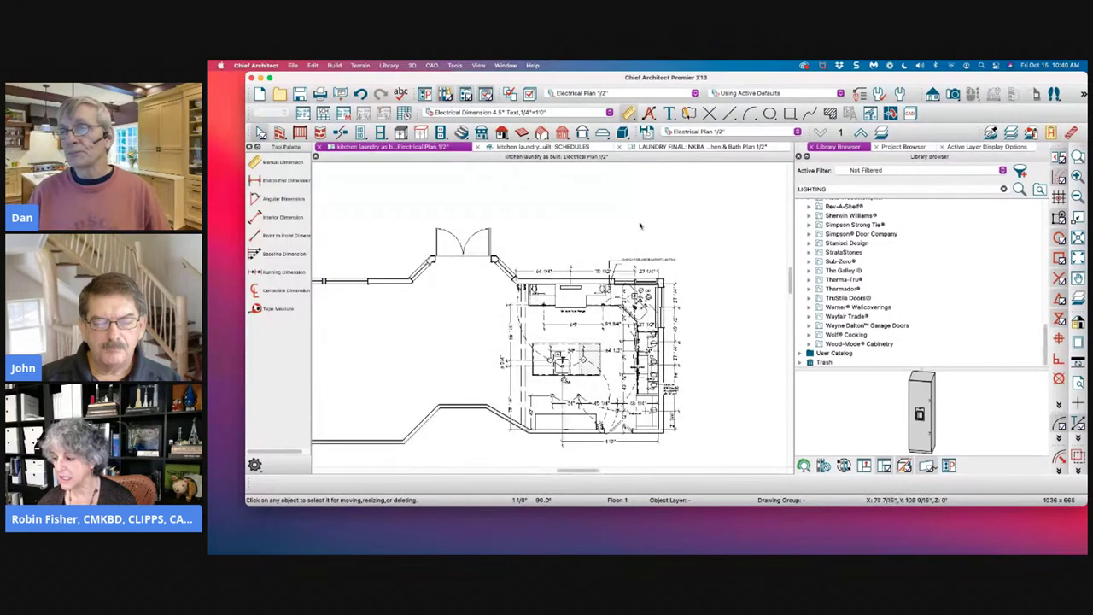
click(917, 147)
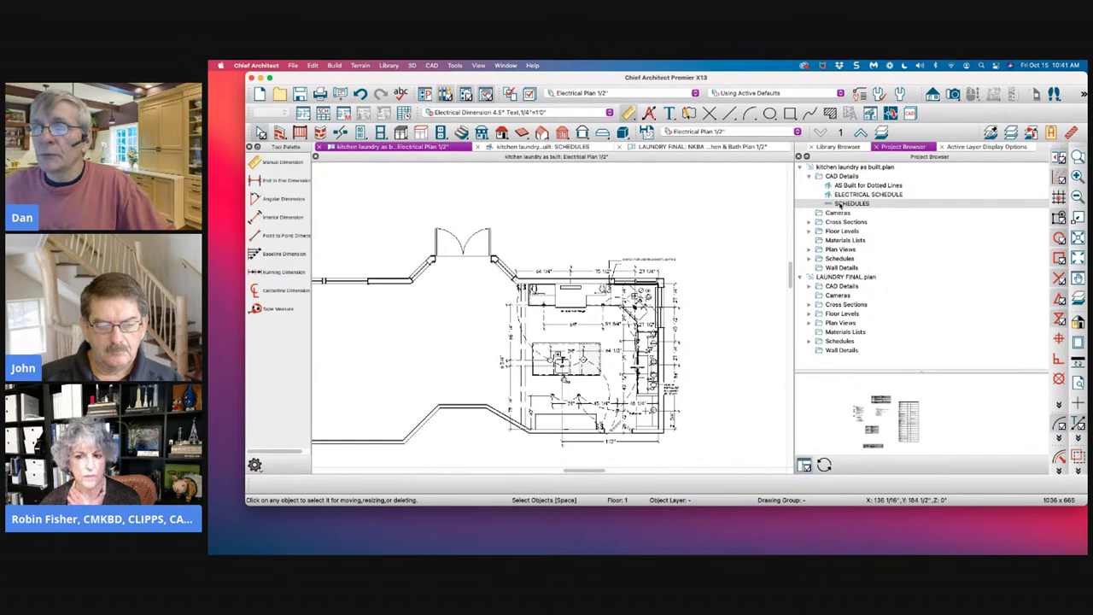
Step: Open the SCHEDULES CAD detail, then switch to the LAUNDRY FINAL NKBA Kitchen & Bath Plan 1/2"
double_click(841, 203)
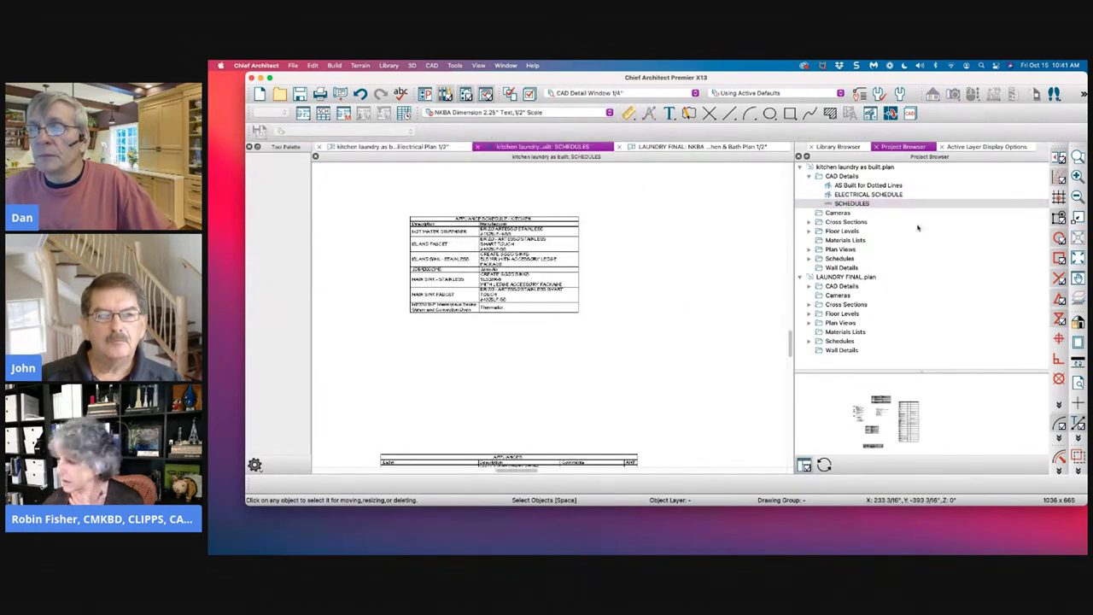
scroll(498, 155, up, 3)
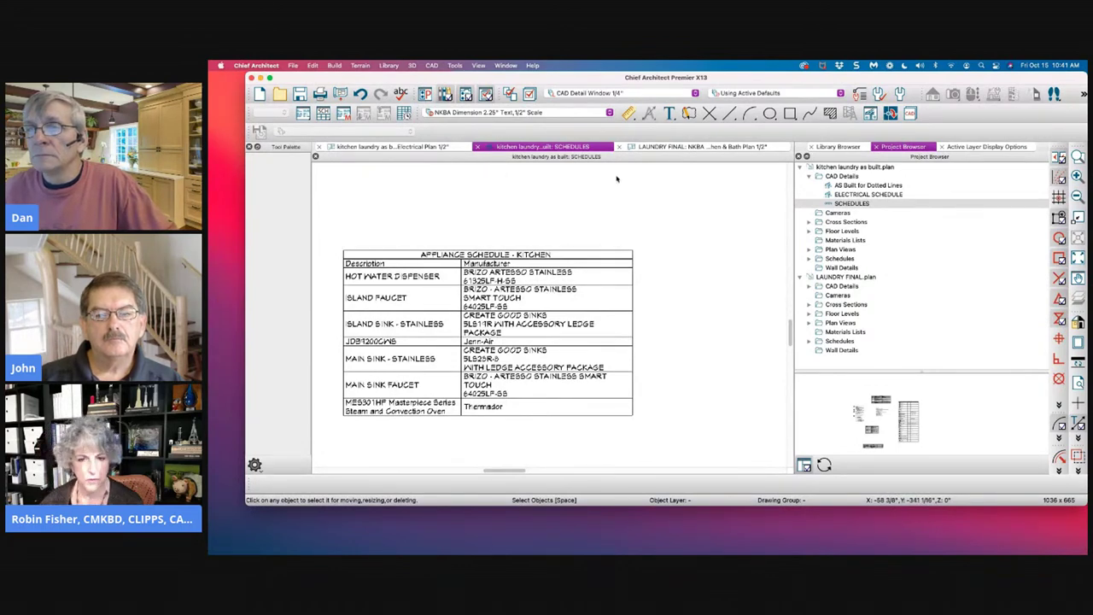
click(644, 148)
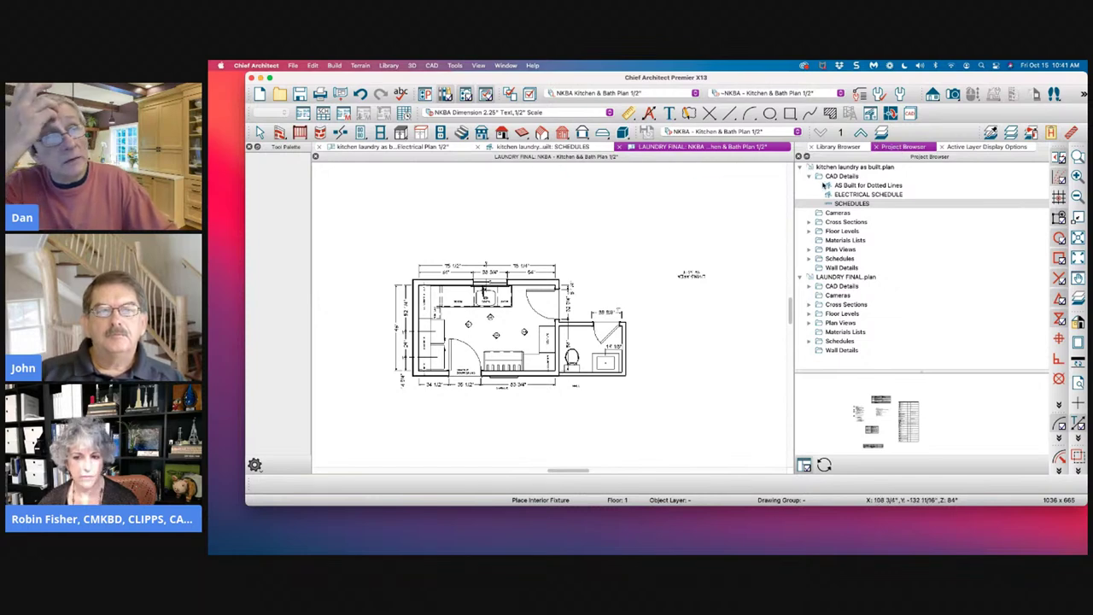
Step: Collapse and re-expand the CAD Details folder, viewing its options without changing anything
click(810, 177)
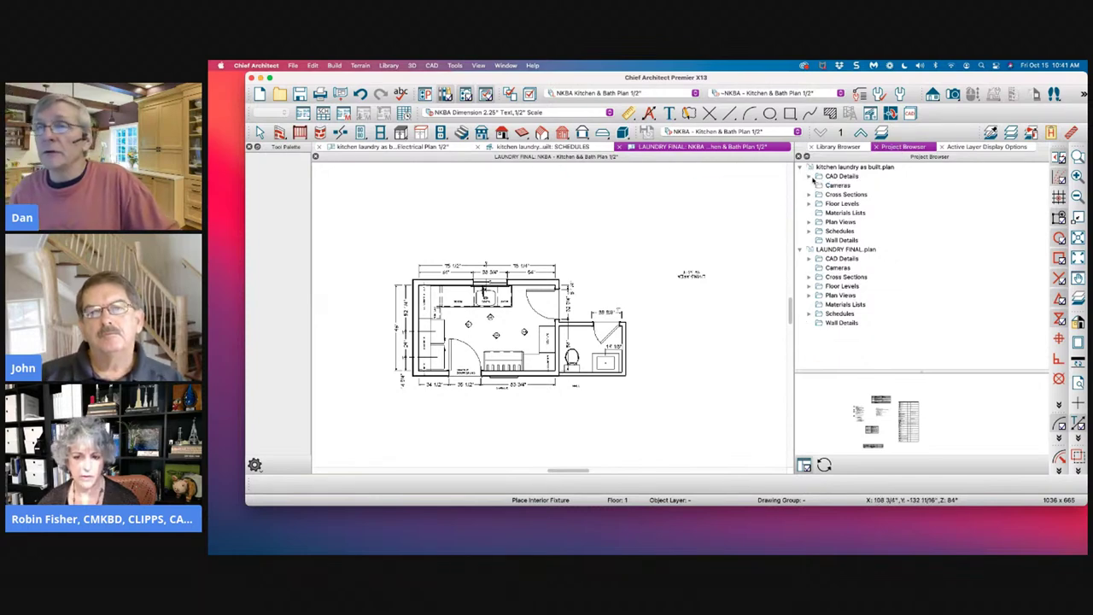
click(811, 177)
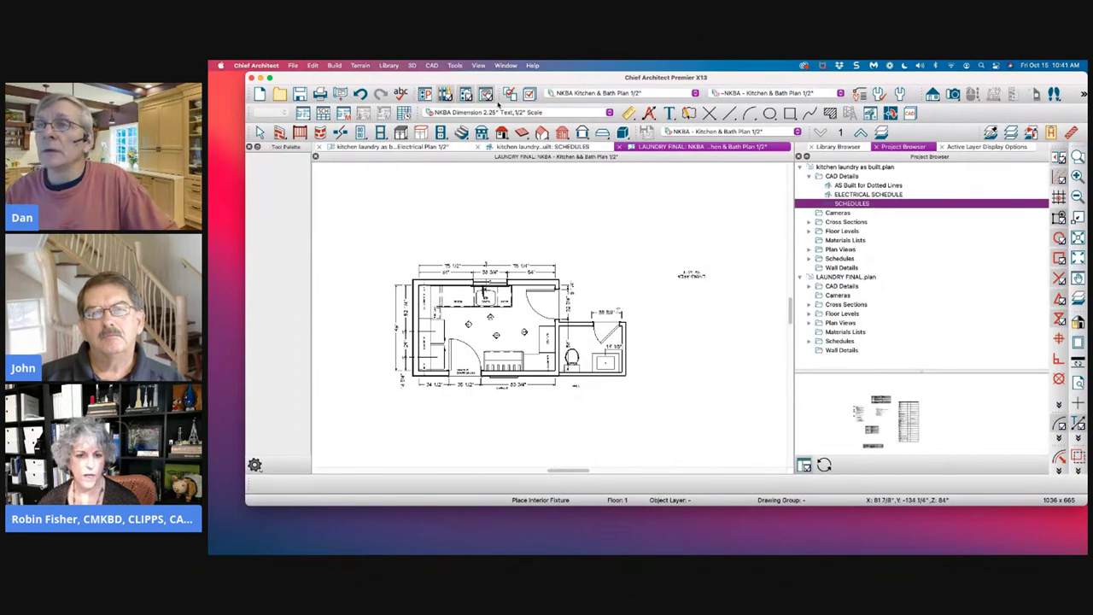
click(431, 65)
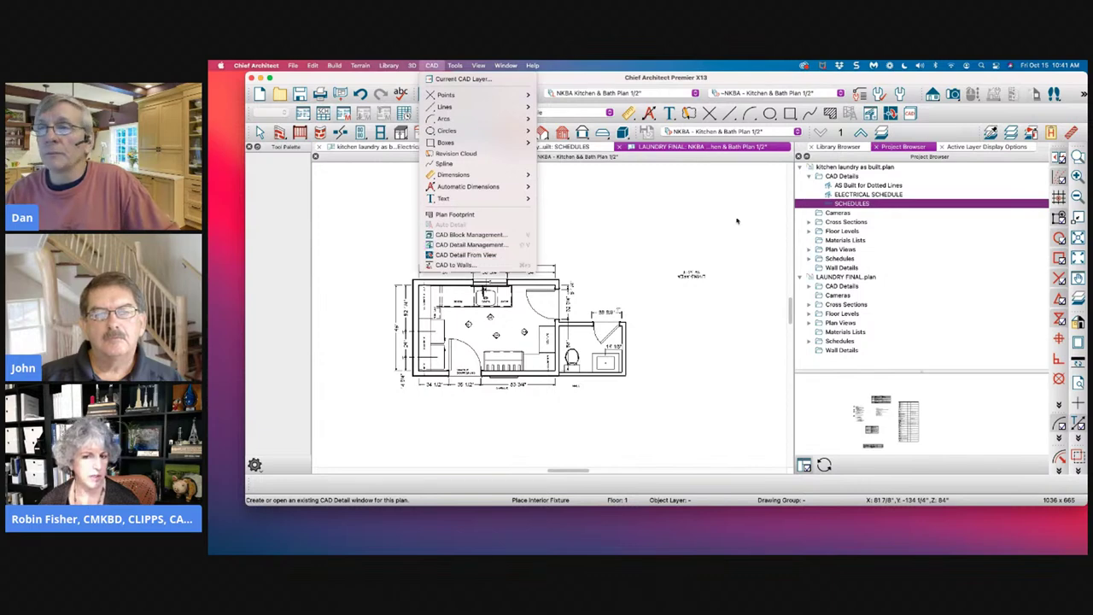
click(833, 177)
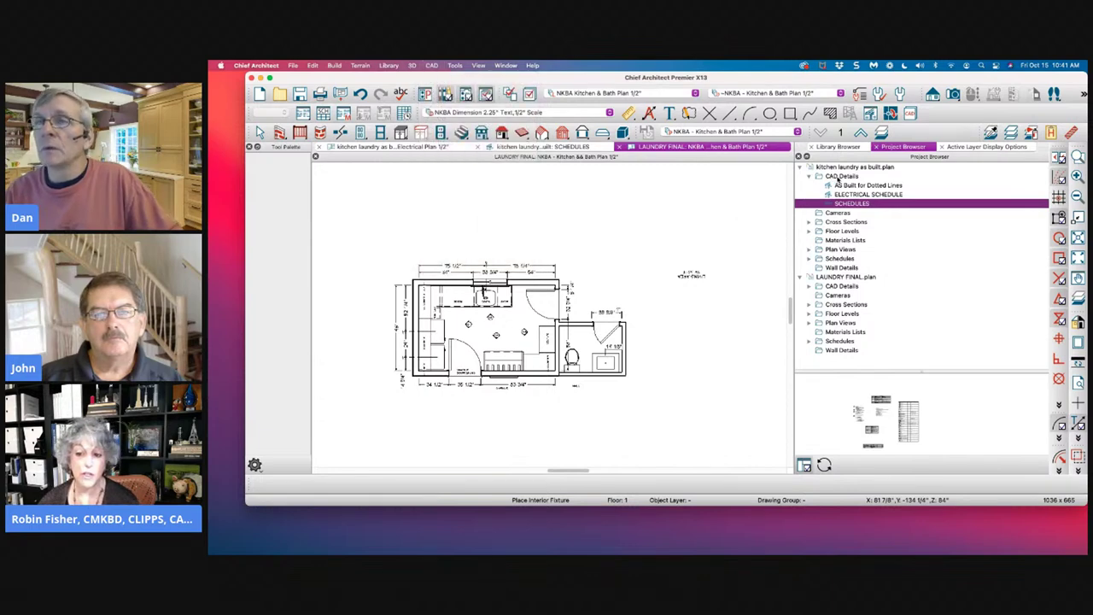
click(834, 176)
right_click(835, 177)
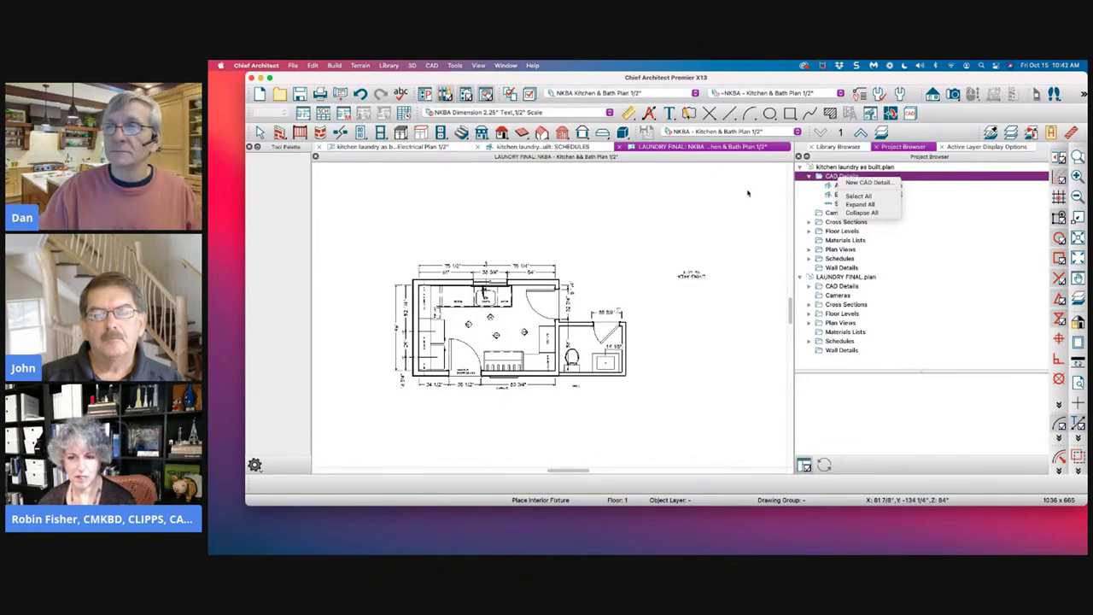
key(Escape)
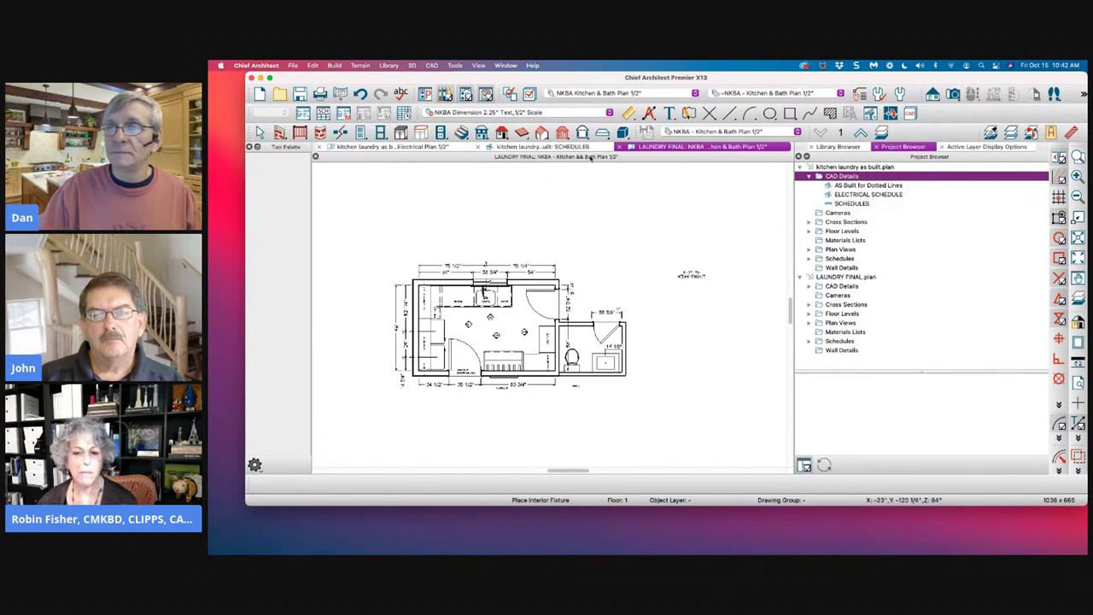
Step: Switch back to the SCHEDULES layout and zoom around it
click(559, 148)
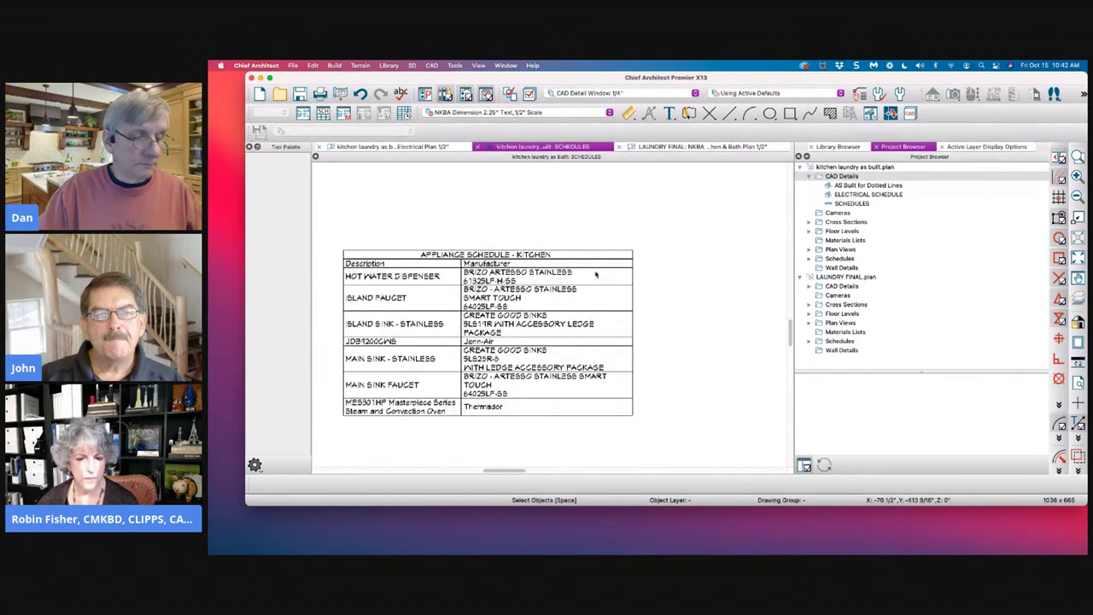
scroll(532, 300, down, 5)
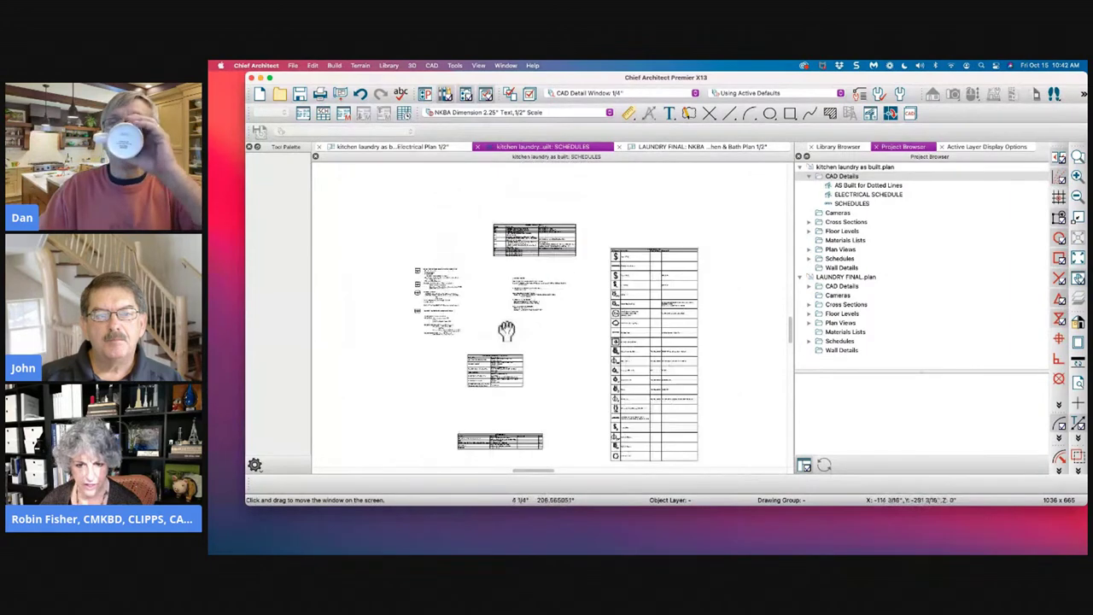
scroll(461, 308, up, 6)
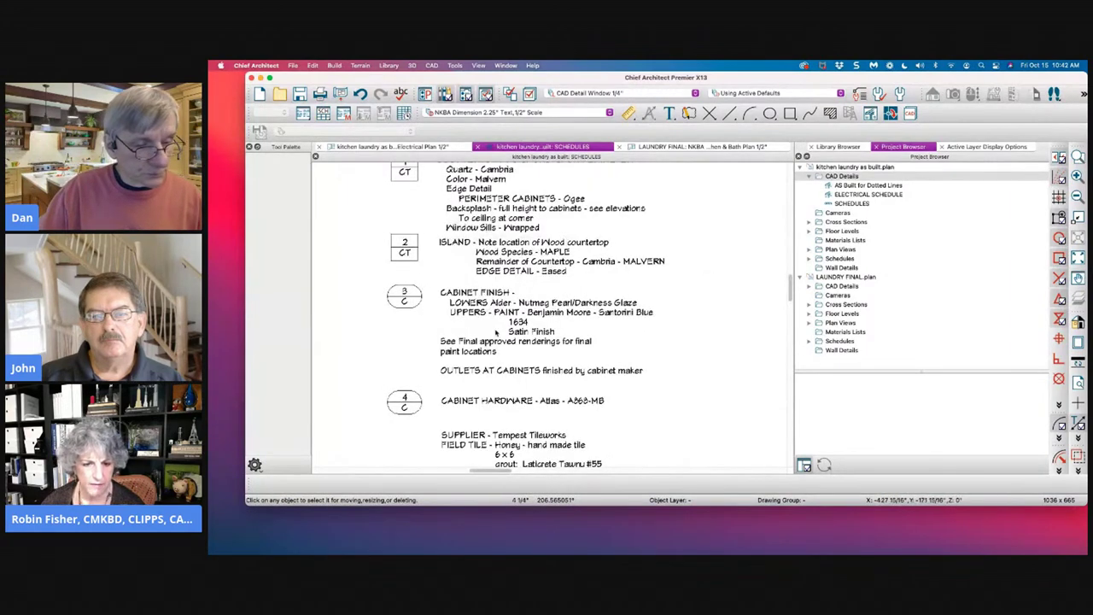
Step: Zoom and pan across the schedules layout to inspect the electrical schedule
scroll(495, 332, down, 3)
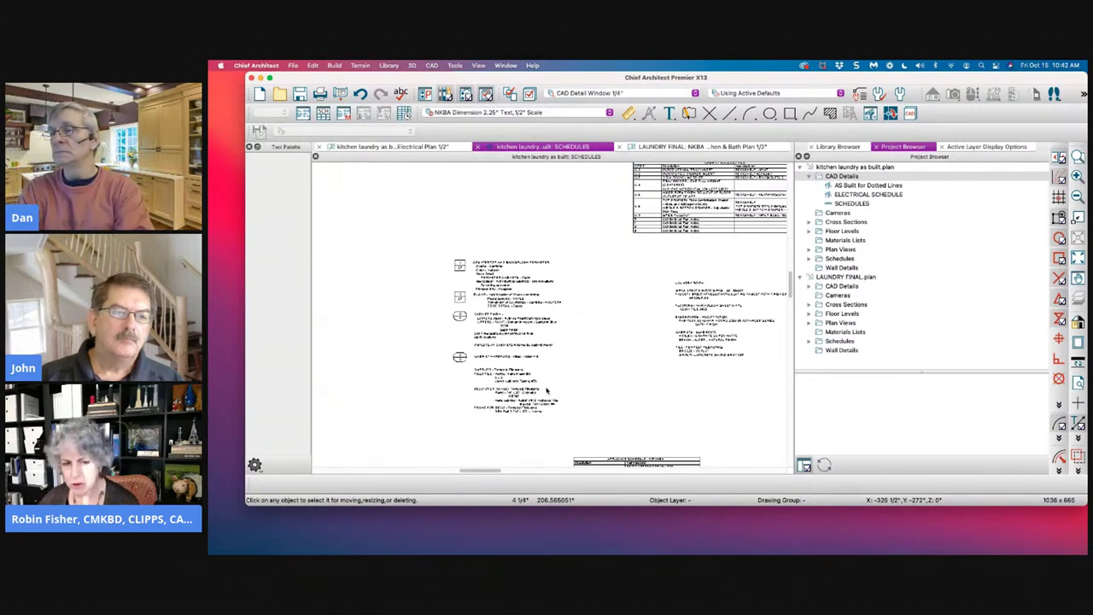
scroll(536, 388, up, 2)
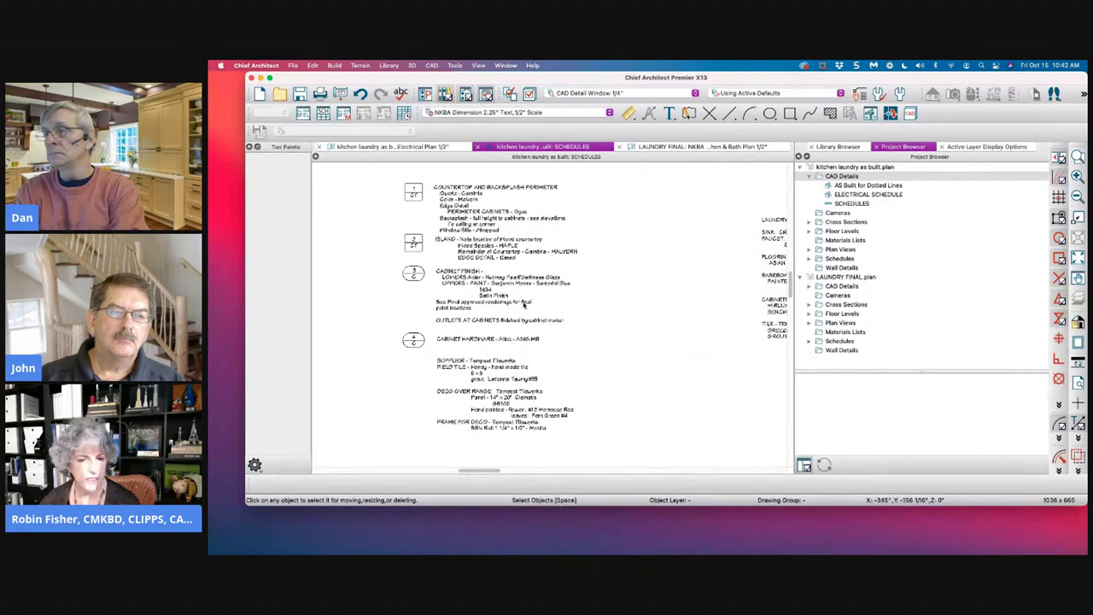
scroll(525, 304, down, 3)
scroll(566, 270, up, 4)
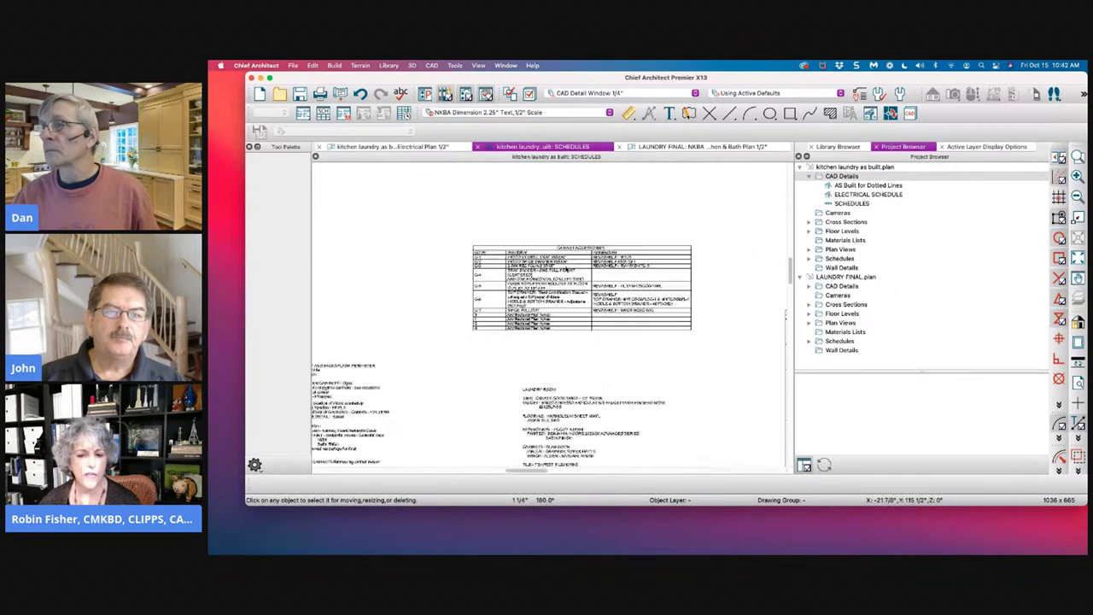
scroll(565, 269, up, 3)
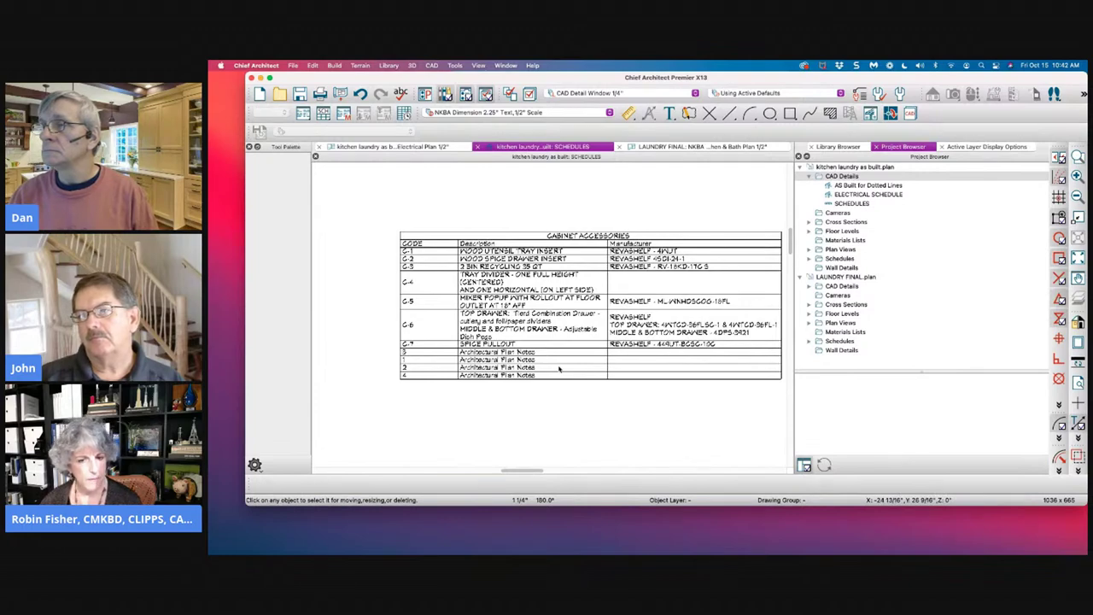
scroll(559, 368, down, 3)
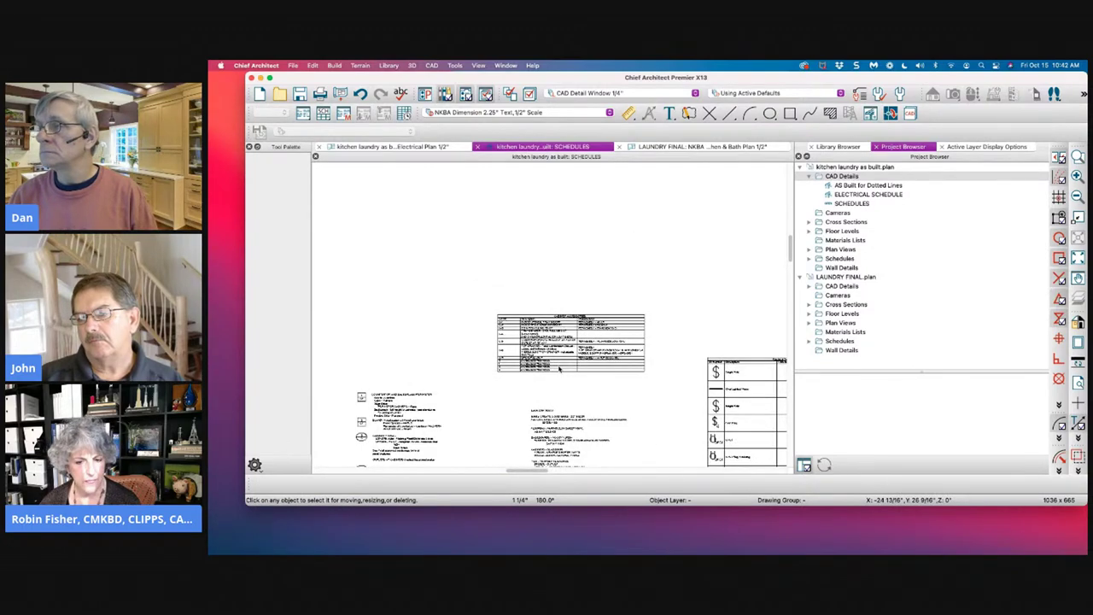
scroll(378, 281, up, 2)
middle_drag(378, 281, 329, 162)
scroll(410, 208, up, 2)
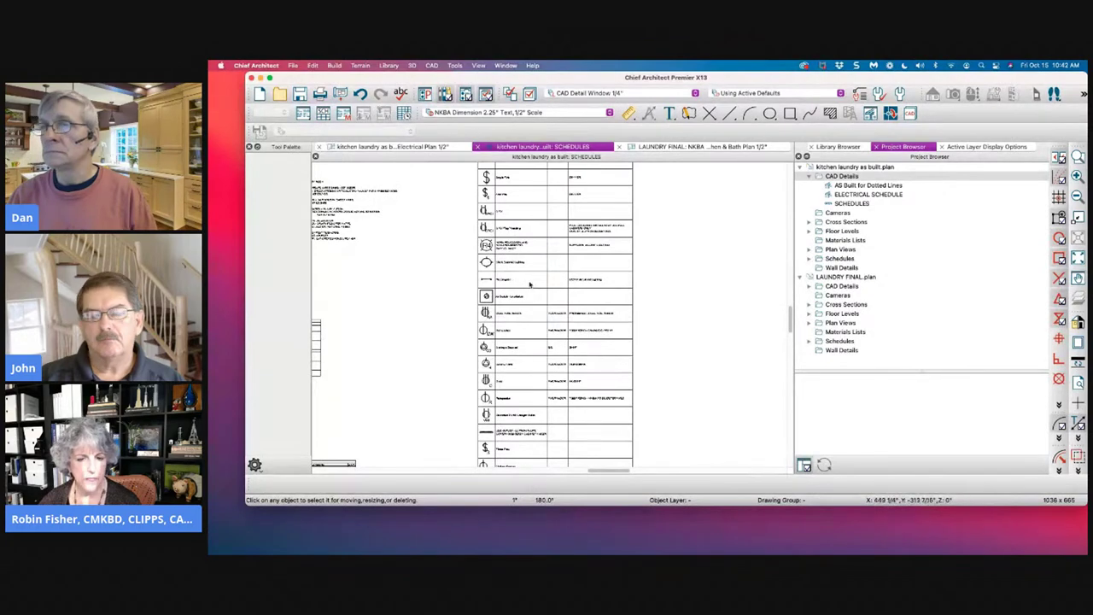
scroll(512, 282, up, 3)
middle_drag(522, 279, 516, 318)
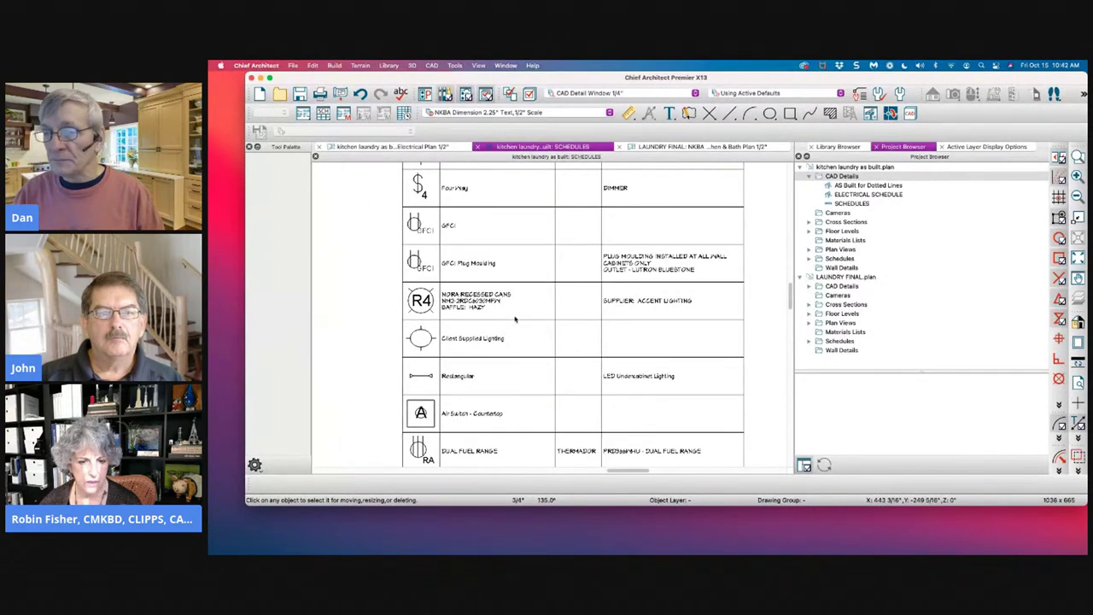
scroll(515, 312, down, 1)
scroll(516, 312, down, 4)
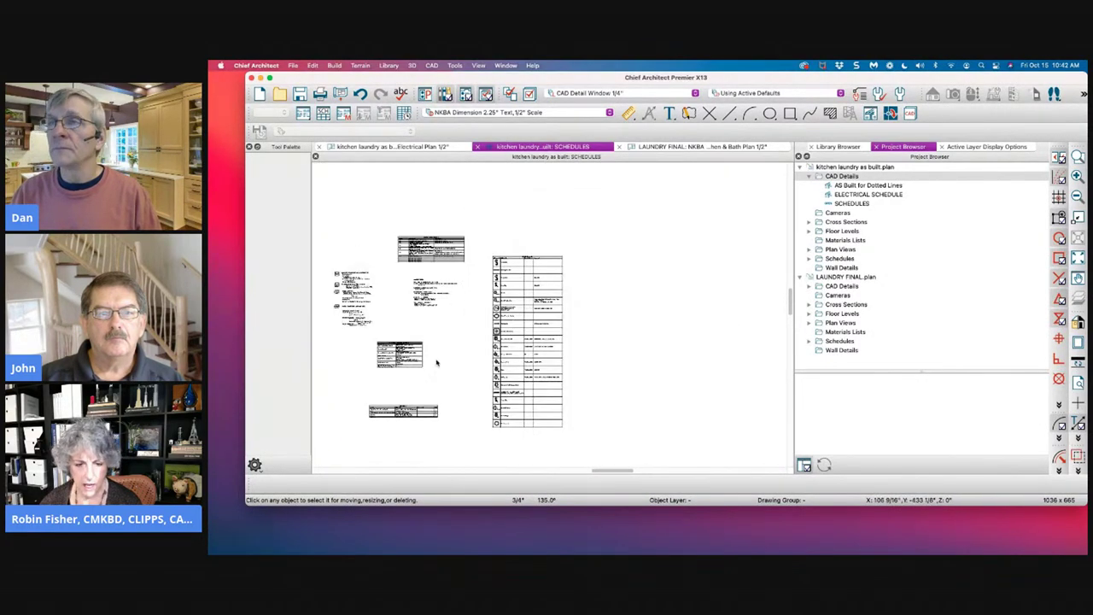
scroll(372, 358, up, 3)
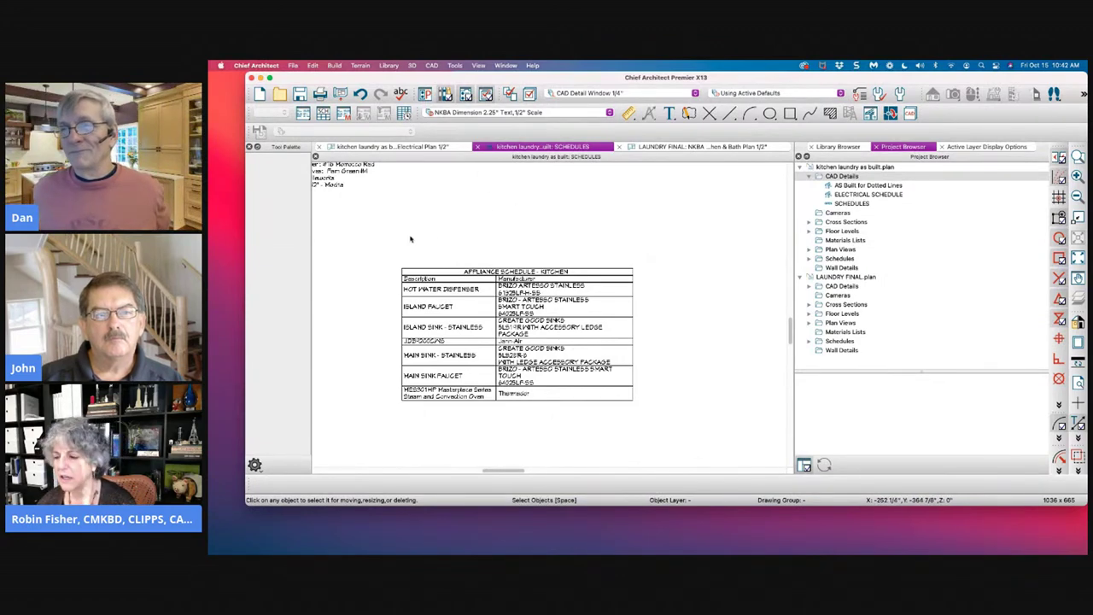
scroll(394, 239, down, 1)
Step: Open the schedule tools, then place and remove a trial Cabinet Schedule on the SCHEDULES layout
click(390, 148)
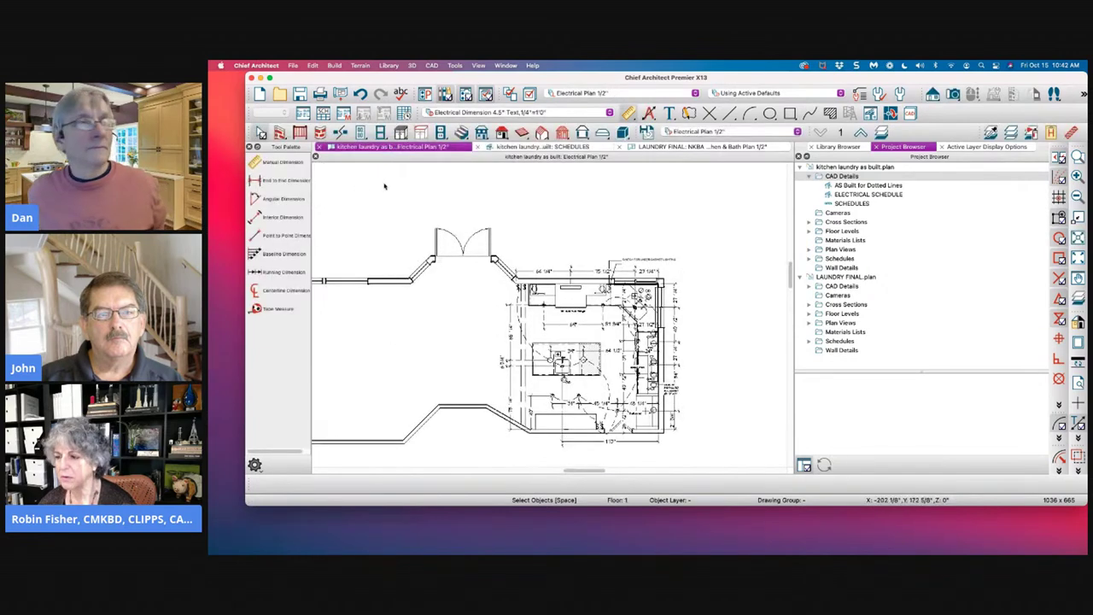
click(358, 114)
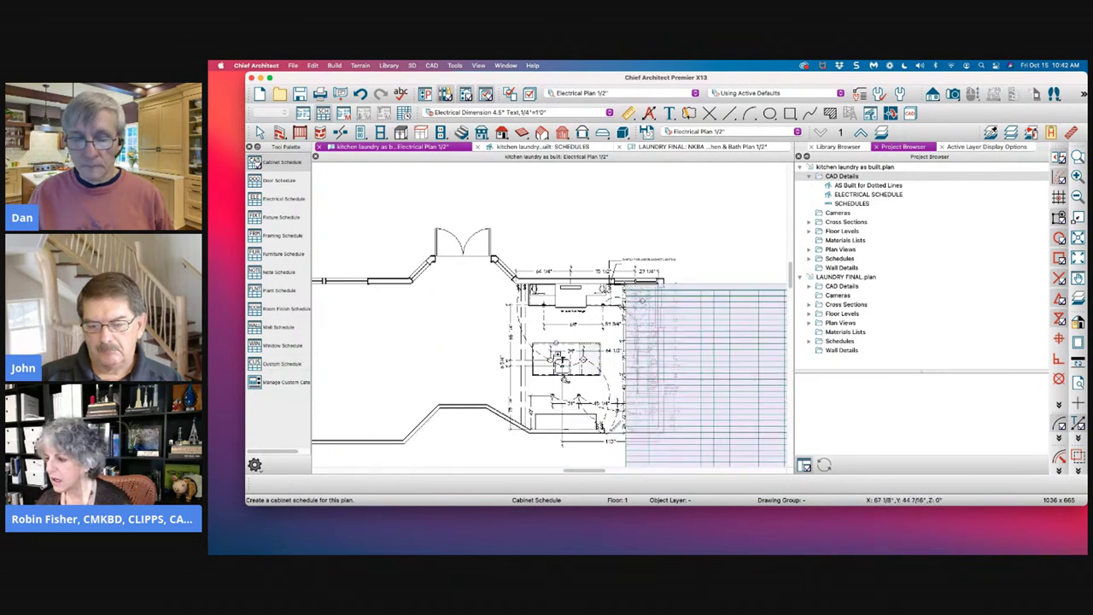
click(566, 149)
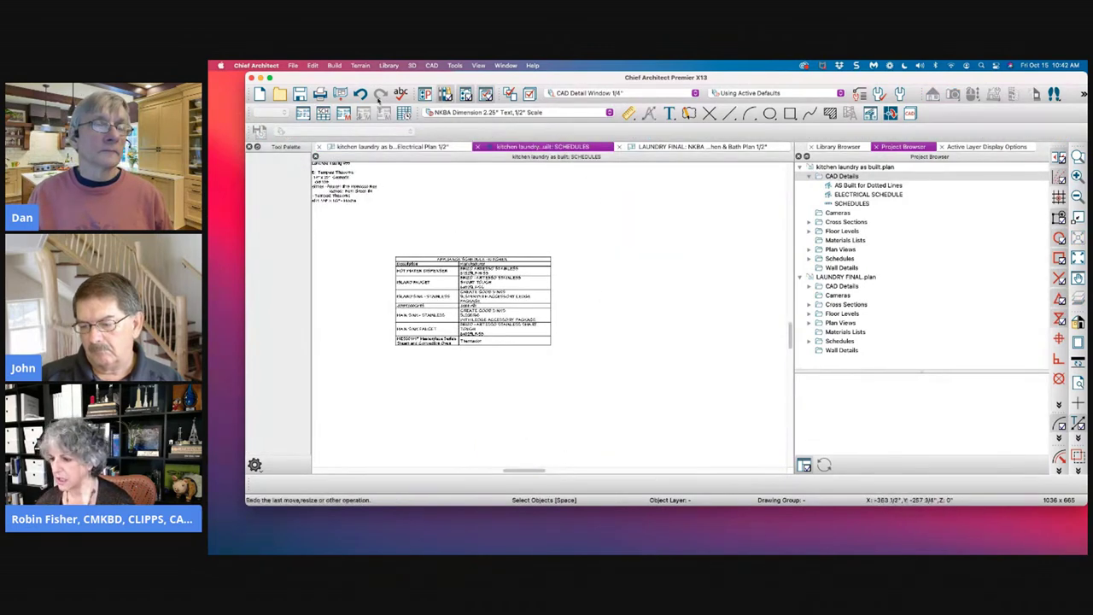
click(608, 239)
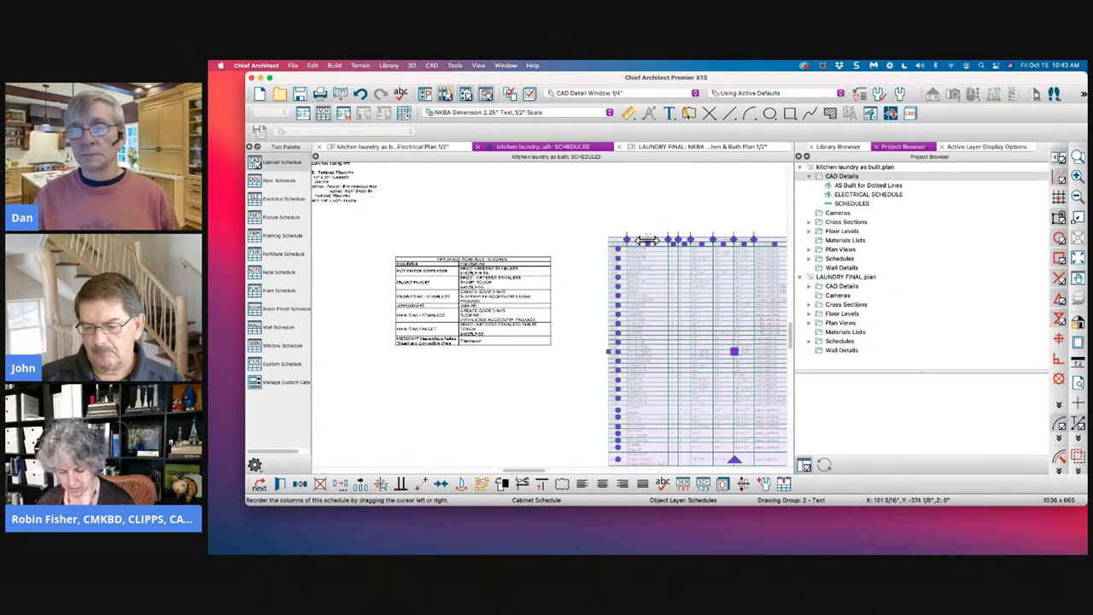
key(Delete)
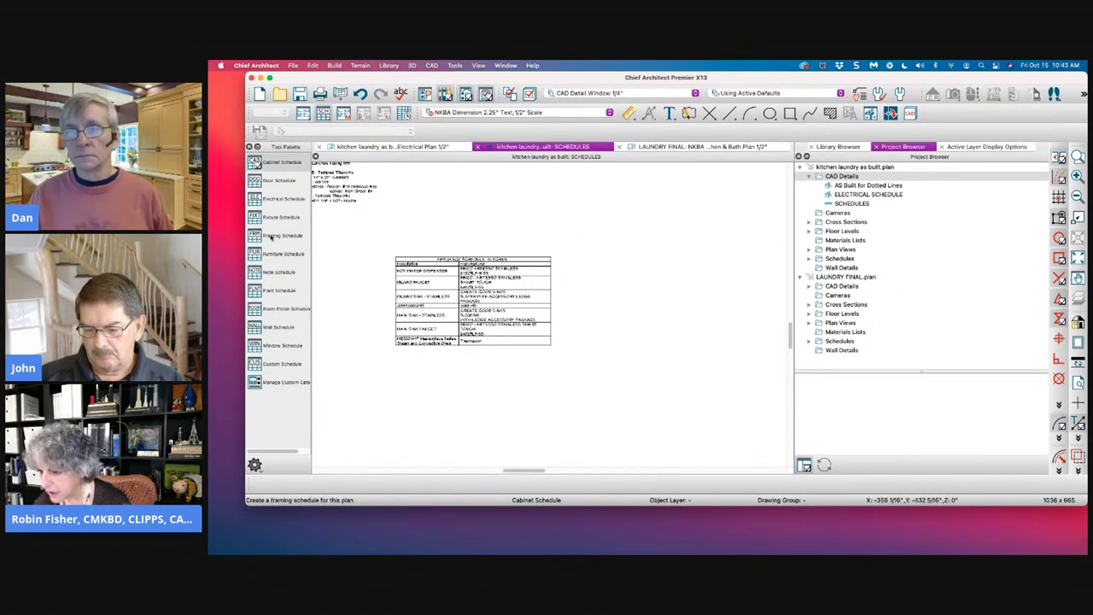
Step: Place a Fixture Schedule on the SCHEDULES layout and move it to the right
click(265, 217)
click(600, 274)
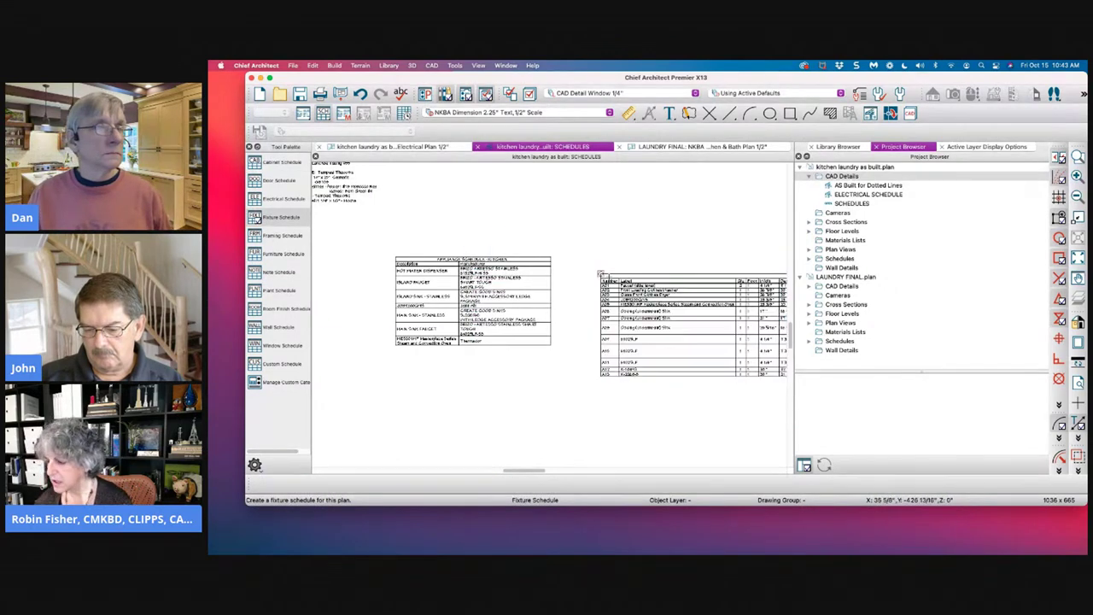
scroll(551, 314, up, 5)
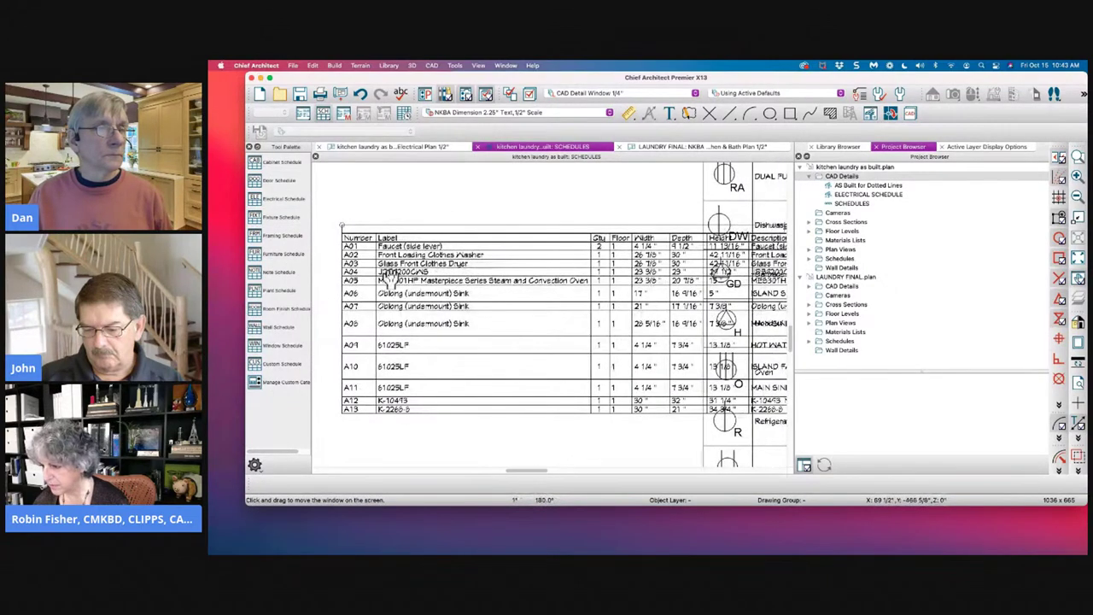
scroll(456, 269, down, 5)
click(456, 269)
scroll(456, 269, down, 4)
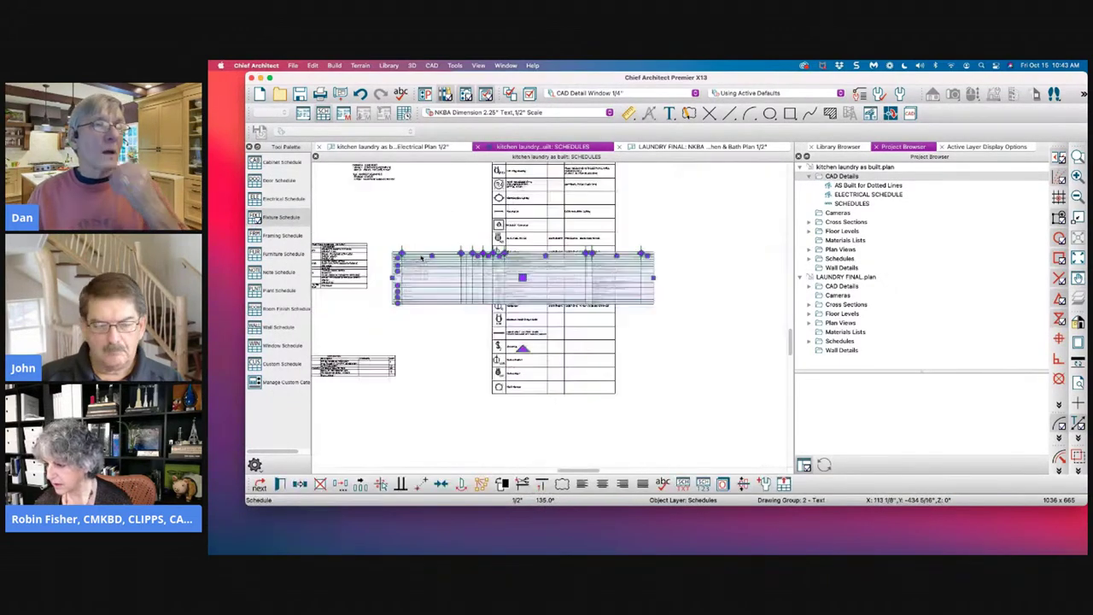
drag(476, 248, 686, 248)
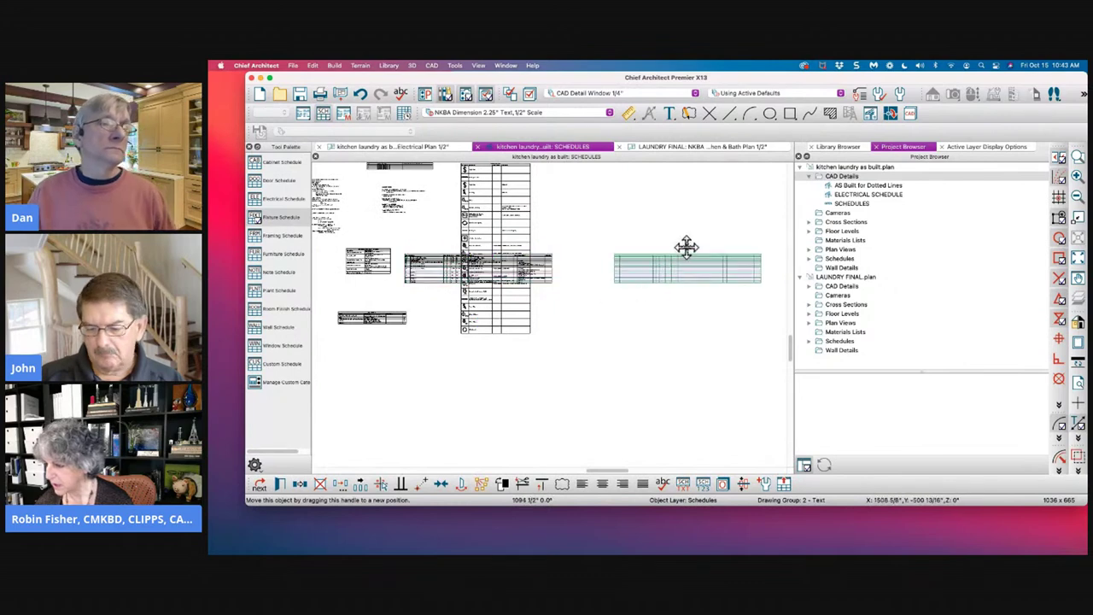
Step: Zoom in on the Fixture Schedule and open its Schedule Specification dialog
scroll(687, 323, up, 3)
middle_drag(687, 323, 521, 370)
scroll(462, 302, up, 4)
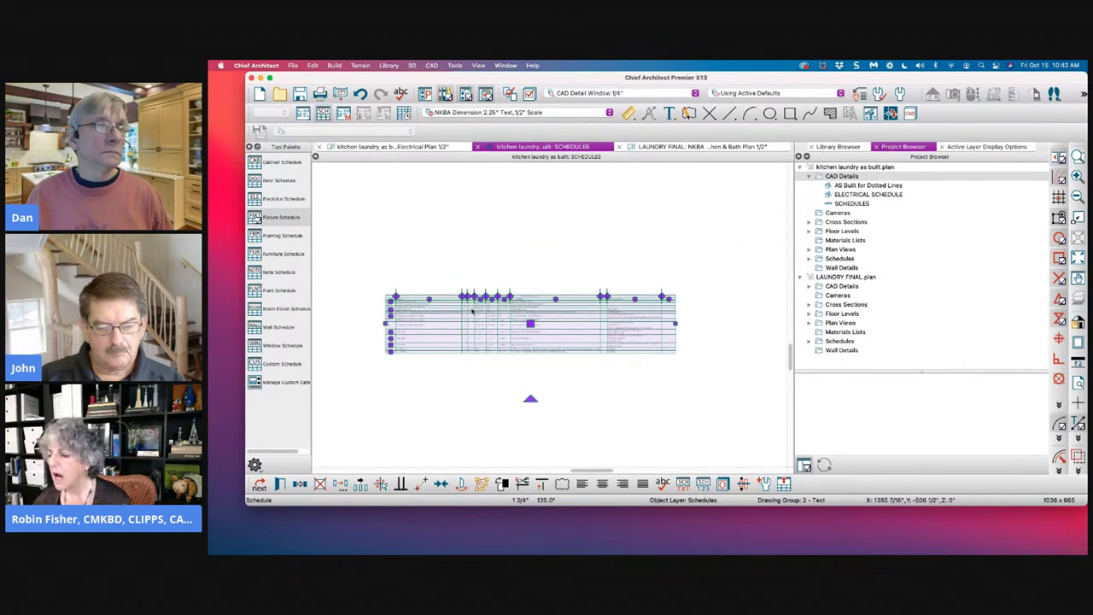
scroll(401, 288, up, 3)
middle_drag(401, 288, 509, 213)
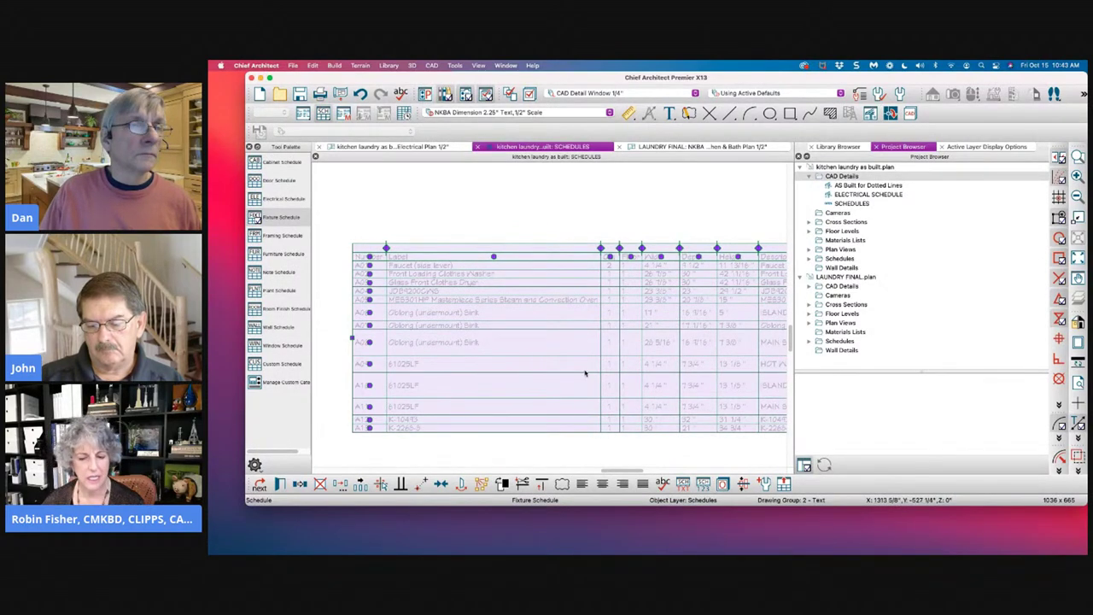
scroll(585, 374, down, 1)
middle_drag(584, 372, 568, 323)
scroll(567, 323, down, 2)
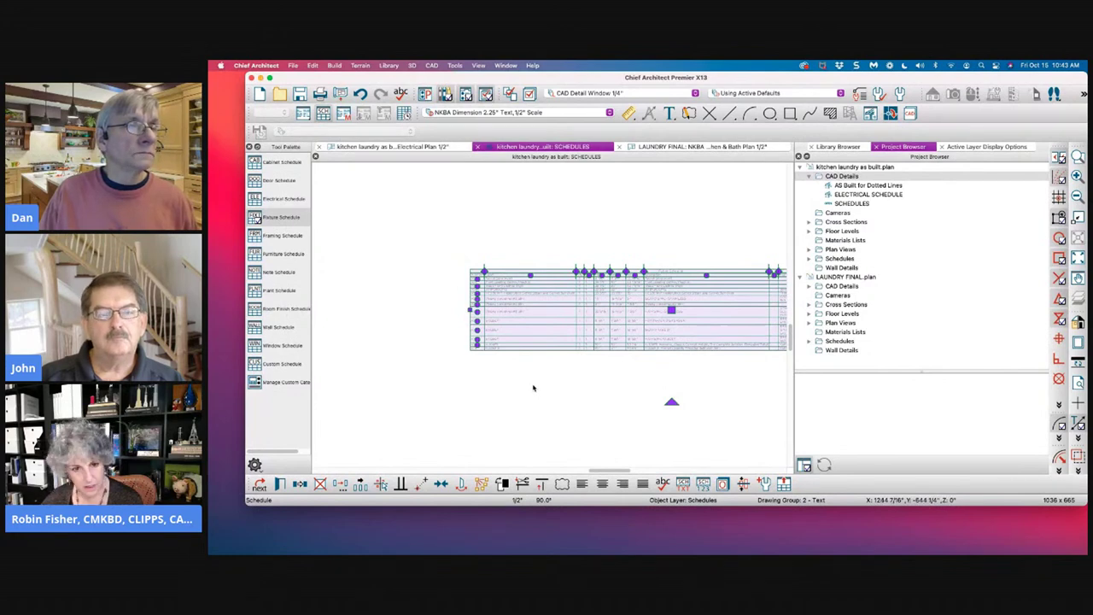
key(super+e)
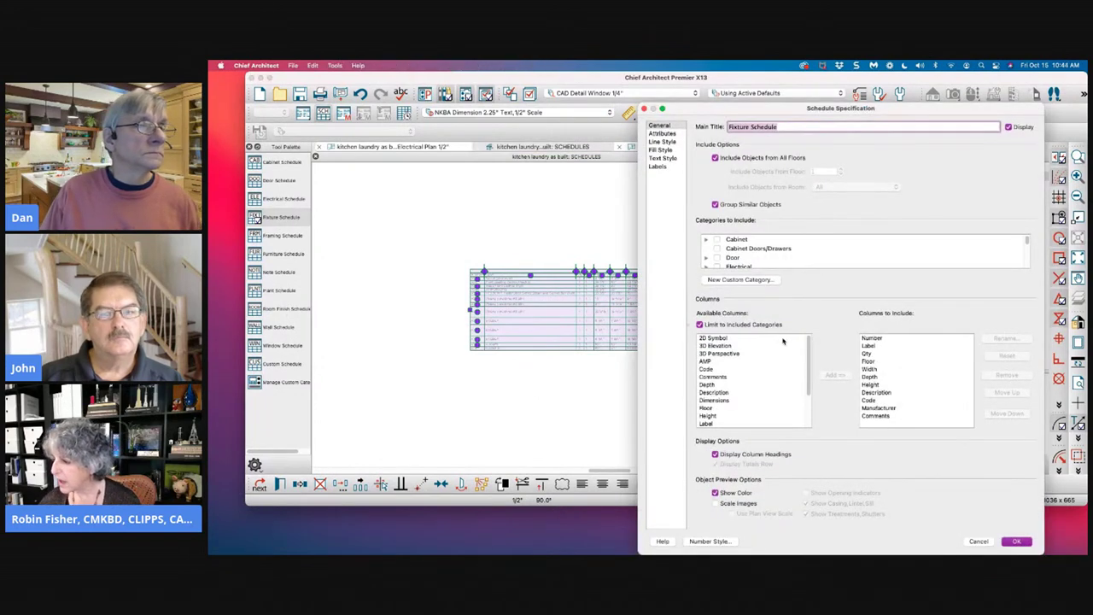
Step: Expand the Fixture category and exclude Appliances, HVAC and Indoor items from the schedule
scroll(722, 253, down, 3)
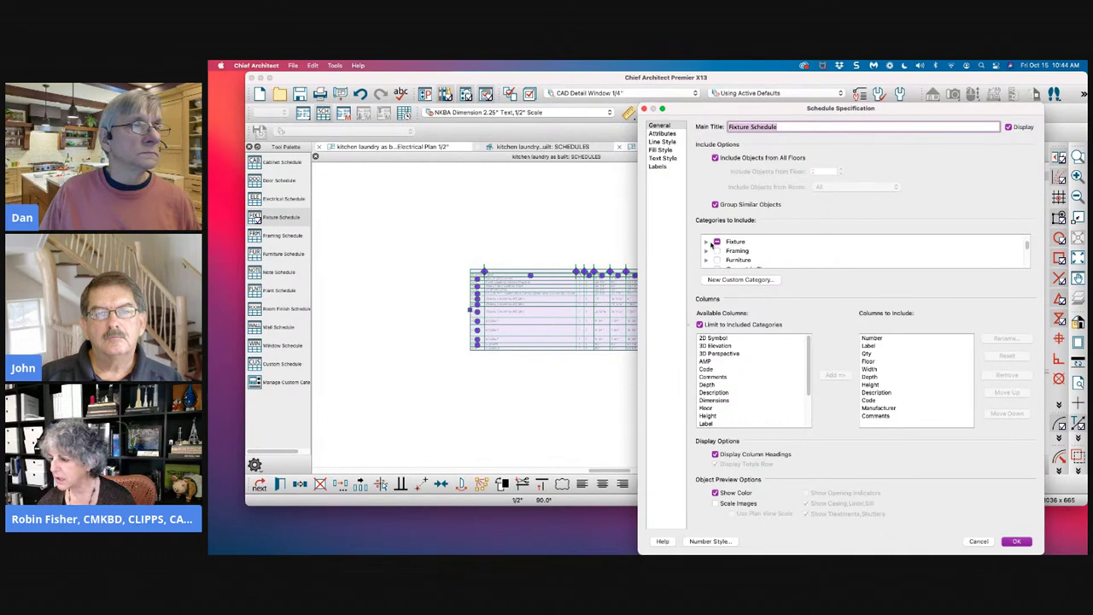
click(706, 244)
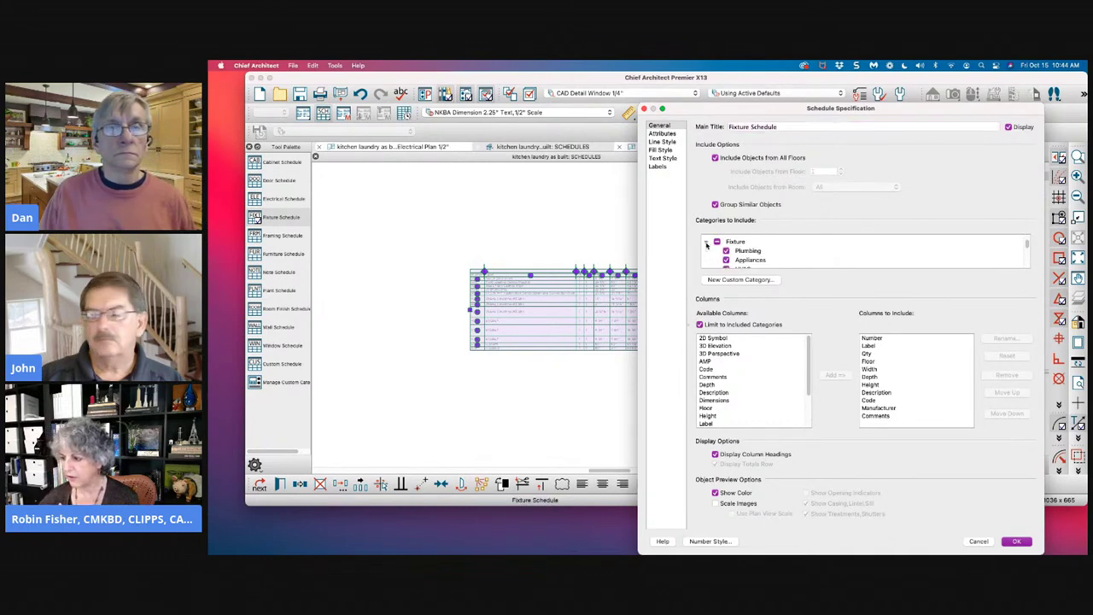
scroll(773, 252, down, 1)
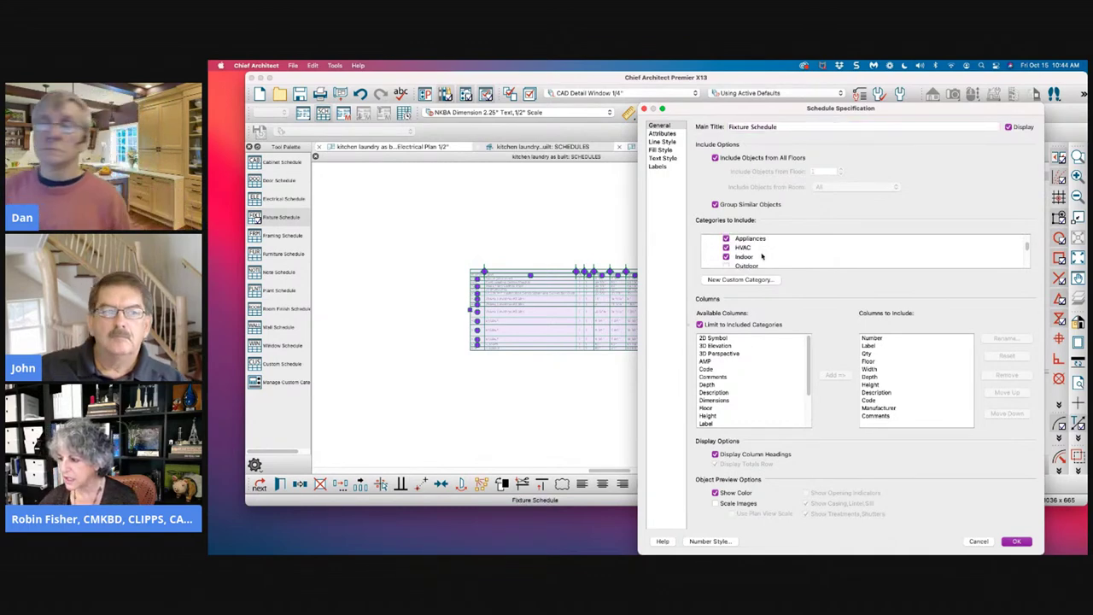
scroll(762, 254, down, 1)
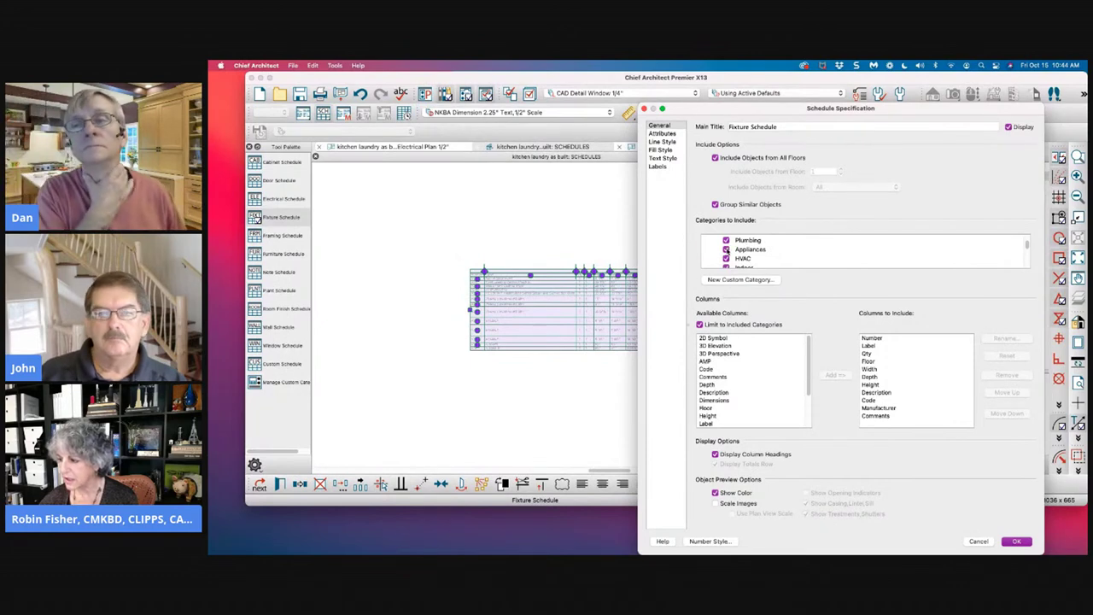
click(757, 250)
click(782, 258)
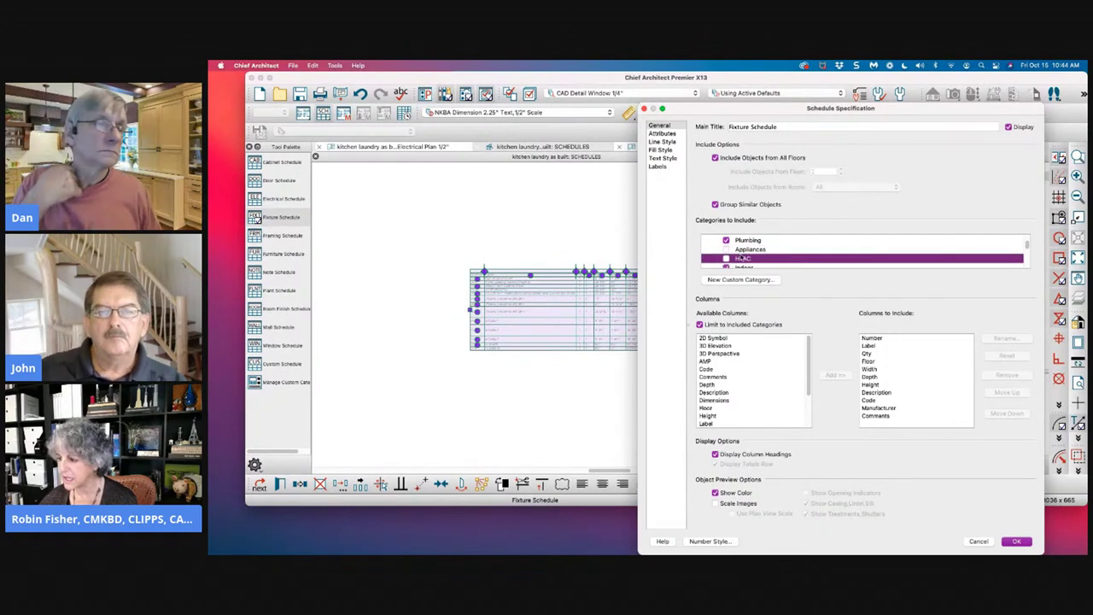
scroll(787, 254, down, 1)
scroll(789, 255, down, 3)
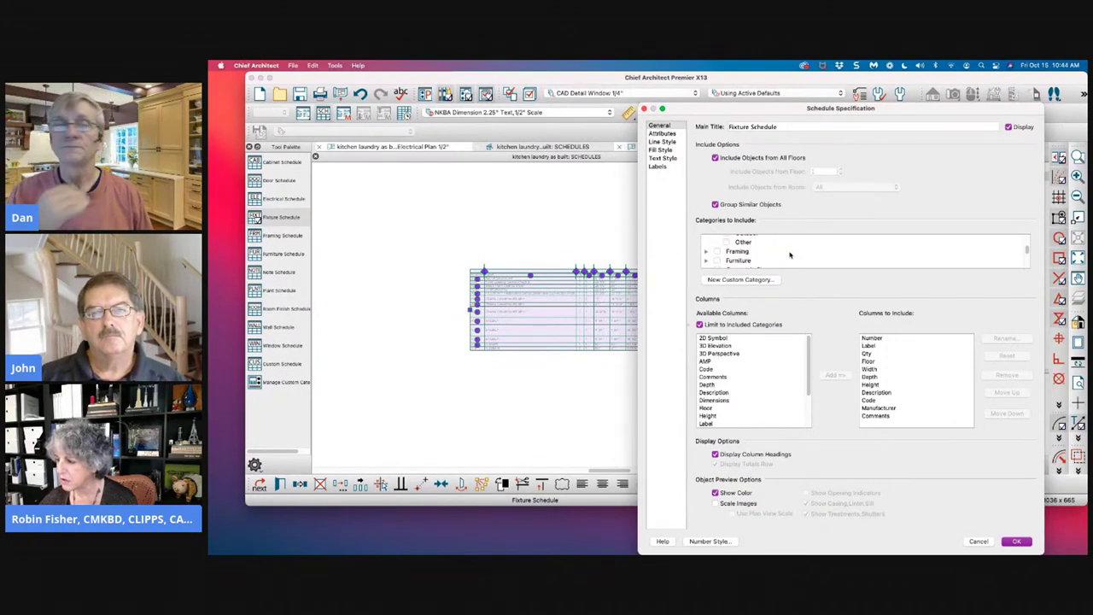
scroll(784, 254, up, 1)
click(784, 255)
scroll(784, 255, up, 1)
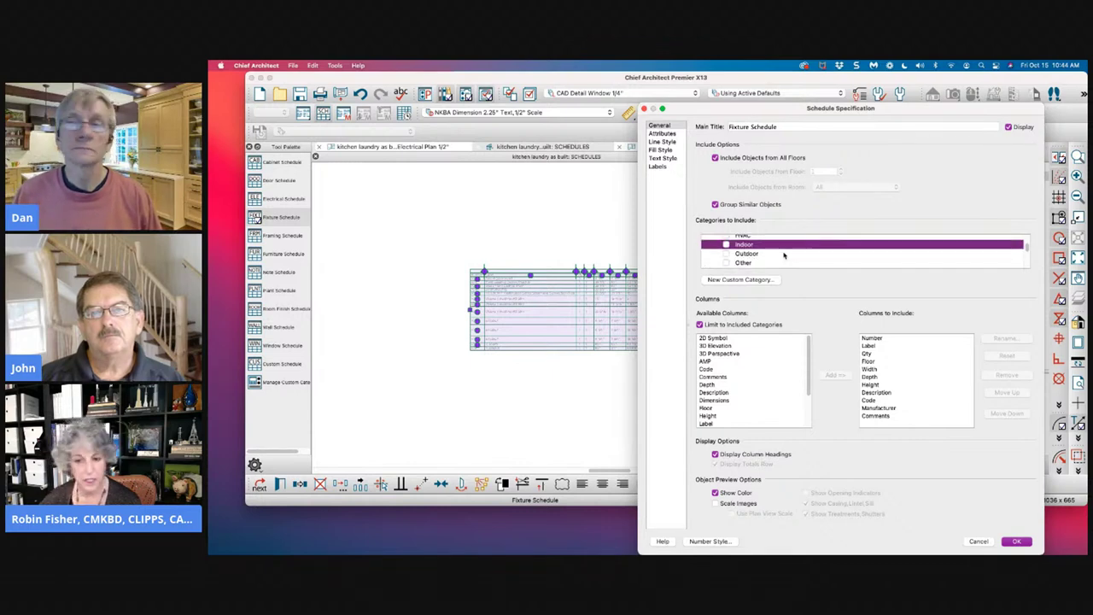
scroll(784, 255, up, 3)
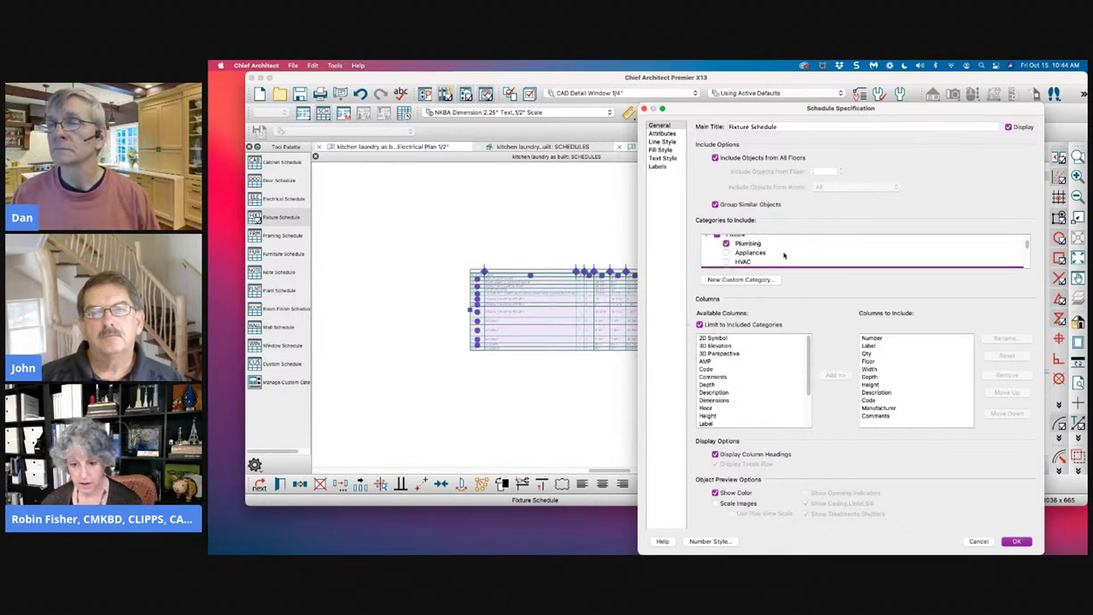
scroll(784, 255, up, 1)
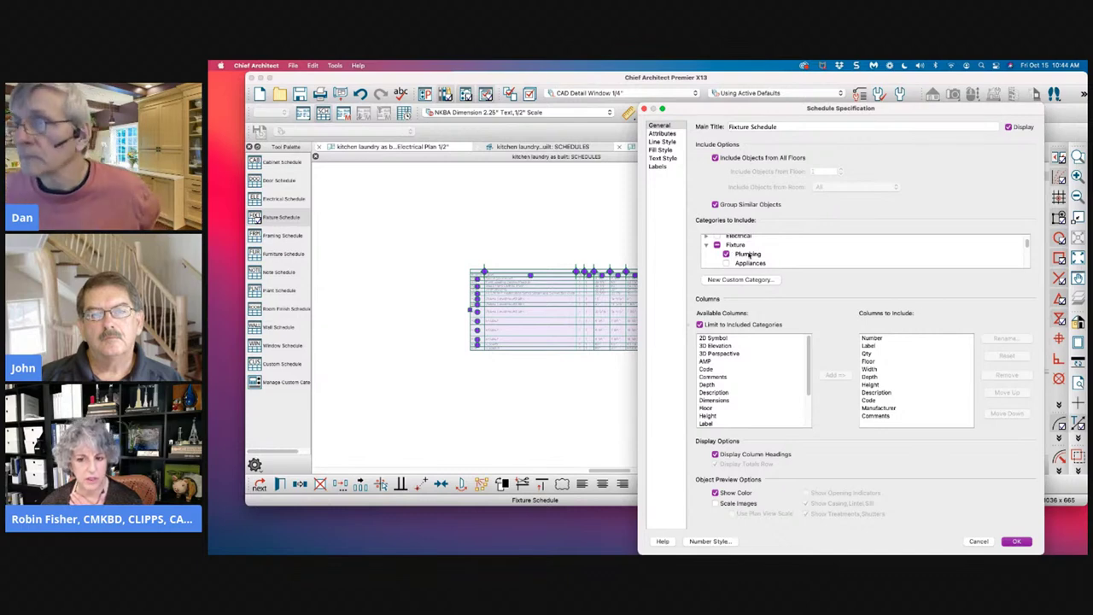
Step: Replace 'Fixture' in the main title with 'PLBMBING' and select the Manufacturer column
click(750, 126)
double_click(750, 127)
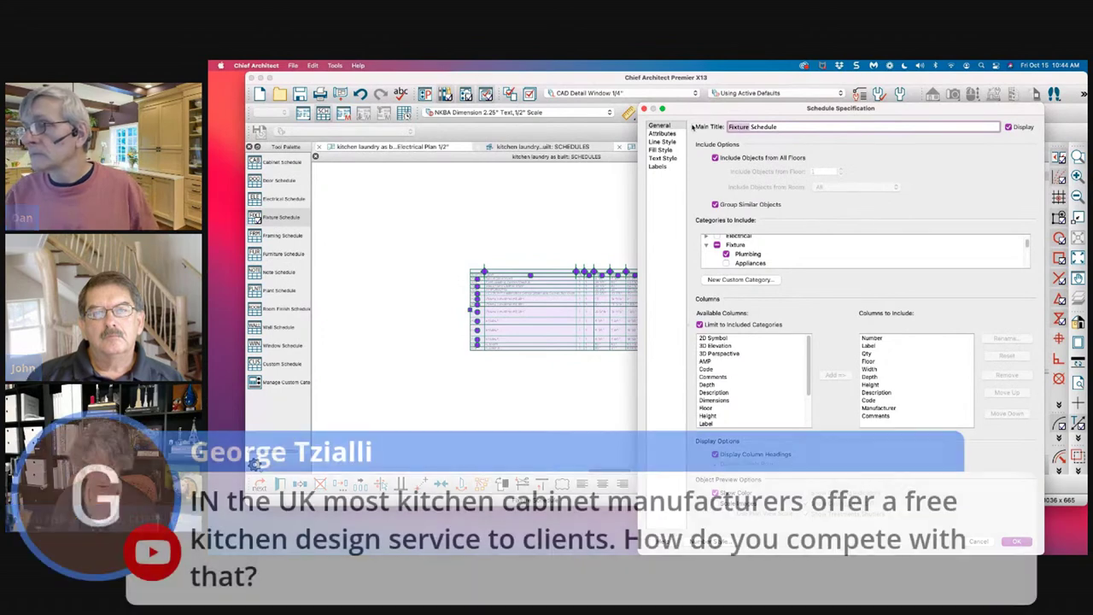
text(PLB)
text(MBING)
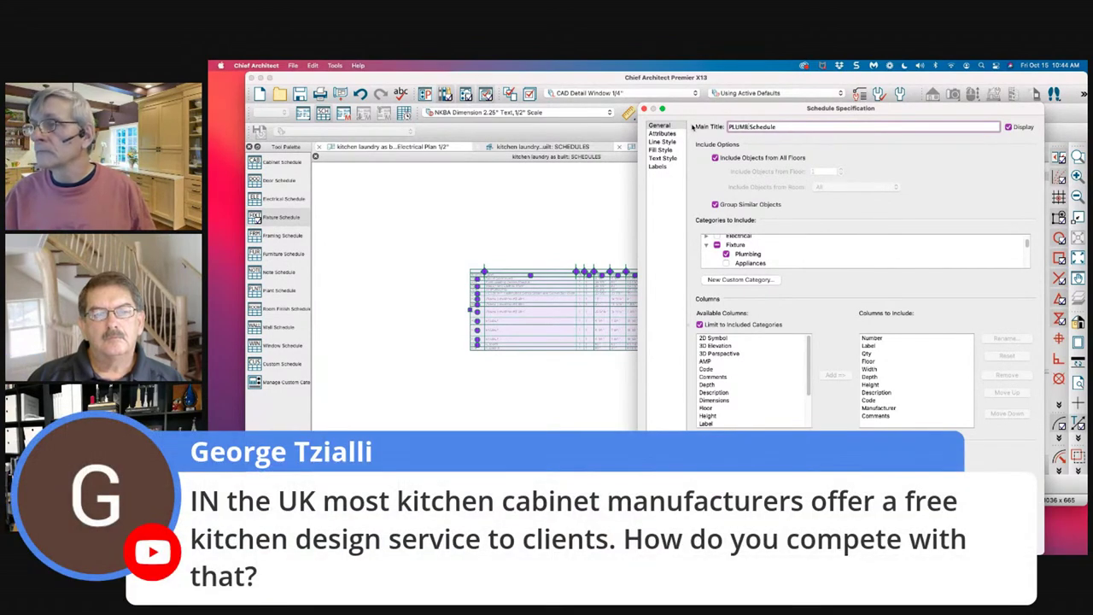
click(915, 409)
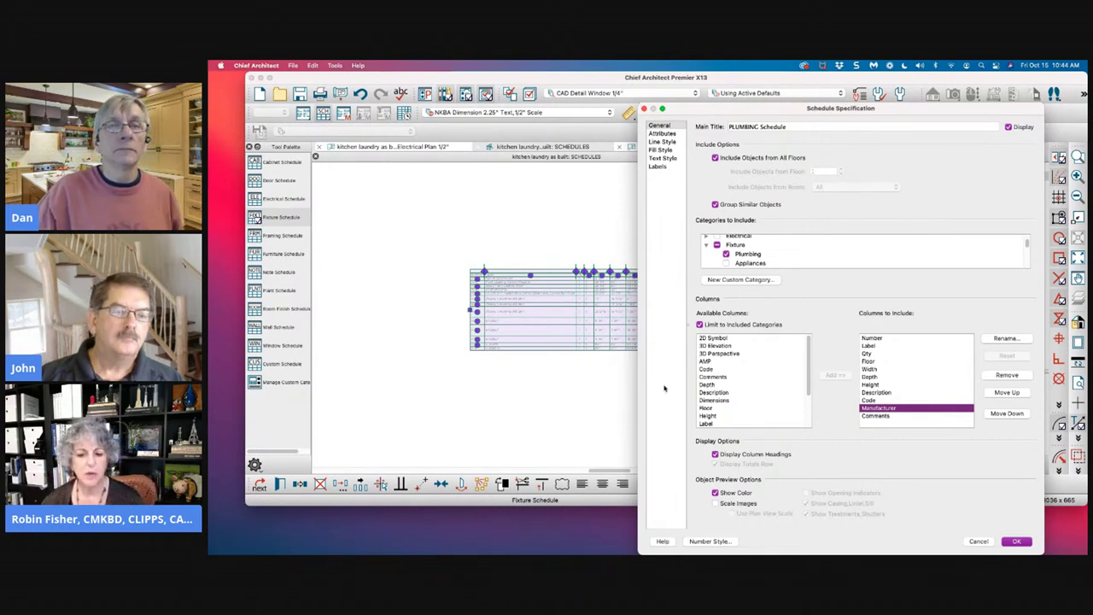
scroll(725, 397, down, 3)
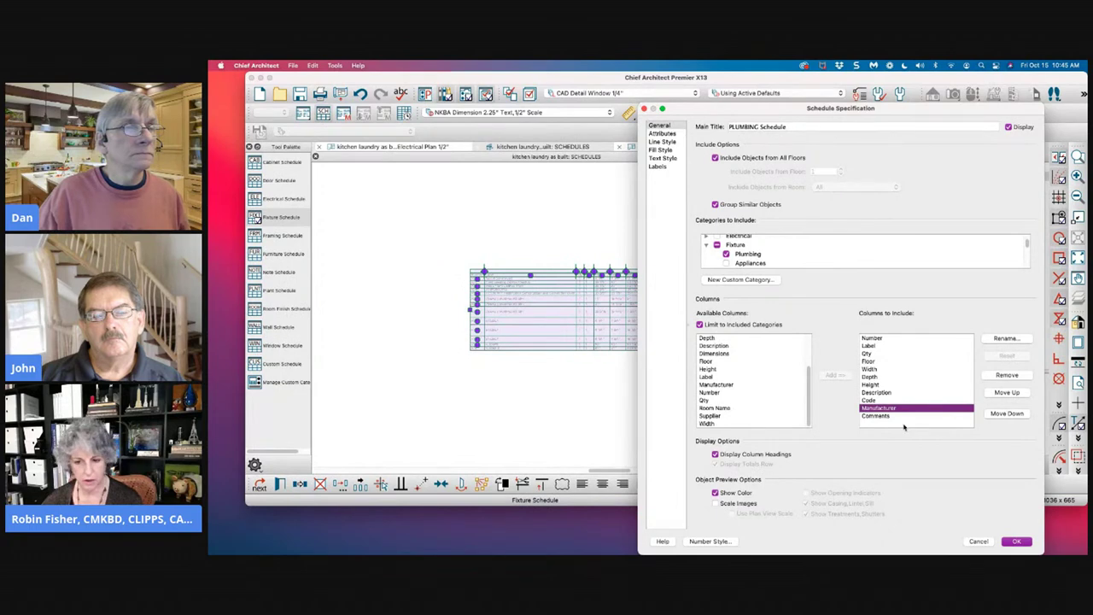
Step: Apply and close the schedule settings, then select the 61025LF fixture row in the schedule
click(1018, 542)
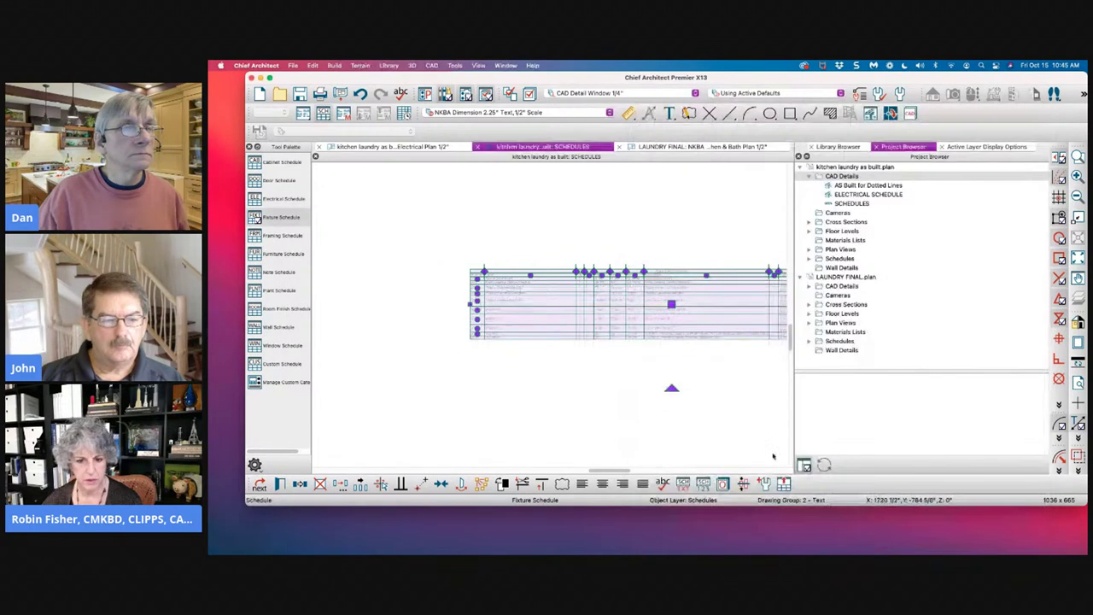
scroll(634, 371, up, 3)
middle_drag(555, 301, 581, 337)
scroll(419, 265, up, 5)
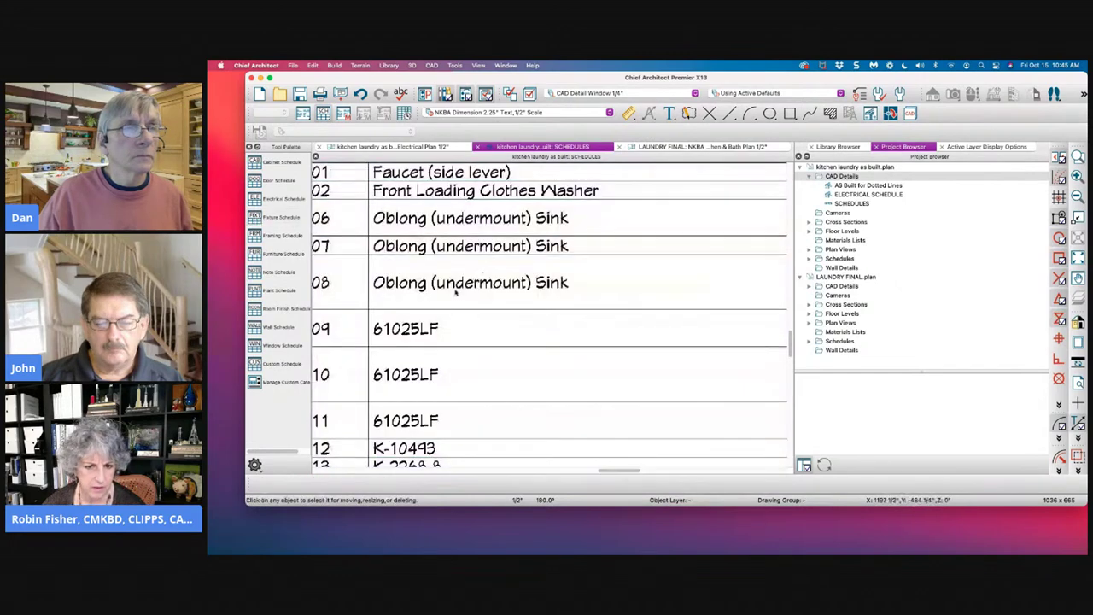
click(418, 332)
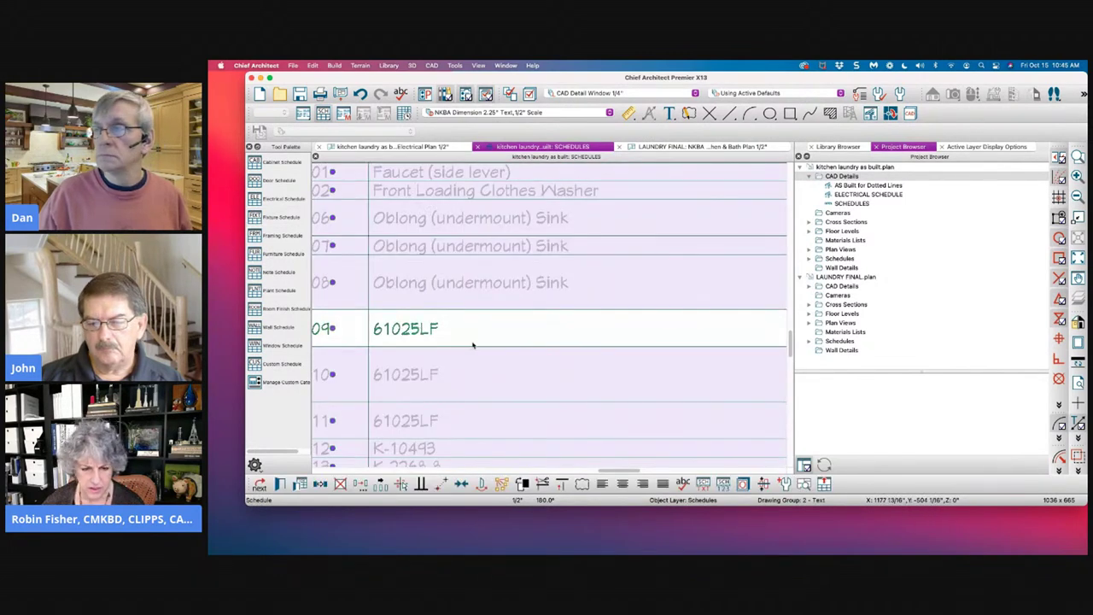
scroll(472, 345, down, 5)
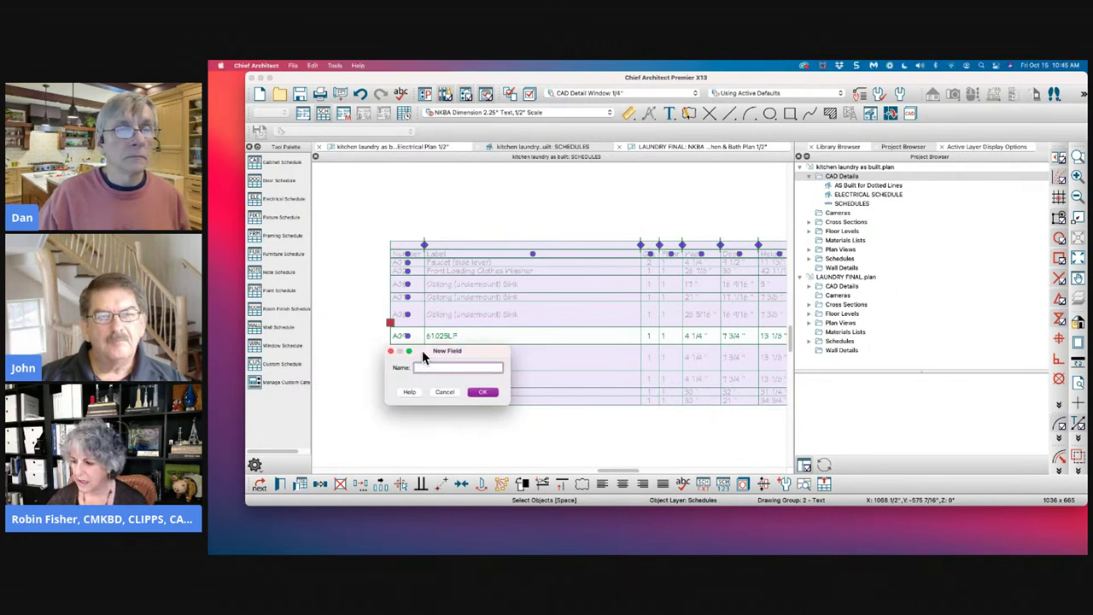
Step: Bring the 61025LF fixture specification to the front and move it out of the way
key(Escape)
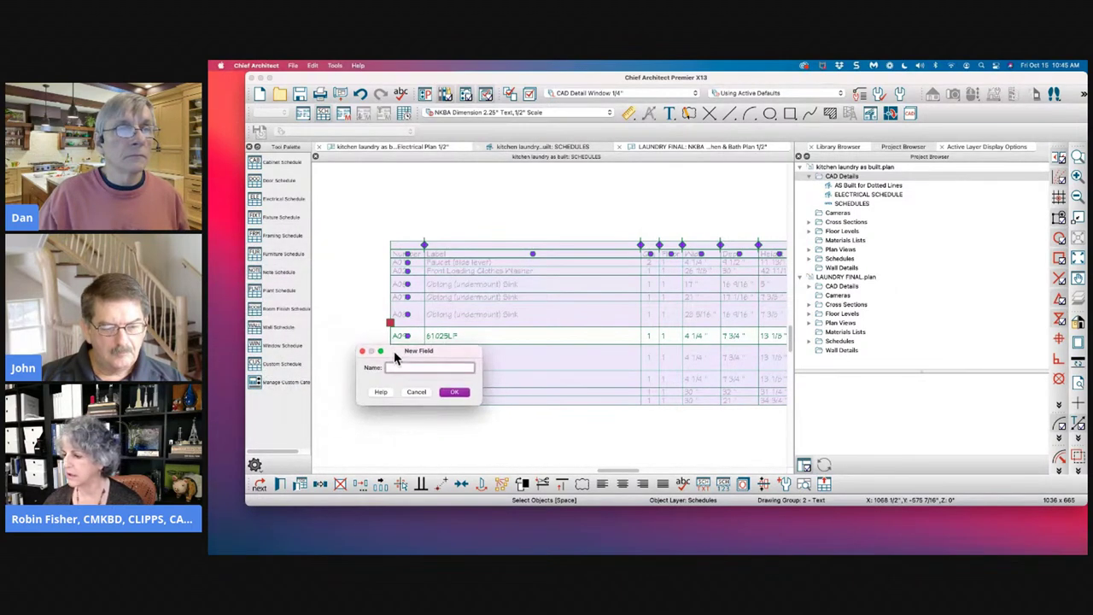
click(572, 139)
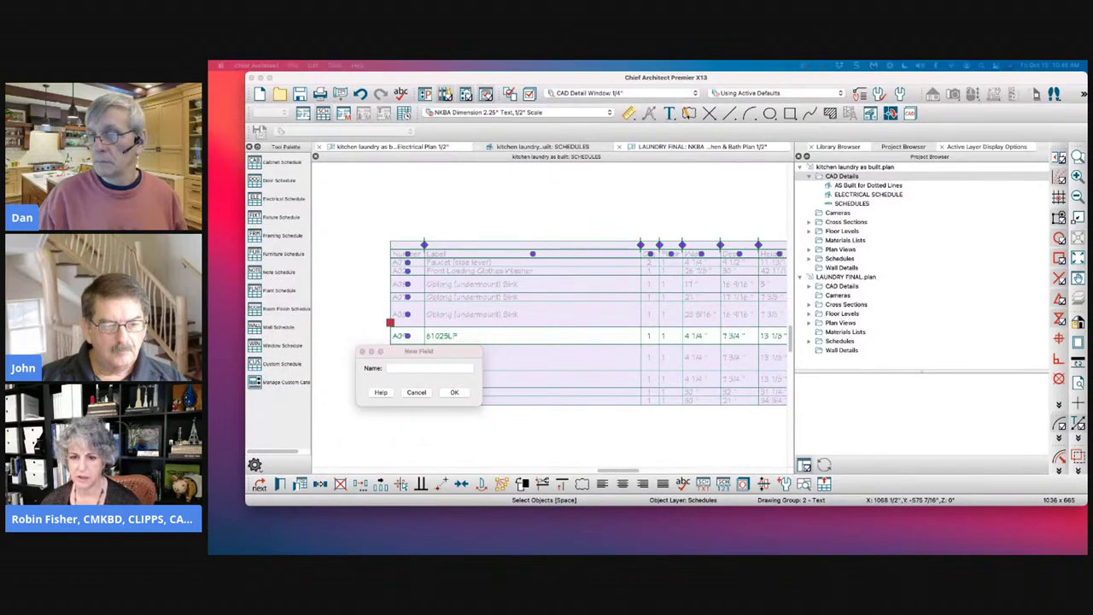
drag(572, 139, 793, 94)
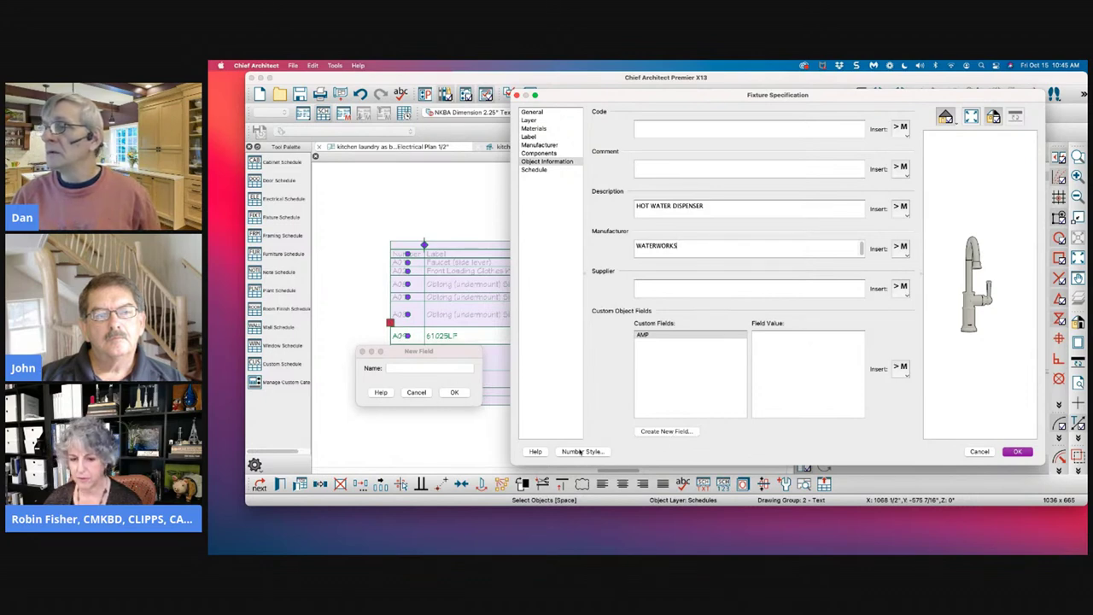
Step: Give the 61025LF fixture a new FINISHES custom field with the value GOLD
click(415, 394)
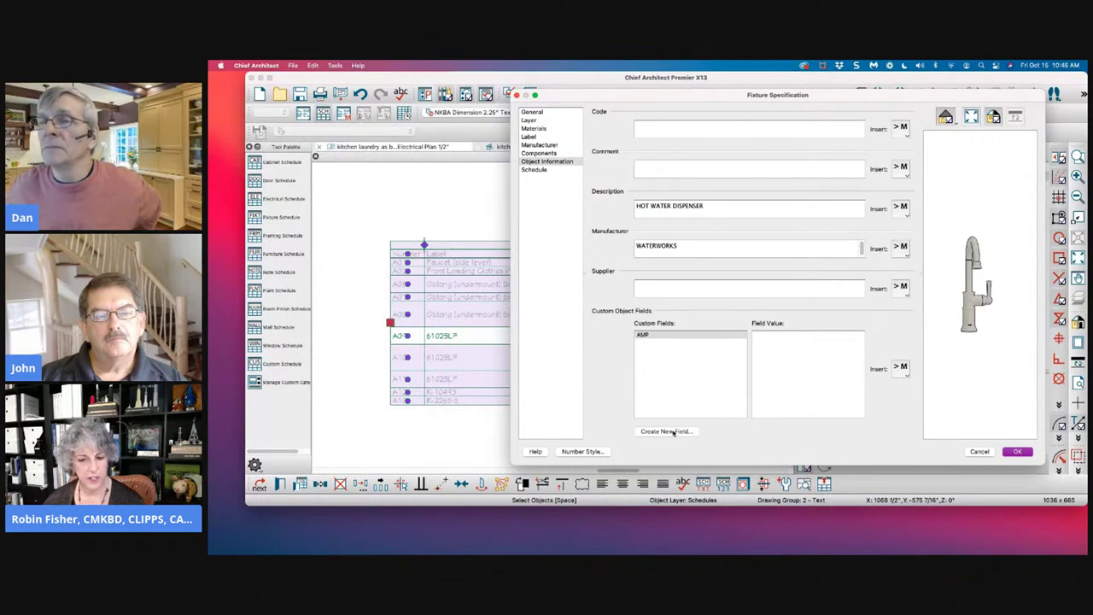
click(664, 431)
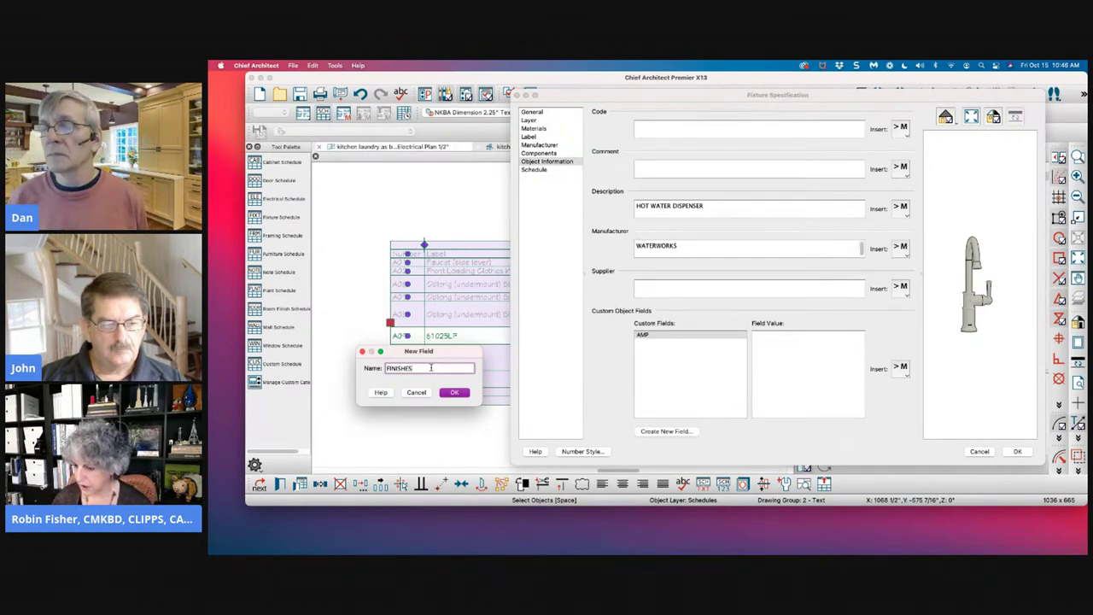
click(454, 393)
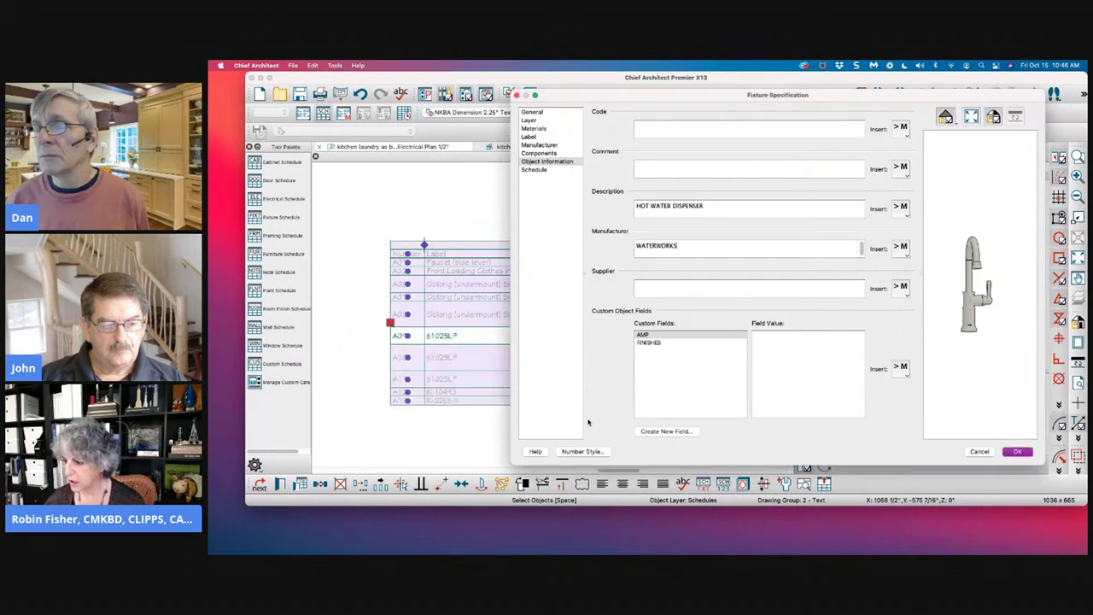
click(648, 343)
click(771, 343)
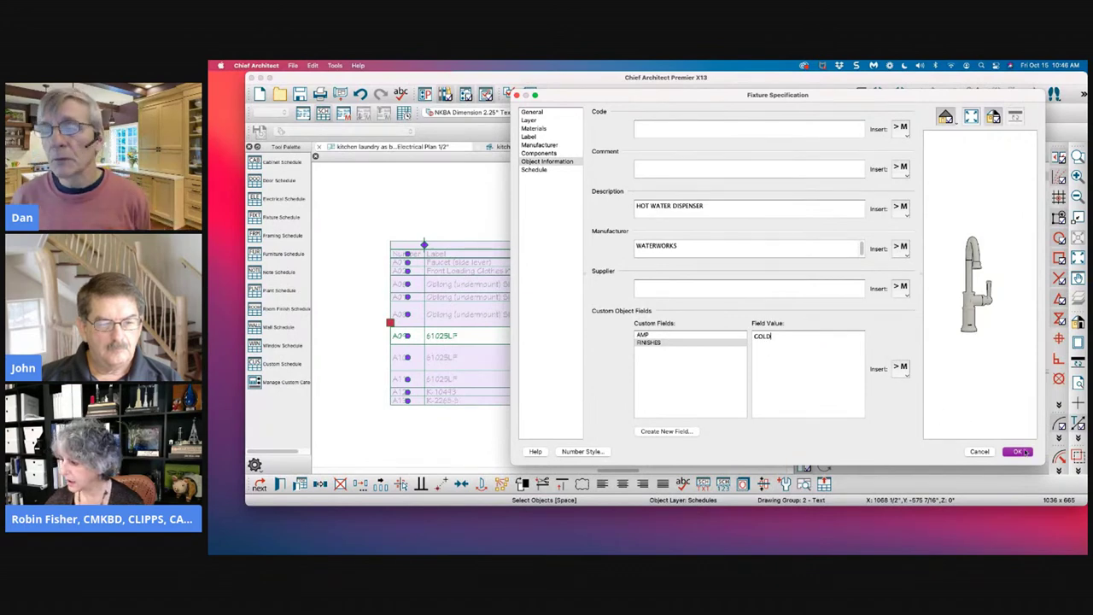
click(1020, 452)
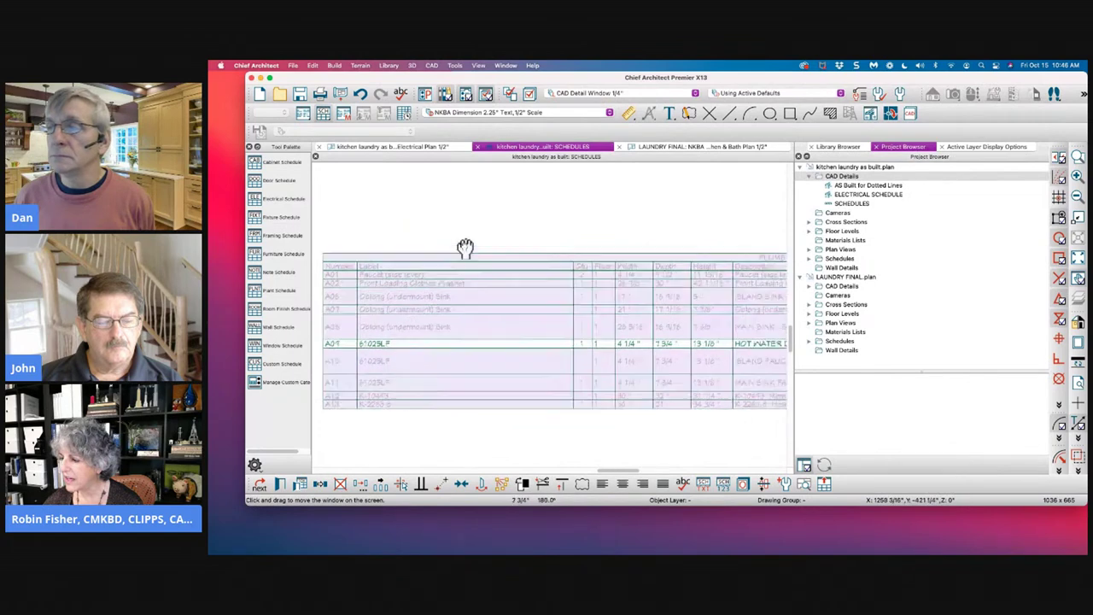
scroll(462, 247, down, 5)
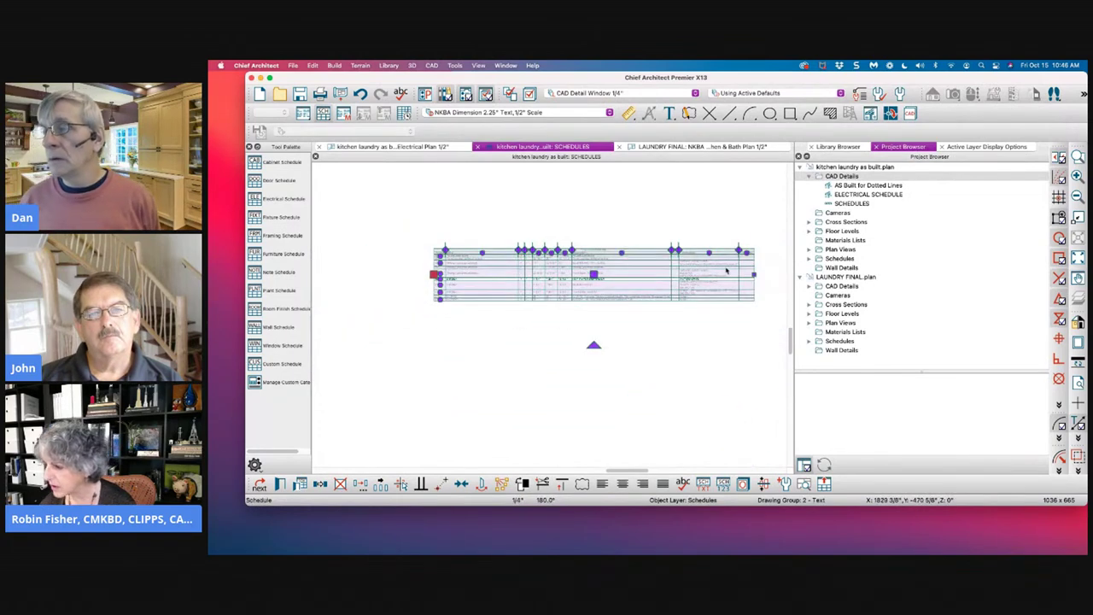
scroll(694, 261, up, 3)
scroll(598, 252, down, 3)
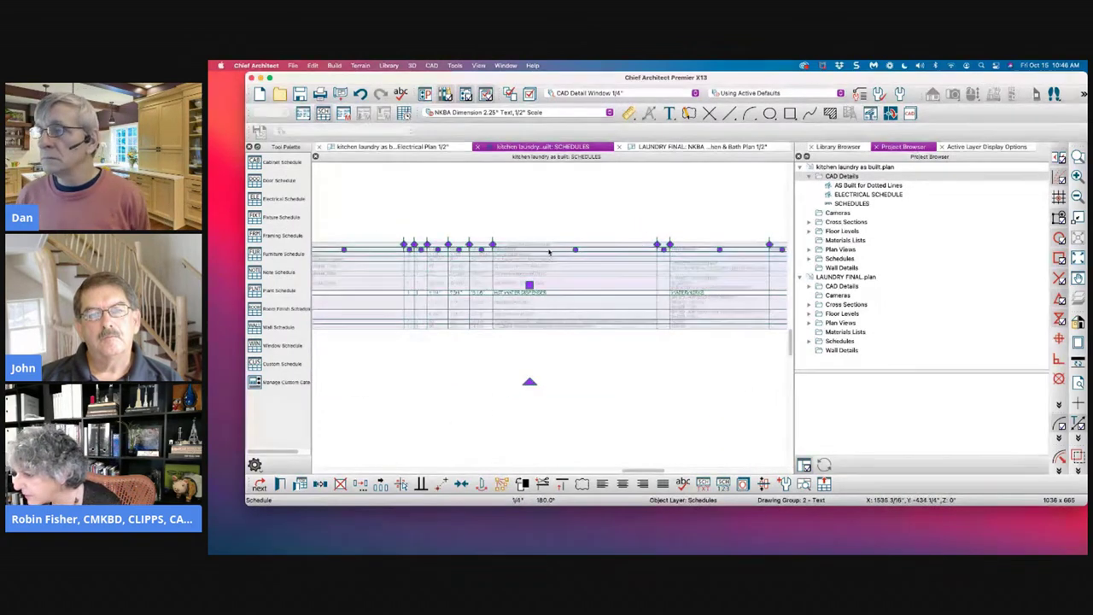
Step: Open the PLUMBING Schedule specification and add the FINISHES column
right_click(755, 239)
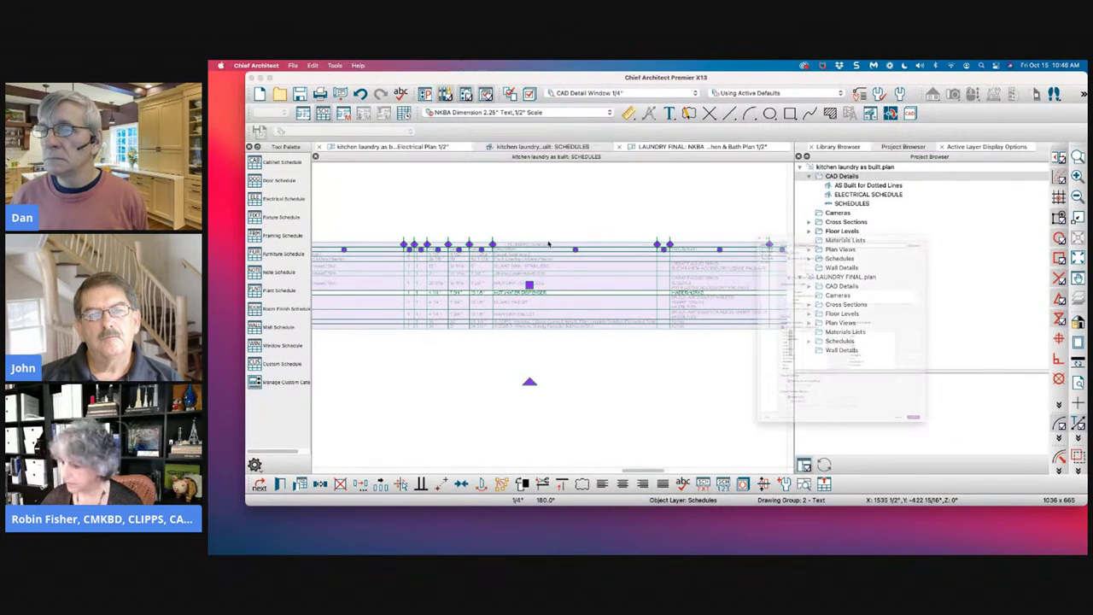
click(814, 422)
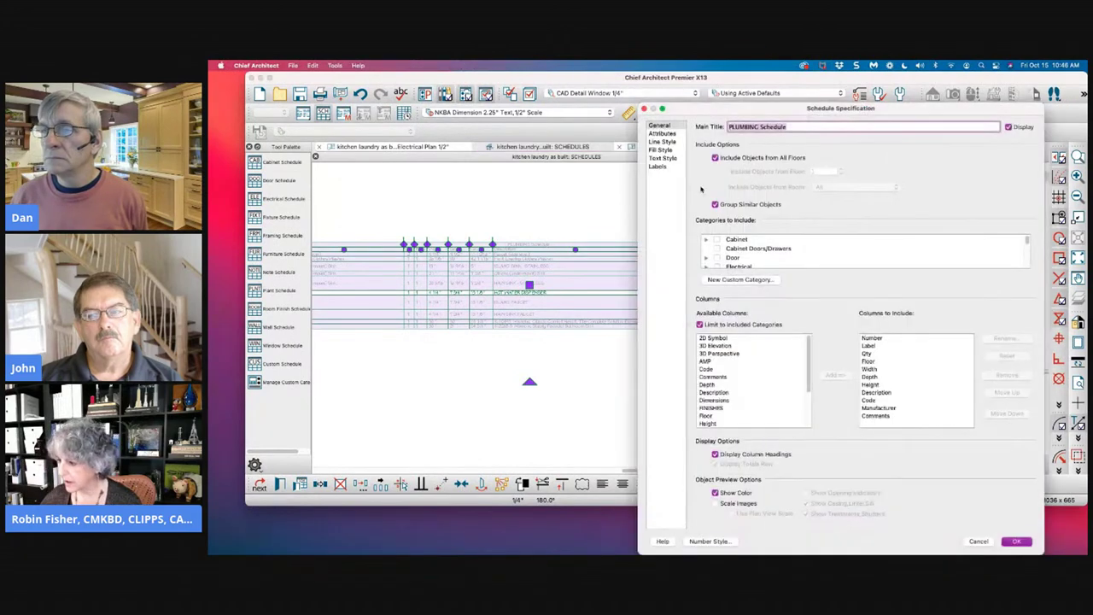
click(722, 408)
click(836, 379)
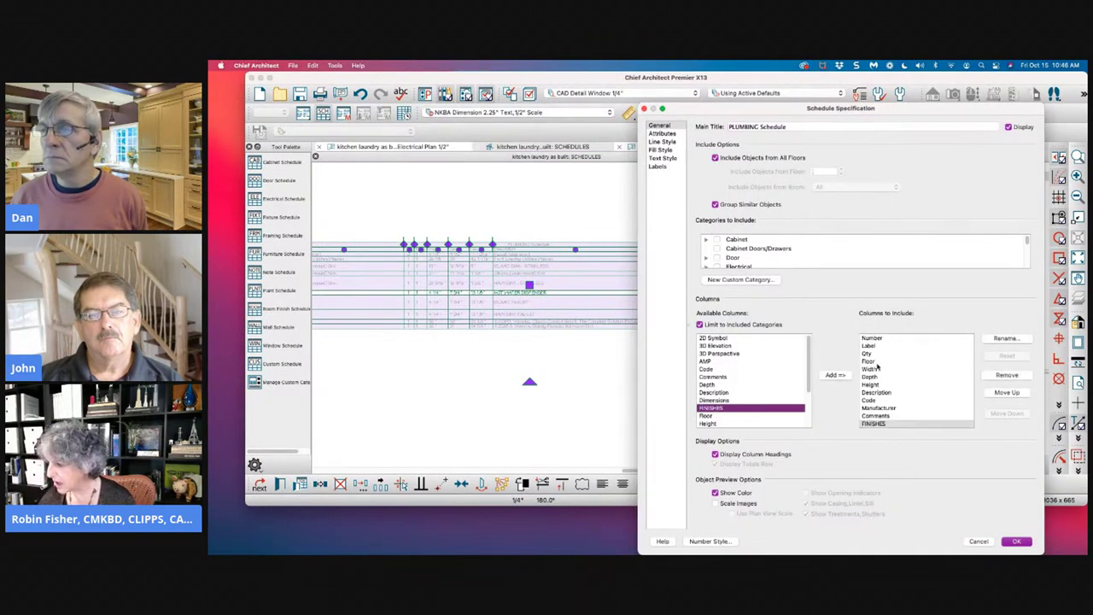
Step: Remove the Floor, Height, Depth, Width, Qty and Number columns and apply the schedule changes
click(878, 362)
click(1007, 376)
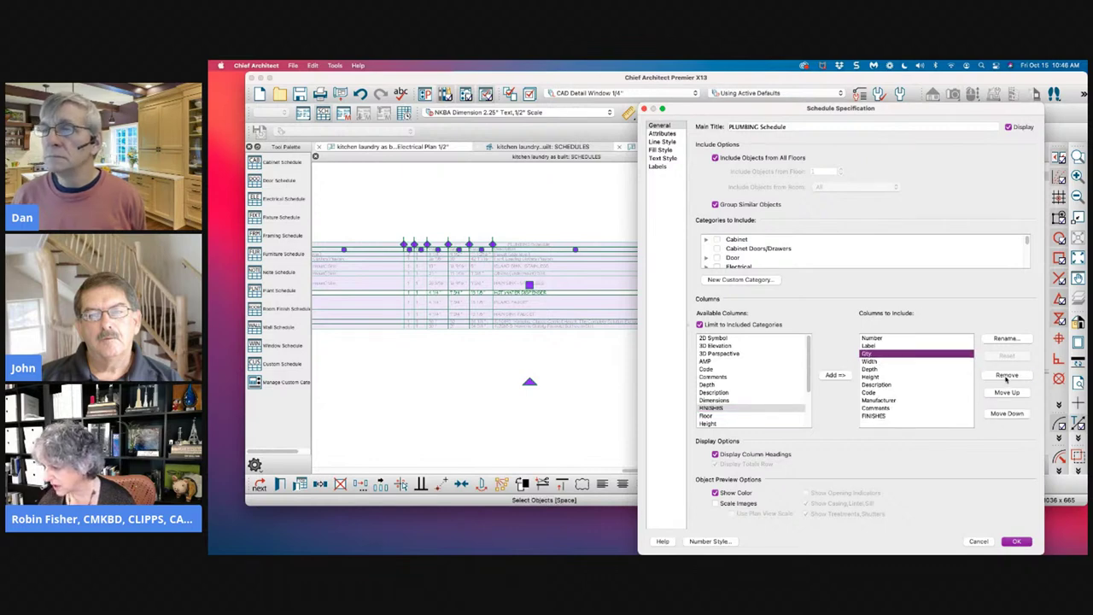
click(1007, 375)
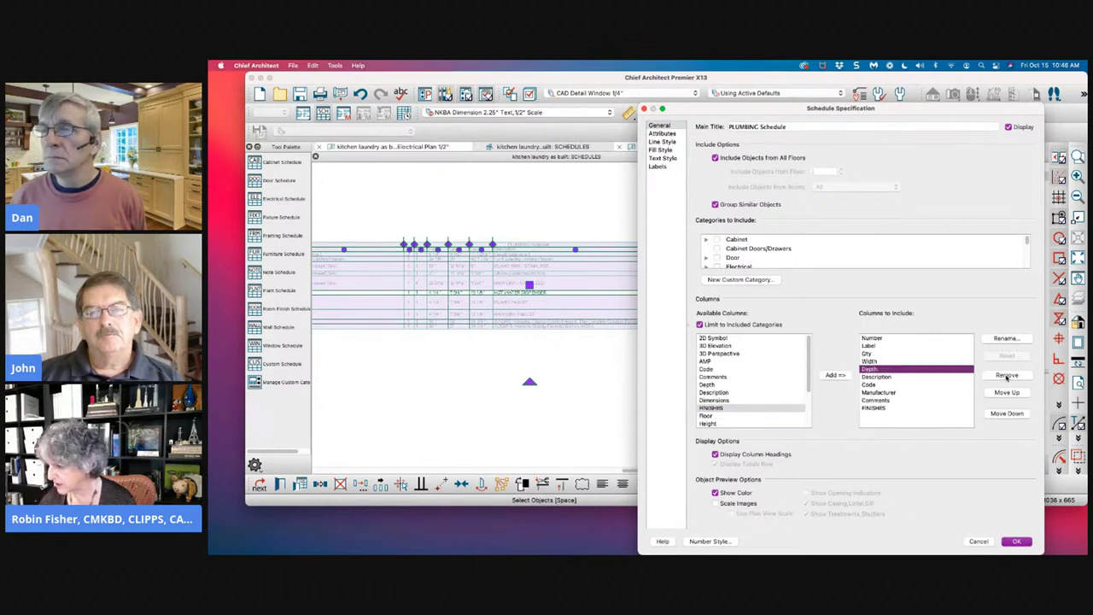
click(1006, 376)
click(1007, 376)
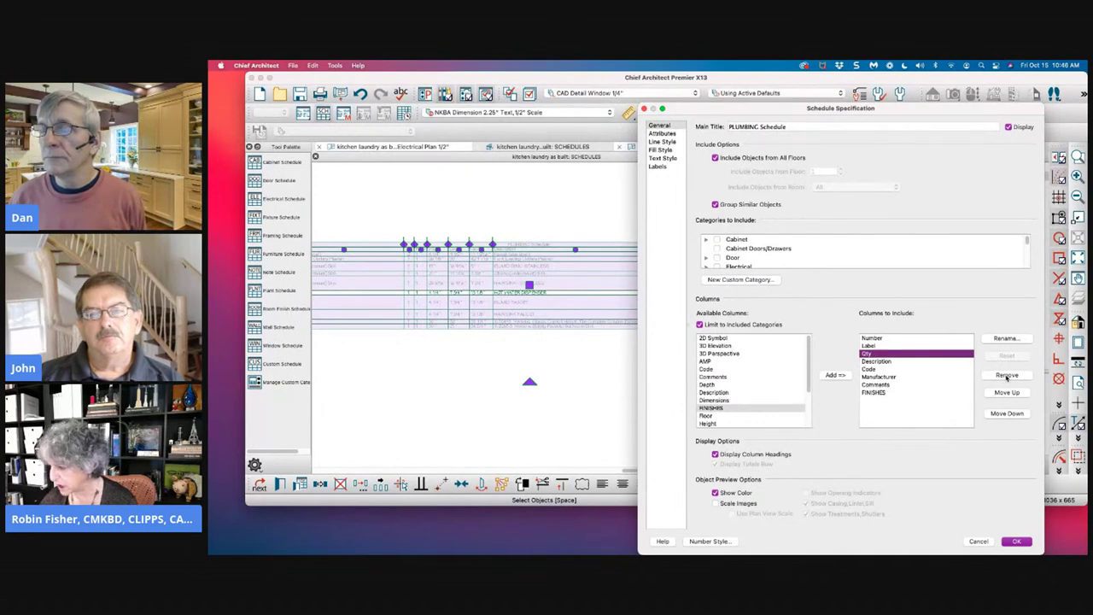
click(1007, 376)
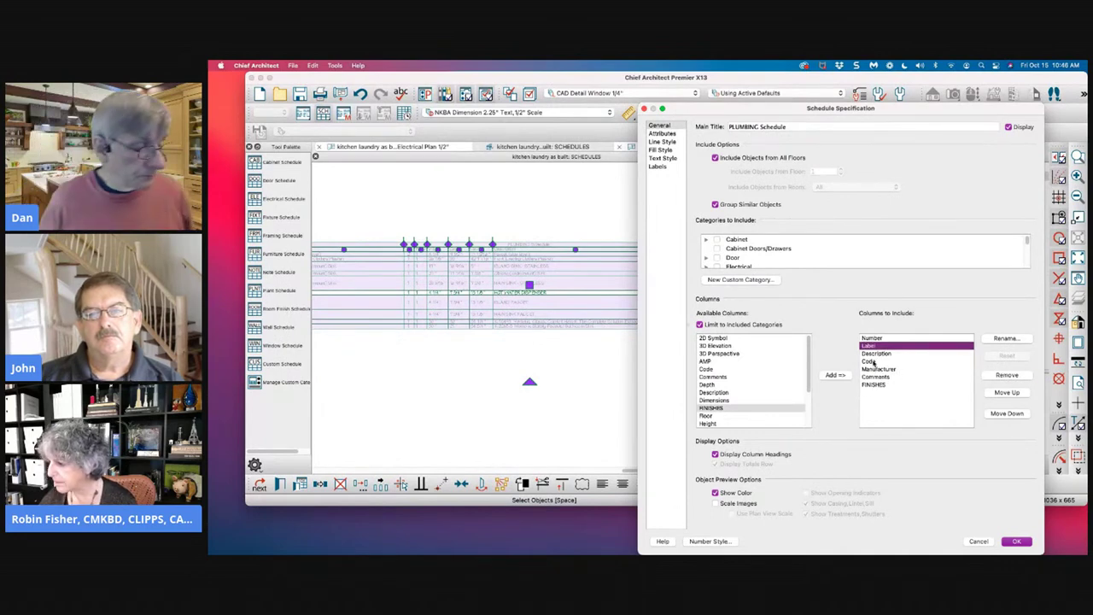
click(872, 338)
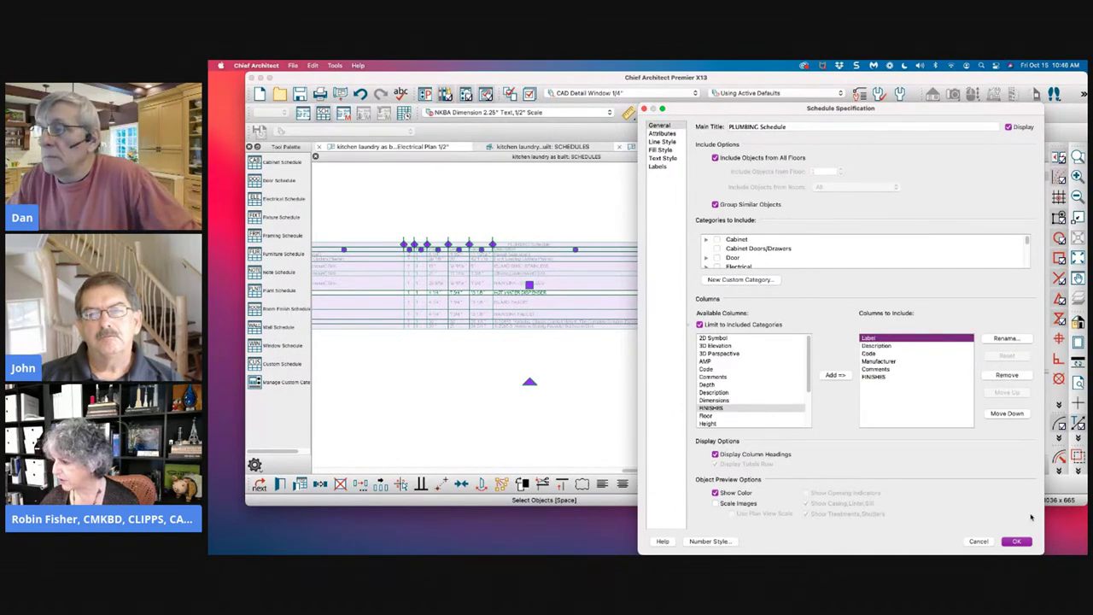
click(1016, 542)
scroll(681, 283, up, 3)
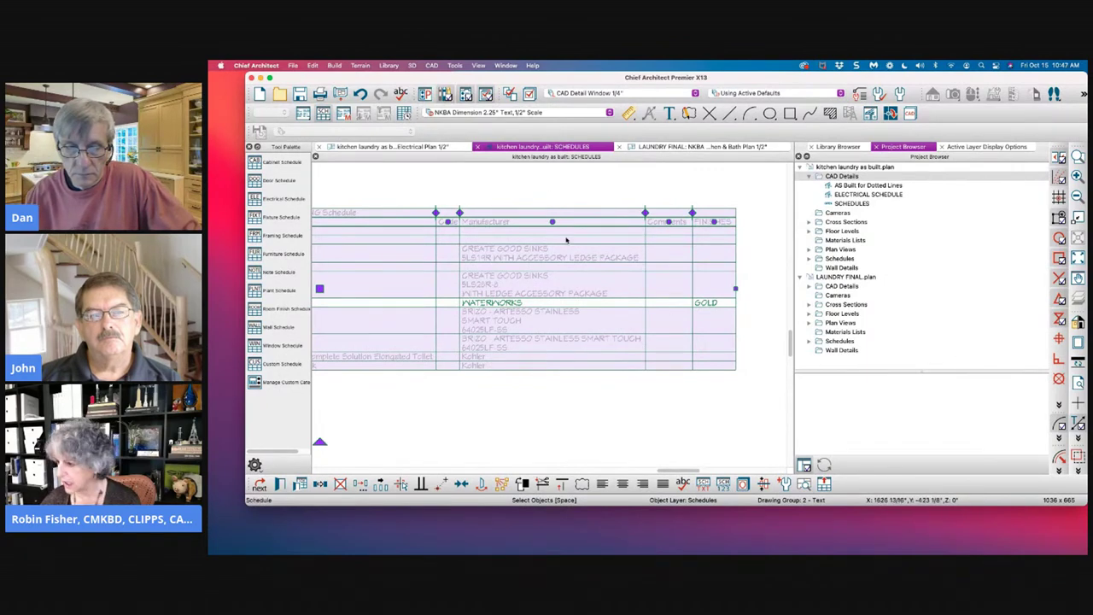
scroll(645, 378, down, 5)
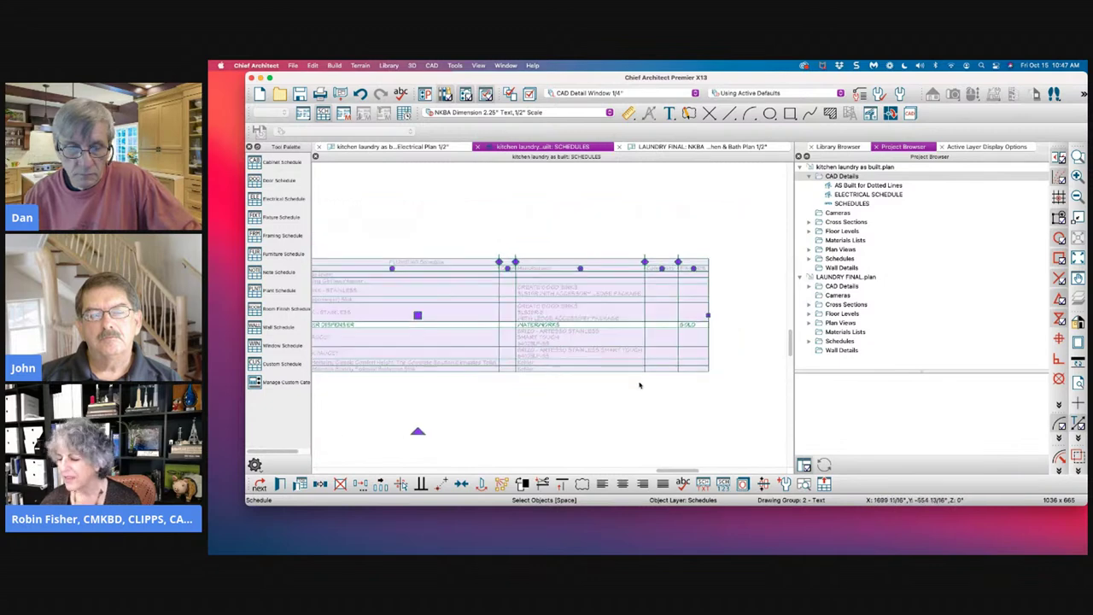
click(502, 298)
scroll(502, 298, down, 1)
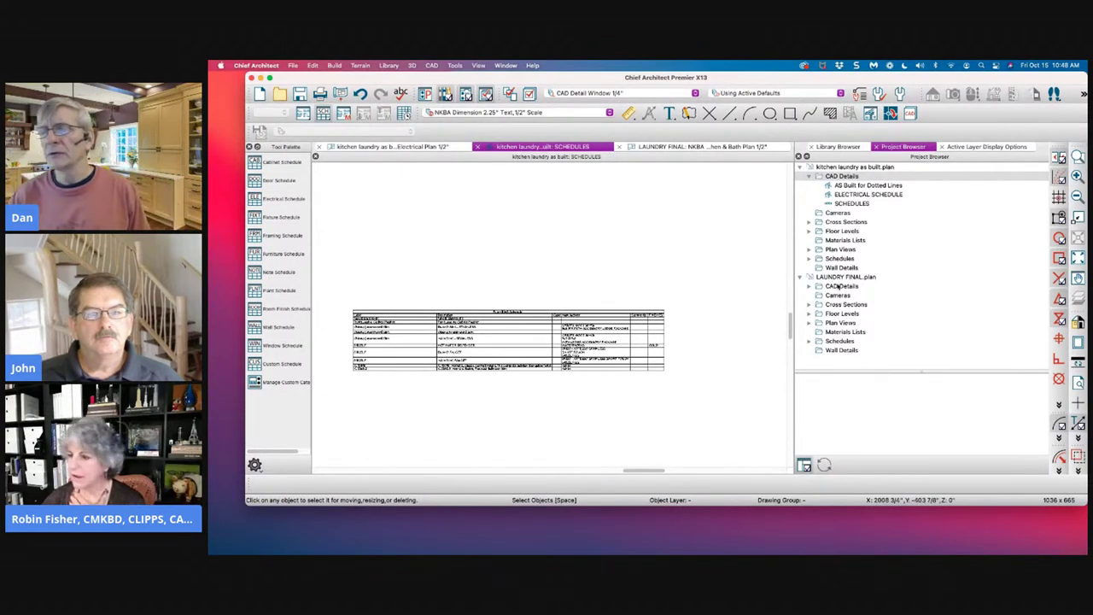
scroll(553, 263, down, 5)
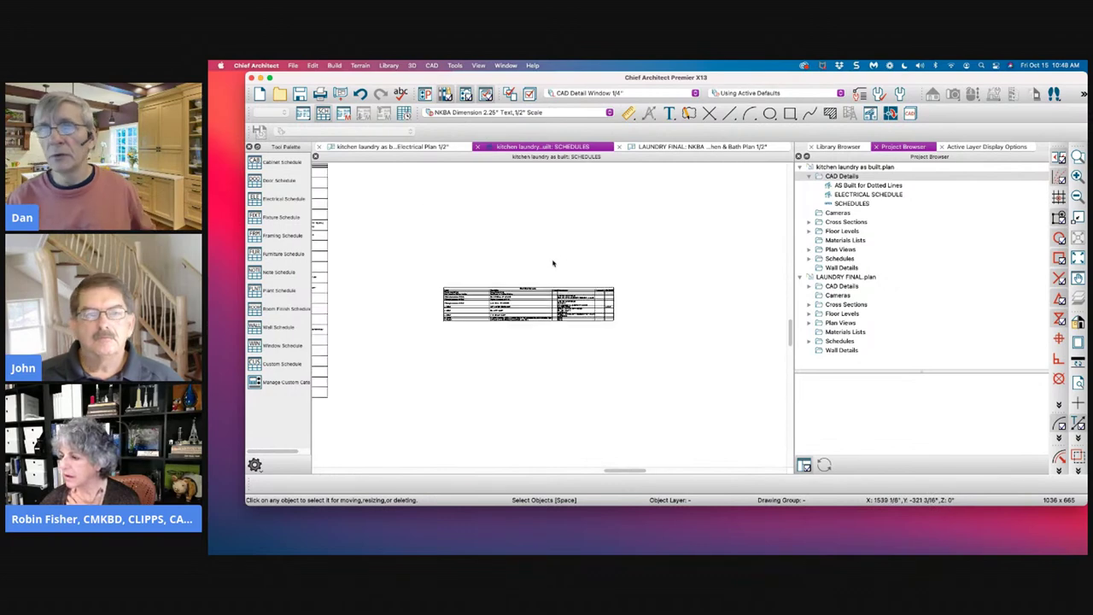
scroll(455, 259, up, 4)
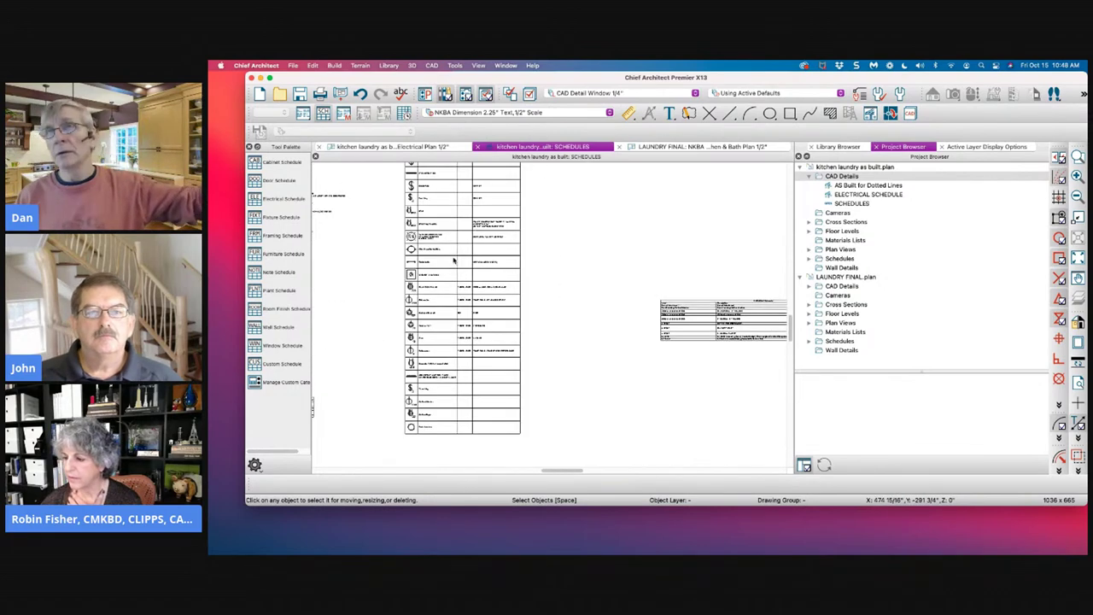
click(453, 260)
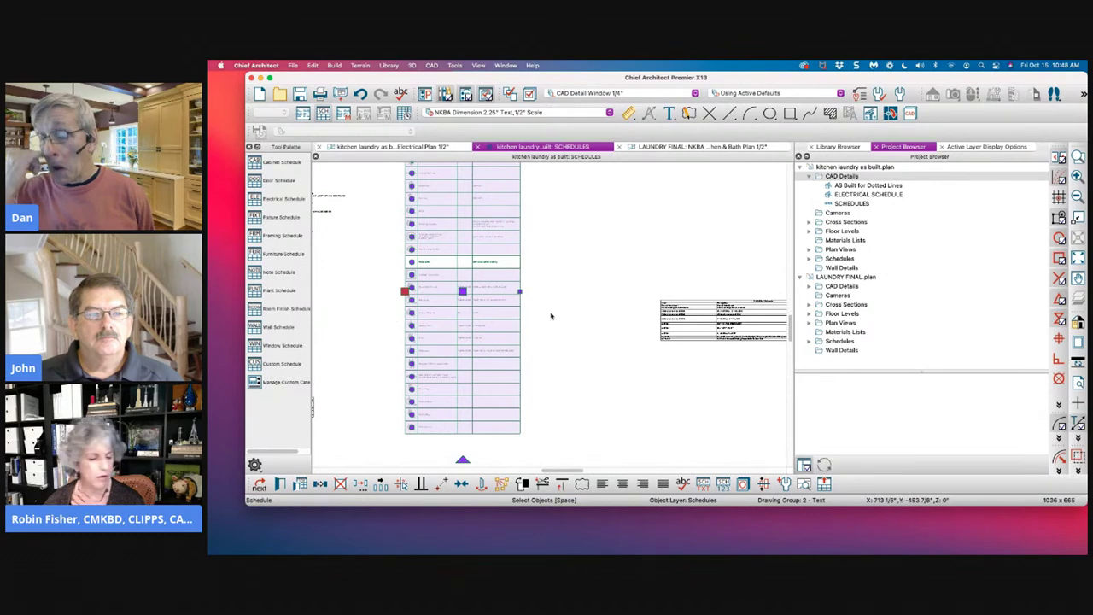
scroll(413, 280, up, 3)
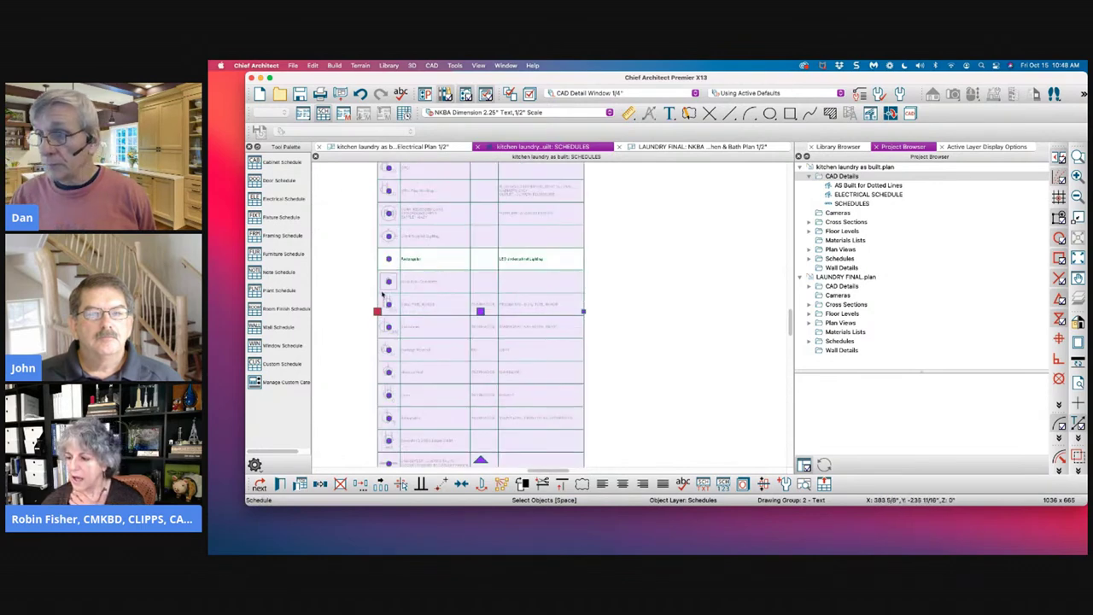
scroll(525, 280, down, 4)
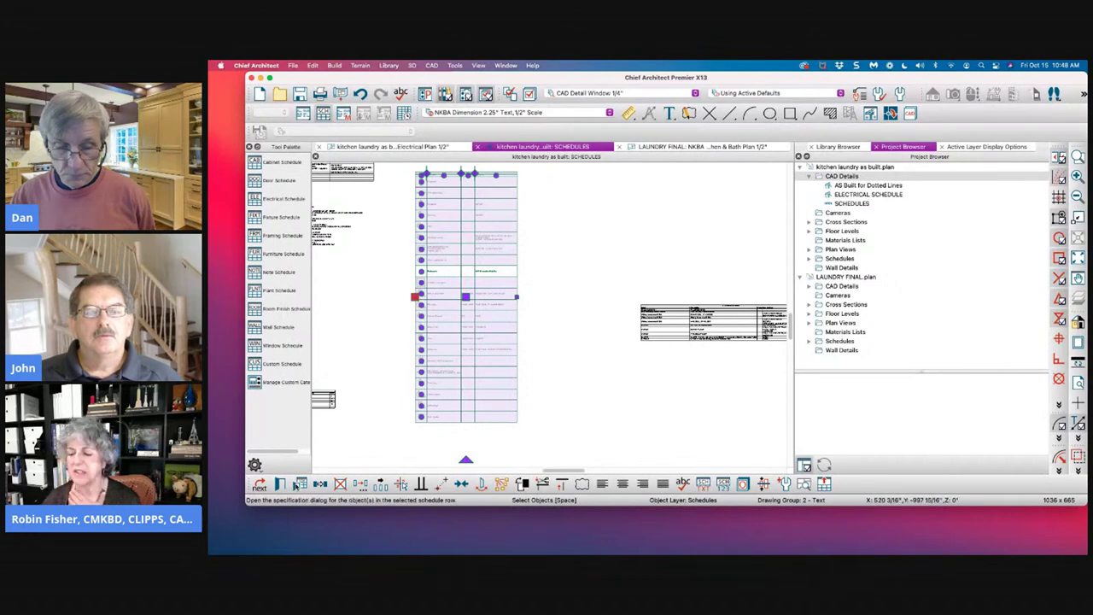
click(297, 484)
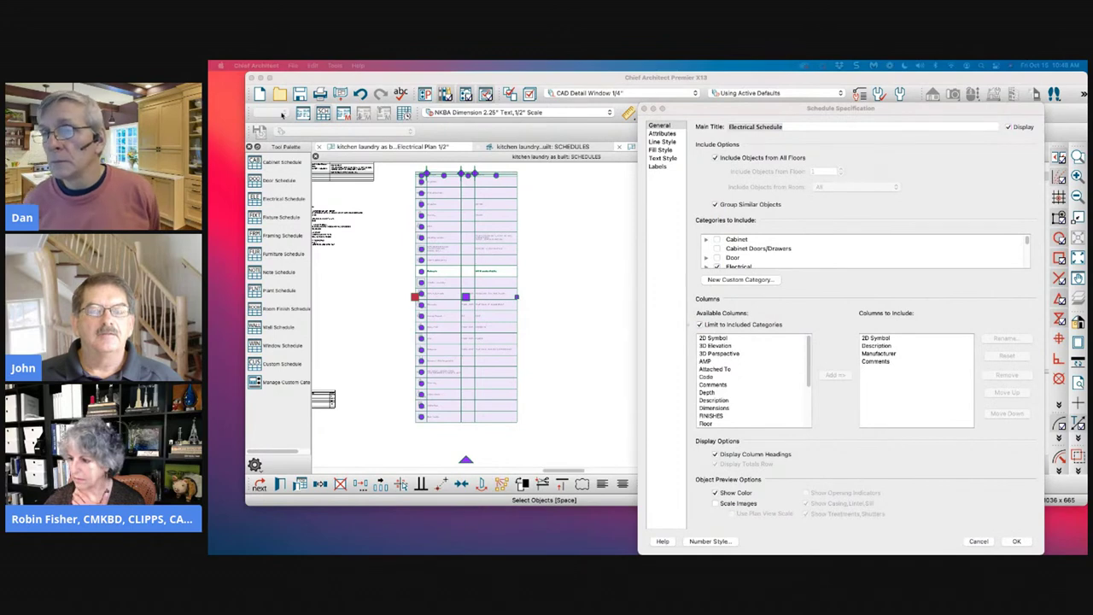
click(978, 542)
scroll(605, 350, down, 2)
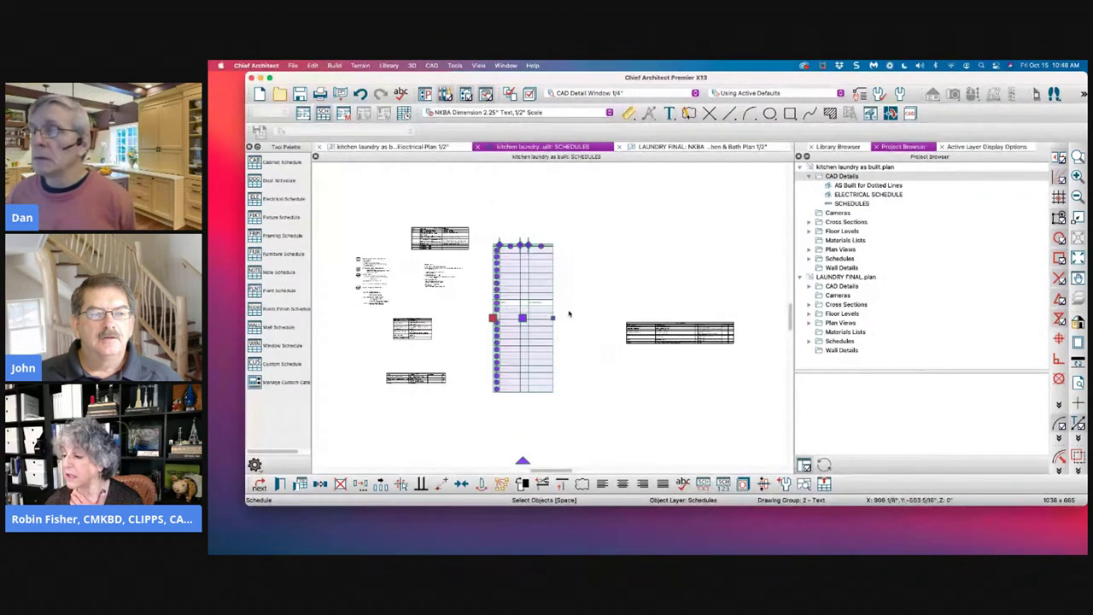
click(598, 295)
scroll(598, 291, up, 2)
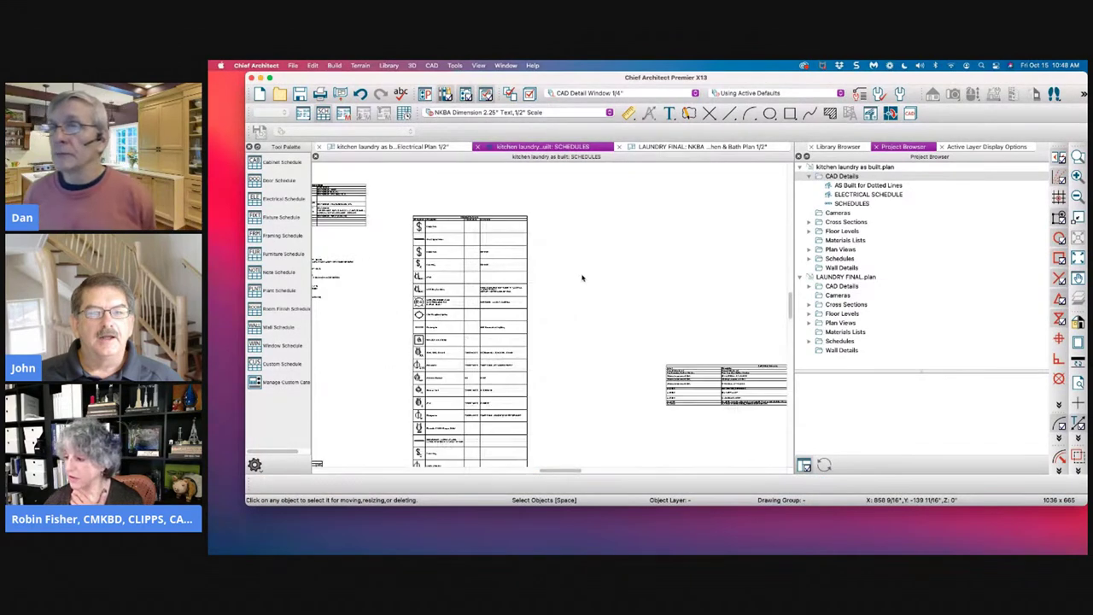
scroll(597, 291, down, 2)
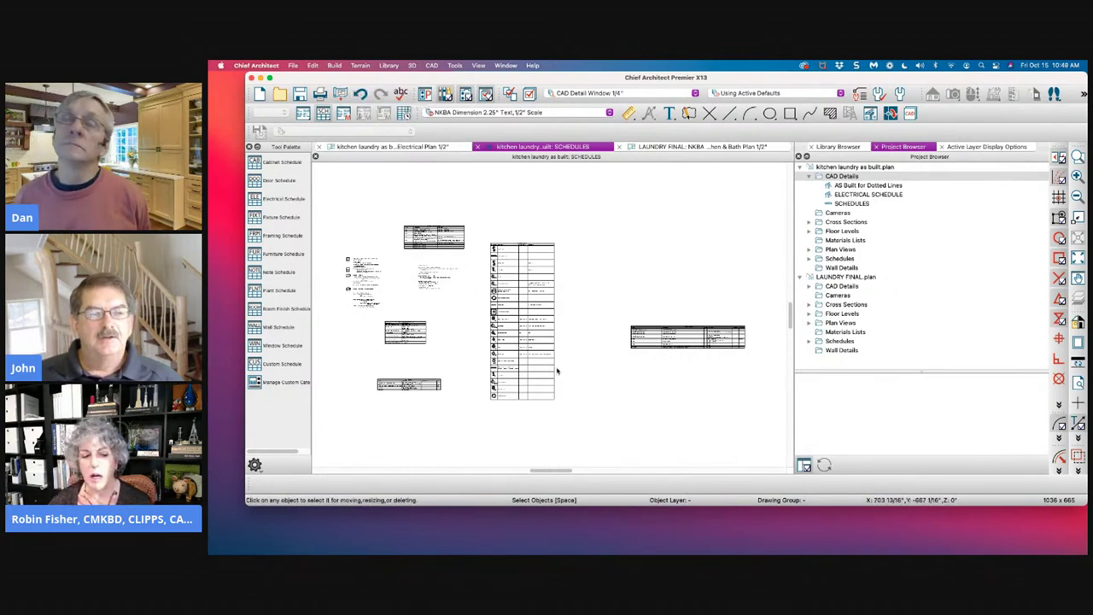
scroll(681, 352, up, 5)
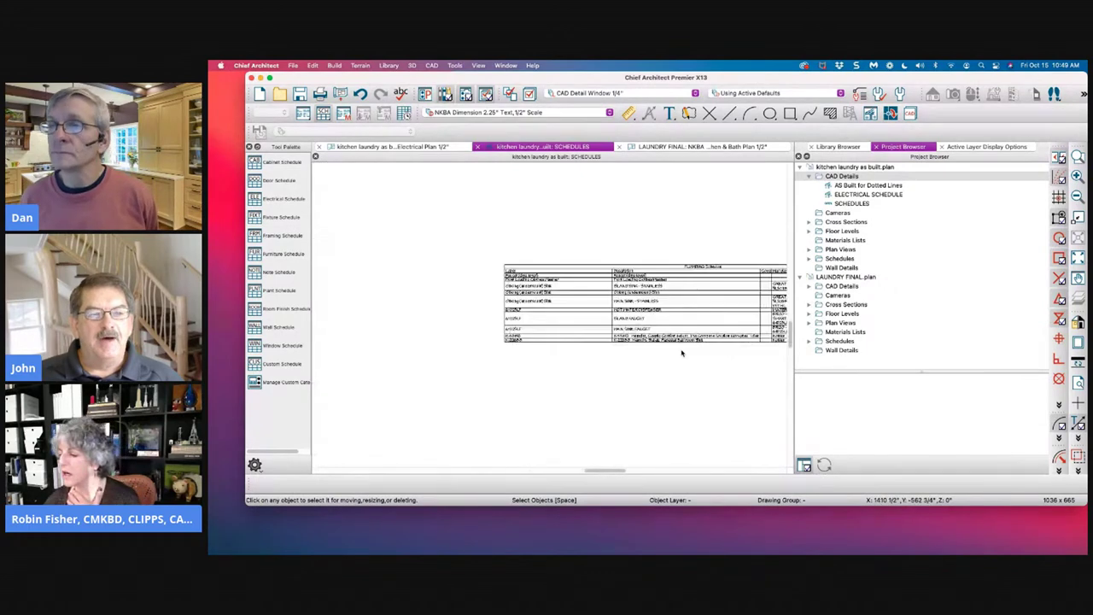
middle_drag(666, 337, 496, 308)
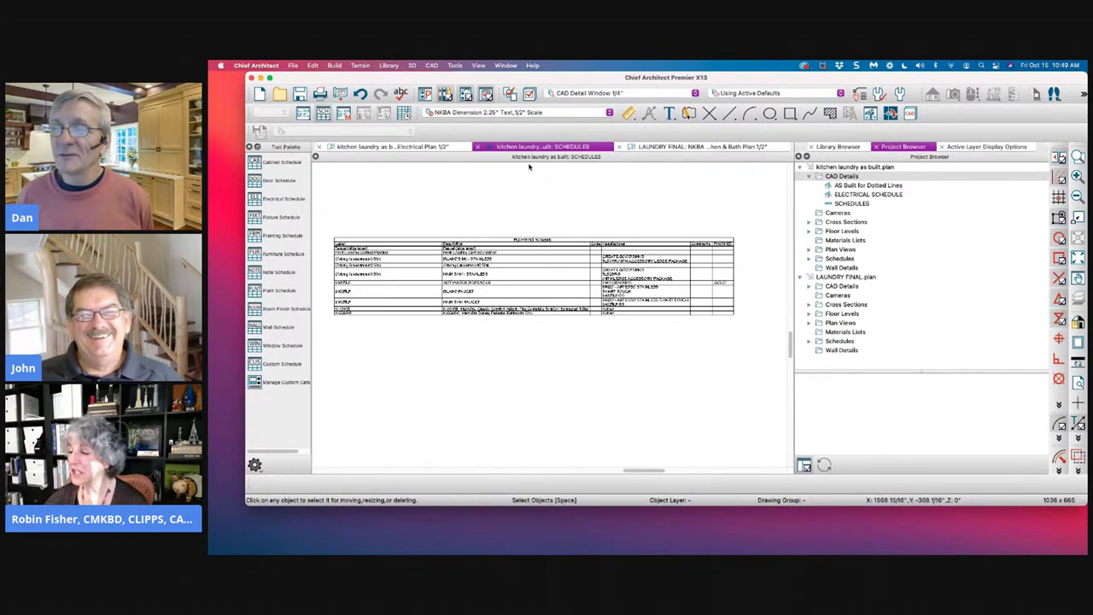
click(492, 261)
key(Delete)
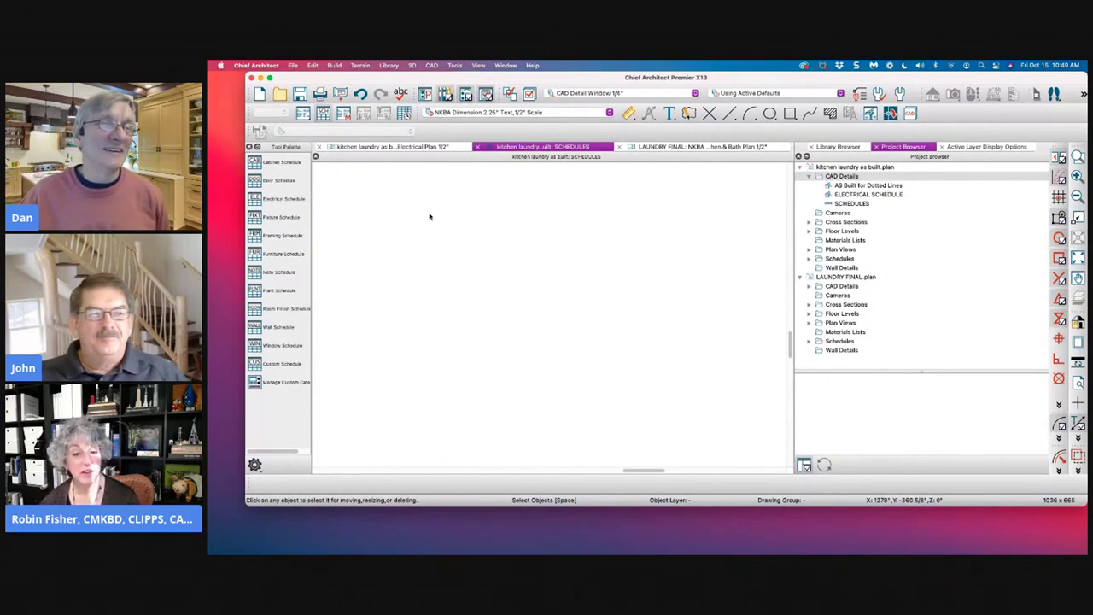
scroll(483, 192, right, 3)
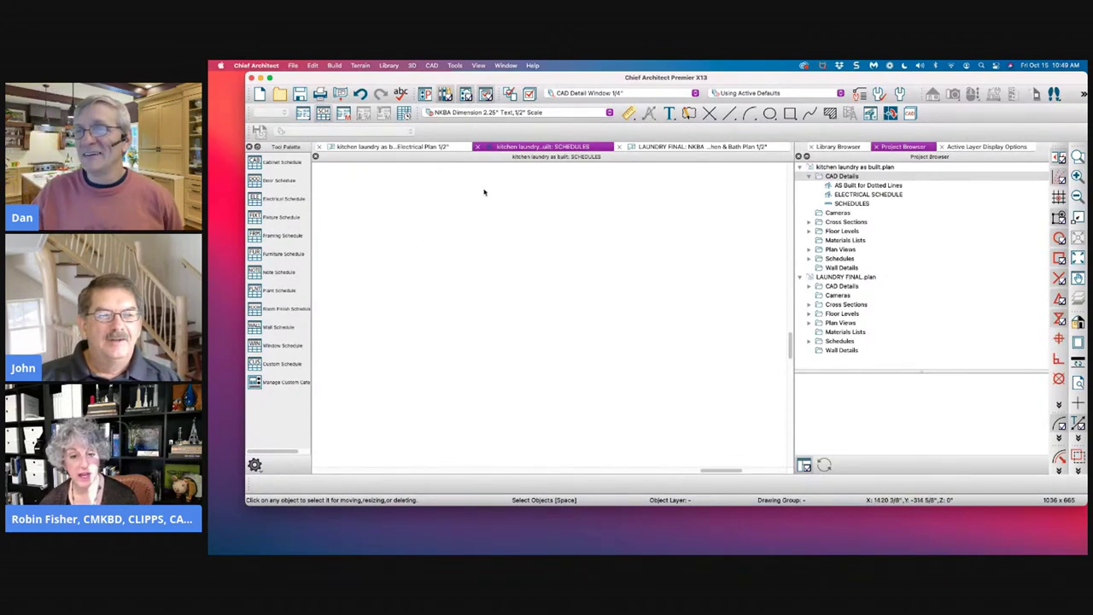
click(359, 93)
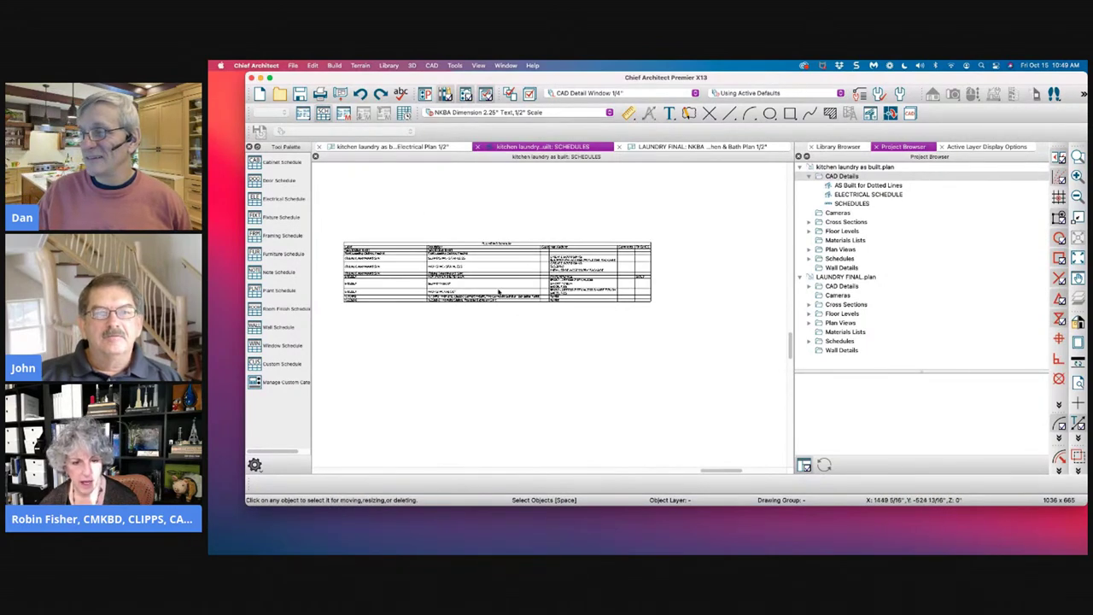
scroll(519, 291, up, 2)
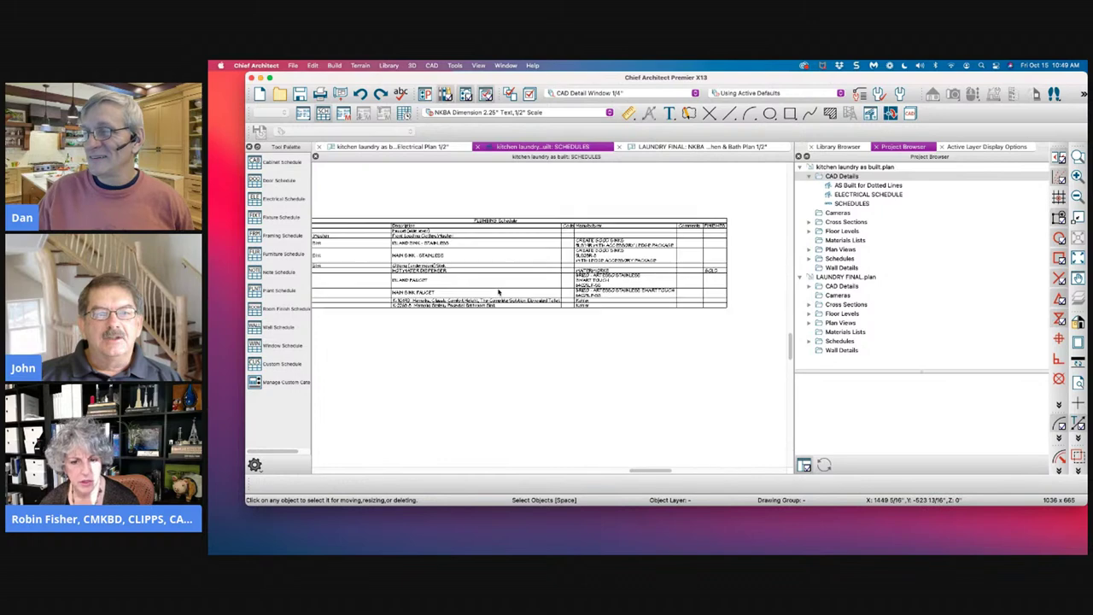
click(574, 270)
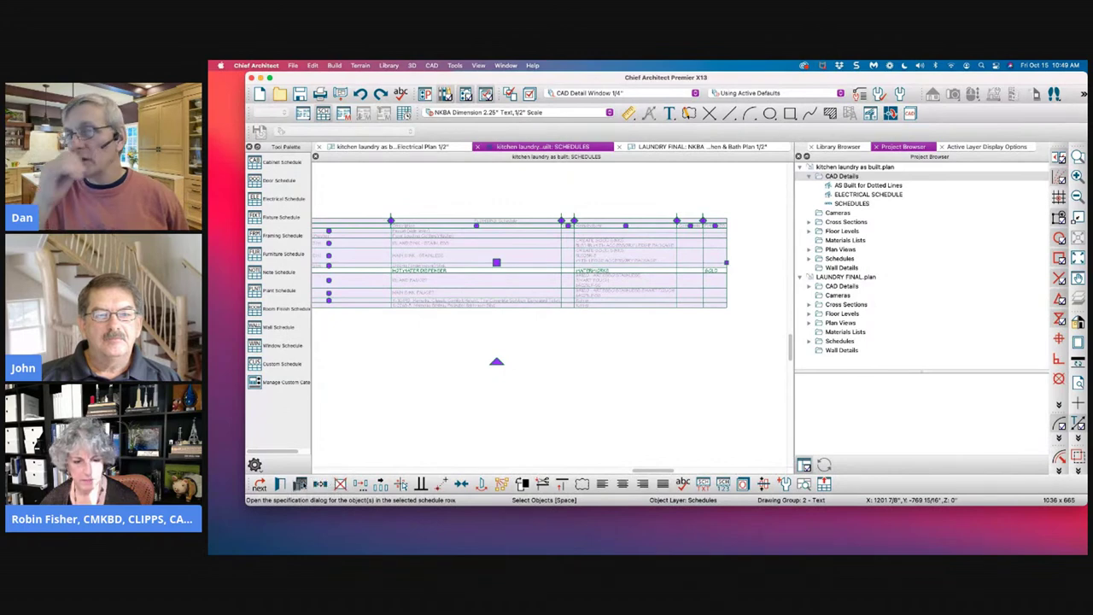
Step: Review the 61025LF faucet's General size and position settings, then close the specification unchanged
click(300, 483)
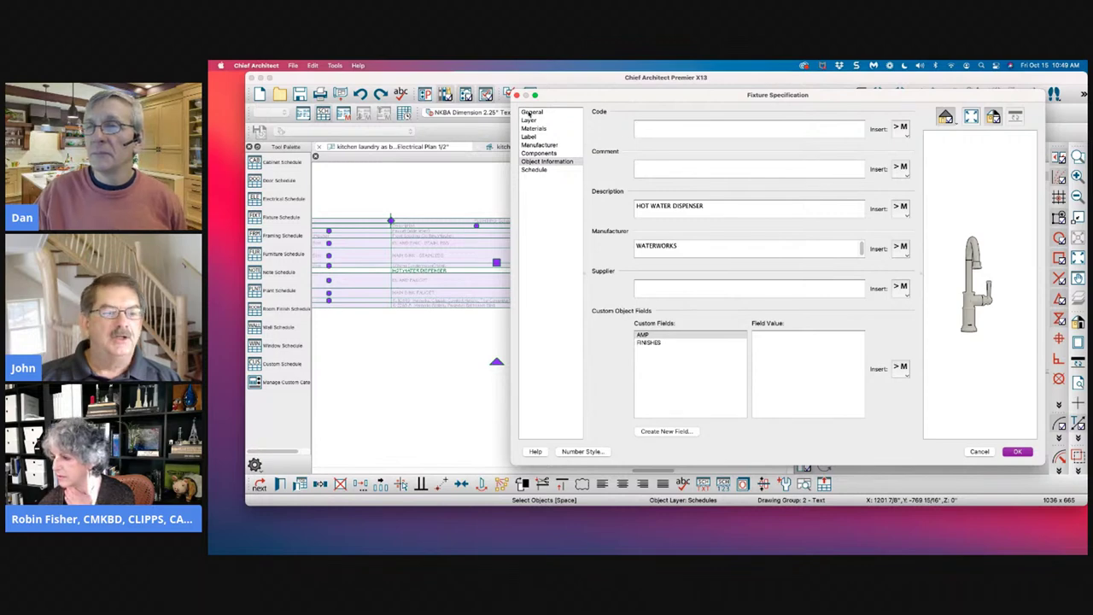
click(531, 112)
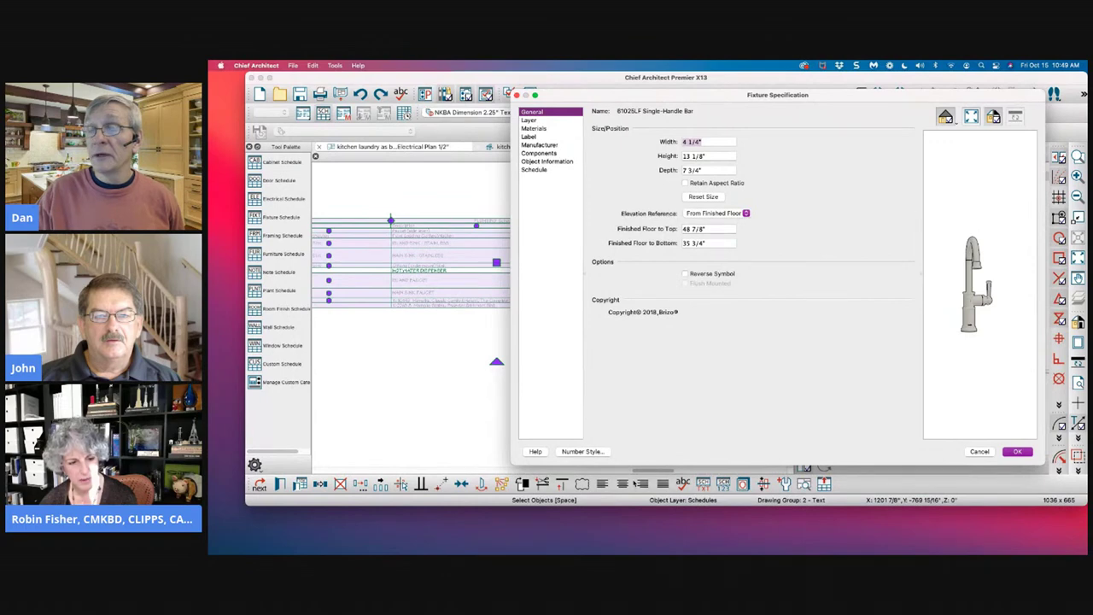
click(979, 450)
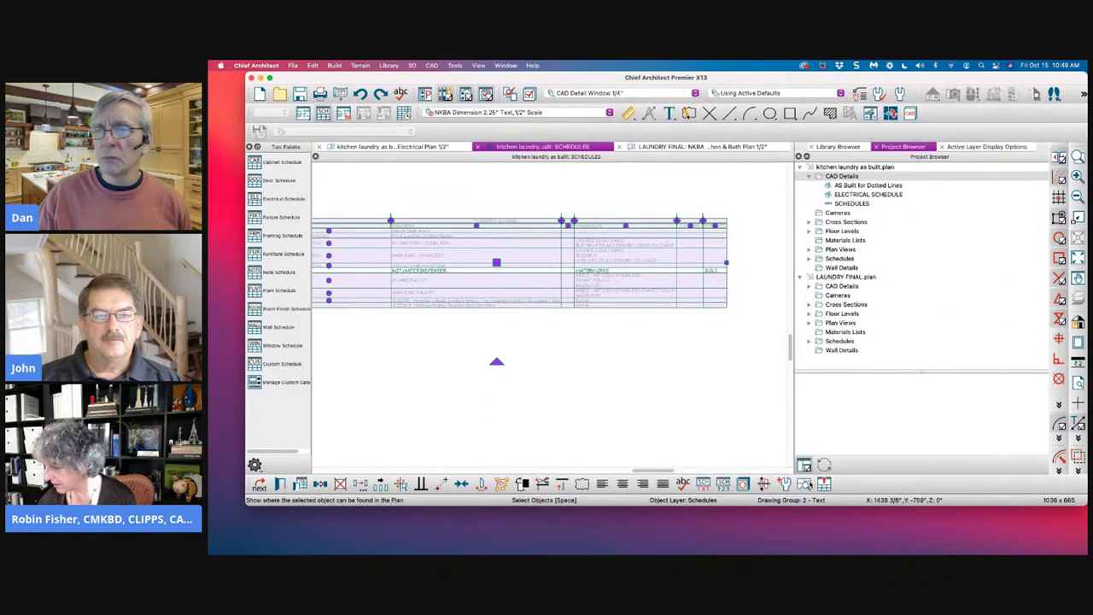
Step: Locate the Plumbing Schedule's 61025LF faucet in the plan and add it to the library
click(804, 483)
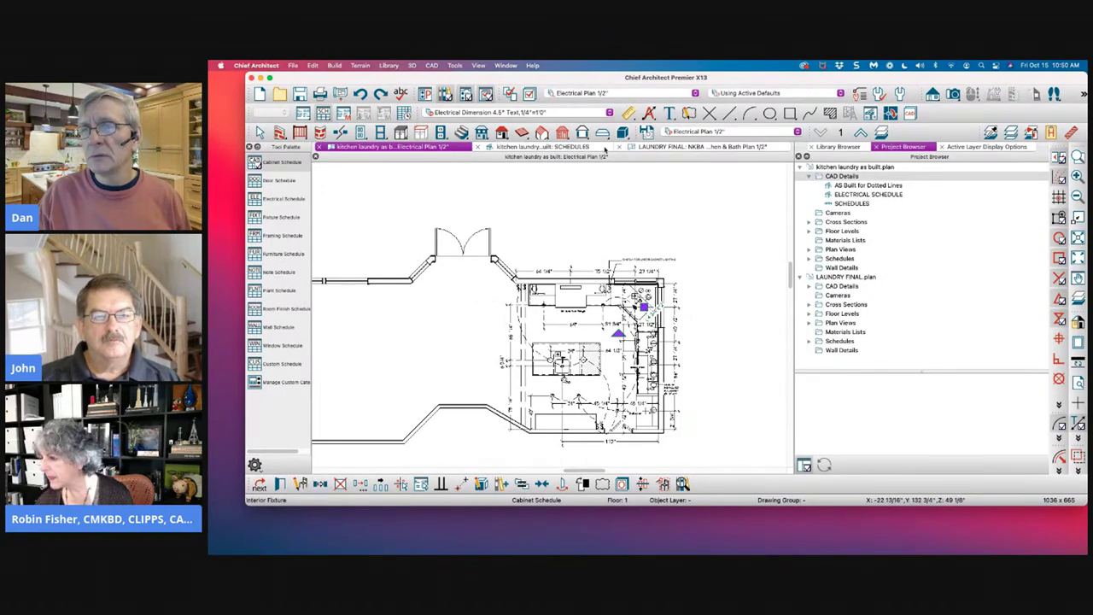
click(589, 149)
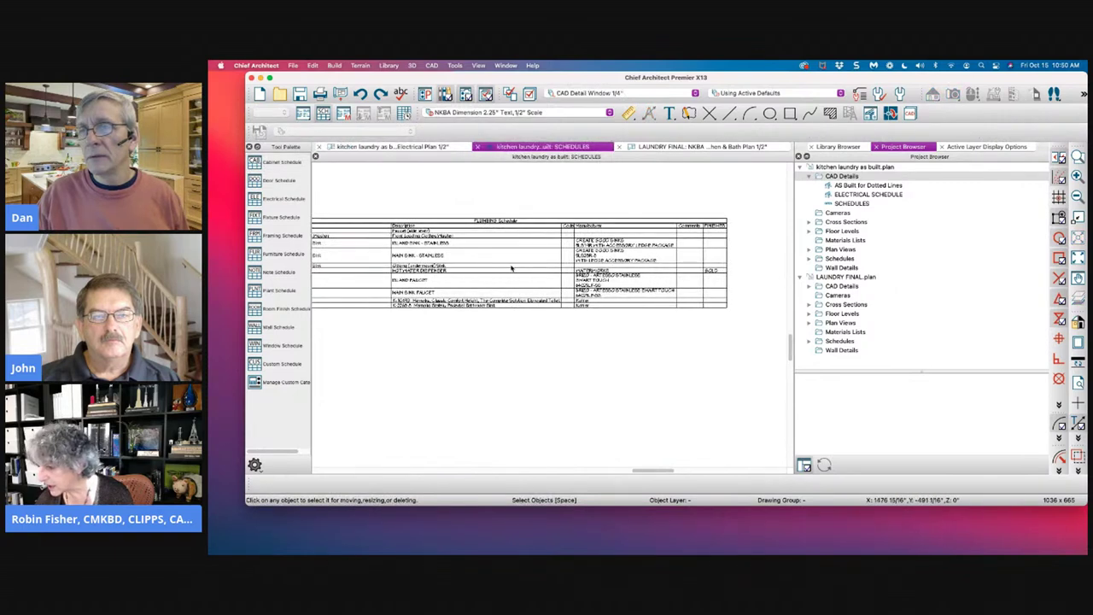
click(635, 272)
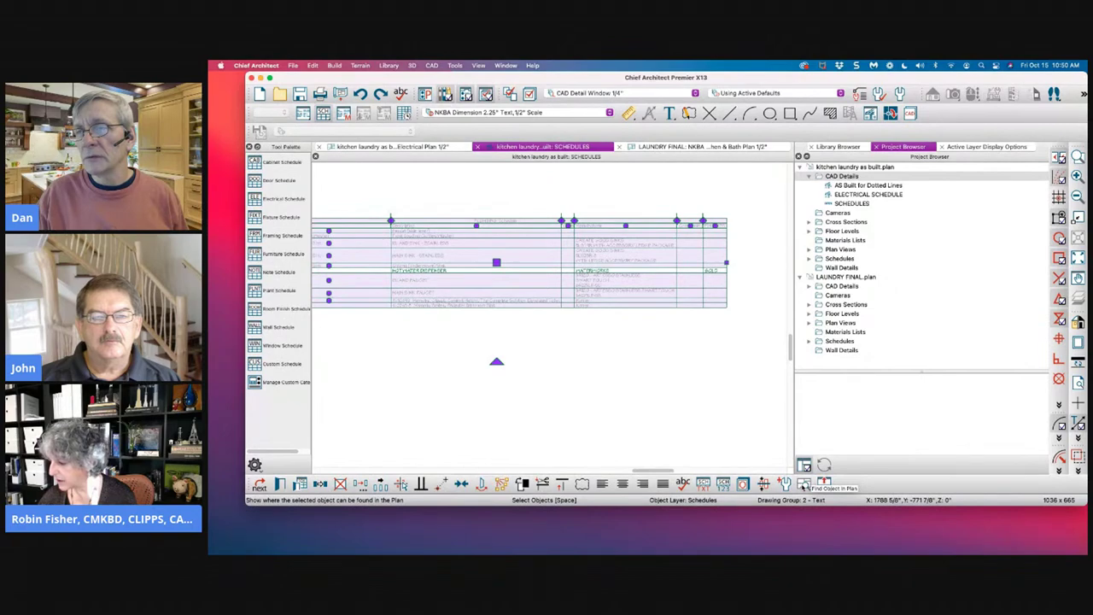
click(806, 486)
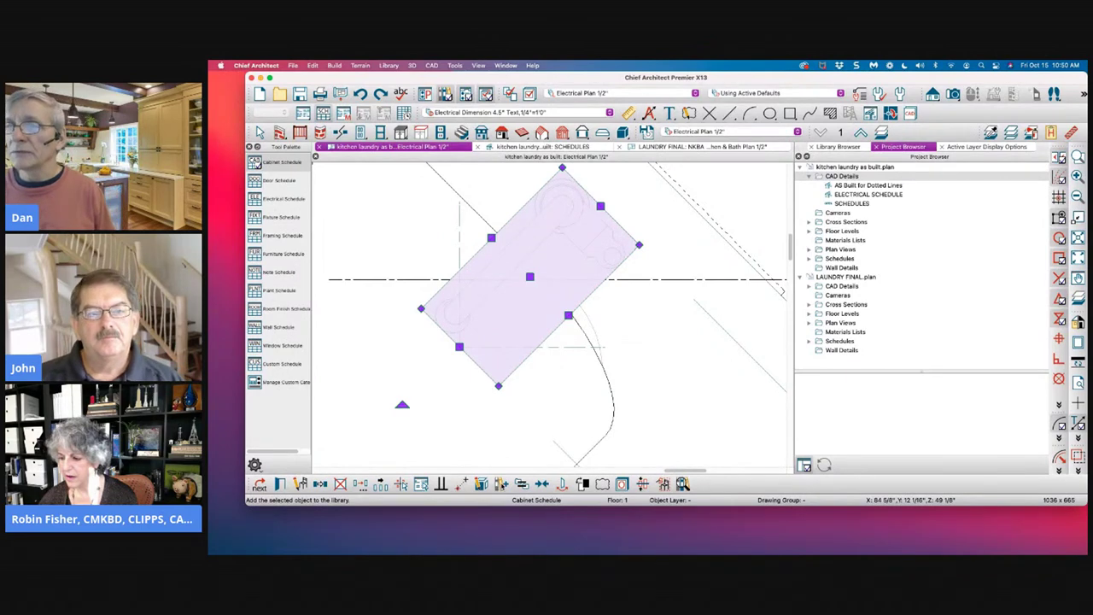
click(523, 483)
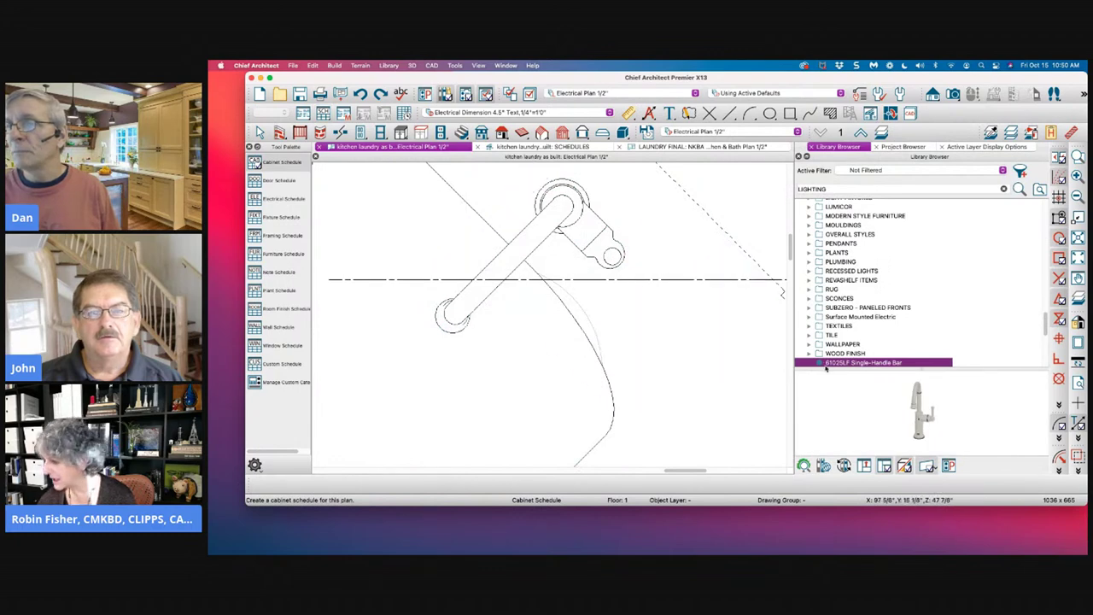
Step: Collapse the Library Browser to its top-level categories and select the faucet in the plan
click(844, 364)
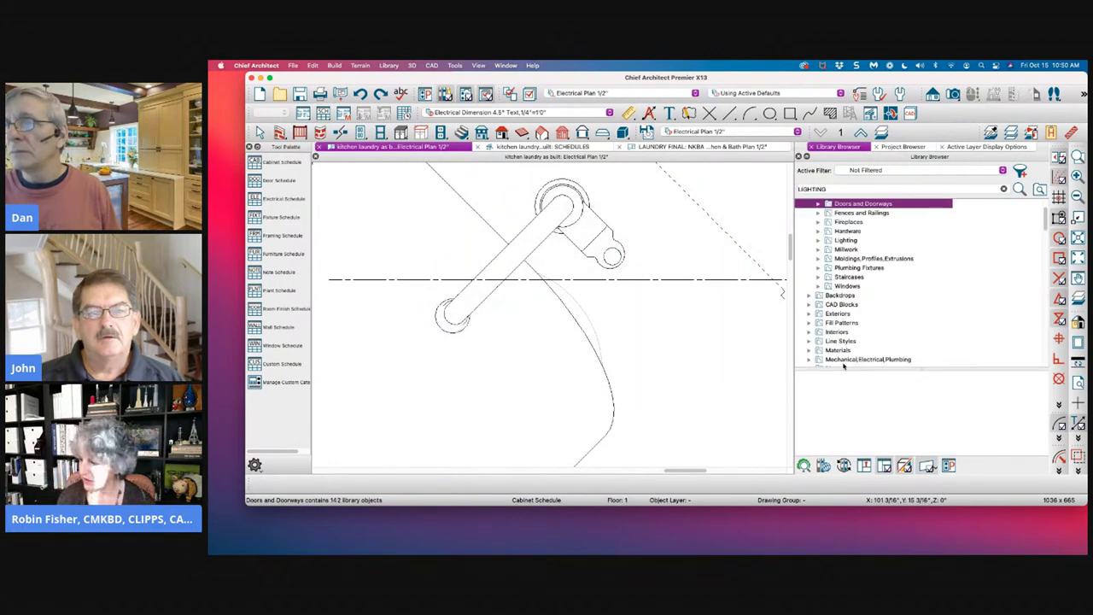
scroll(844, 363, down, 5)
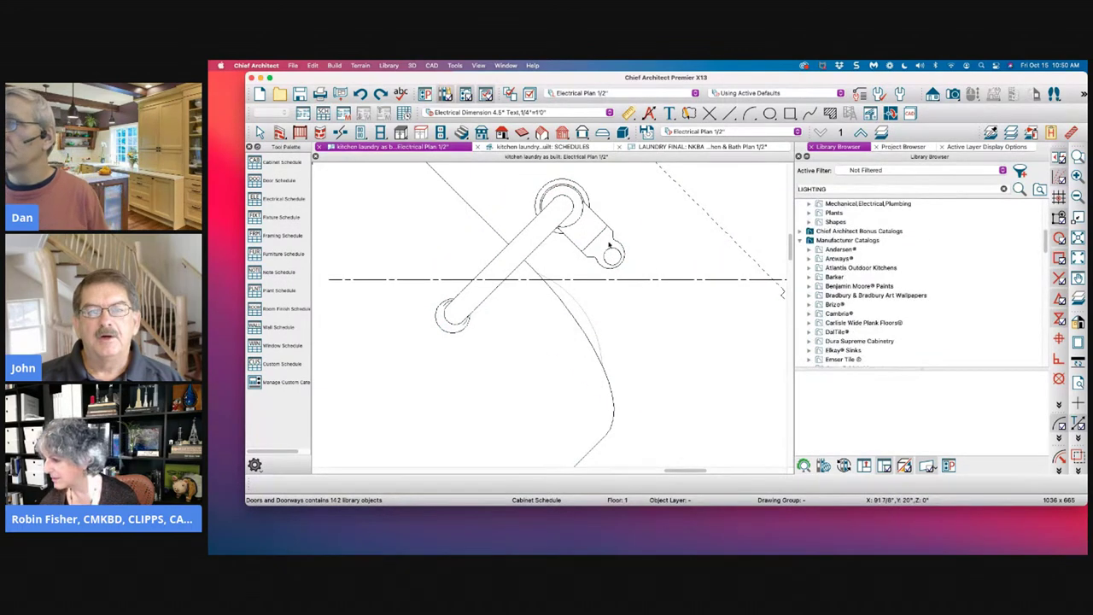
scroll(609, 245, down, 2)
click(583, 238)
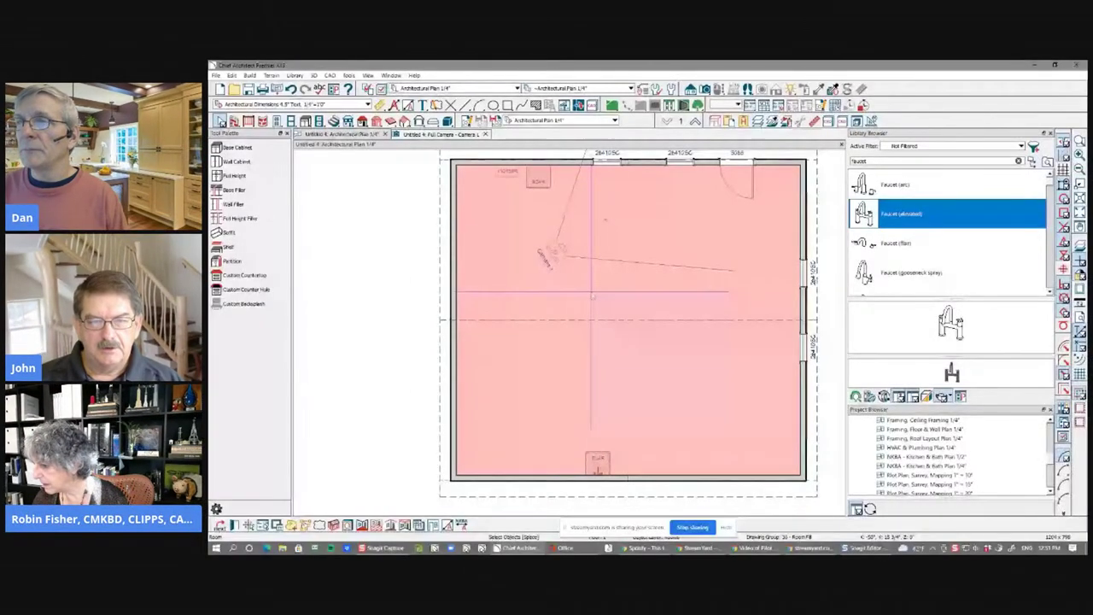
scroll(571, 290, up, 5)
scroll(570, 290, down, 4)
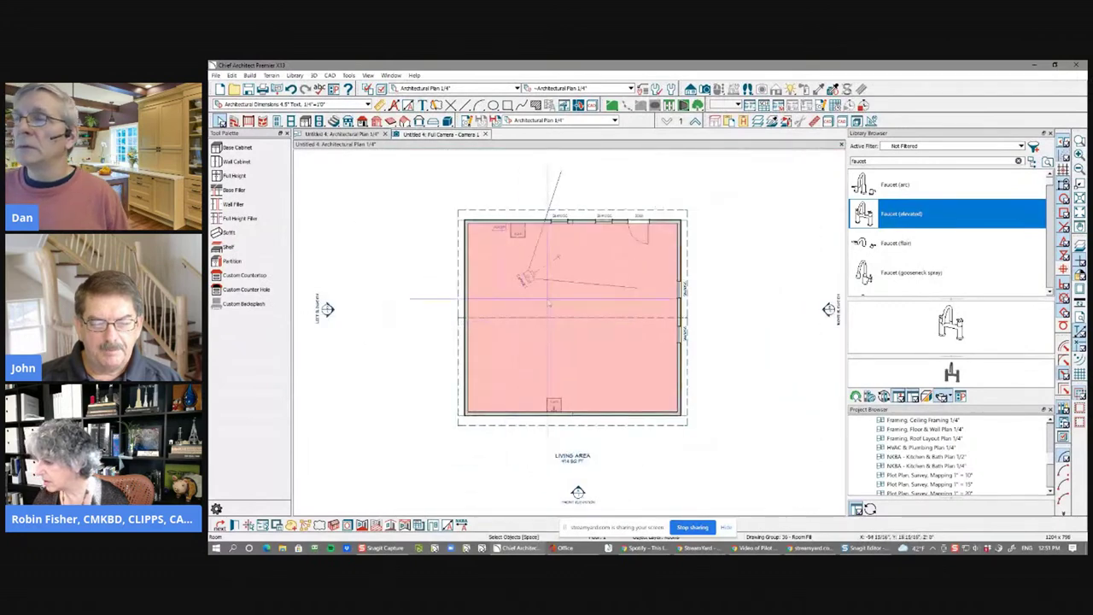
scroll(564, 333, up, 1)
click(357, 178)
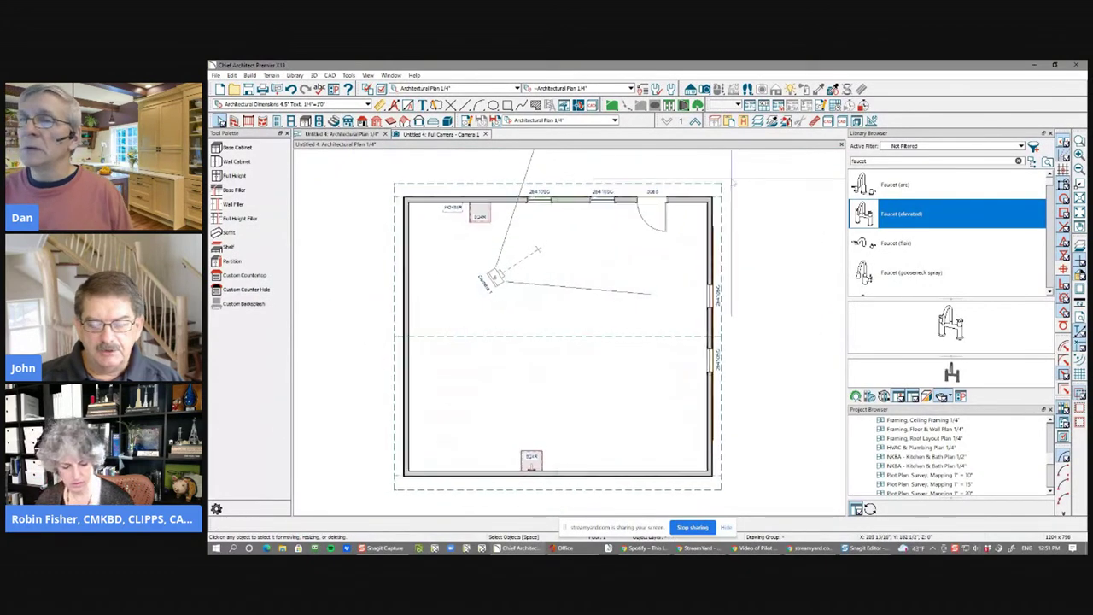
scroll(572, 178, down, 2)
scroll(572, 178, up, 1)
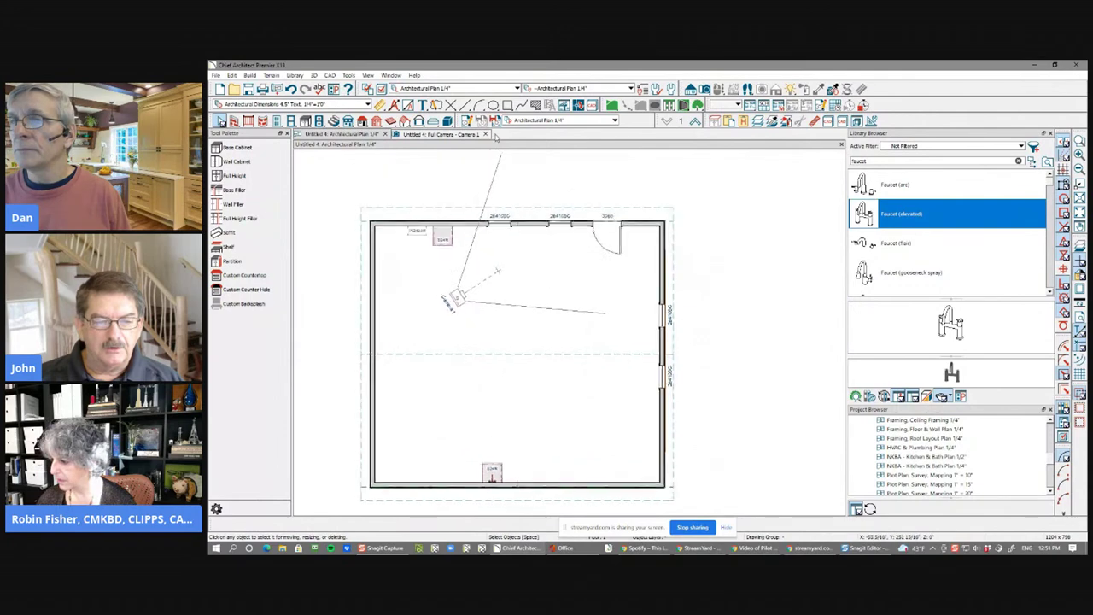
scroll(509, 137, up, 1)
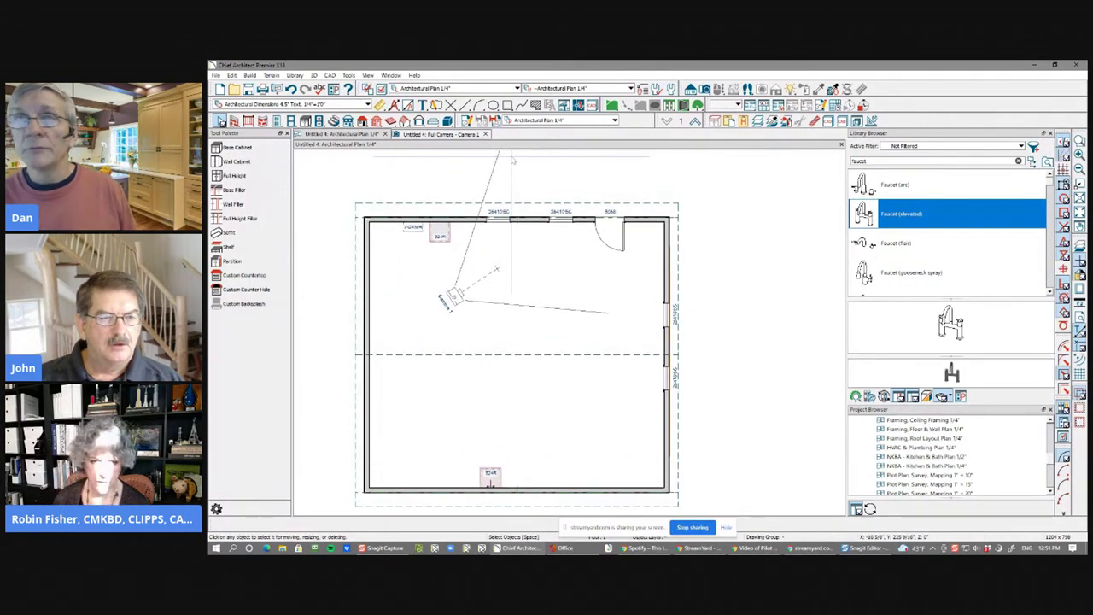
scroll(550, 199, up, 1)
scroll(550, 198, up, 1)
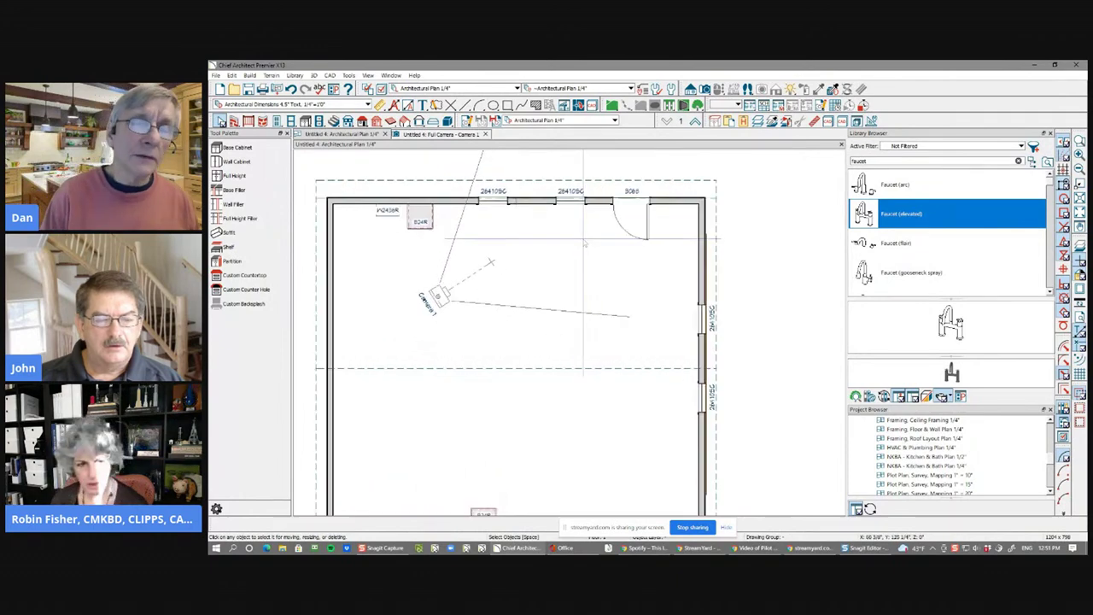
click(715, 258)
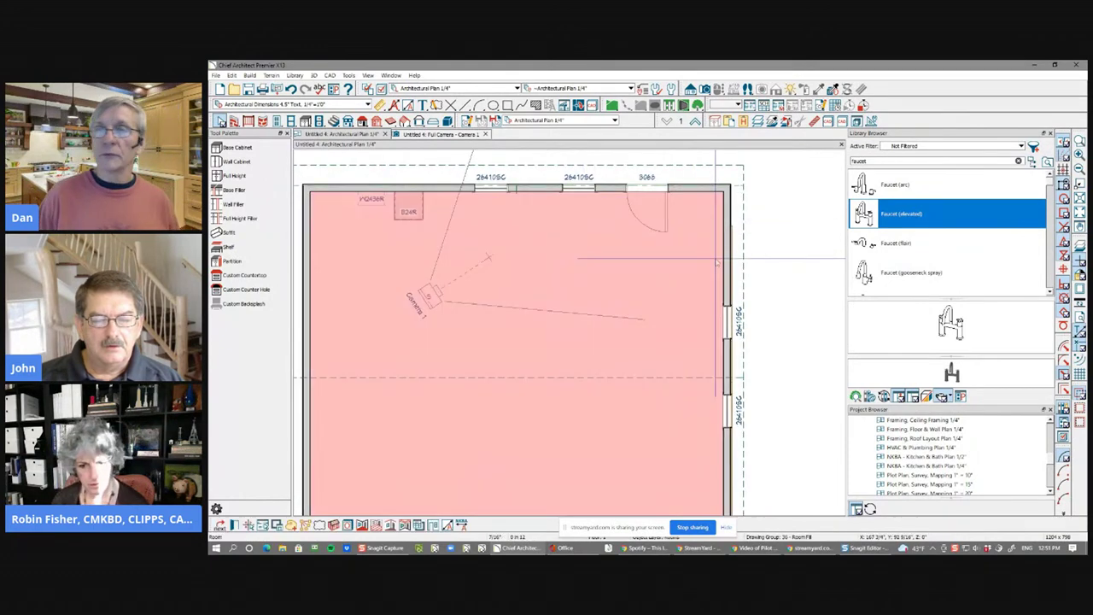
scroll(624, 287, down, 3)
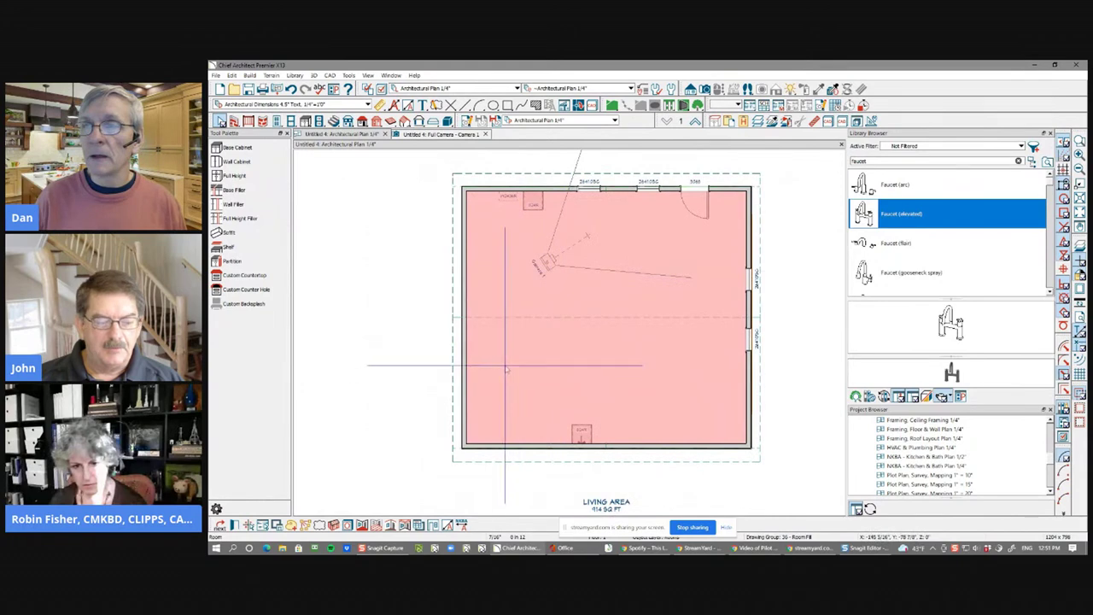
Step: Create a CA-001 molding polyline at 0" height around the LIVING AREA and open its specification
click(390, 526)
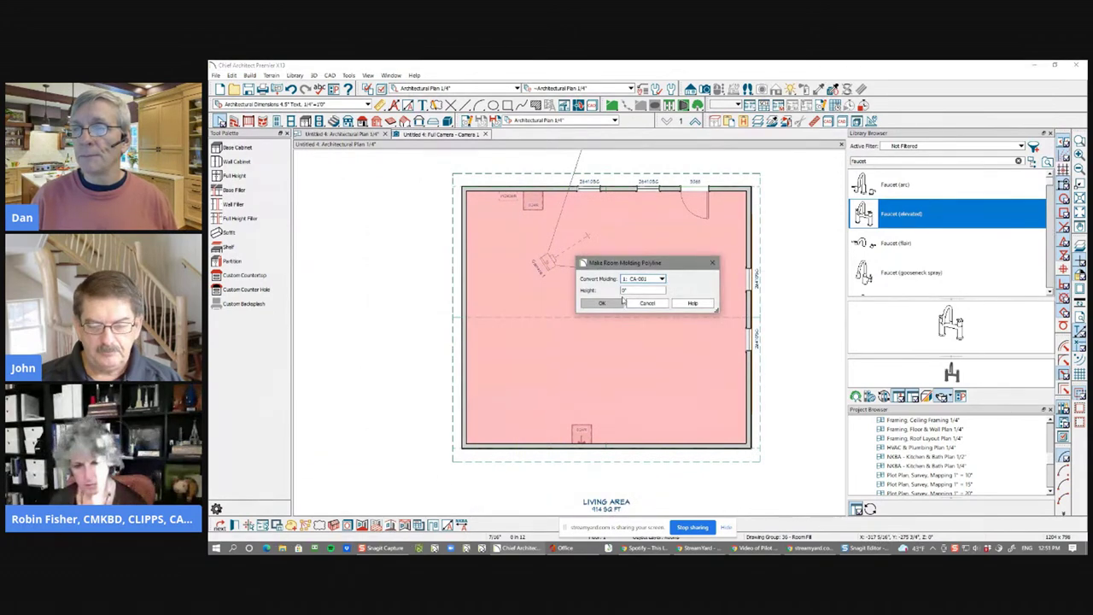
click(602, 304)
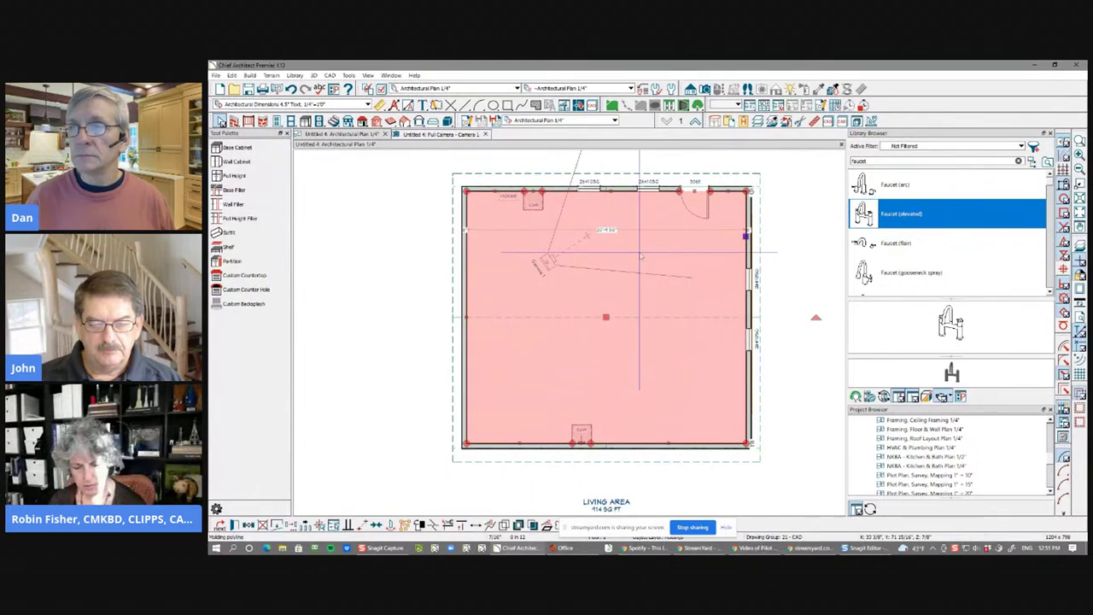
key(ctrl+e)
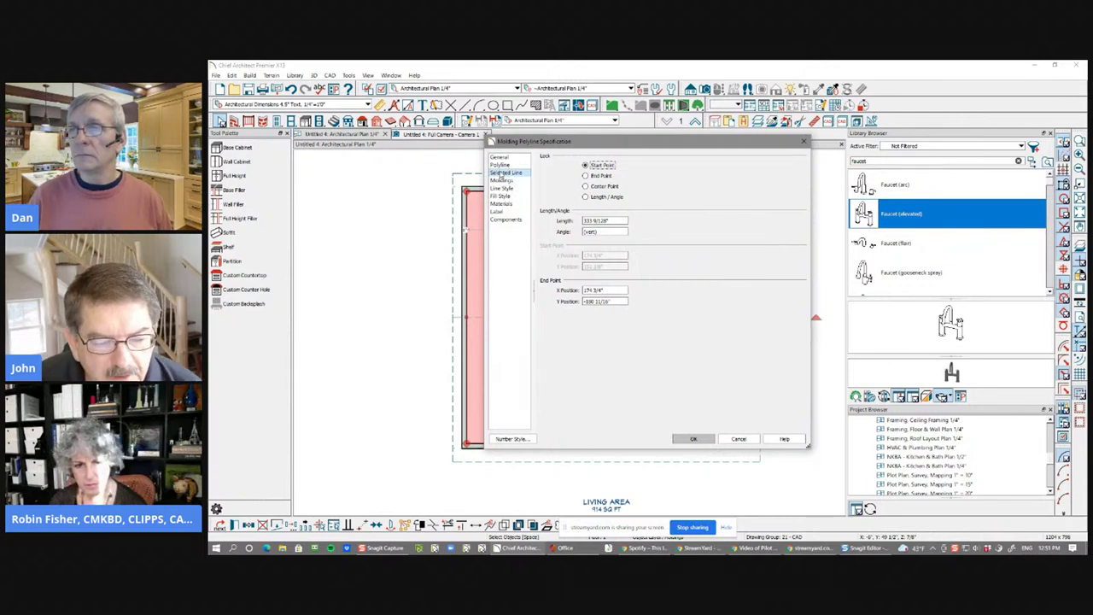
Step: Add the CA-13 chair rail profile to the polyline's moldings alongside CA-001
click(501, 181)
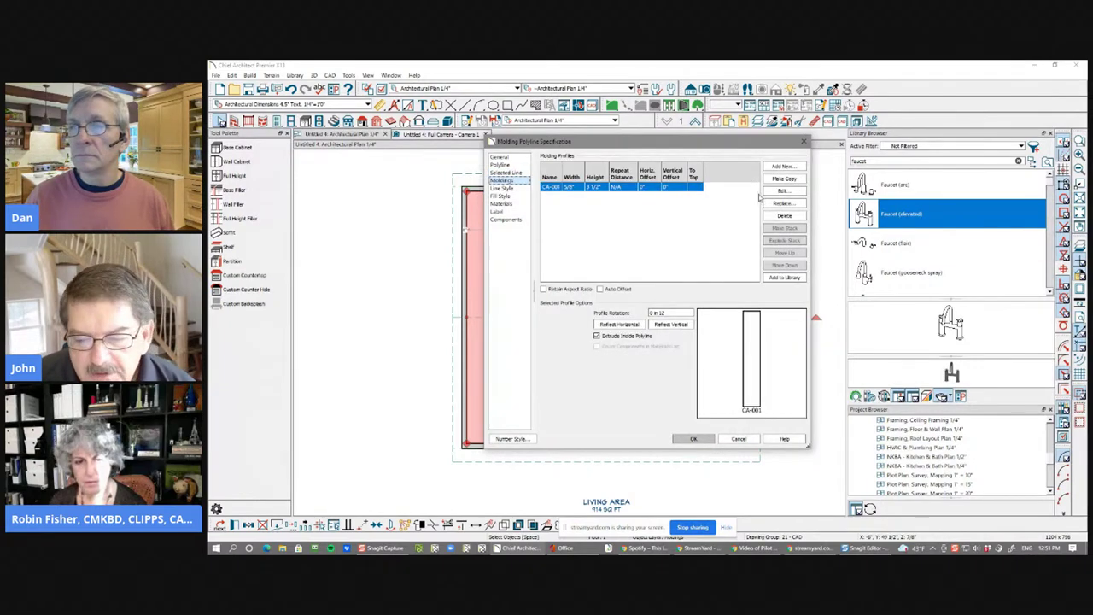
click(784, 167)
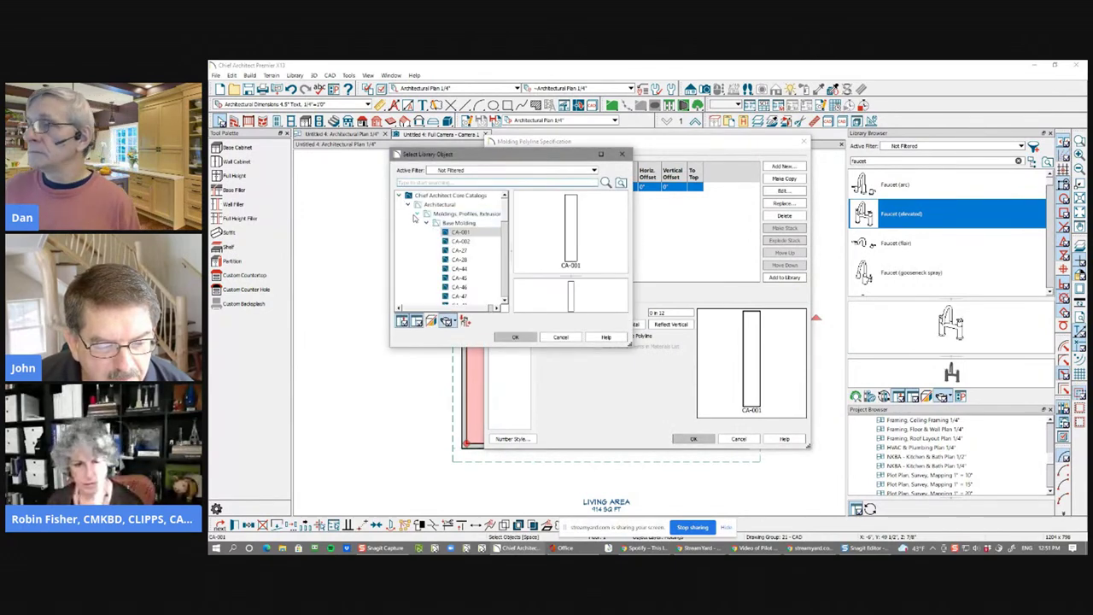
click(427, 223)
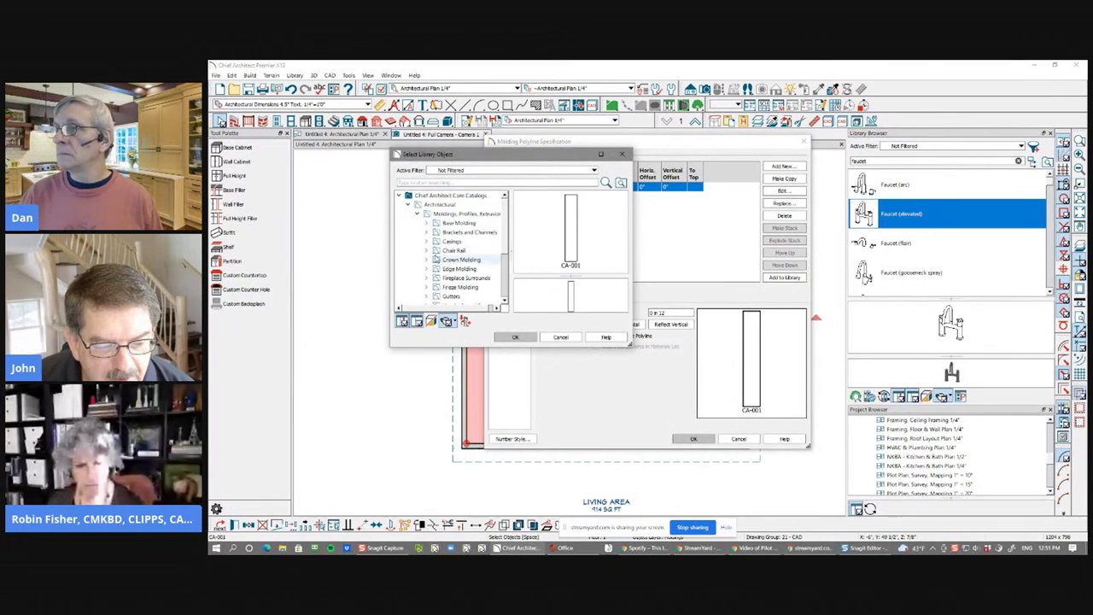
click(427, 252)
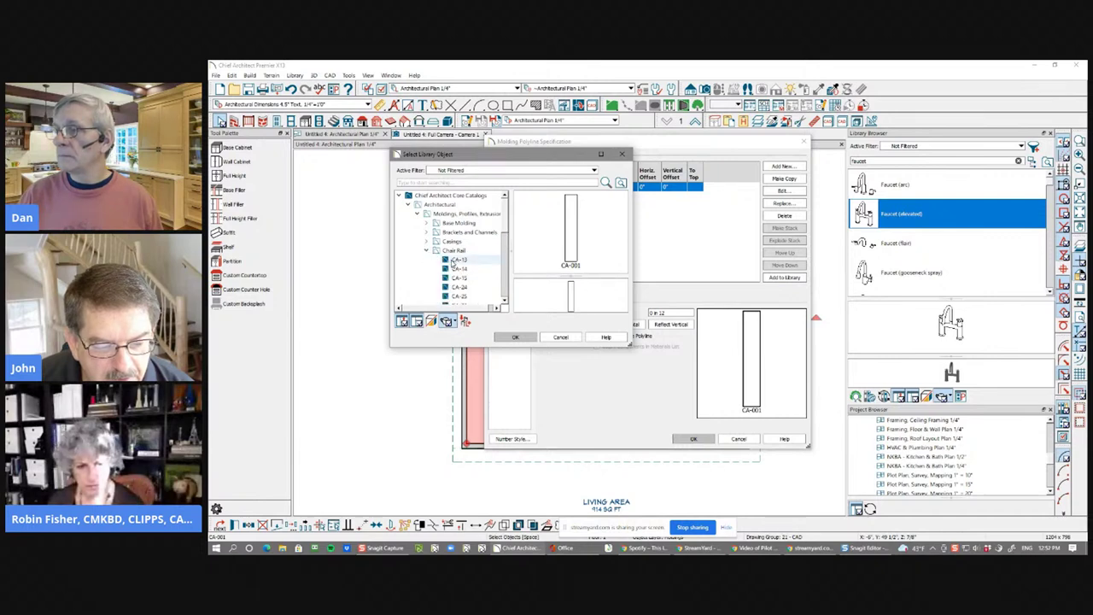
click(453, 262)
click(543, 234)
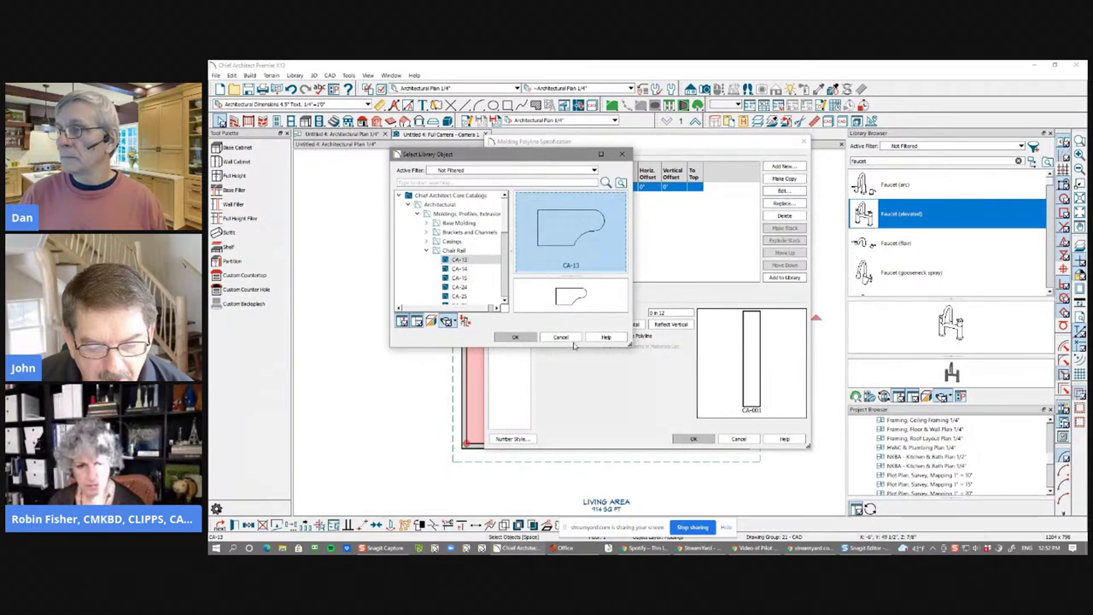
click(517, 337)
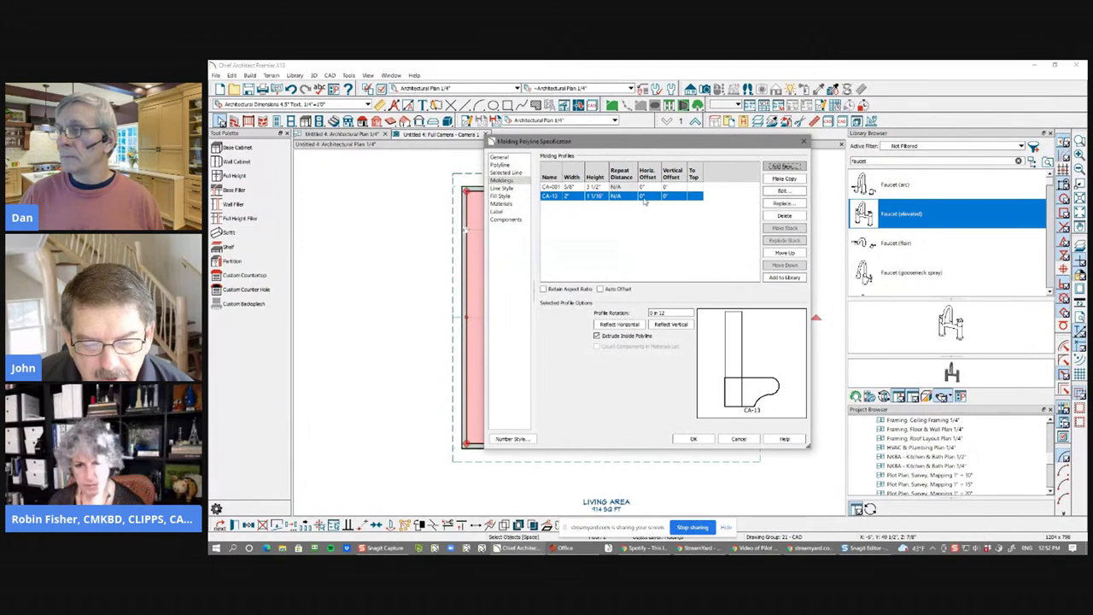
Step: Set CA-001's vertical offset to -3 1/2" and accept the molding changes
click(602, 187)
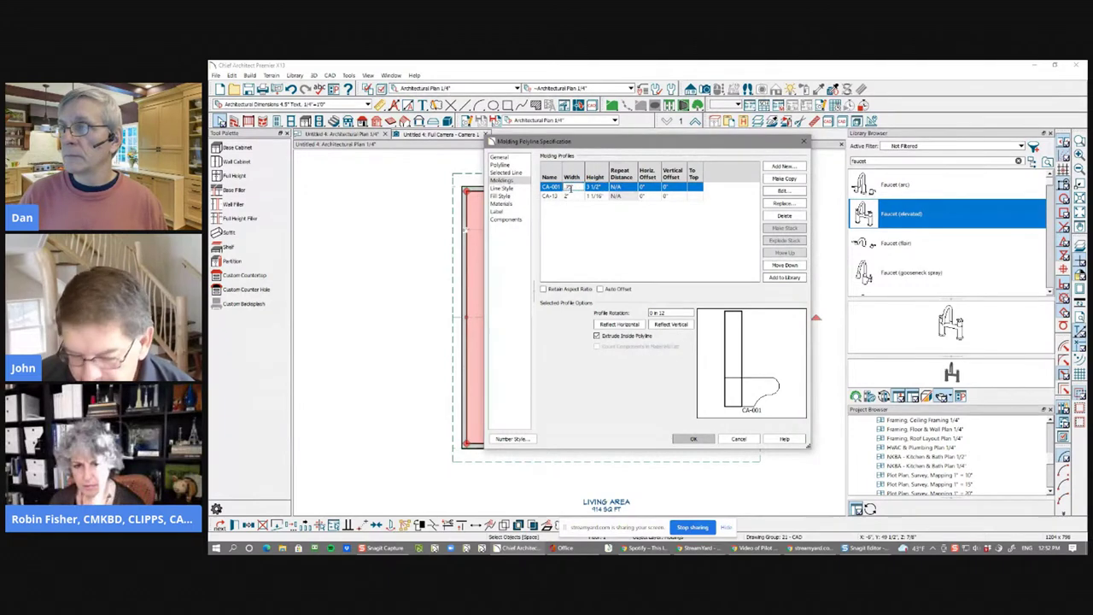
key(Return)
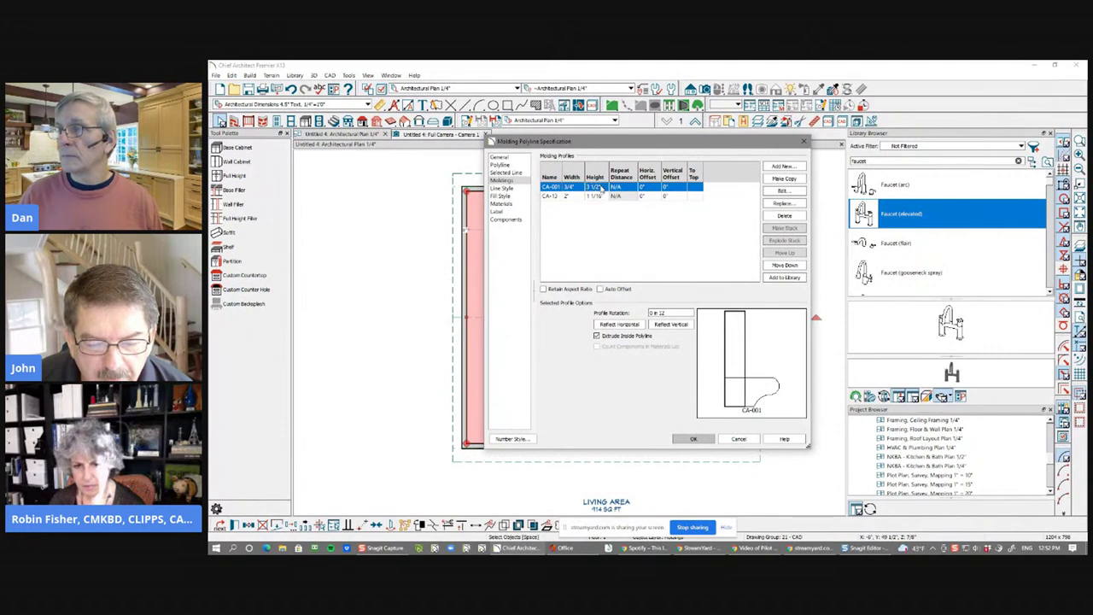
click(577, 196)
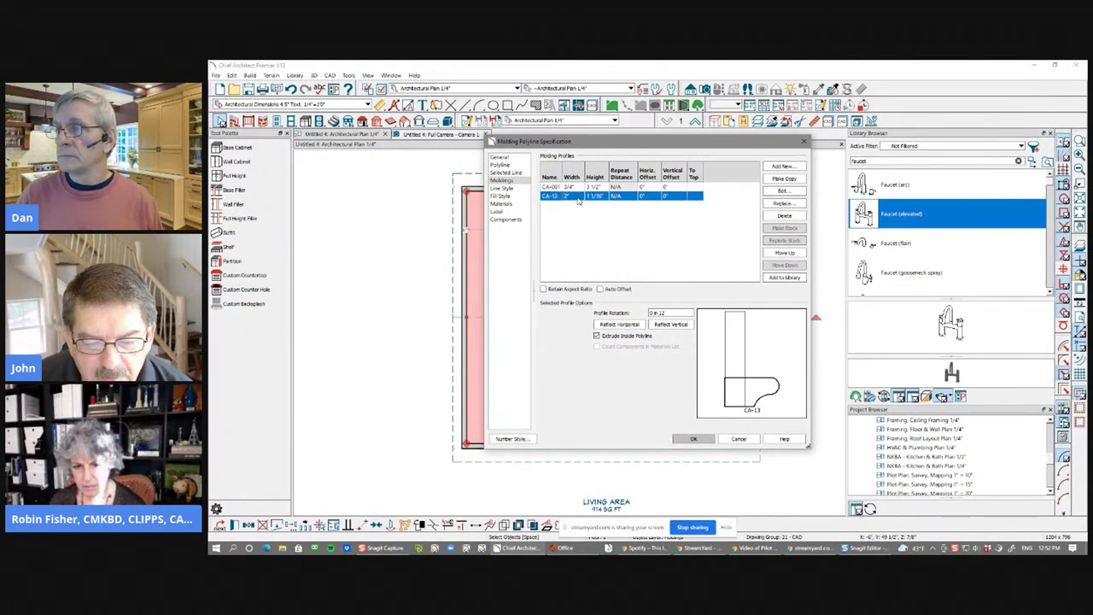
click(673, 187)
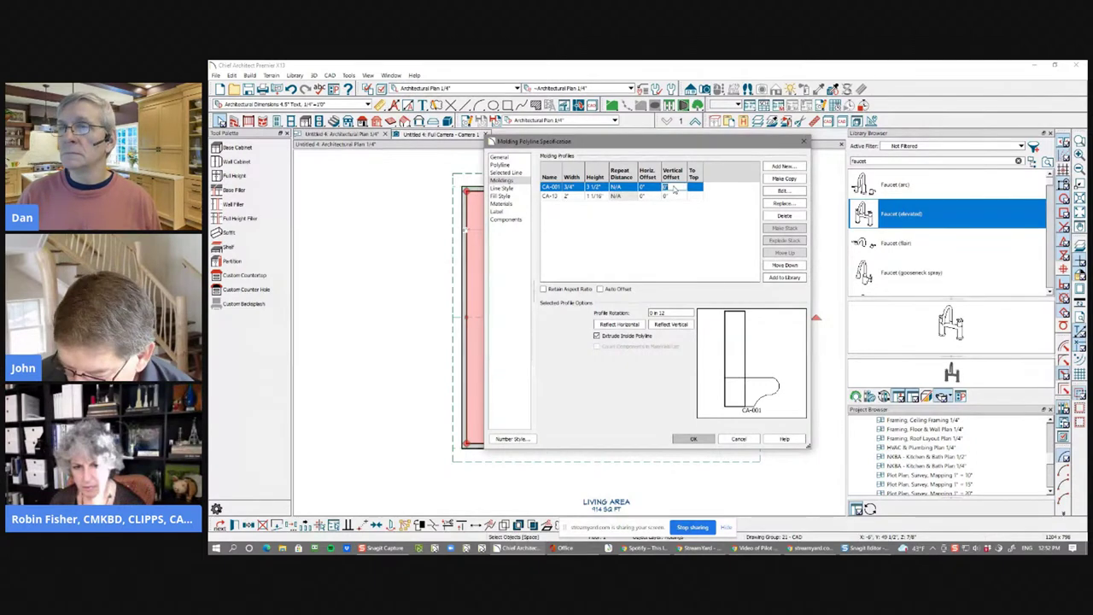
click(668, 198)
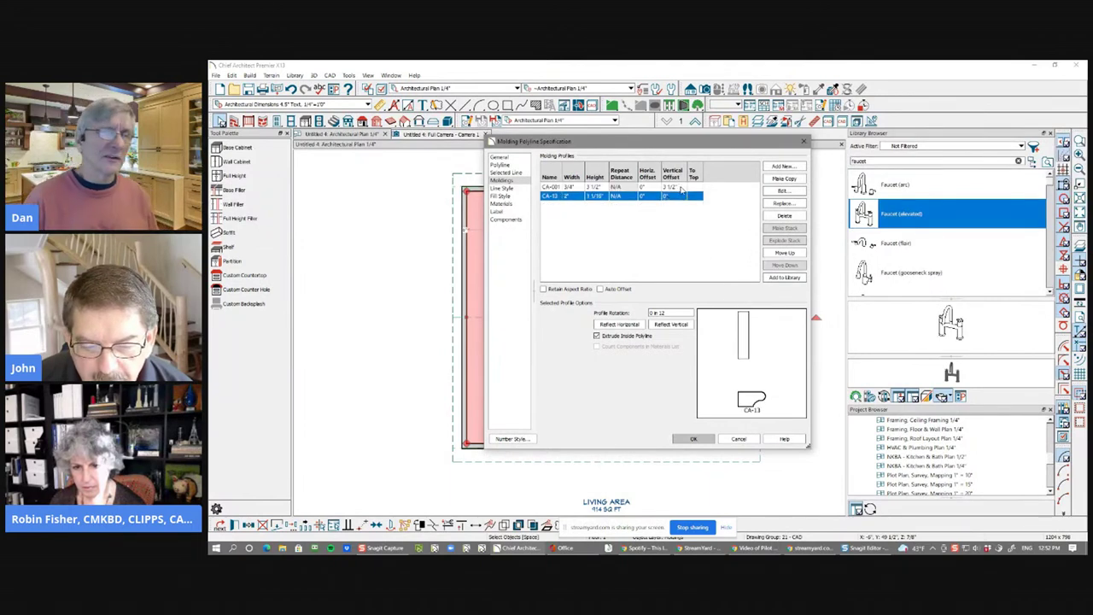
click(679, 187)
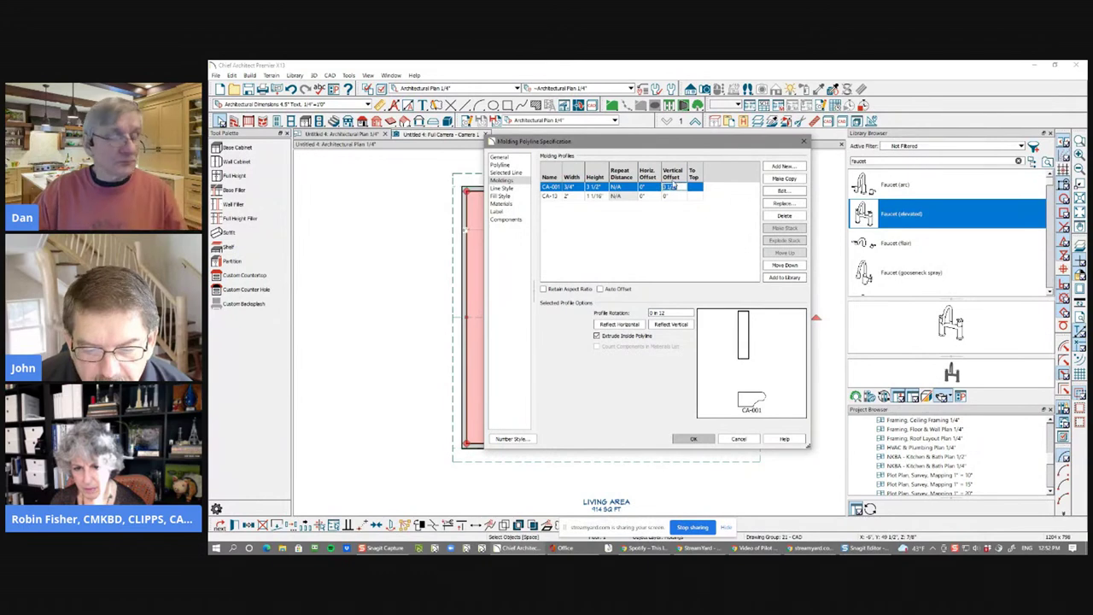
text(0)
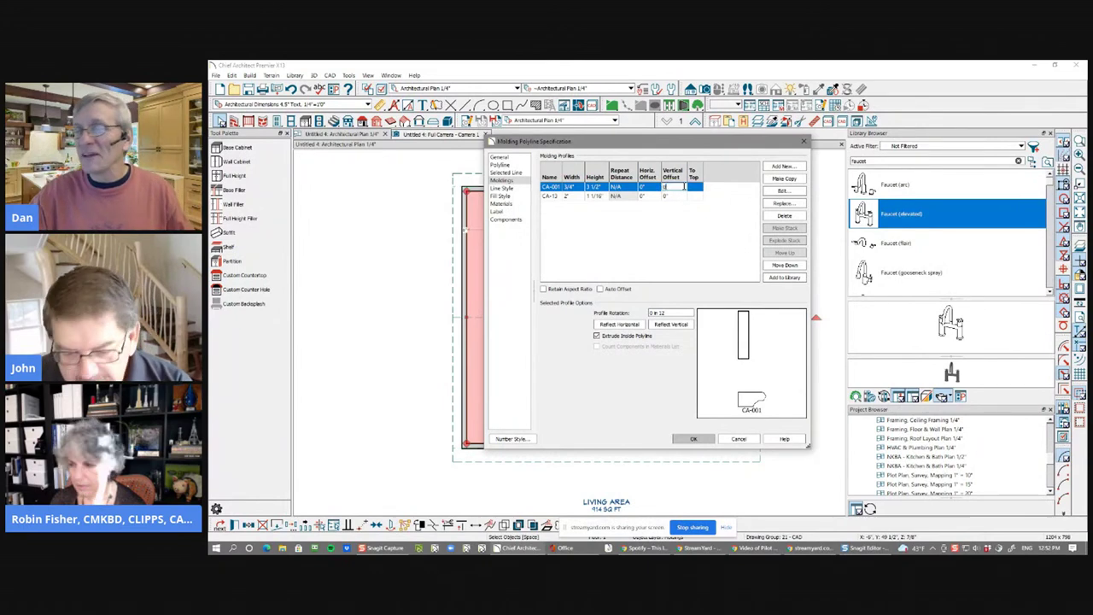
click(675, 196)
click(674, 188)
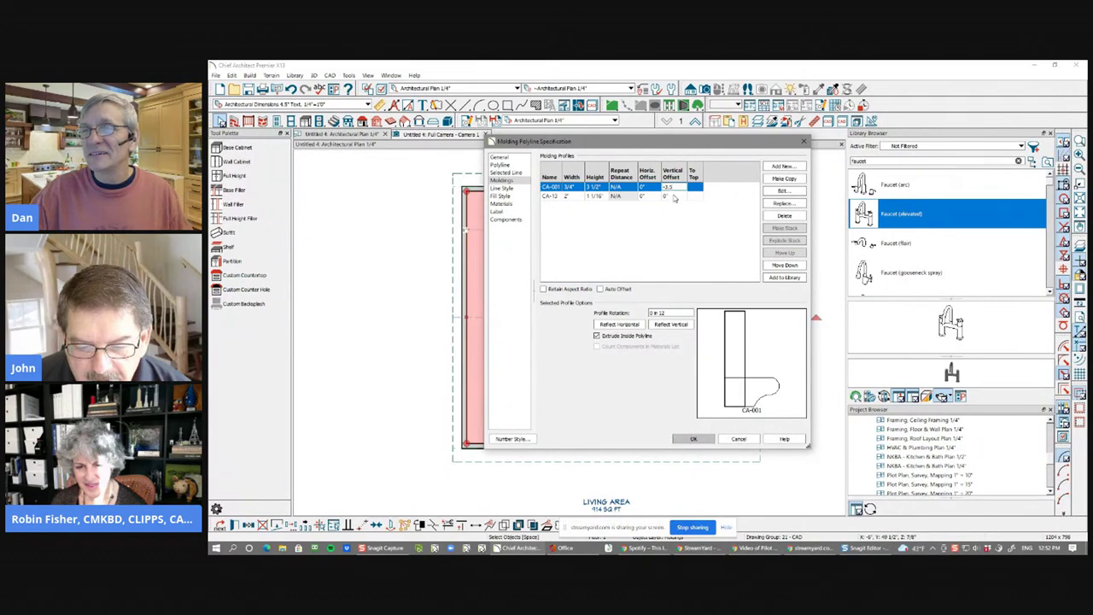
click(675, 196)
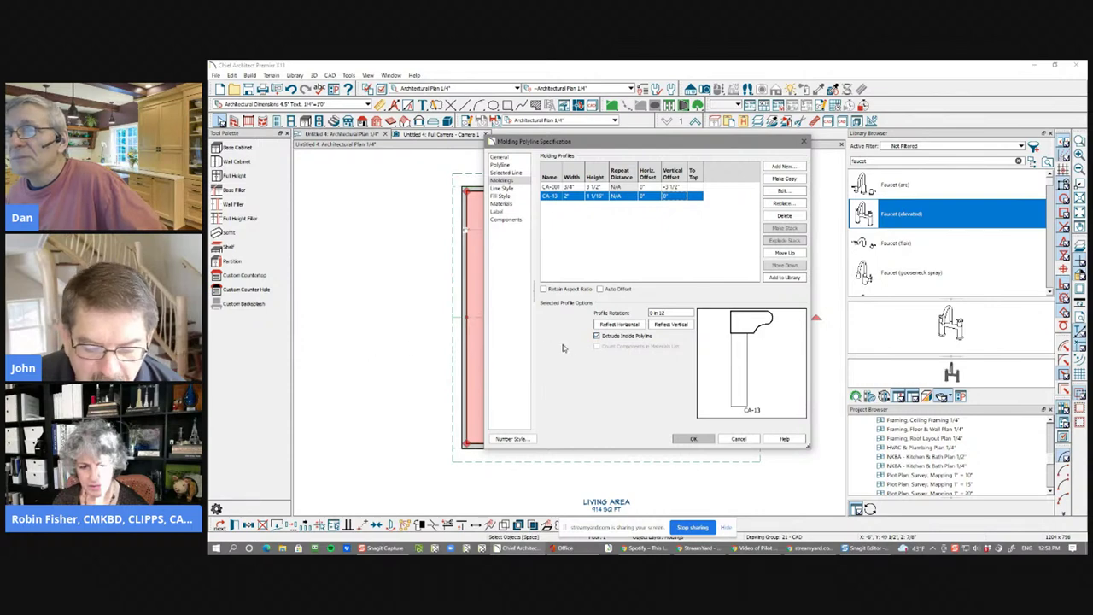
click(709, 439)
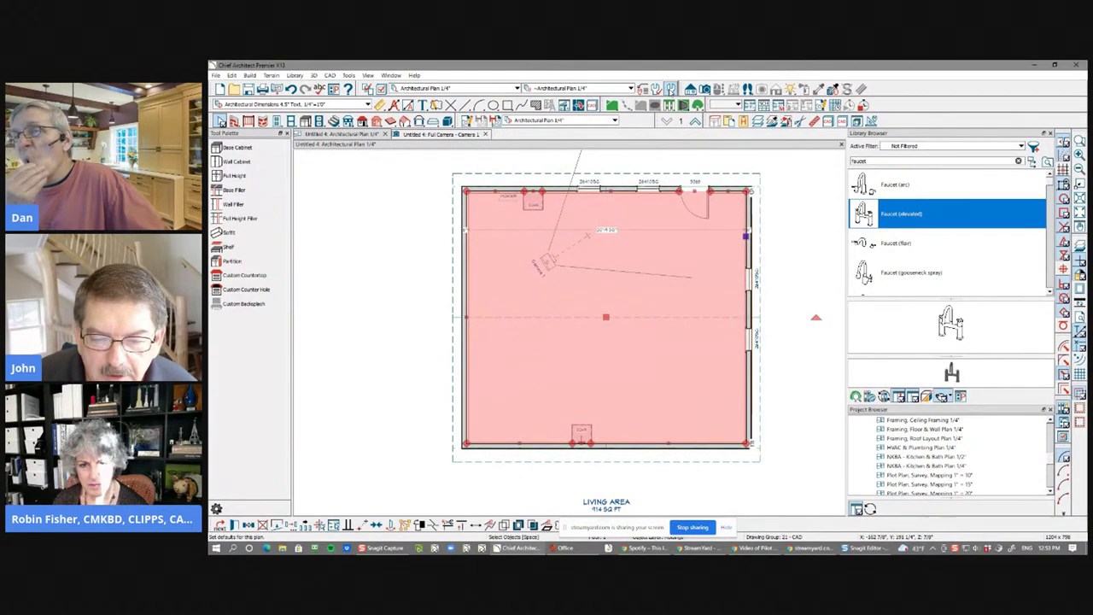
Step: Place a full camera in the LIVING AREA and orbit it toward the walls
click(705, 89)
drag(586, 236, 527, 261)
drag(655, 251, 676, 376)
key(space)
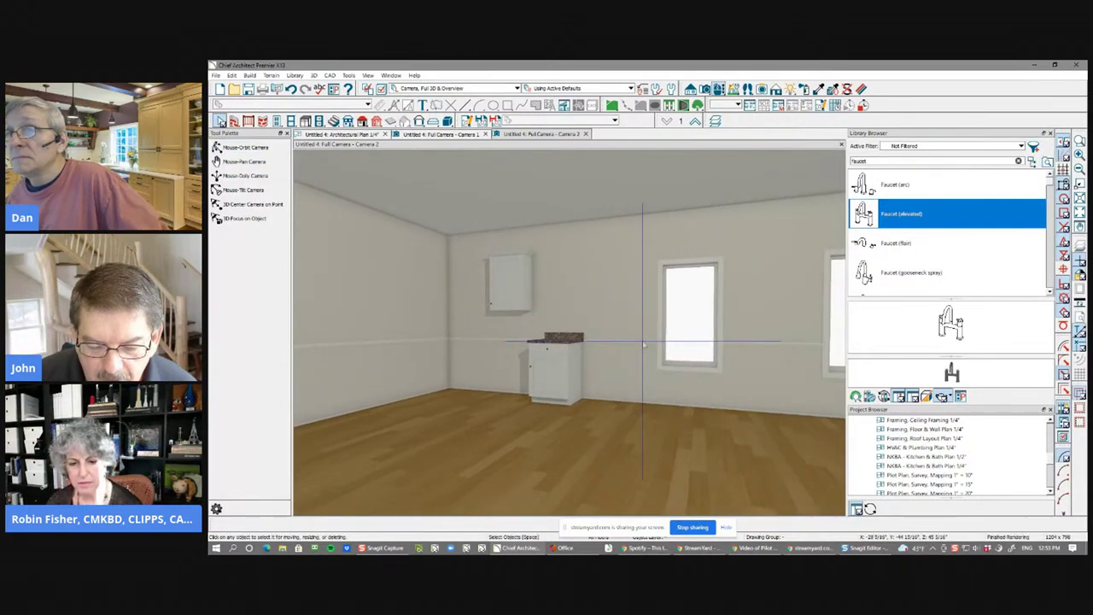
scroll(676, 376, up, 3)
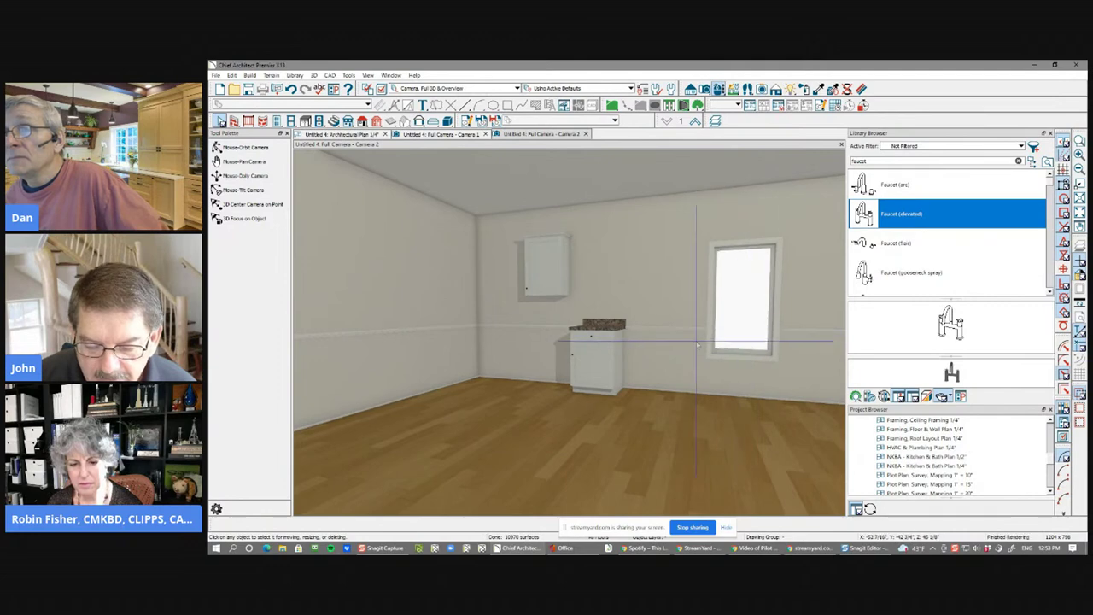
key(space)
drag(572, 302, 376, 121)
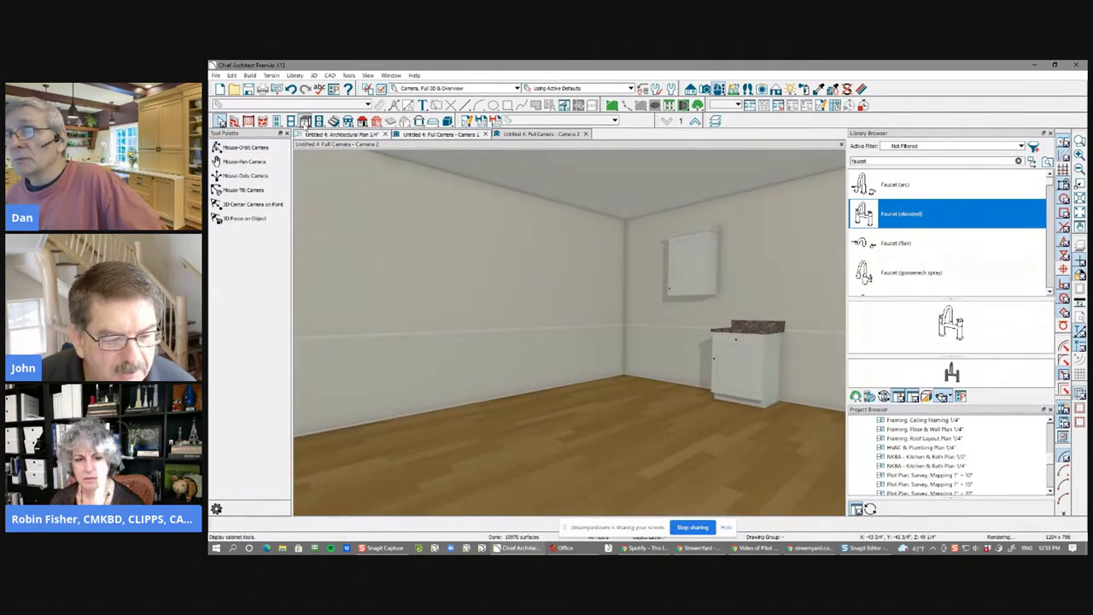
Step: Add a window on the left wall, orbit to inspect it, and return to the floor plan
click(291, 120)
click(436, 347)
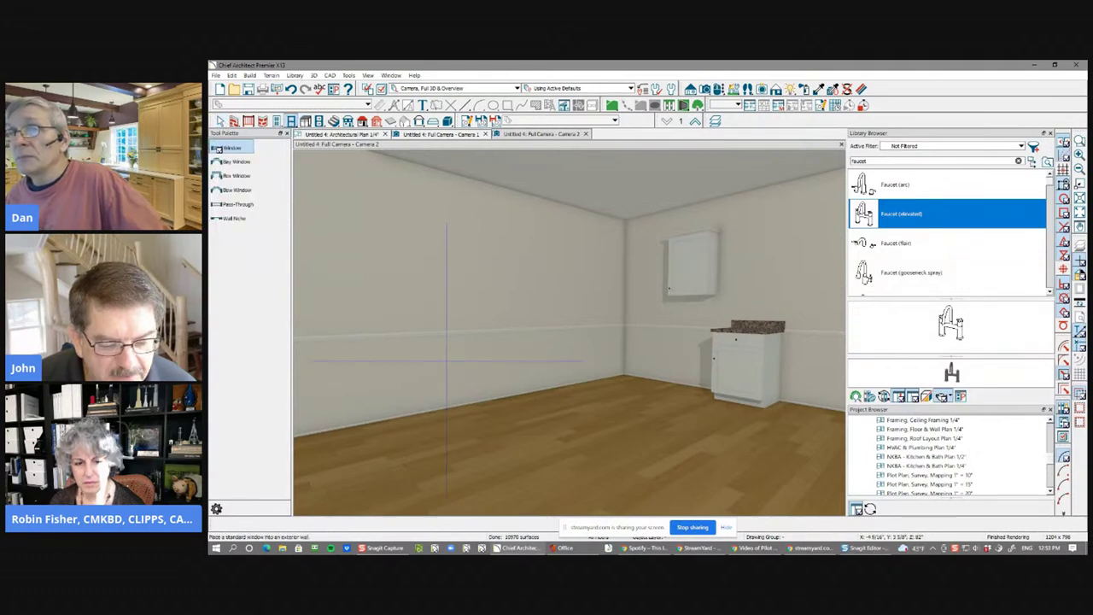
key(space)
drag(461, 367, 524, 386)
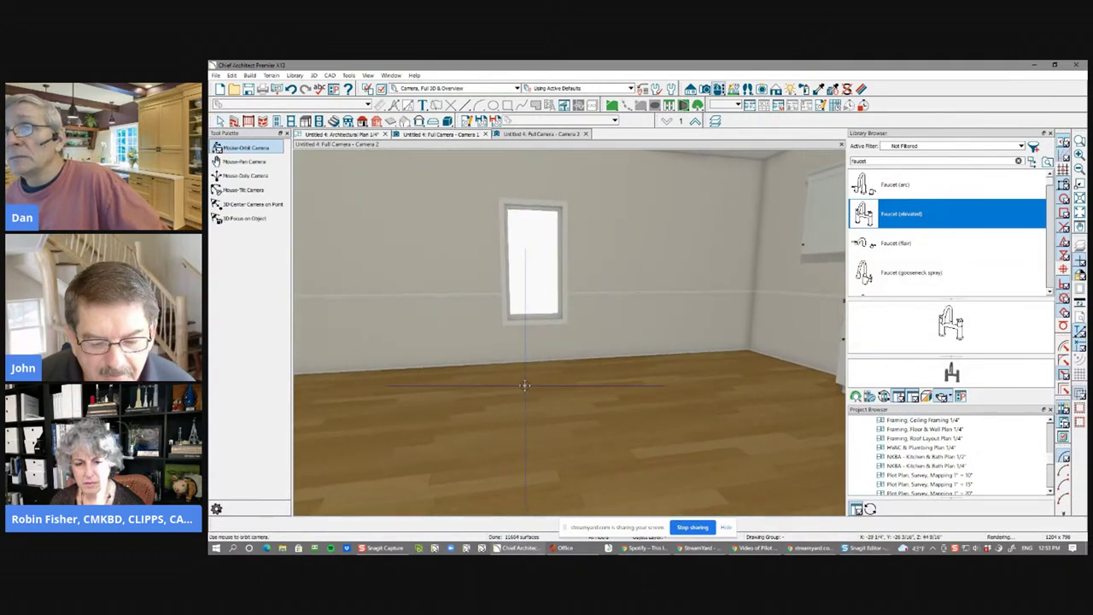
key(space)
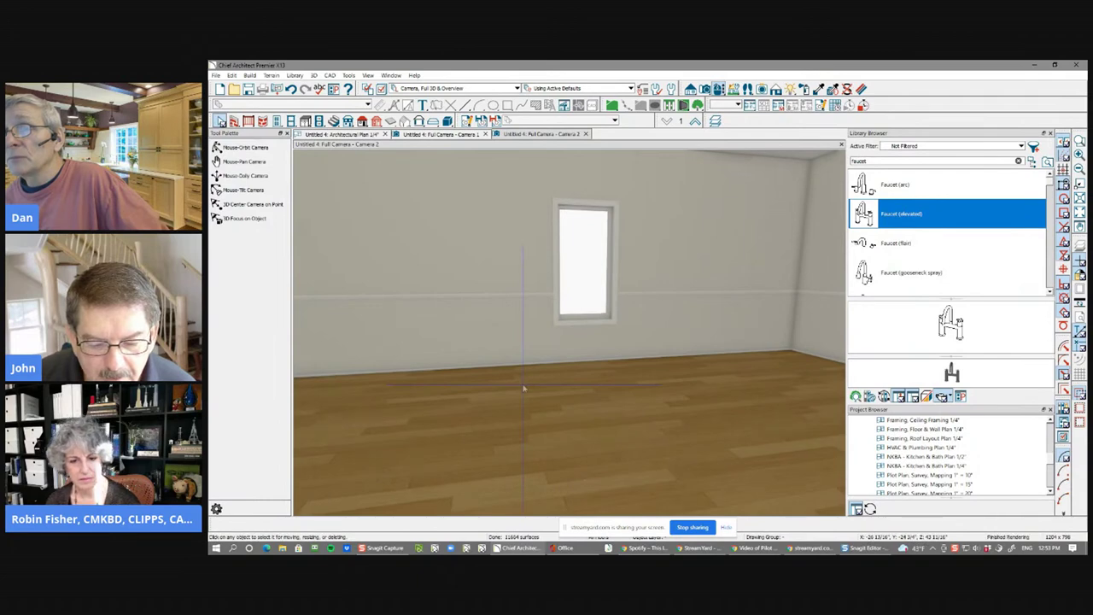
key(space)
drag(523, 388, 521, 383)
key(space)
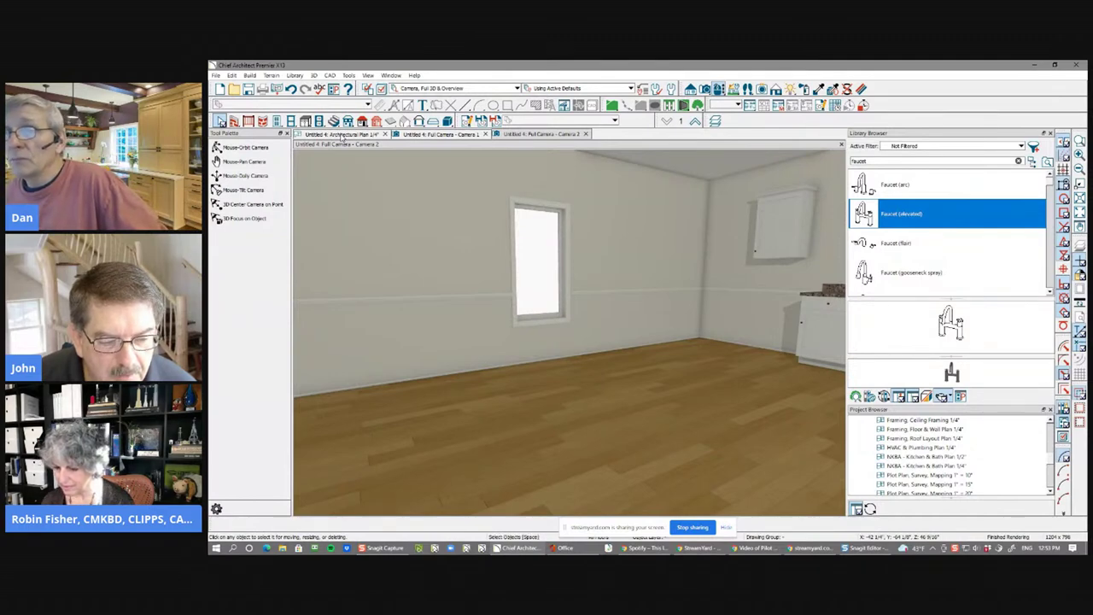
click(341, 134)
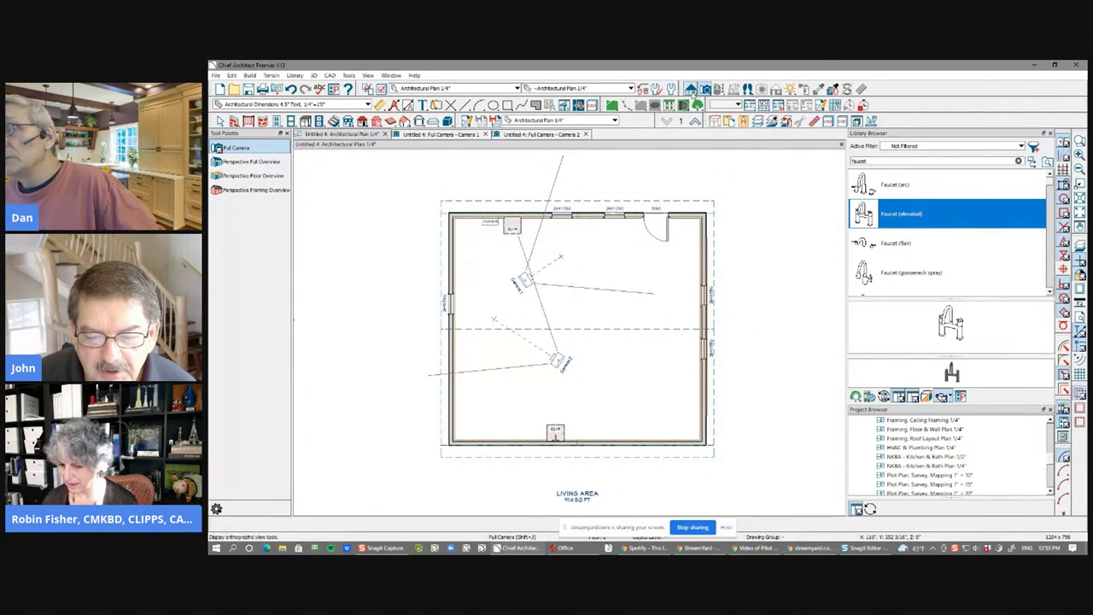
Step: Draw an elevation across the gable wall, select its molding polyline, then return to the plan
click(690, 89)
drag(771, 325, 734, 325)
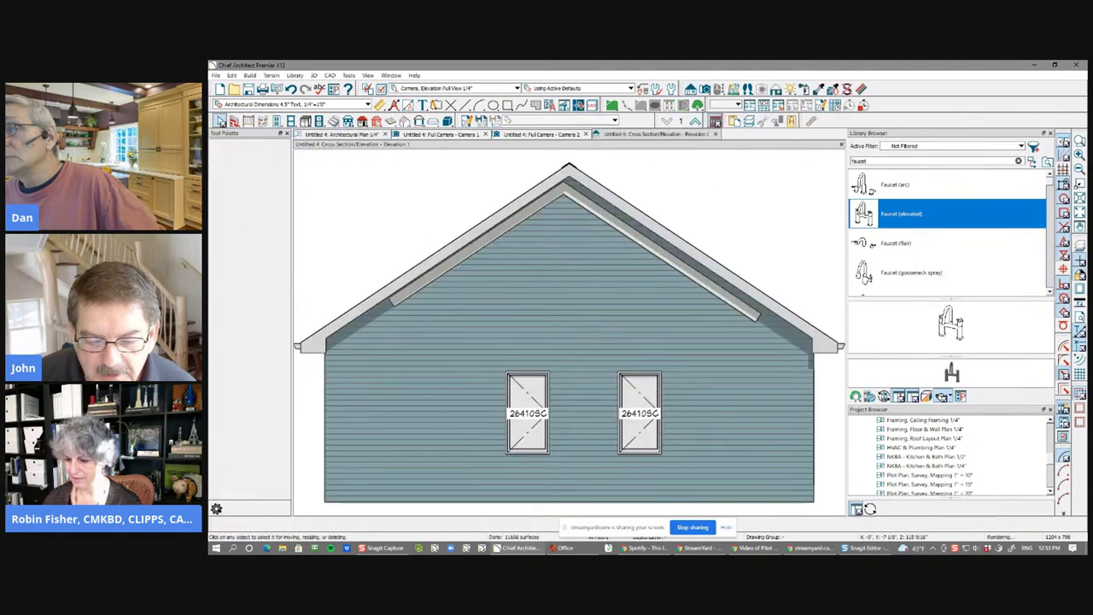
scroll(513, 316, up, 5)
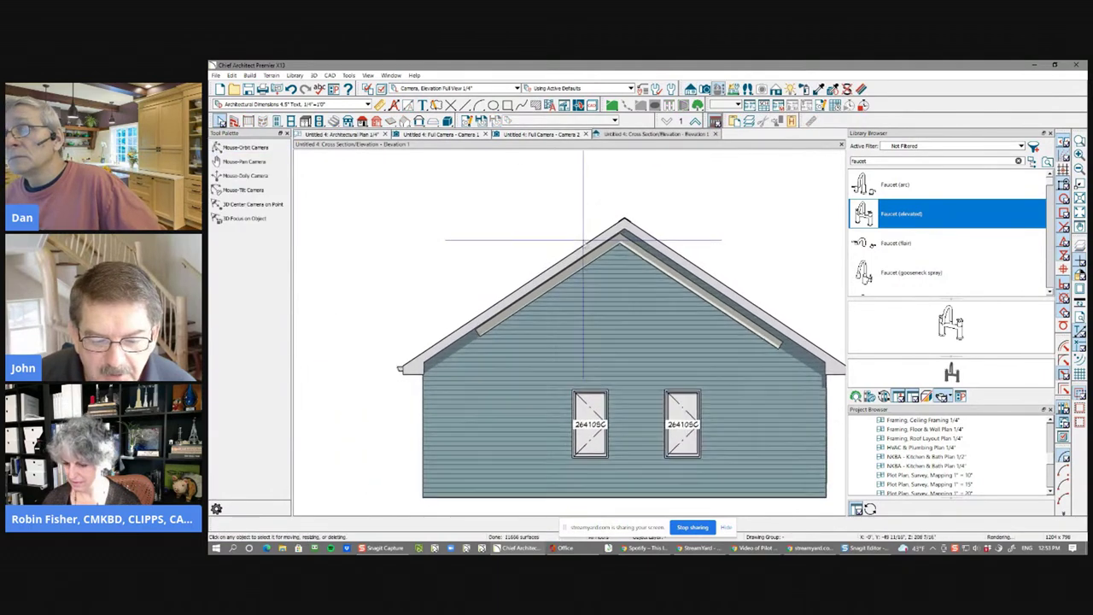
click(670, 270)
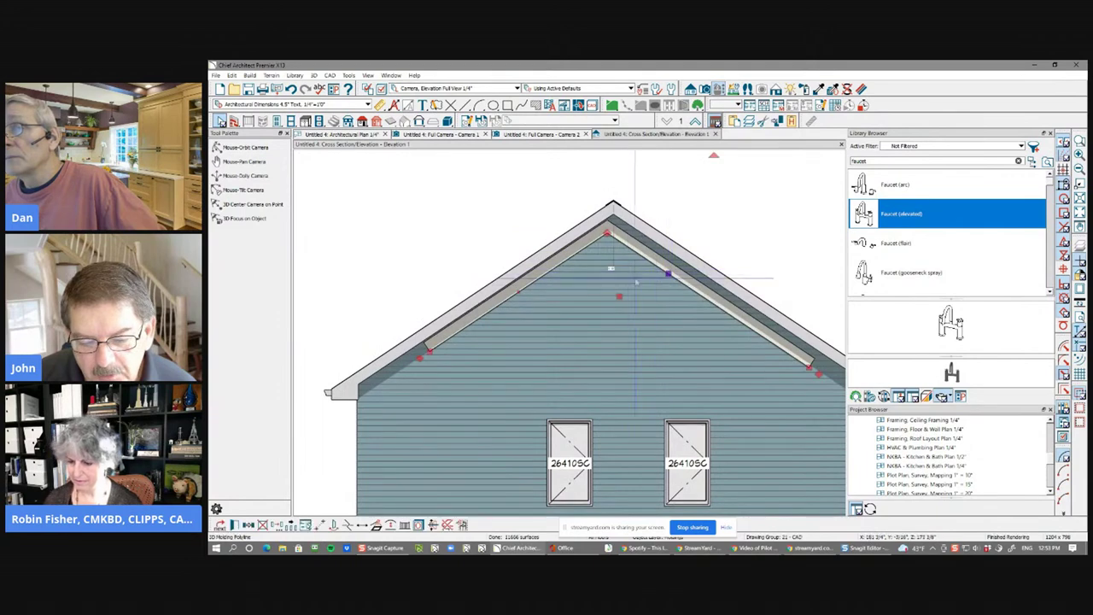
scroll(628, 288, up, 2)
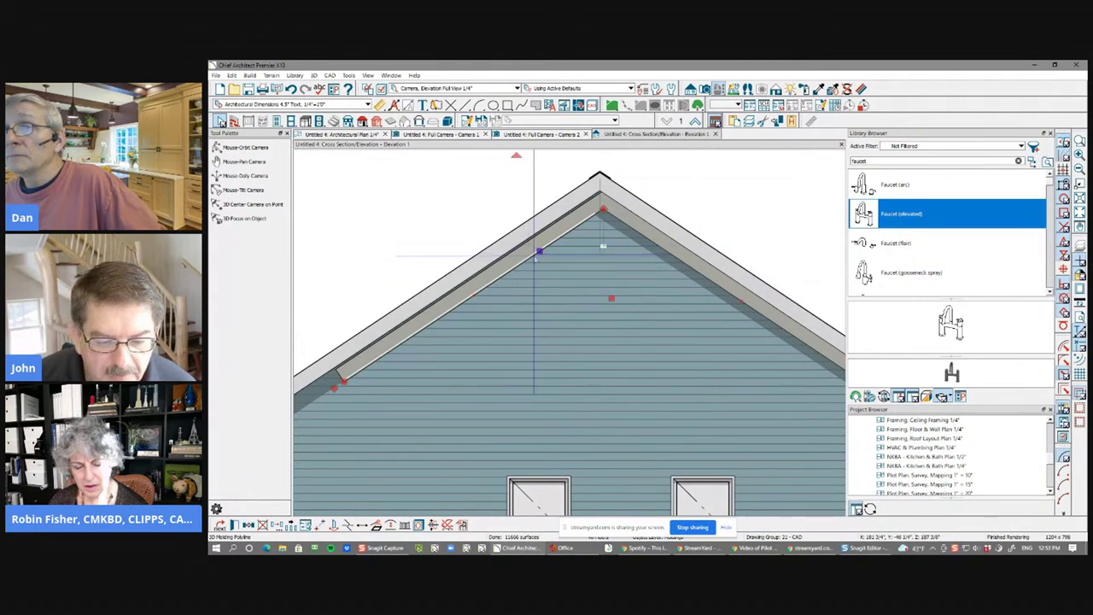
click(537, 248)
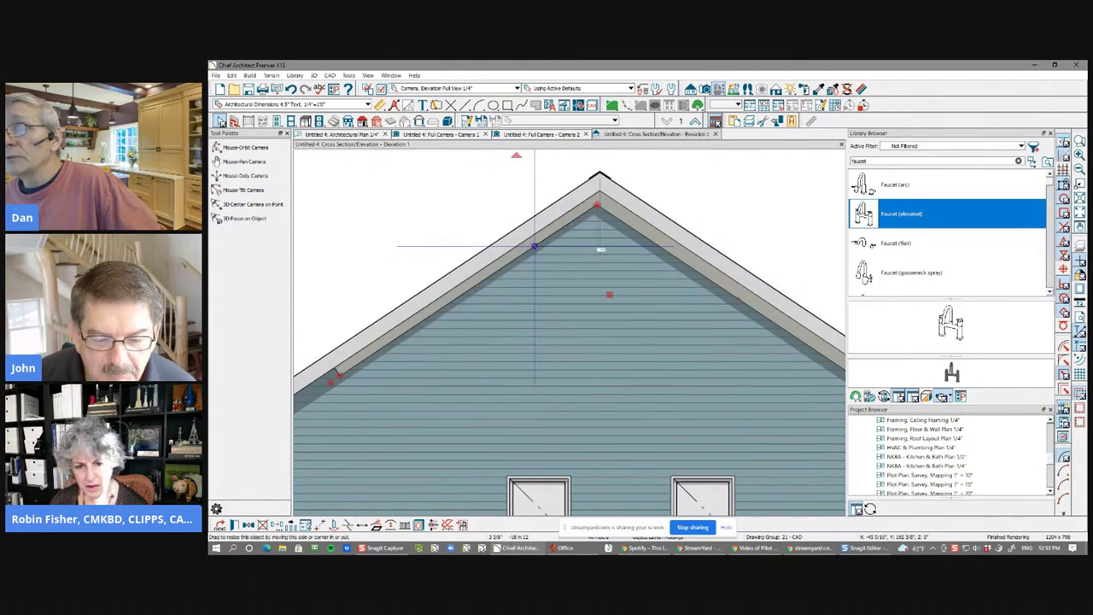
scroll(537, 248, down, 1)
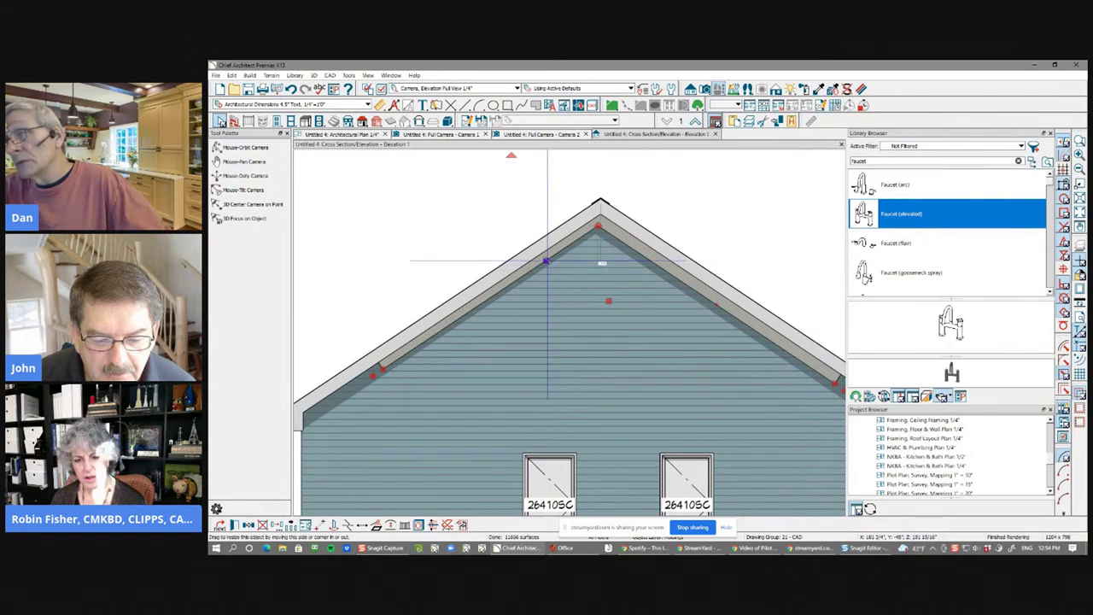
click(554, 270)
scroll(554, 270, down, 1)
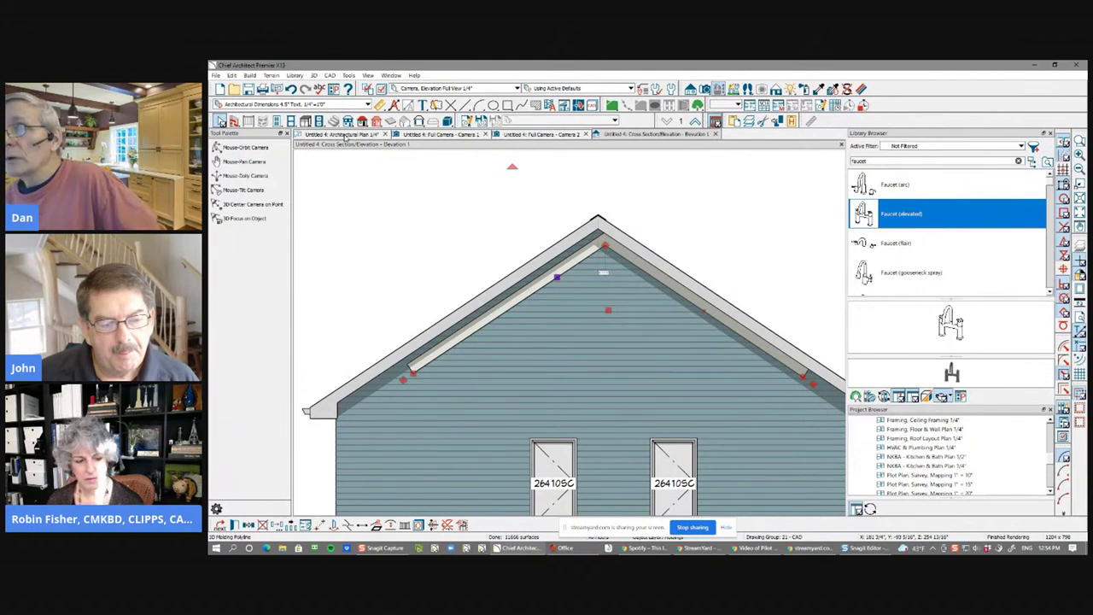
click(345, 134)
Step: Sketch a rectangular polyline just outside the LIVING AREA room's right wall
scroll(743, 322, up, 4)
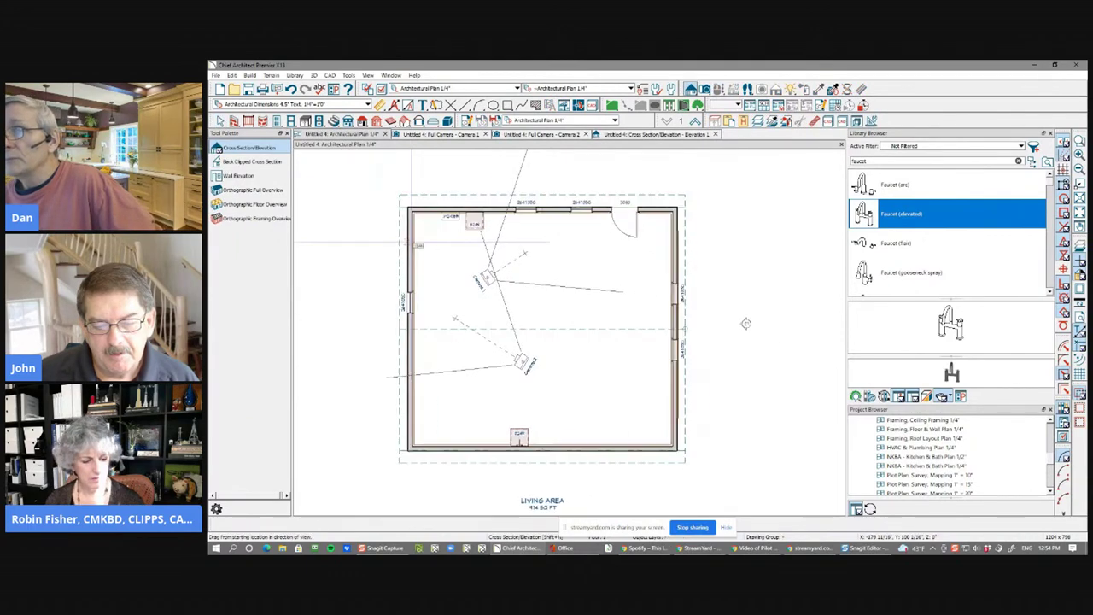
scroll(683, 321, down, 4)
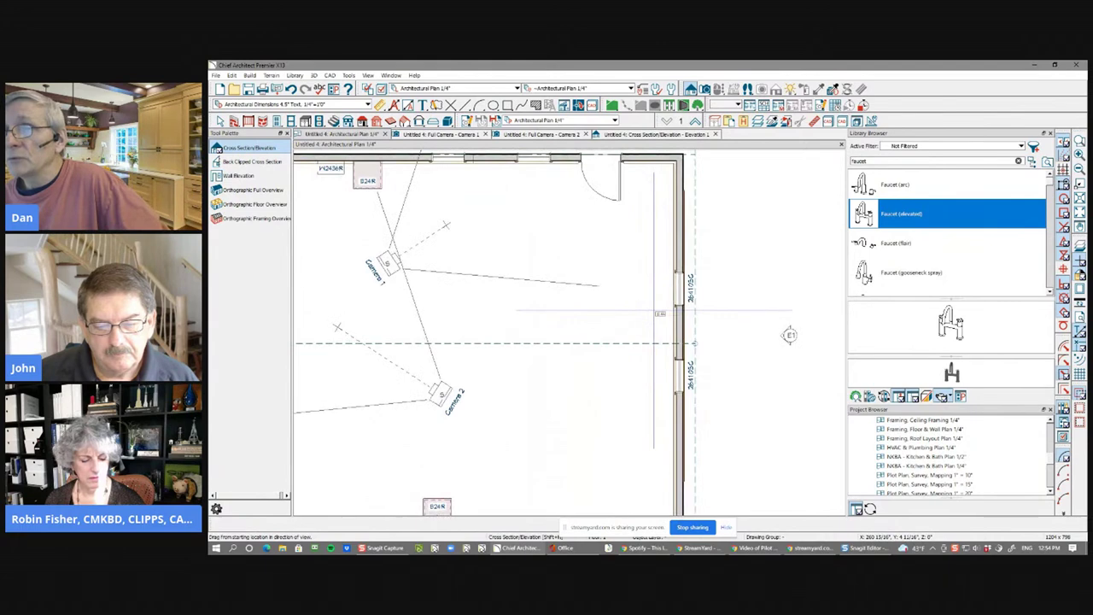
key(space)
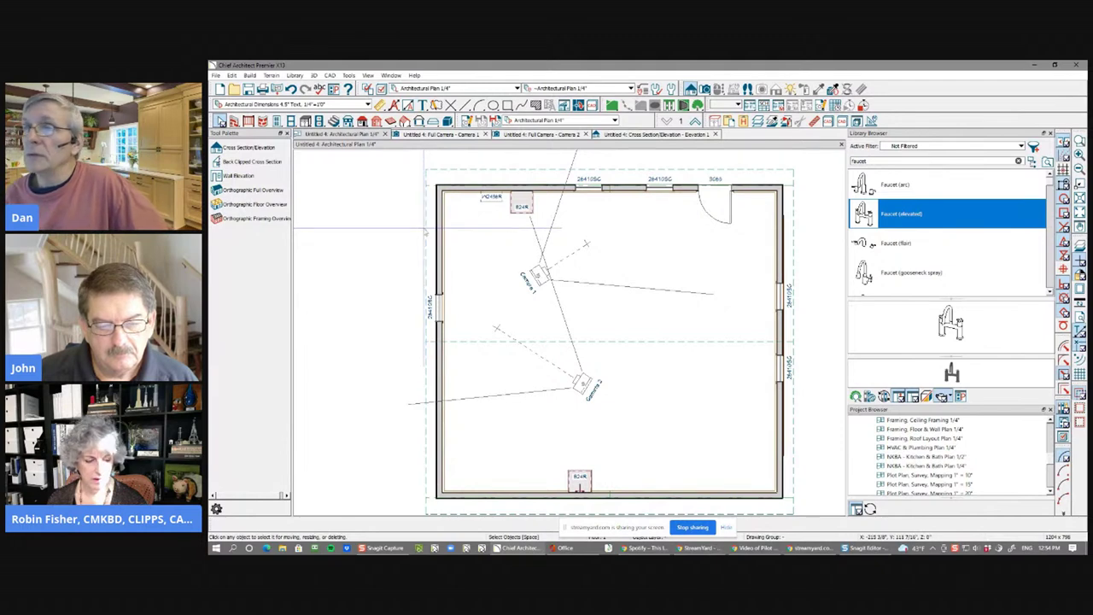
click(508, 104)
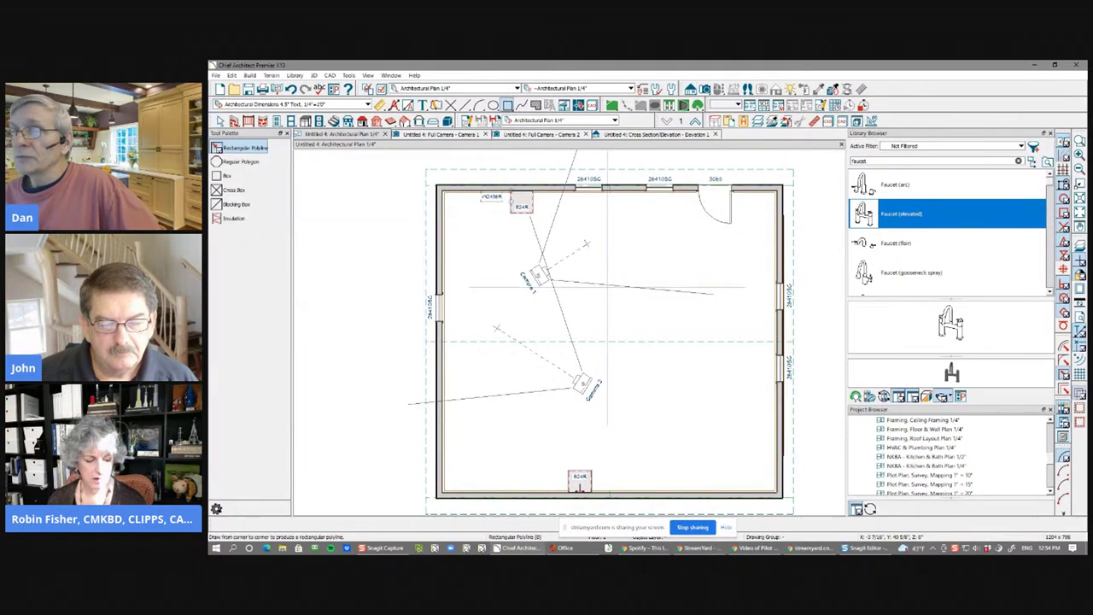
middle_drag(608, 342, 513, 341)
scroll(684, 316, down, 1)
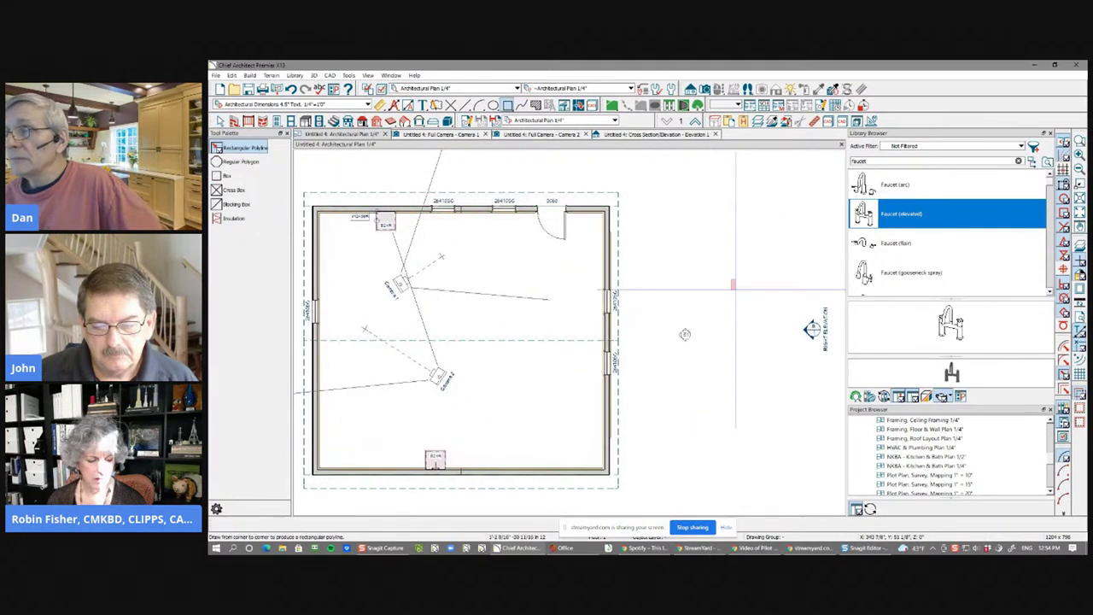
scroll(704, 269, up, 2)
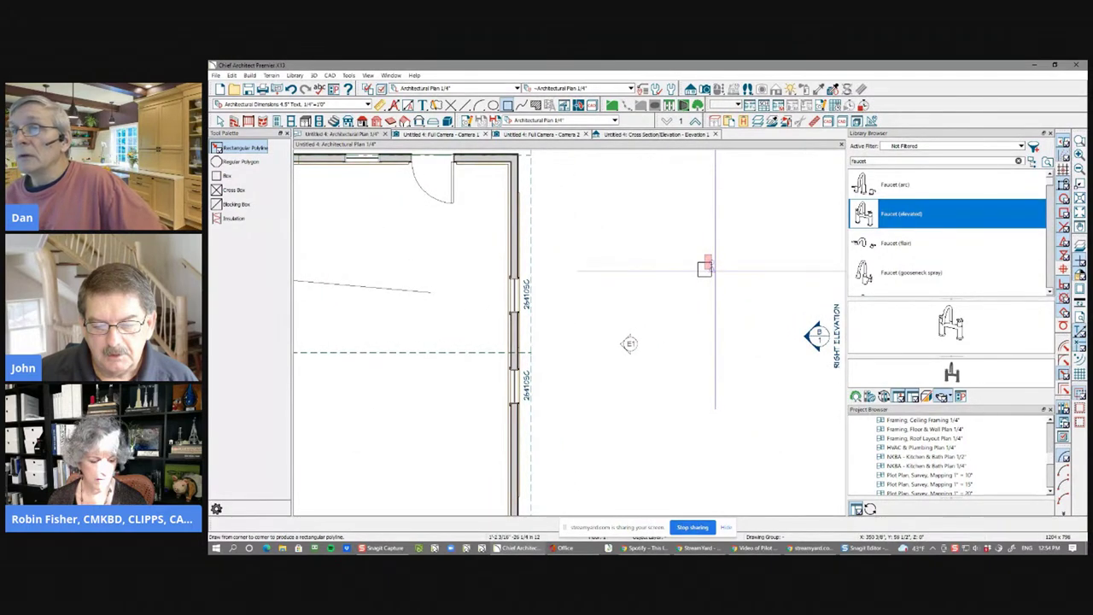
middle_drag(704, 266, 693, 275)
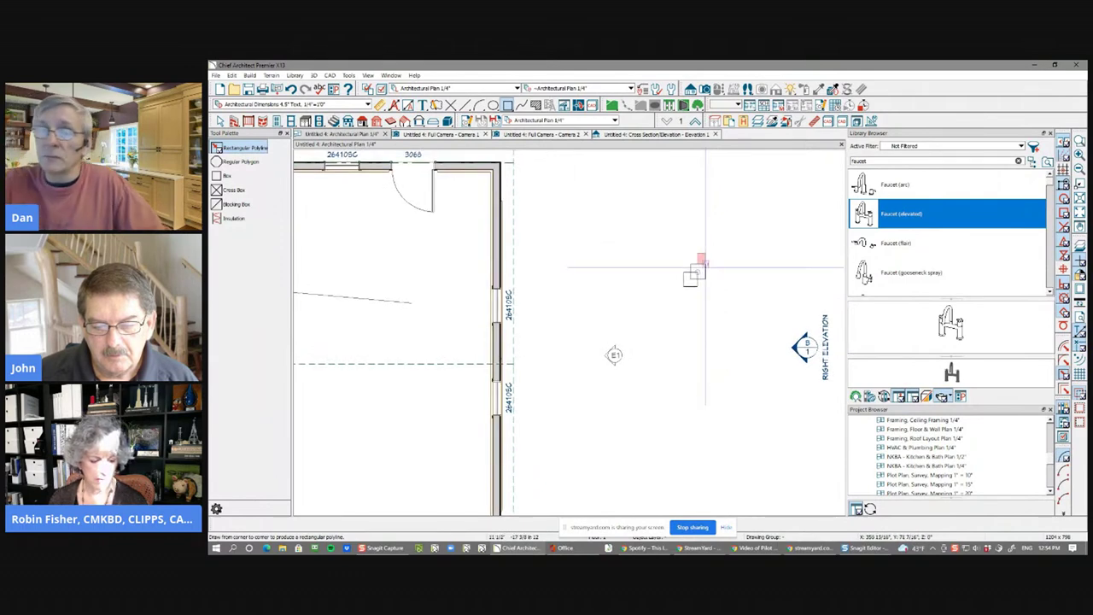
drag(705, 268, 719, 270)
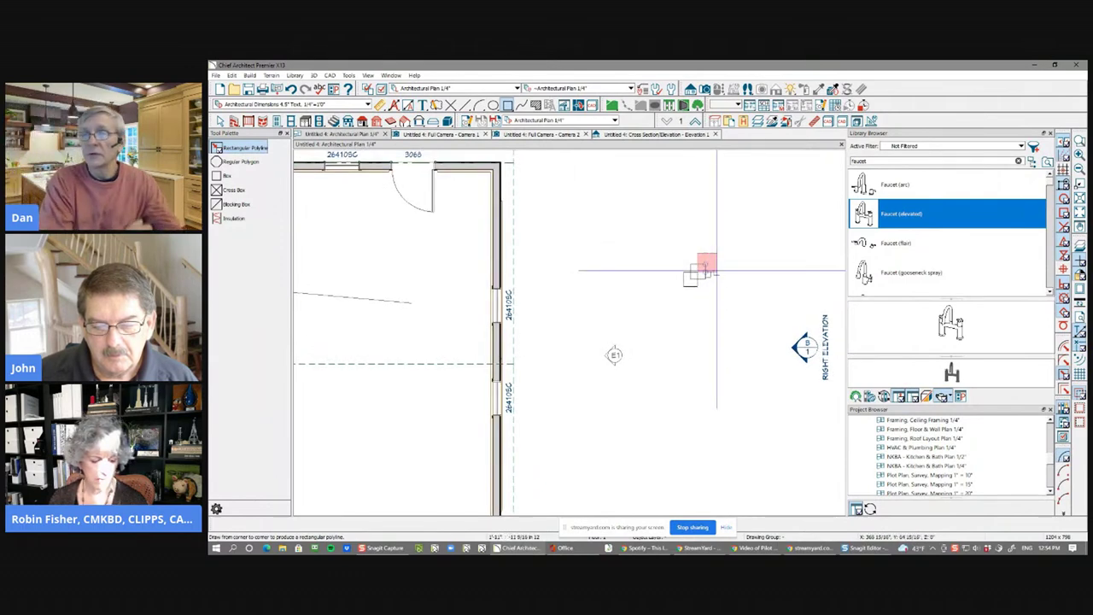
Step: Cancel the rectangle, zoom out, and select the room's molding polyline
key(Escape)
scroll(537, 265, down, 1)
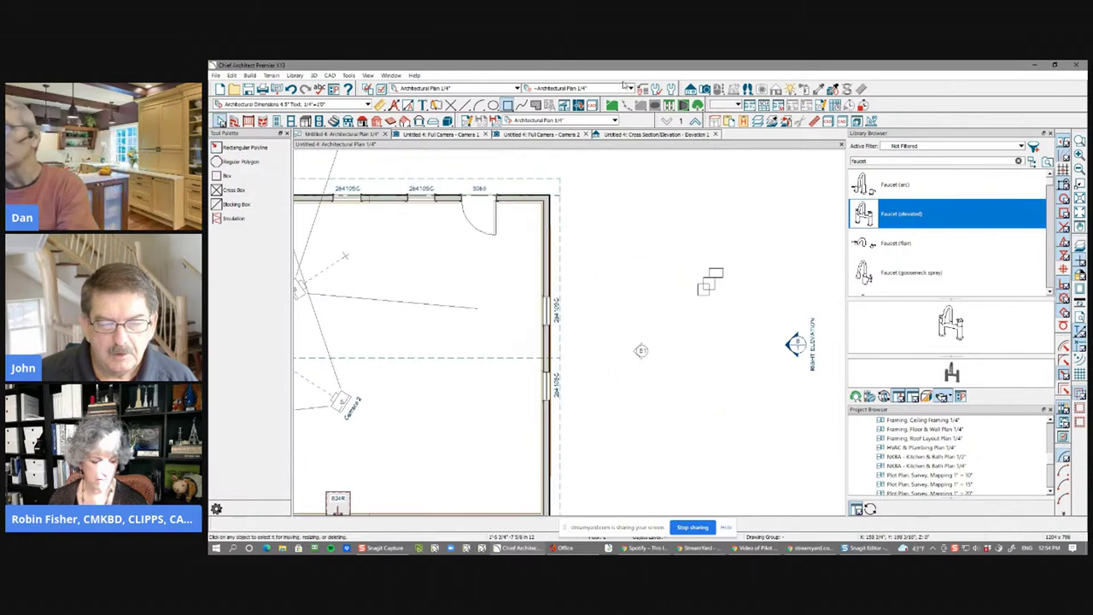
click(542, 257)
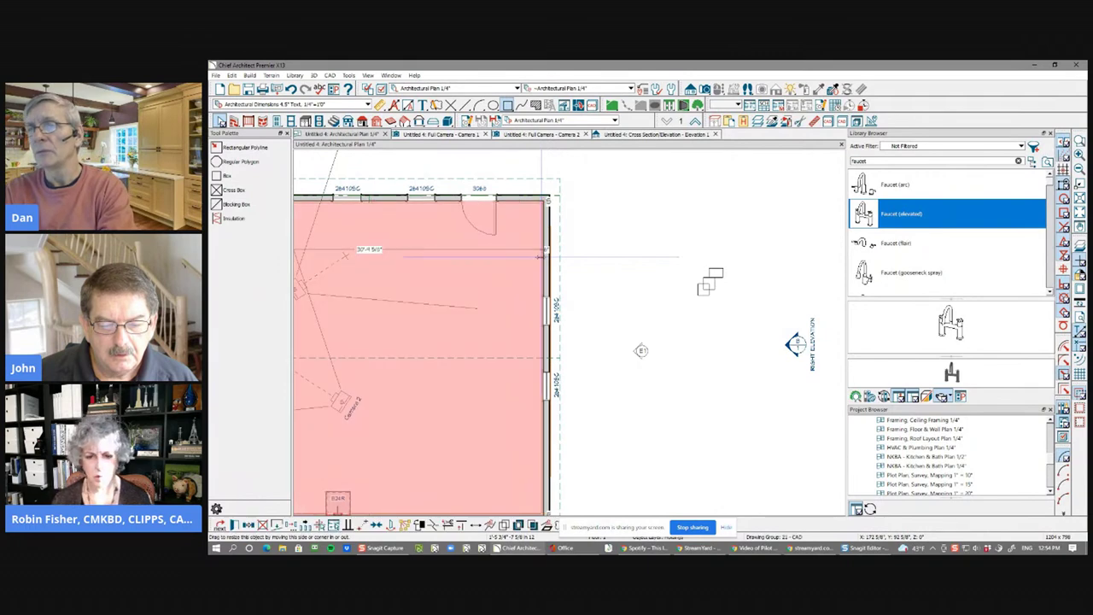
Step: Review the molding polyline's Moldings tab, accept it, and ready the Full Camera tool
double_click(542, 257)
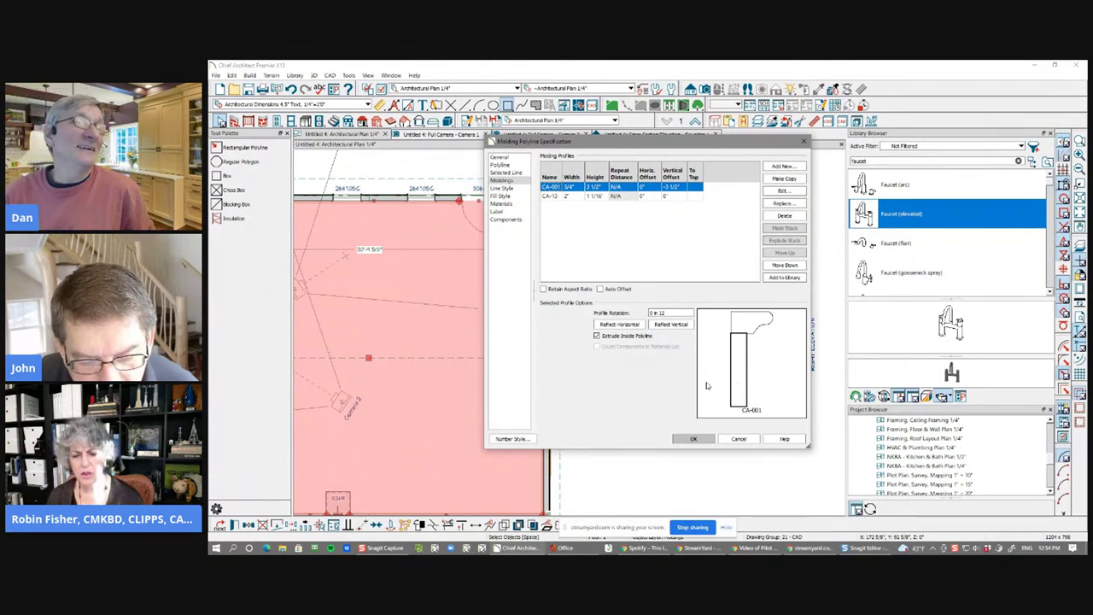
click(693, 438)
scroll(783, 299, down, 5)
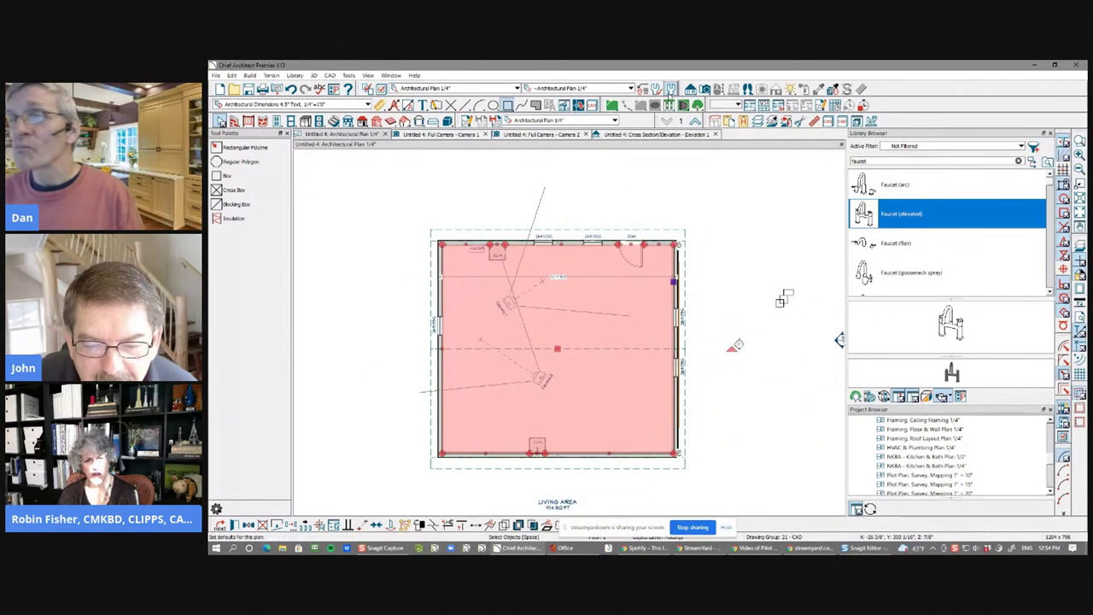
click(690, 89)
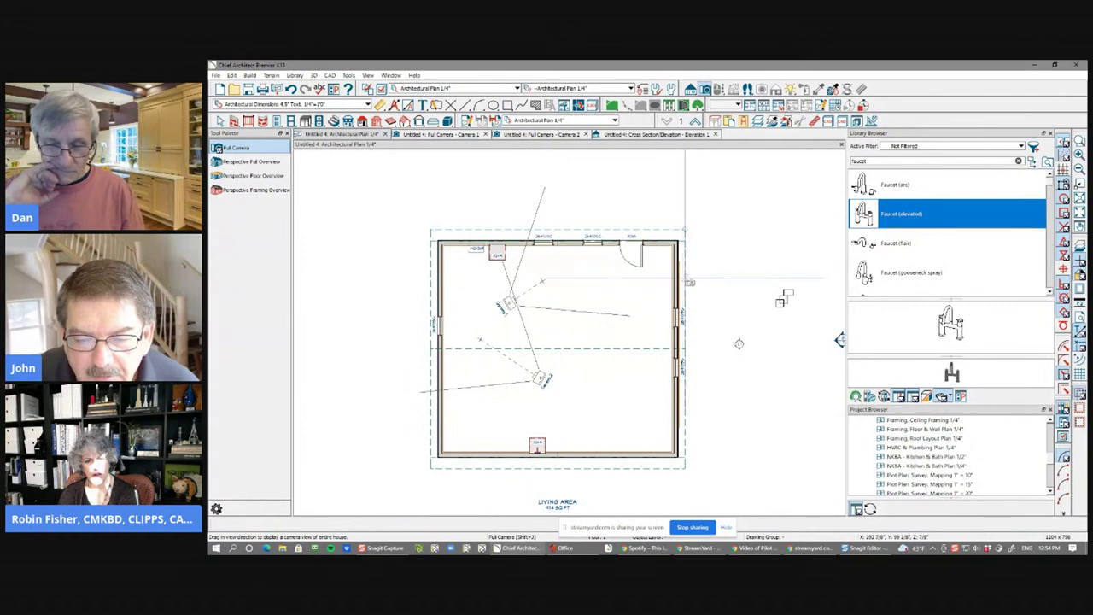
Step: Create Cross Section/Elevation 2 of the top wall, inspect its chair rail, and return to the plan
click(690, 89)
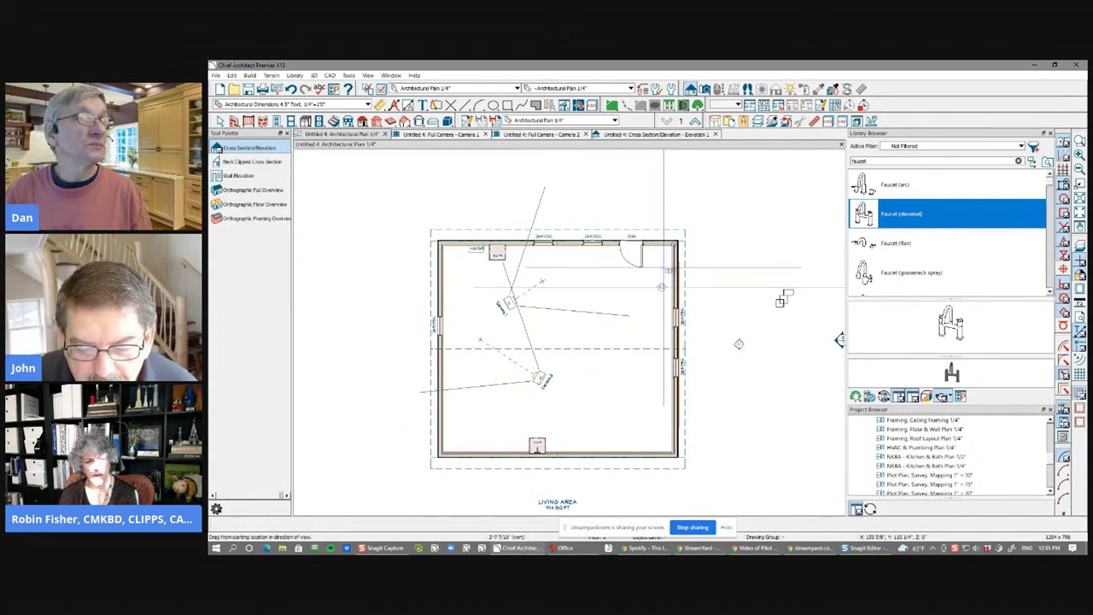
drag(662, 286, 662, 247)
scroll(564, 233, up, 5)
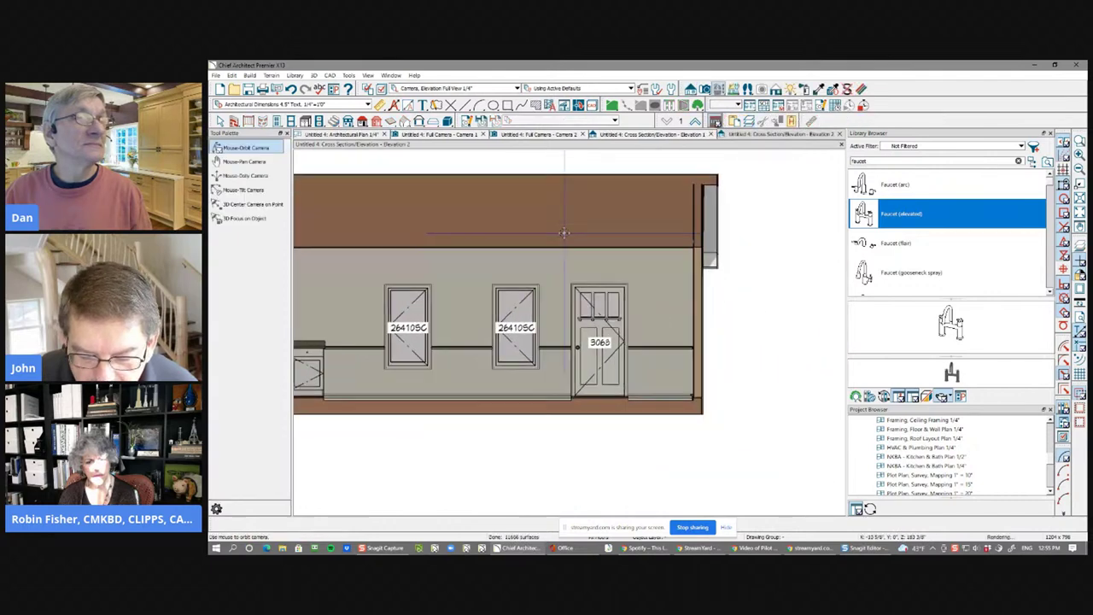
scroll(564, 232, up, 6)
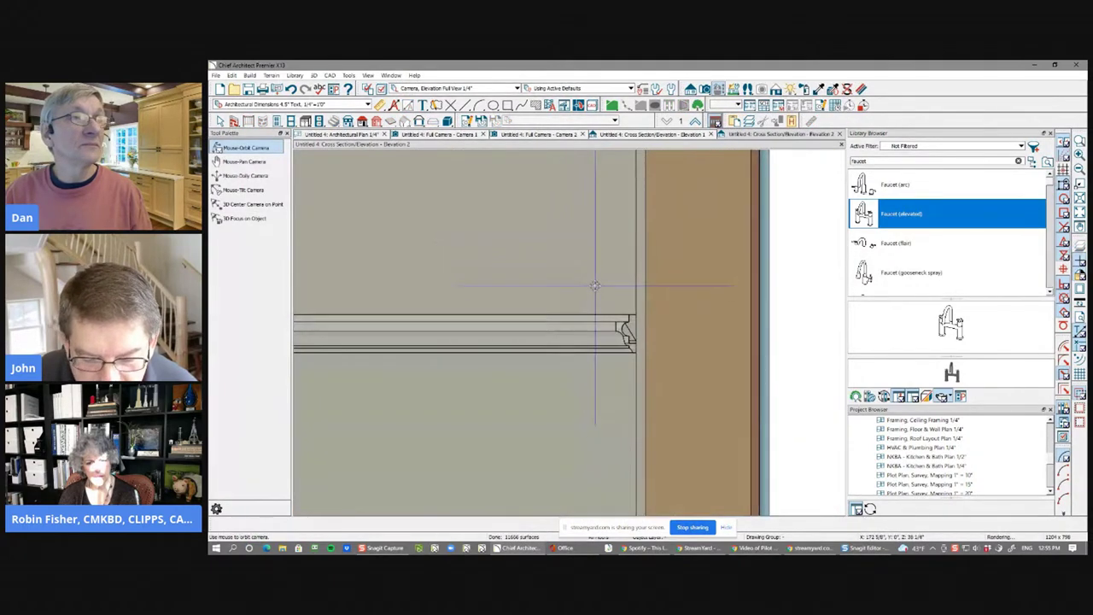
scroll(592, 327, down, 8)
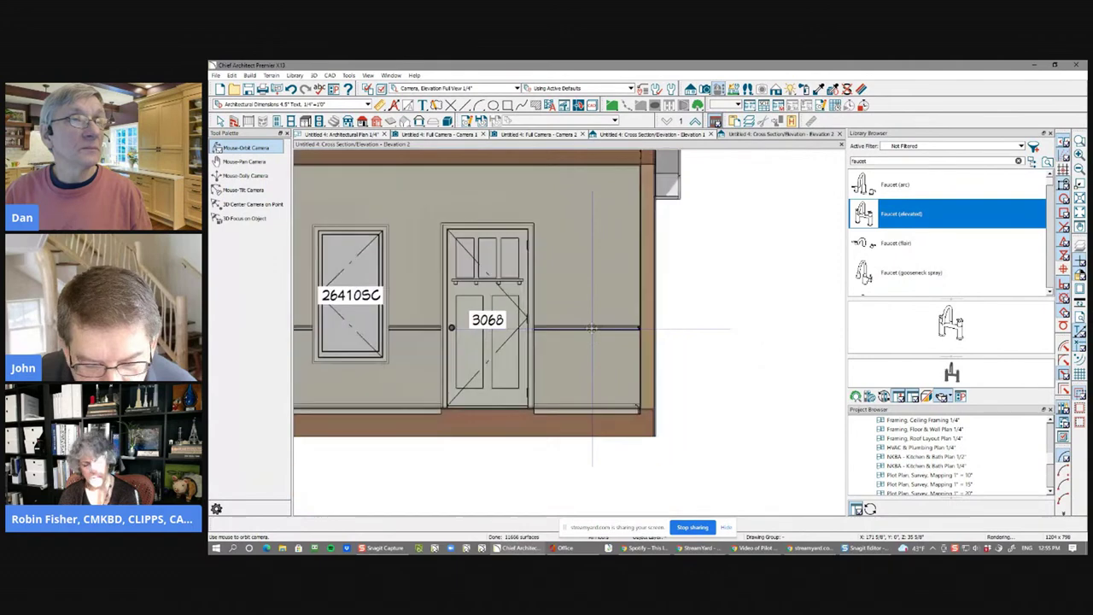
scroll(593, 327, down, 8)
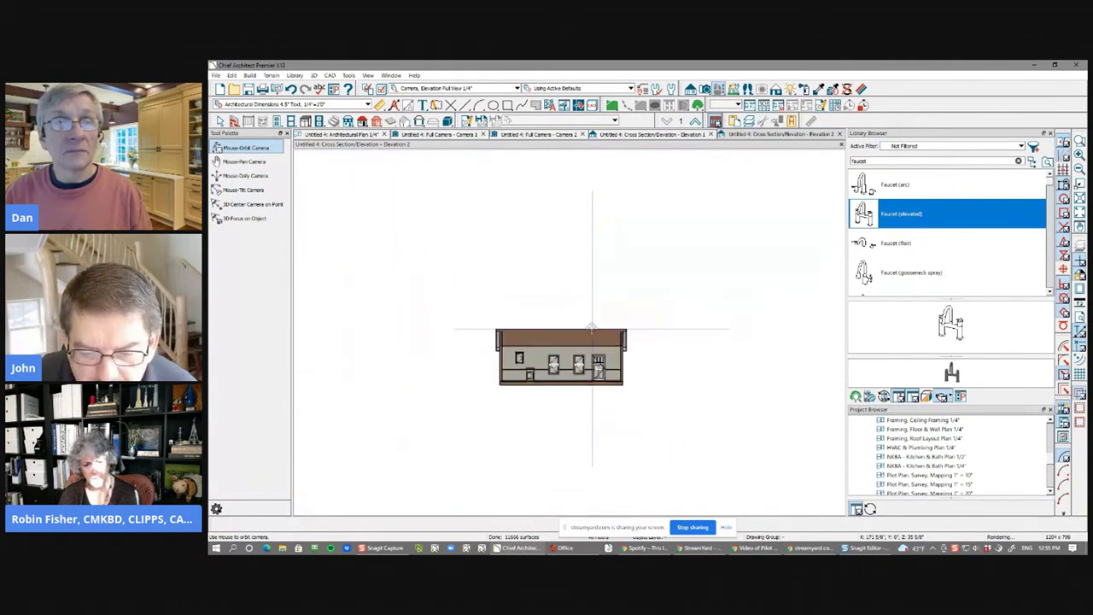
key(Escape)
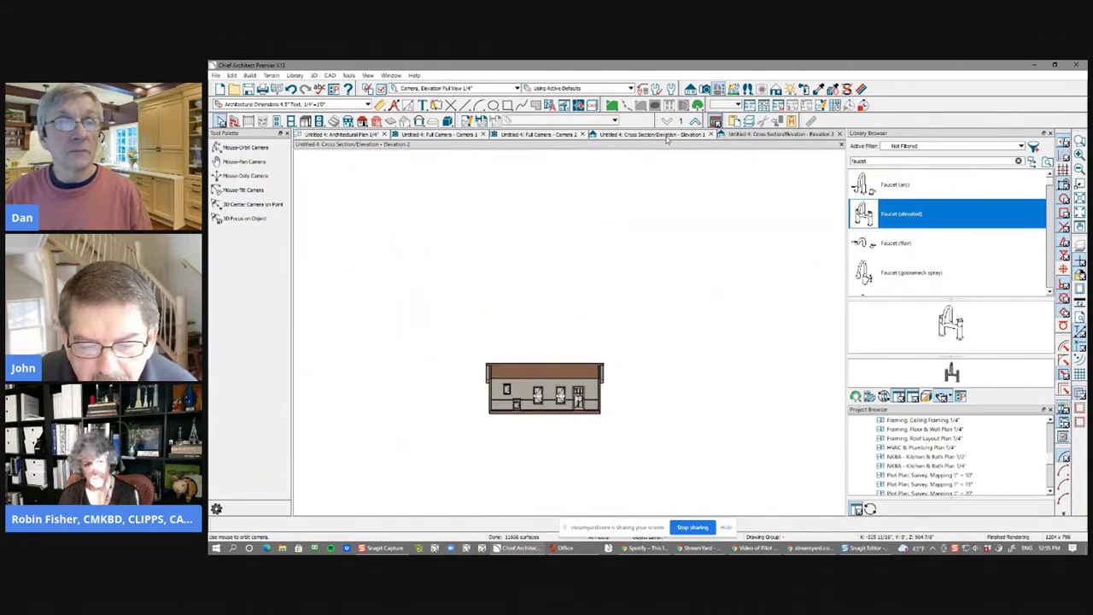
click(359, 138)
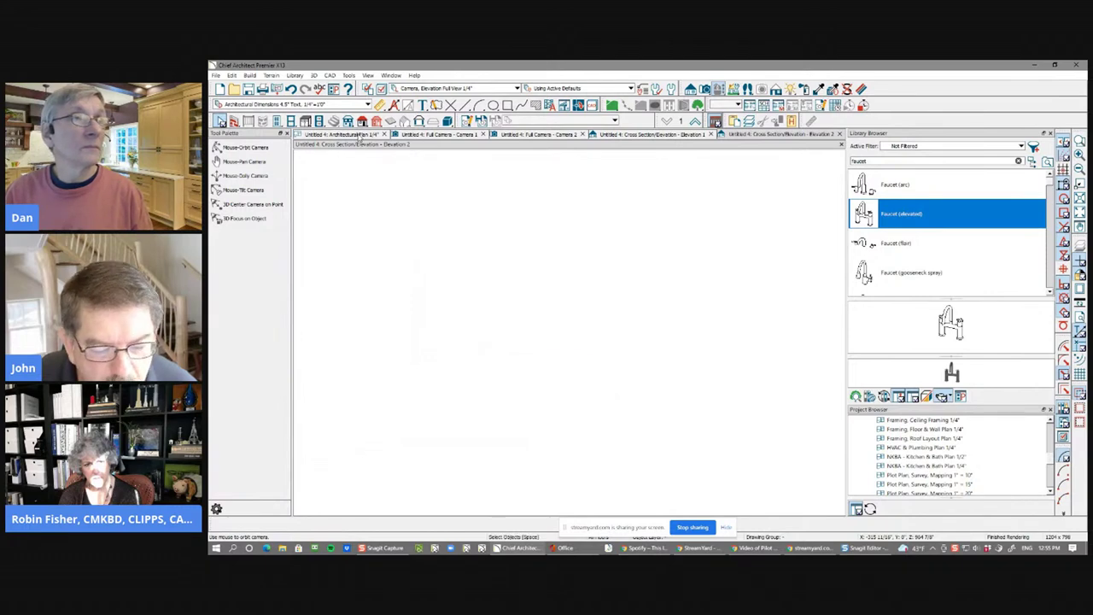
scroll(487, 282, up, 5)
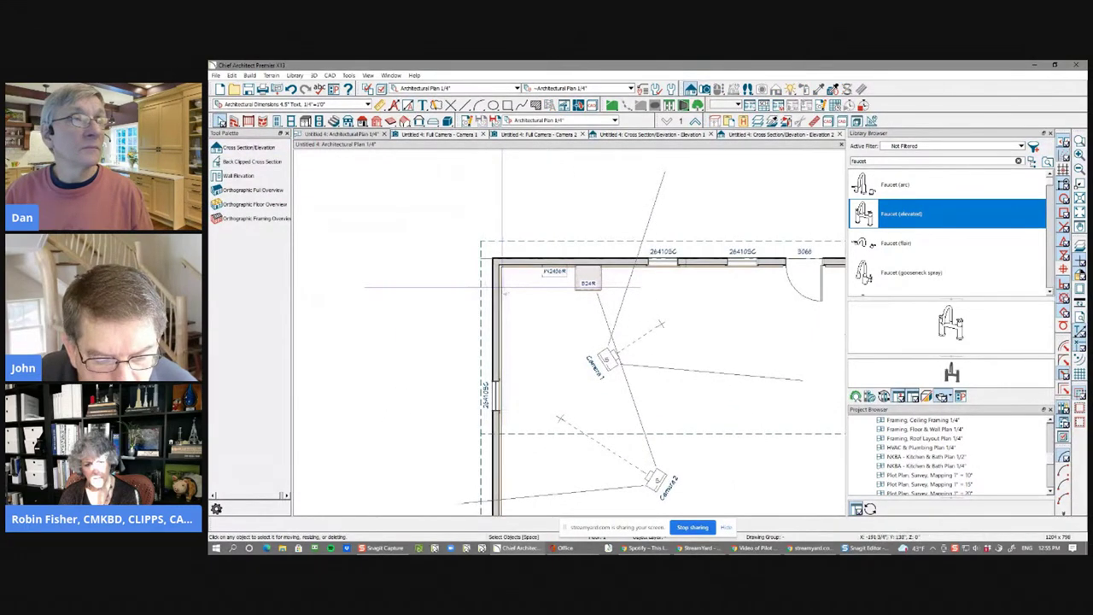
Step: Add Cross Section/Elevation 3 looking at the north wall, inspect the molding, and return to the plan
click(499, 287)
key(Escape)
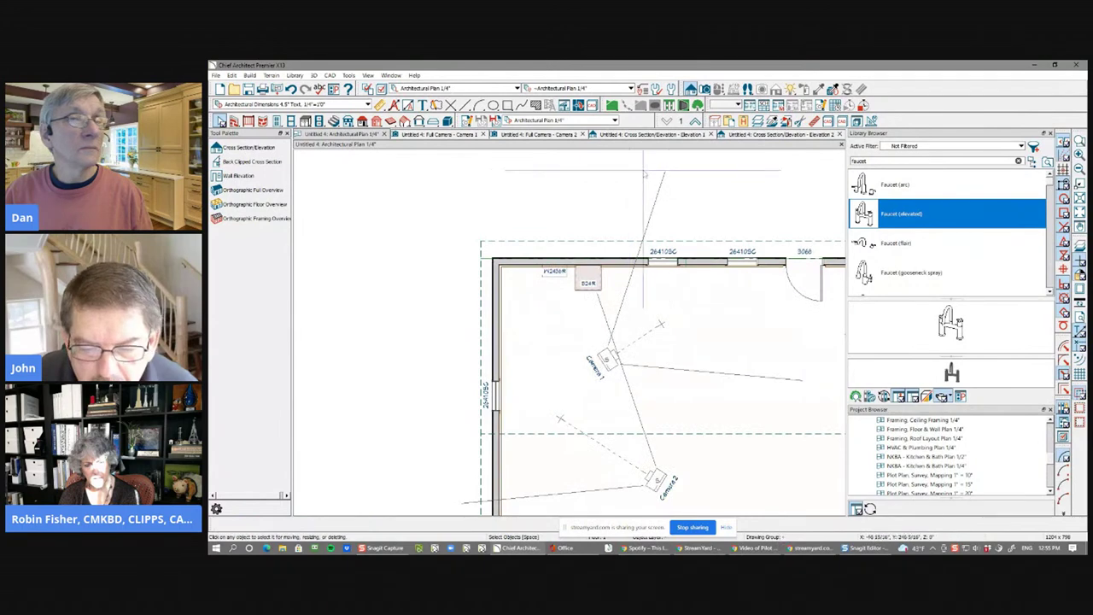
scroll(574, 227, down, 2)
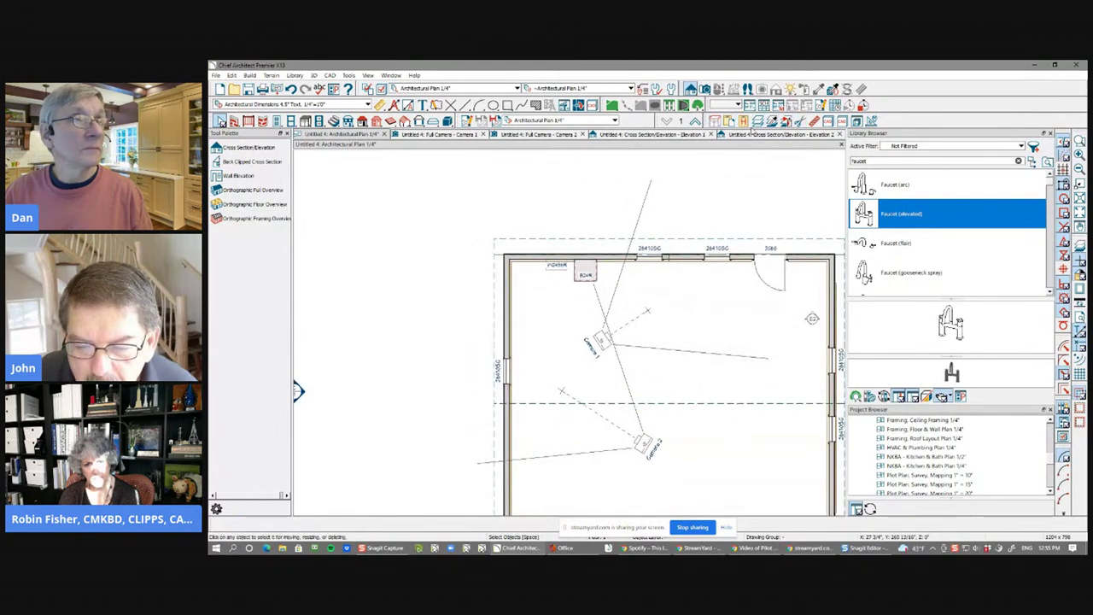
click(248, 146)
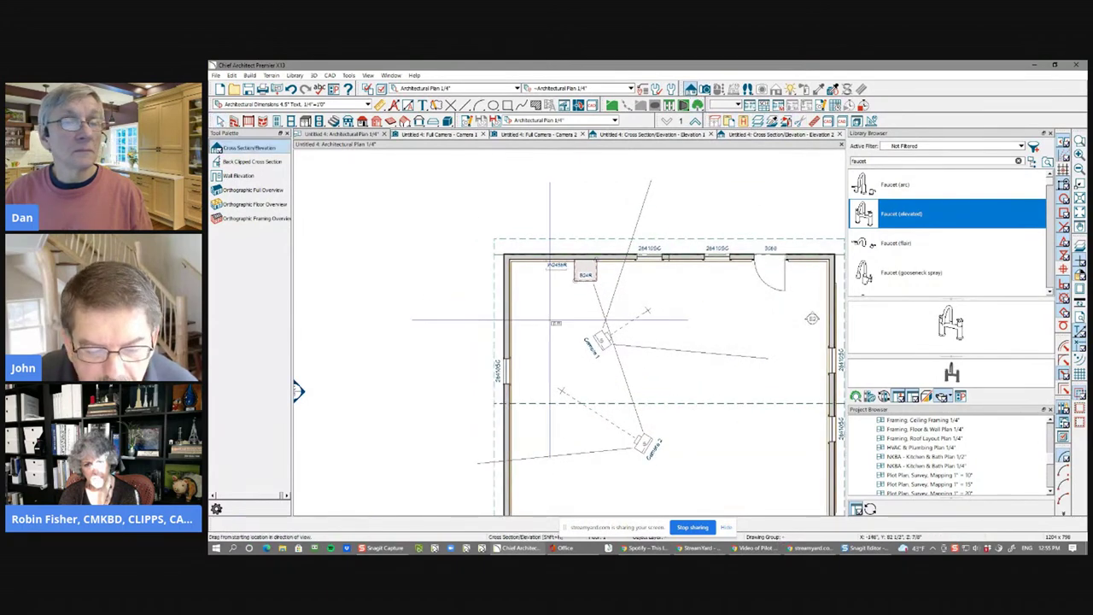
drag(555, 283, 555, 256)
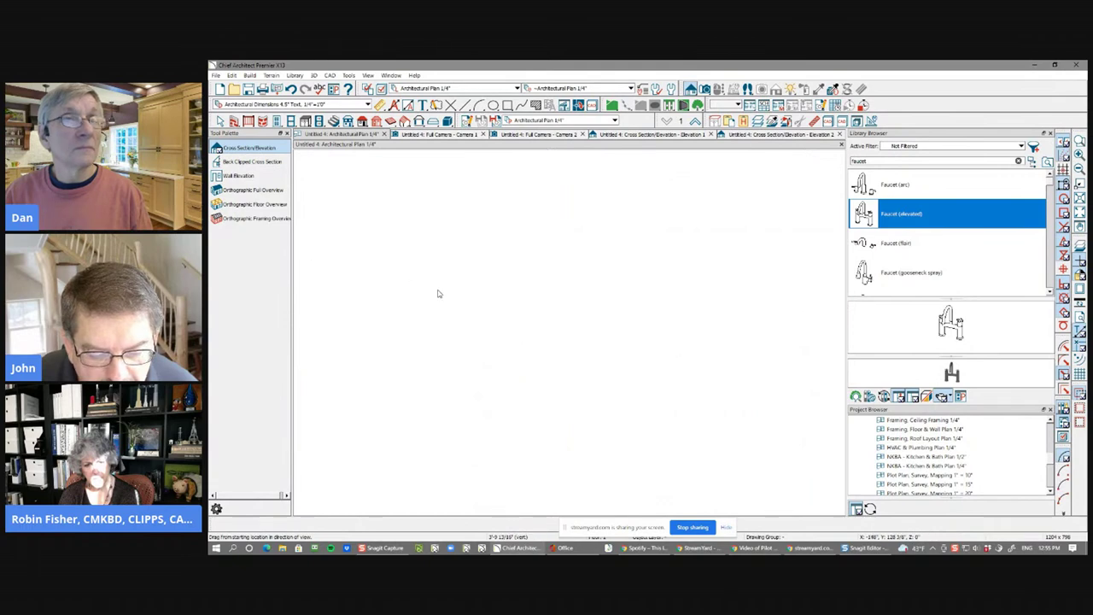
scroll(437, 289, up, 6)
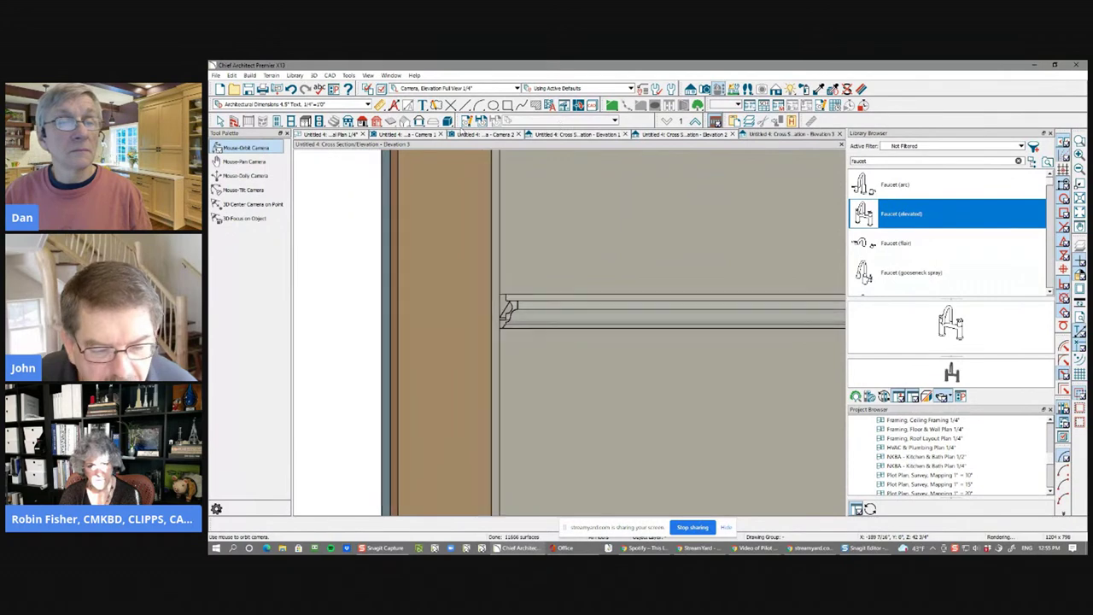
click(245, 147)
click(329, 134)
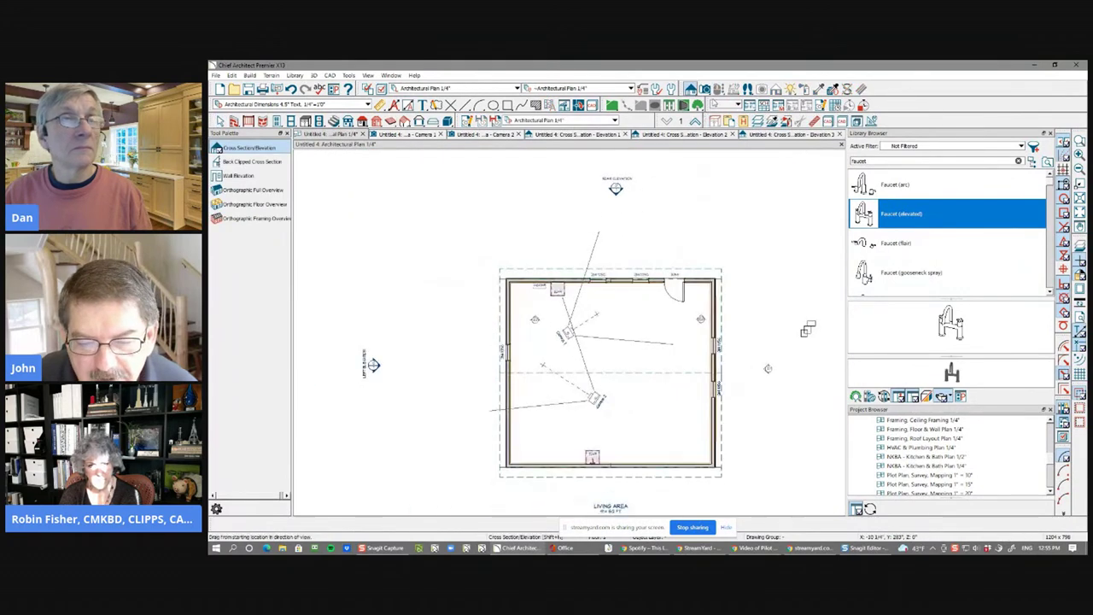
Step: Cut a back-clipped Cross Section 1 vertically through the LIVING AREA room, then return to the plan
click(249, 161)
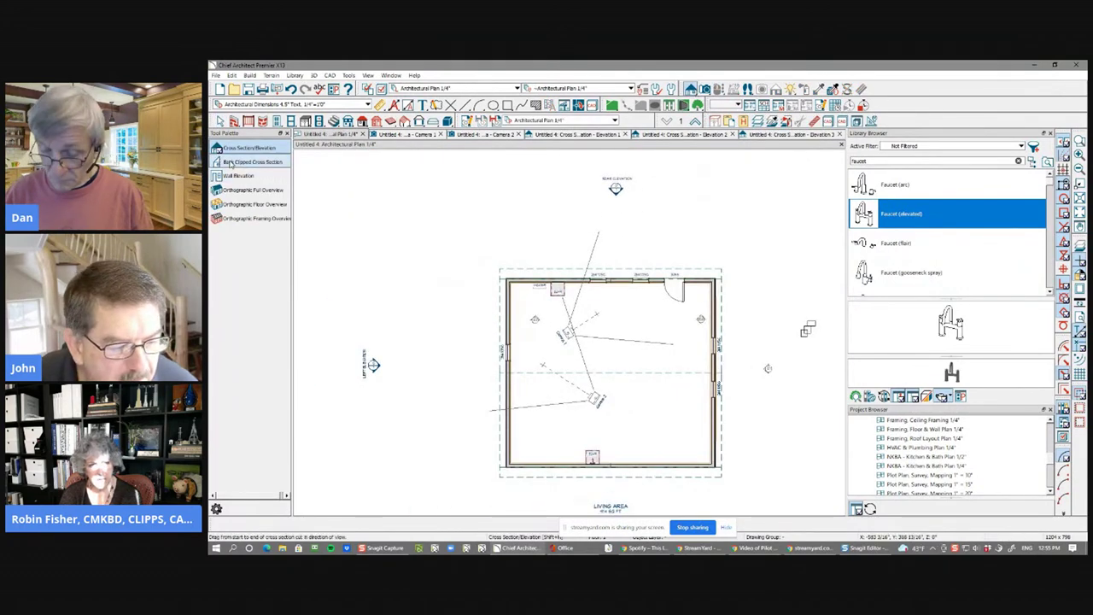
drag(518, 321, 517, 299)
drag(516, 163, 516, 162)
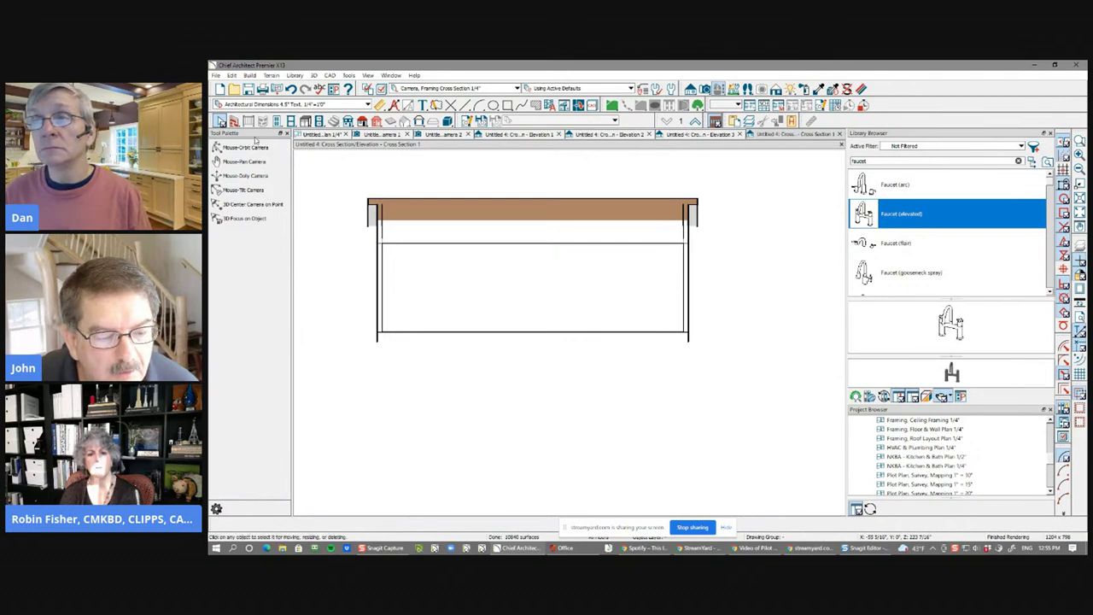
click(319, 134)
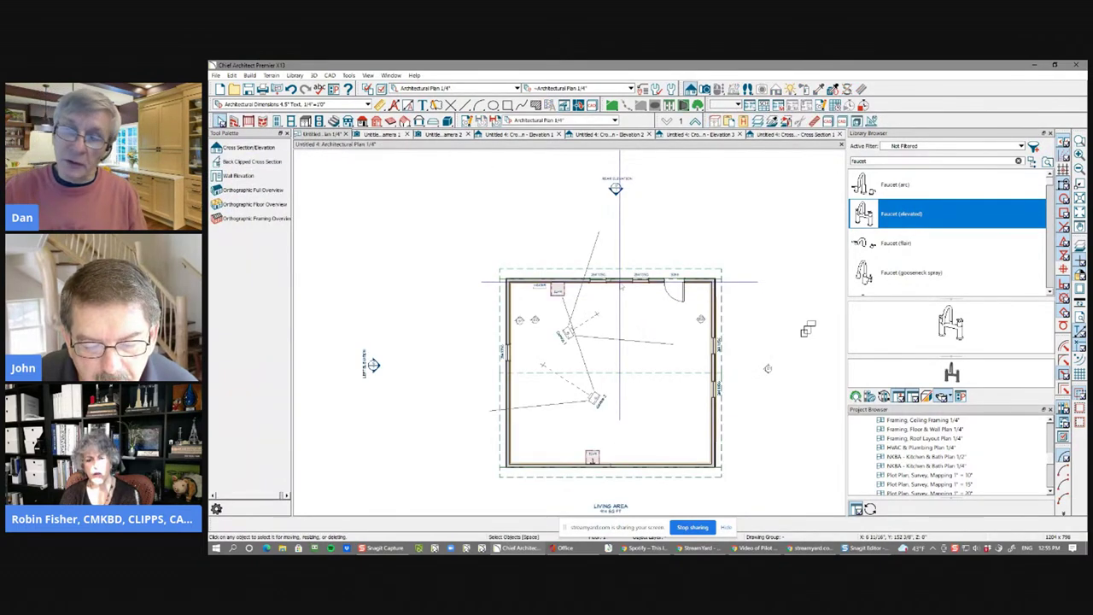
Step: Stack the CA-001 and CA-13 profiles into a 2" by 3 1/2" Stacked Molding and add it to the library
double_click(622, 292)
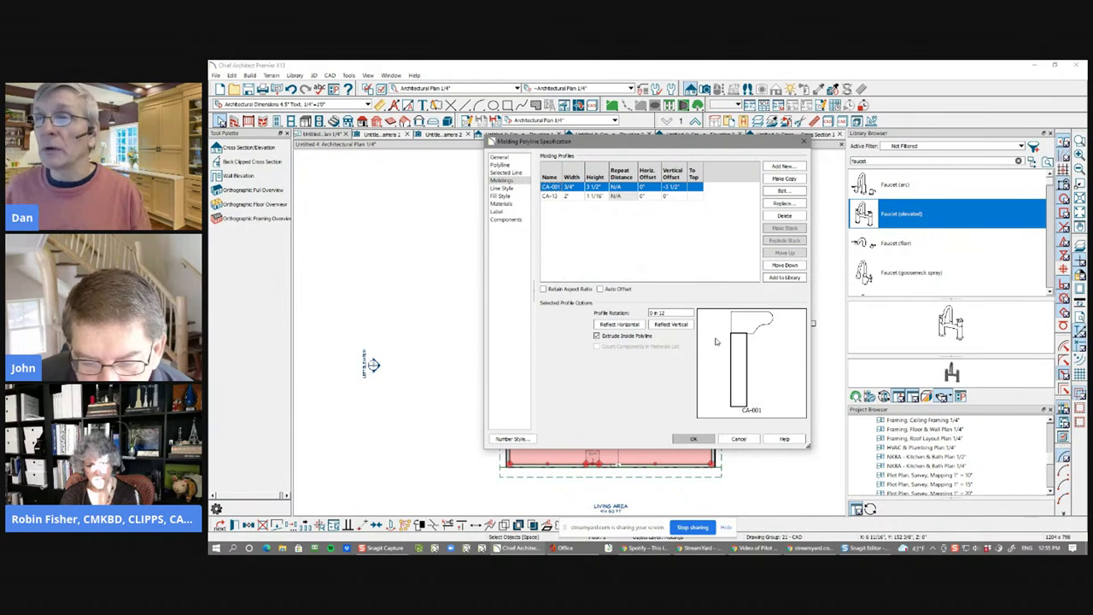
click(792, 280)
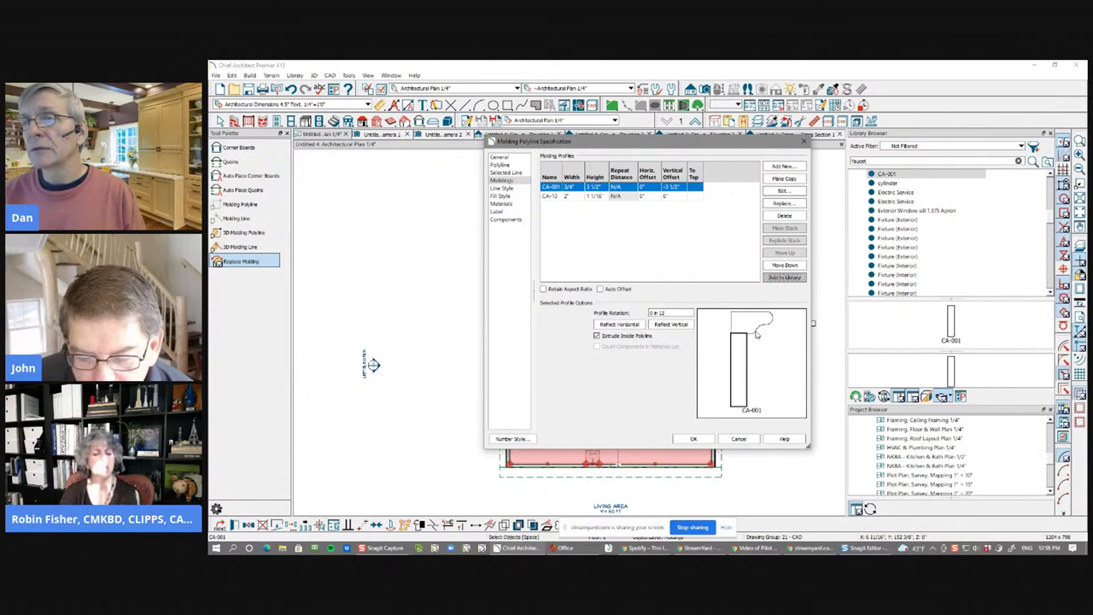
shift+click(692, 198)
click(784, 278)
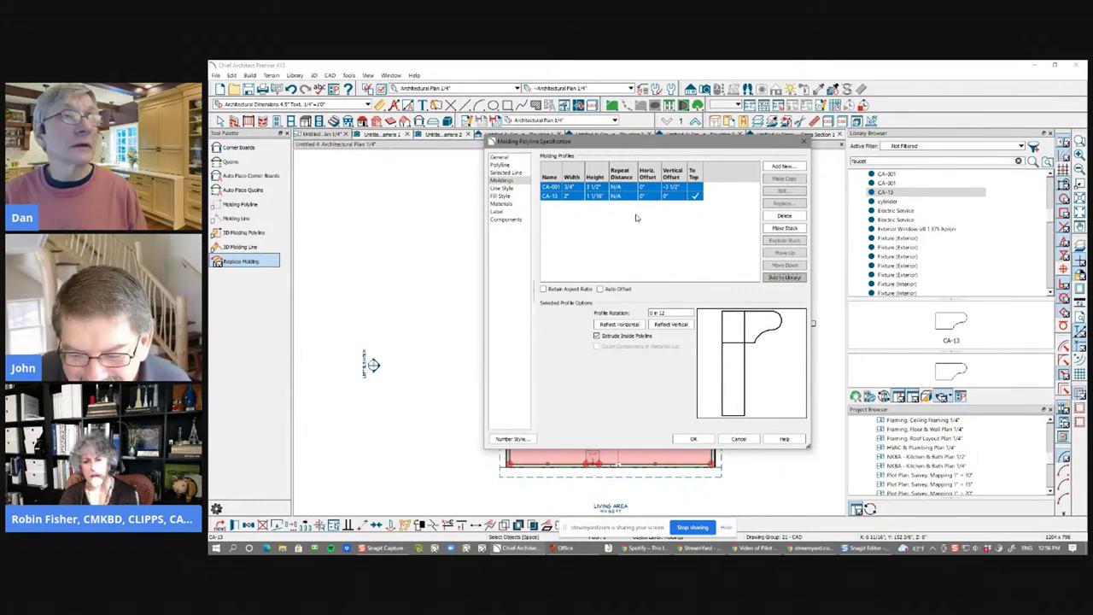
click(792, 283)
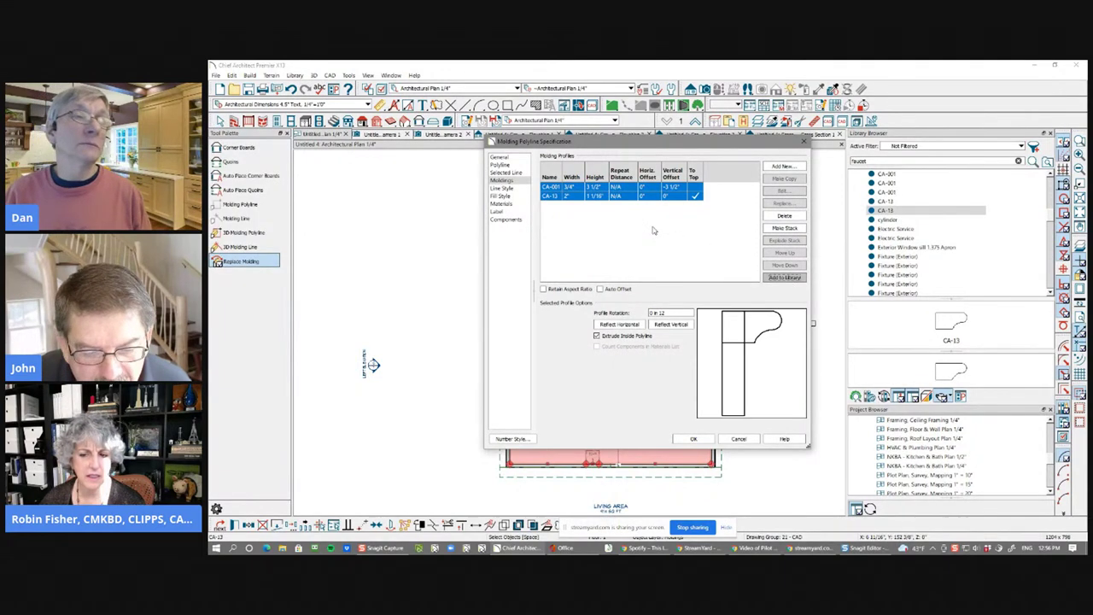
click(784, 228)
click(766, 279)
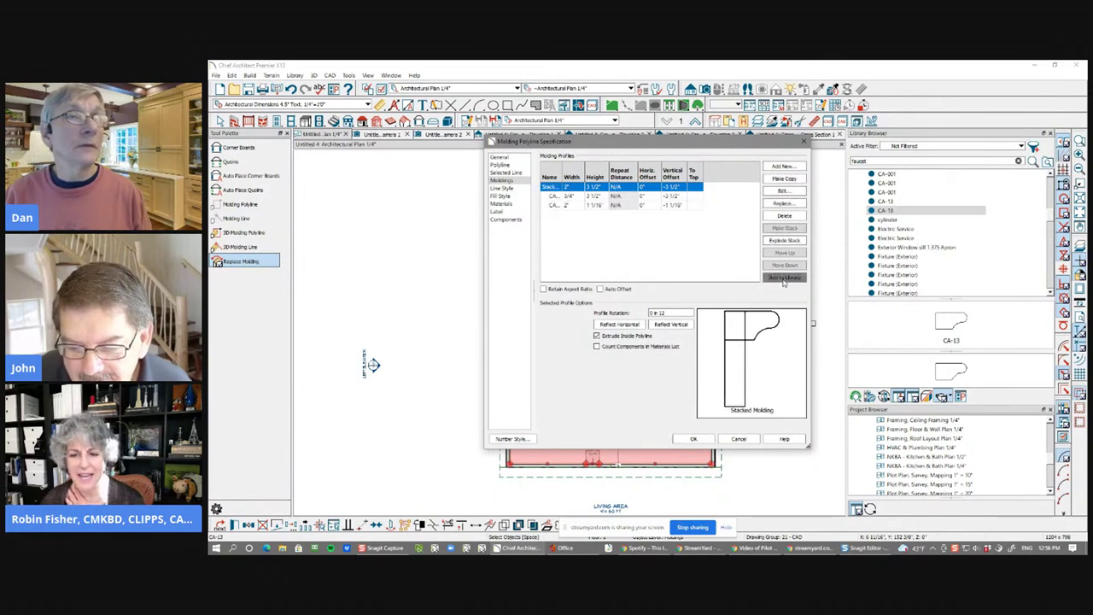
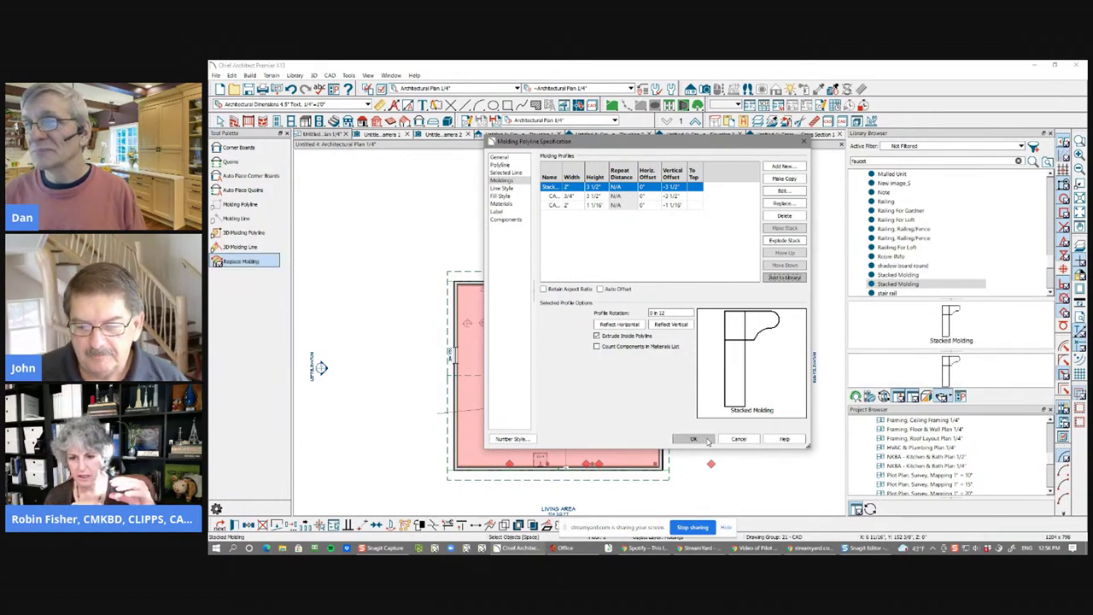
Step: Accept the molding polyline settings and zoom in on the three overlapping squares beside the plan
click(694, 439)
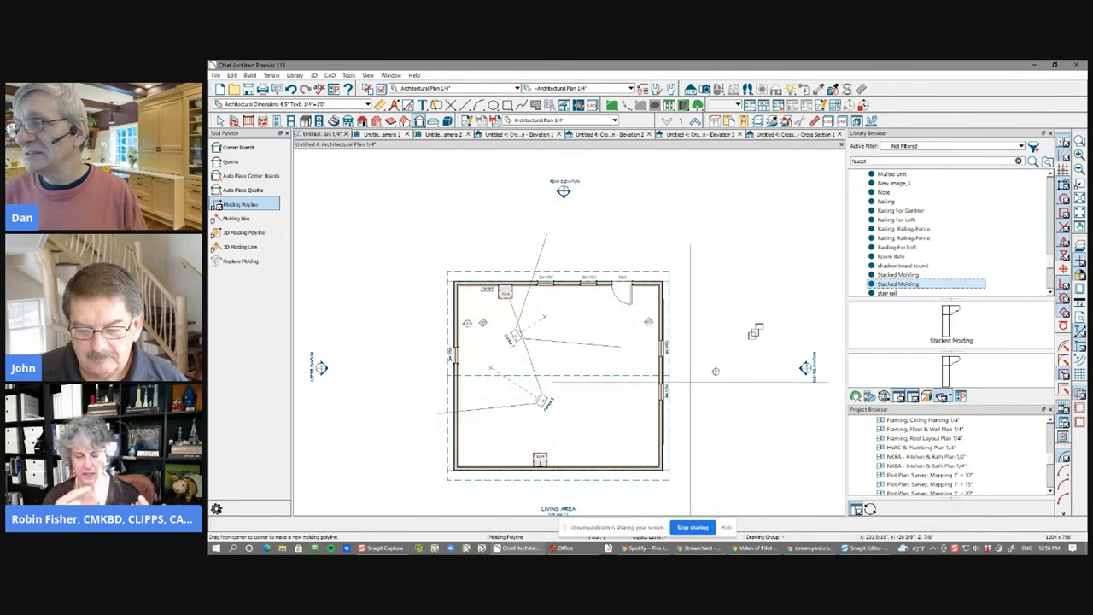
scroll(715, 361, up, 3)
scroll(715, 361, up, 2)
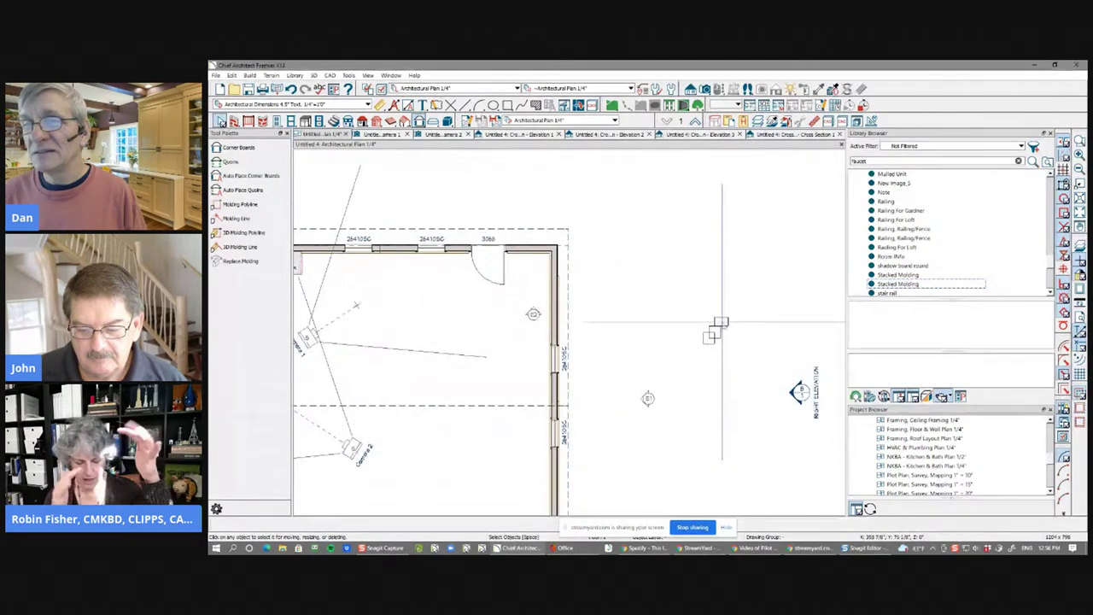
click(726, 330)
scroll(724, 333, up, 3)
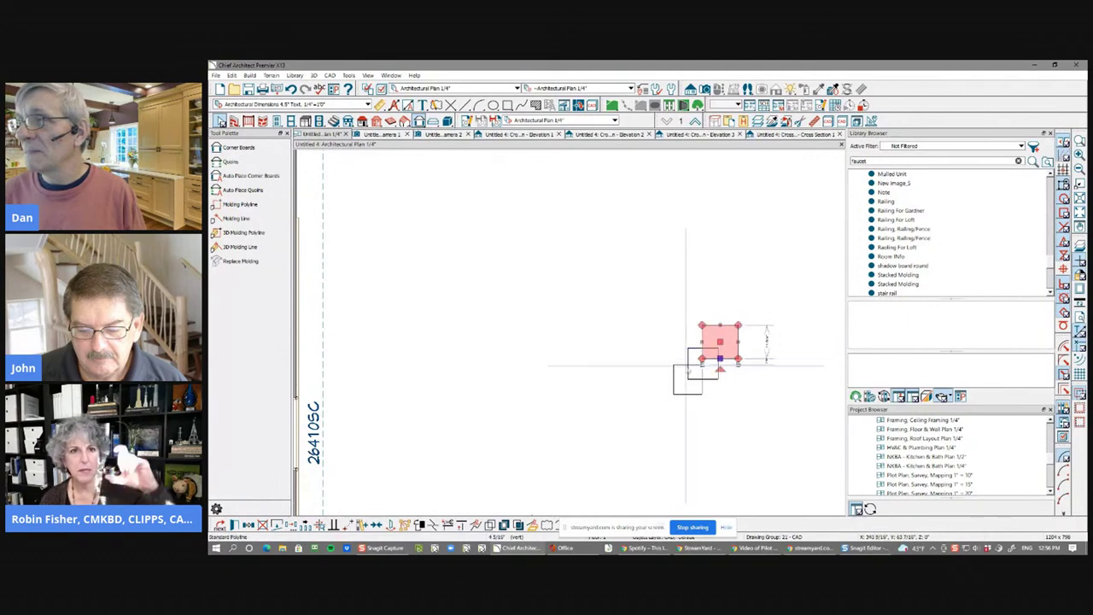
click(646, 382)
scroll(647, 382, down, 1)
scroll(647, 382, down, 1)
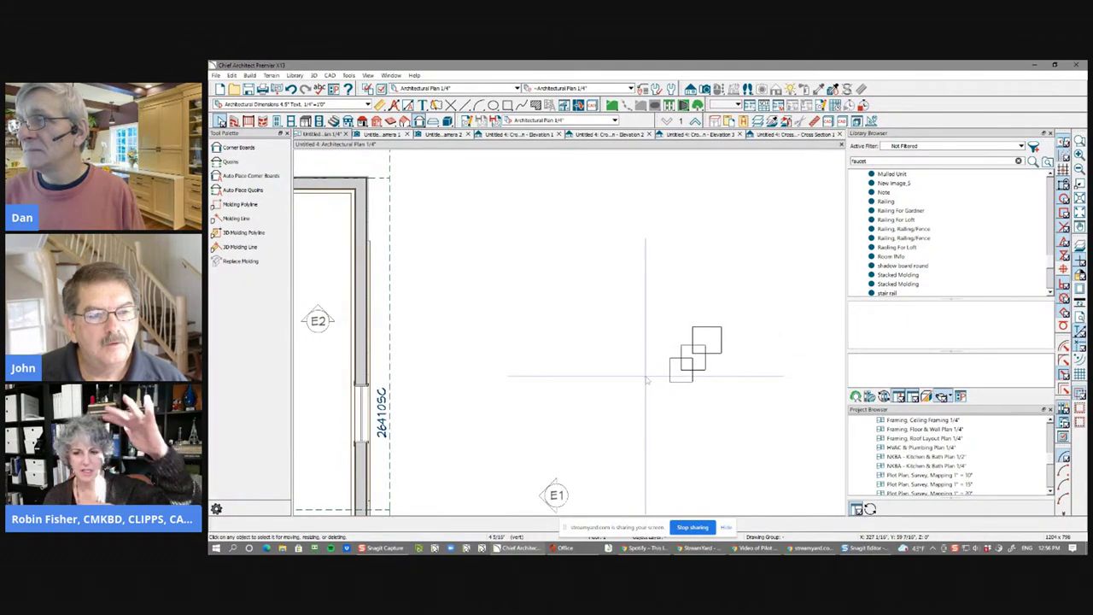
scroll(674, 380, up, 3)
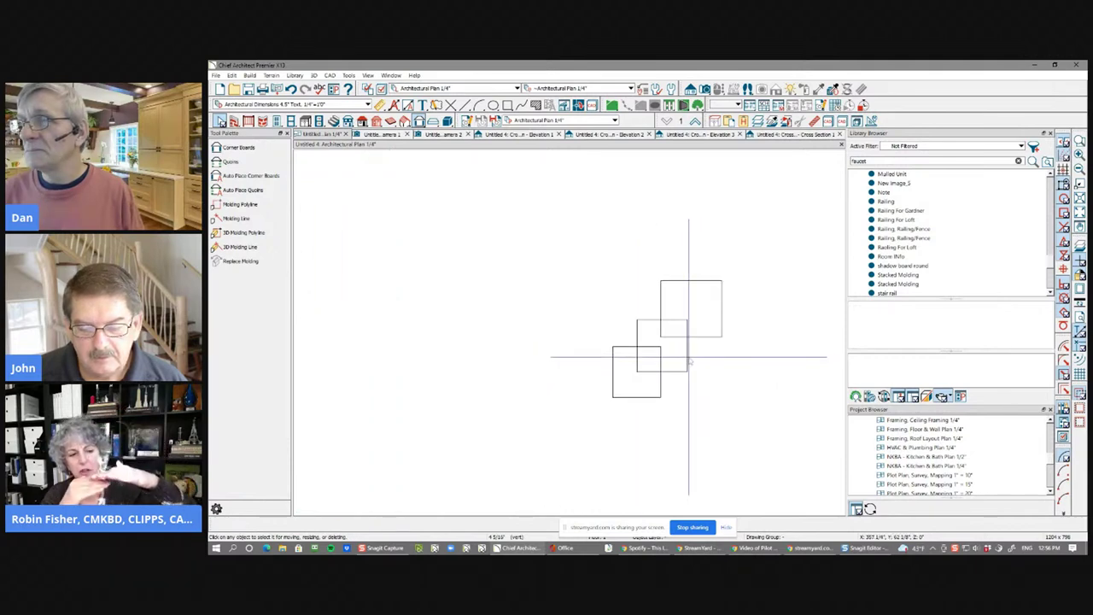
Step: Resize the middle square by its corner and curve one edge into an arc with Change Line/Arc
click(689, 381)
drag(689, 381, 671, 358)
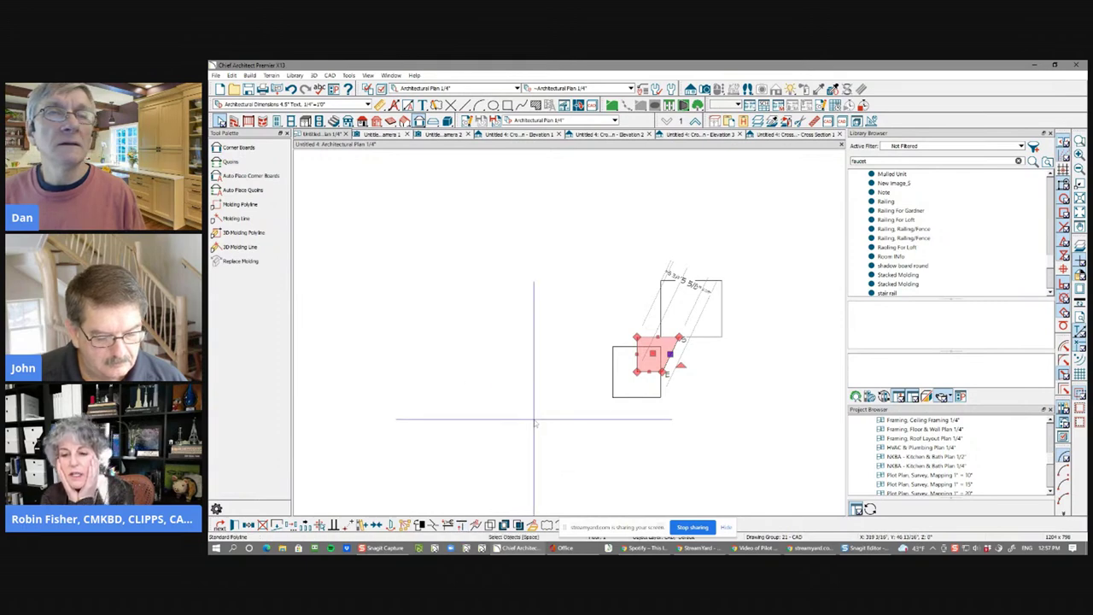
click(731, 535)
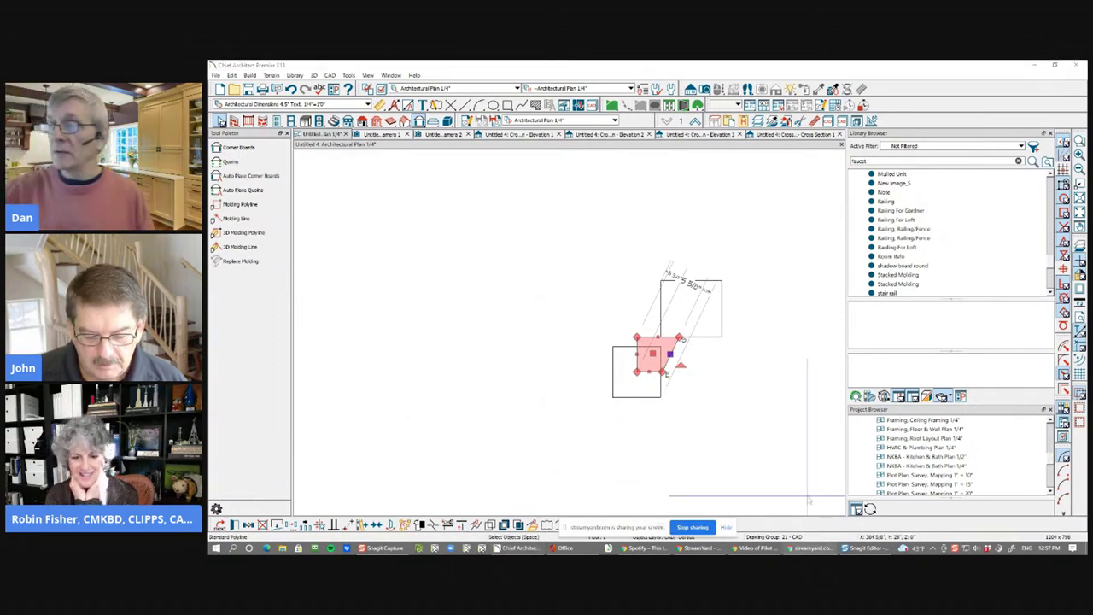
click(679, 388)
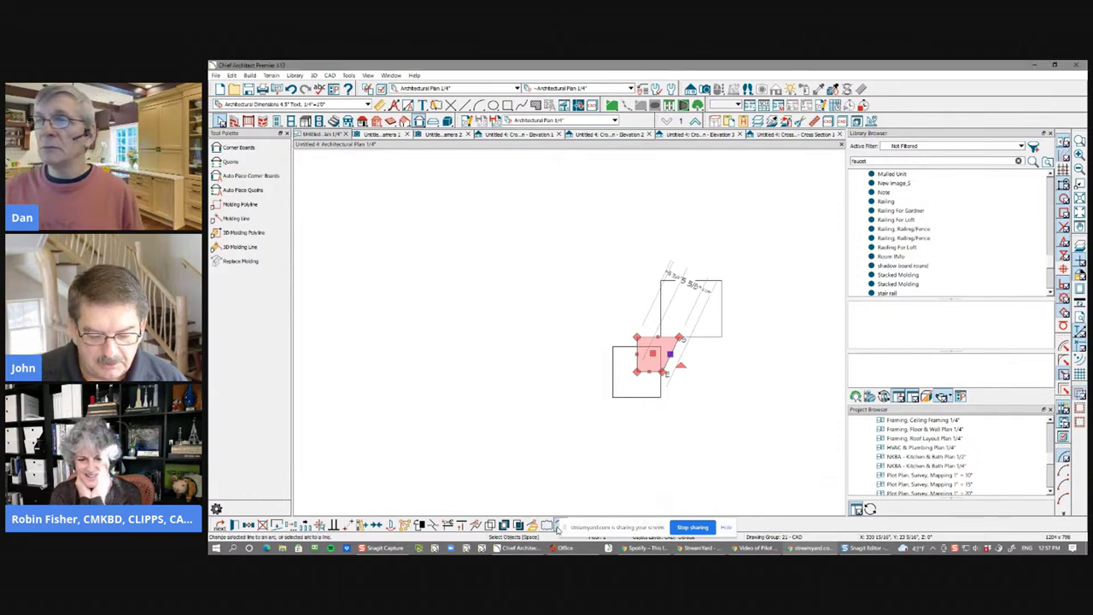
scroll(683, 354, up, 2)
scroll(667, 316, down, 2)
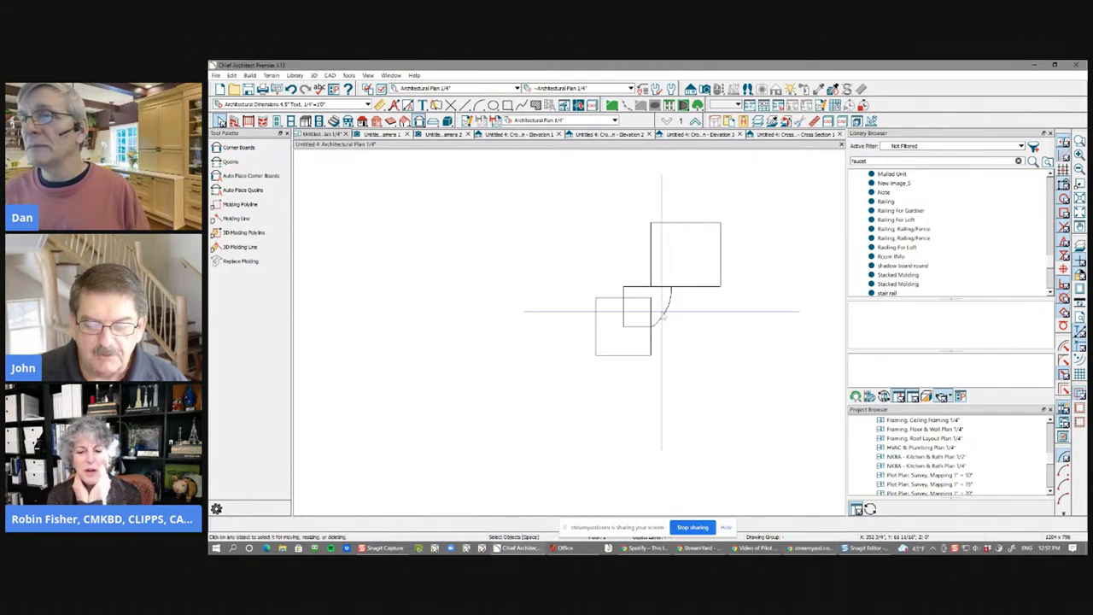
scroll(598, 298, up, 1)
scroll(547, 295, down, 1)
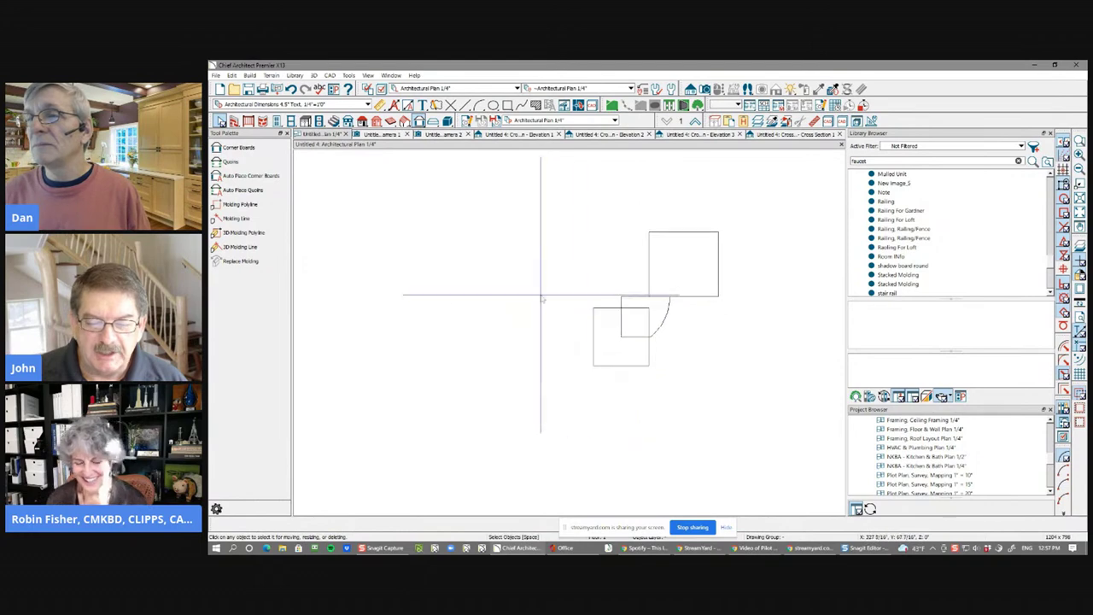
Step: Union the squares and arc without retaining originals, and add the profile to the library as 'Molding'
drag(589, 209, 754, 390)
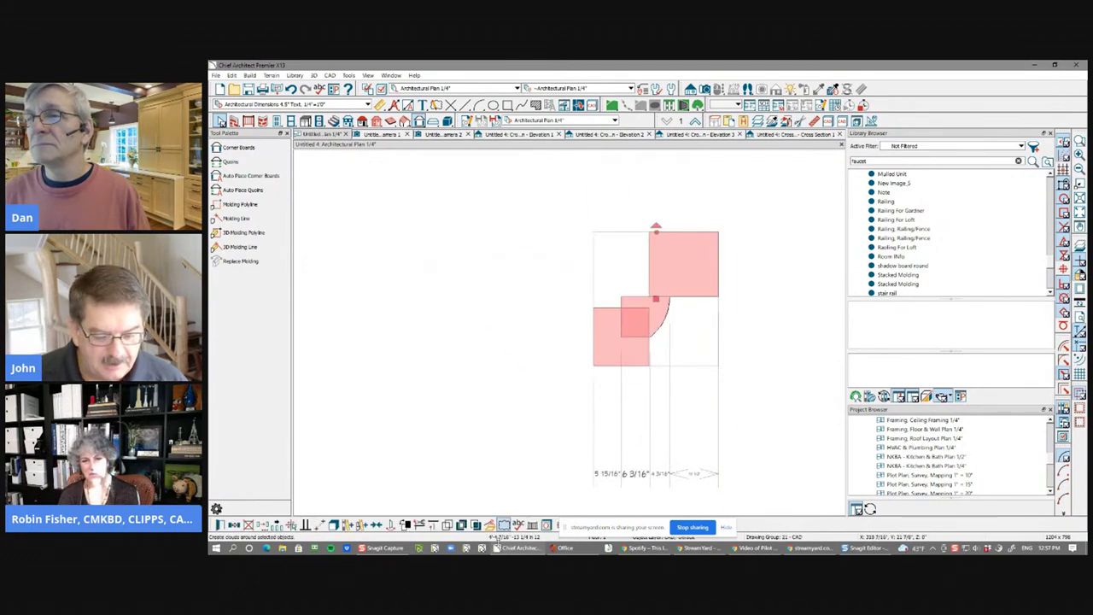
click(448, 526)
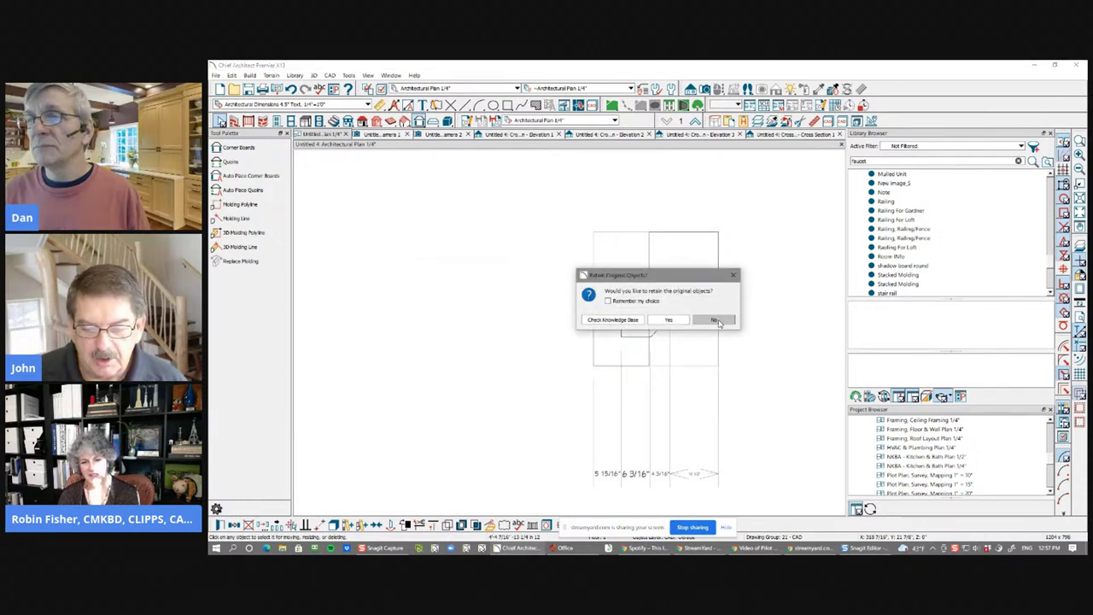
click(707, 320)
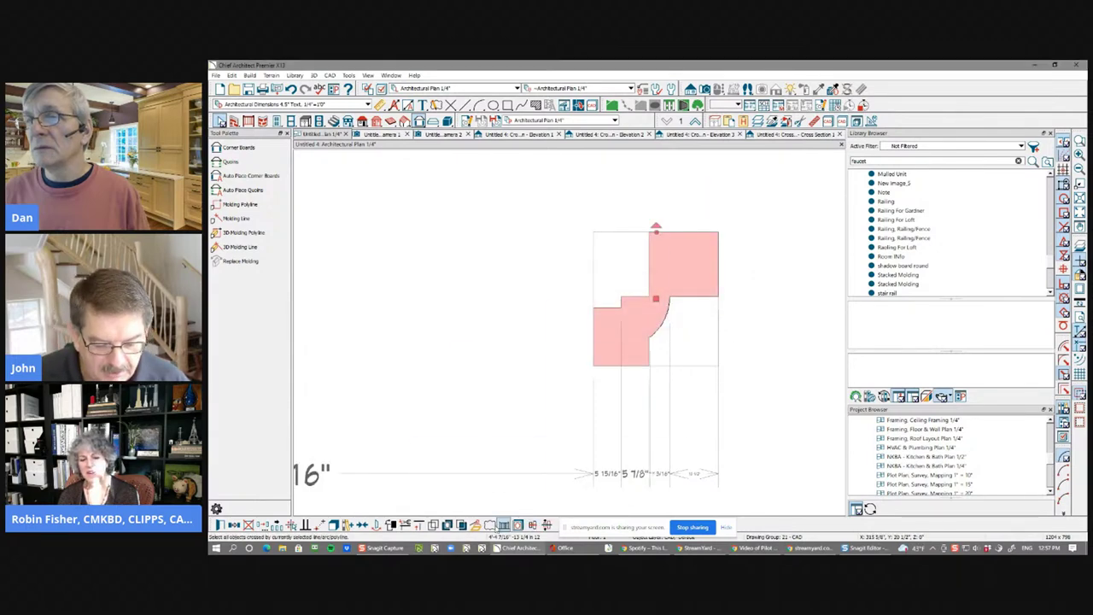
click(362, 526)
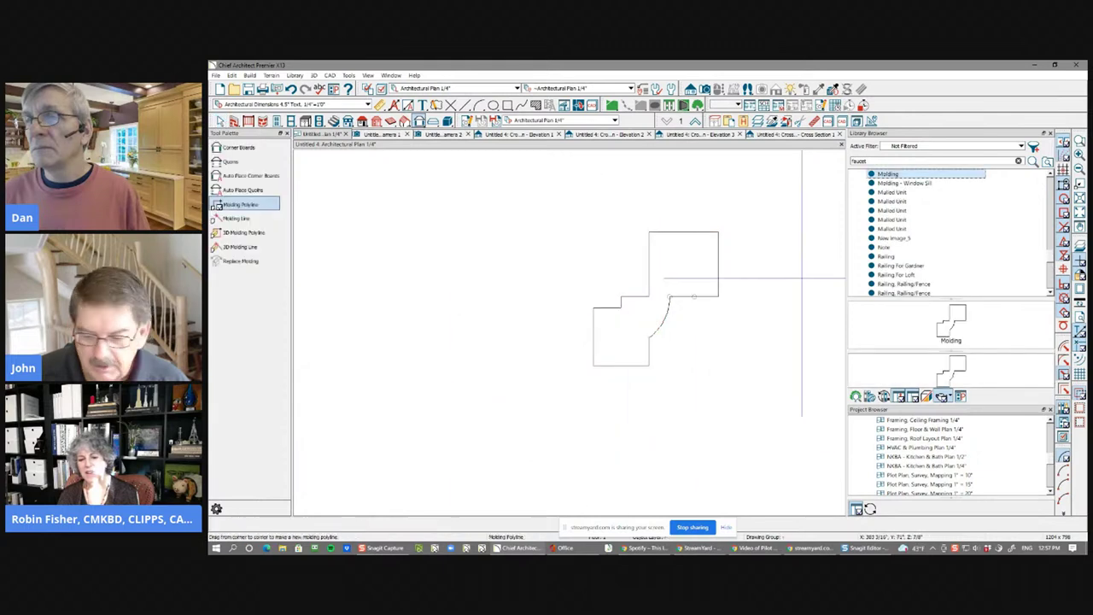
Step: Delete the merged molding profile drawing from the plan and zoom back out to the floor plan
click(907, 177)
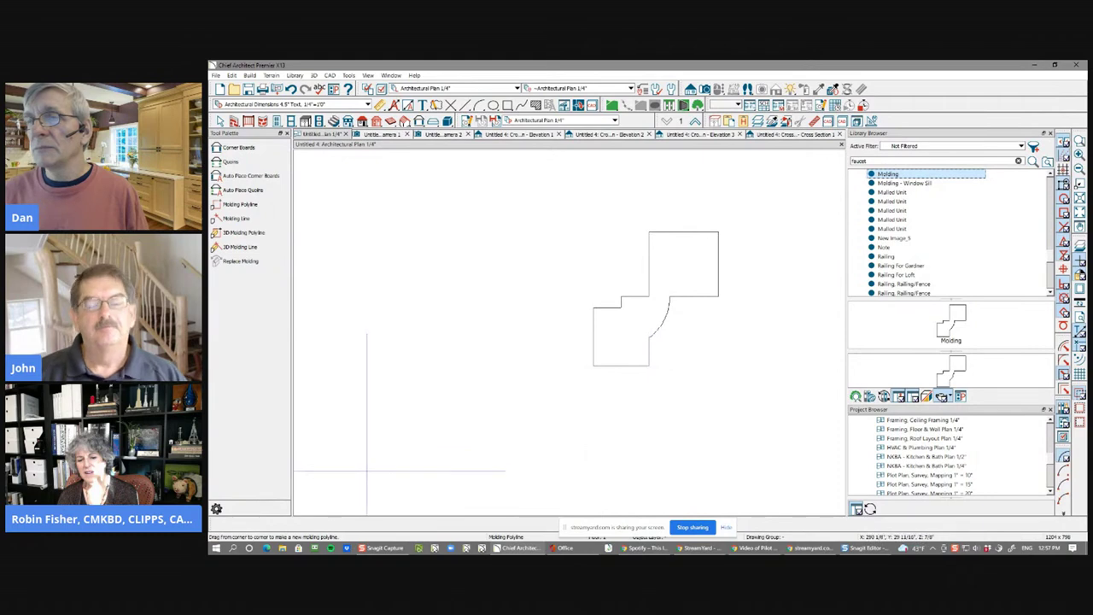
key(space)
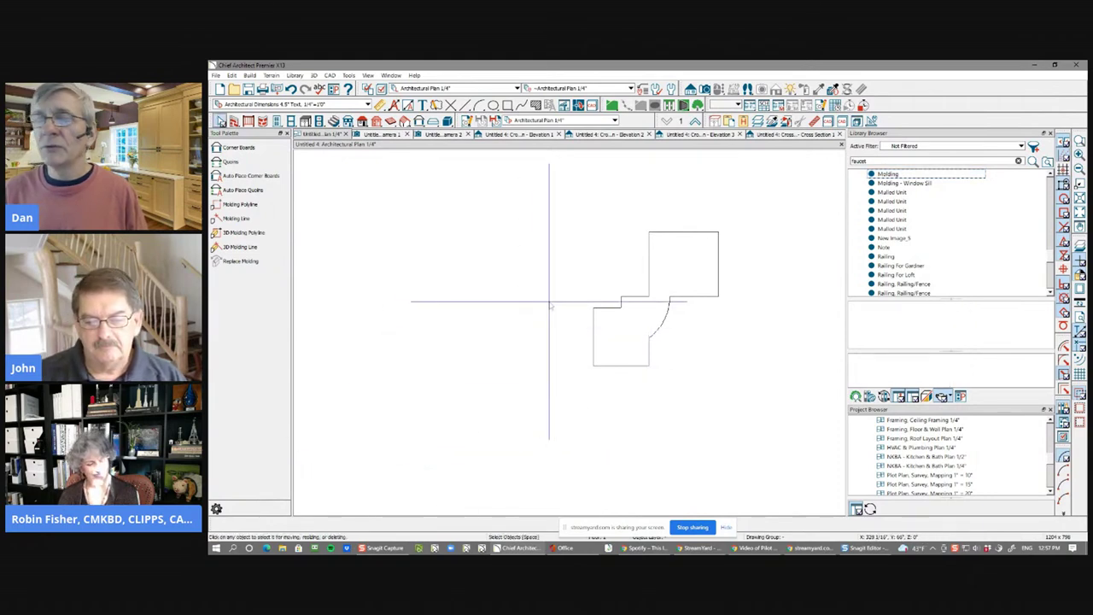
scroll(549, 305, down, 2)
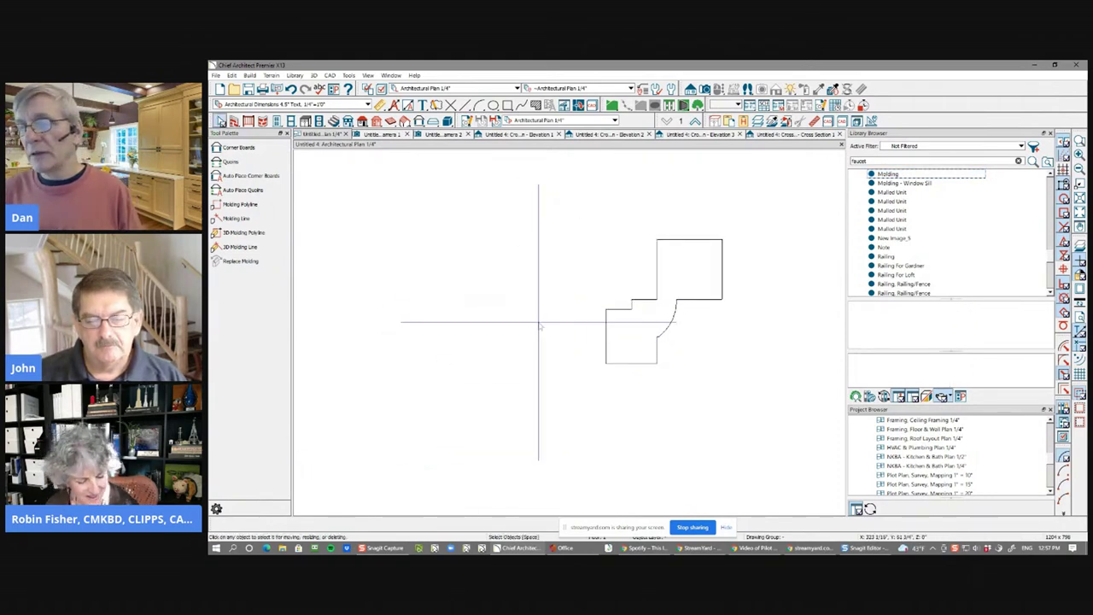
drag(546, 214, 754, 380)
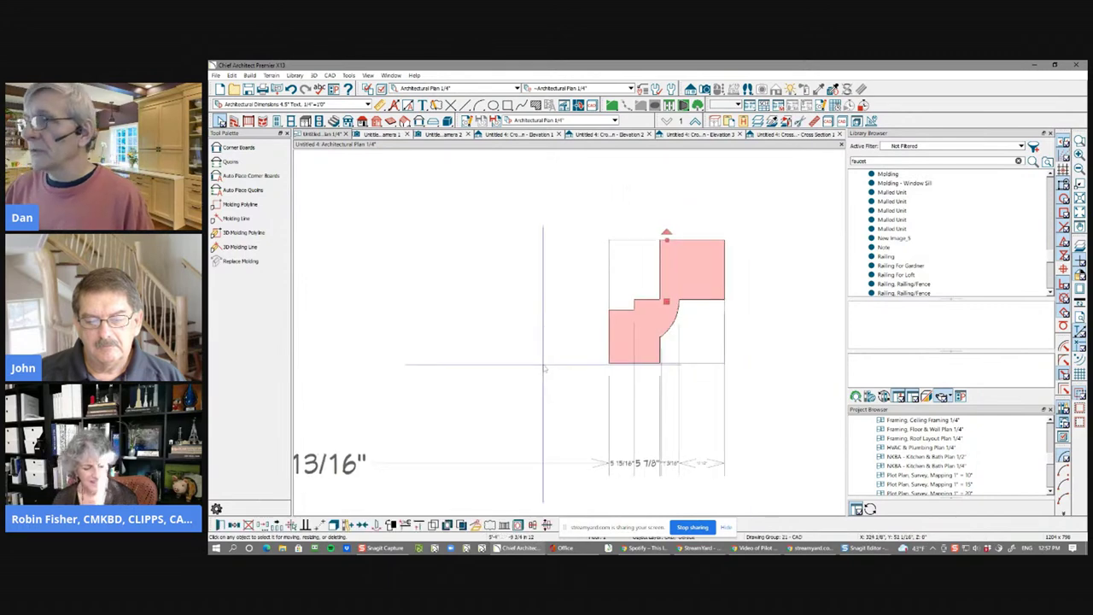
scroll(544, 369, down, 1)
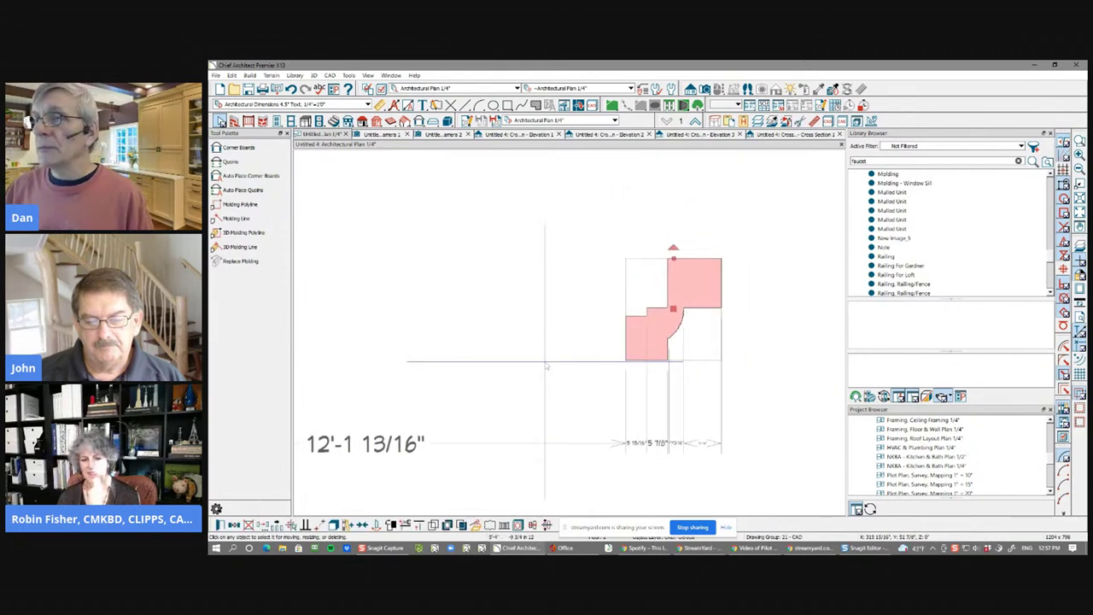
key(Delete)
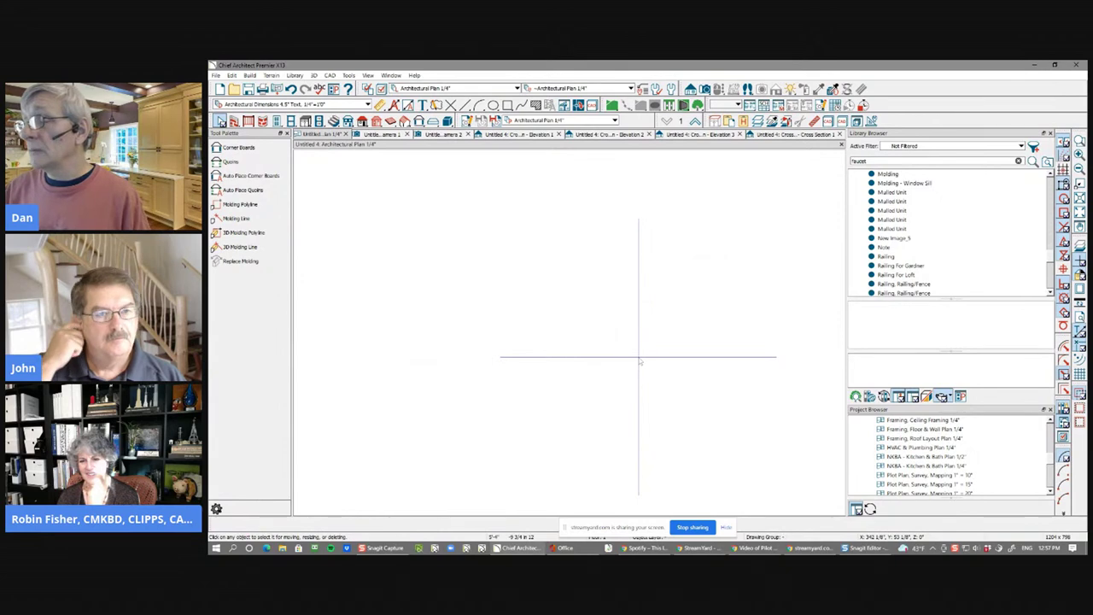
scroll(639, 359, down, 3)
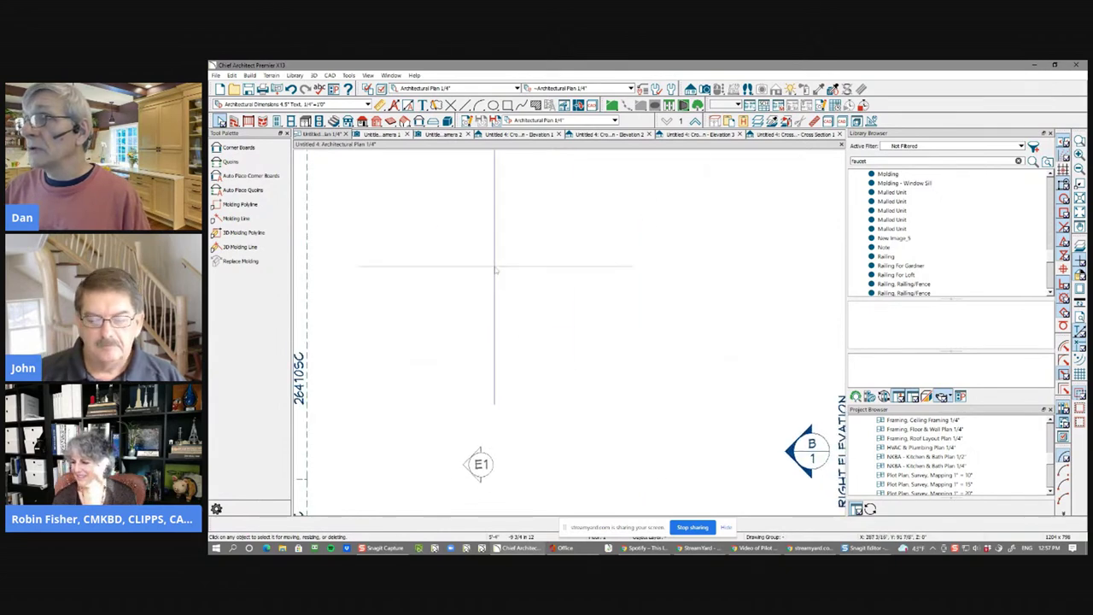
Step: Zoom out in the plan view
scroll(495, 261, down, 2)
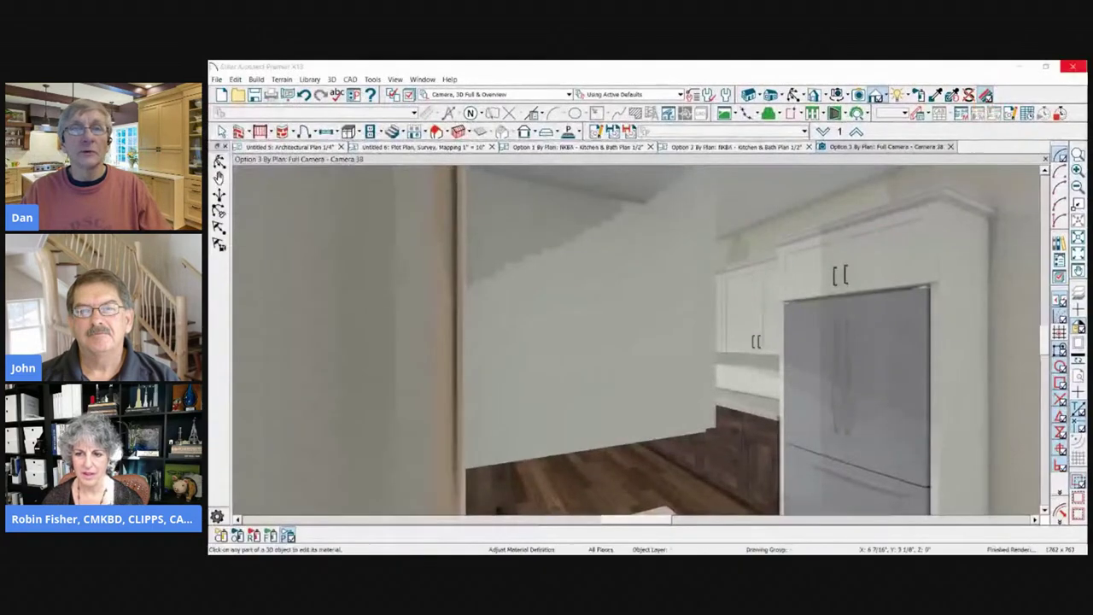
click(623, 476)
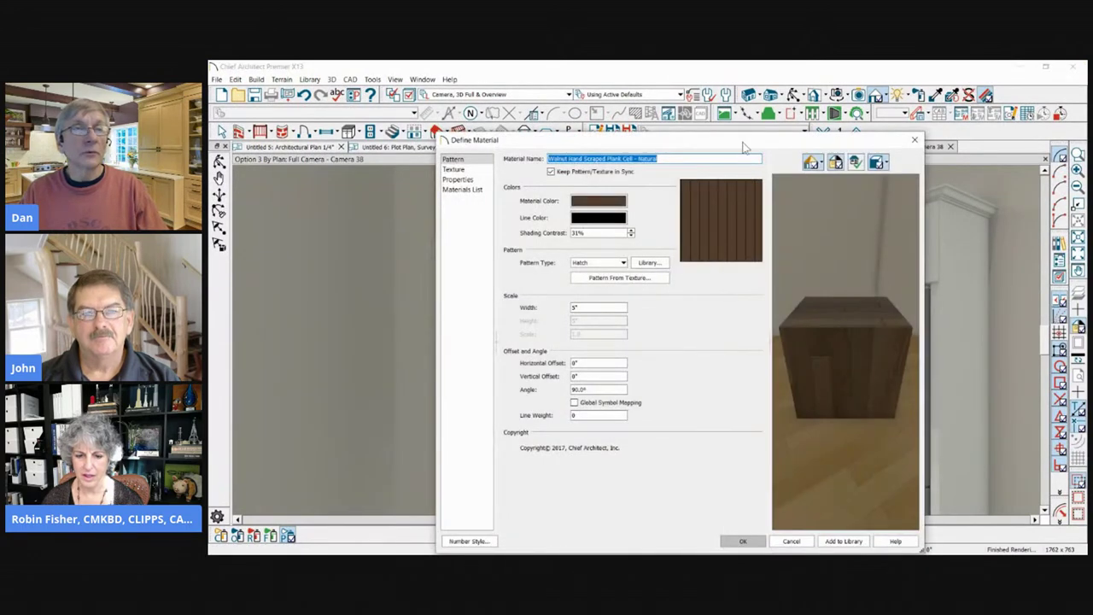
drag(742, 142, 810, 98)
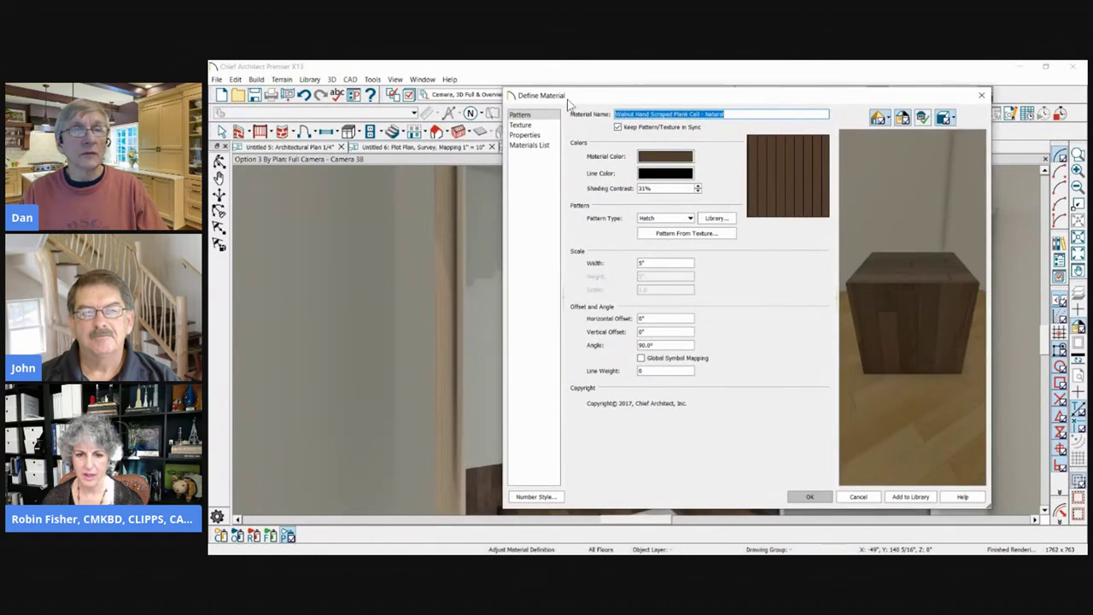
drag(705, 96, 637, 85)
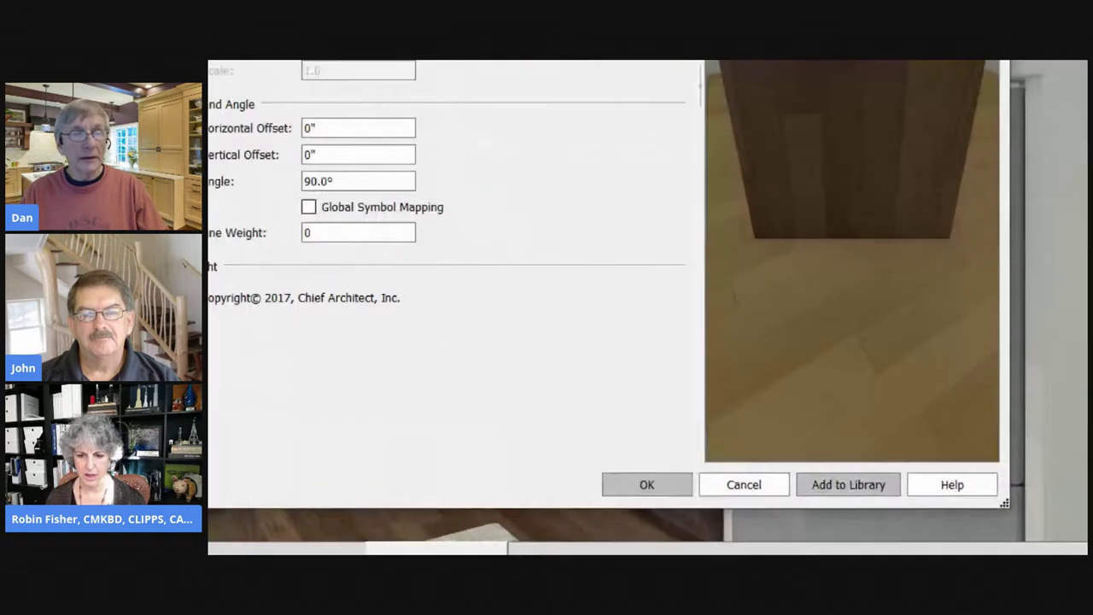
mouse_move(794, 463)
mouse_down()
mouse_move(835, 497)
mouse_move(906, 500)
mouse_up()
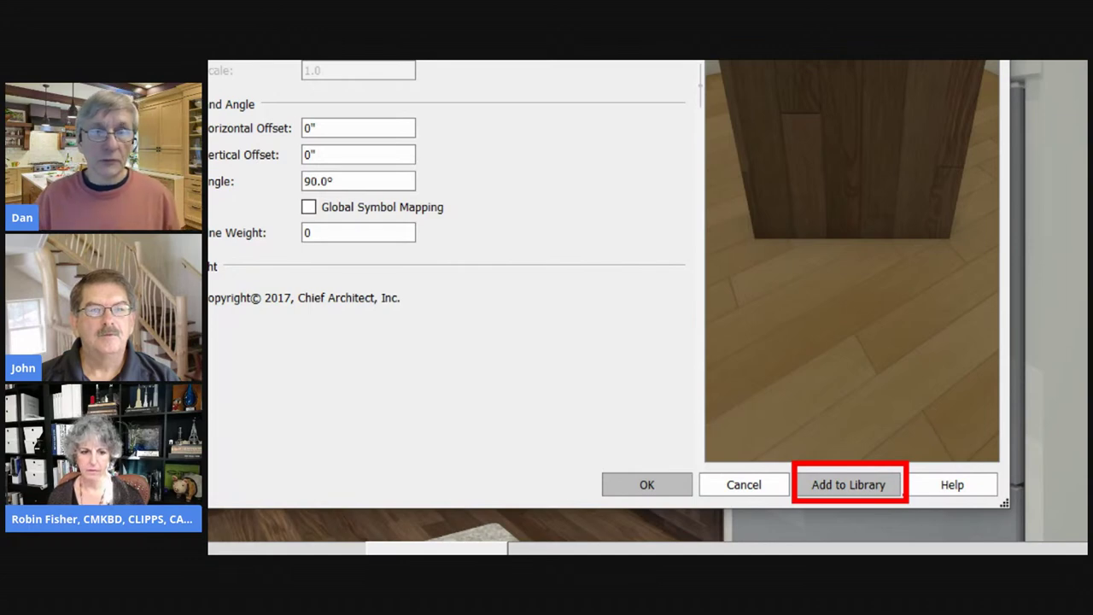
mouse_move(833, 462)
mouse_down()
mouse_move(862, 444)
mouse_move(944, 442)
mouse_up()
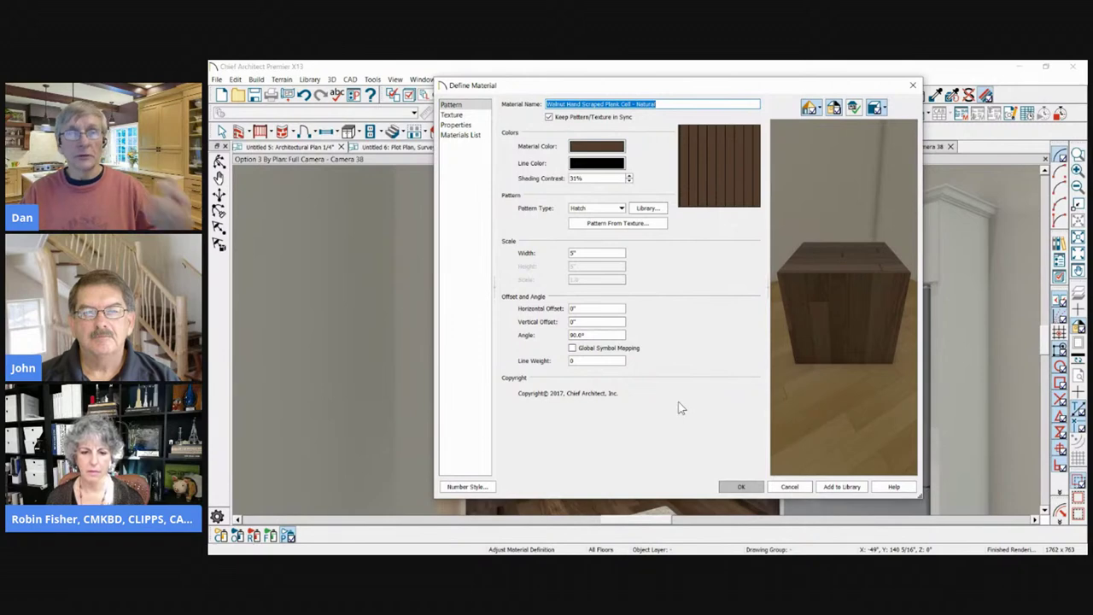
click(792, 491)
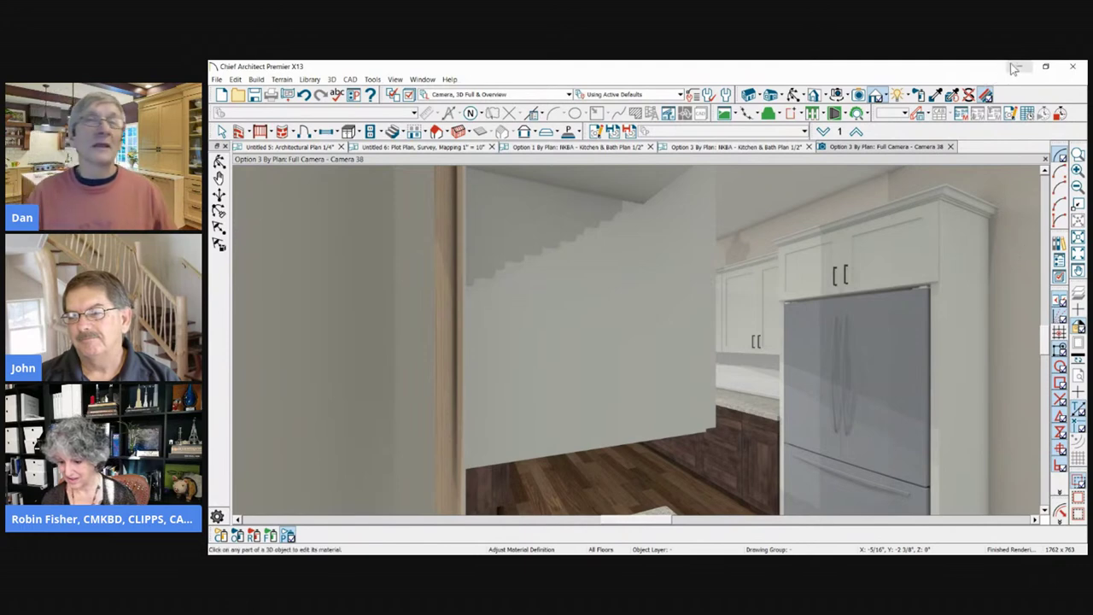
Step: Close the Full Camera view and switch via Option 1 to the Plot Plan, Survey, Mapping view
click(748, 150)
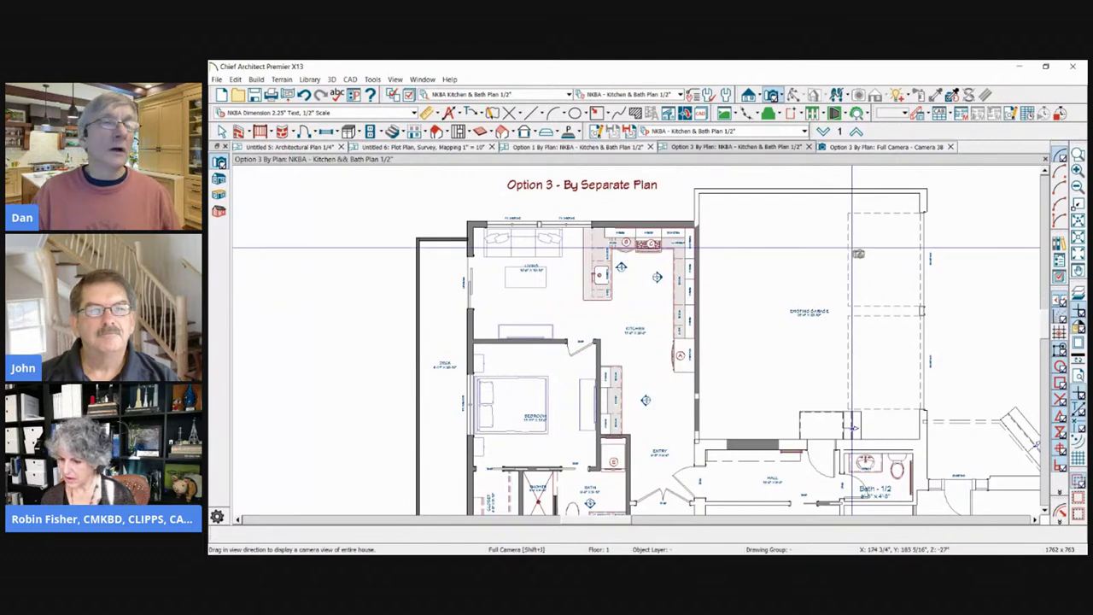
scroll(737, 184, down, 5)
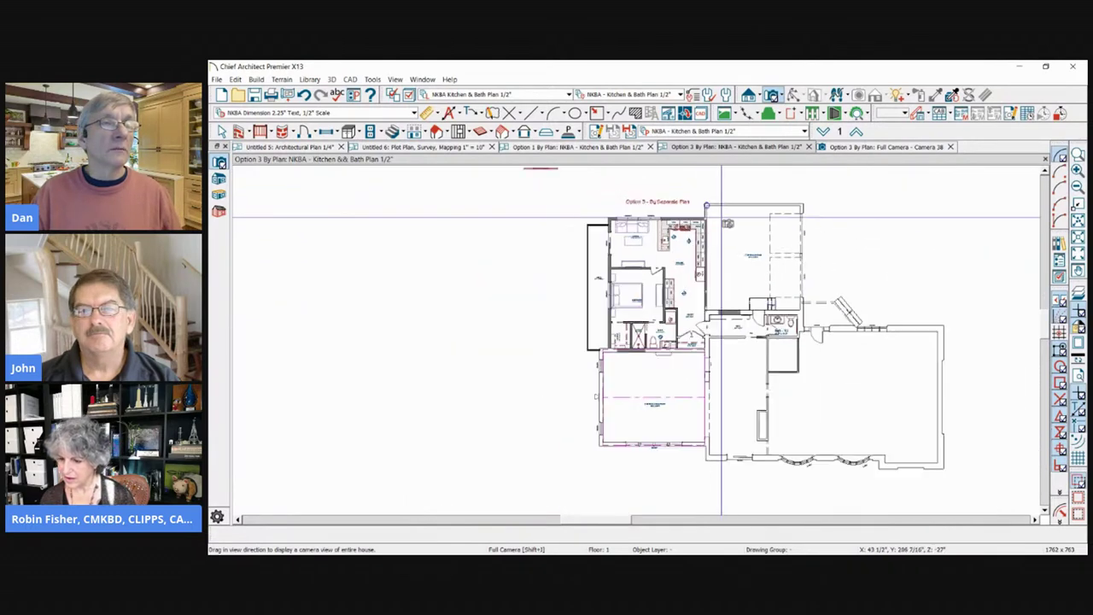
click(871, 148)
click(950, 147)
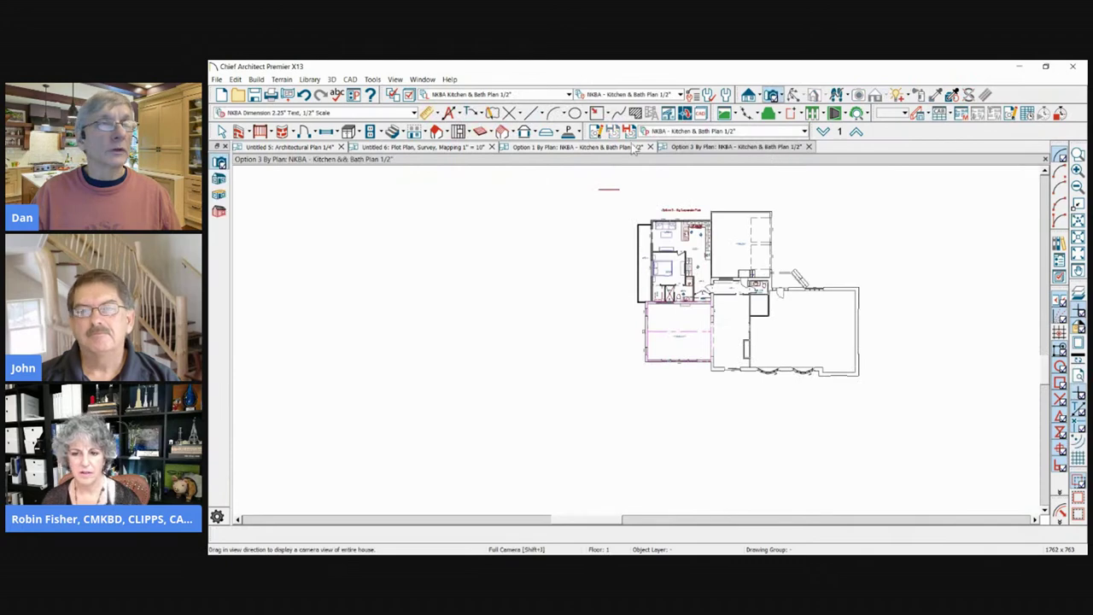
click(607, 151)
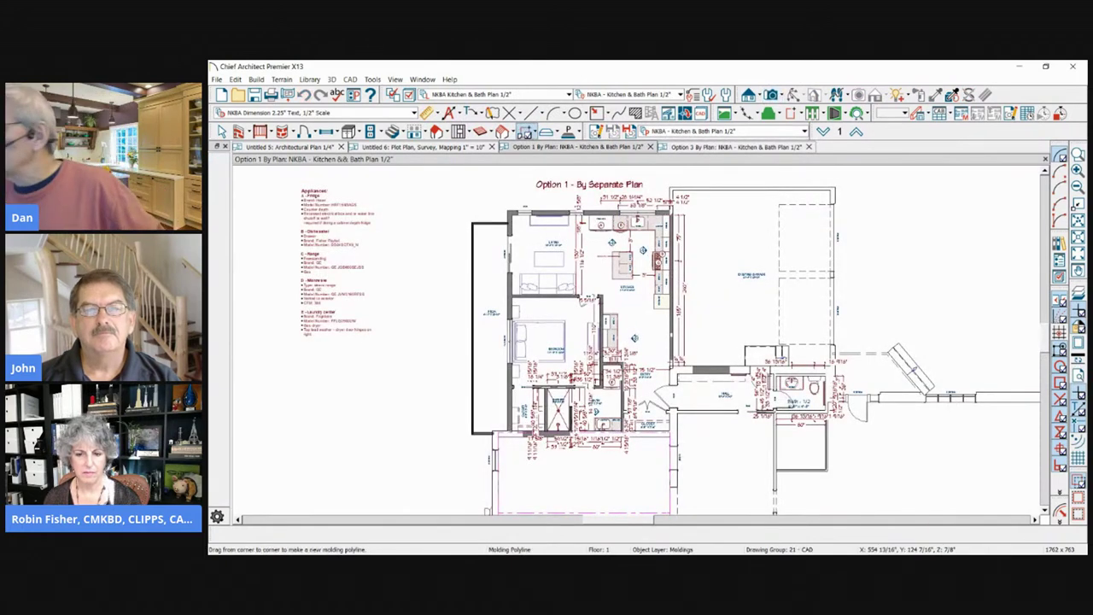
click(429, 149)
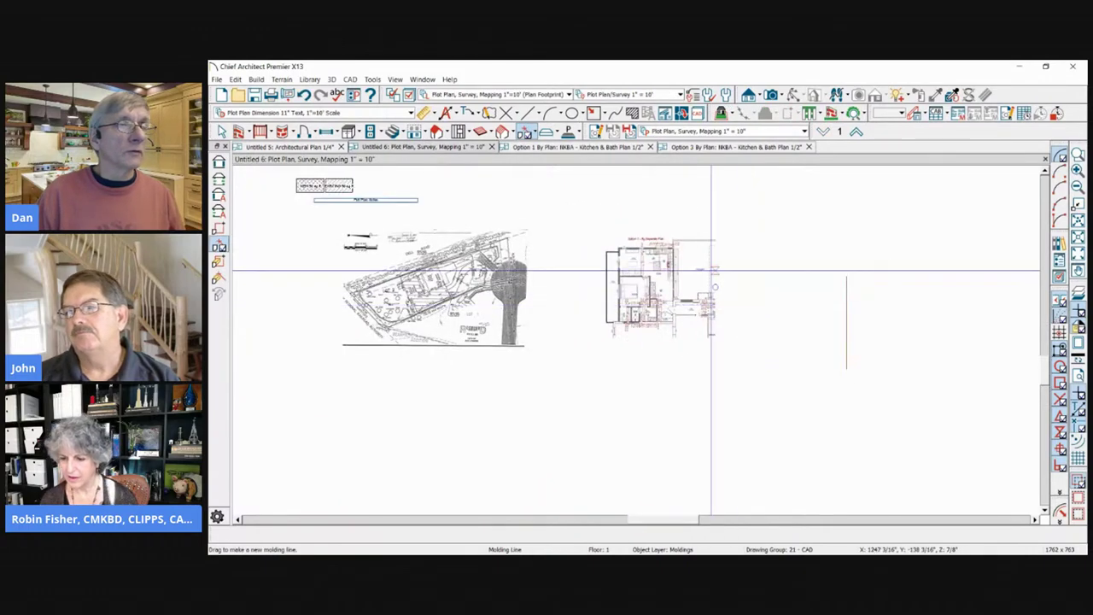
scroll(415, 254, up, 3)
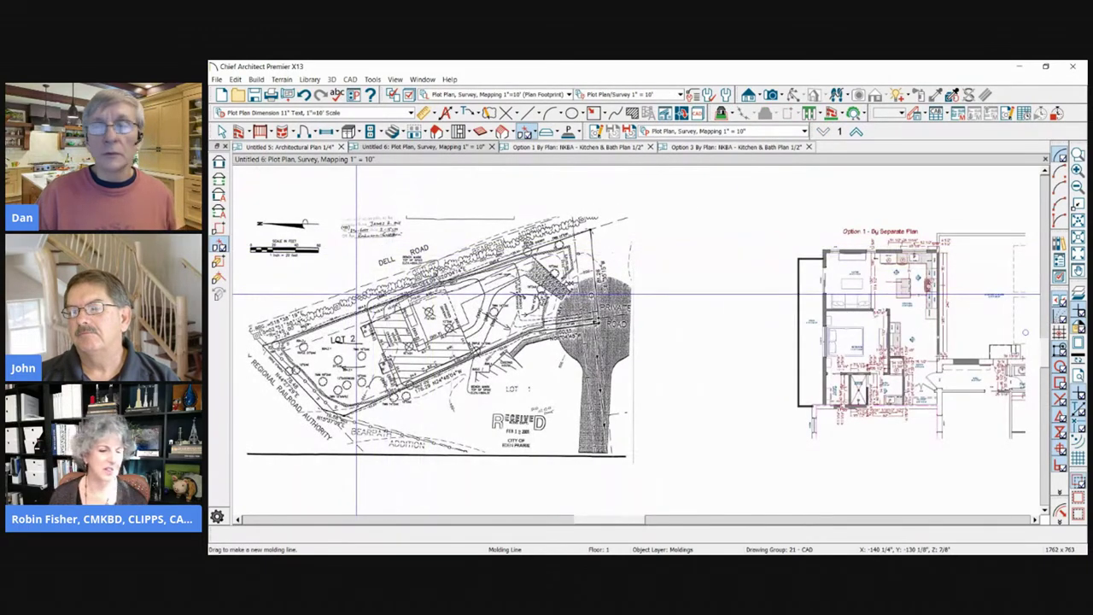
Step: Move the floor plan picture slightly left beside the site survey
click(886, 324)
drag(903, 333, 857, 333)
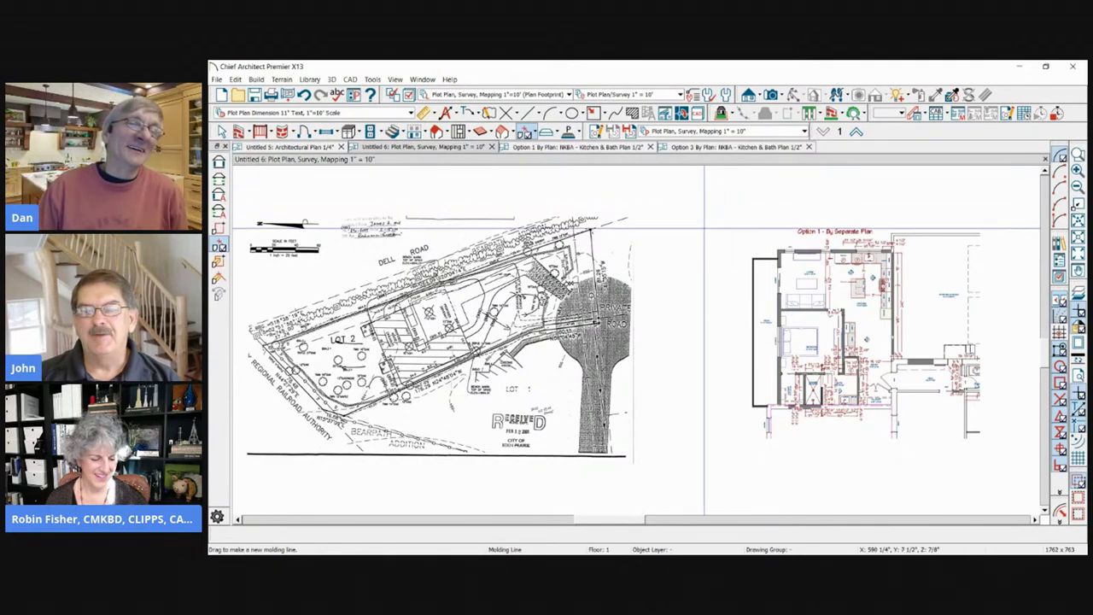
scroll(891, 202, up, 3)
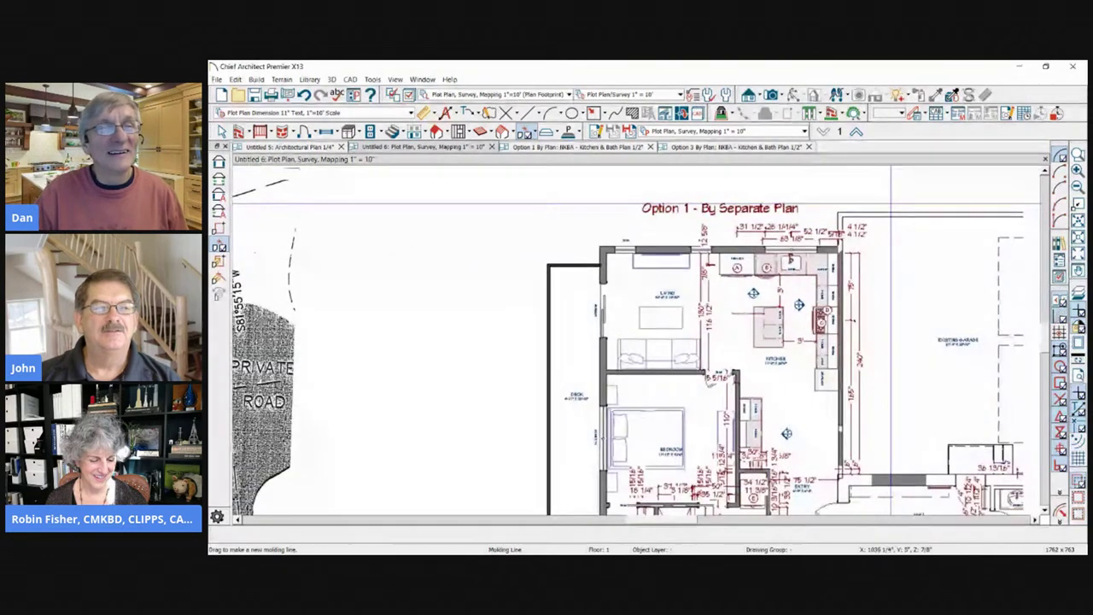
scroll(891, 202, down, 2)
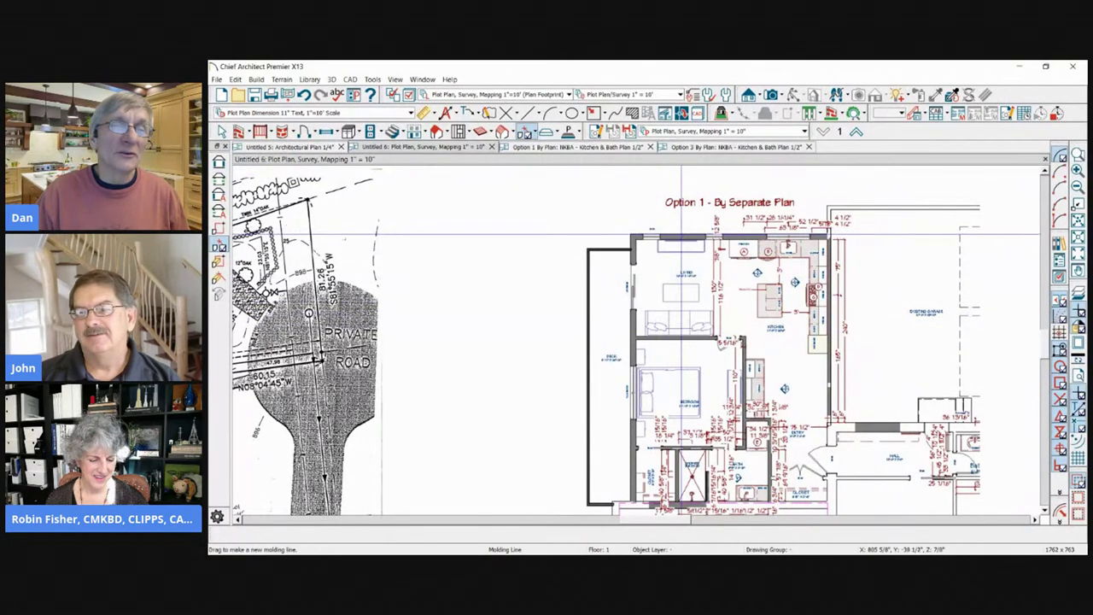
scroll(683, 235, down, 1)
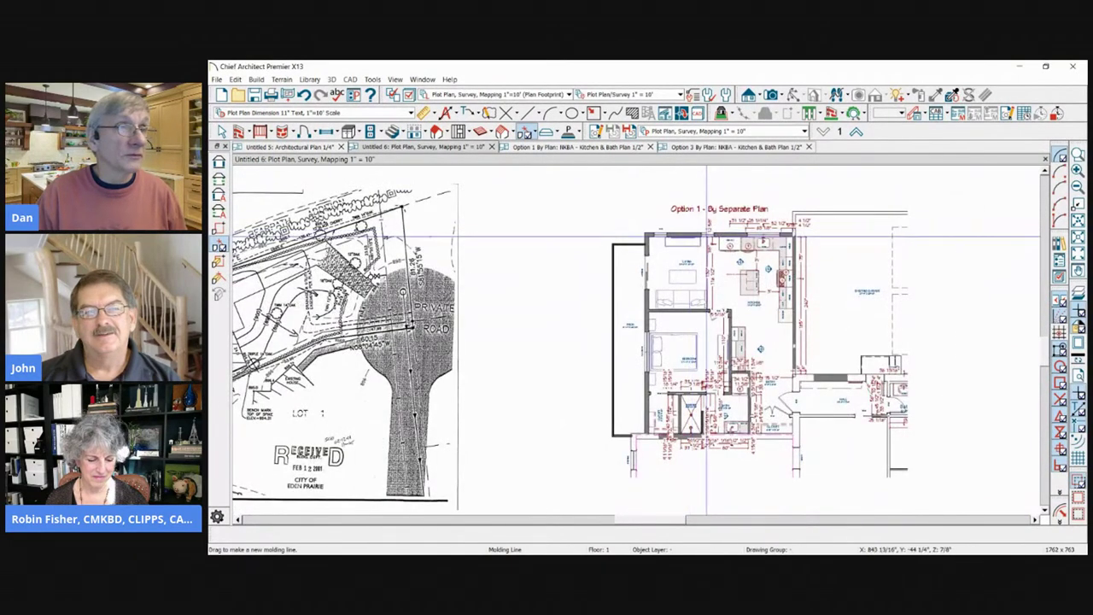
scroll(716, 244, up, 4)
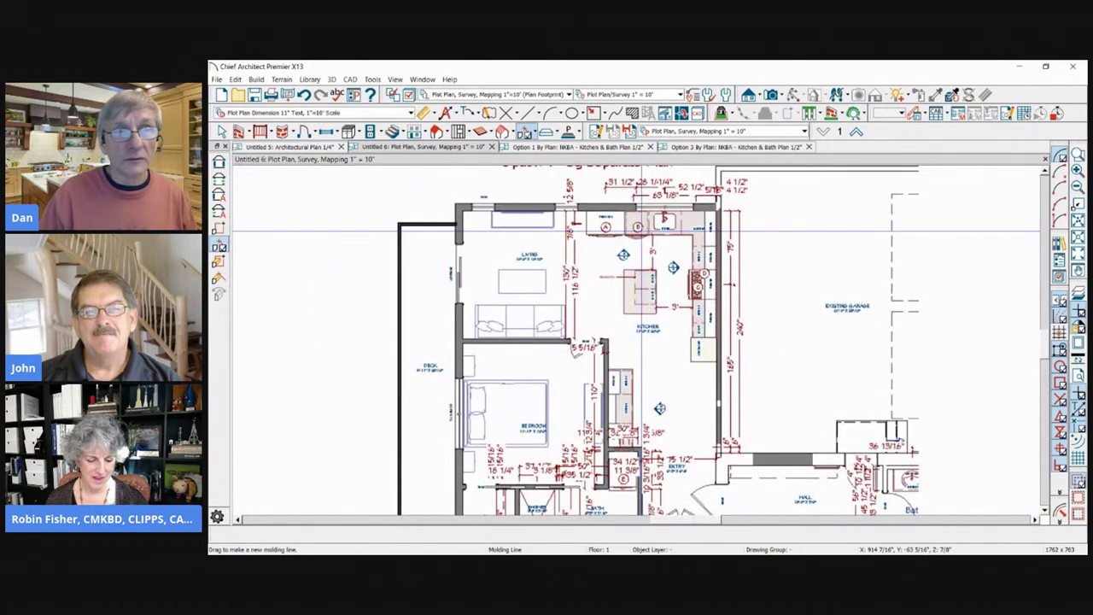
scroll(618, 191, down, 1)
Step: Point-to-point resize the floor plan picture so the two picked wall points are 240 apart
click(702, 329)
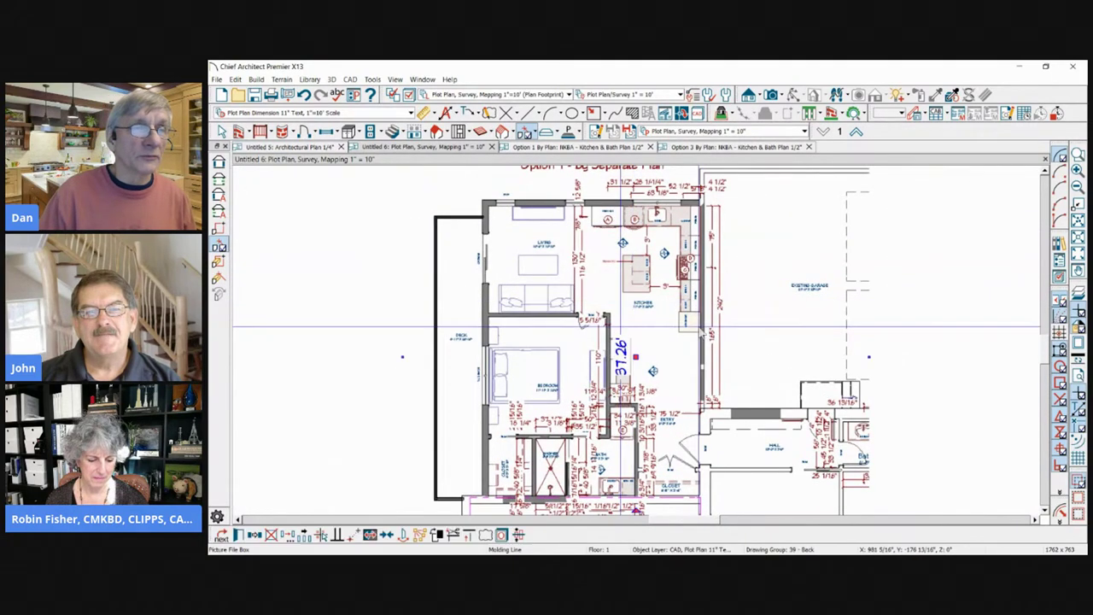
scroll(655, 309, down, 2)
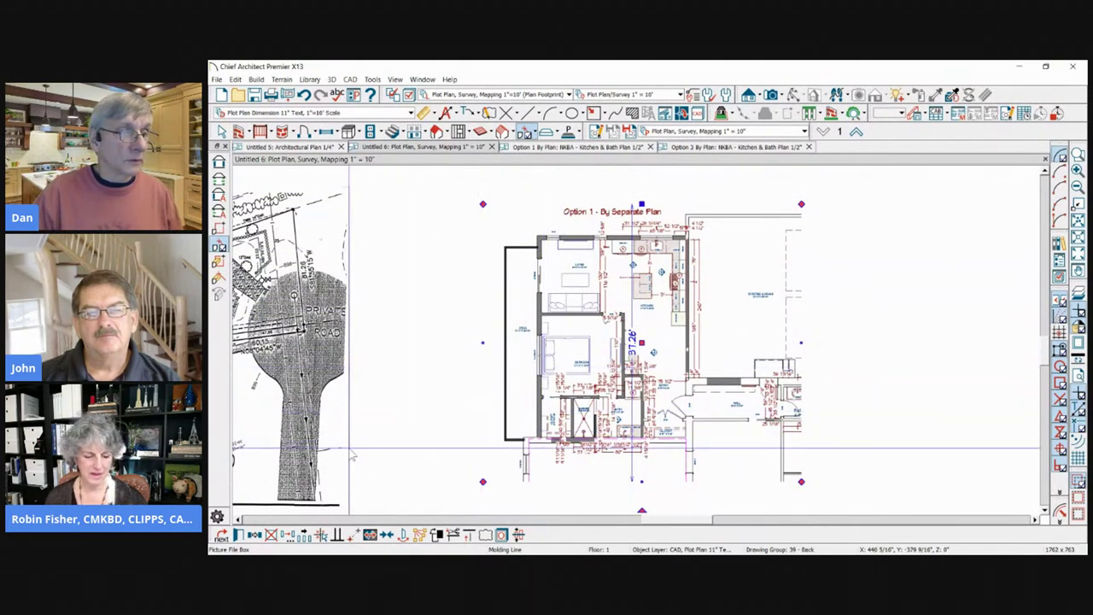
click(370, 535)
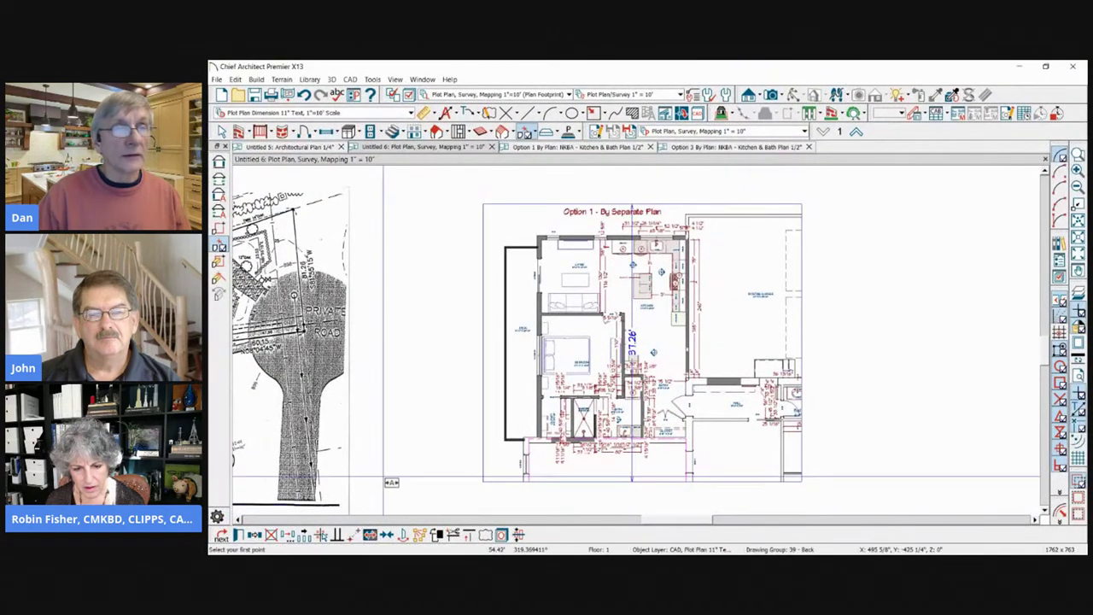
scroll(700, 253, up, 5)
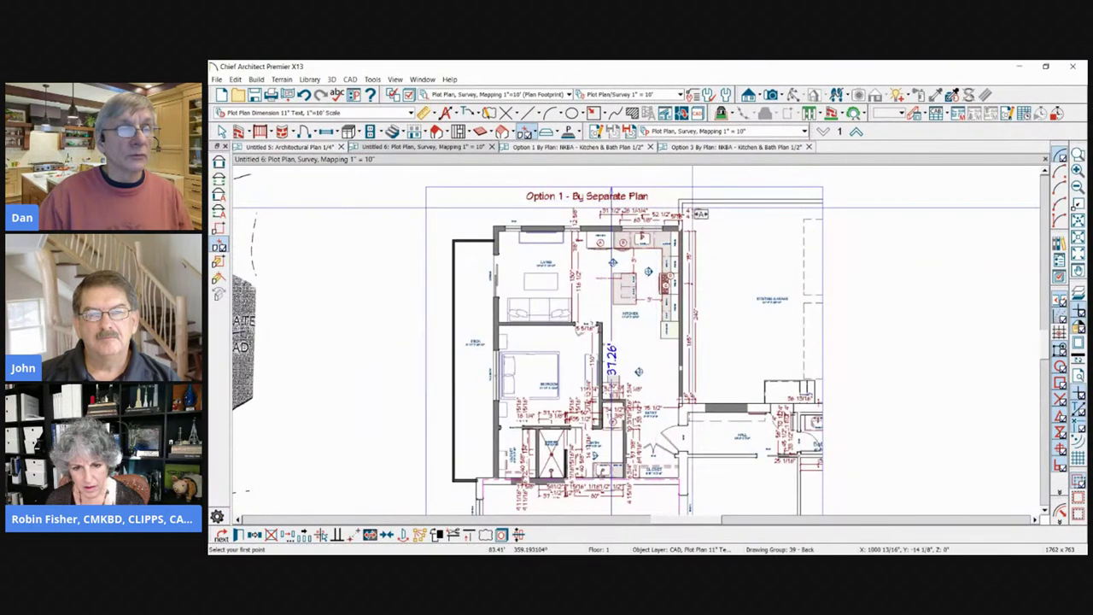
scroll(694, 254, up, 4)
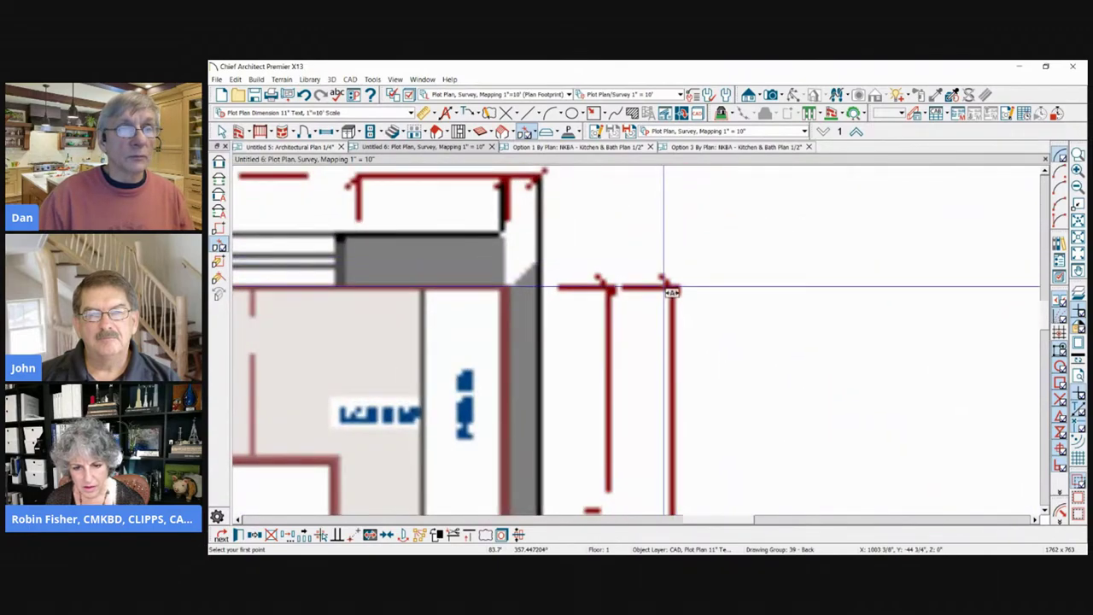
scroll(670, 290, down, 6)
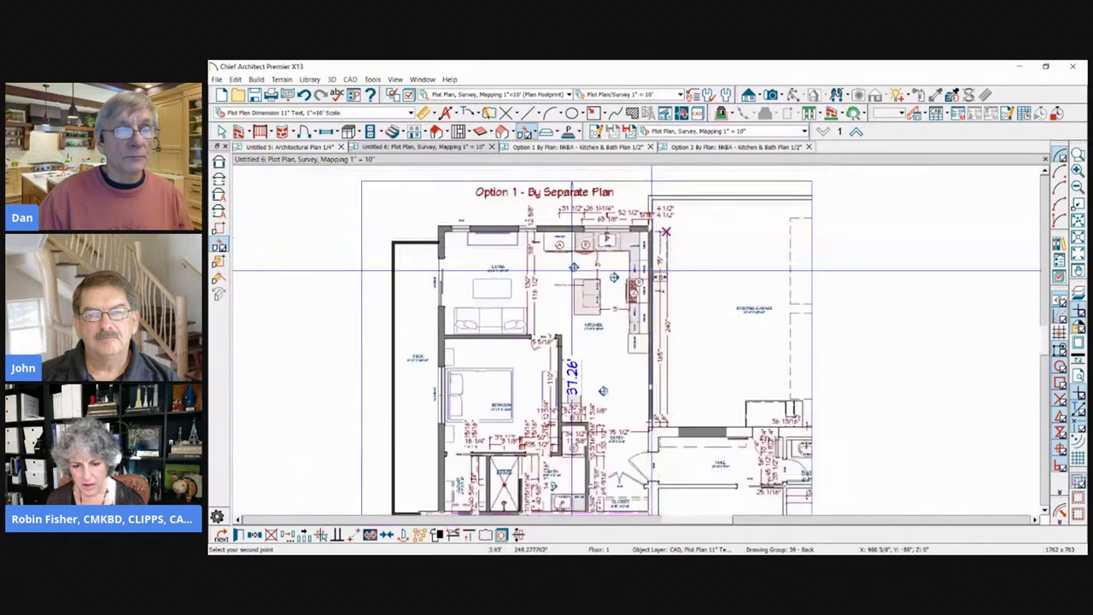
scroll(442, 275, up, 5)
scroll(669, 359, up, 4)
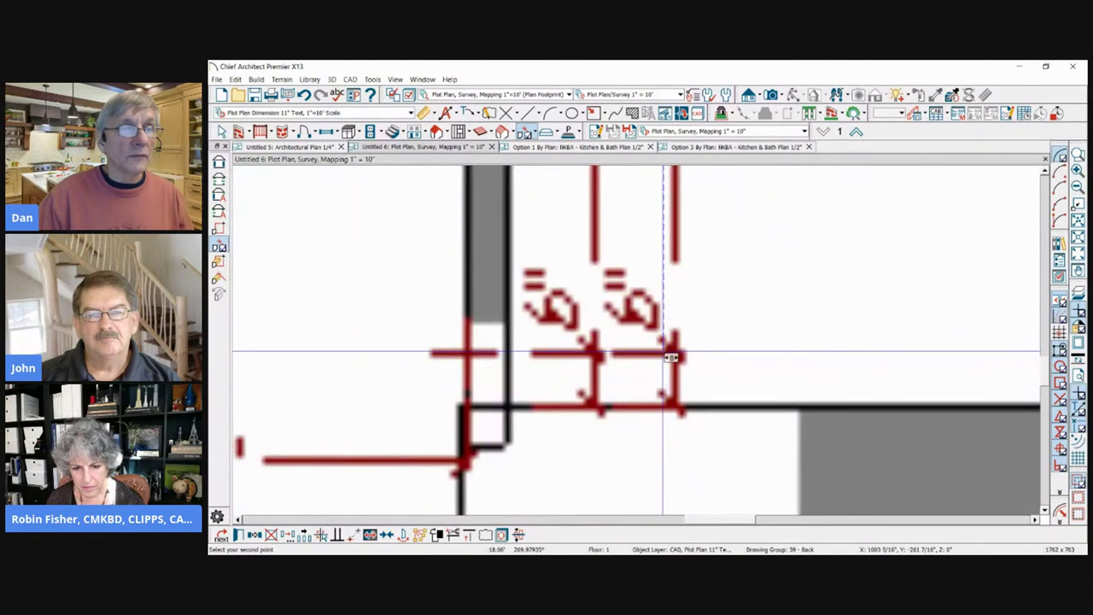
click(670, 358)
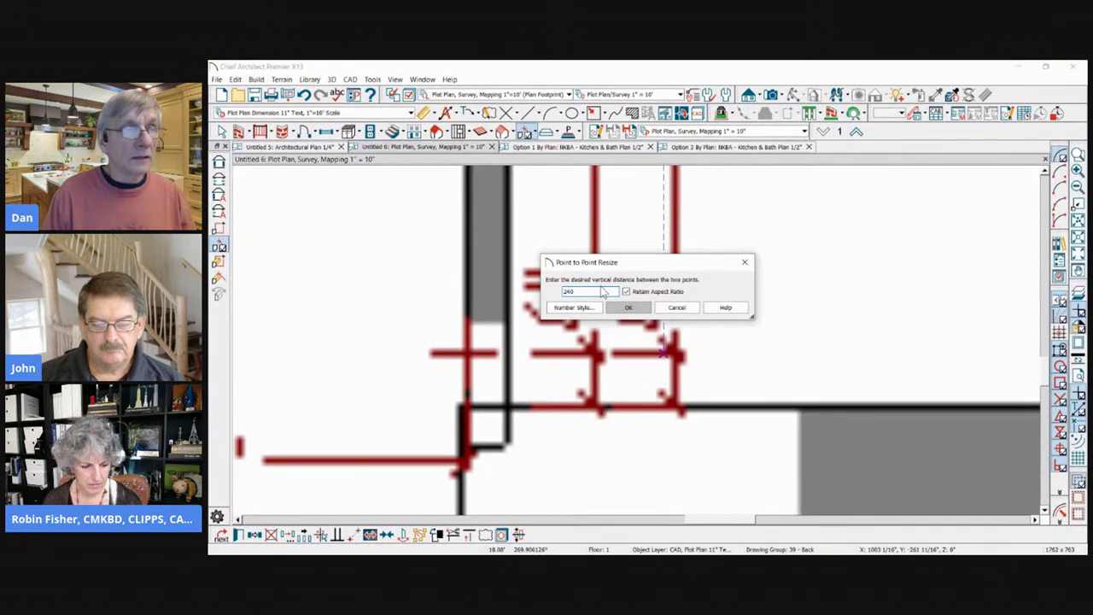
key(Return)
Step: Reselect the floor plan picture and start another point-to-point resize, then cancel it
scroll(589, 289, down, 5)
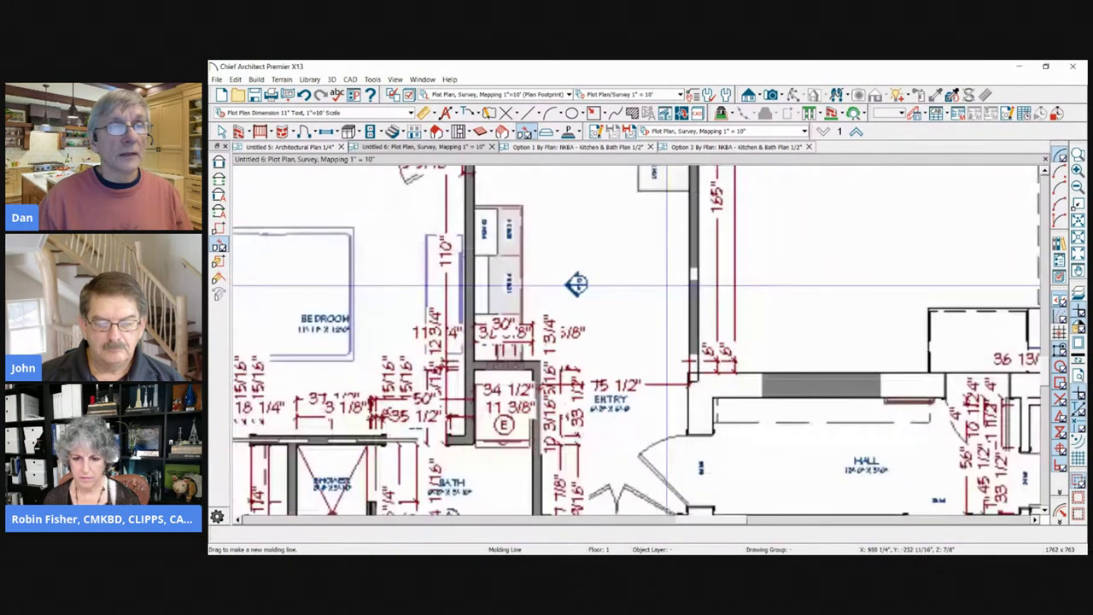
scroll(577, 285, down, 5)
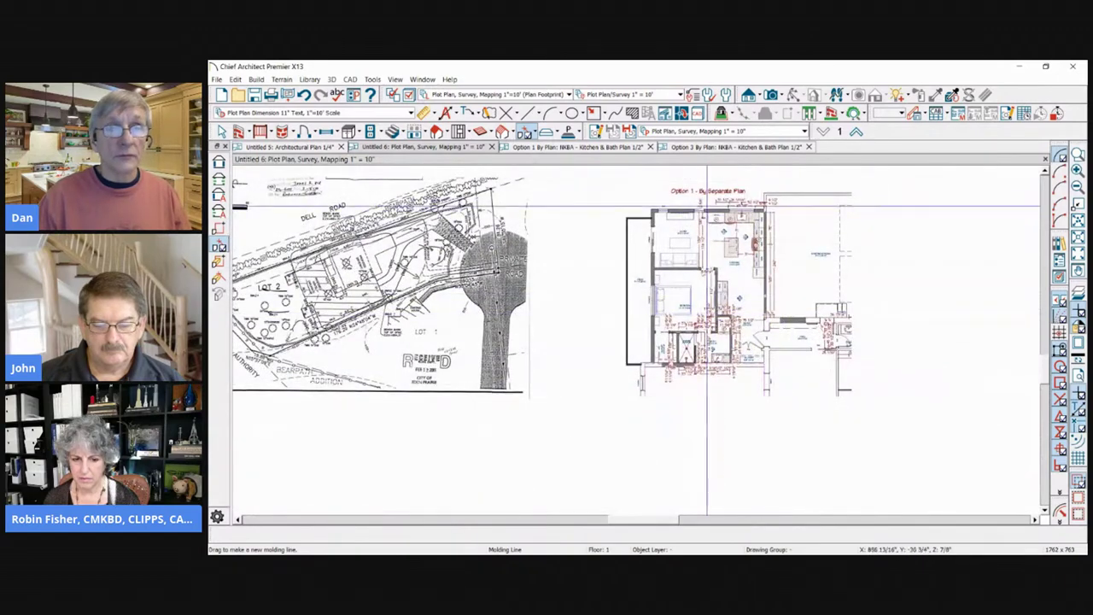
scroll(707, 205, up, 2)
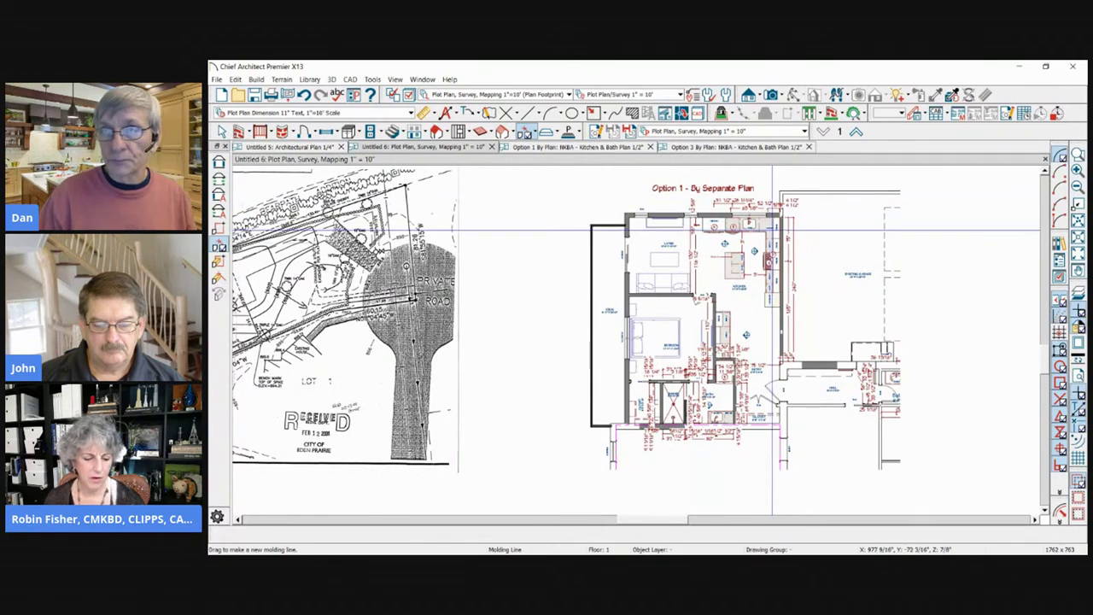
scroll(819, 230, down, 2)
scroll(410, 302, up, 2)
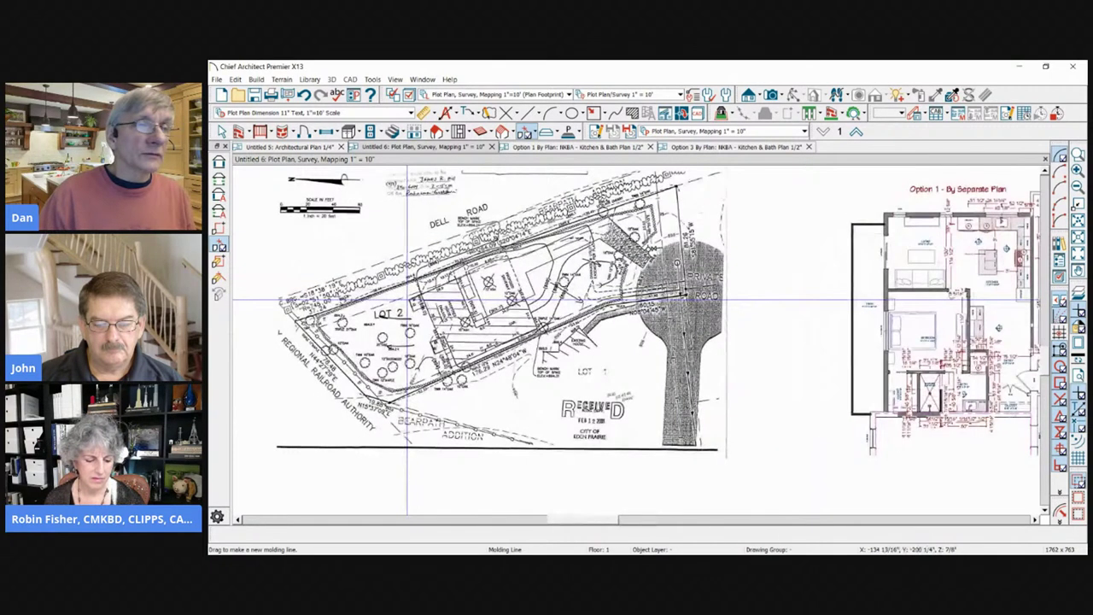
scroll(457, 200, up, 2)
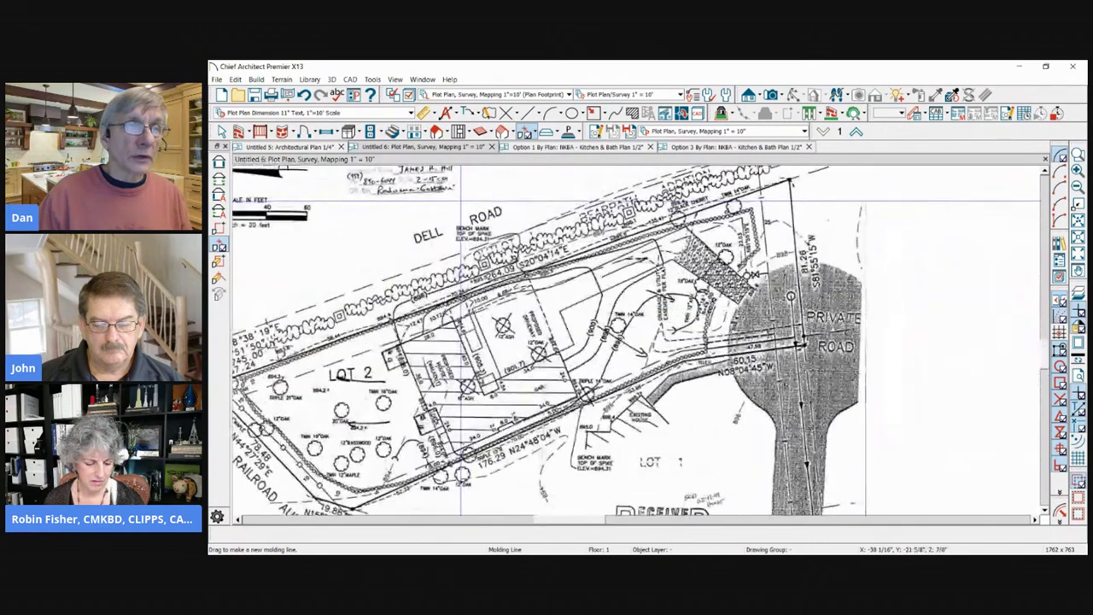
scroll(858, 231, down, 2)
scroll(573, 271, up, 2)
scroll(572, 270, down, 1)
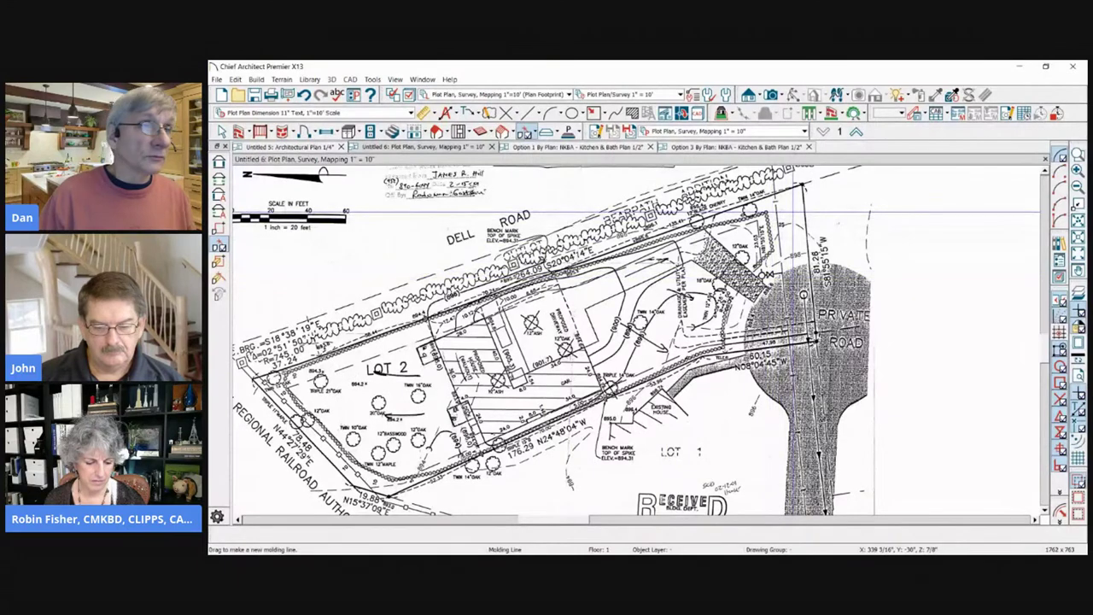
scroll(756, 220, down, 1)
scroll(433, 304, down, 3)
click(846, 329)
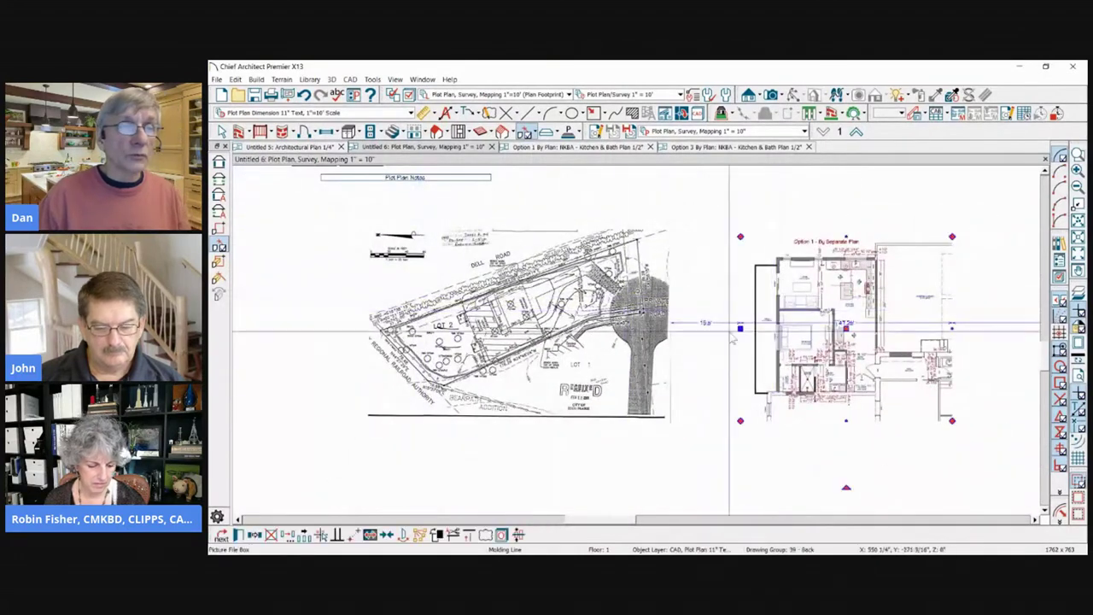
click(372, 534)
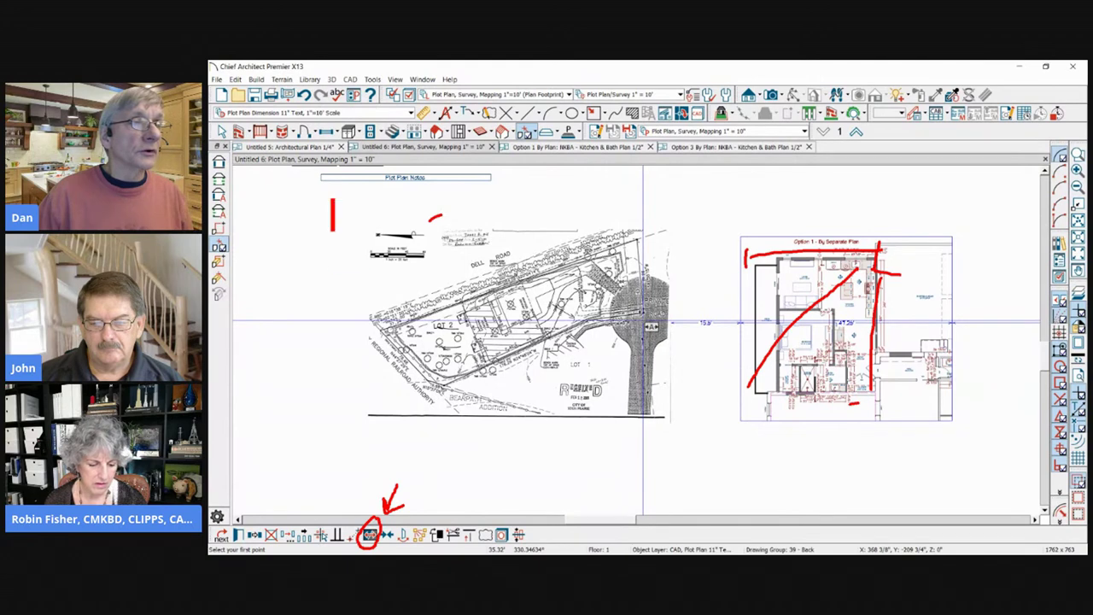
mouse_move(333, 230)
mouse_down()
mouse_move(558, 442)
mouse_move(675, 444)
mouse_up()
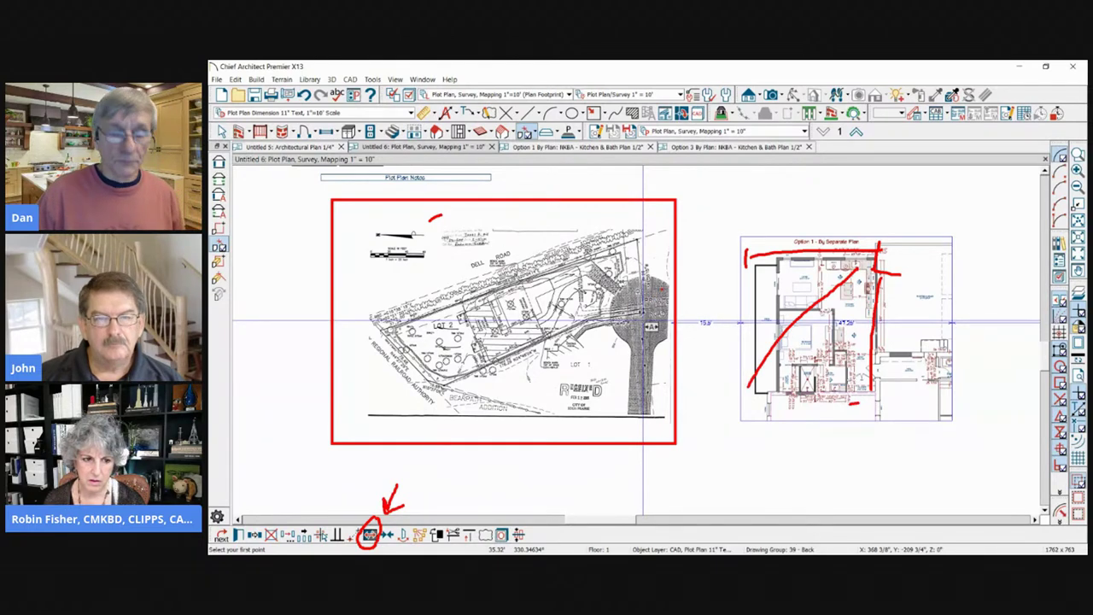
key(Escape)
Step: Enlarge the survey image box by dragging its corner to the lower left, then deselect it
scroll(566, 283, up, 4)
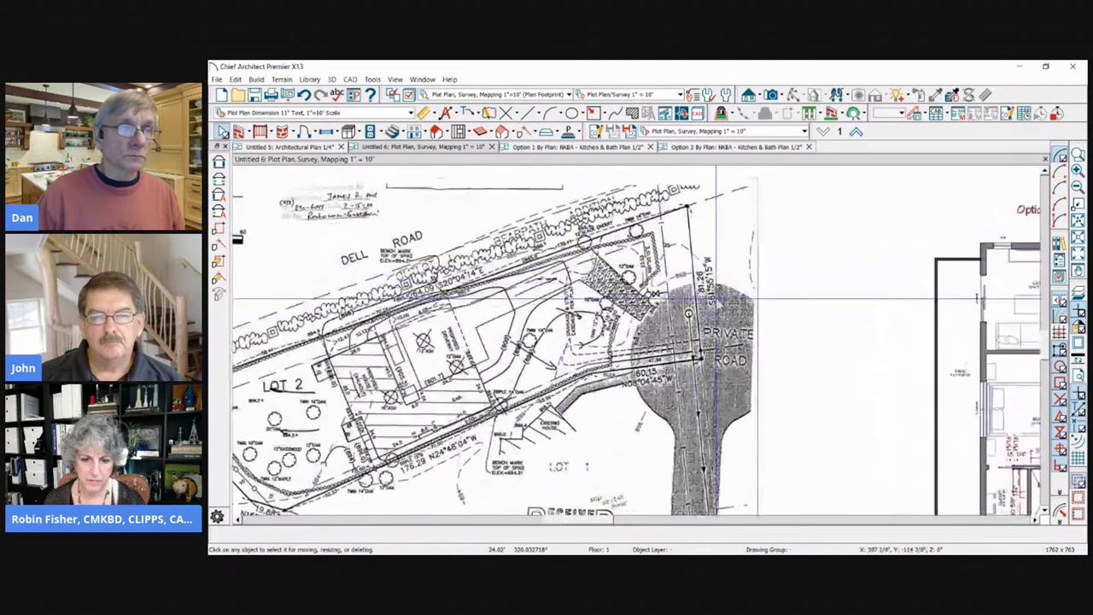
scroll(583, 216, up, 2)
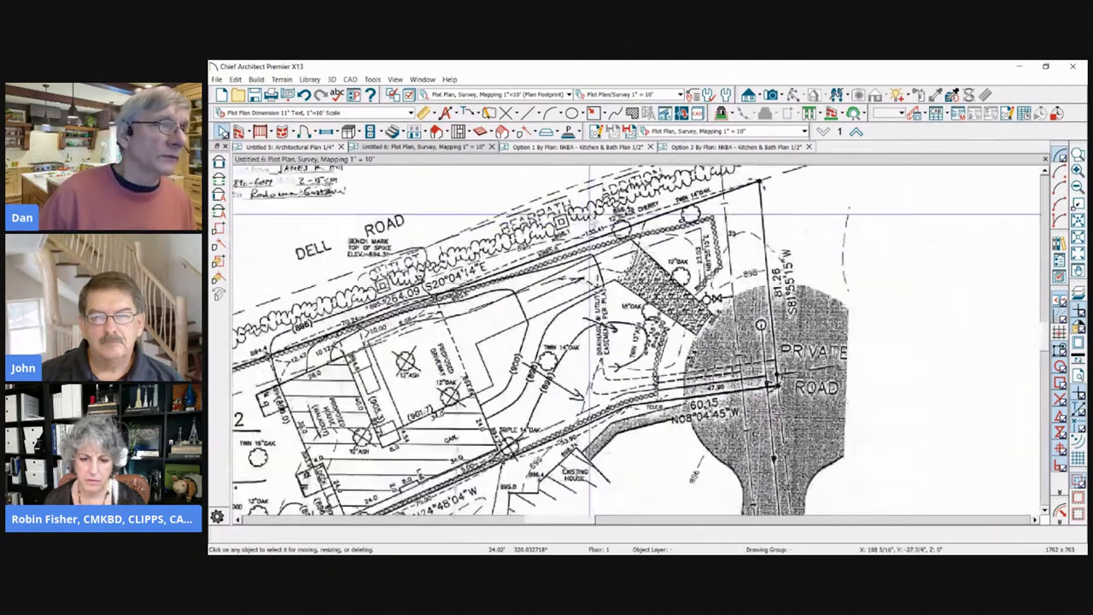
scroll(632, 211, down, 2)
scroll(678, 205, up, 2)
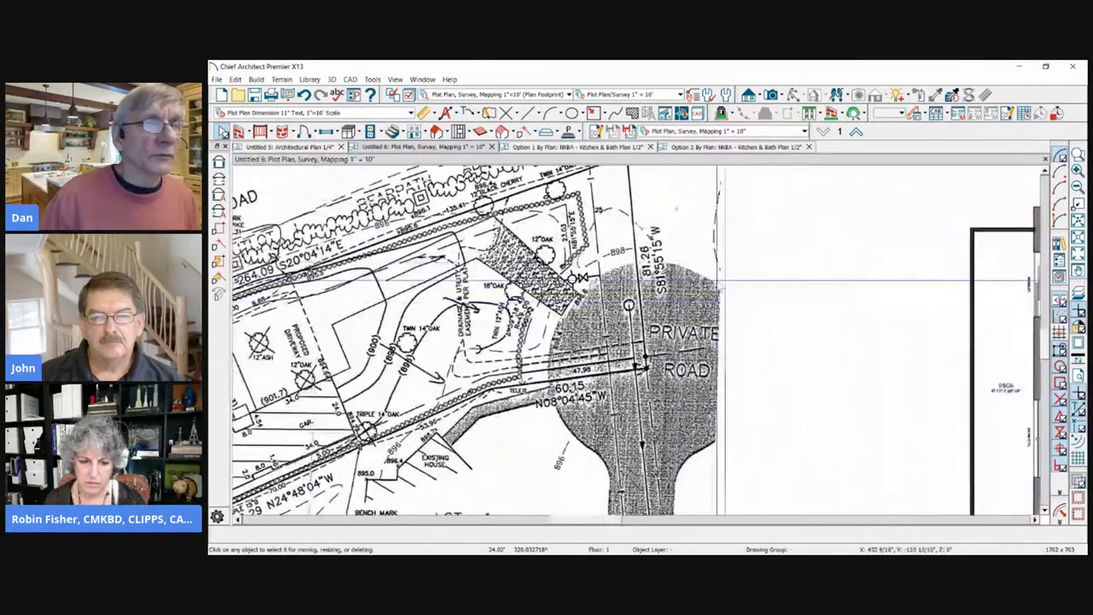
scroll(679, 205, up, 2)
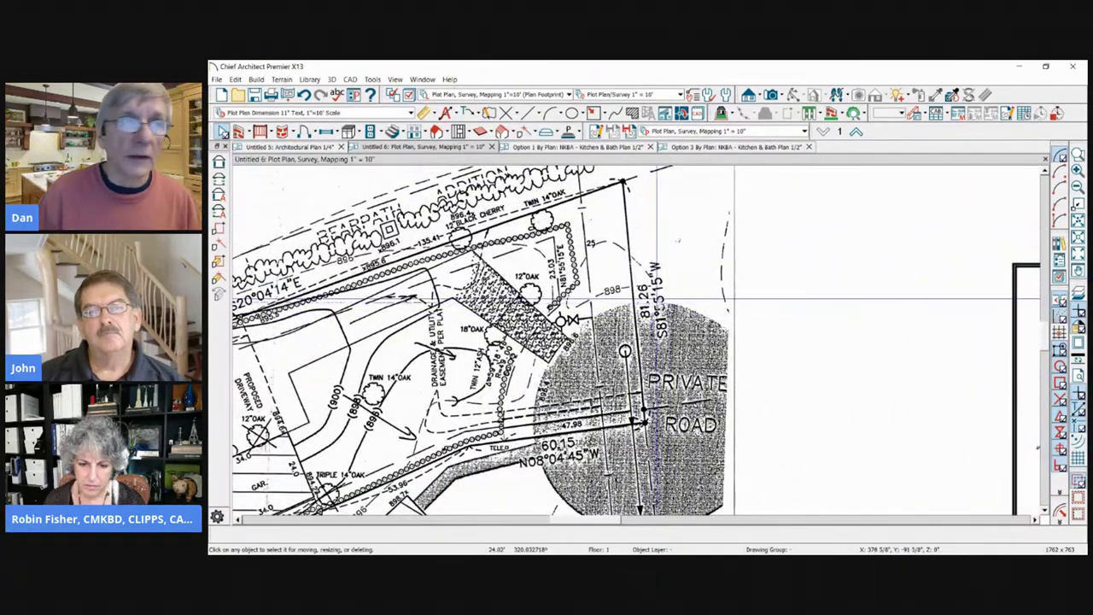
scroll(657, 298, down, 5)
click(606, 307)
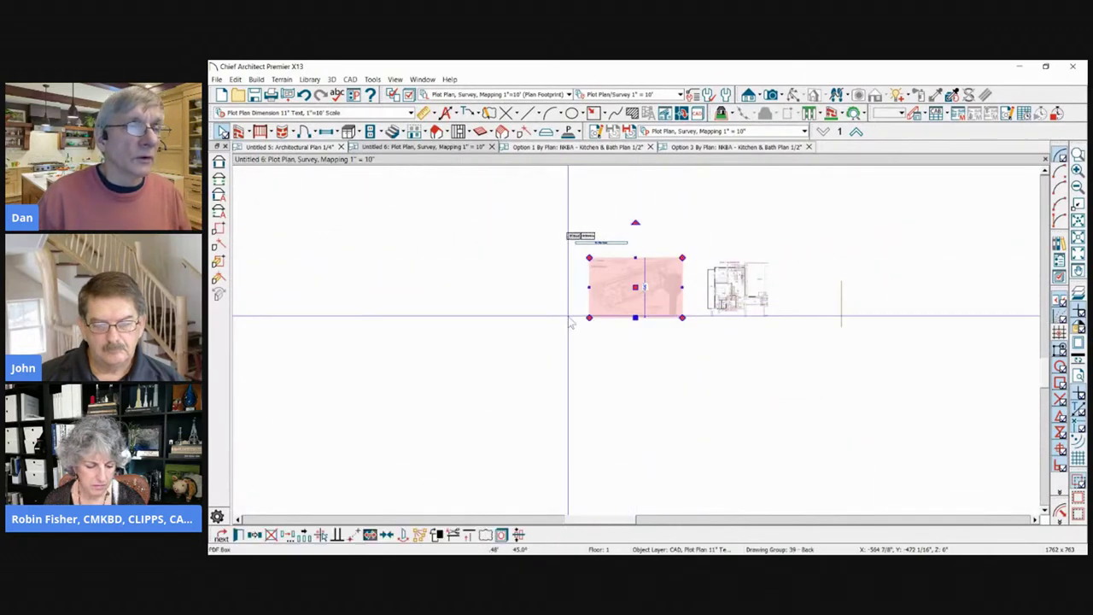
drag(589, 317, 235, 512)
scroll(462, 366, down, 3)
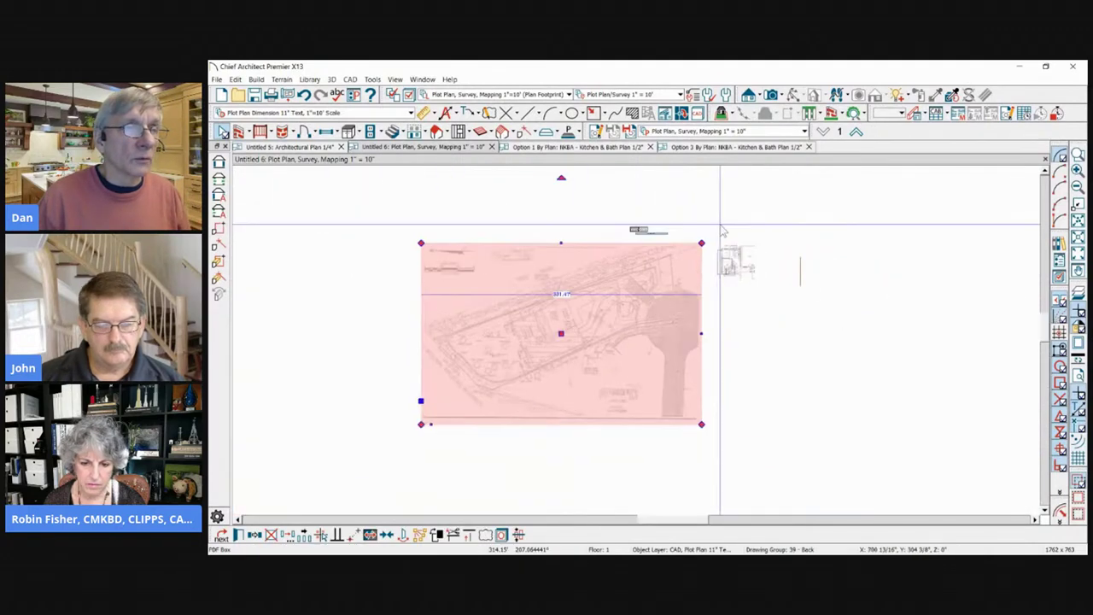
drag(421, 423, 268, 515)
click(824, 274)
scroll(646, 305, up, 4)
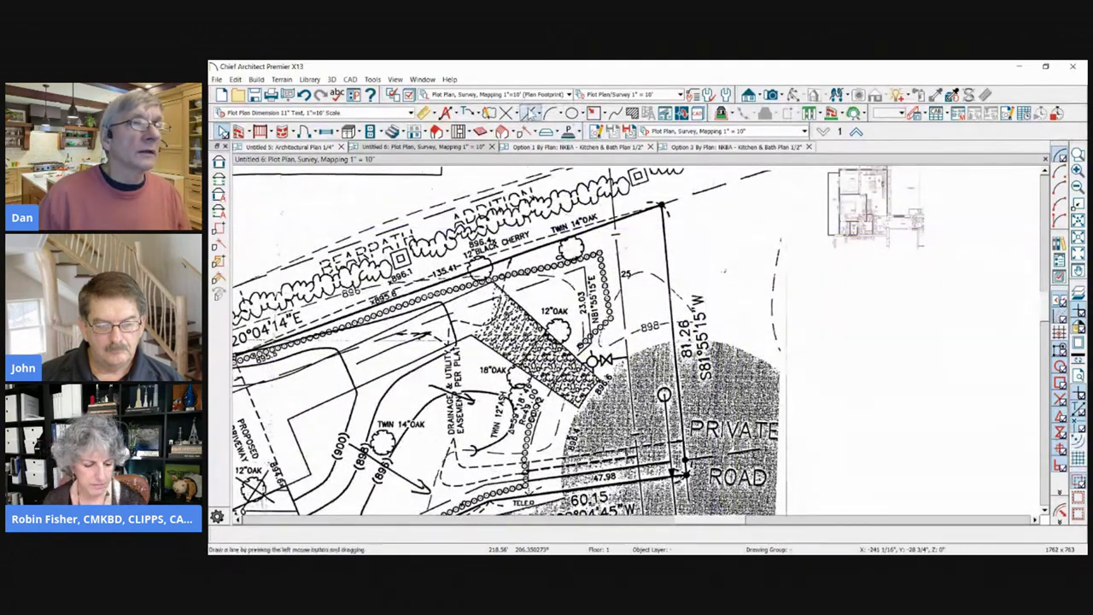
scroll(577, 206, down, 1)
Step: Draw a CAD line down the 81.26 boundary and set its colour to red
mouse_move(647, 206)
mouse_down()
mouse_move(660, 513)
mouse_move(675, 511)
mouse_up()
key(Tab)
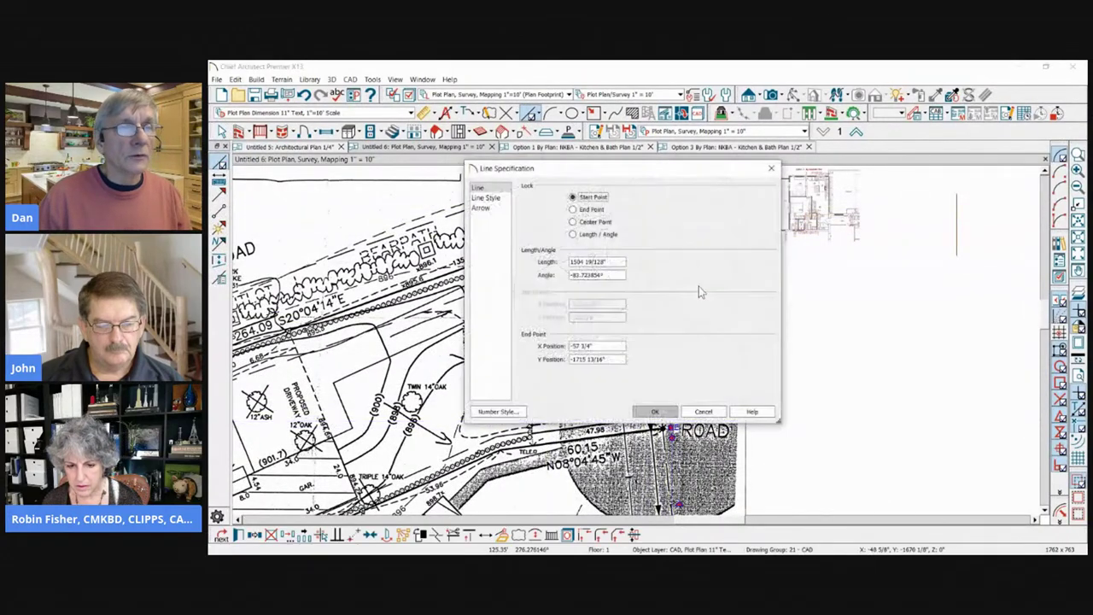
click(486, 198)
click(602, 245)
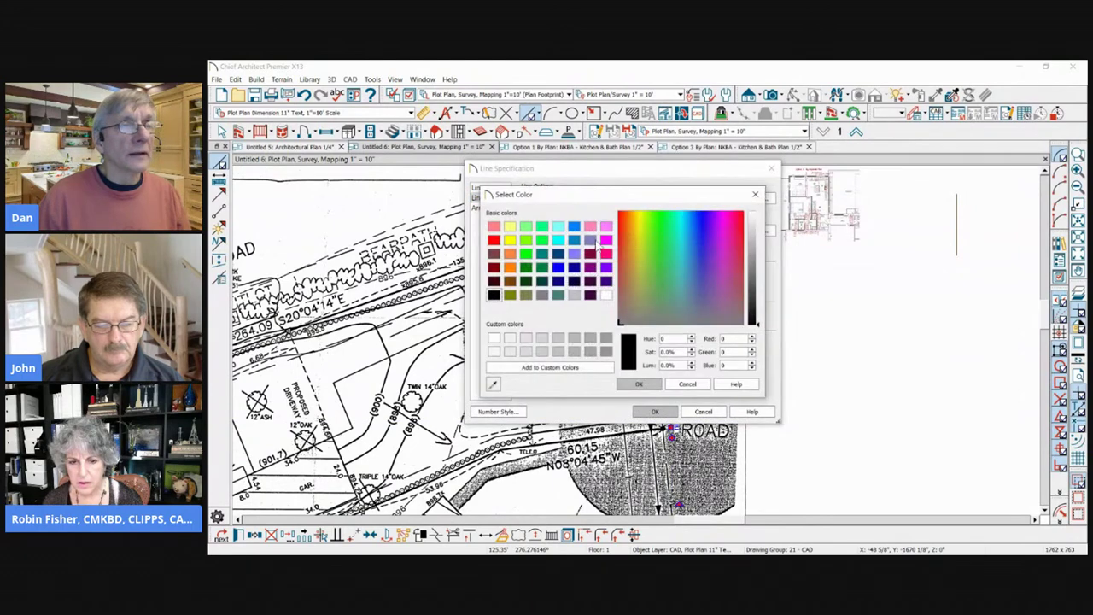
click(495, 242)
click(639, 383)
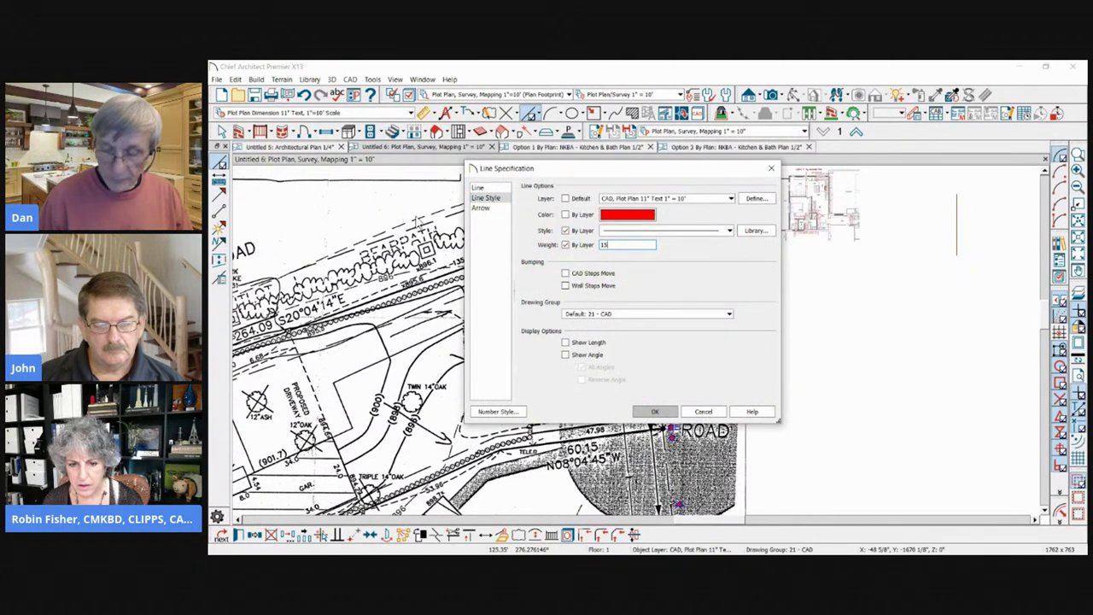
click(642, 412)
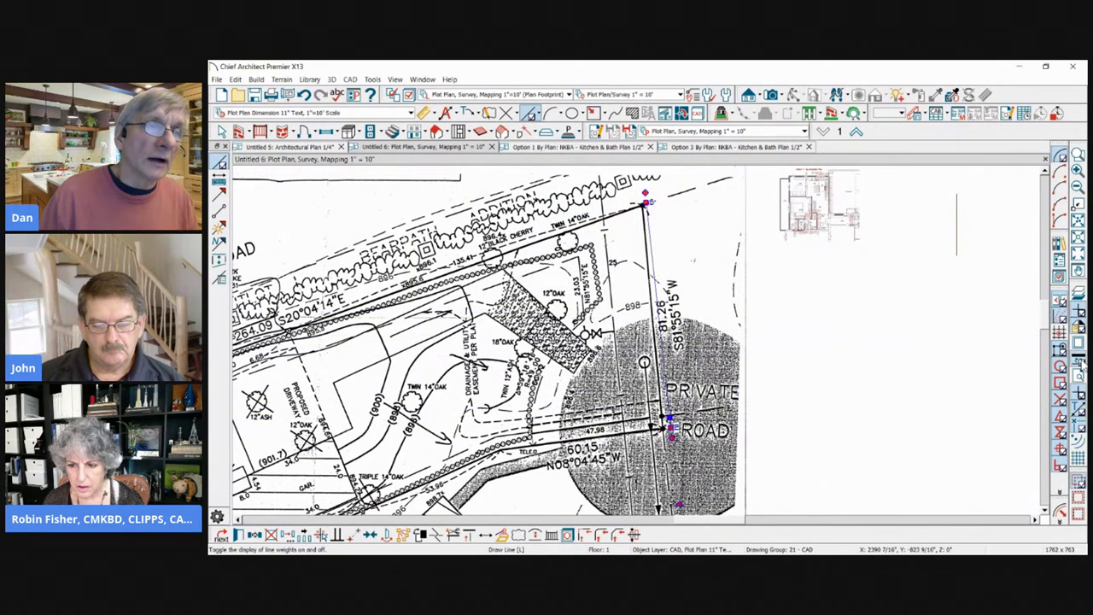
Step: Snap the red line's ends onto the lot corner and the private-road corner
key(space)
scroll(649, 205, up, 8)
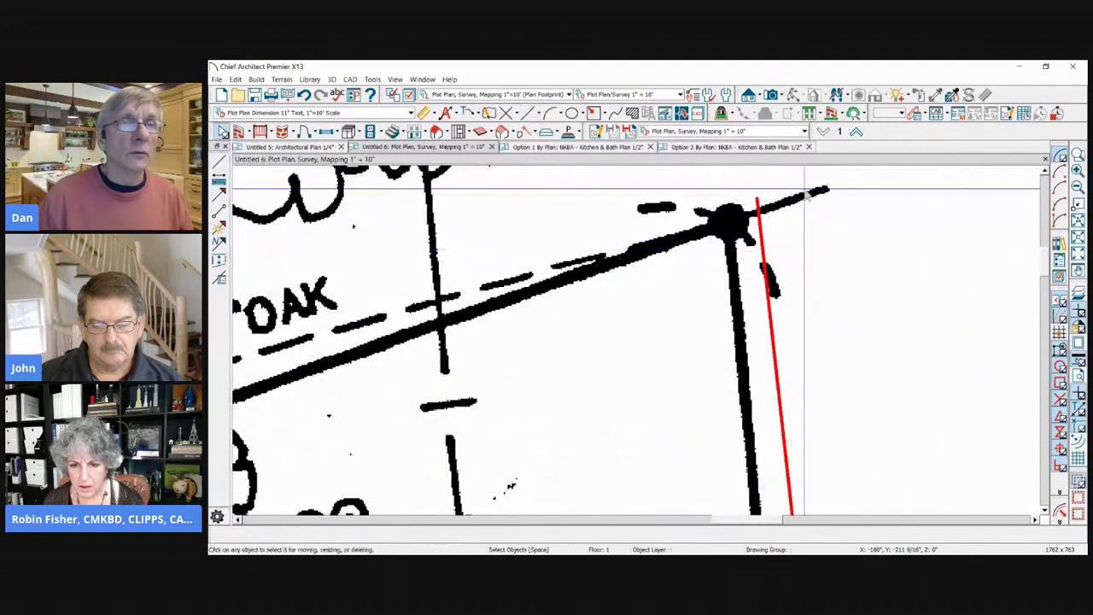
scroll(806, 194, up, 4)
click(705, 210)
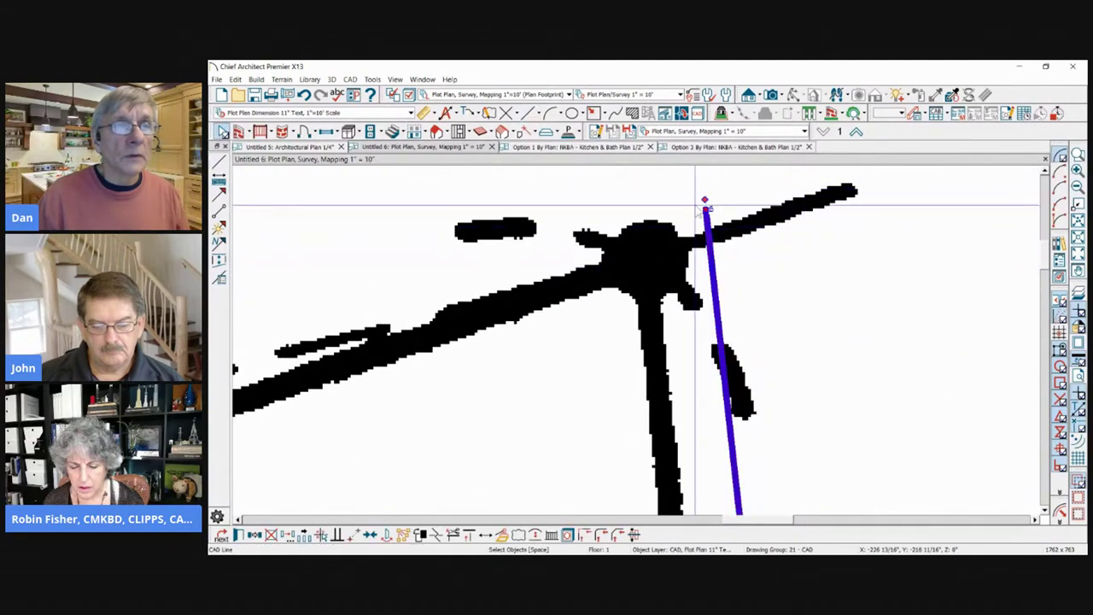
drag(705, 210, 649, 257)
scroll(658, 222, down, 4)
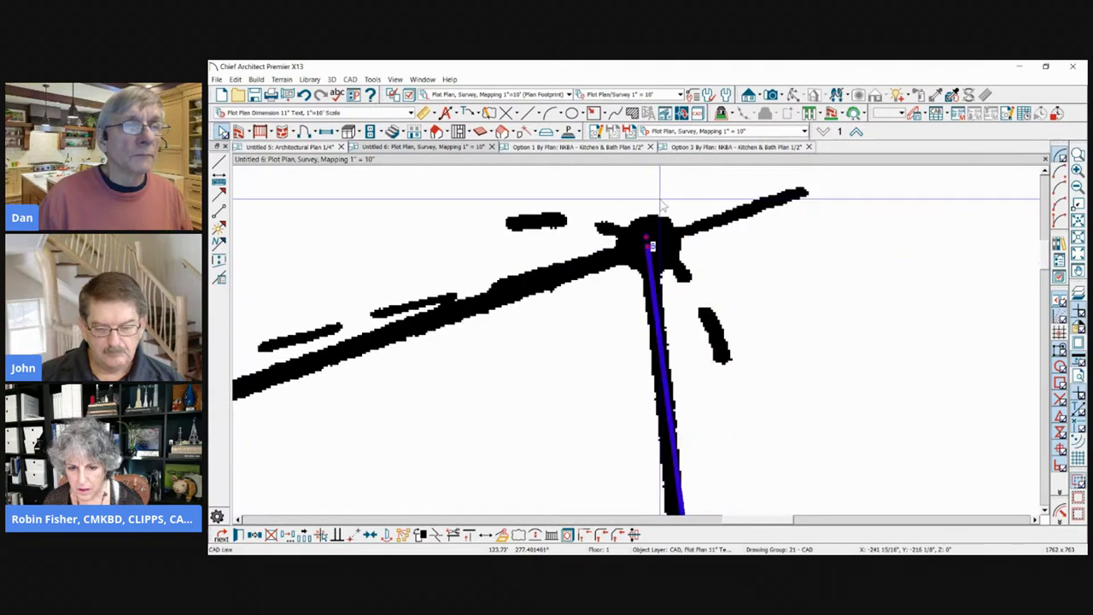
scroll(662, 209, down, 2)
scroll(662, 423, up, 5)
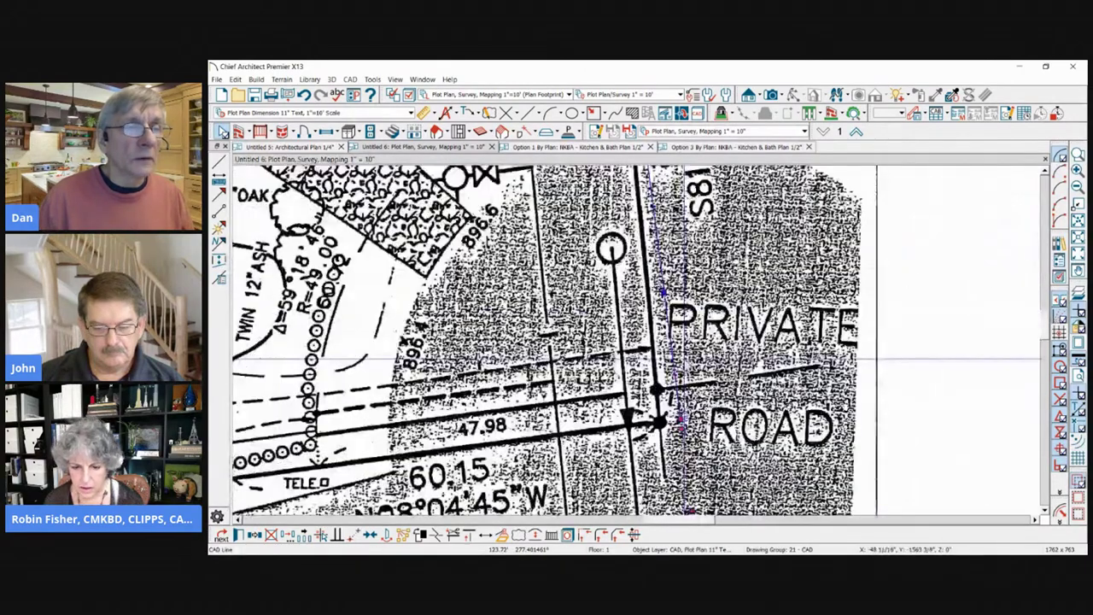
scroll(702, 458, down, 2)
scroll(702, 457, up, 5)
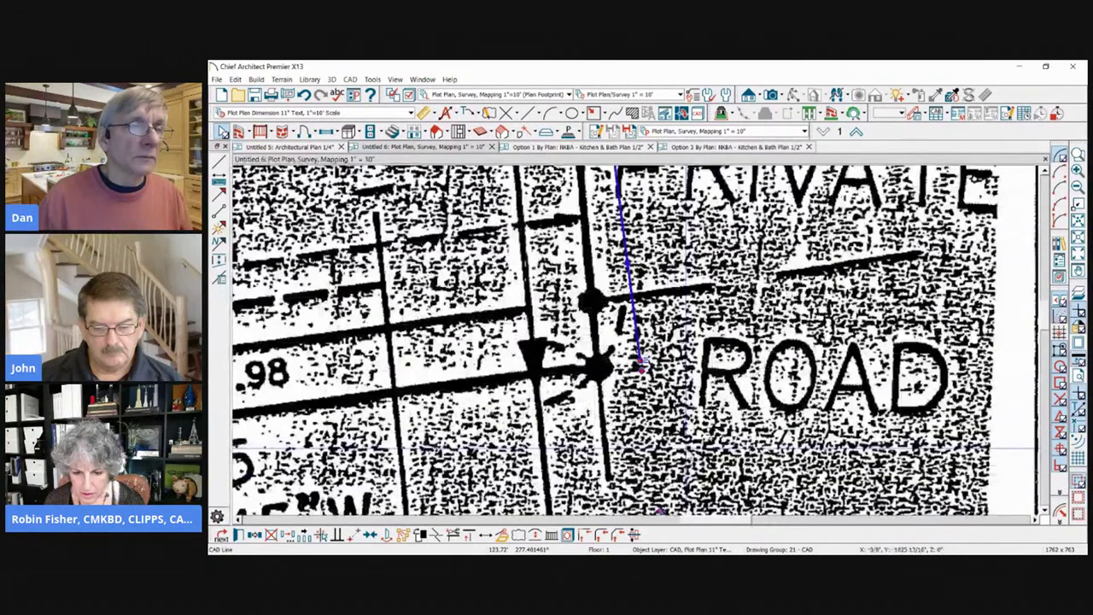
scroll(641, 367, up, 1)
drag(641, 368, 591, 363)
Step: Turn on Show Length in the traced line's Line Specification
scroll(597, 362, down, 1)
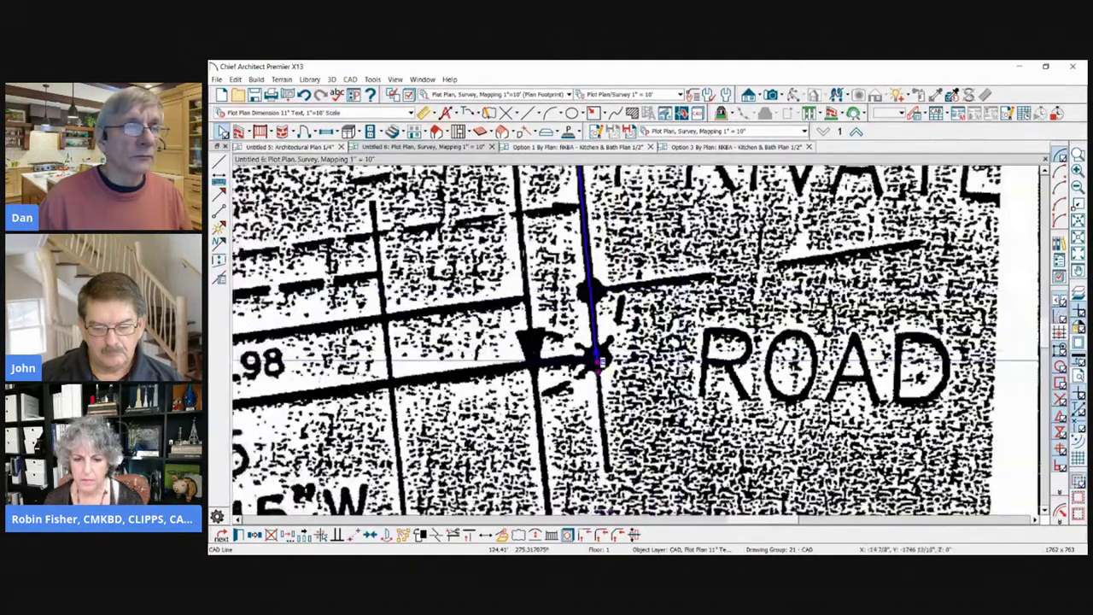
scroll(598, 363, down, 5)
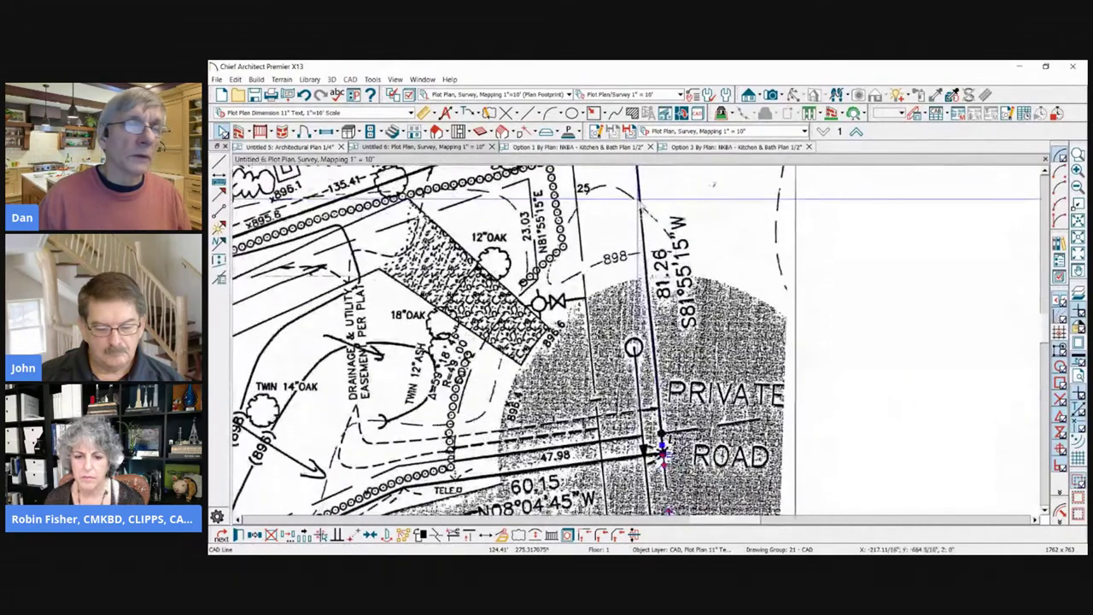
scroll(639, 199, down, 1)
scroll(649, 299, up, 1)
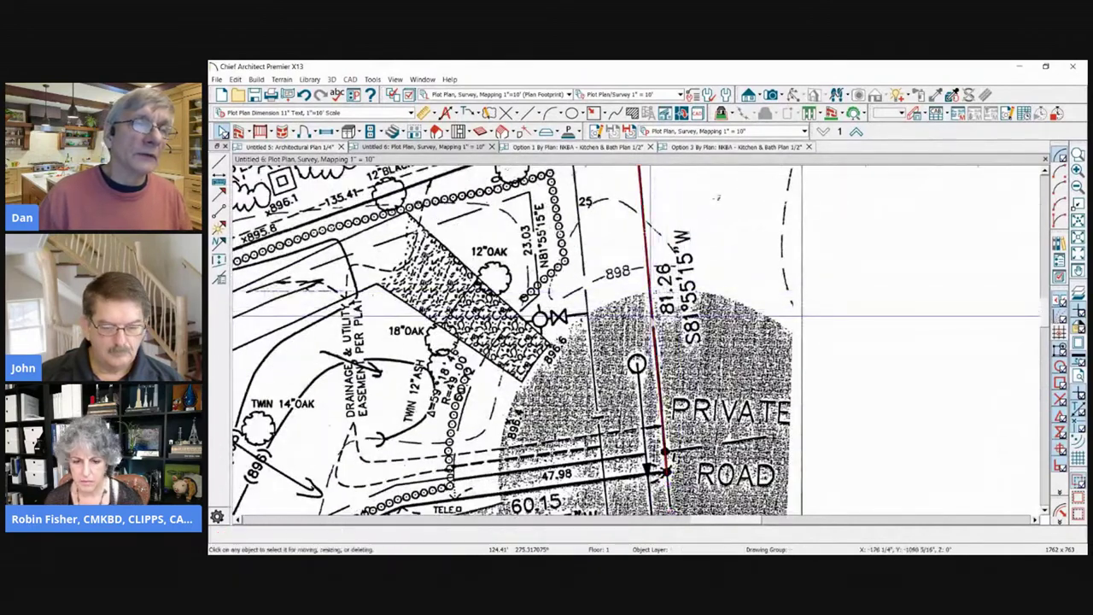
click(652, 316)
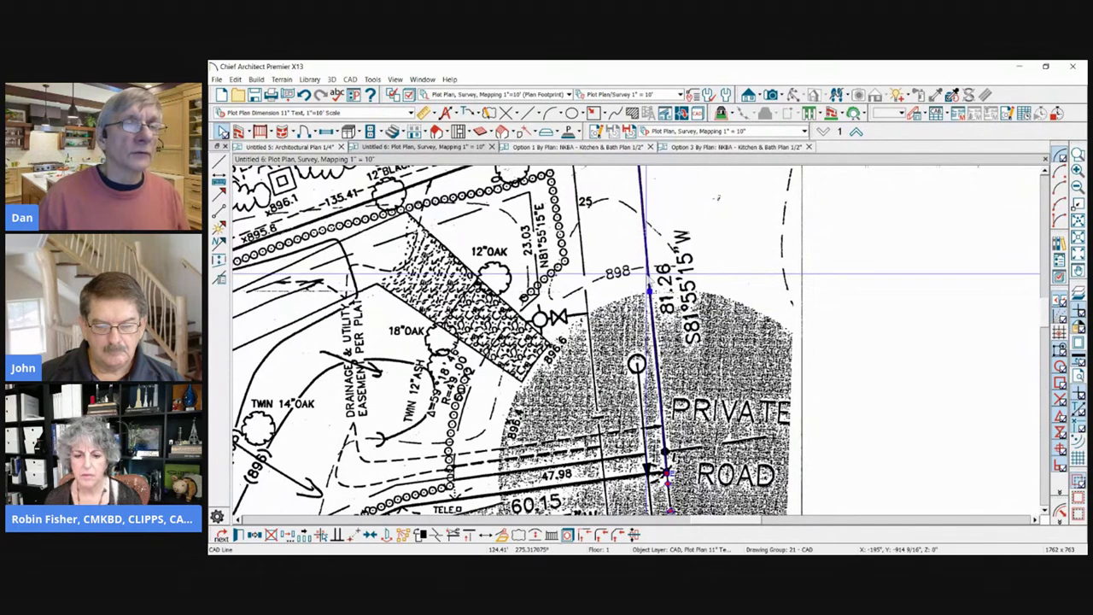
double_click(649, 276)
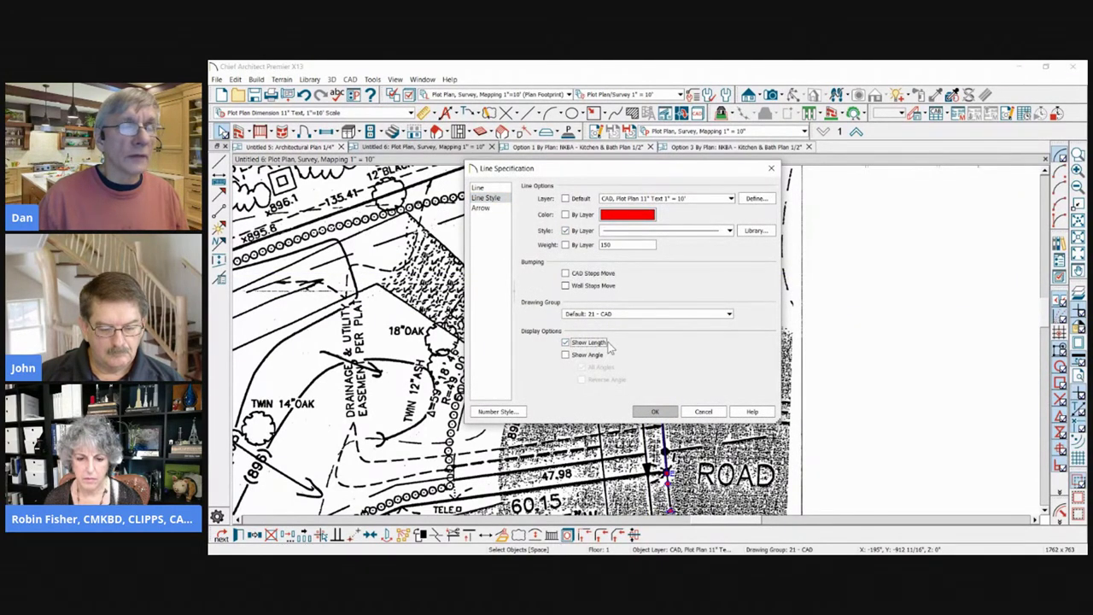
click(655, 410)
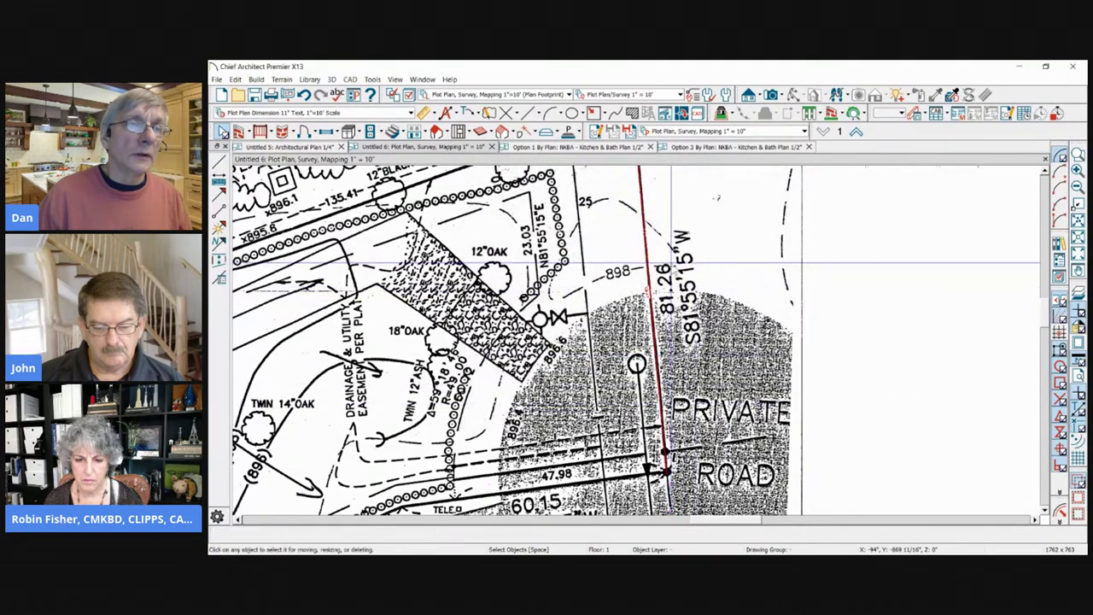
Step: Read the line's 124.41' length label, then marquee-select both the survey image and the red line
scroll(655, 297, up, 5)
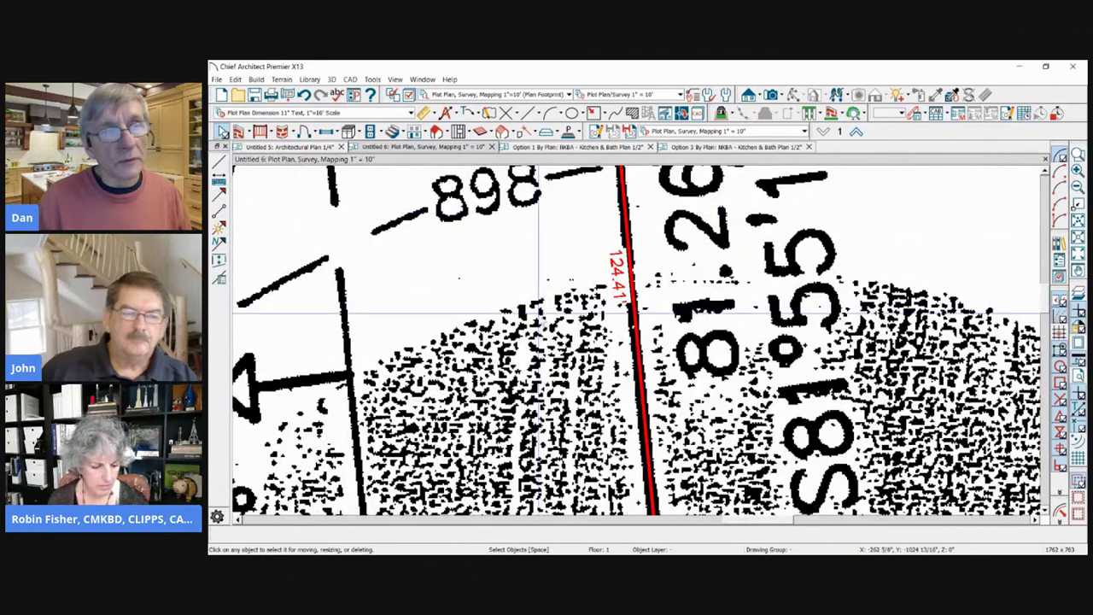
scroll(544, 291, down, 1)
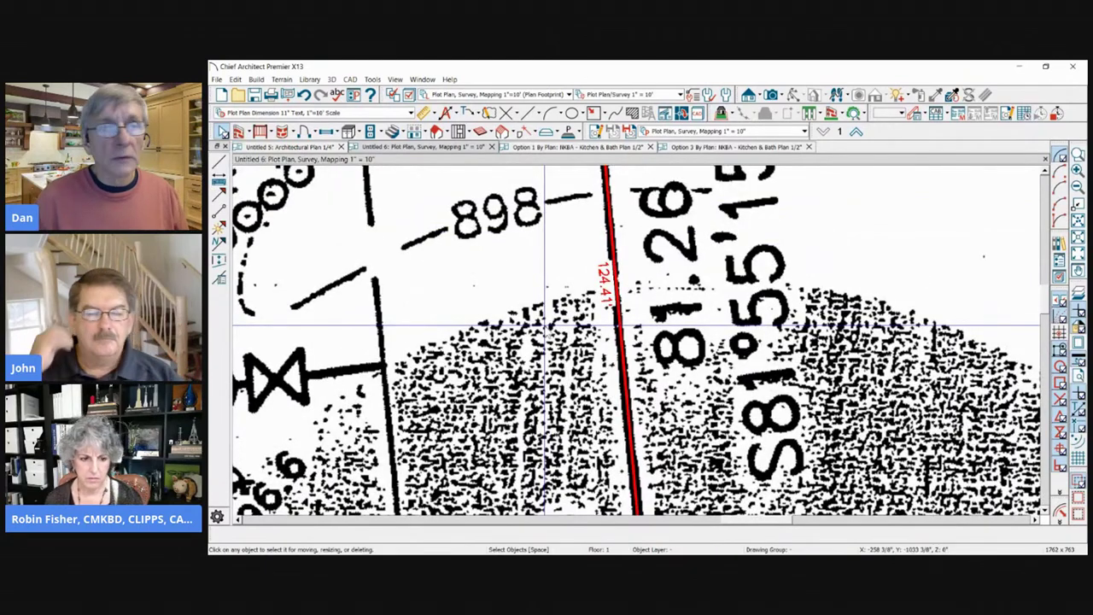
scroll(863, 376, down, 1)
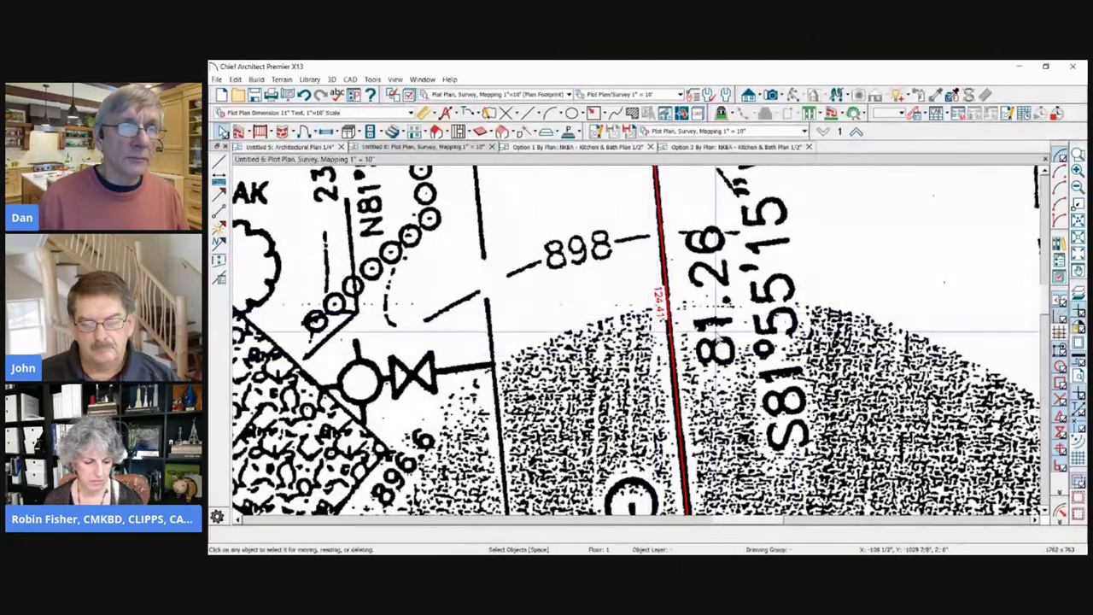
scroll(717, 330, down, 1)
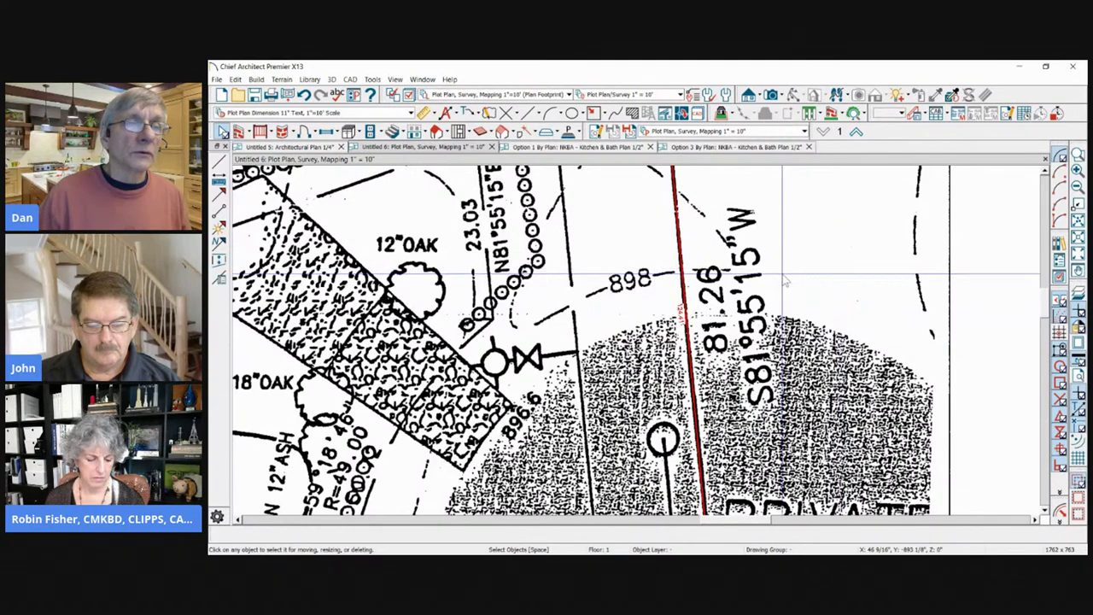
drag(589, 265, 982, 415)
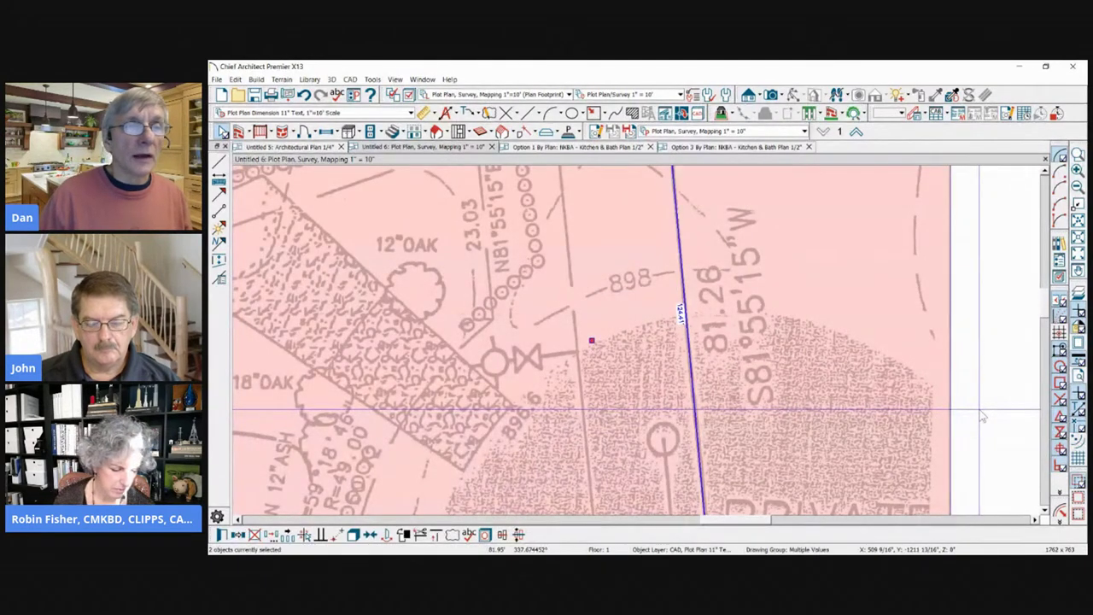
Step: Turn on Move in Transform/Replicate Object and enter 81.26' as X Delta, converting to 975 1/8"
click(270, 535)
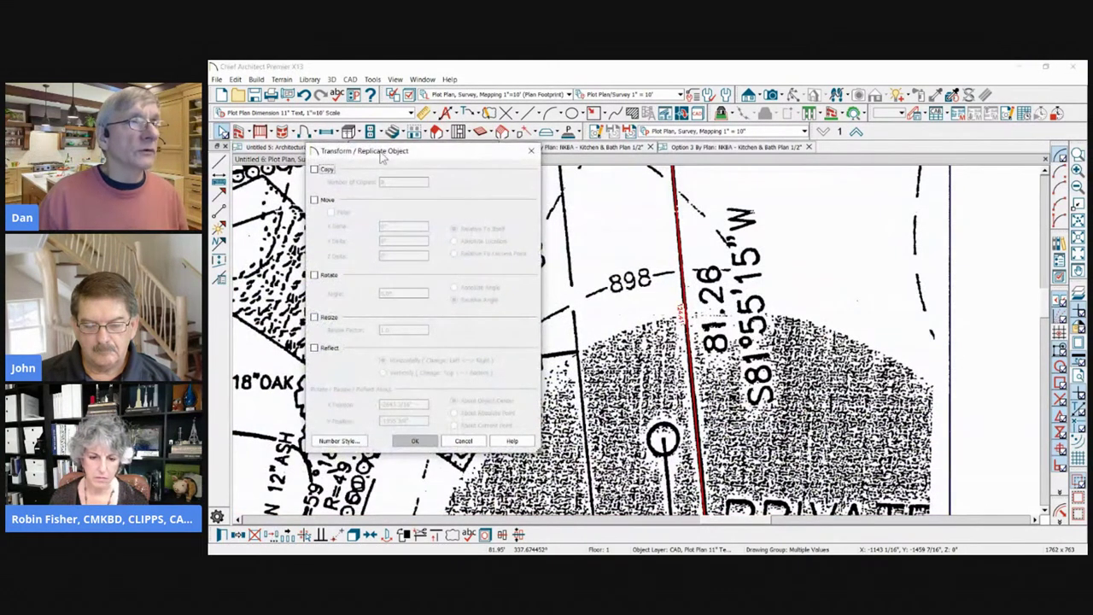
drag(408, 151, 392, 142)
click(299, 192)
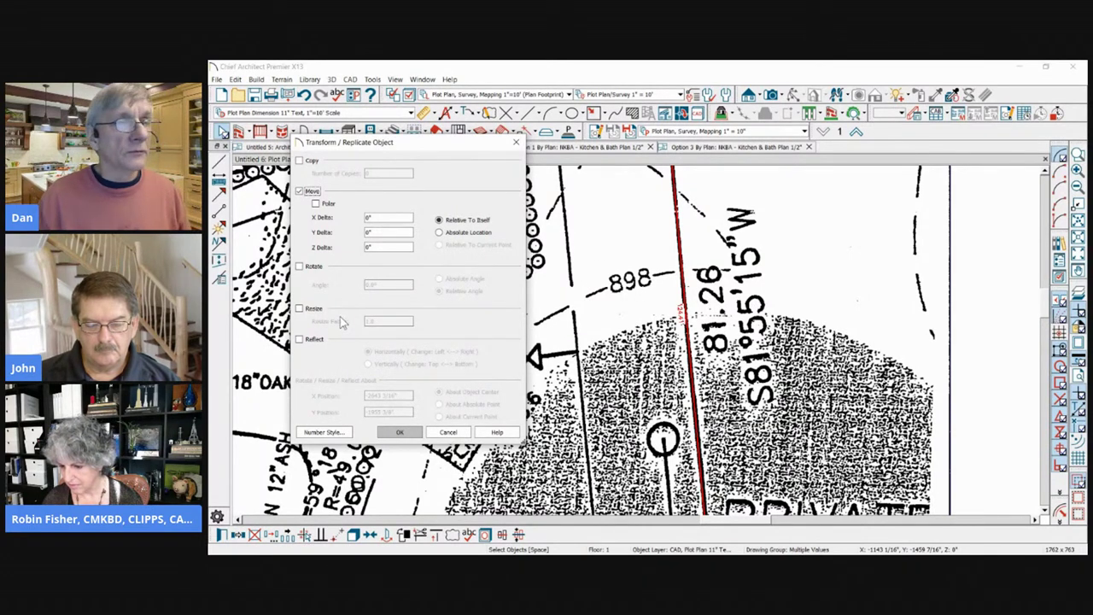
drag(419, 149, 481, 149)
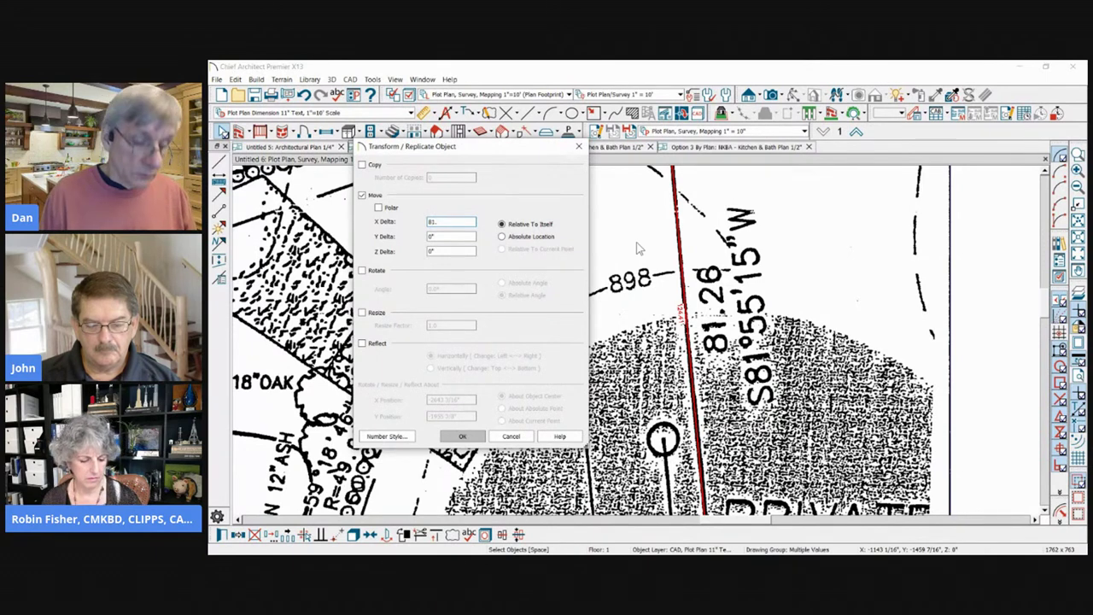
text(')
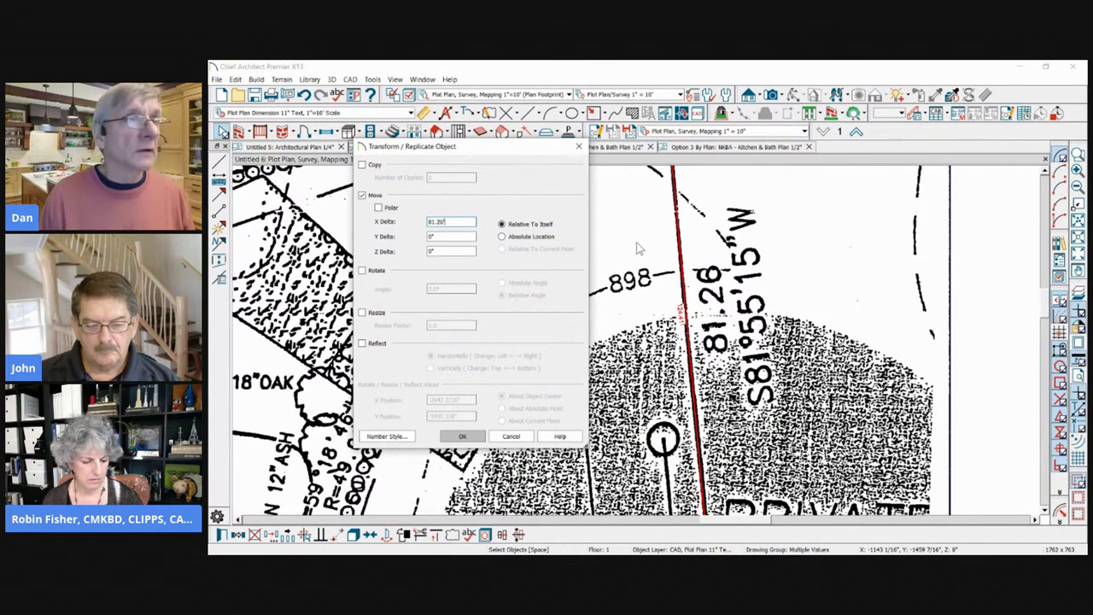
click(444, 236)
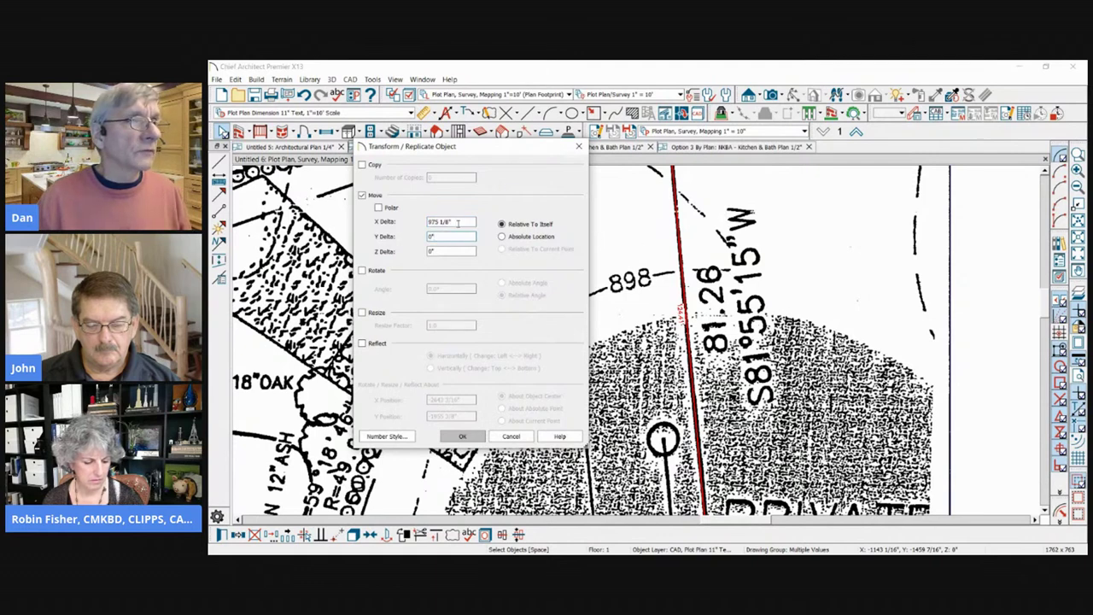
Step: Enter 241.41' as Y Delta so it converts to 2896 15/16"
drag(458, 223, 320, 295)
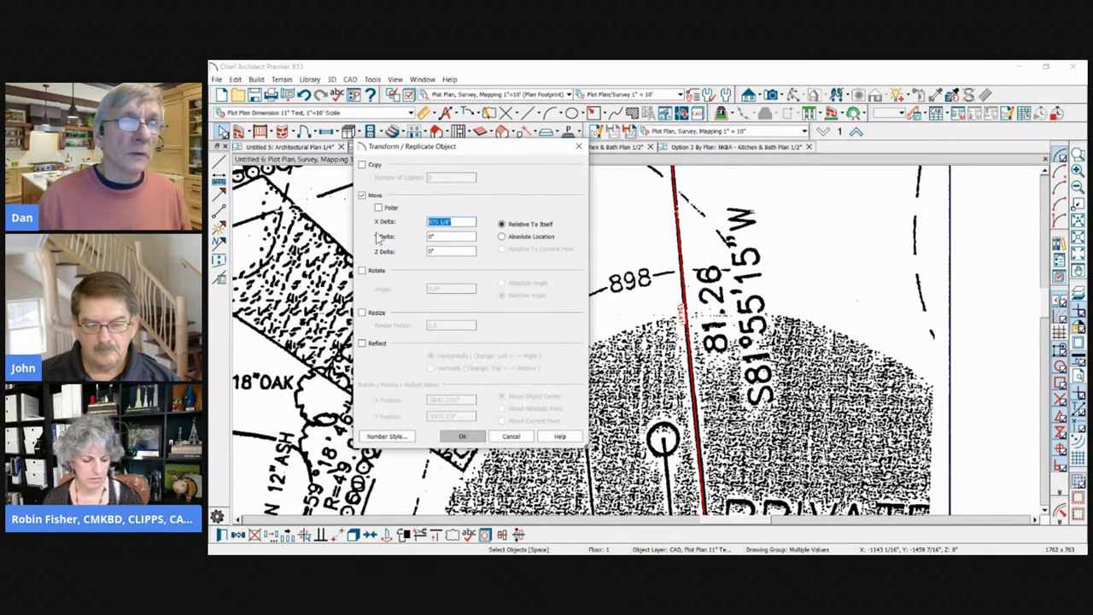
drag(442, 236, 376, 236)
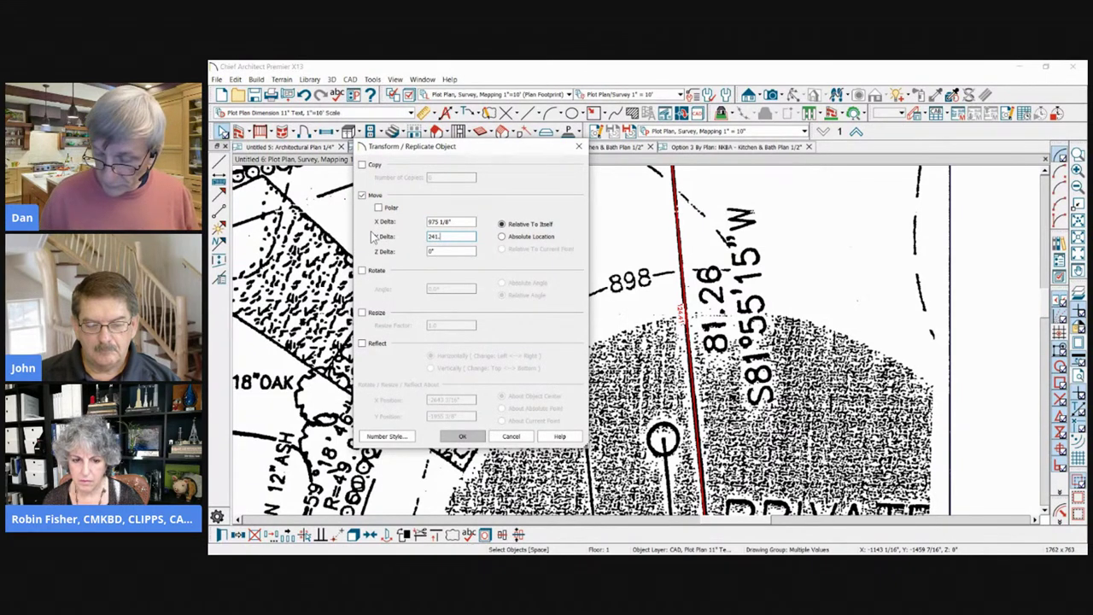
text(241.41')
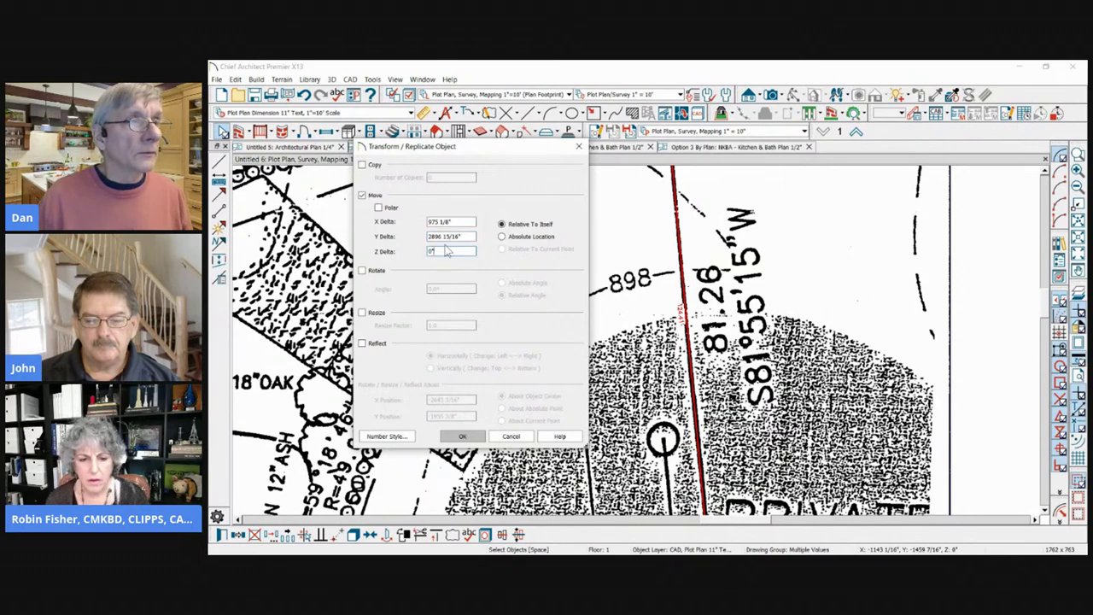
key(Tab)
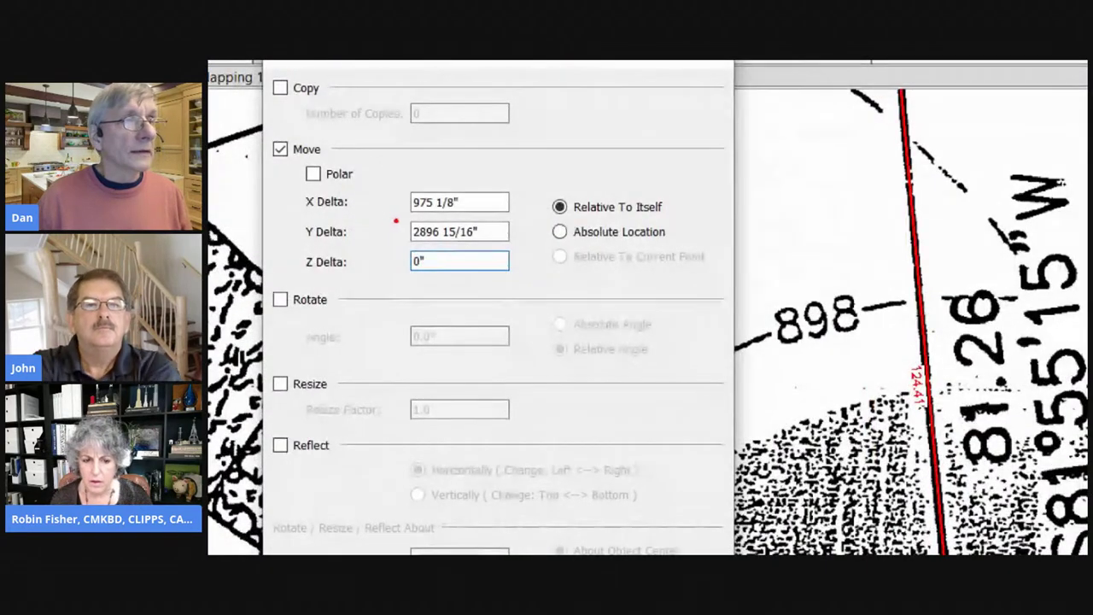
drag(390, 220, 457, 253)
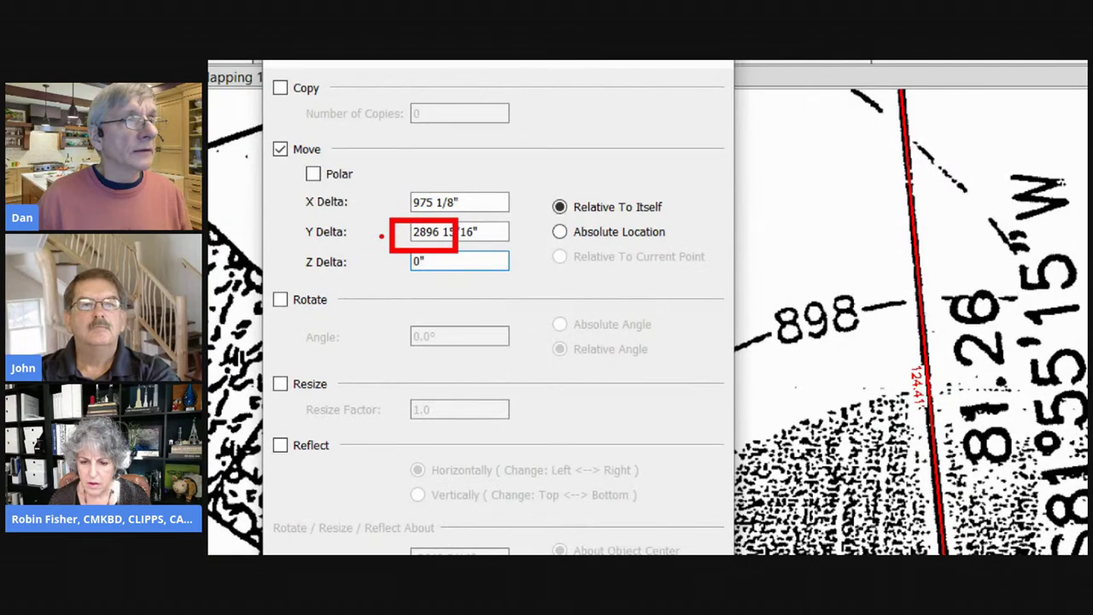
mouse_move(377, 206)
mouse_down()
mouse_move(382, 236)
mouse_move(407, 199)
mouse_move(394, 212)
mouse_up()
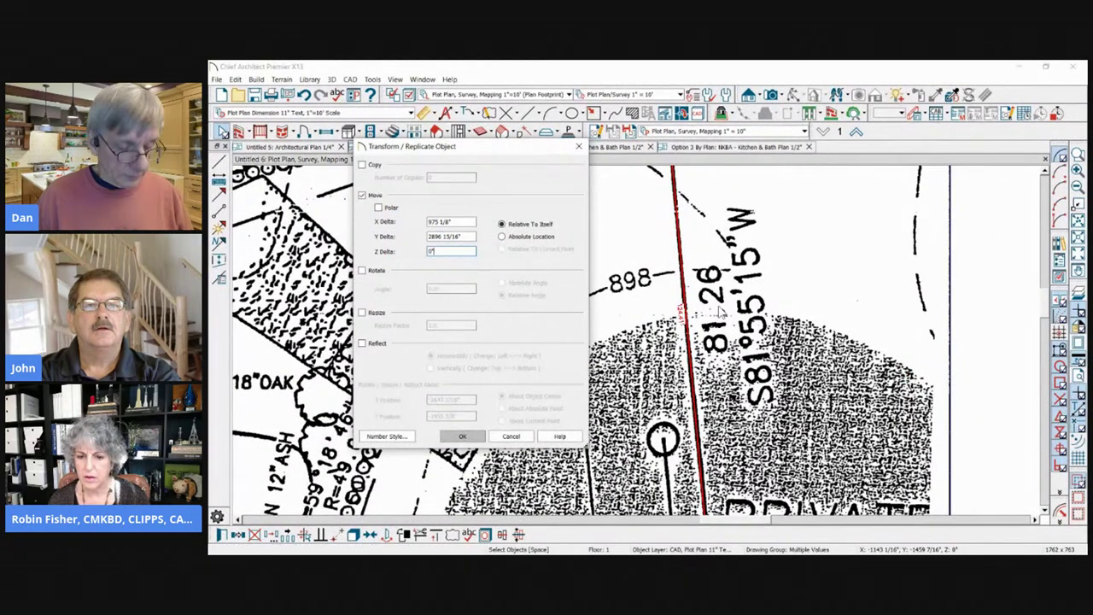
mouse_move(685, 262)
mouse_down()
mouse_move(743, 352)
mouse_move(653, 327)
mouse_move(669, 316)
mouse_up()
drag(419, 214, 454, 228)
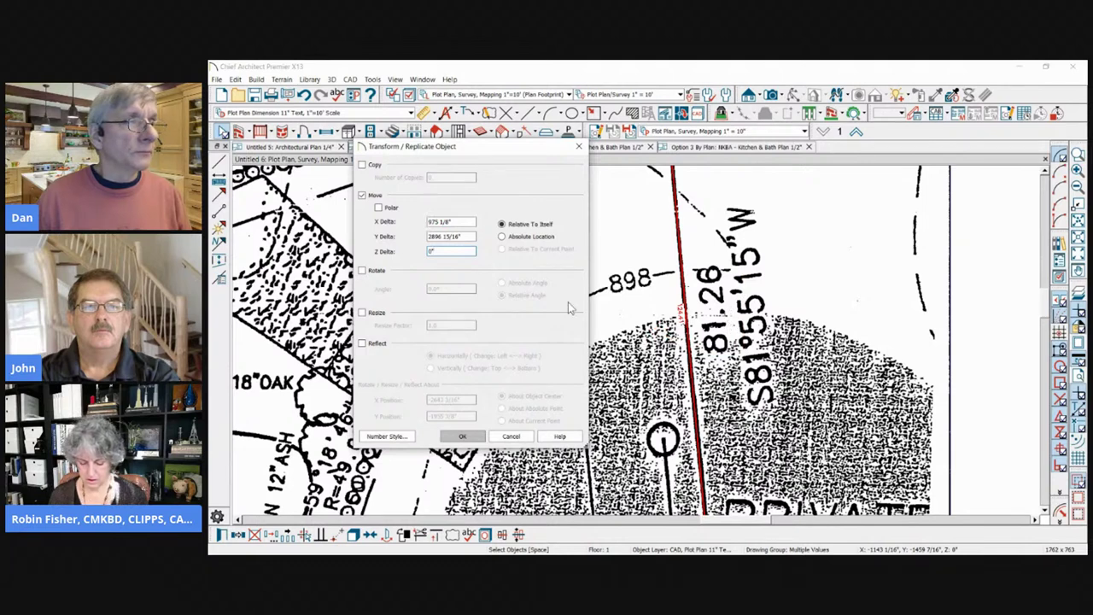
Step: Set a resize-only transform with factor 975/2896 (0.336671), turning Move off
click(370, 314)
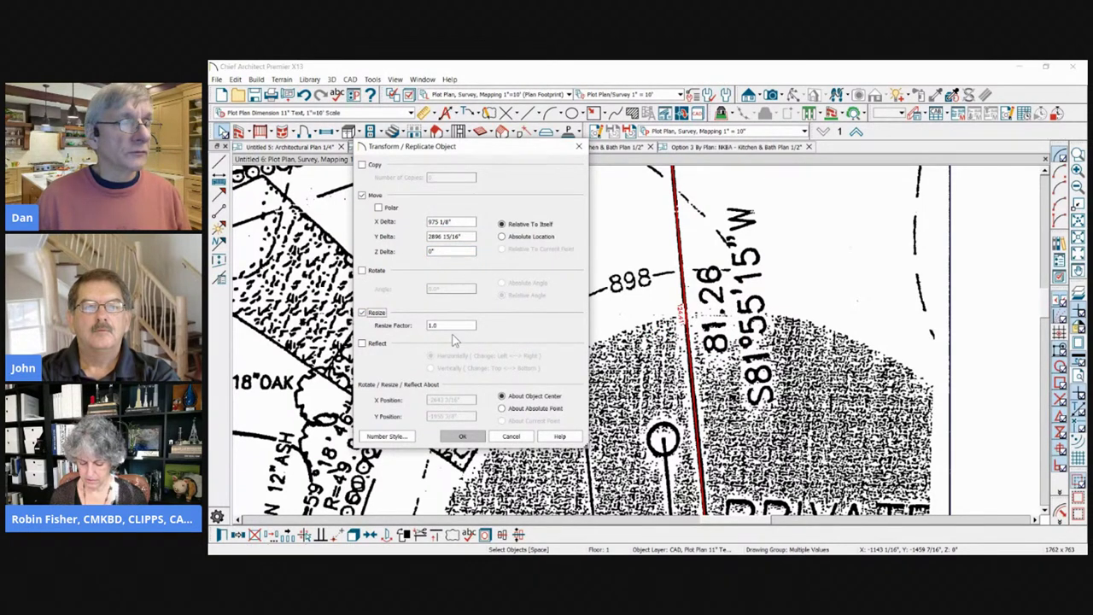
double_click(456, 328)
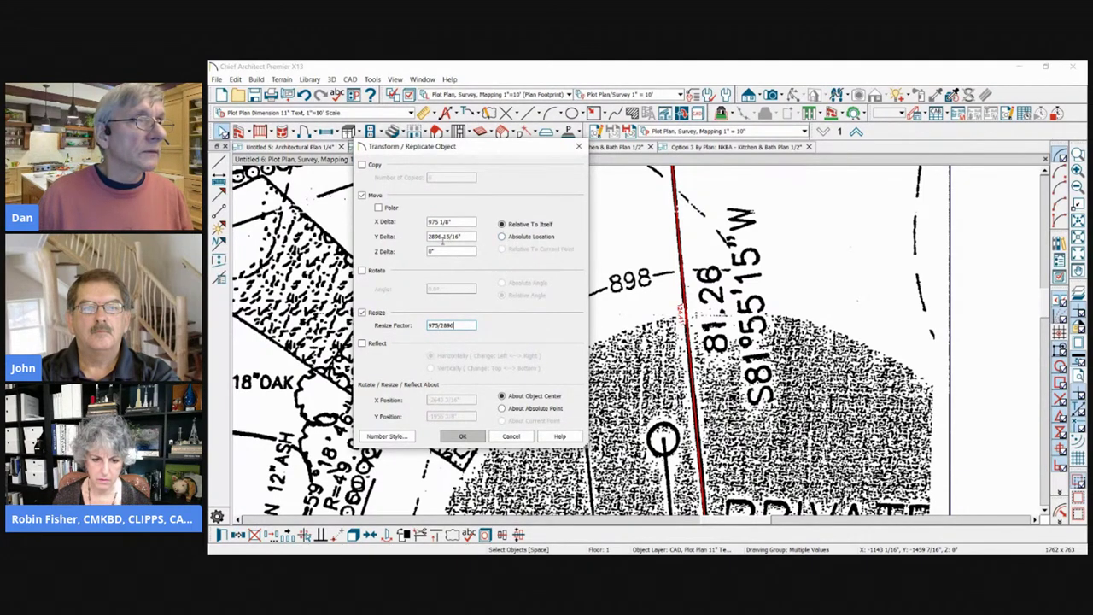
click(362, 195)
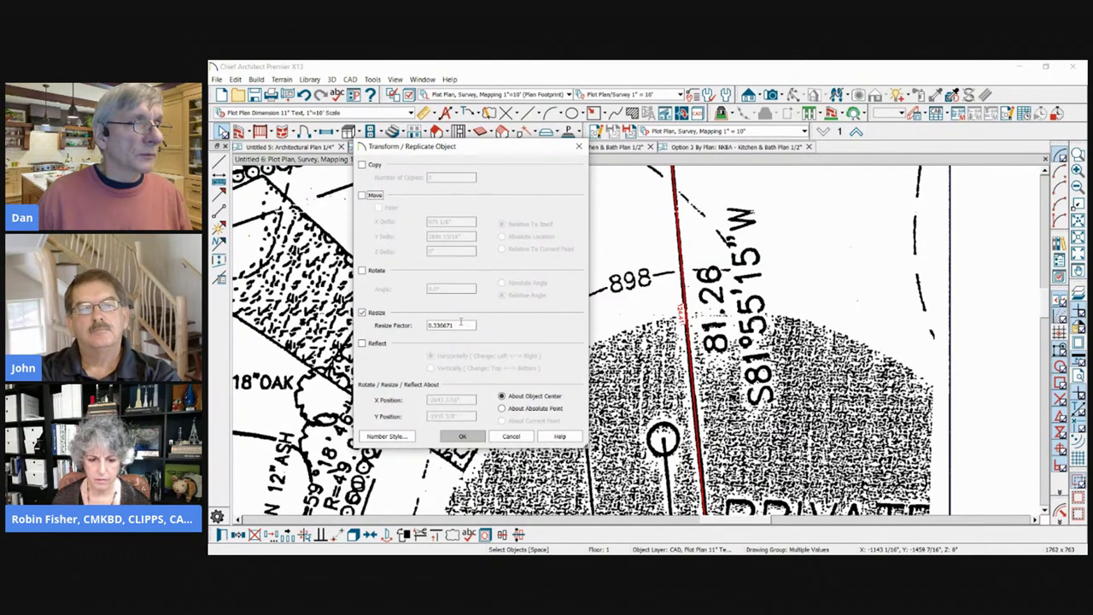
click(460, 324)
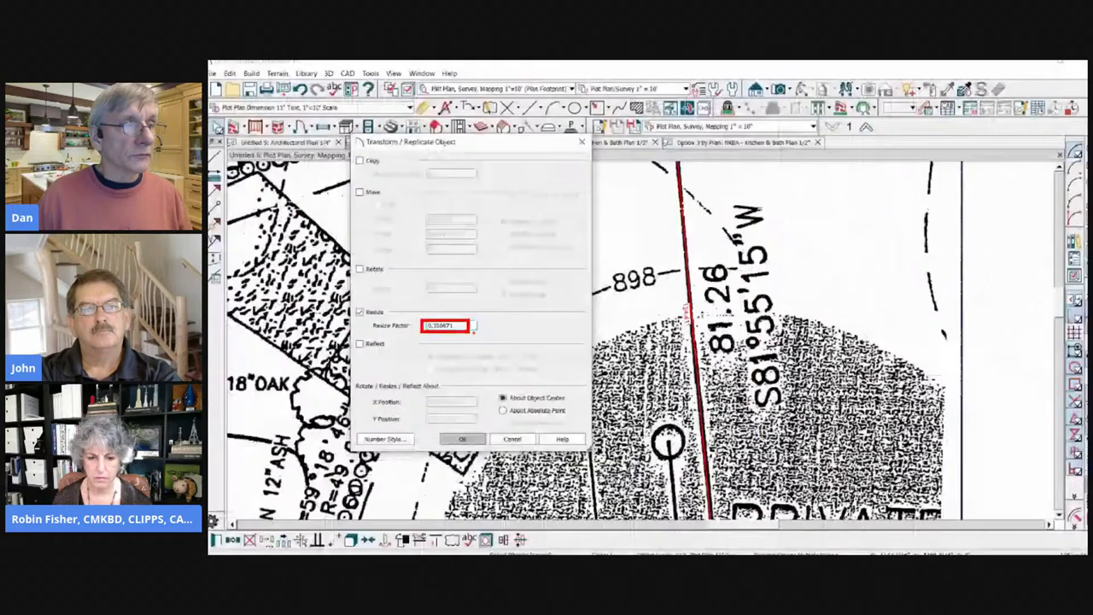
Step: Apply the 0.336671 resize and zoom in to check the red line, now 41.89'
key(Return)
scroll(573, 365, down, 3)
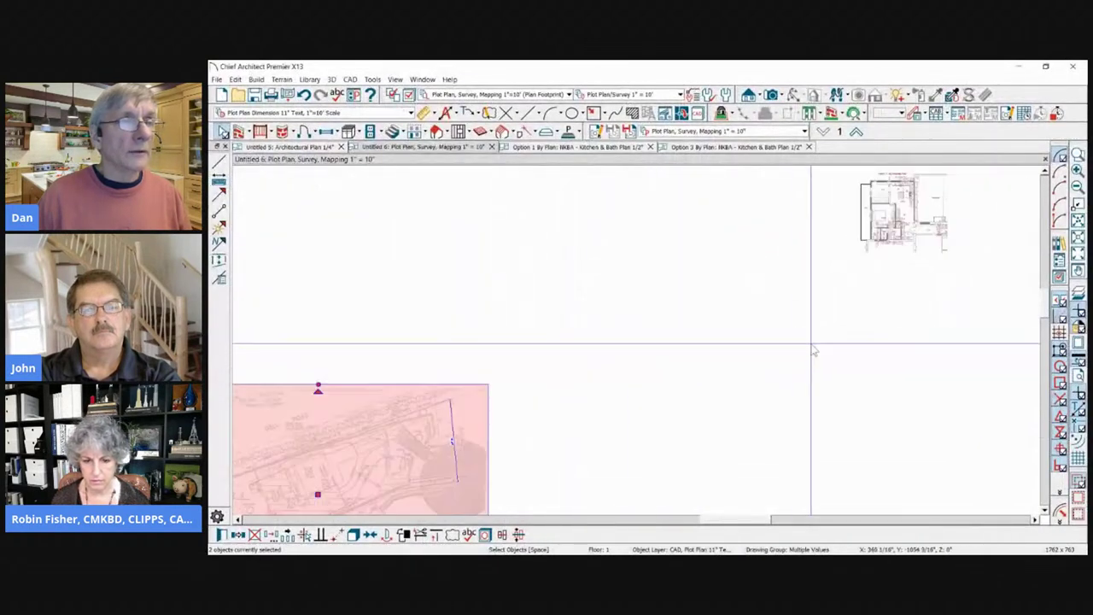
scroll(671, 304, up, 5)
scroll(600, 417, up, 4)
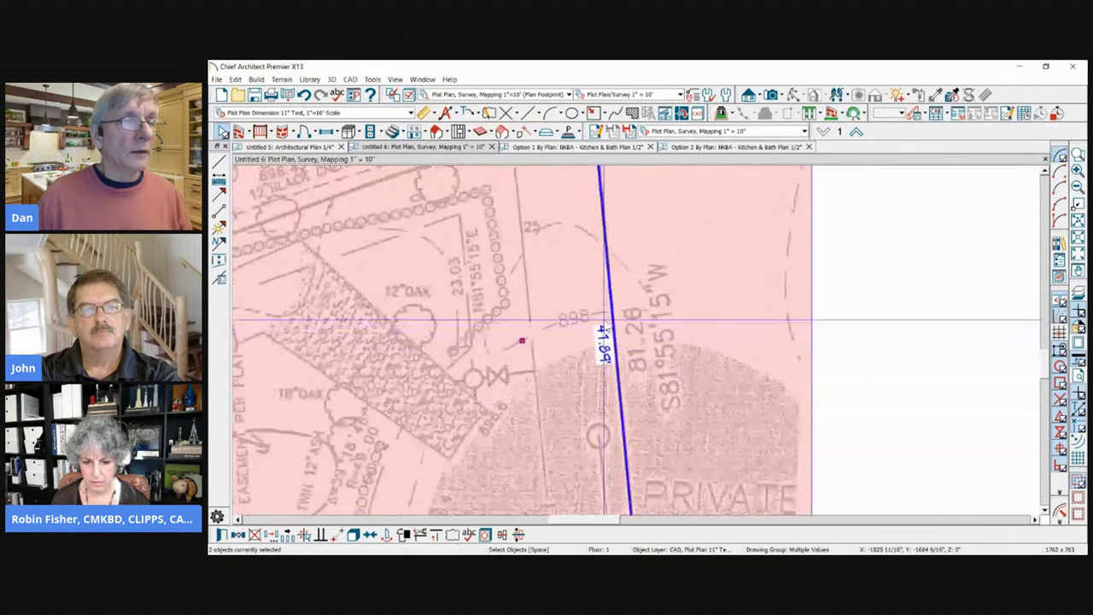
key(Escape)
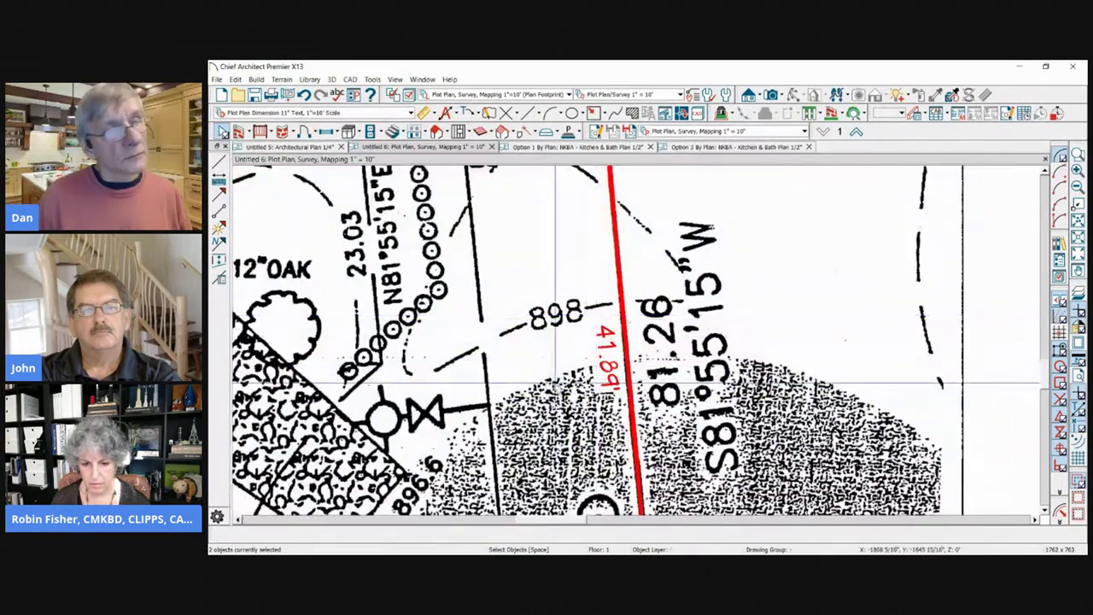
scroll(666, 294, down, 2)
scroll(666, 295, down, 2)
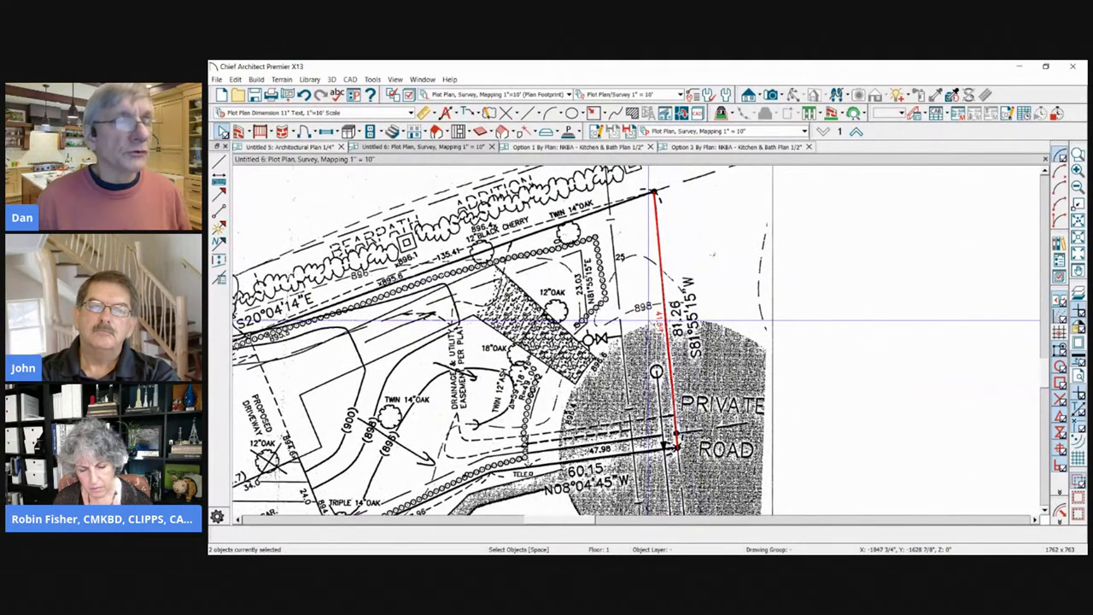
scroll(657, 324, up, 2)
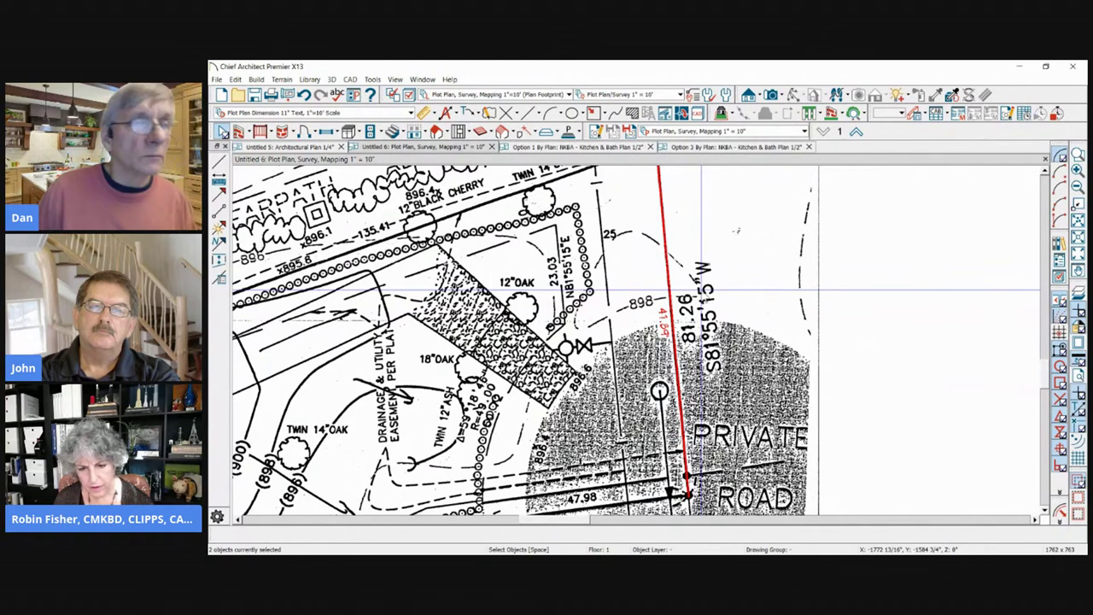
scroll(699, 290, down, 1)
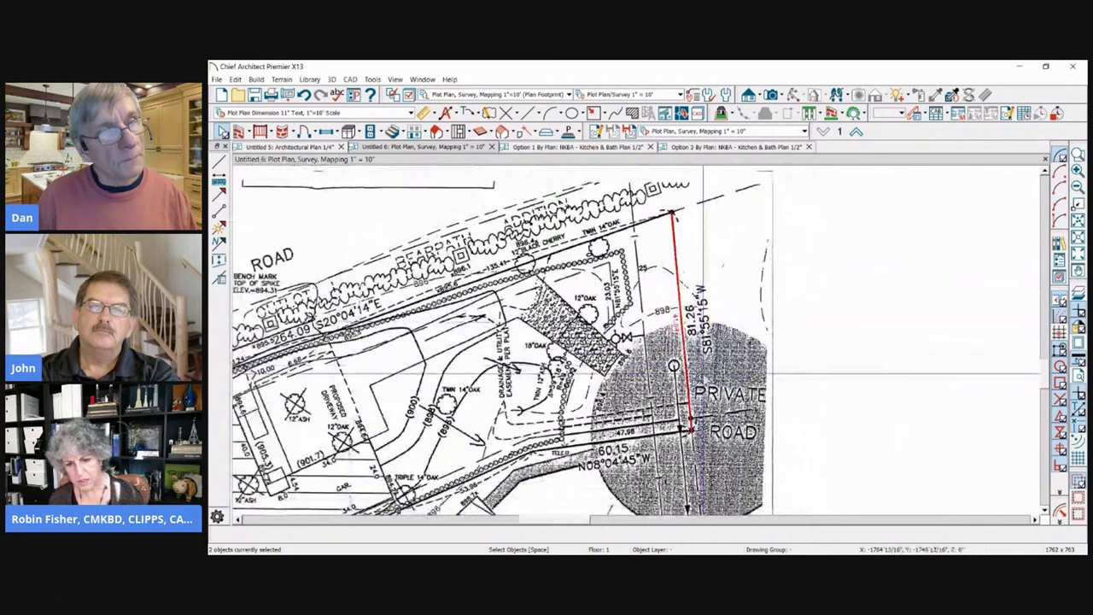
scroll(714, 386, up, 1)
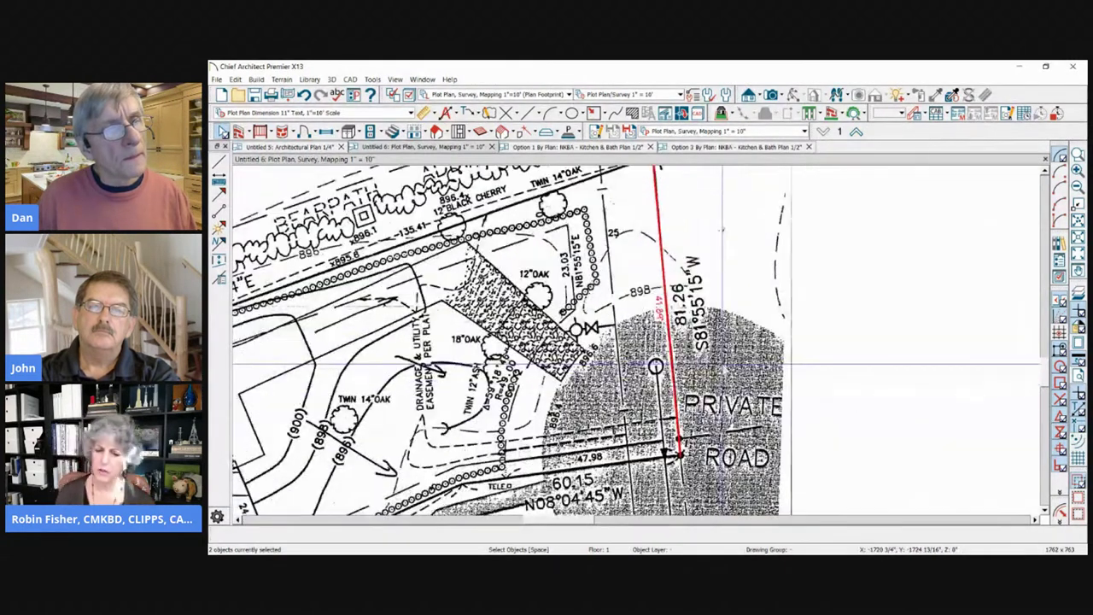
Step: Reselect the survey image and red line and reopen Transform/Replicate Object
drag(610, 280, 791, 372)
drag(891, 264, 301, 493)
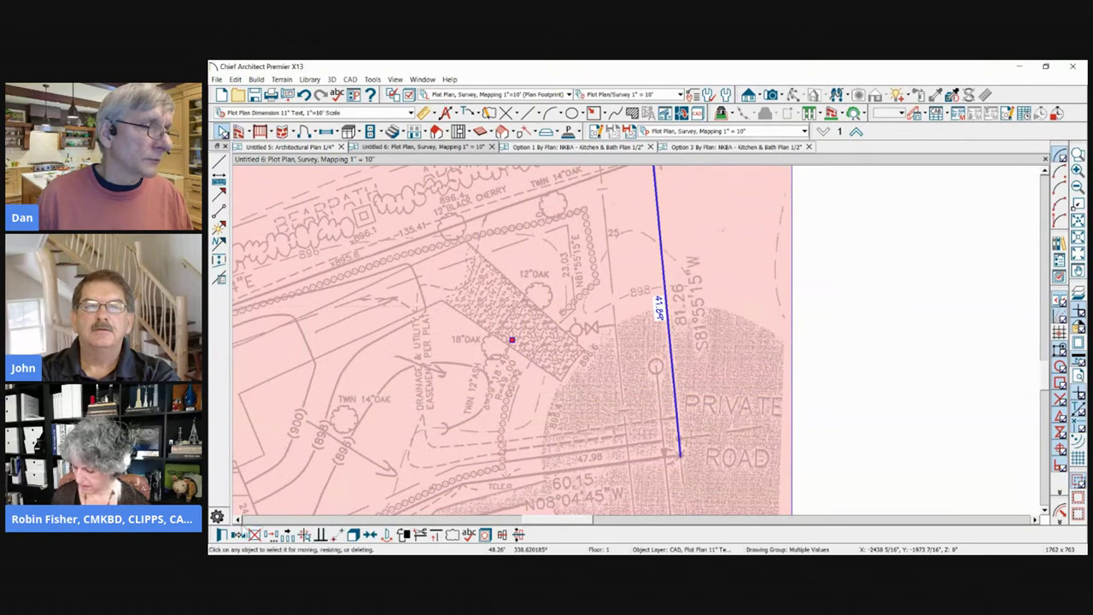
click(272, 535)
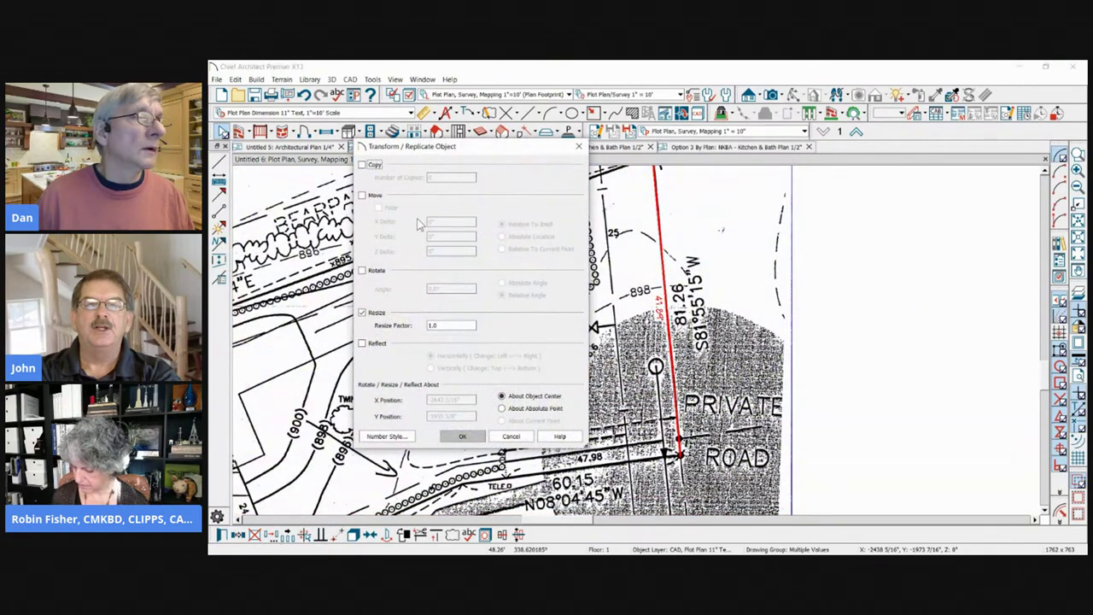
Step: Convert 81.26' and 41.89' to inches, then resize by 975/502 (1.942231)
click(374, 195)
double_click(448, 221)
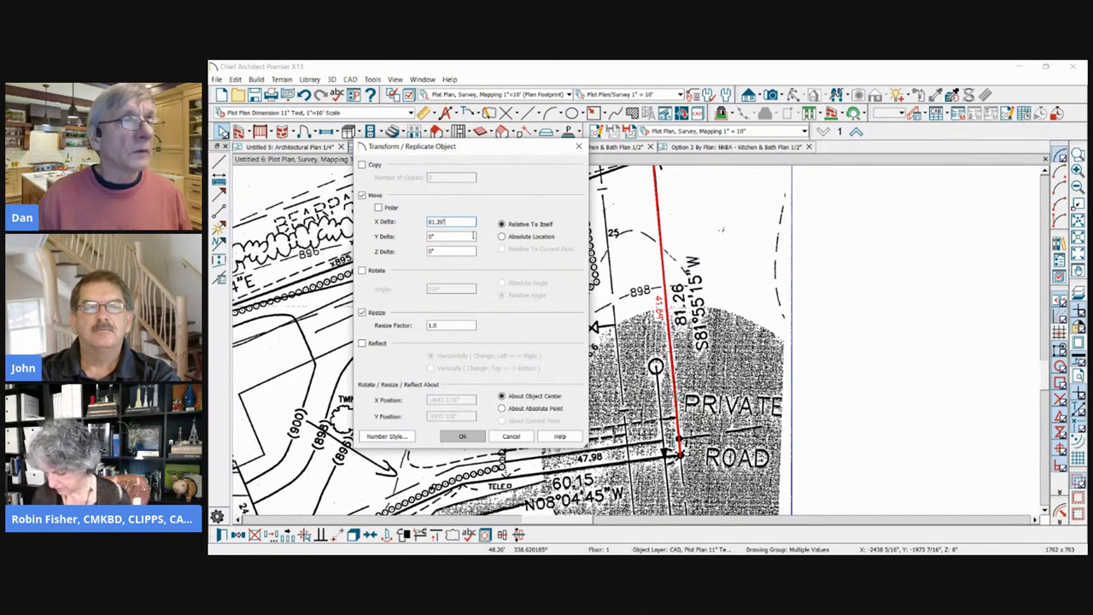
key(Tab)
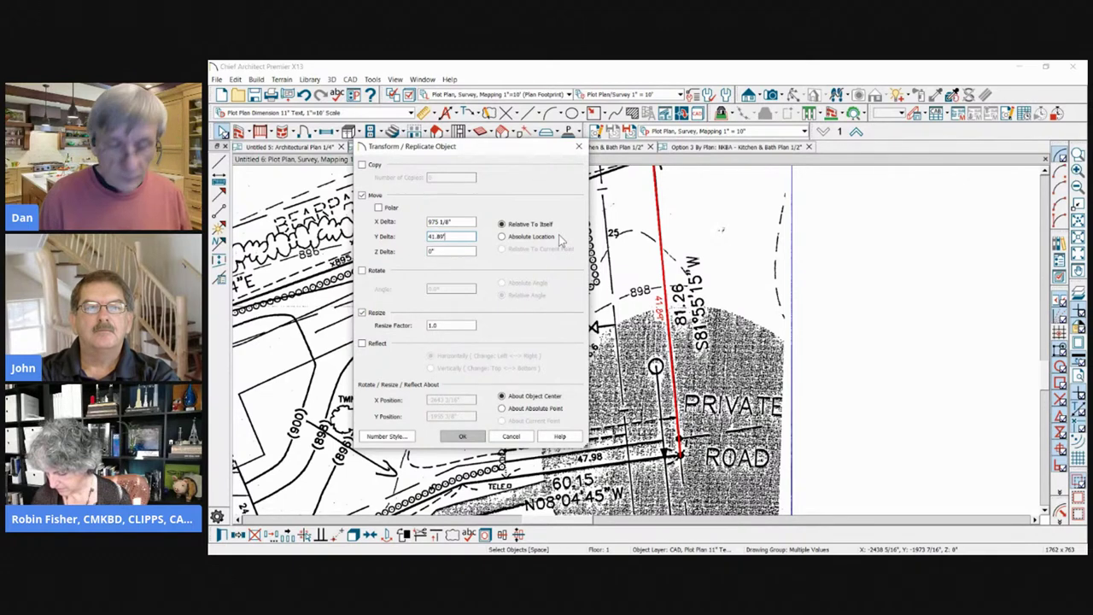
click(461, 253)
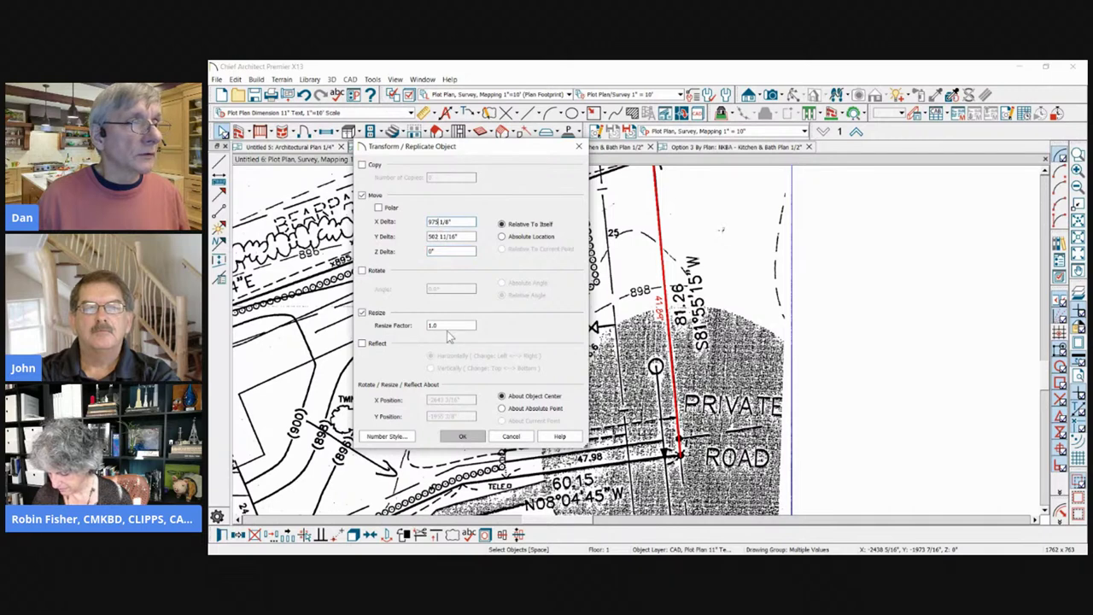
double_click(444, 324)
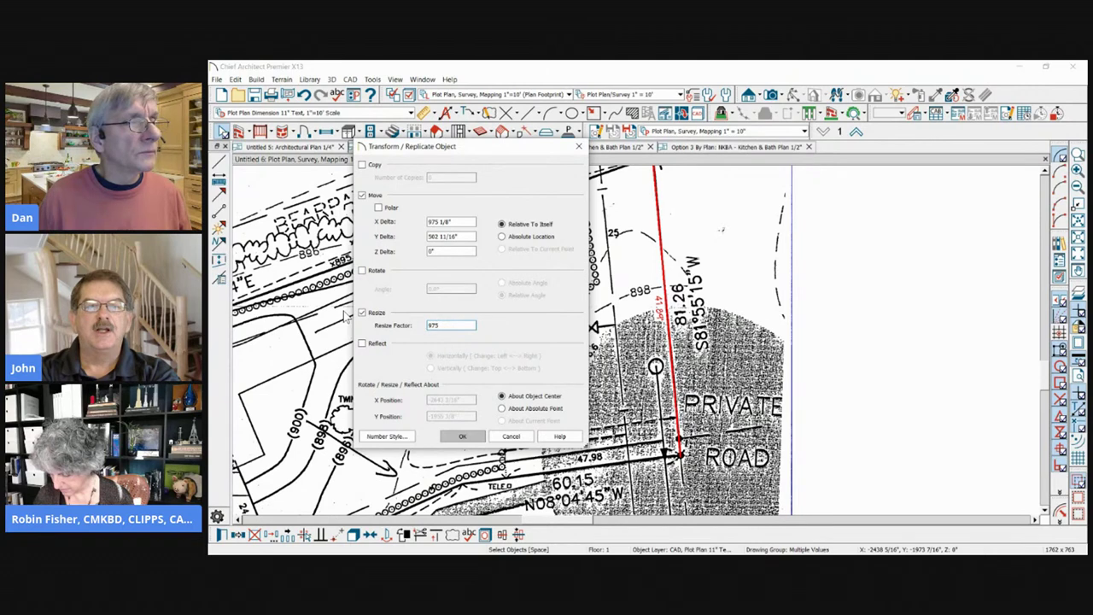
text(975)
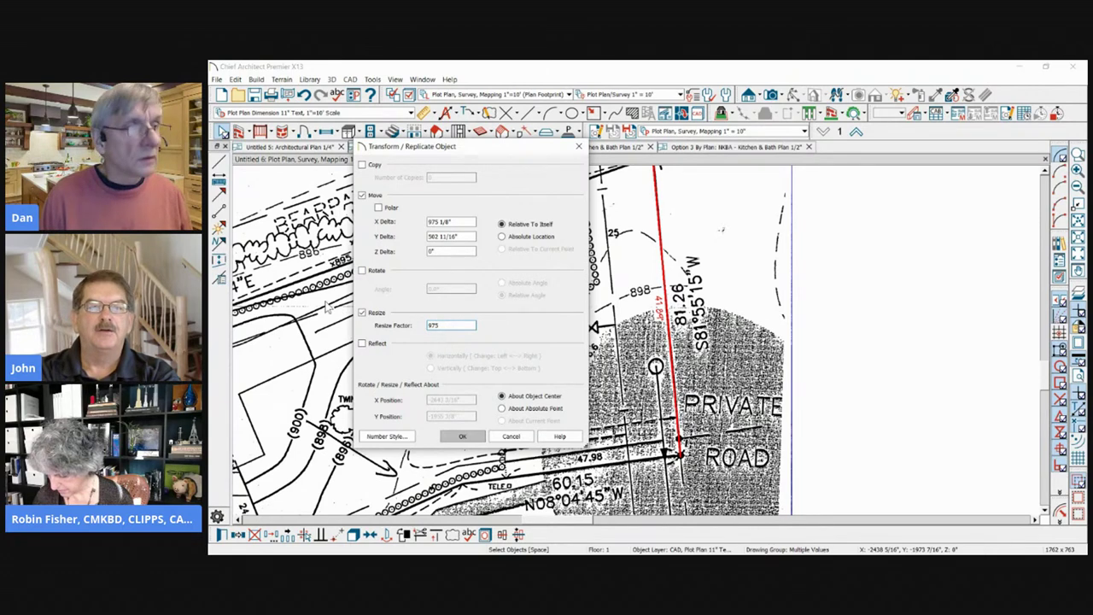
text(/)
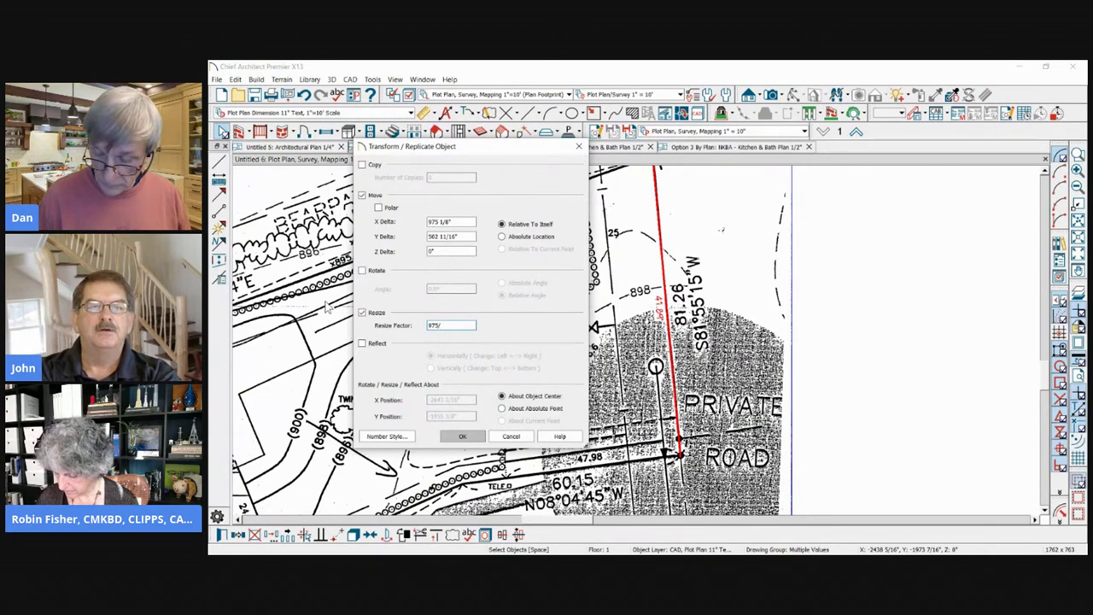
text(502)
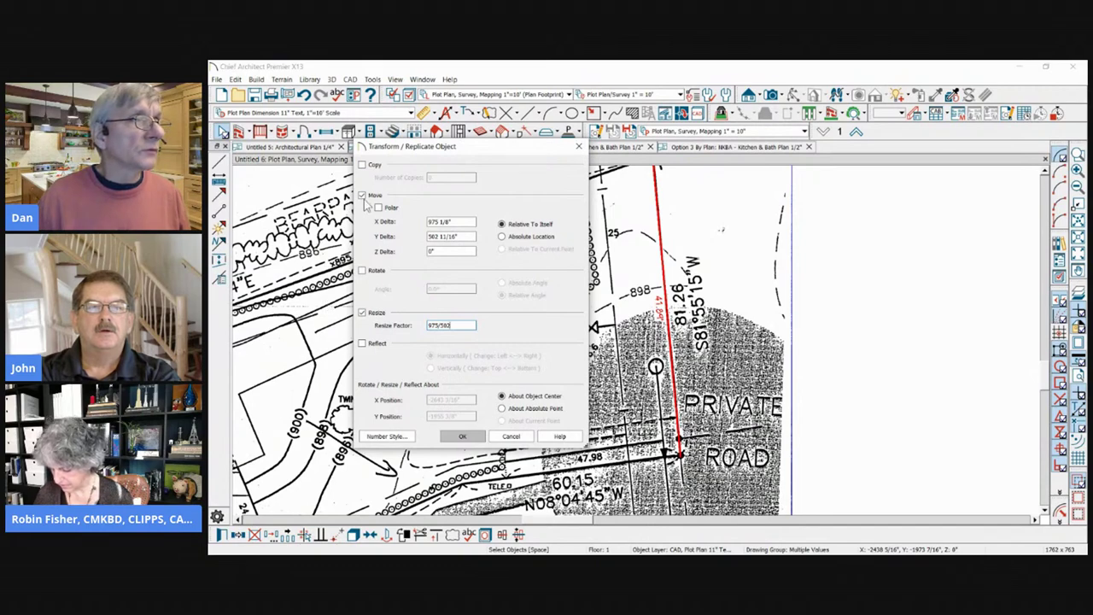
click(363, 196)
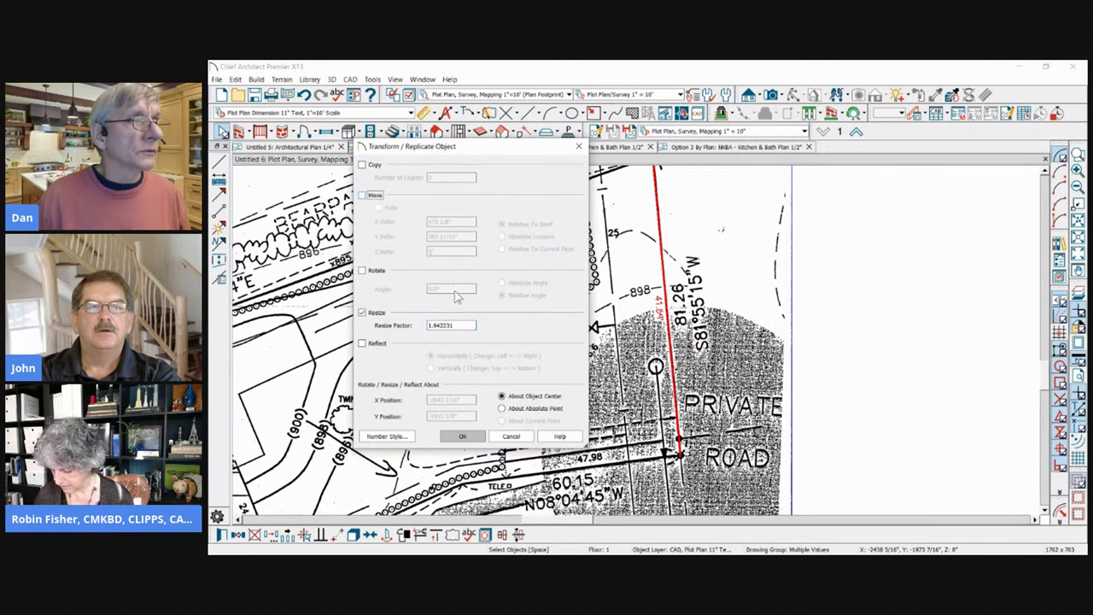
click(462, 437)
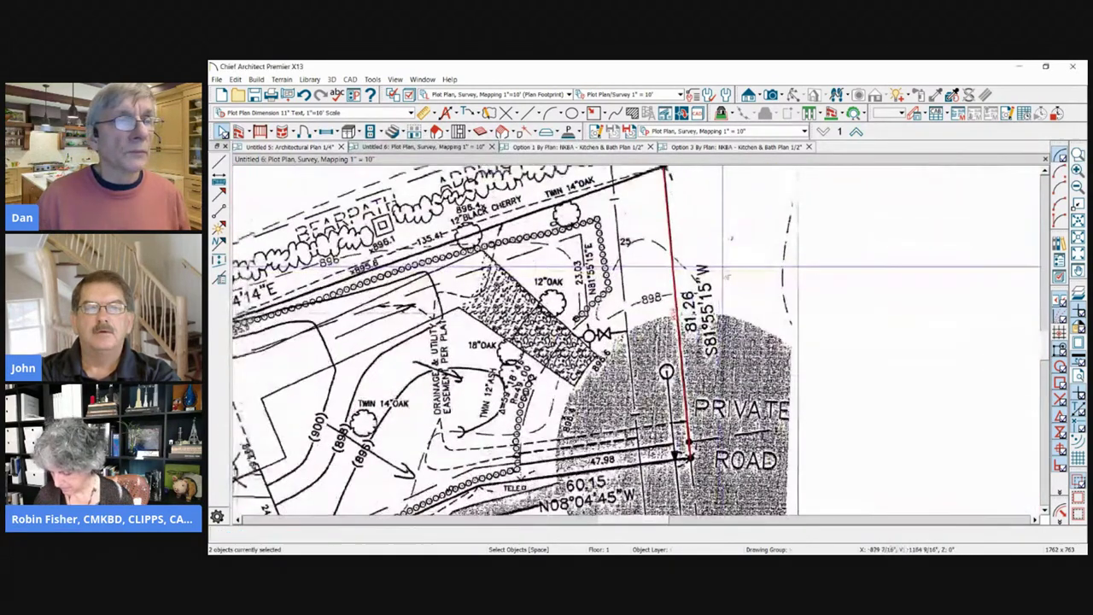
scroll(724, 272, up, 4)
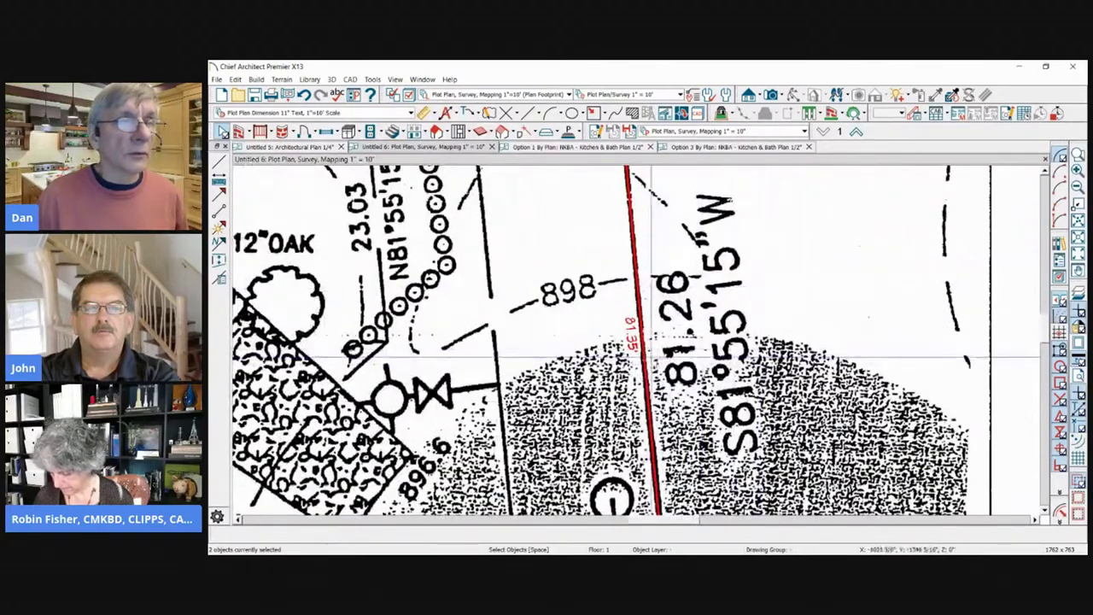
scroll(795, 288, down, 2)
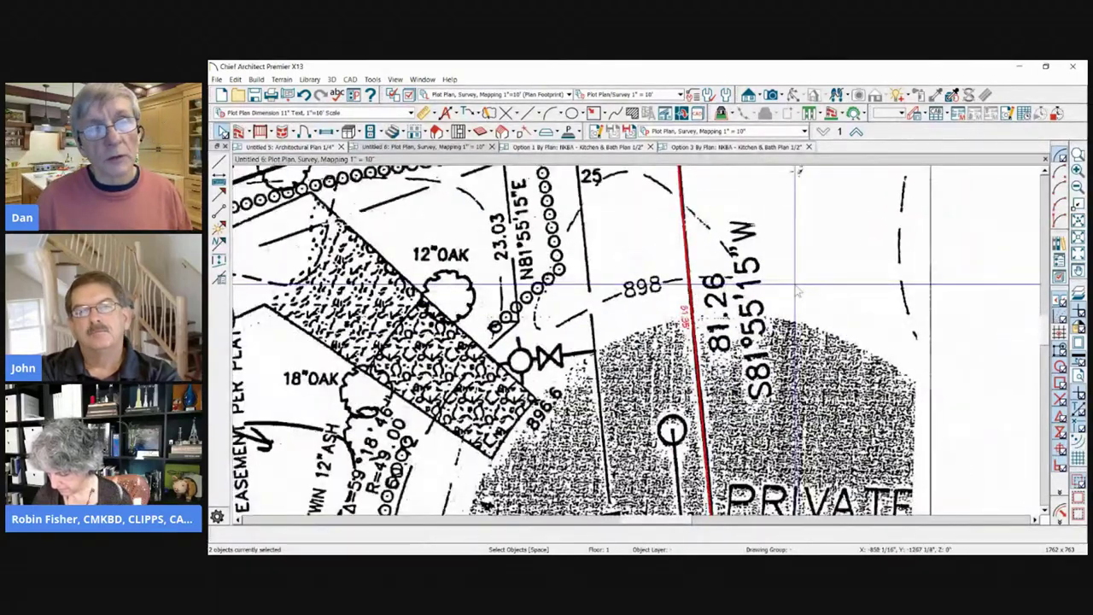
scroll(795, 289, down, 3)
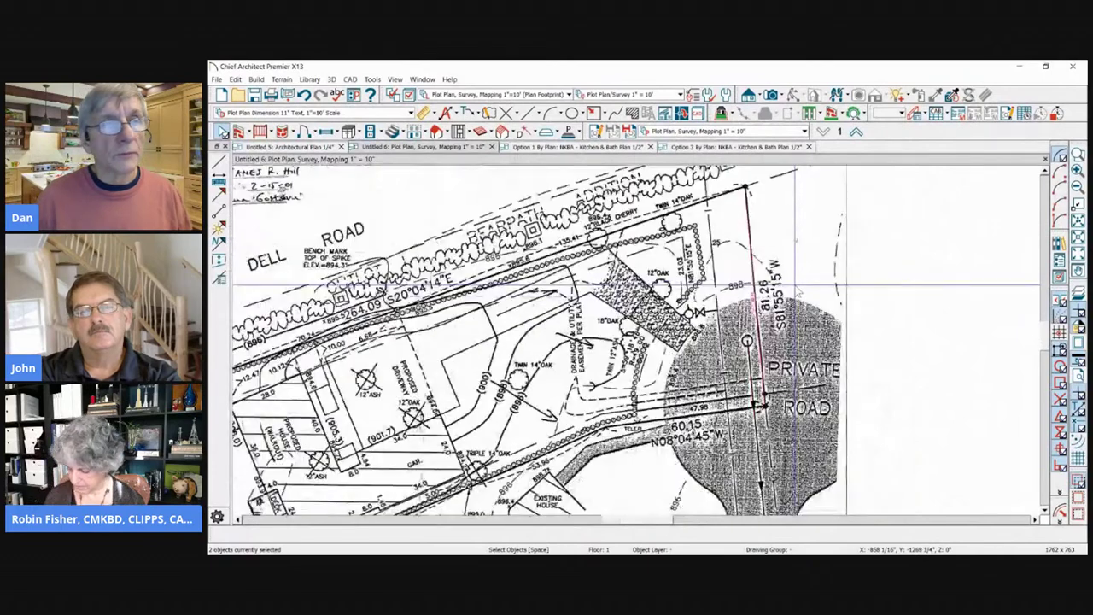
scroll(796, 288, down, 1)
scroll(559, 247, down, 2)
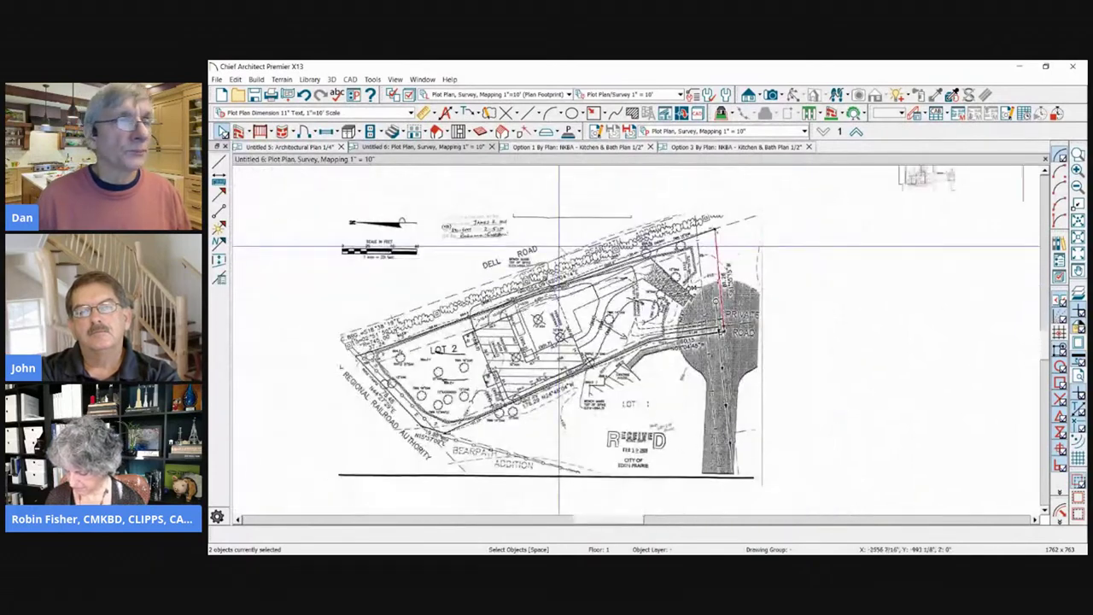
scroll(559, 248, down, 1)
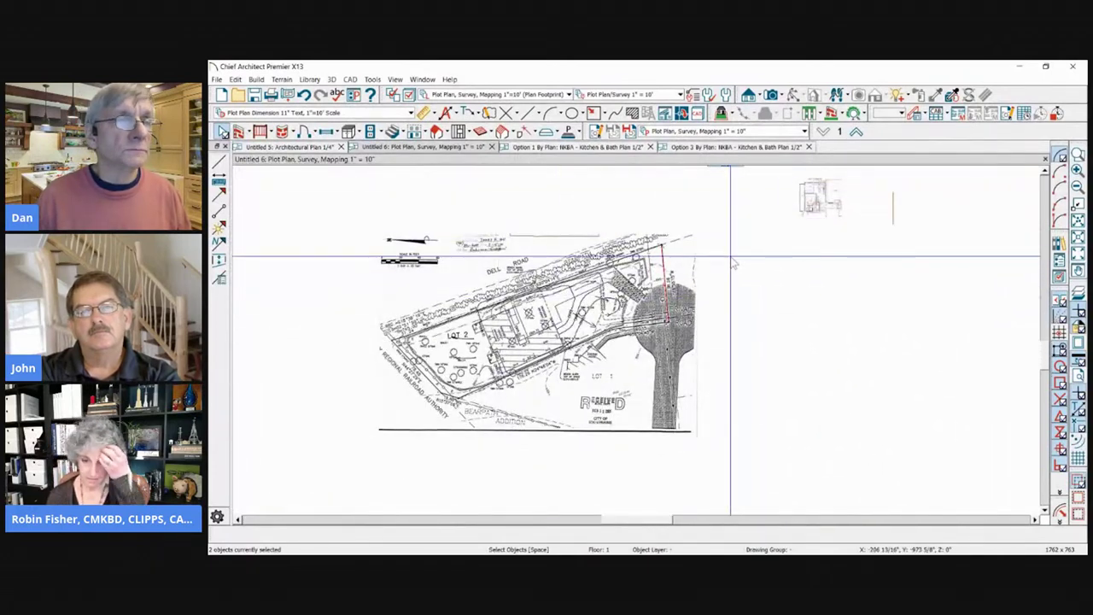
key(Escape)
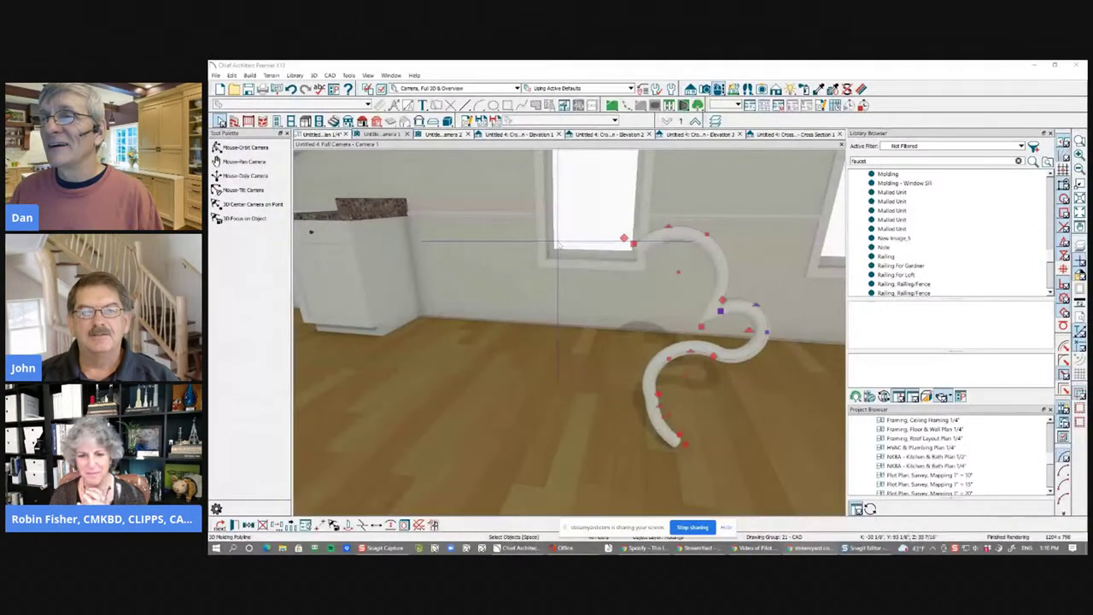
Step: Select the curving molding and orbit the 3D camera until the window comes into view
drag(556, 245, 683, 323)
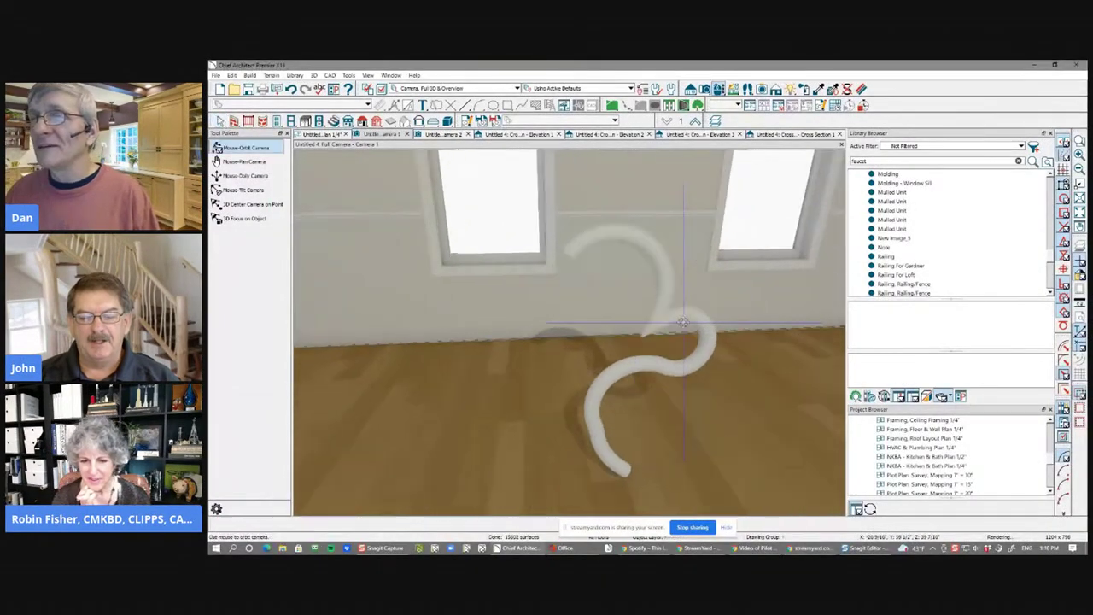
key(space)
click(586, 305)
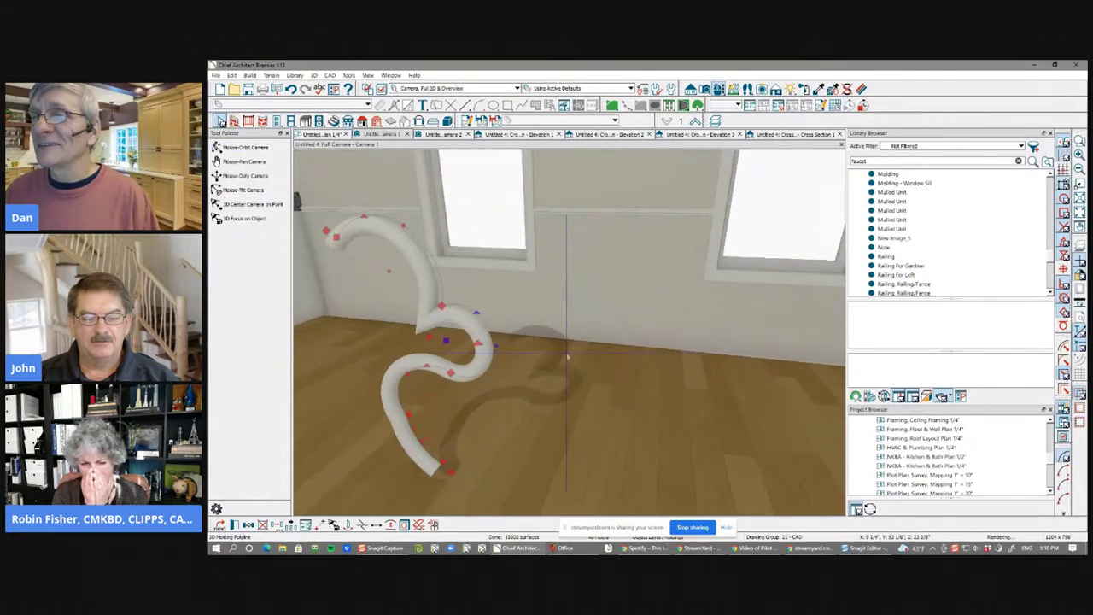
key(Left)
key(Left)
key(Left)
key(Left)
key(Left)
key(Left)
key(Left)
key(Left)
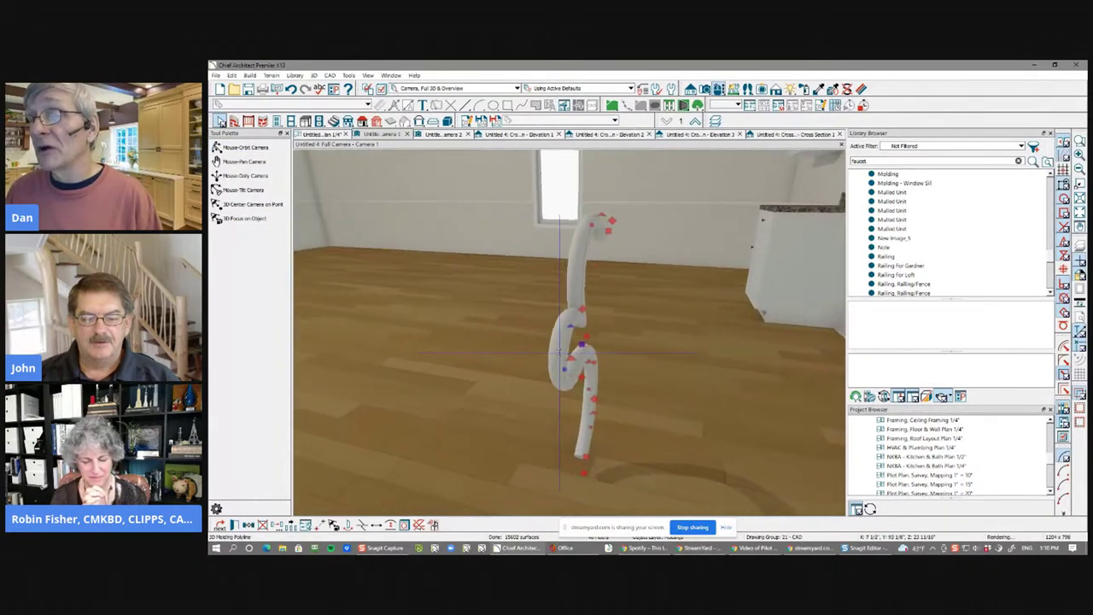
key(Left)
key(Left)
key(Left)
key(Left)
key(Left)
key(Left)
key(Left)
key(Left)
middle_drag(559, 353, 601, 340)
key(space)
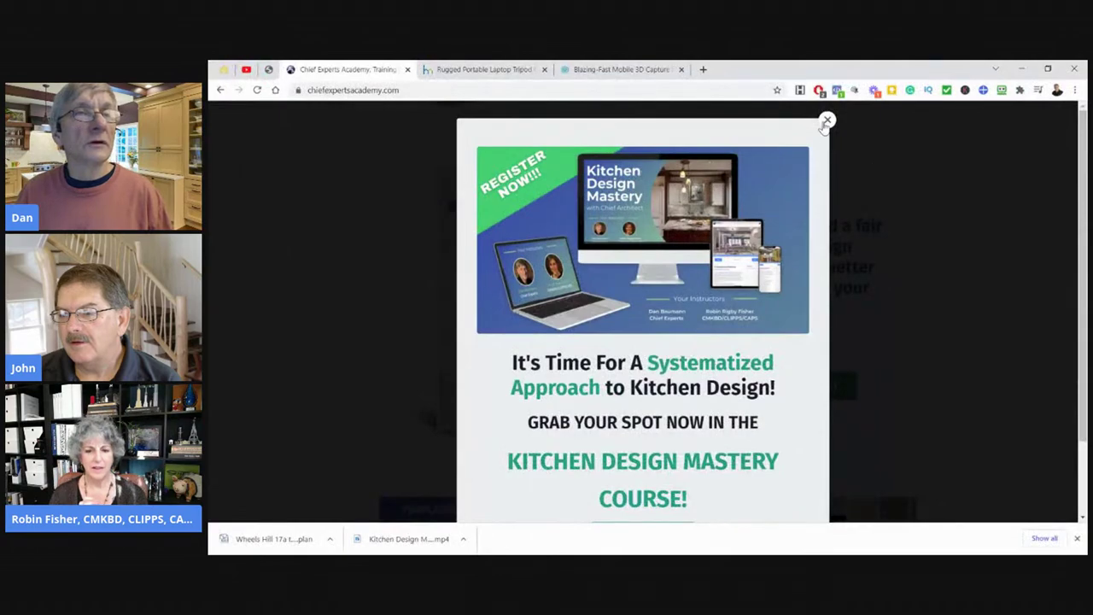
Step: Dismiss the Kitchen Design Mastery pop-up and go to the Academy Store page
click(827, 120)
scroll(636, 203, up, 10)
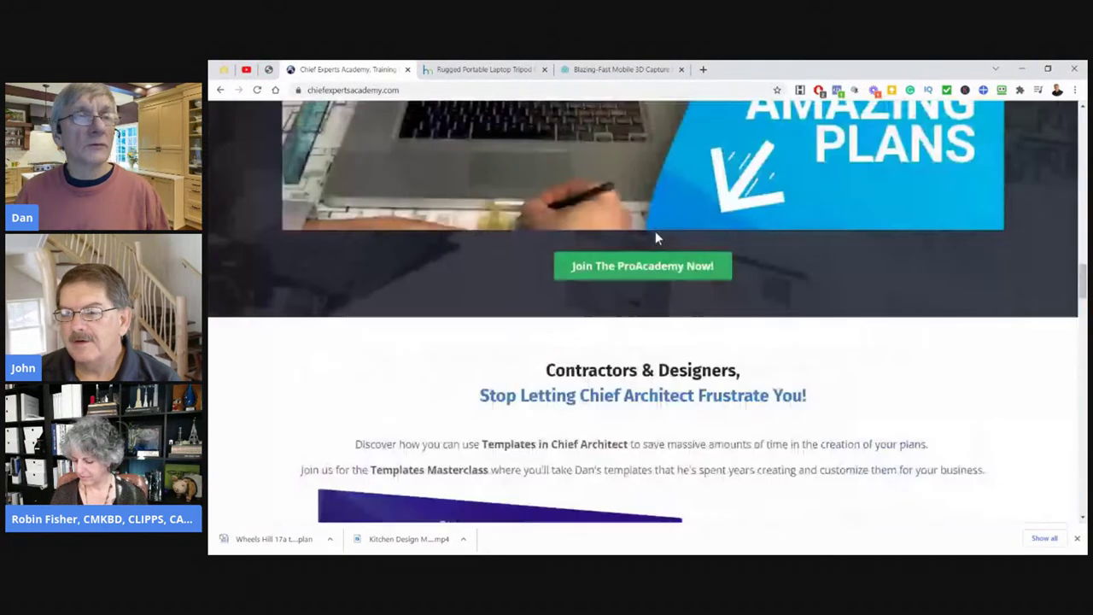
scroll(655, 237, up, 10)
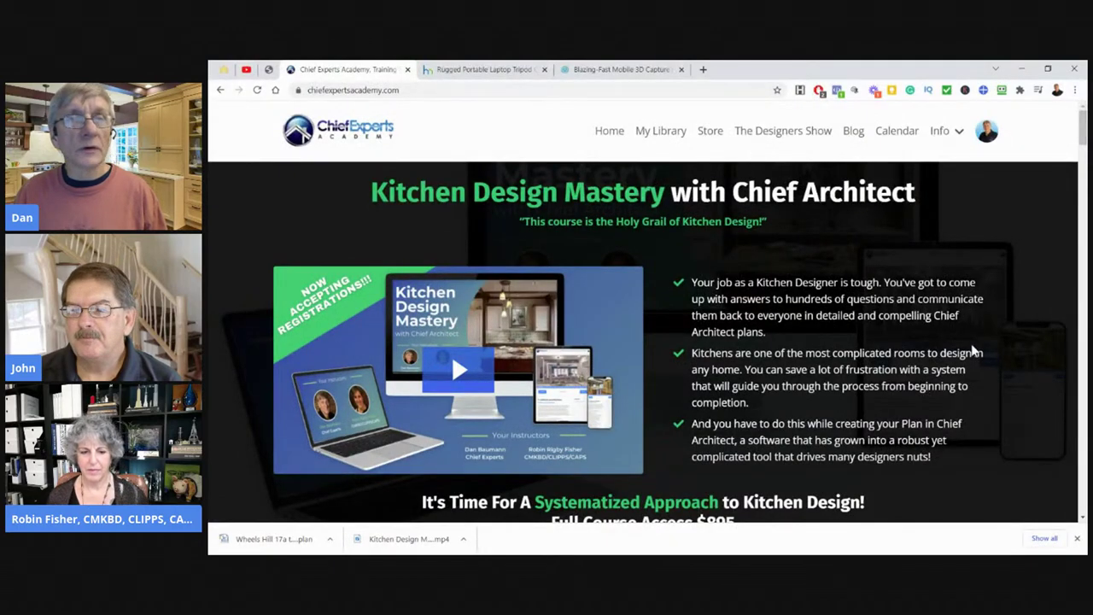
scroll(973, 349, down, 3)
scroll(940, 284, up, 3)
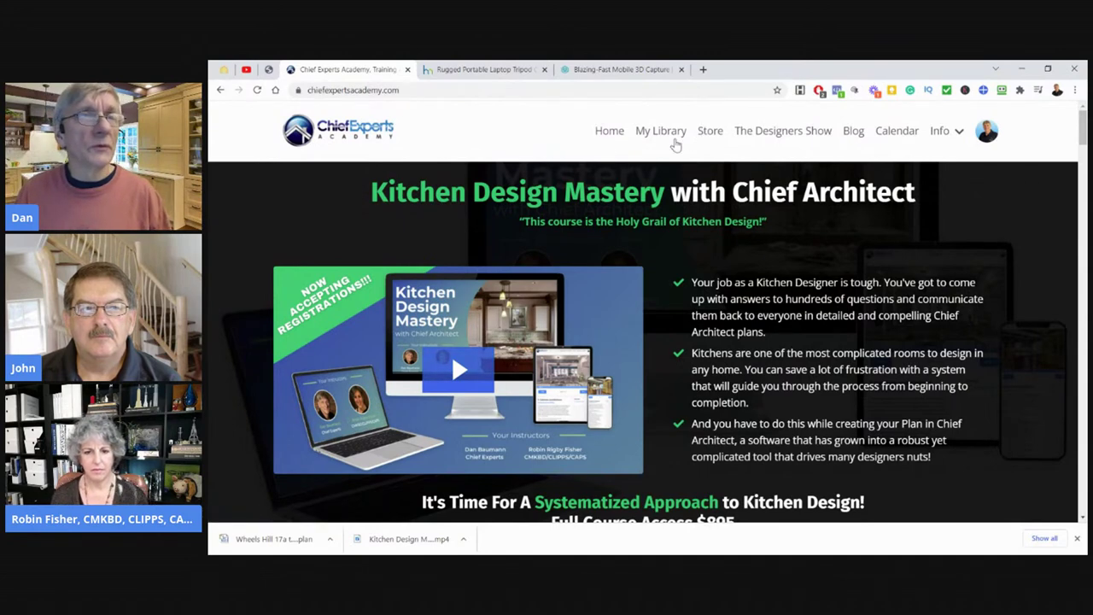
click(702, 139)
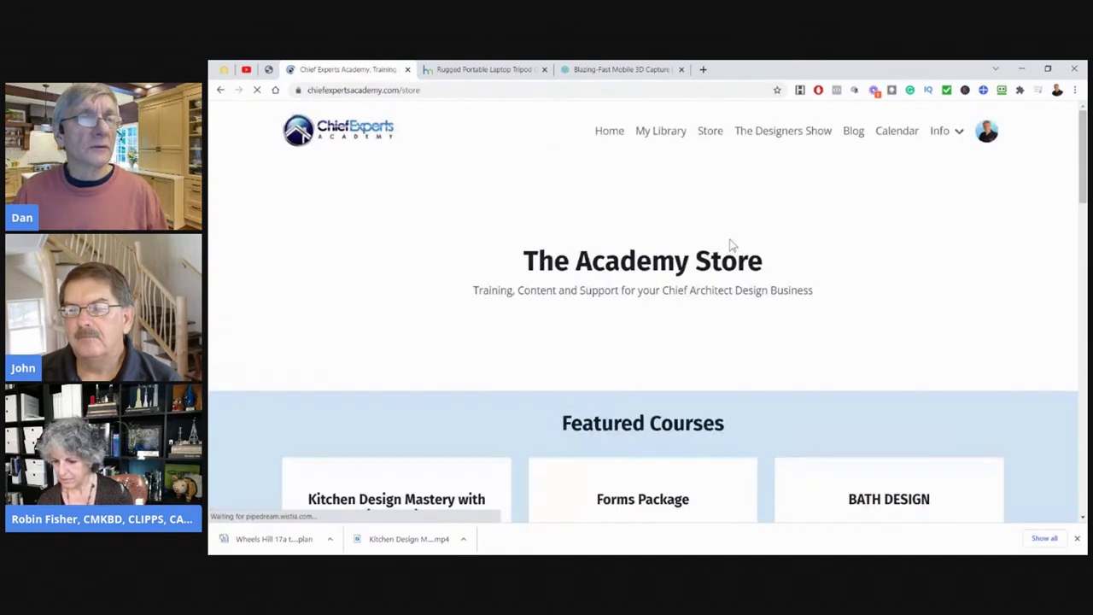
scroll(625, 205, down, 5)
scroll(616, 267, down, 5)
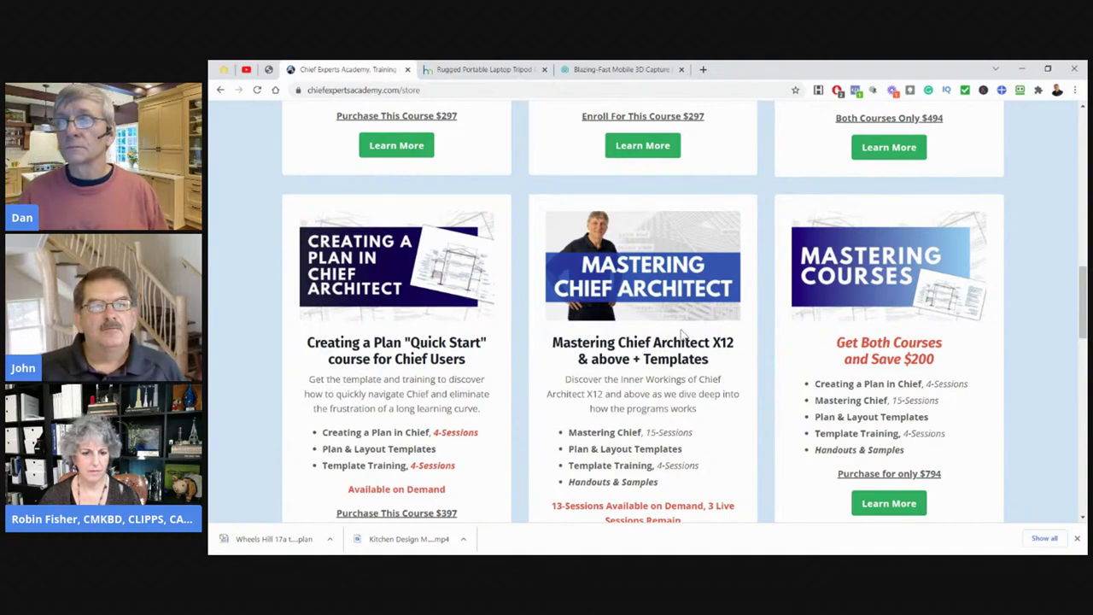
scroll(681, 335, up, 3)
scroll(666, 350, down, 5)
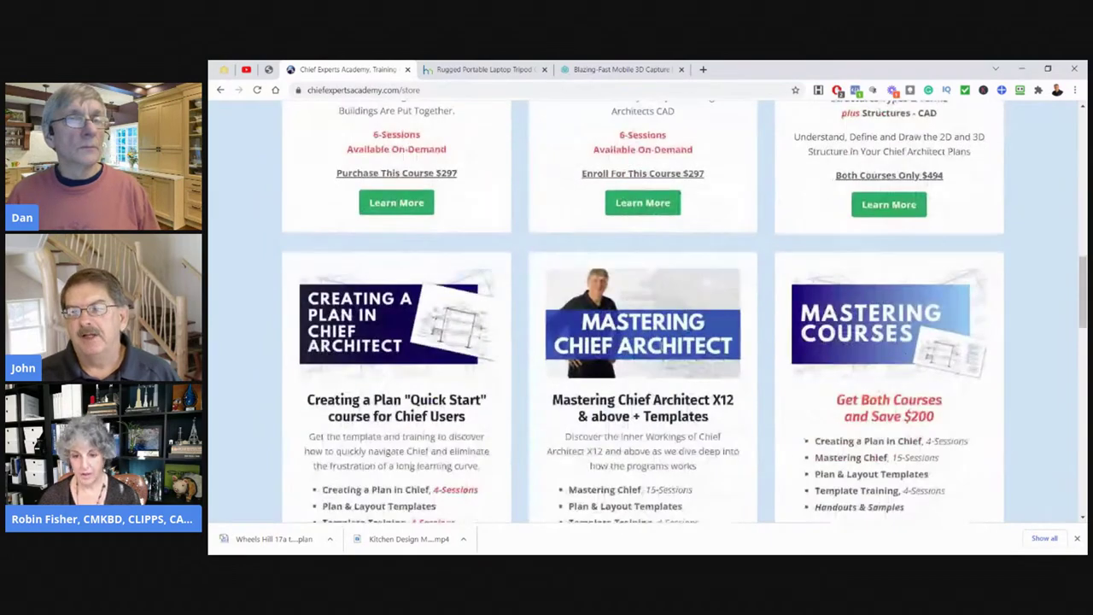
scroll(671, 366, up, 2)
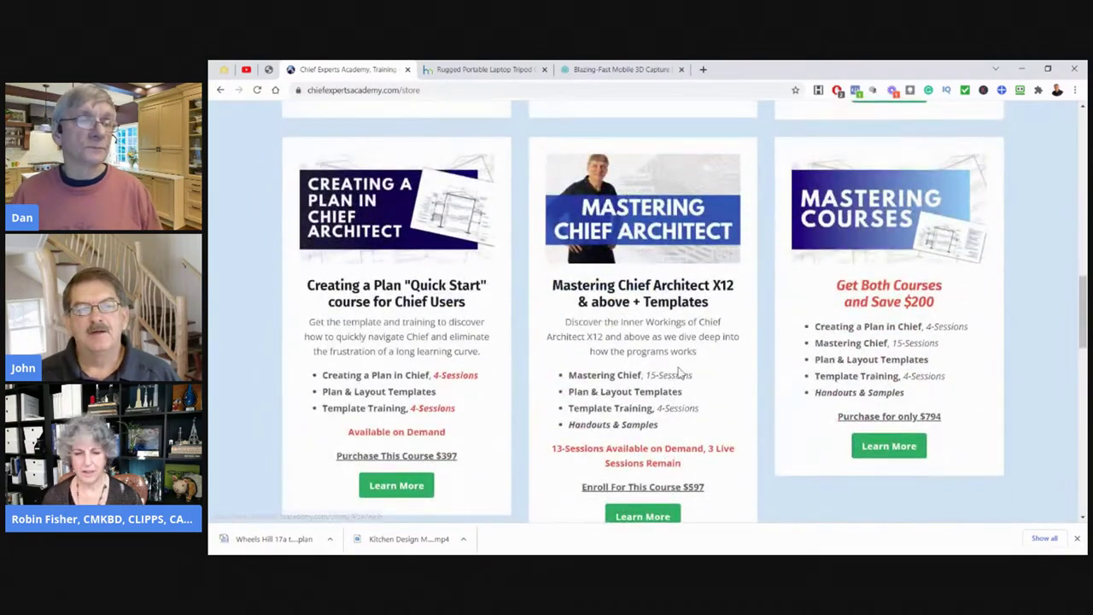
scroll(687, 357, up, 10)
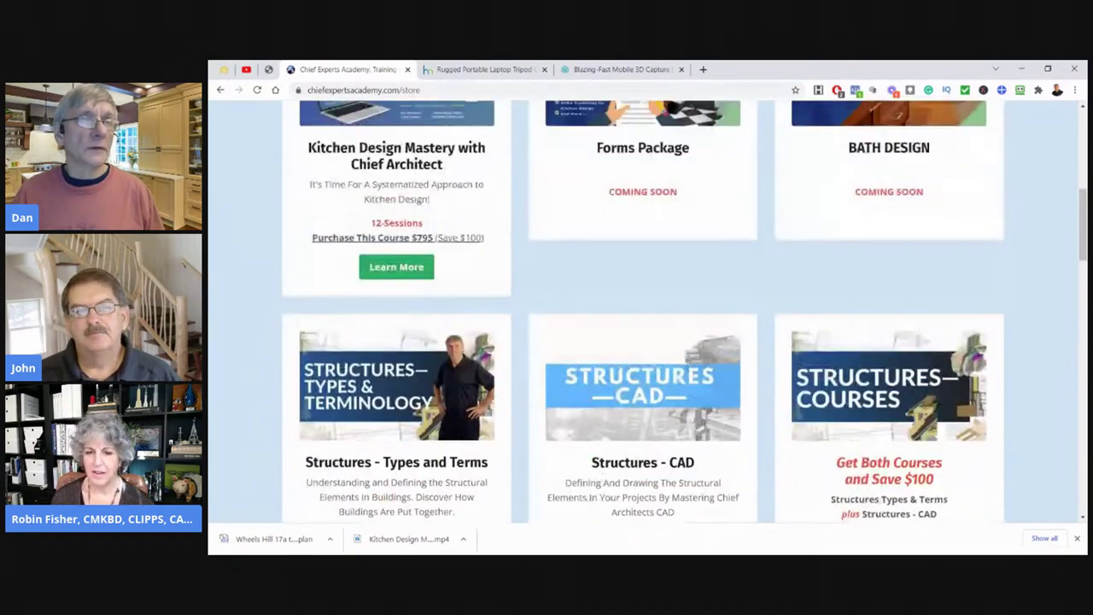
scroll(734, 167, down, 2)
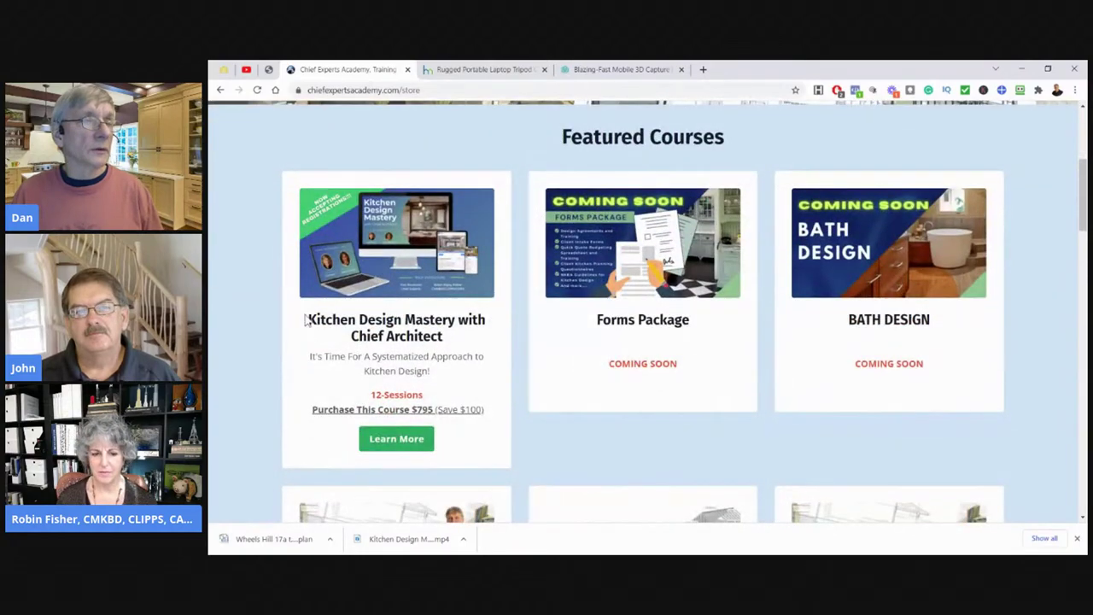
drag(305, 319, 465, 342)
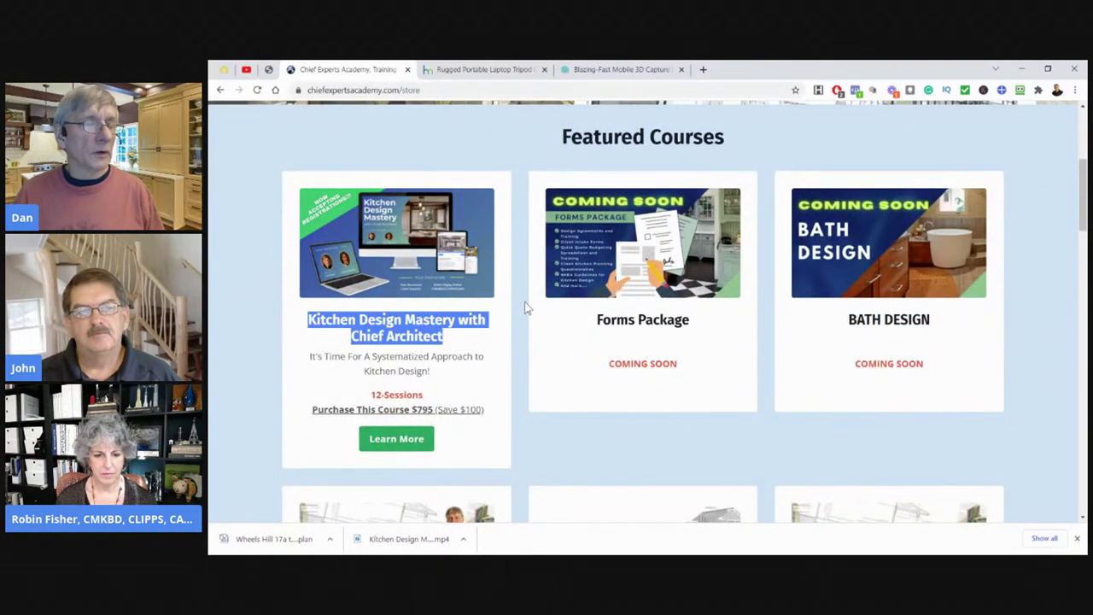
click(499, 145)
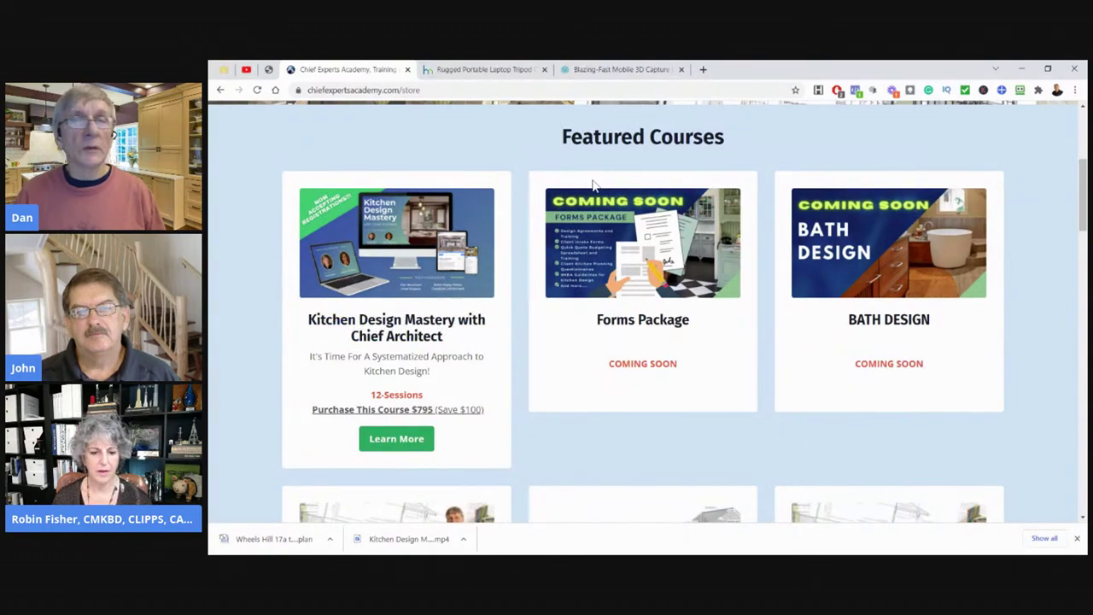
scroll(916, 231, up, 4)
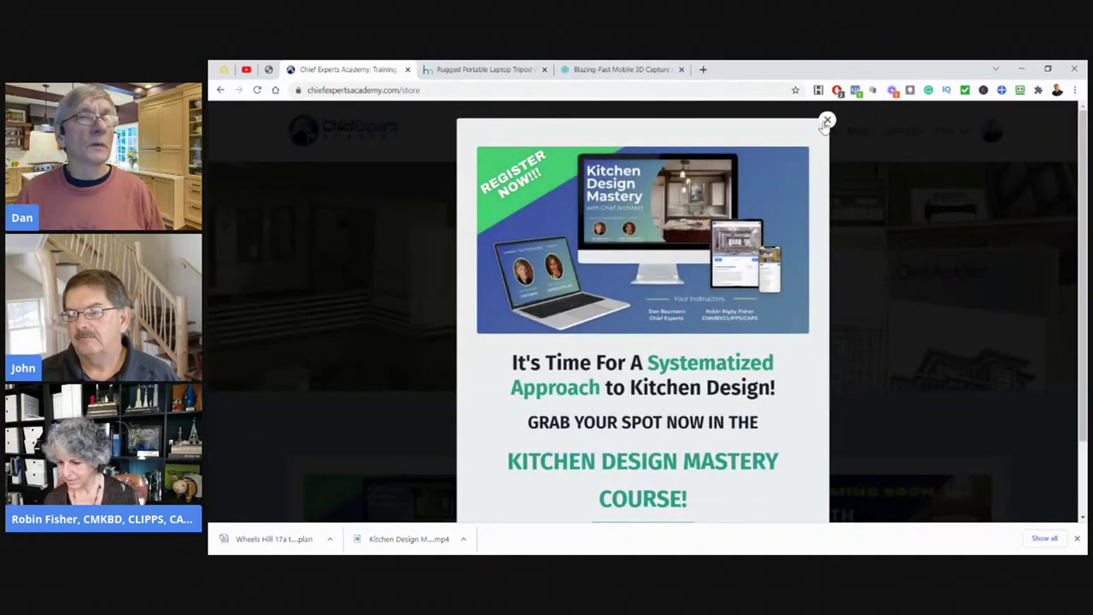
click(826, 121)
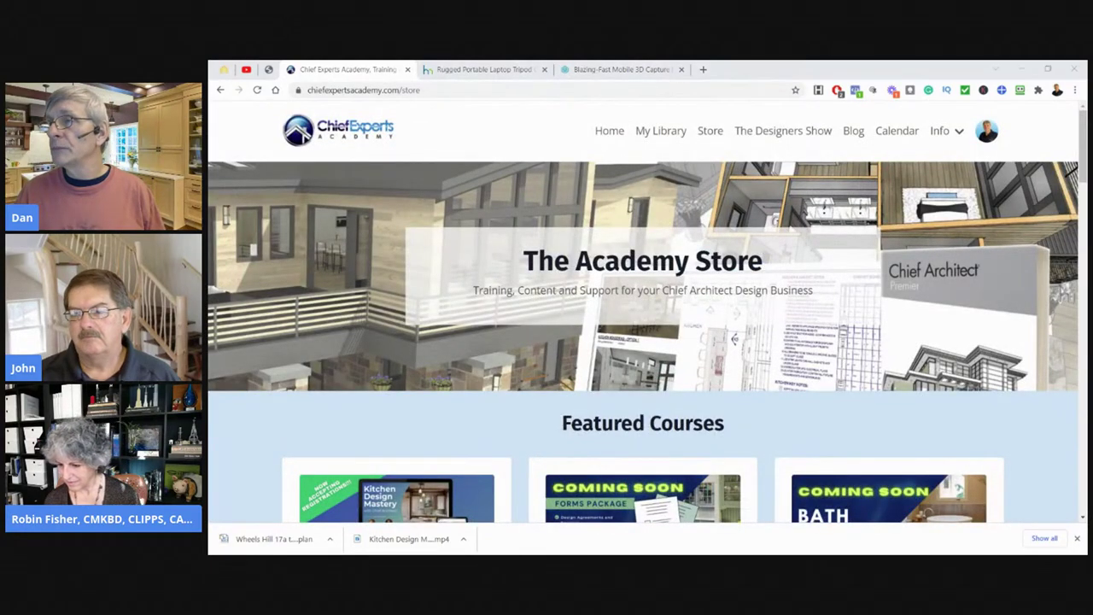